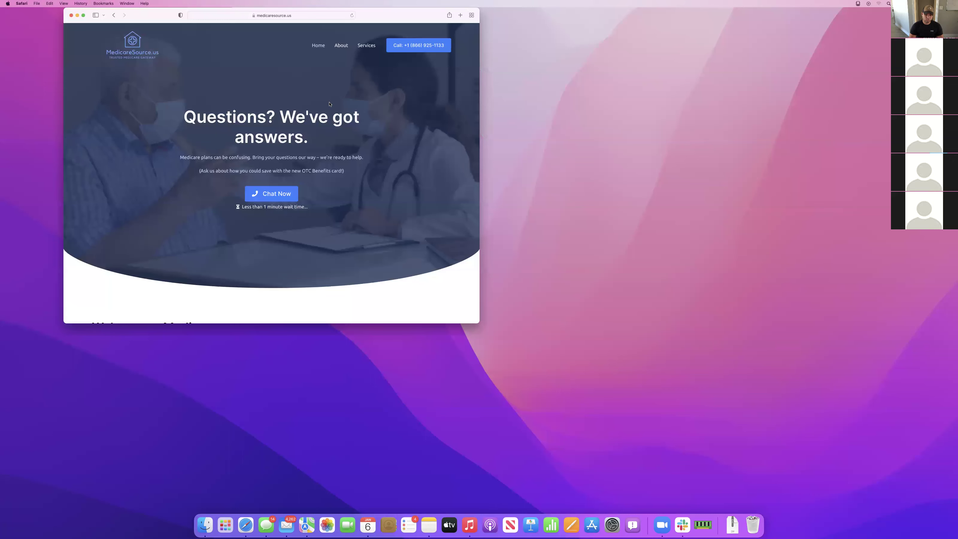
# Load business.facebook.com and move Facebook Business Suite into its own window
pyautogui.write('bua')
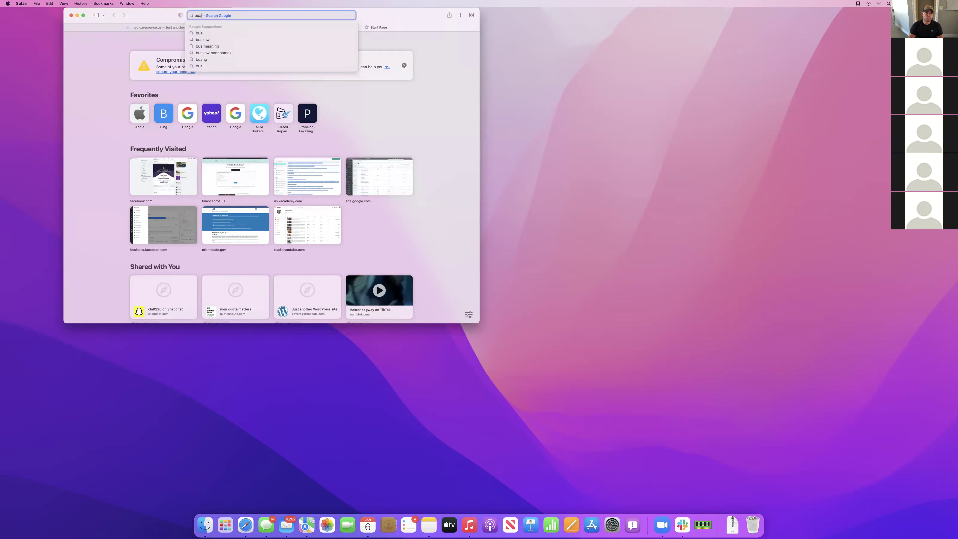
pyautogui.press('BackSpace')
pyautogui.write('s')
pyautogui.press('Return')
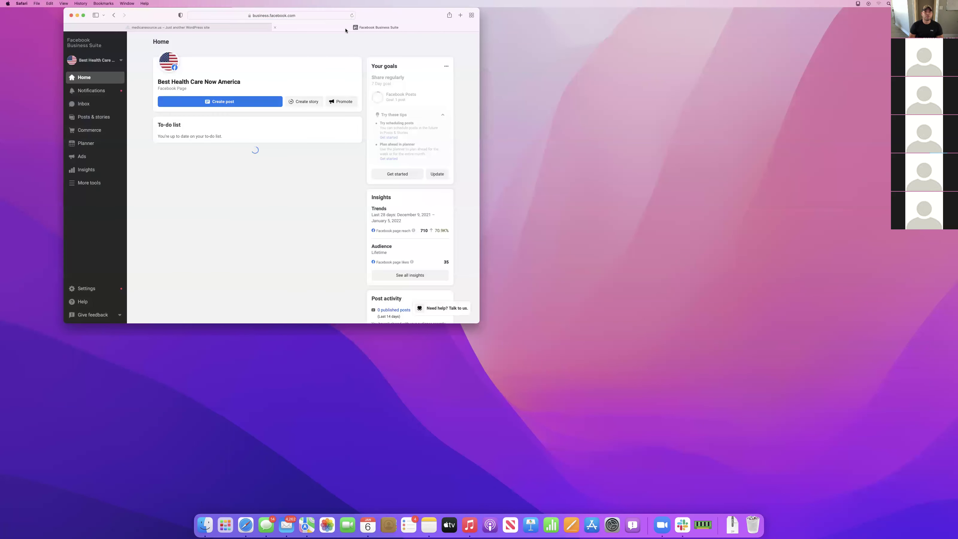
pyautogui.moveTo(346, 30); pyautogui.dragTo(661, 29)
# Widen the medicaresource.us window and edit its URL to reach the WordPress login page
pyautogui.click(401, 21)
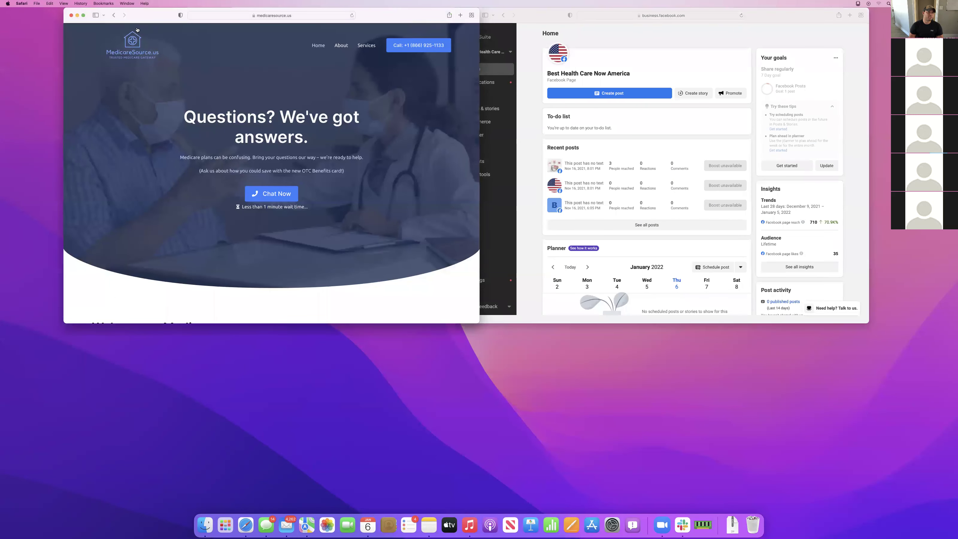
pyautogui.moveTo(63, 11); pyautogui.dragTo(2, 9)
pyautogui.scroll(-20, 235, 162)
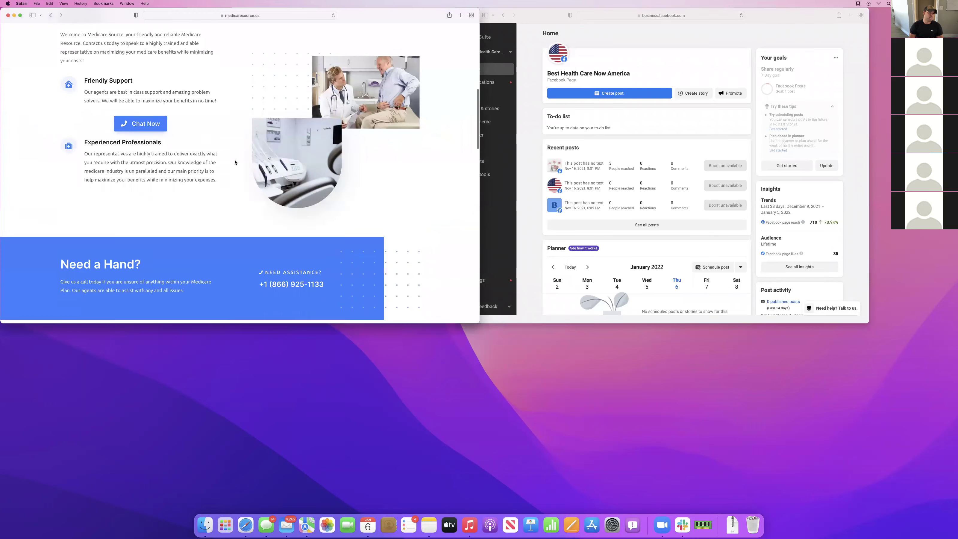
pyautogui.scroll(-5, 234, 162)
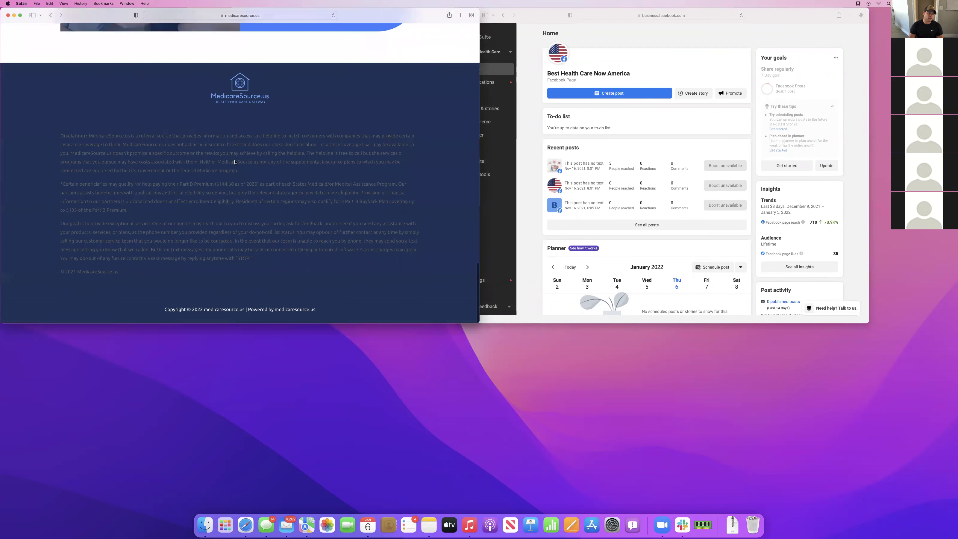
pyautogui.scroll(20, 235, 162)
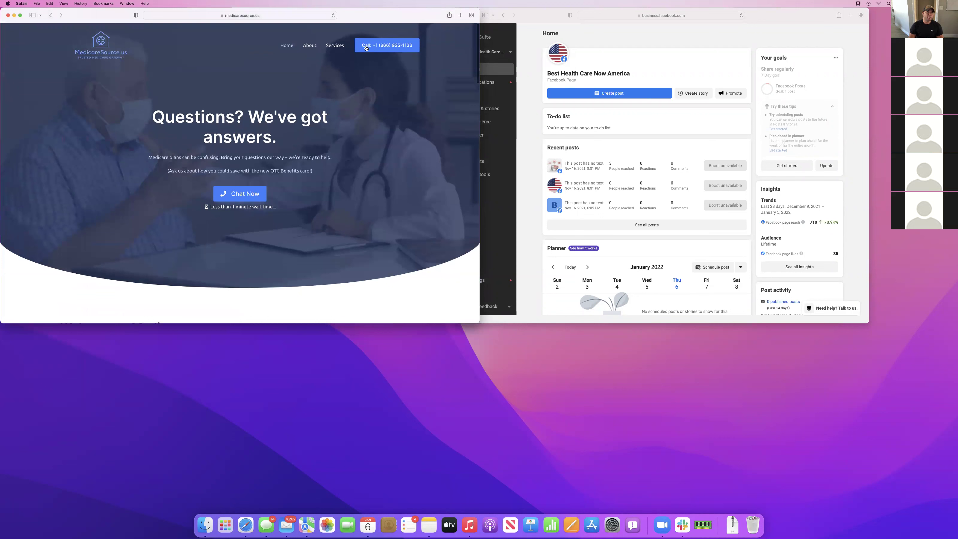
pyautogui.click(273, 16)
pyautogui.click(265, 16)
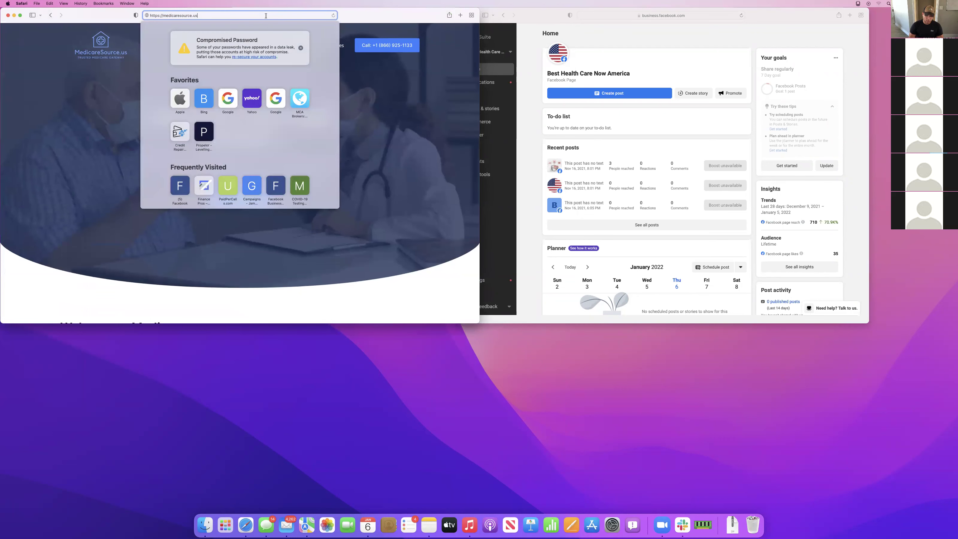
pyautogui.press('Return')
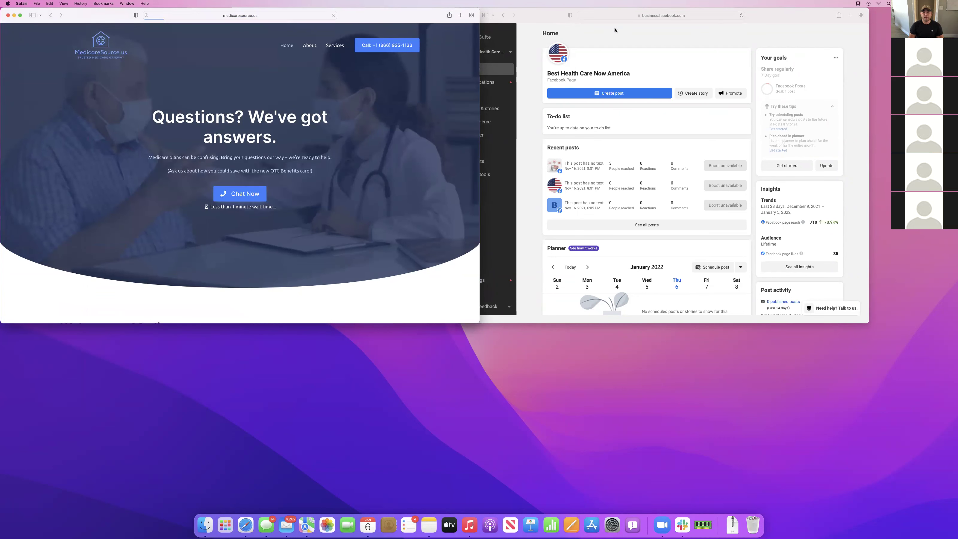
# Try the WordPress username and password fields, then start a new browser tab
pyautogui.click(230, 138)
pyautogui.click(231, 111)
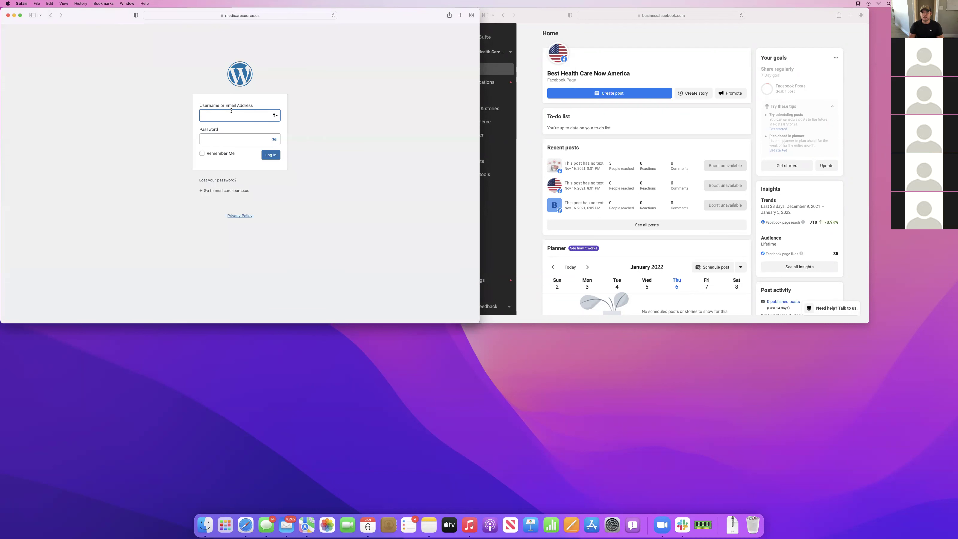
pyautogui.click(230, 135)
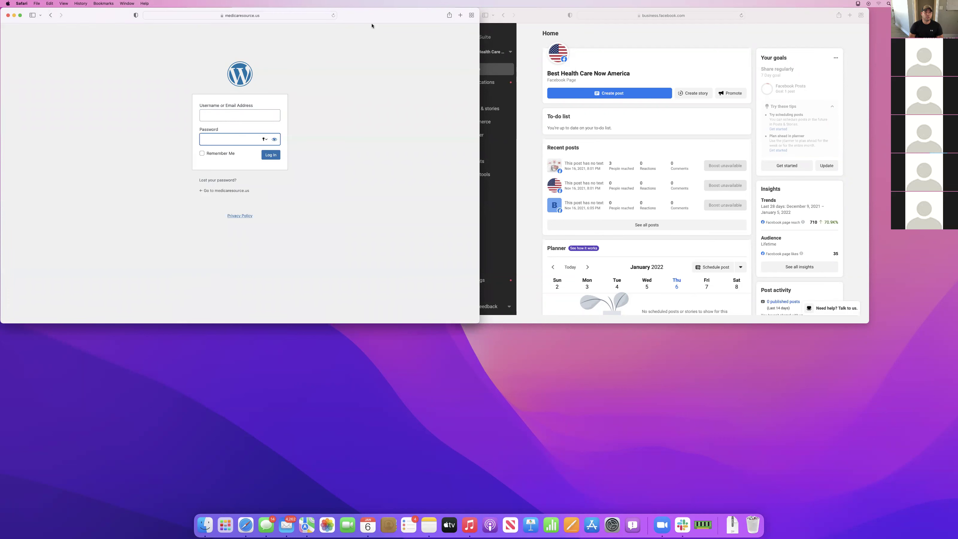
pyautogui.press('super+t')
# Go to cloudways.com and reach its login page
pyautogui.write('cloudq')
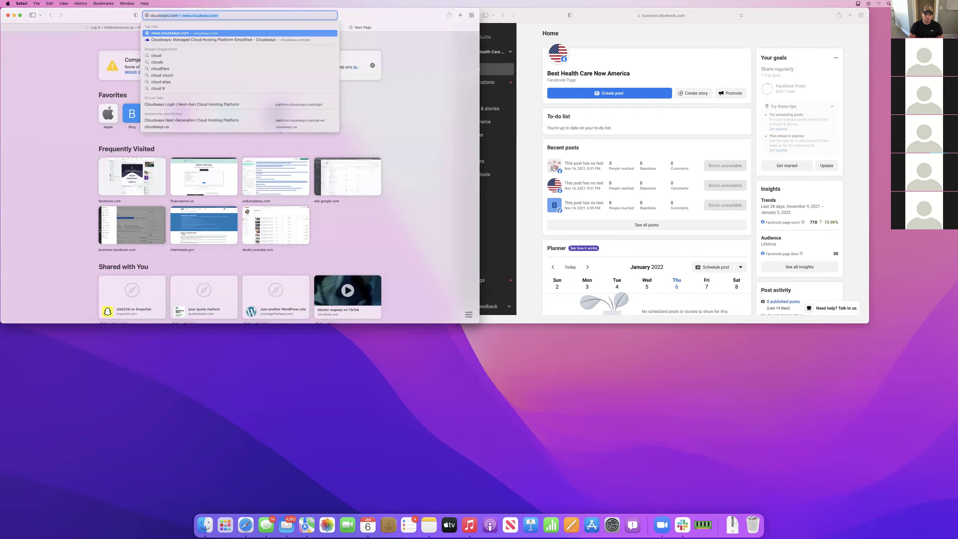
pyautogui.press('BackSpace')
pyautogui.press('BackSpace')
pyautogui.press('Down')
pyautogui.press('Return')
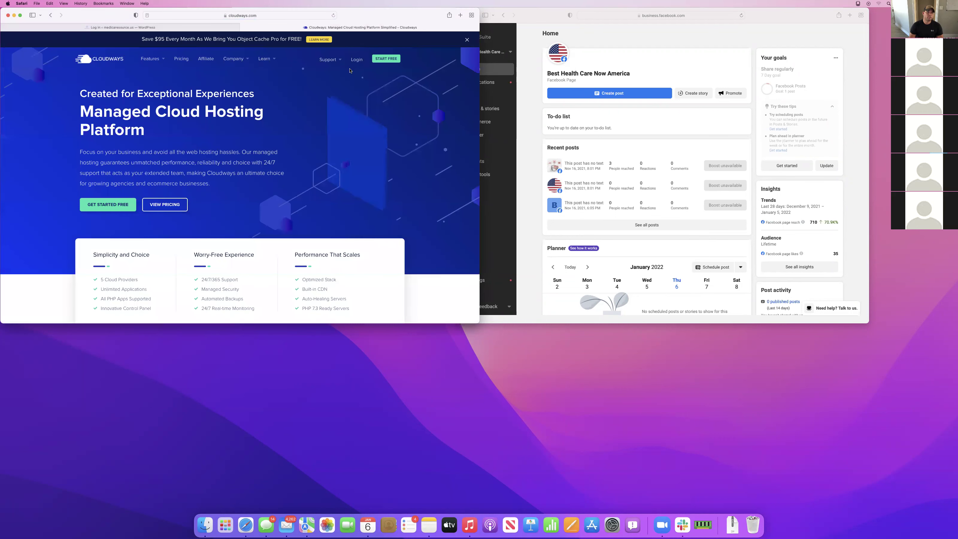
pyautogui.click(356, 59)
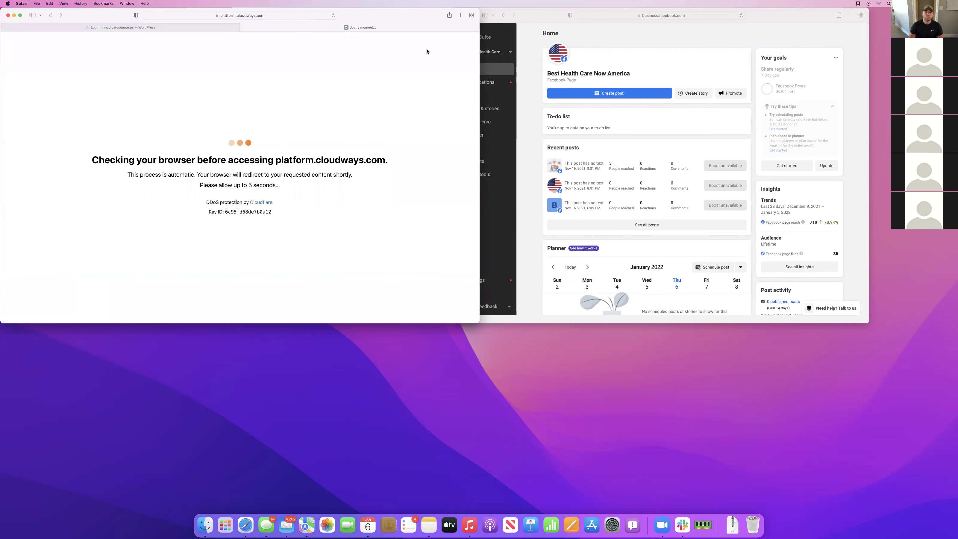
# Open Ads Manager from Business Suite's More tools list, closing the blank ads reporting tab
pyautogui.moveTo(546, 23); pyautogui.dragTo(573, 23)
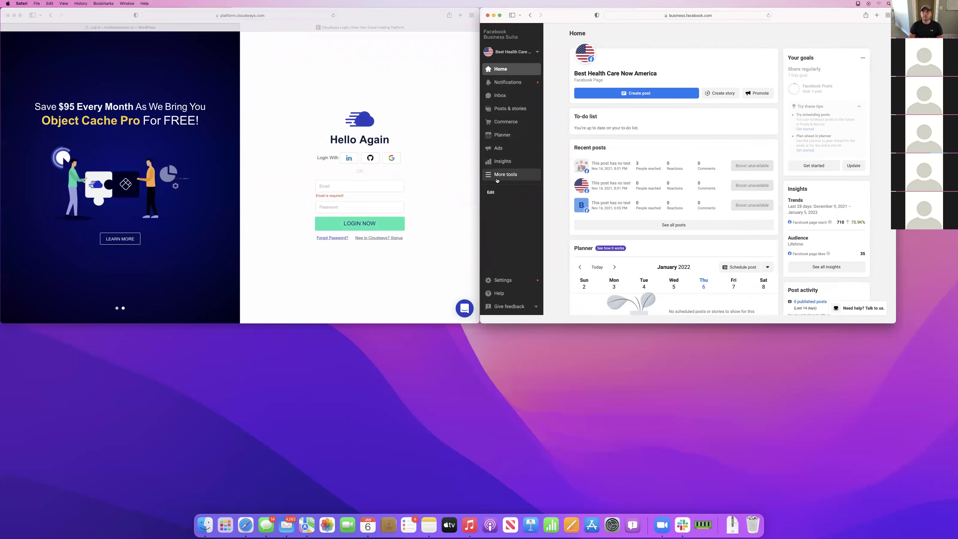
pyautogui.click(497, 178)
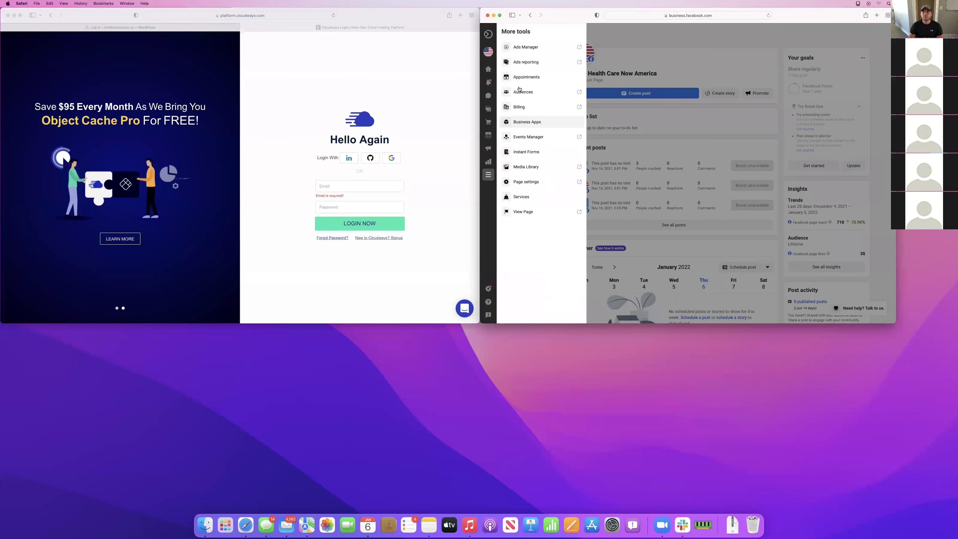
pyautogui.click(527, 63)
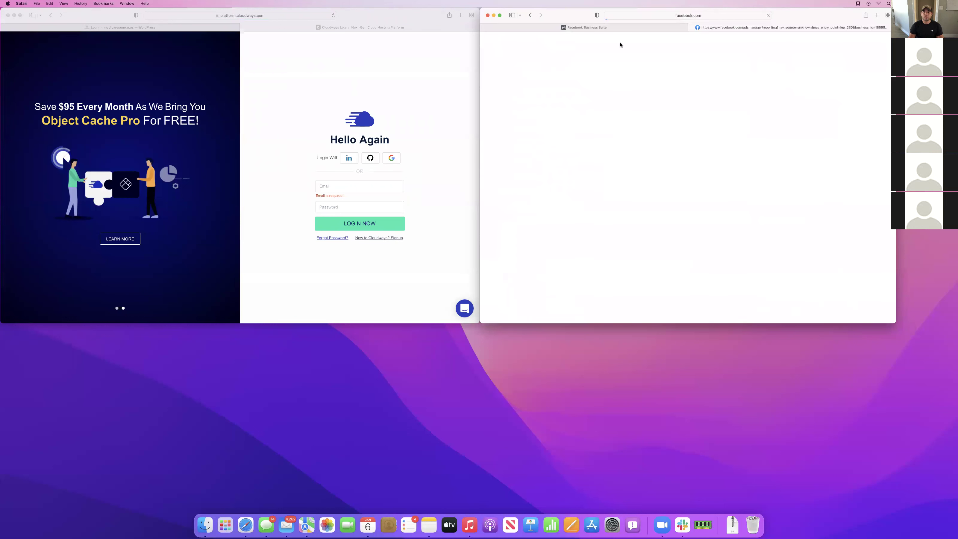
pyautogui.click(692, 28)
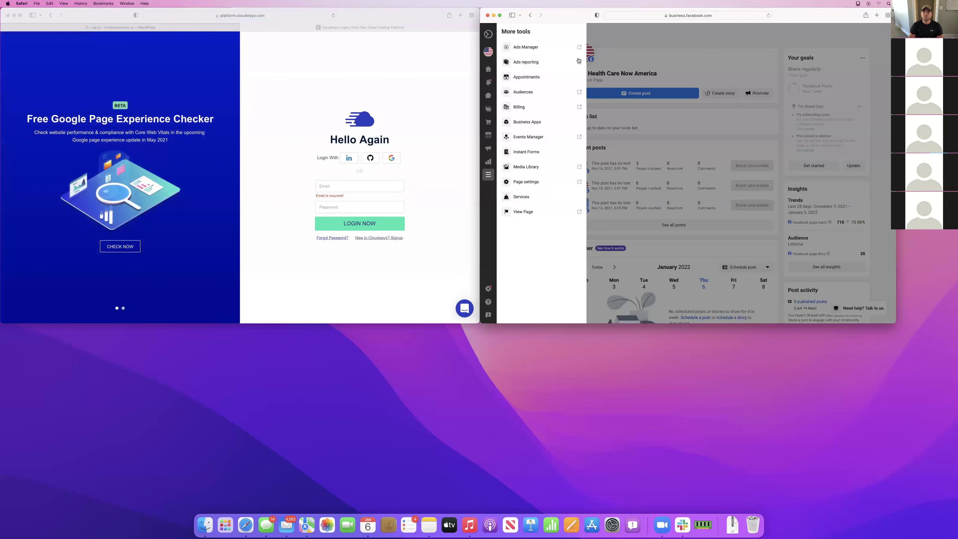
pyautogui.click(547, 52)
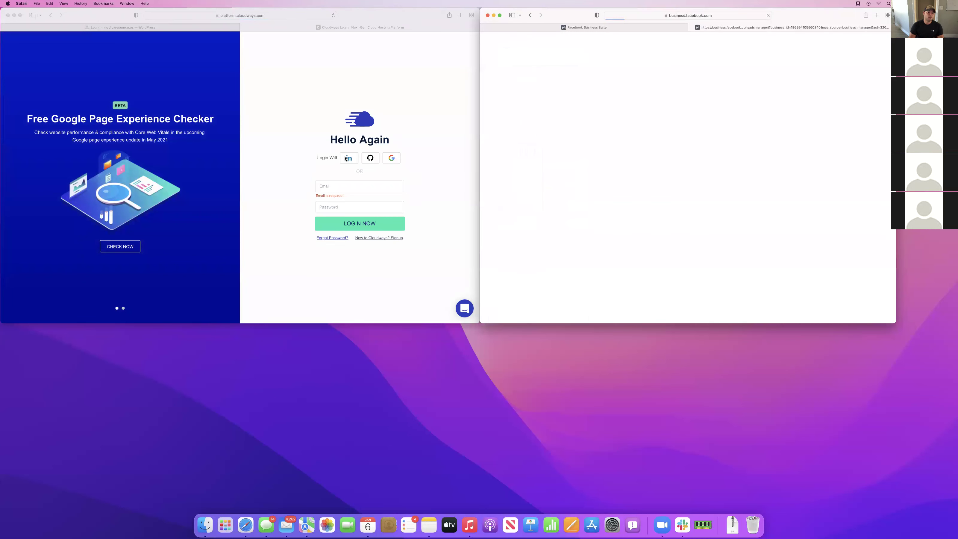
# Autofill the saved Cloudways credentials and sign in
pyautogui.click(337, 185)
pyautogui.click(350, 206)
pyautogui.click(350, 223)
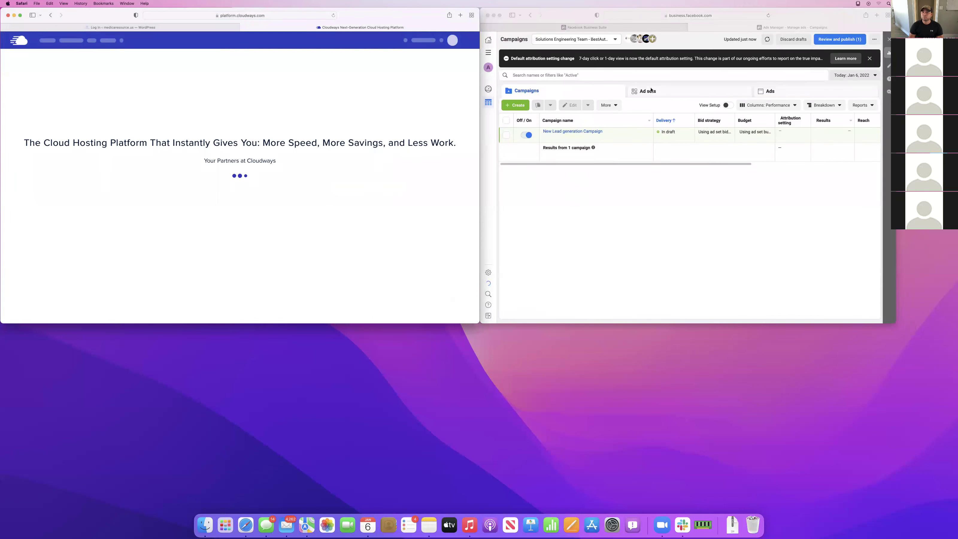
# Switch Ads Manager to the AEF ad account and enlarge the window for more campaign rows
pyautogui.click(738, 140)
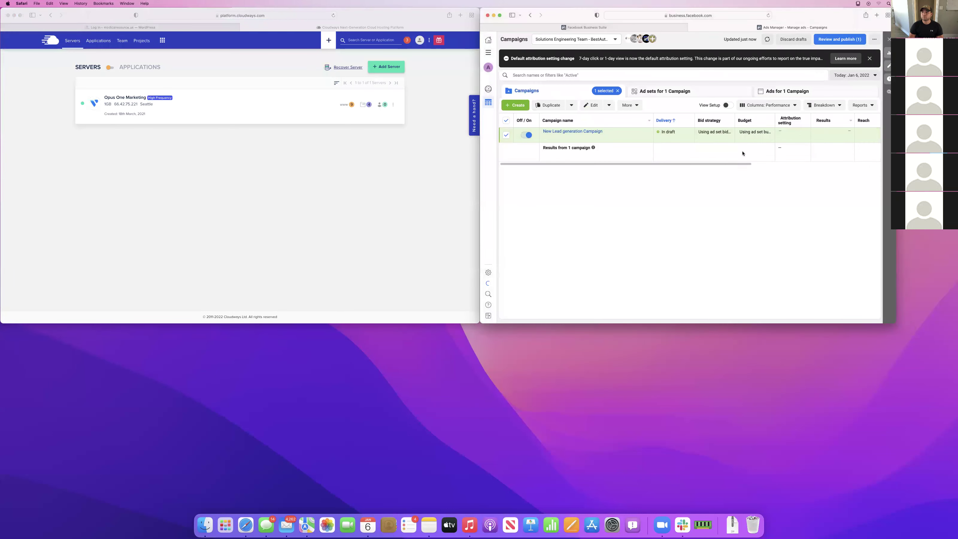
pyautogui.hscroll(3, 737, 140)
pyautogui.click(576, 39)
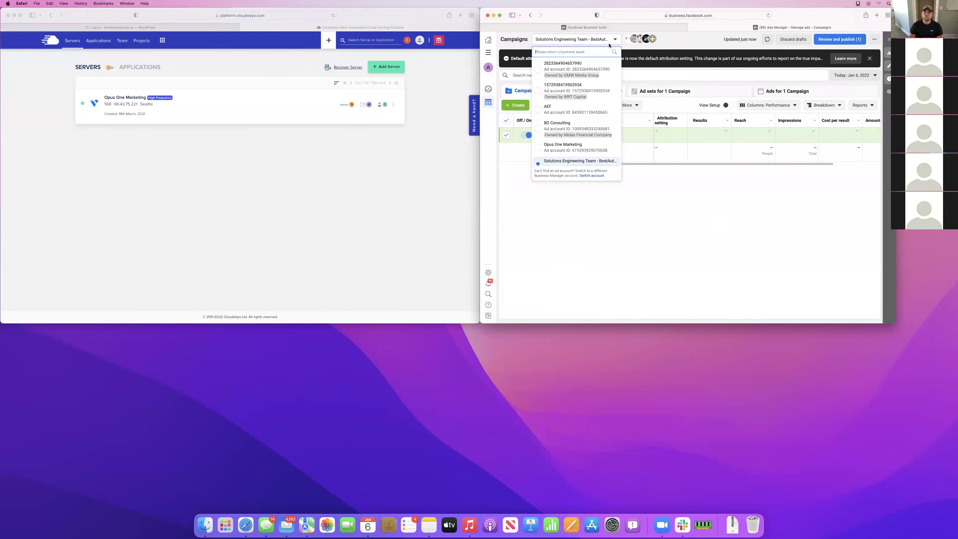
pyautogui.scroll(-5, 576, 112)
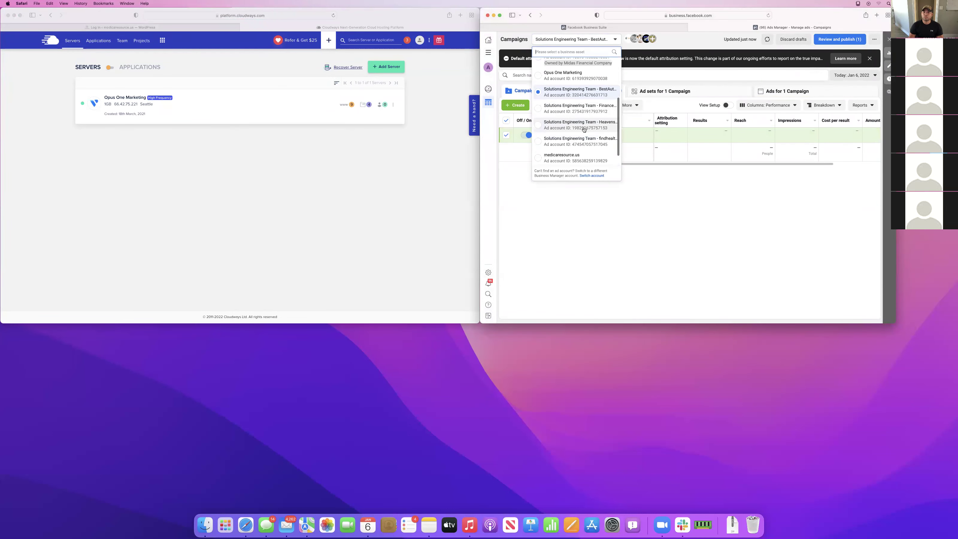
pyautogui.scroll(-2, 583, 146)
pyautogui.scroll(8, 582, 139)
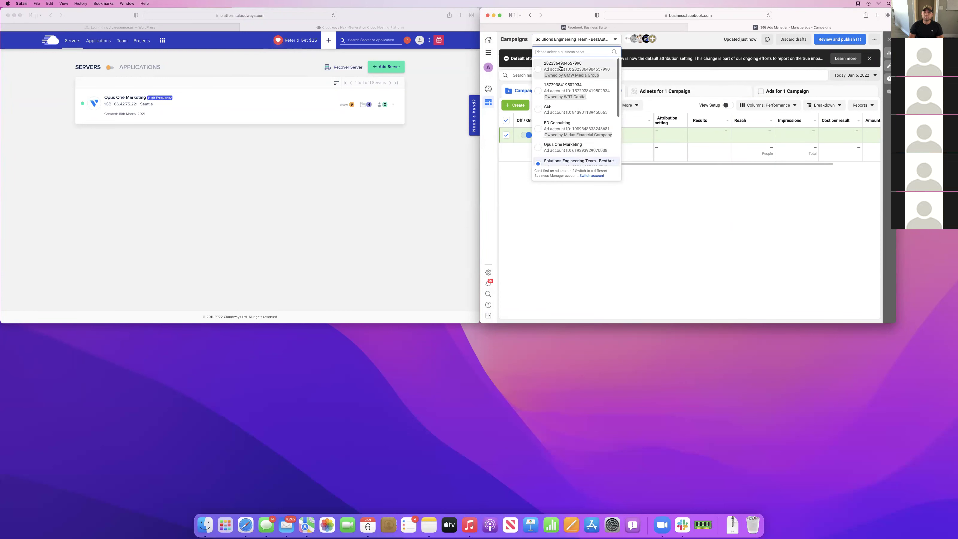
pyautogui.click(577, 110)
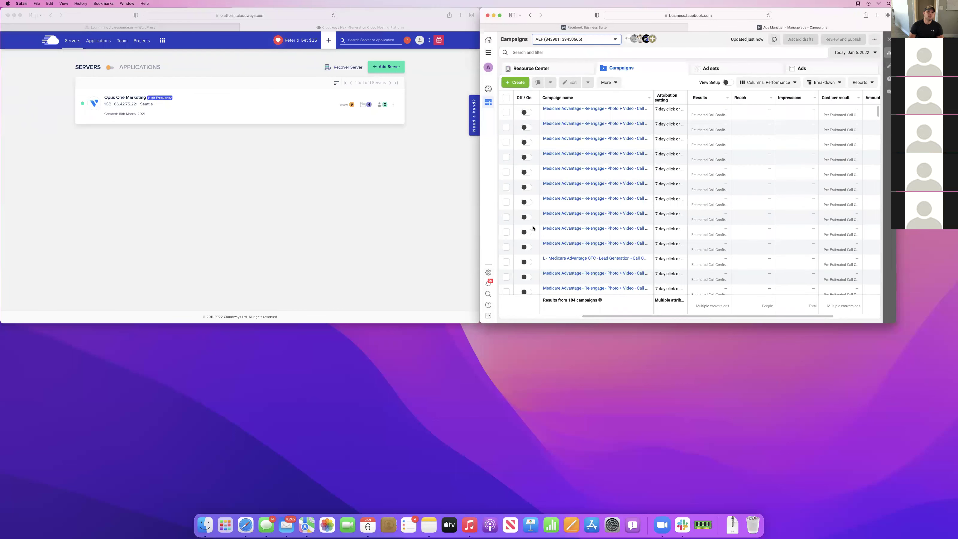
pyautogui.moveTo(914, 365); pyautogui.dragTo(953, 511)
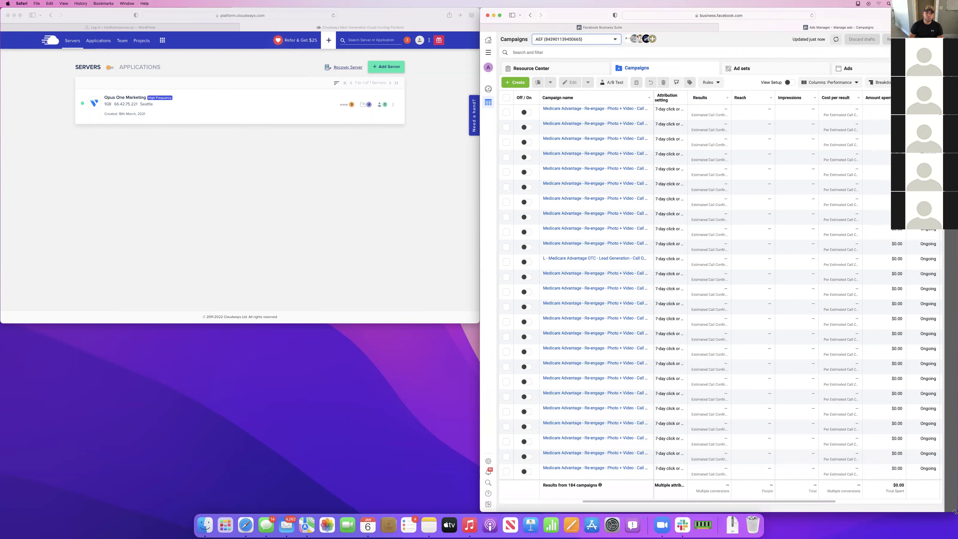
# Open the medicaresource.us app on the Opus One Marketing server and its Admin Panel URL
pyautogui.click(91, 75)
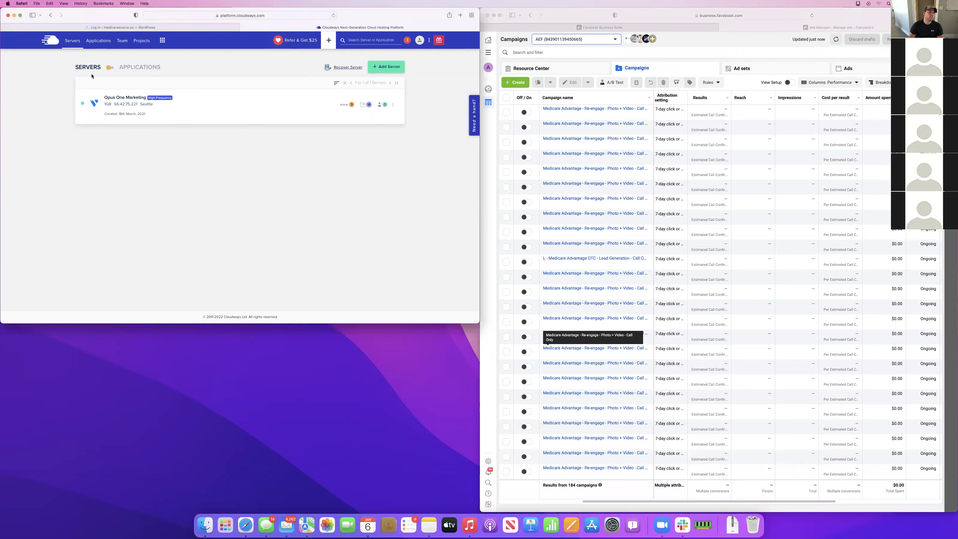
pyautogui.click(116, 98)
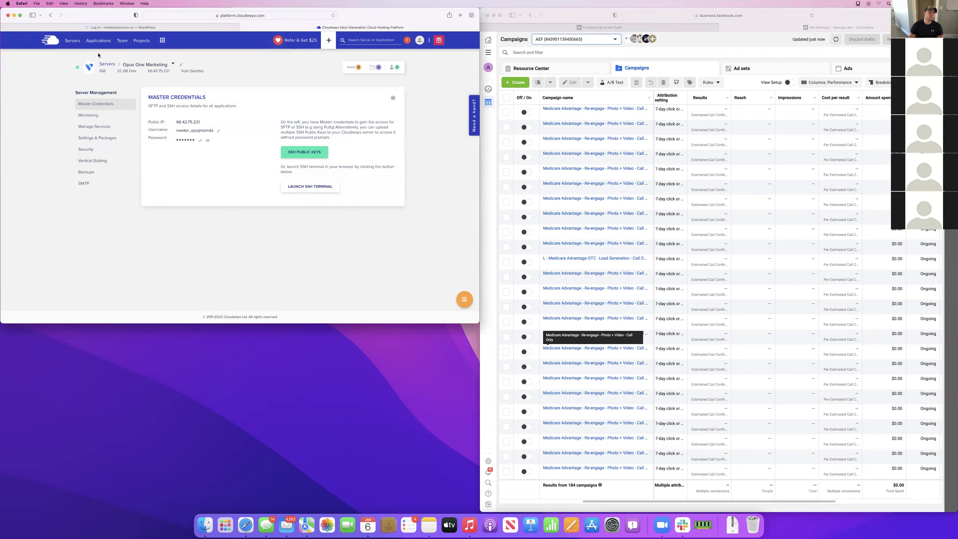
pyautogui.click(99, 41)
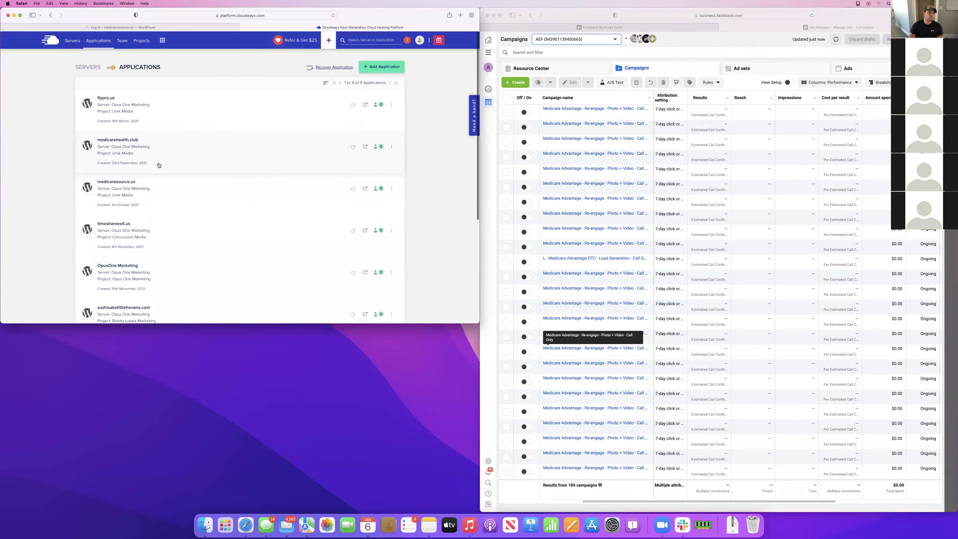
pyautogui.scroll(-1, 158, 165)
pyautogui.click(128, 164)
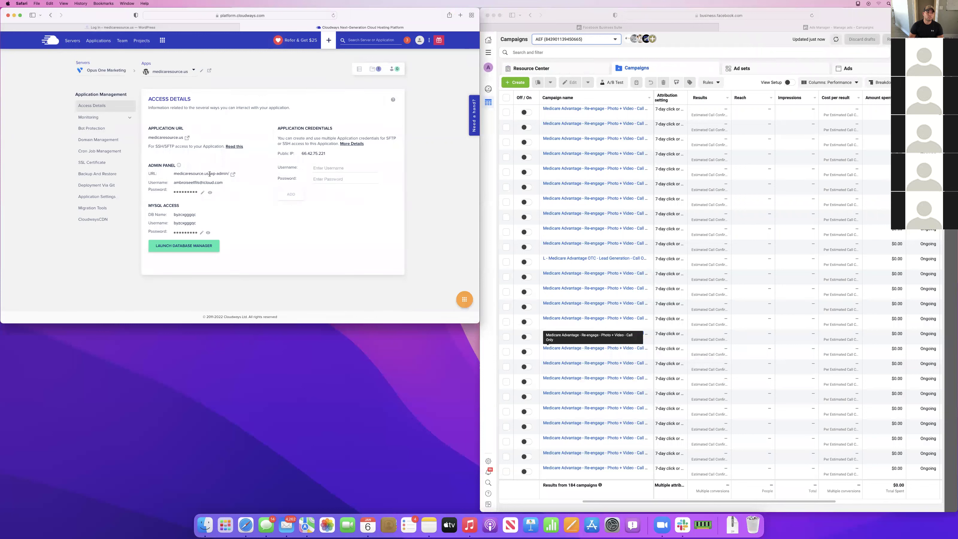
pyautogui.click(233, 175)
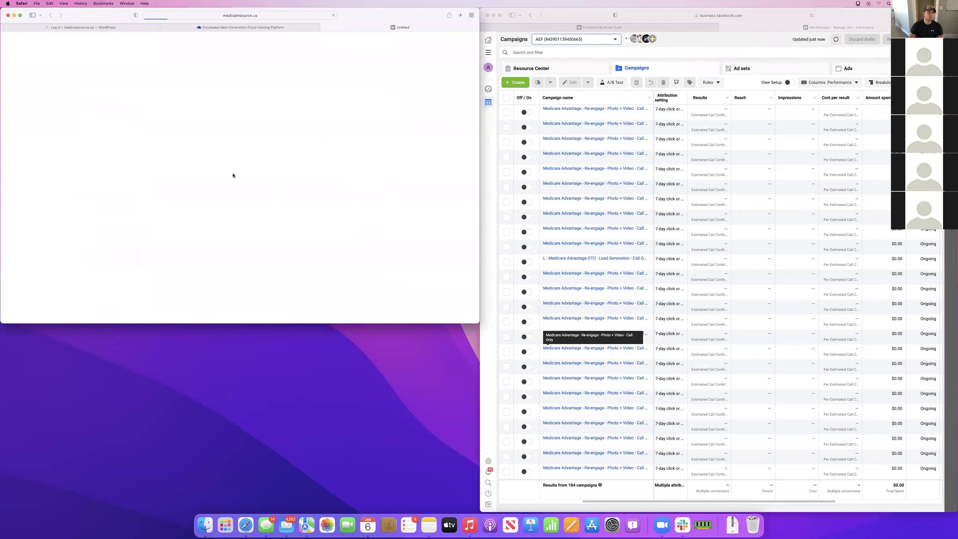
# Log in to WordPress with the account e-mail and pasted password, then maximize the window
pyautogui.click(201, 27)
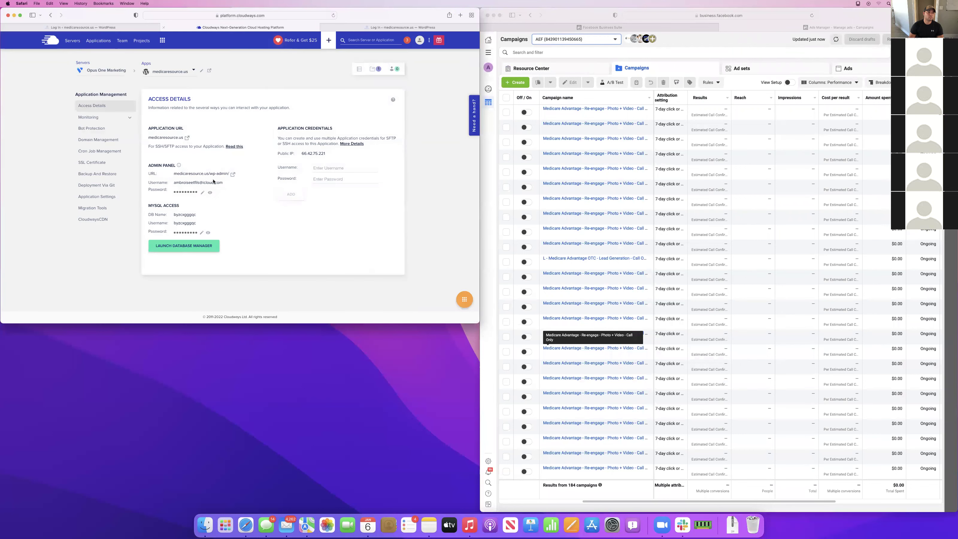
pyautogui.hotkey('ctrl', 'Tab')
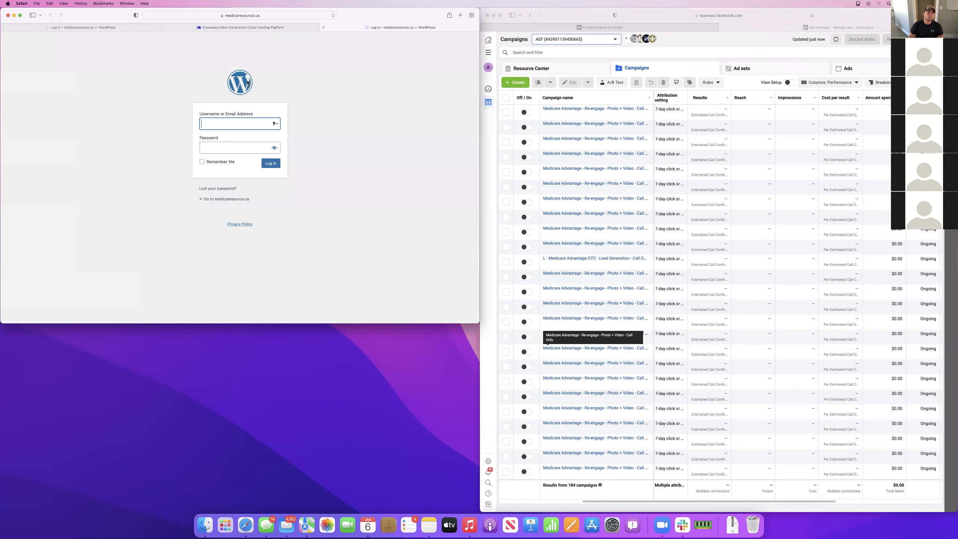
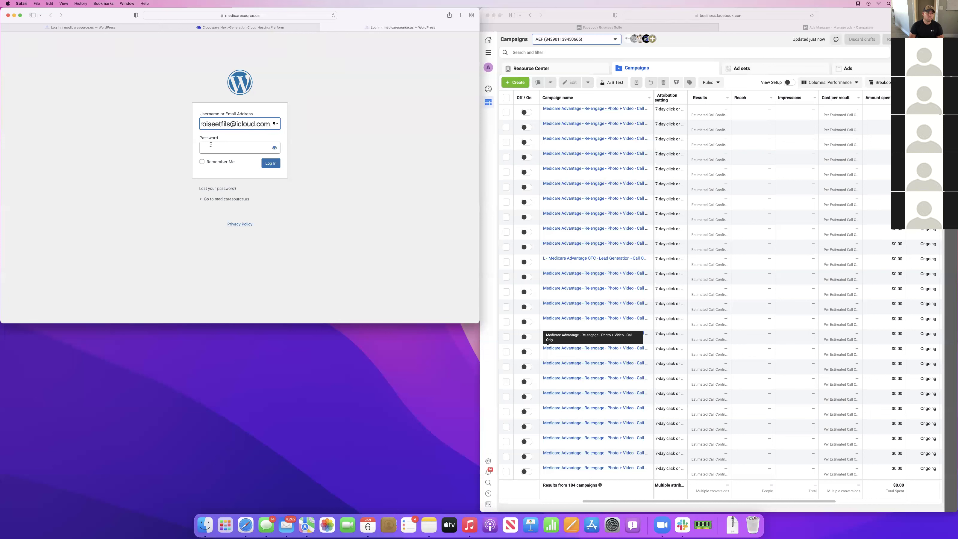
pyautogui.click(234, 146)
pyautogui.press('super+v')
pyautogui.click(270, 166)
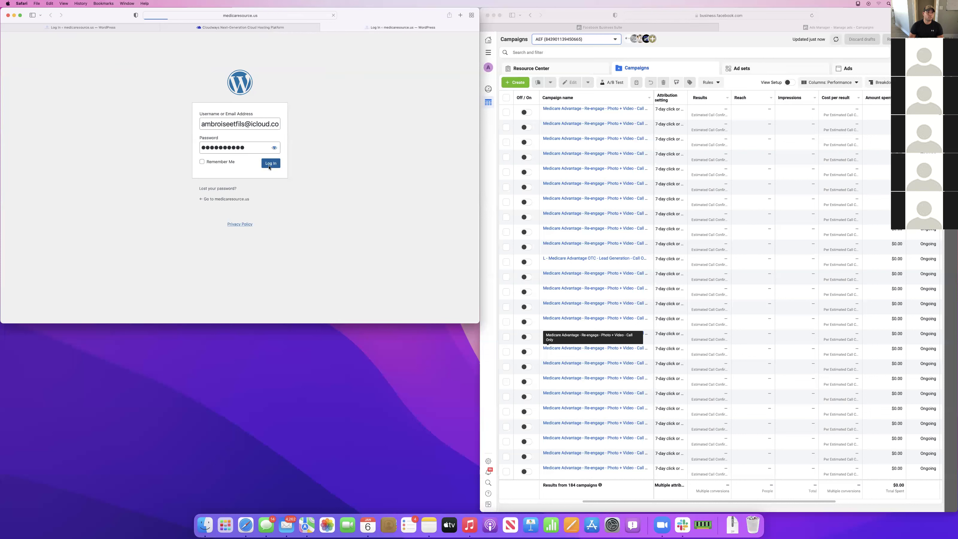
pyautogui.moveTo(475, 324); pyautogui.dragTo(455, 513)
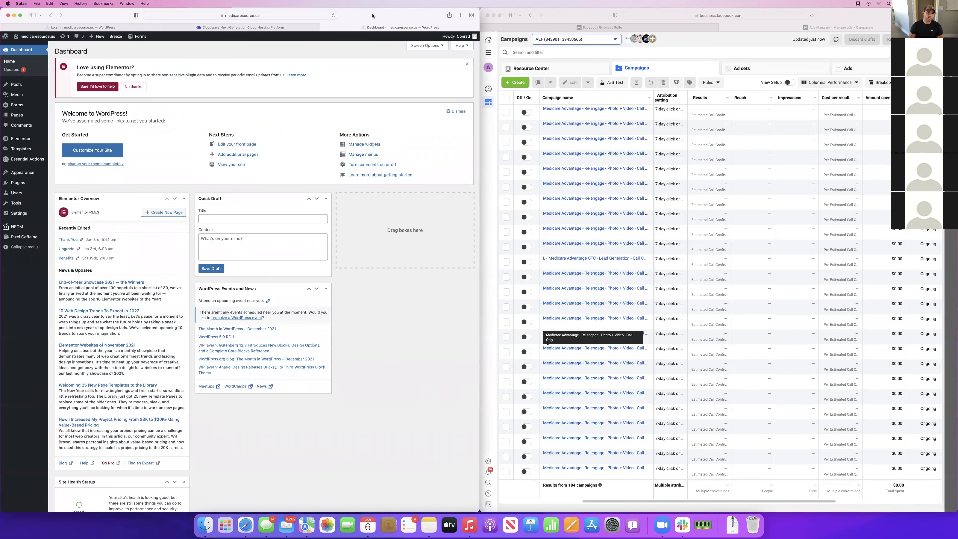
# Open the WordPress Dashboard's Updates page for medicaresource.us
pyautogui.click(19, 71)
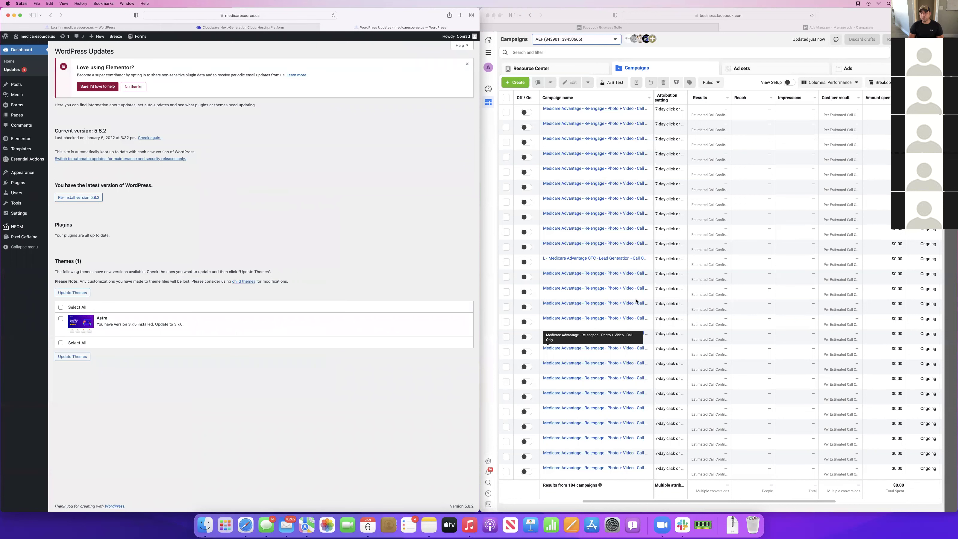
pyautogui.click(566, 167)
pyautogui.scroll(-5, 584, 291)
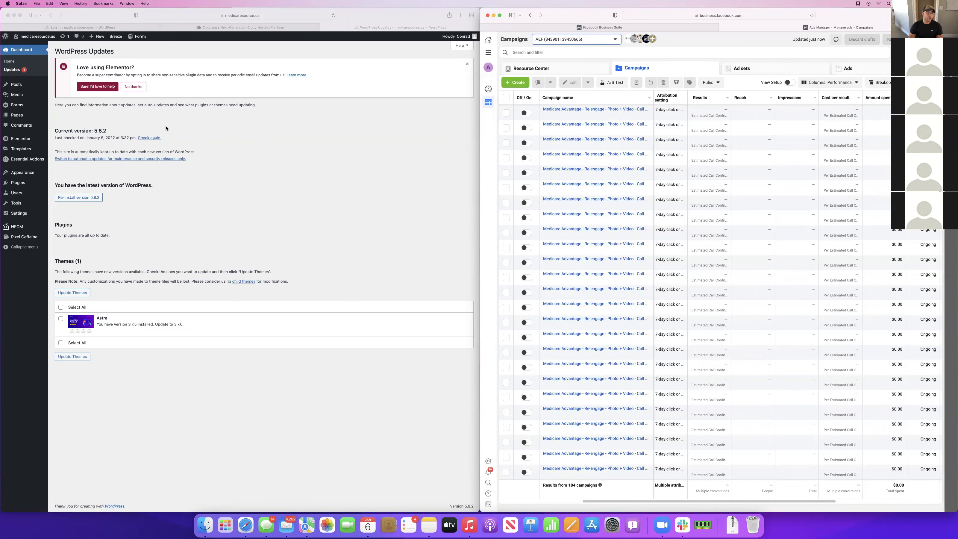
# Compare the Cloudways and WordPress tabs, close the leftover Log In tab, and open a new tab
pyautogui.click(130, 26)
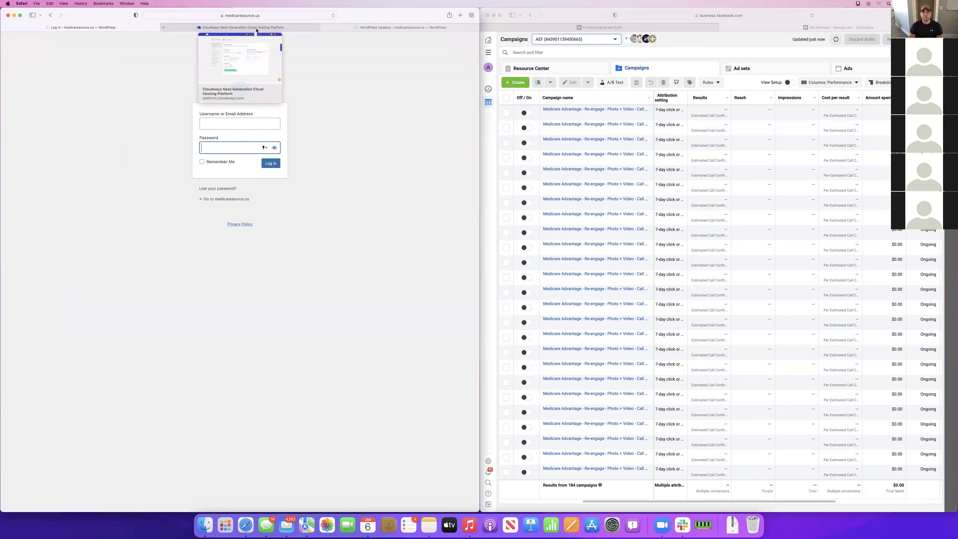
pyautogui.click(256, 30)
pyautogui.click(408, 27)
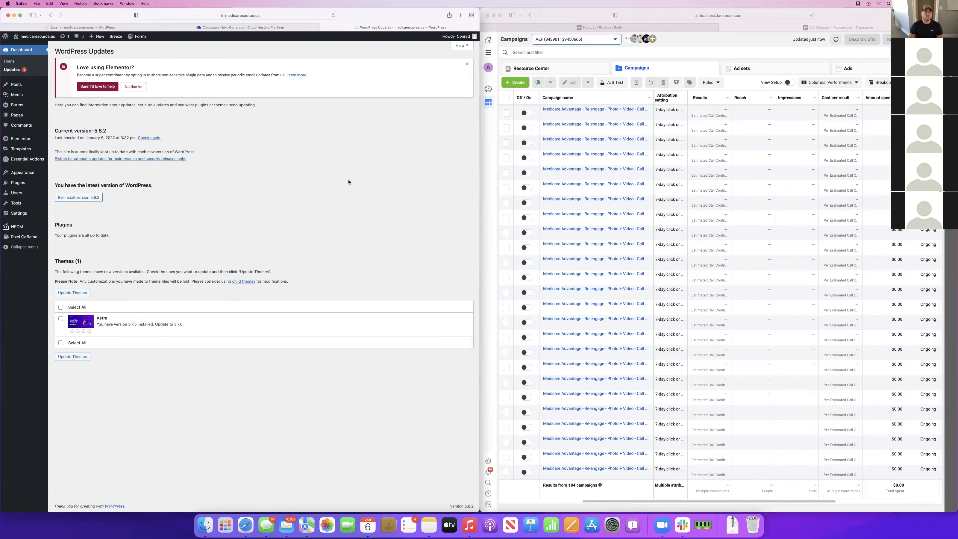
pyautogui.click(226, 27)
pyautogui.click(425, 28)
pyautogui.click(214, 29)
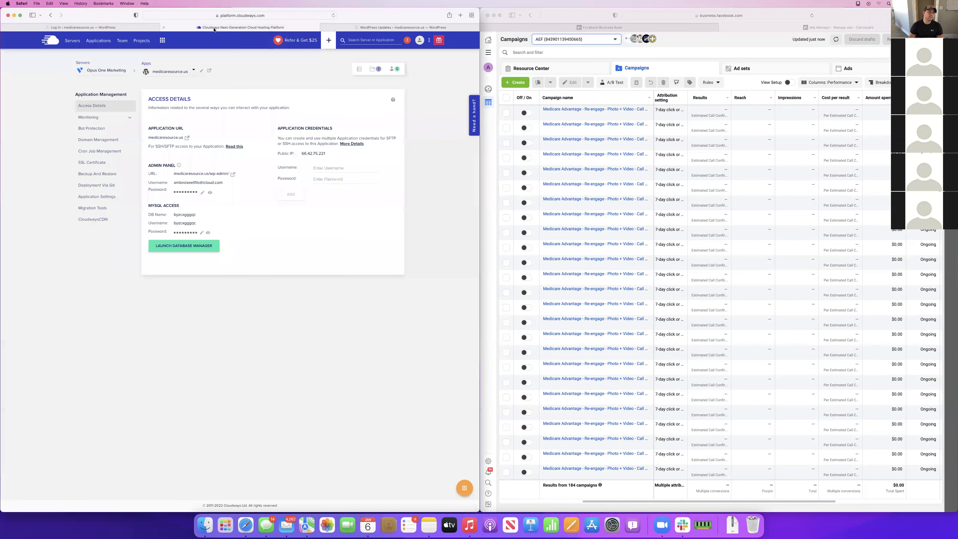
pyautogui.click(84, 28)
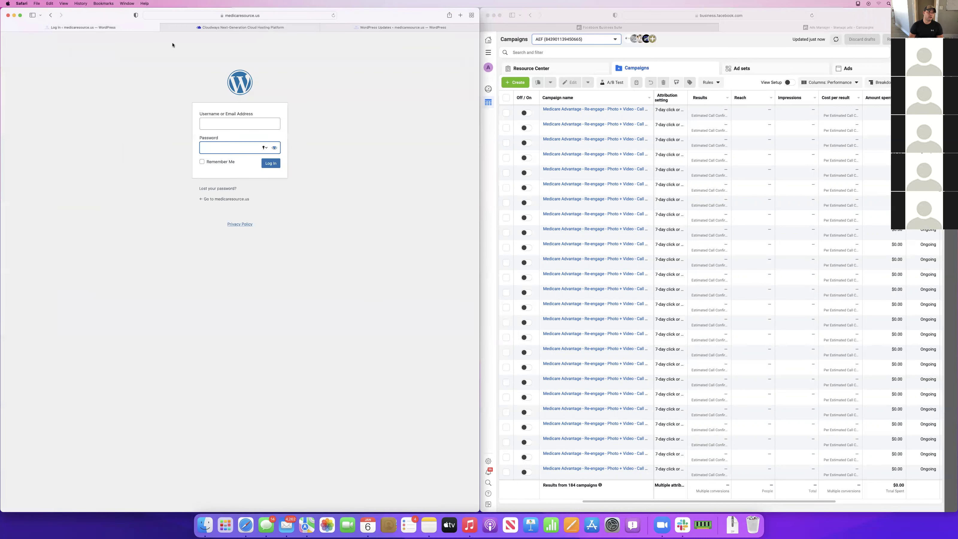
pyautogui.click(3, 28)
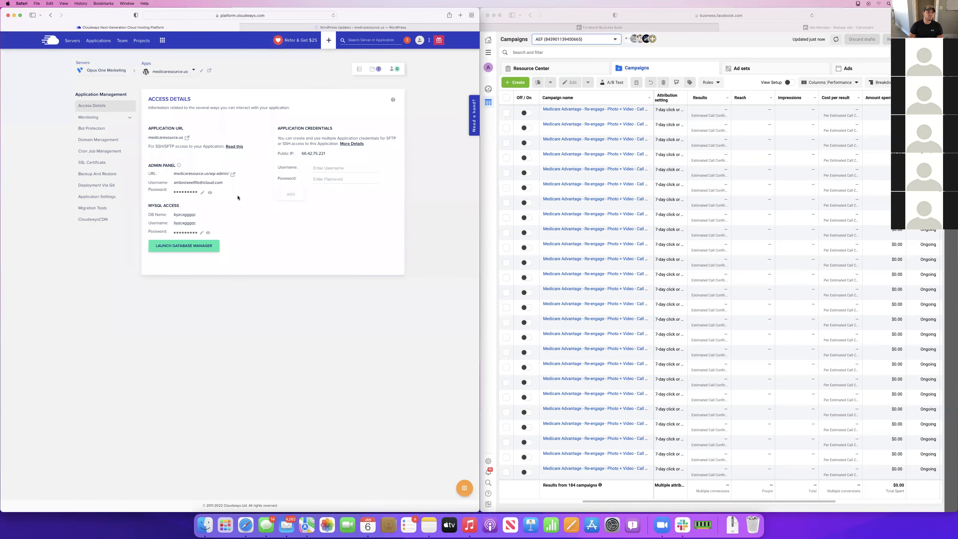
pyautogui.click(374, 28)
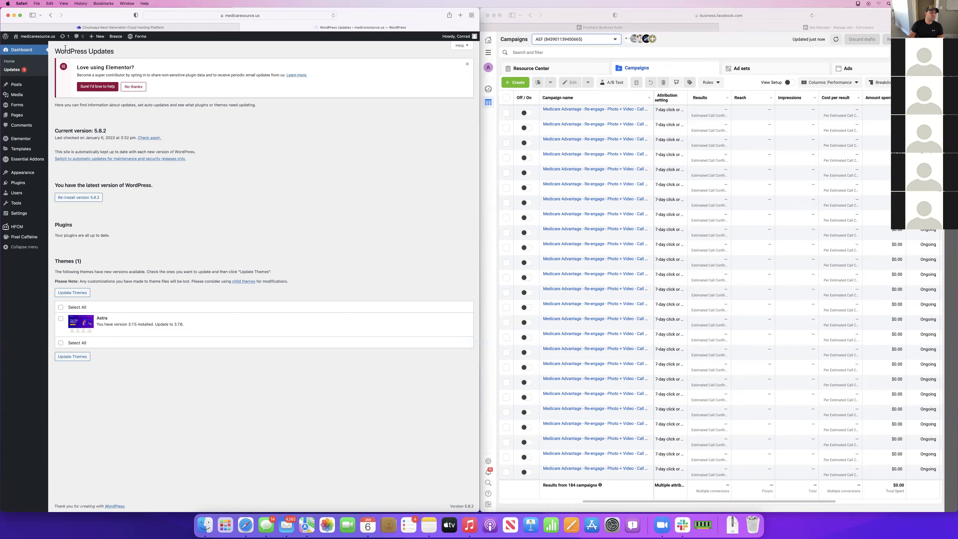
pyautogui.moveTo(21, 107)
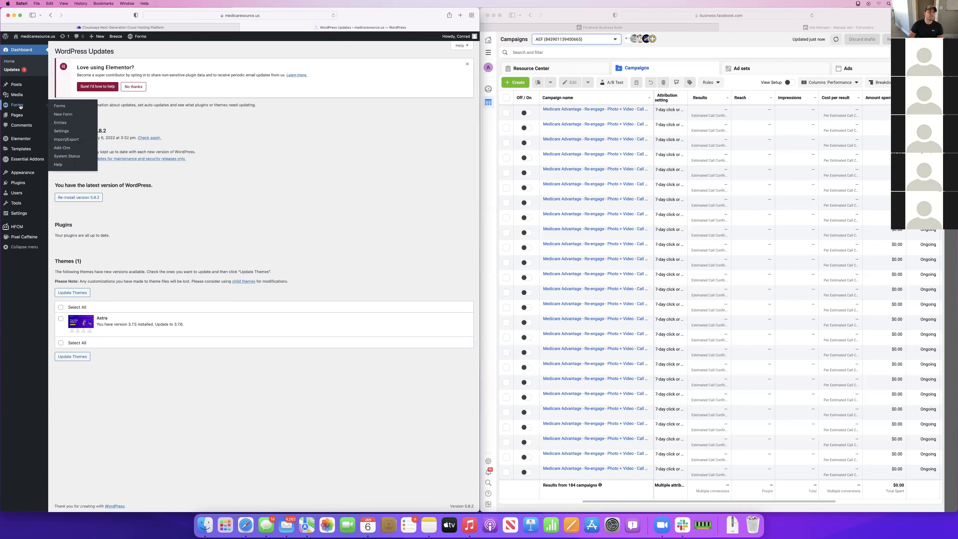
pyautogui.press('super+t')
# Load medicaresource.us and scroll its homepage to the footer and back to the hero
pyautogui.write('me')
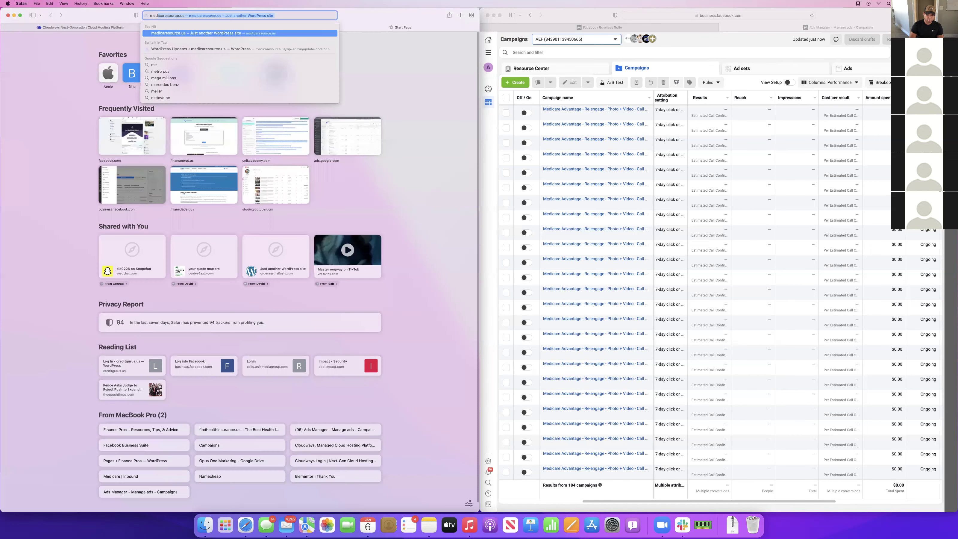
pyautogui.press('Return')
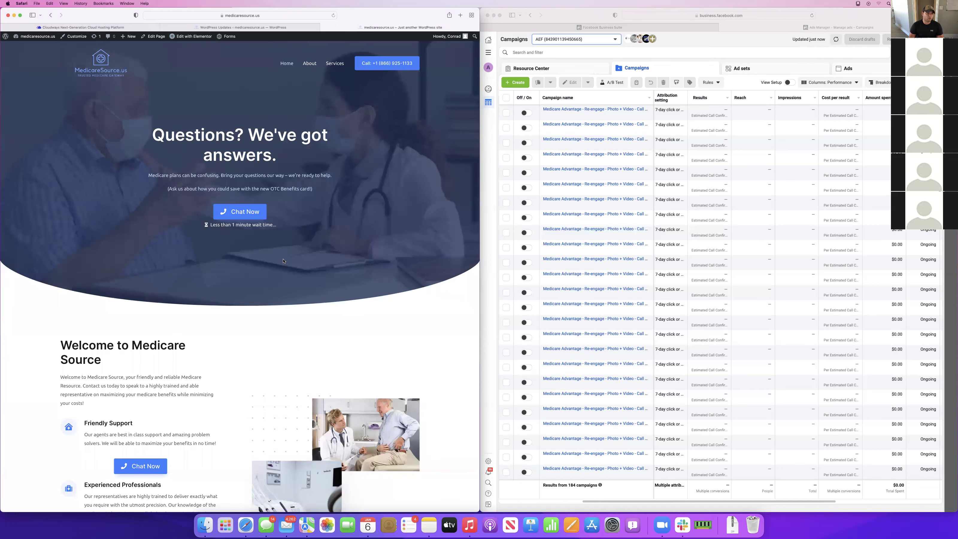
pyautogui.scroll(-10, 283, 261)
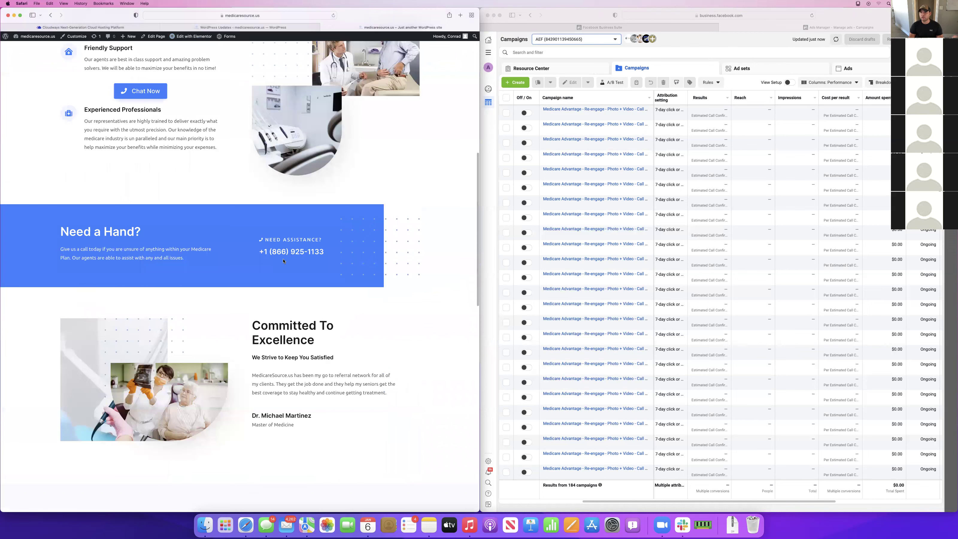
pyautogui.scroll(-5, 209, 448)
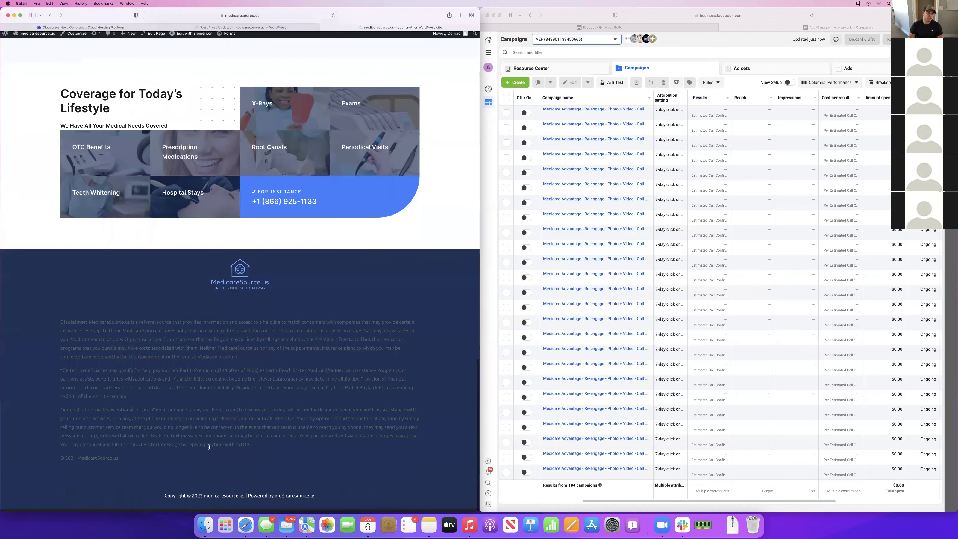
pyautogui.scroll(15, 209, 447)
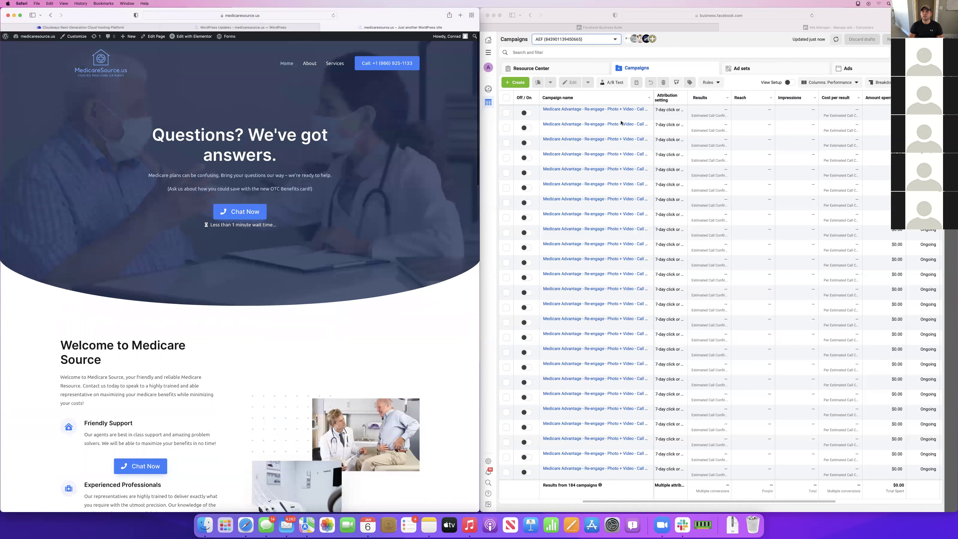
pyautogui.click(684, 45)
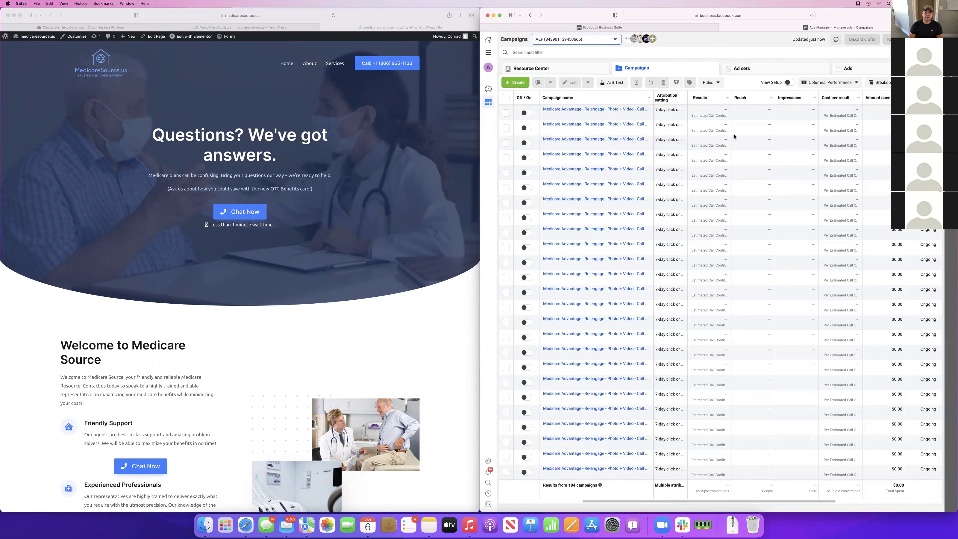
# Review the first Video #1 ad's form and primary text in the re-engage campaign, then close the editor
pyautogui.scroll(-1, 621, 128)
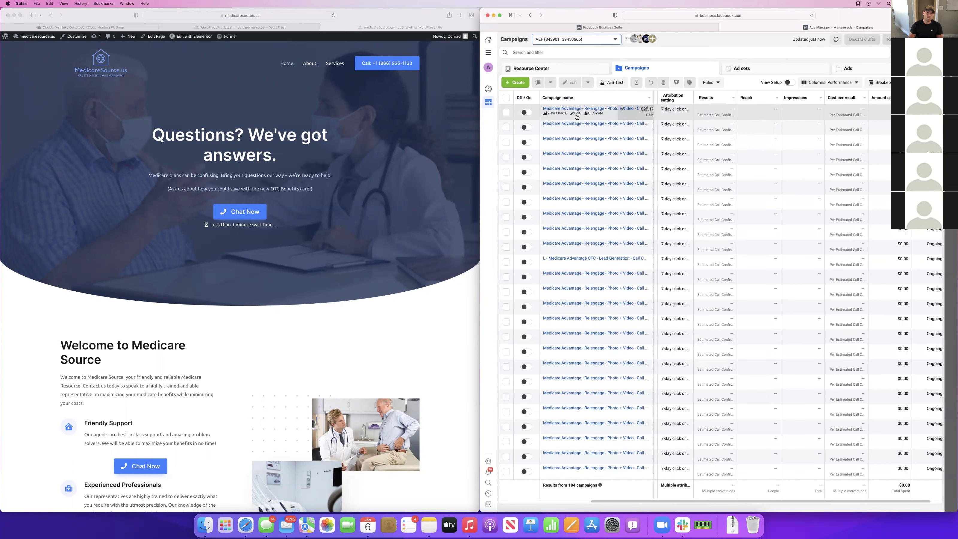
pyautogui.click(576, 114)
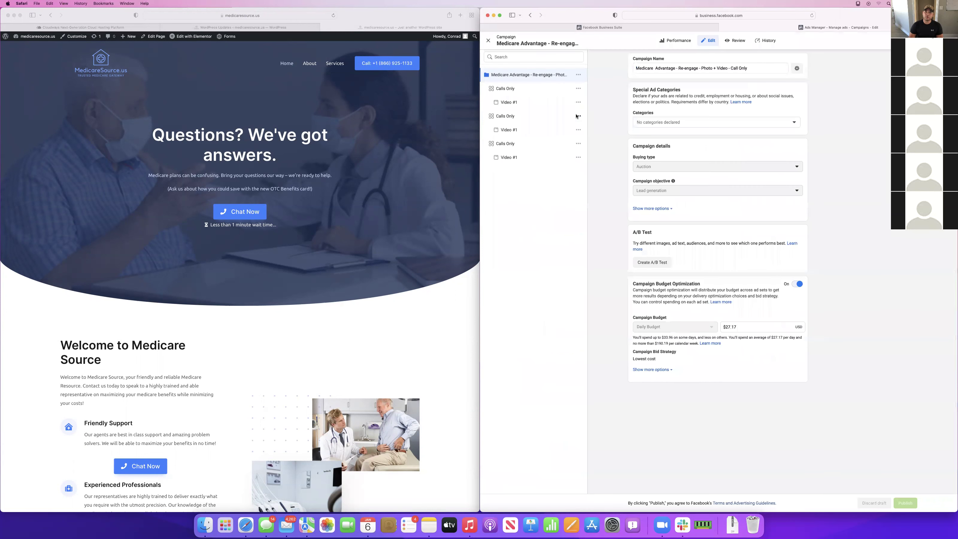
pyautogui.click(511, 103)
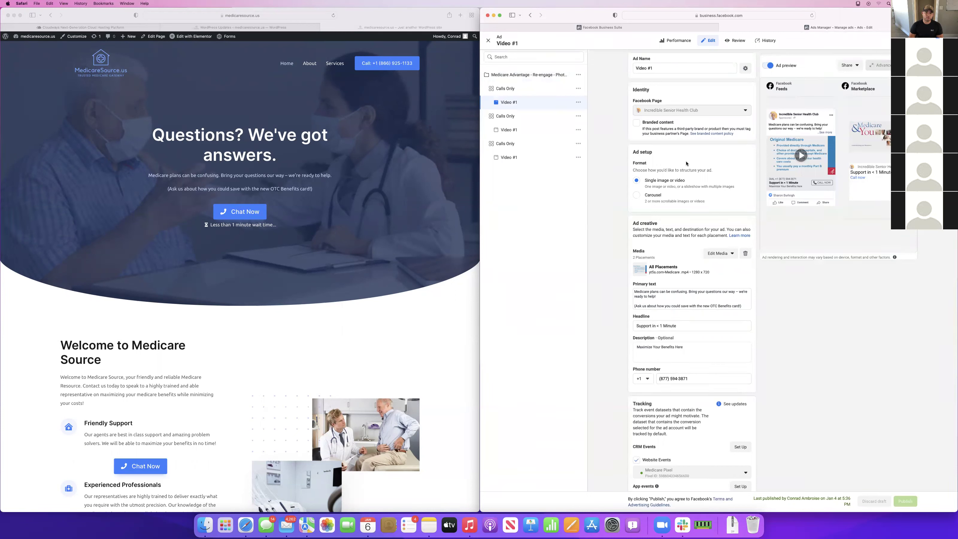
pyautogui.scroll(-2, 719, 385)
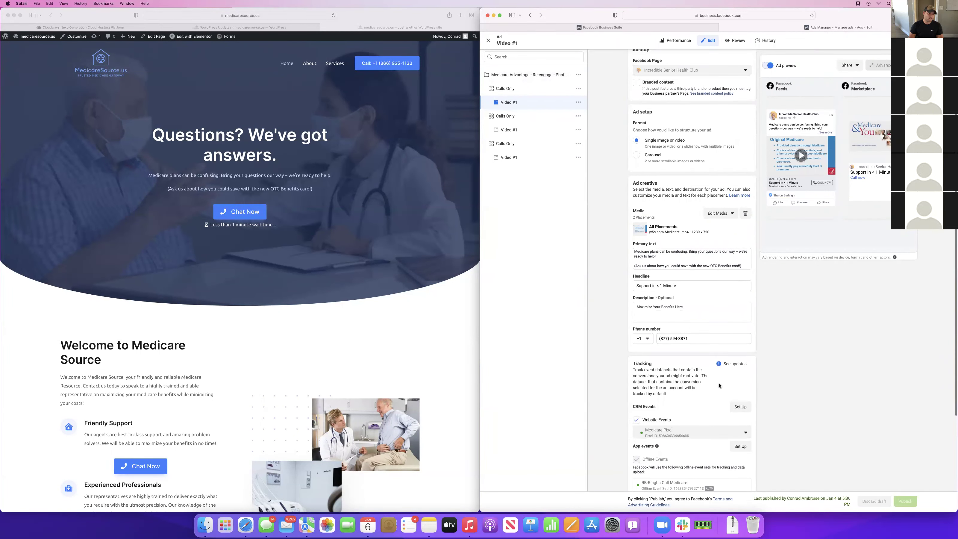
pyautogui.scroll(-1, 674, 262)
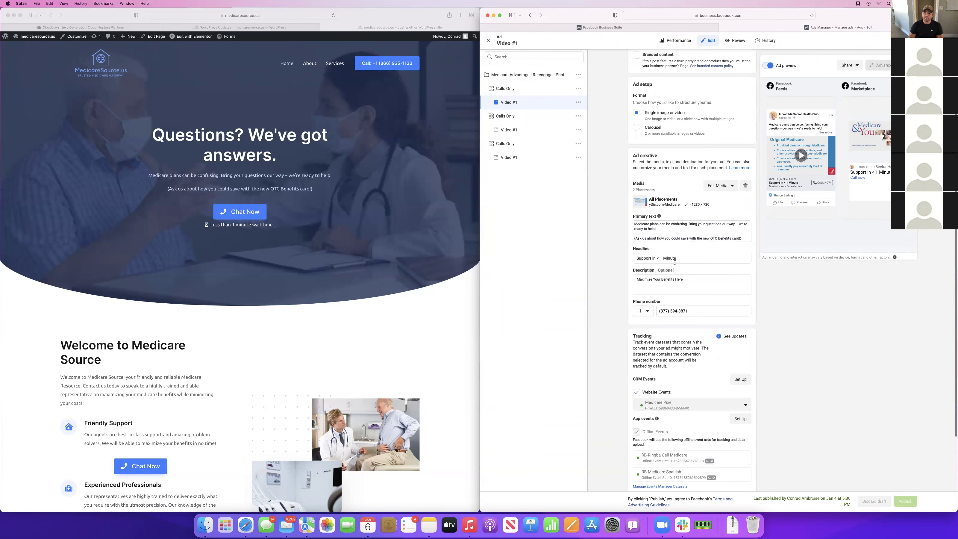
pyautogui.click(665, 228)
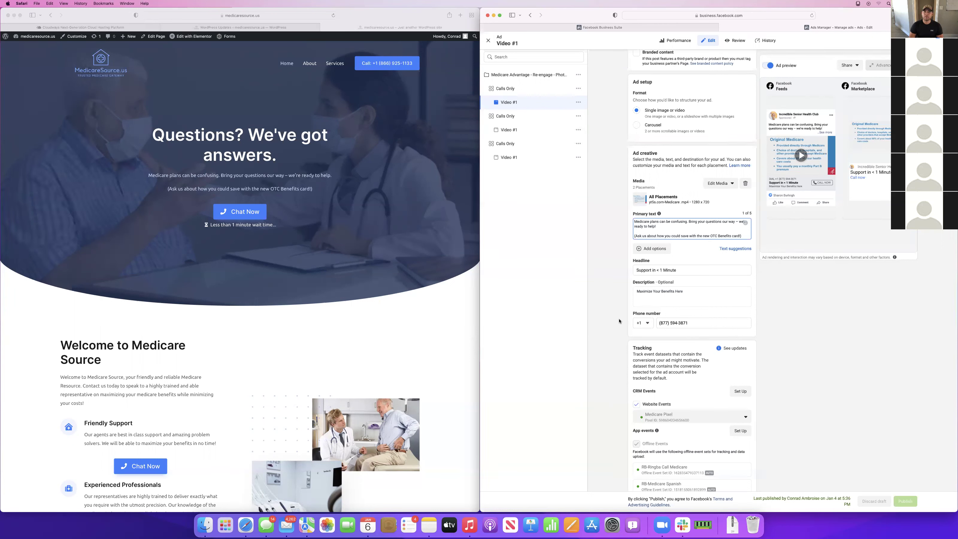
pyautogui.click(489, 42)
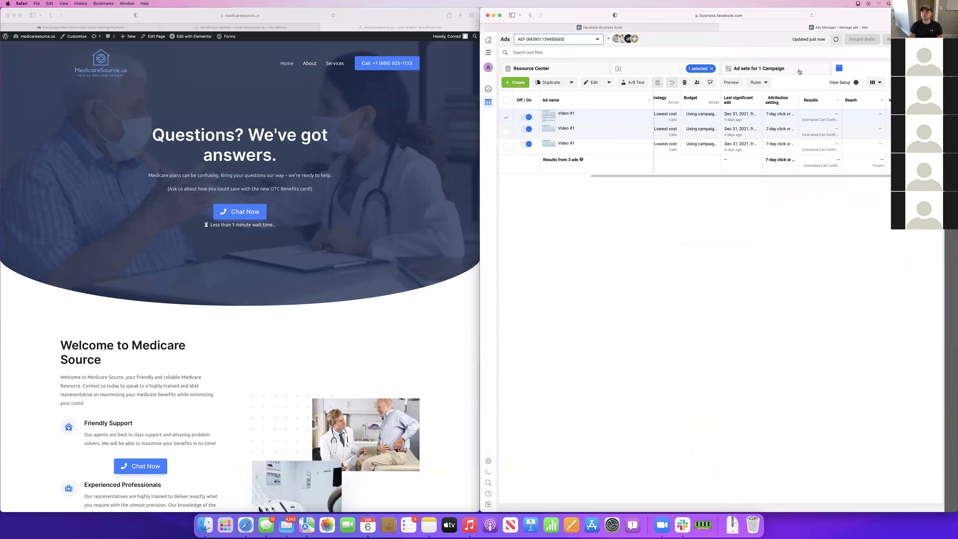
# Clear the campaign filter and open a Video #1 ad headlined '3 Minute Qualify Time'
pyautogui.click(712, 69)
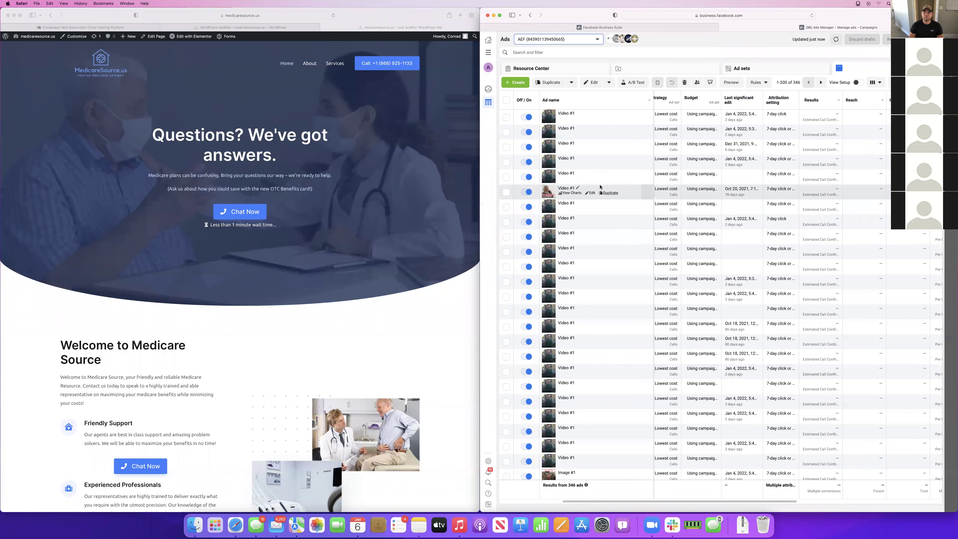
pyautogui.click(591, 193)
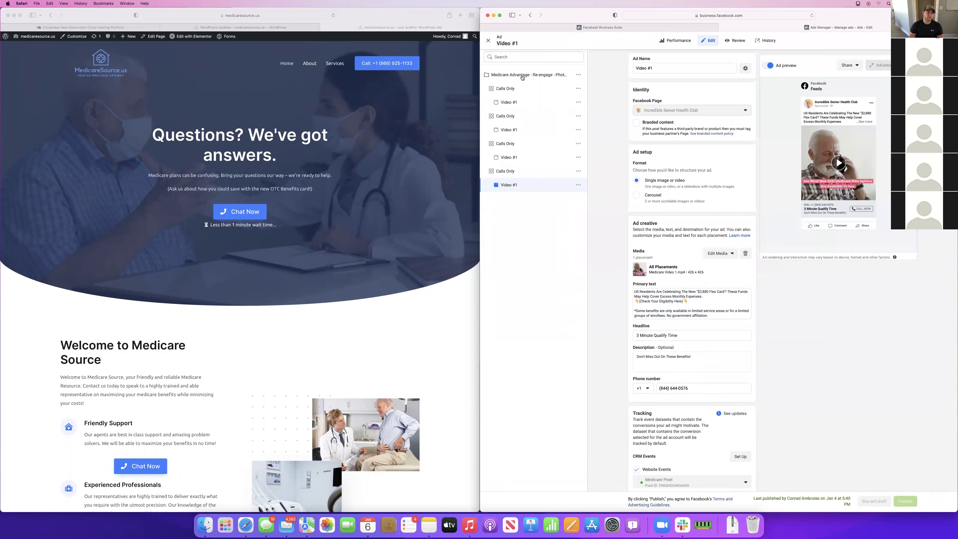
# Select the disclaimer lines in the primary text, then close the editor back to all 346 ads
pyautogui.scroll(-2, 692, 194)
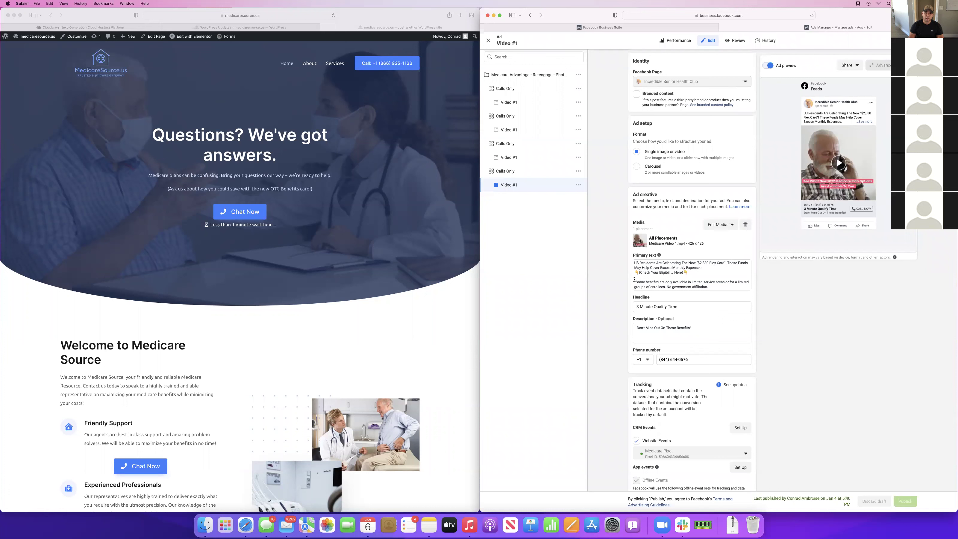
pyautogui.moveTo(634, 280); pyautogui.dragTo(625, 282)
pyautogui.click(723, 286)
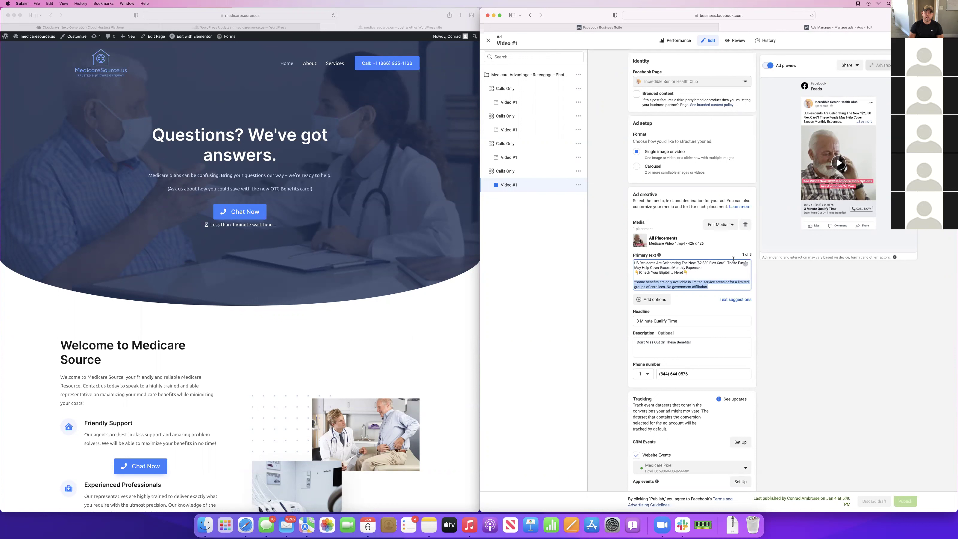
pyautogui.click(601, 81)
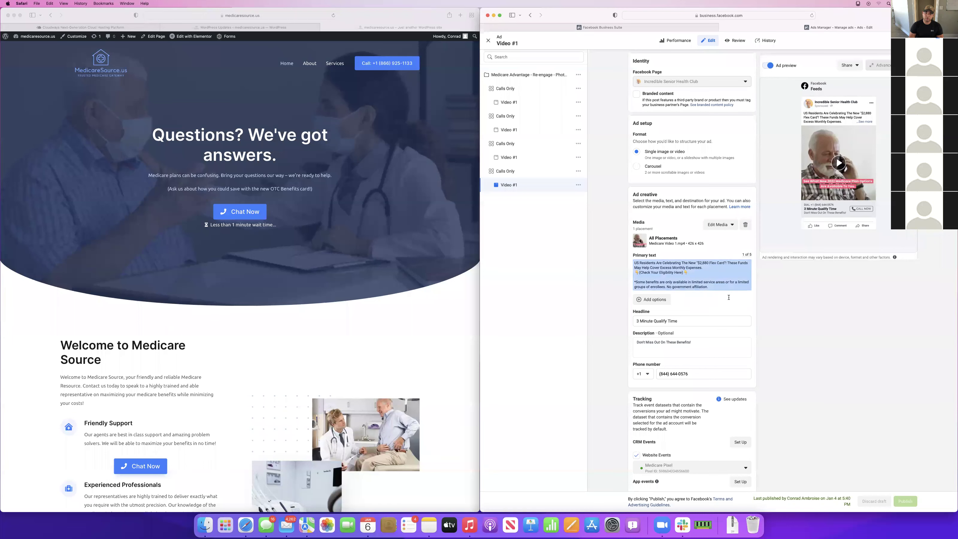
pyautogui.click(489, 41)
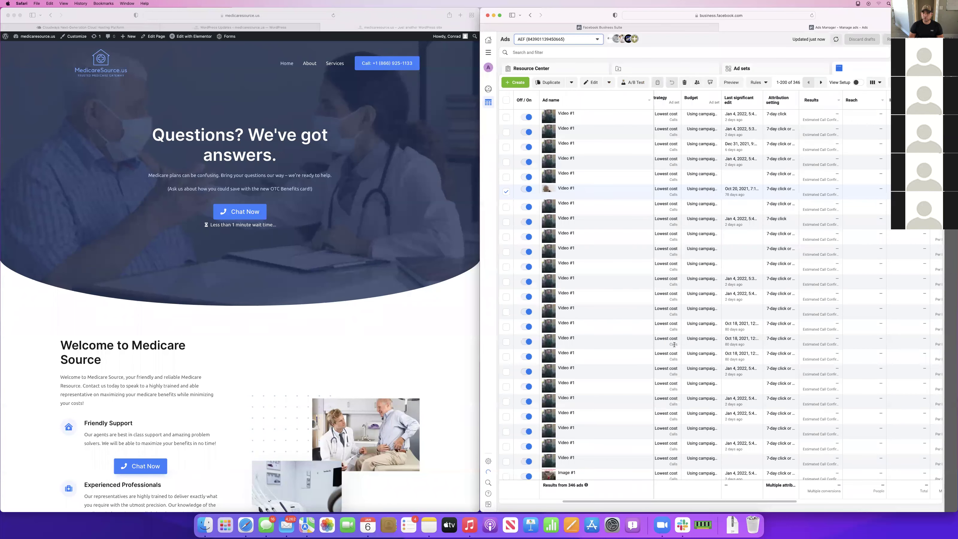
pyautogui.click(594, 302)
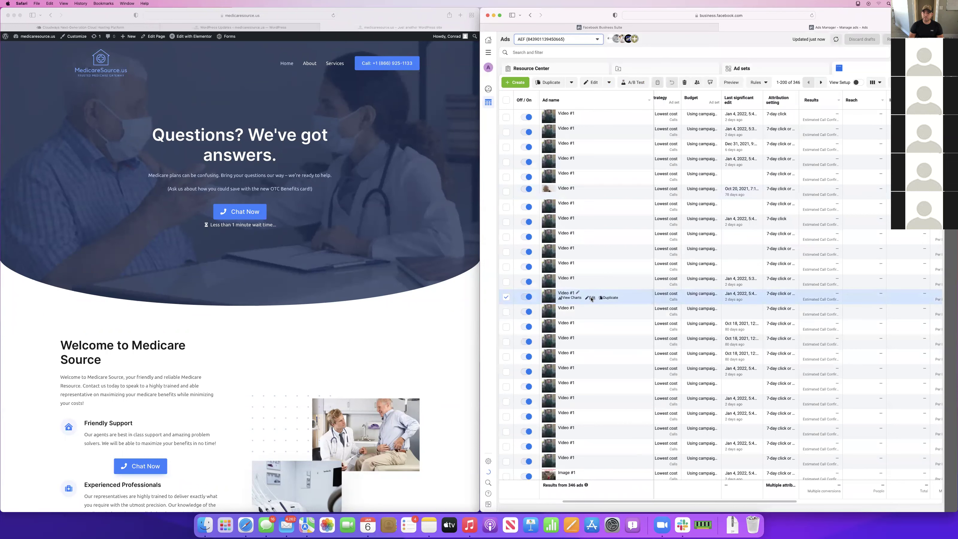
pyautogui.click(591, 298)
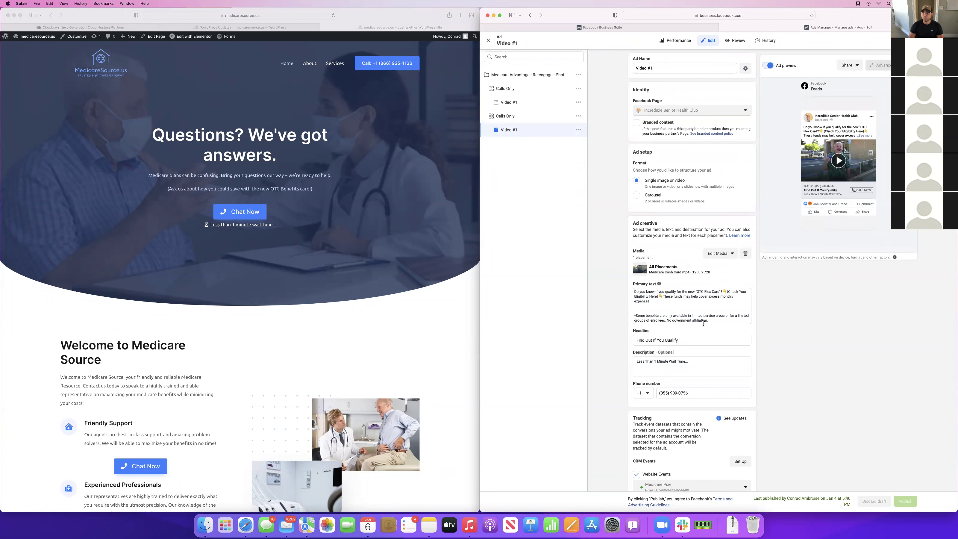
pyautogui.click(843, 163)
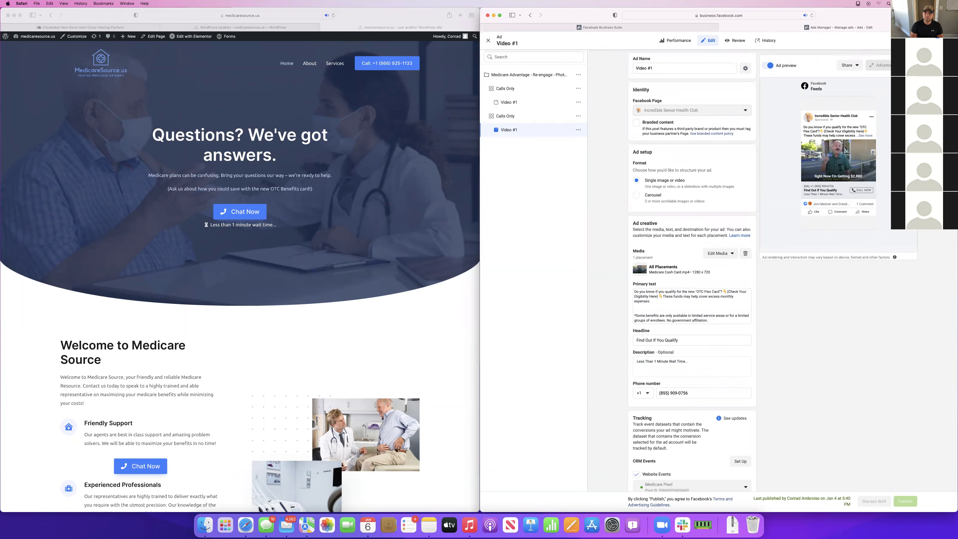
pyautogui.press('XF86AudioRaiseVolume')
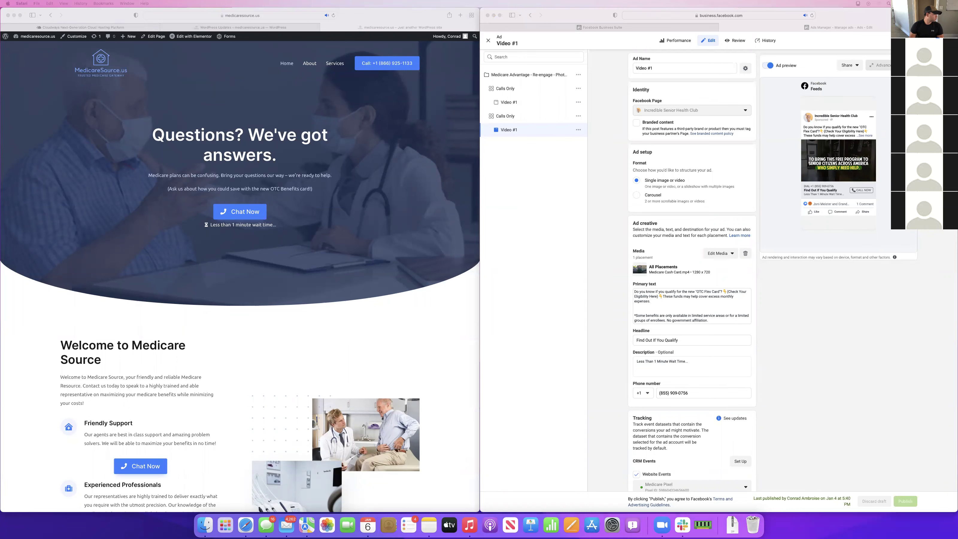
pyautogui.hotkey('ctrl', 'Up')
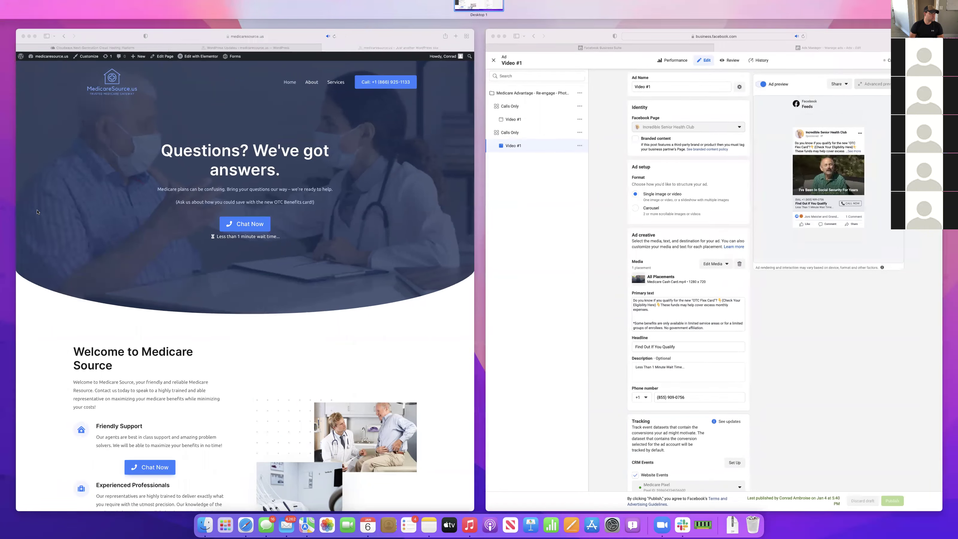
pyautogui.hotkey('ctrl', 'Up')
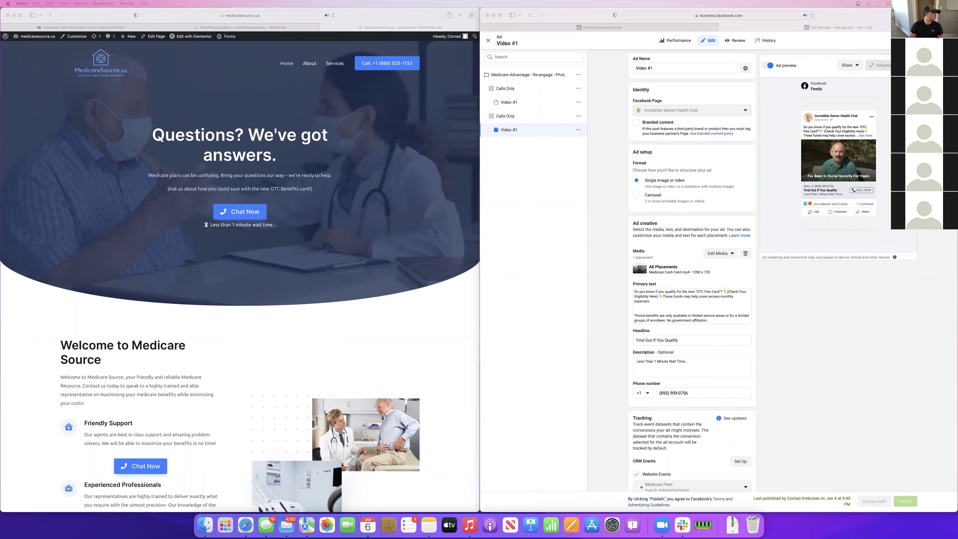
pyautogui.click(843, 150)
pyautogui.click(814, 162)
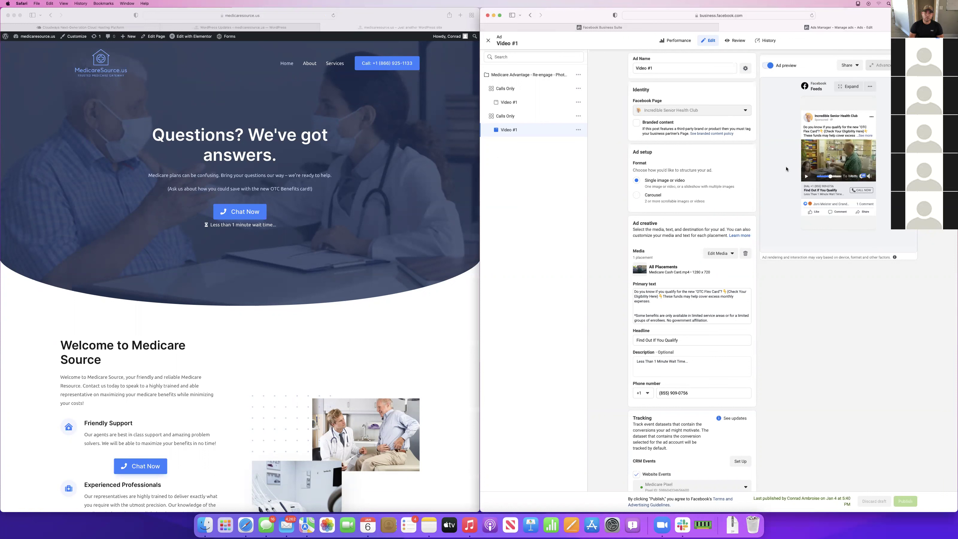
pyautogui.click(504, 102)
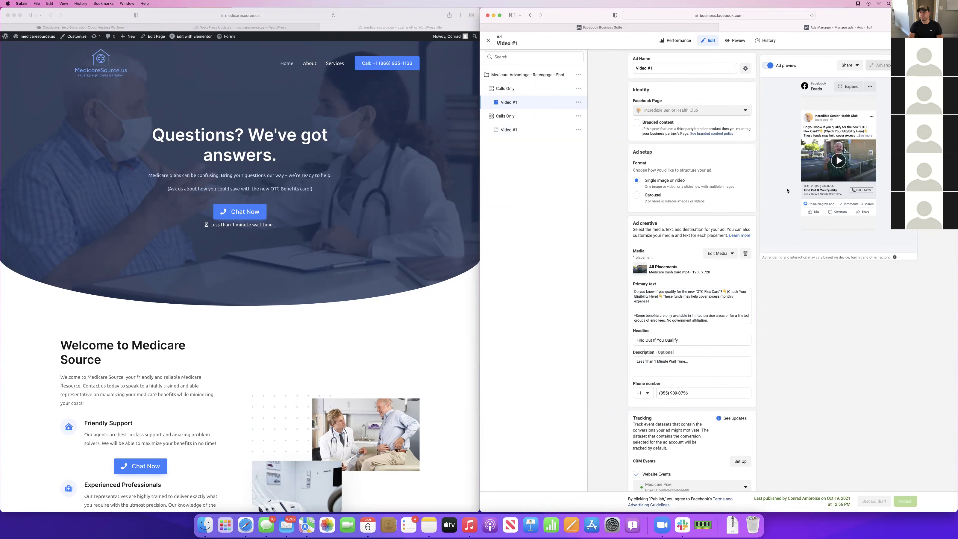
pyautogui.hotkey('ctrl', 'Up')
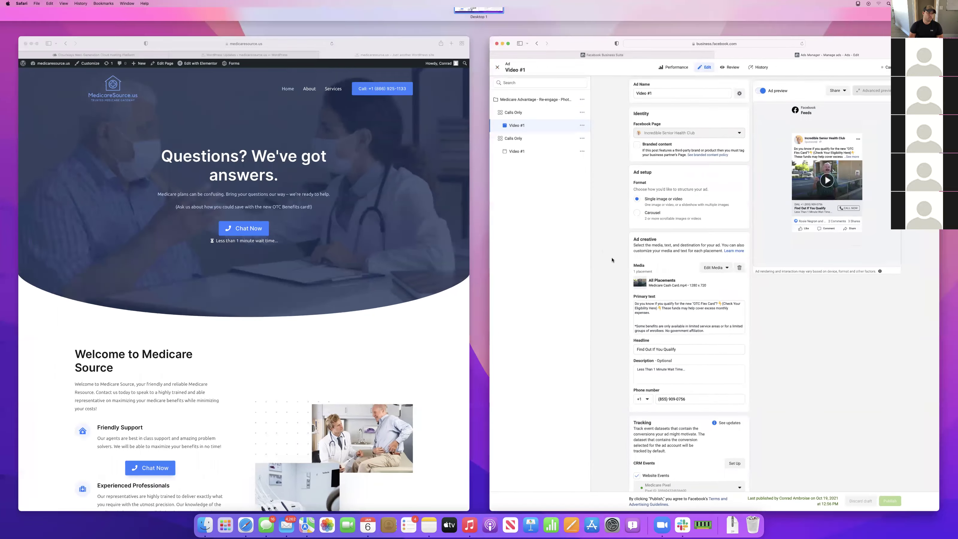
pyautogui.click(612, 259)
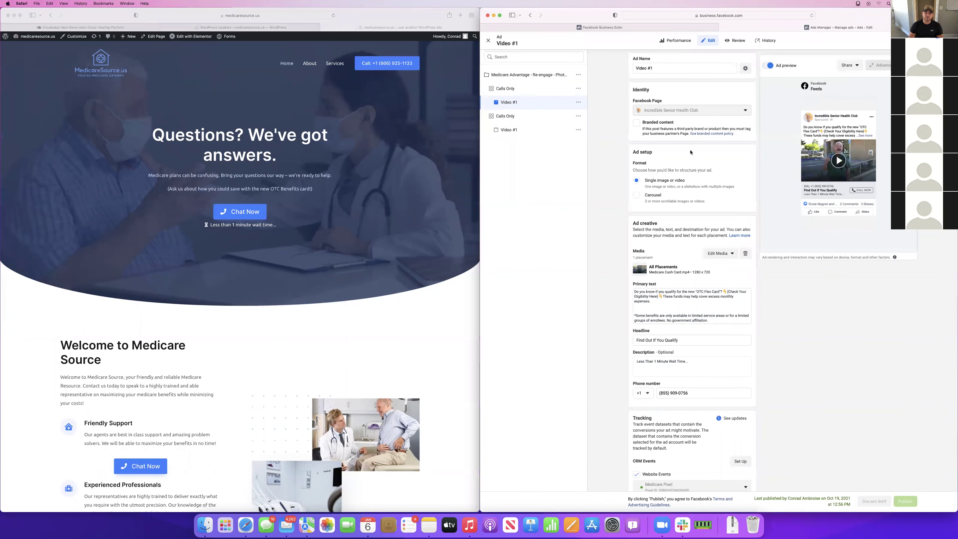
pyautogui.scroll(-8, 690, 333)
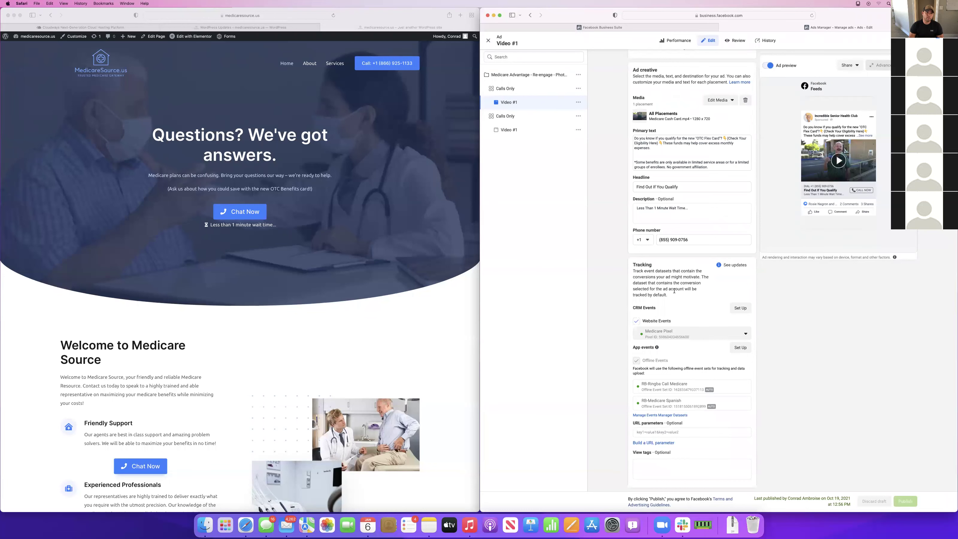
# Close the ad editor, scroll the Ads table, and browse the 184 campaigns on the Campaigns tab
pyautogui.click(488, 40)
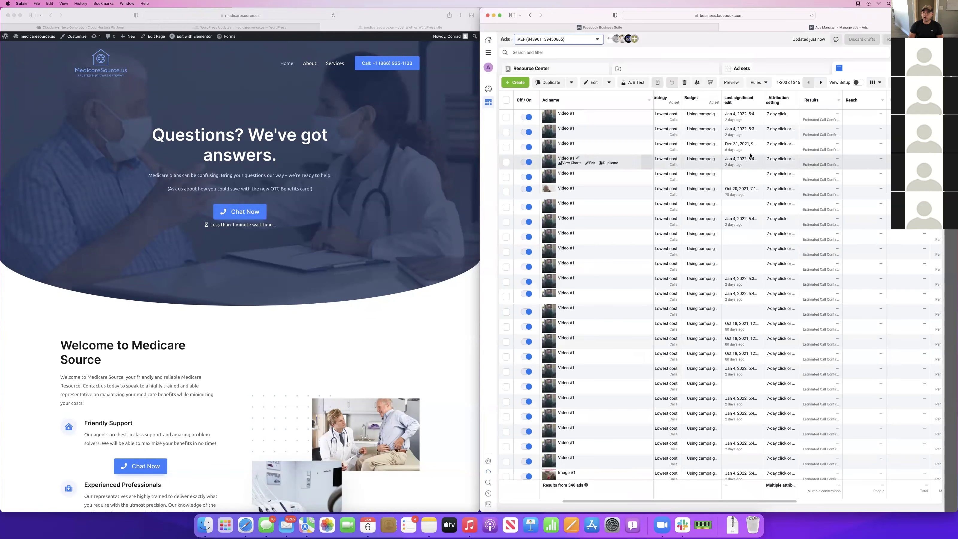
pyautogui.hscroll(10, 750, 156)
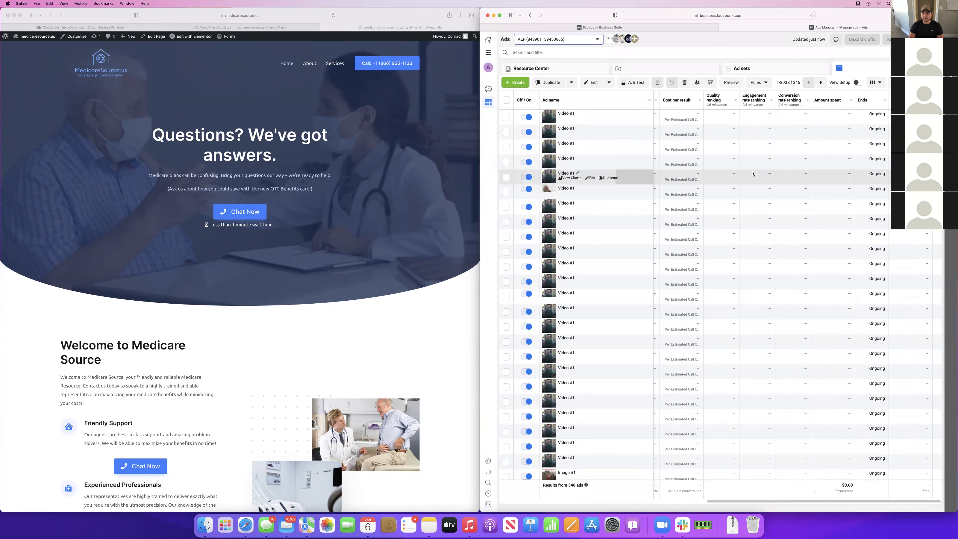
pyautogui.hscroll(-10, 751, 174)
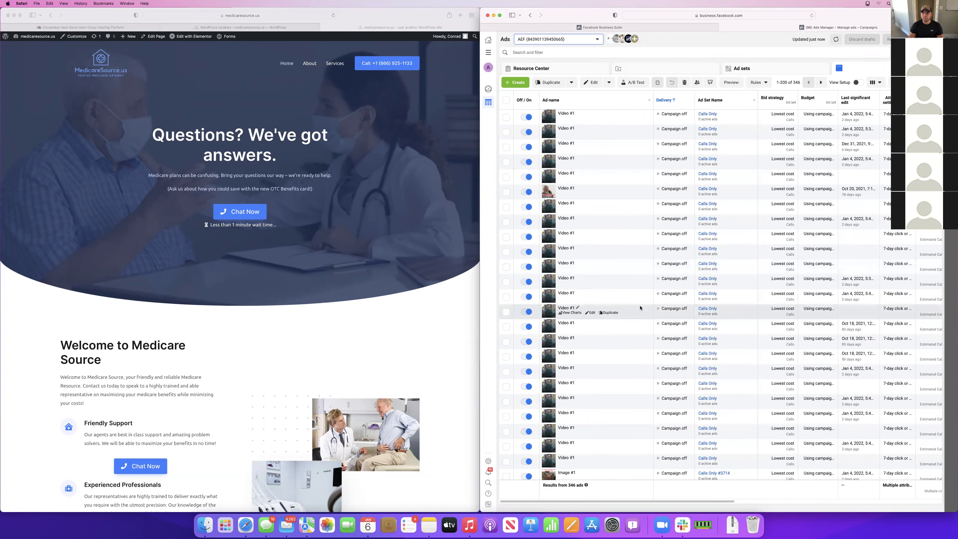
pyautogui.scroll(-10, 640, 308)
pyautogui.scroll(-10, 640, 308)
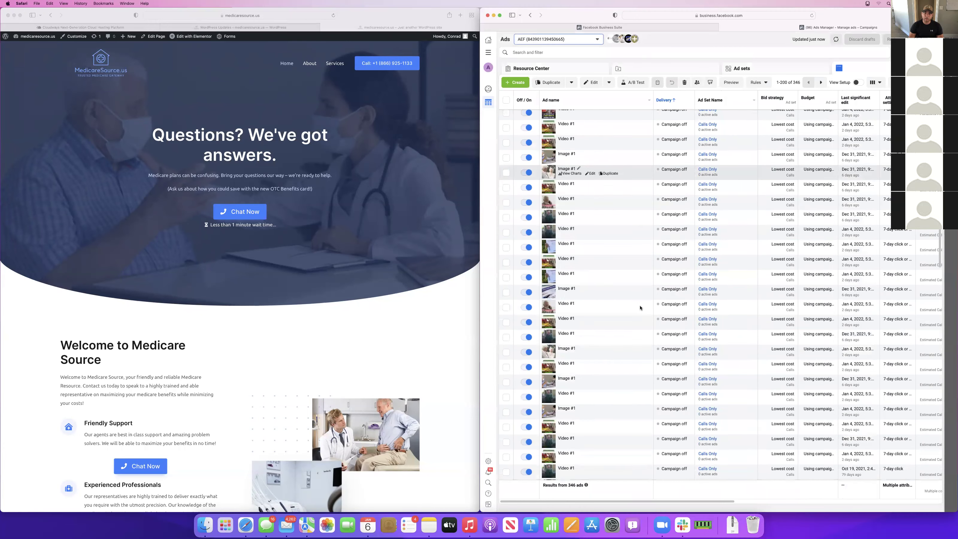
pyautogui.hscroll(5, 841, 493)
pyautogui.hscroll(-5, 702, 230)
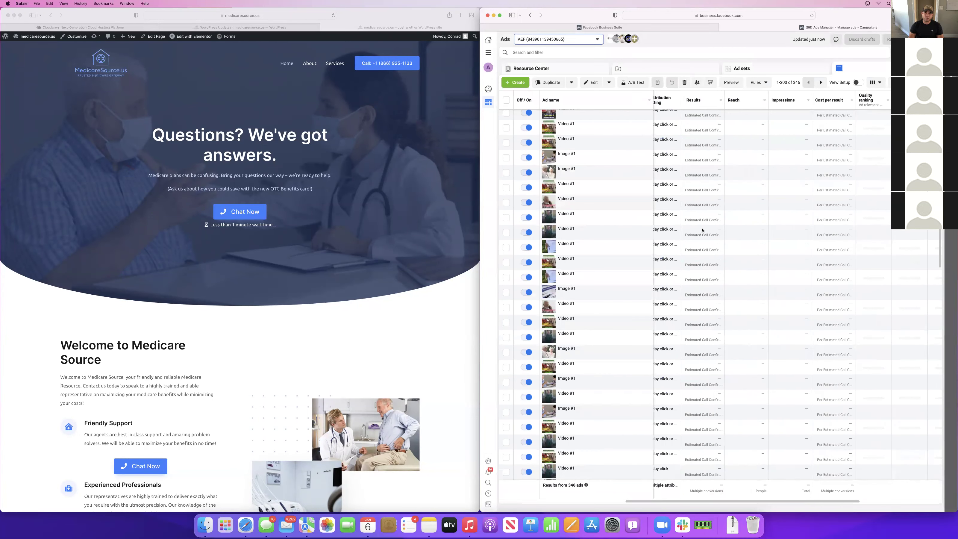
pyautogui.scroll(-10, 703, 230)
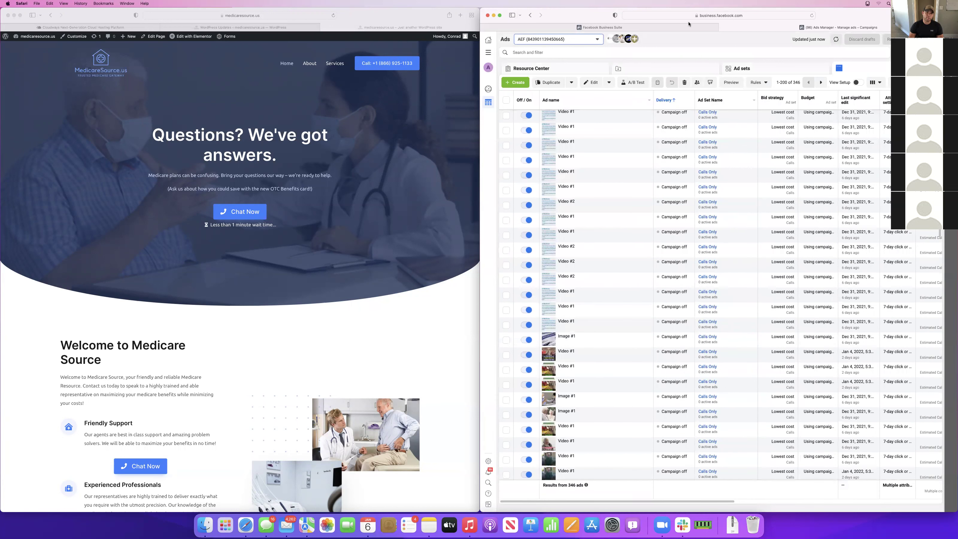
pyautogui.click(666, 68)
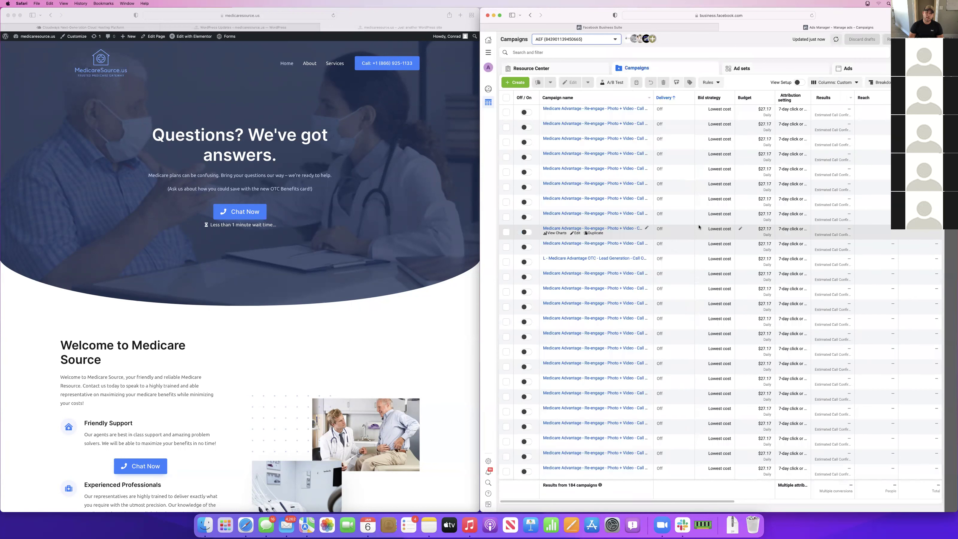
pyautogui.scroll(-5, 836, 329)
pyautogui.scroll(-10, 835, 327)
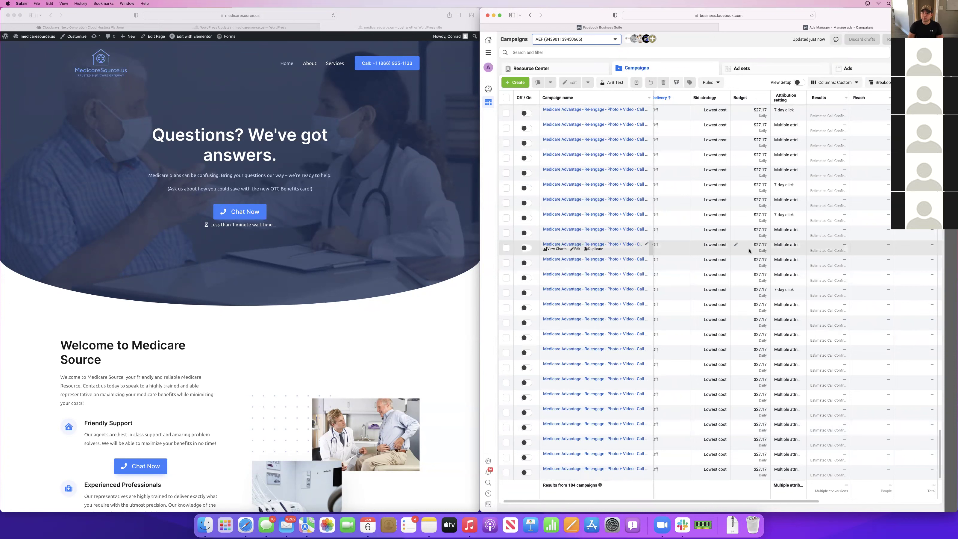
pyautogui.scroll(15, 749, 250)
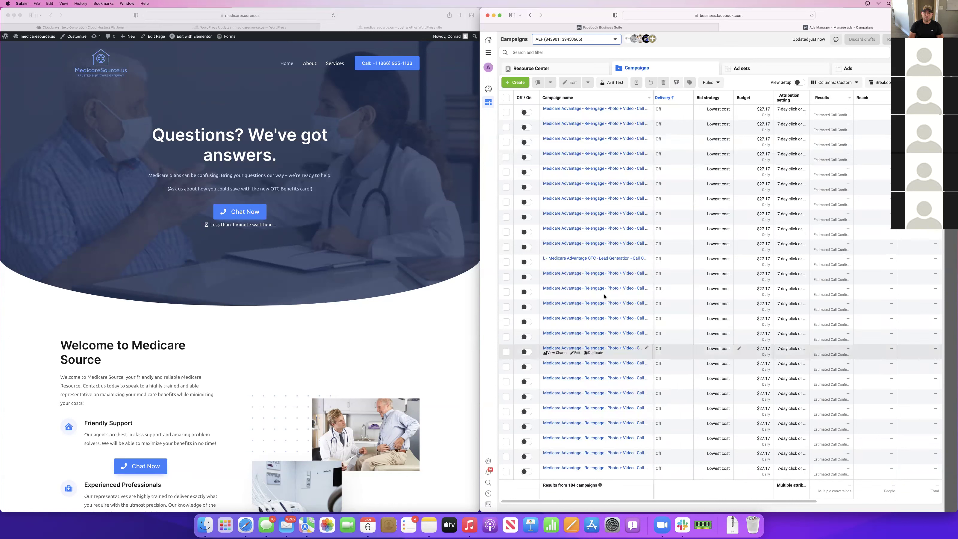
# Replace the re-engage campaign's name with 'Medicare Advantage - Re-engage - Photo + Video - Call Only' and publish it
pyautogui.click(640, 274)
pyautogui.click(647, 272)
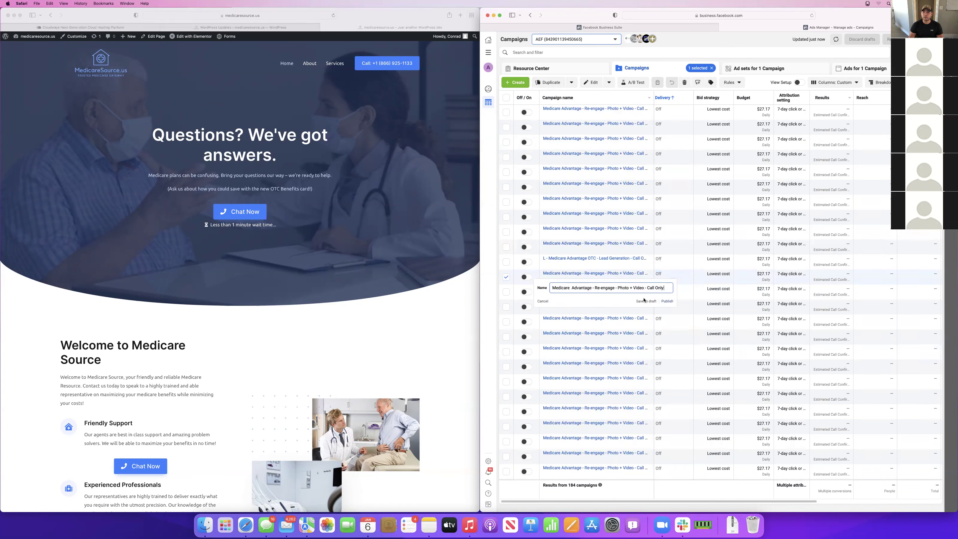
pyautogui.press('super+a')
pyautogui.press('super+c')
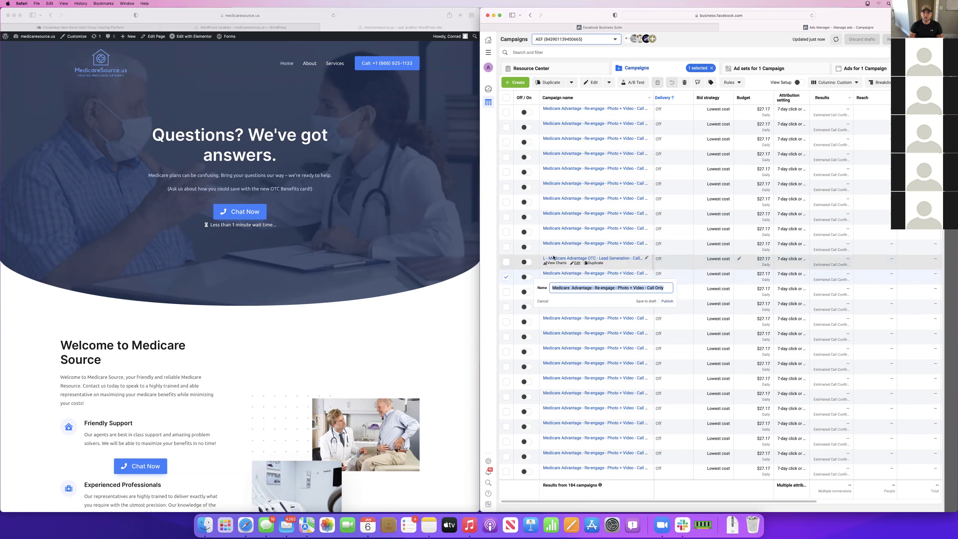
pyautogui.click(646, 258)
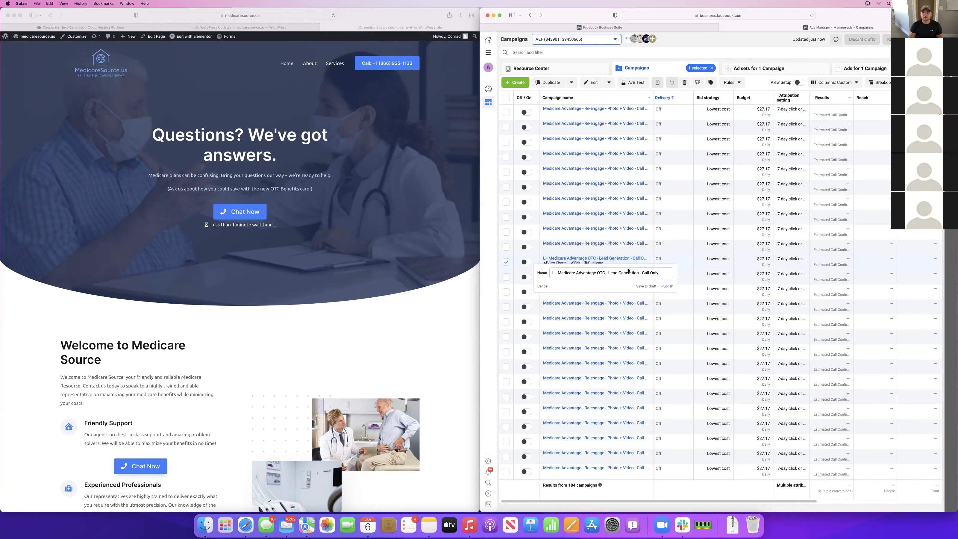
pyautogui.press('super+a')
pyautogui.press('super+v')
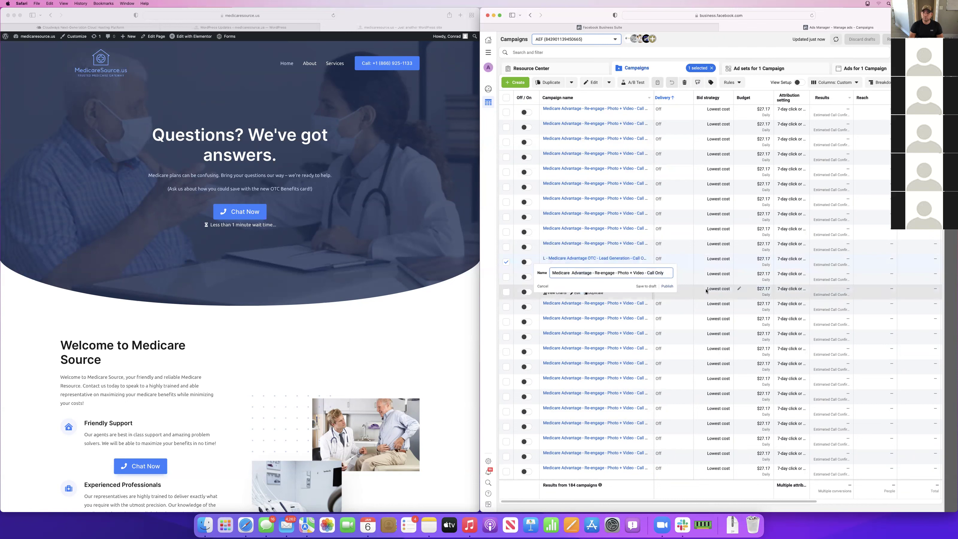
pyautogui.click(667, 286)
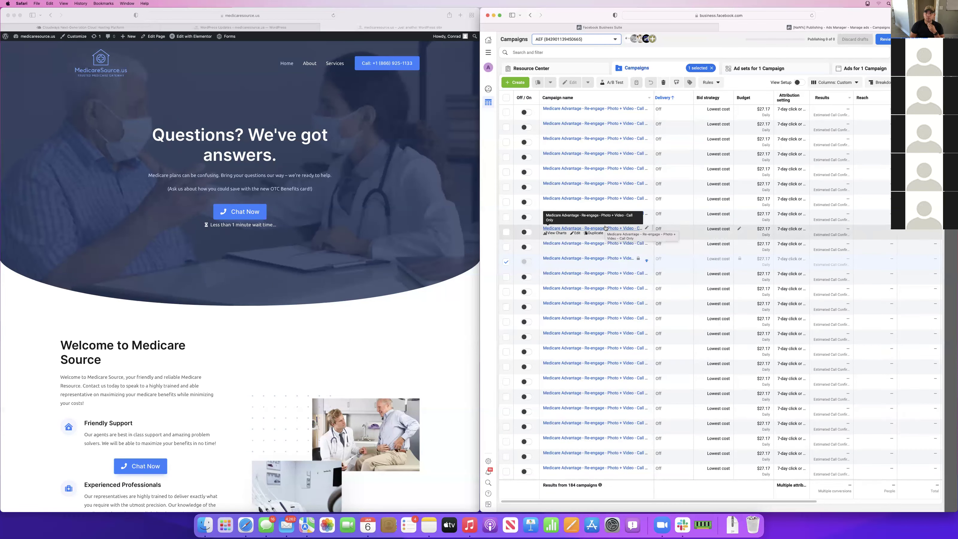
pyautogui.hscroll(1, 887, 170)
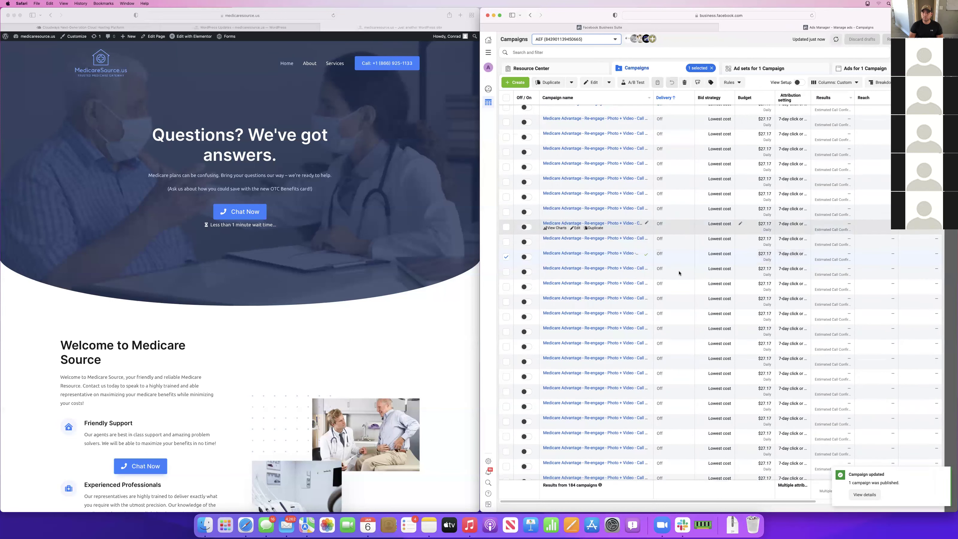
pyautogui.click(506, 257)
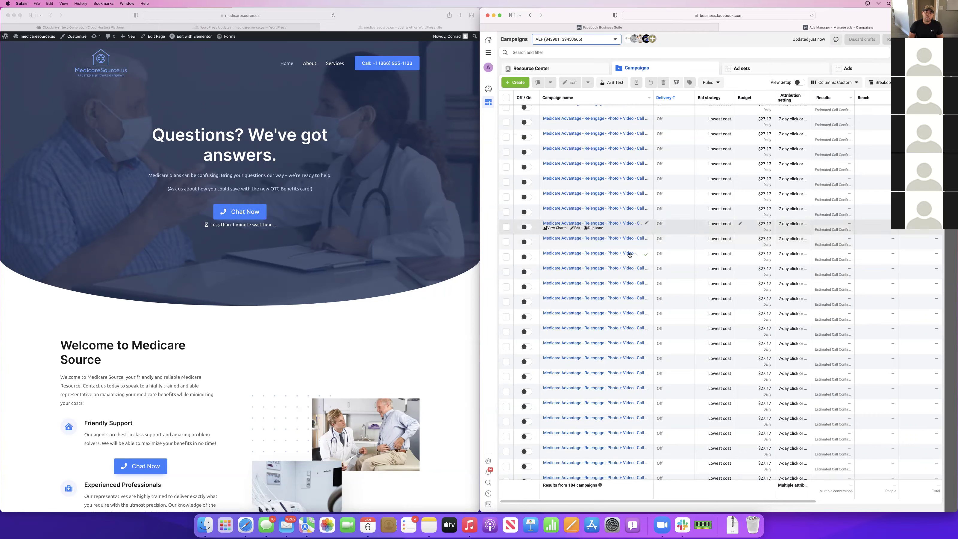
pyautogui.scroll(-5, 629, 255)
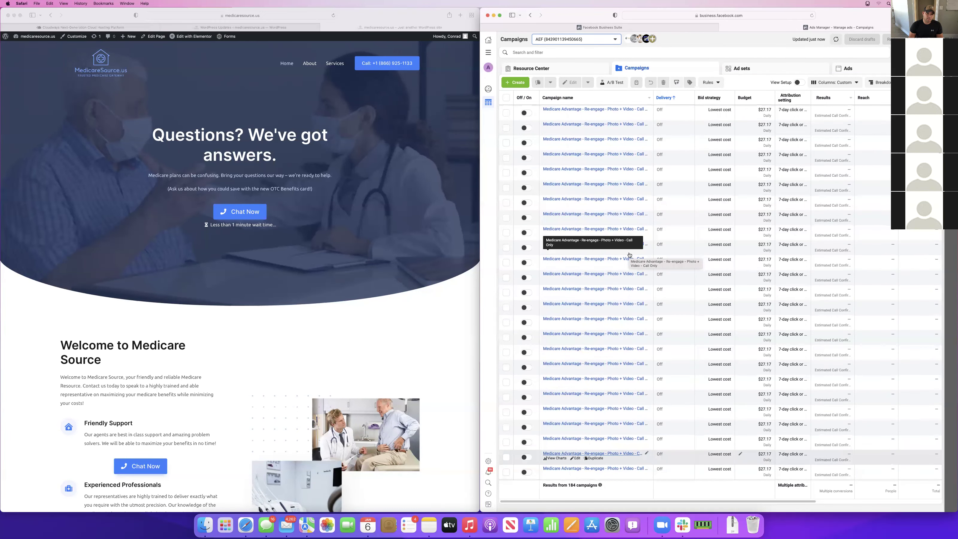
pyautogui.scroll(-2, 629, 255)
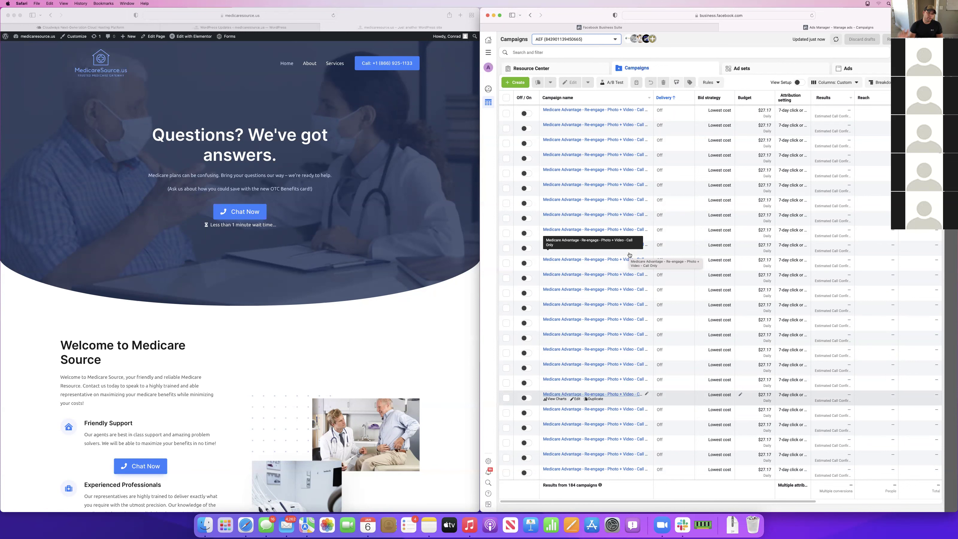
pyautogui.scroll(-7, 642, 302)
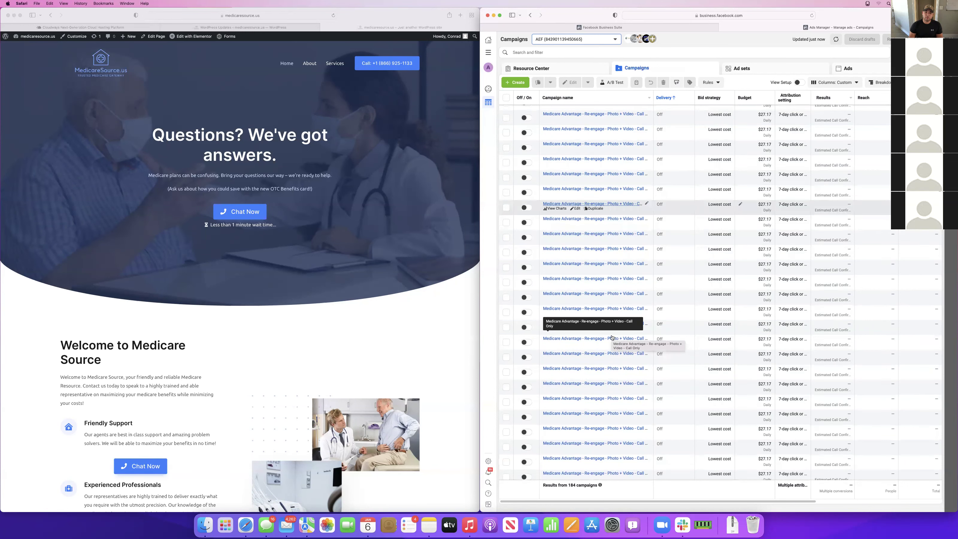
pyautogui.scroll(3, 611, 338)
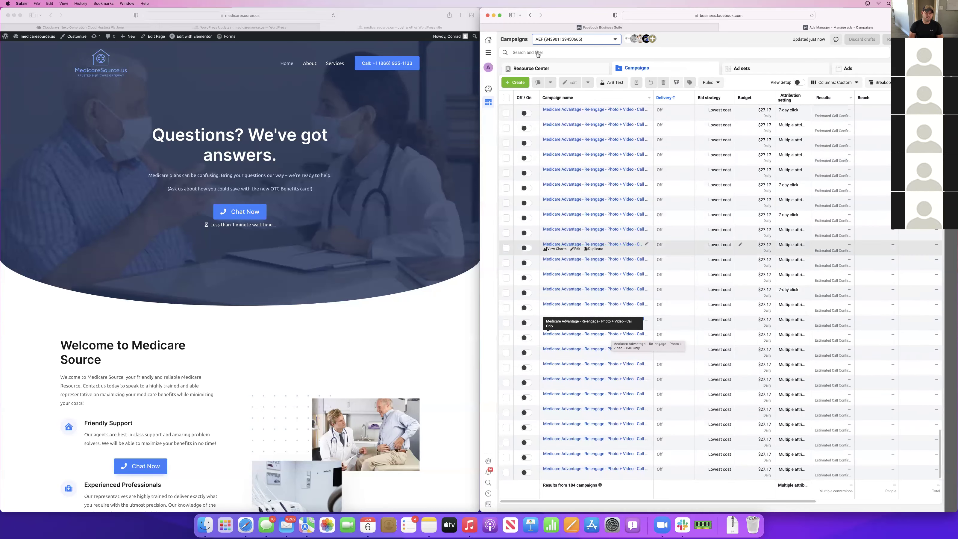
pyautogui.scroll(-1, 606, 211)
pyautogui.scroll(-1, 609, 211)
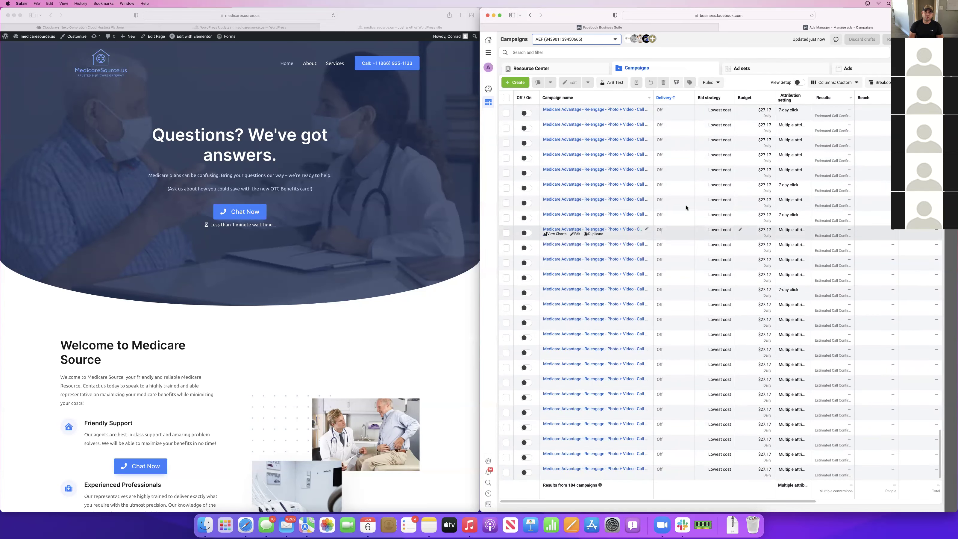
pyautogui.scroll(-4, 639, 258)
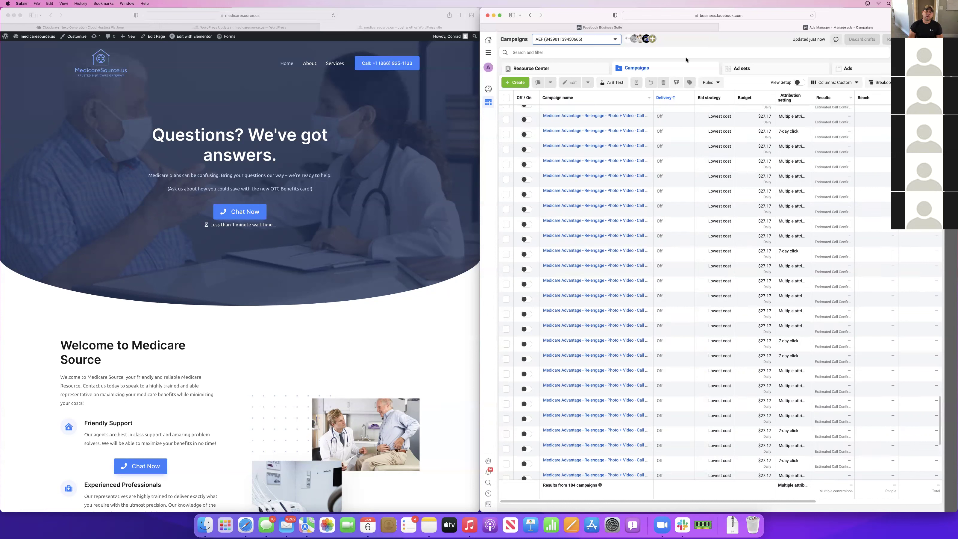
# Switch to the Solutions Engineering Team - Heaven... account and review its one Engagements Like campaign ($1.10 spent)
pyautogui.click(593, 41)
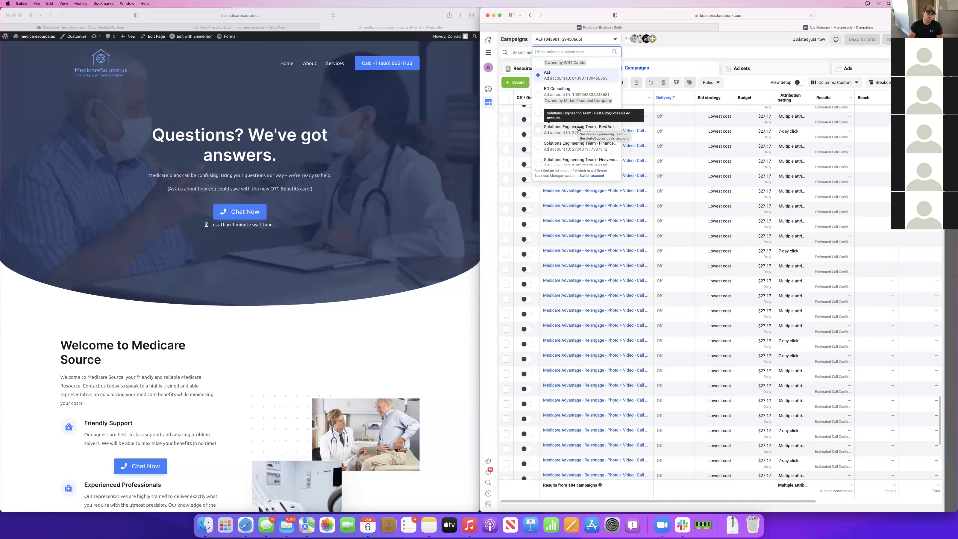
pyautogui.scroll(-2, 578, 127)
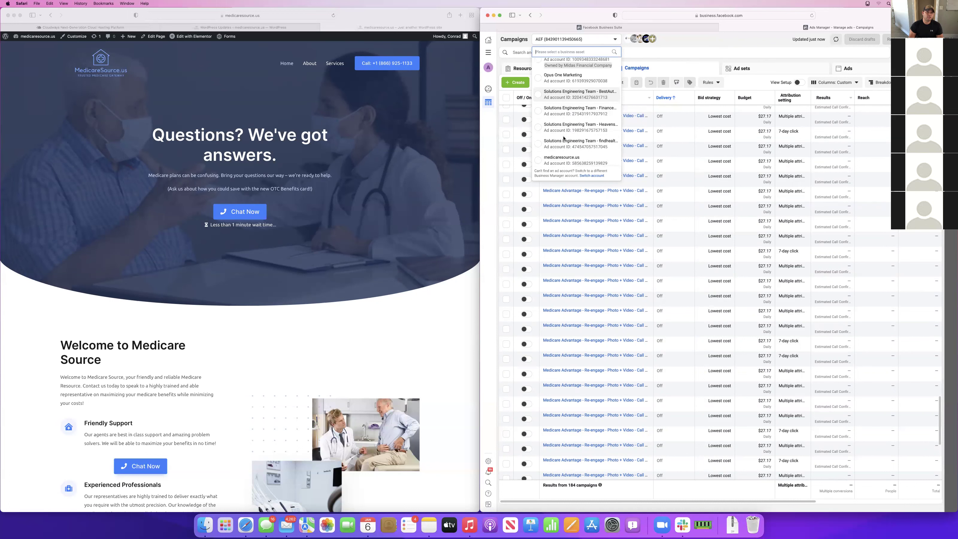
pyautogui.click(577, 125)
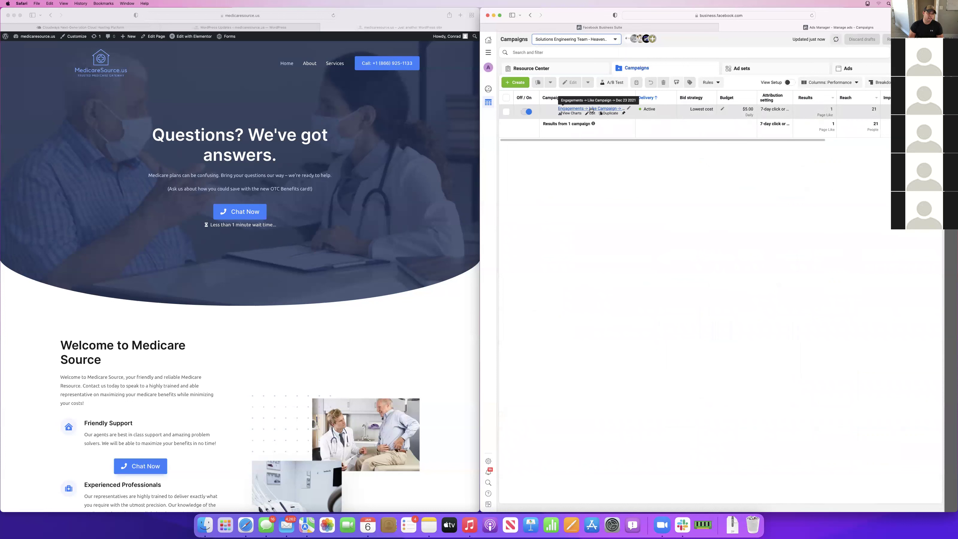
pyautogui.hscroll(10, 672, 108)
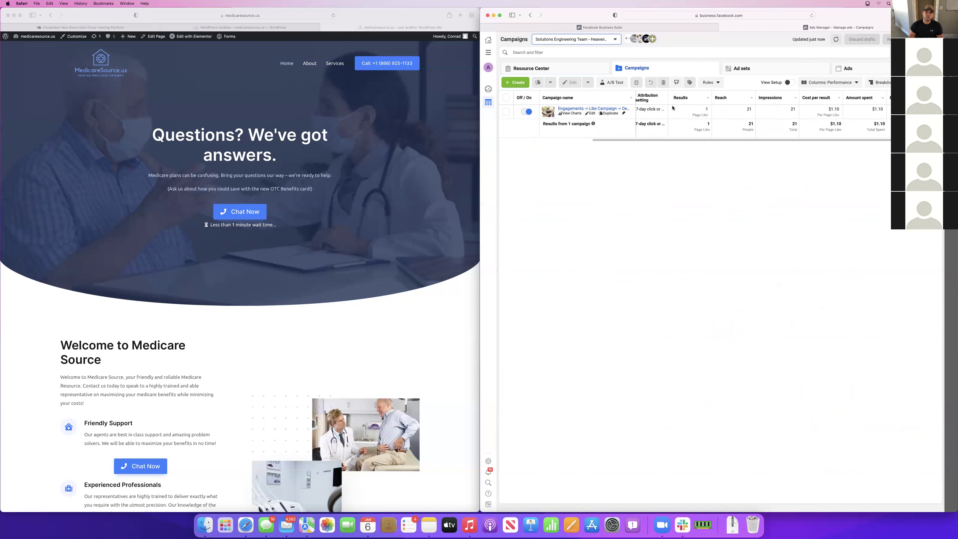
pyautogui.hscroll(2, 750, 110)
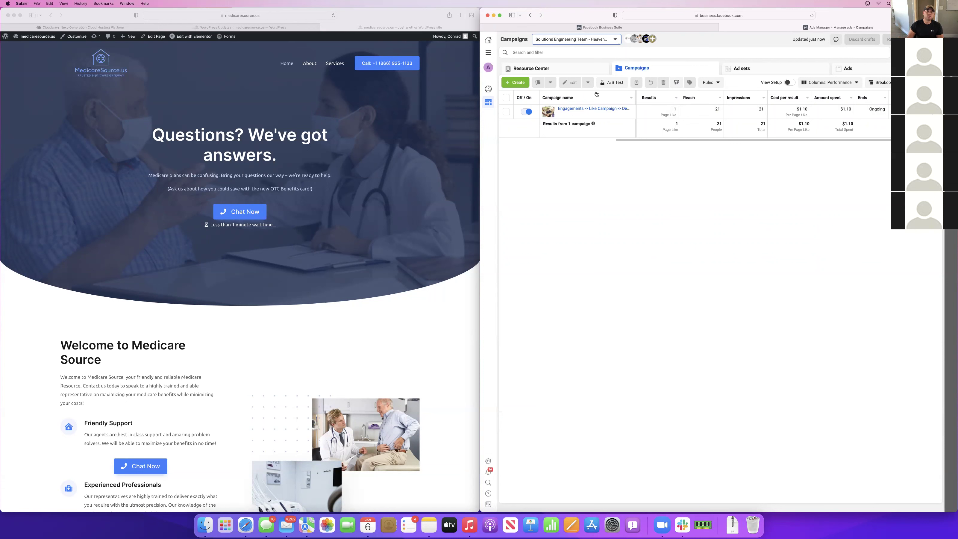
pyautogui.click(577, 39)
pyautogui.scroll(-3, 591, 141)
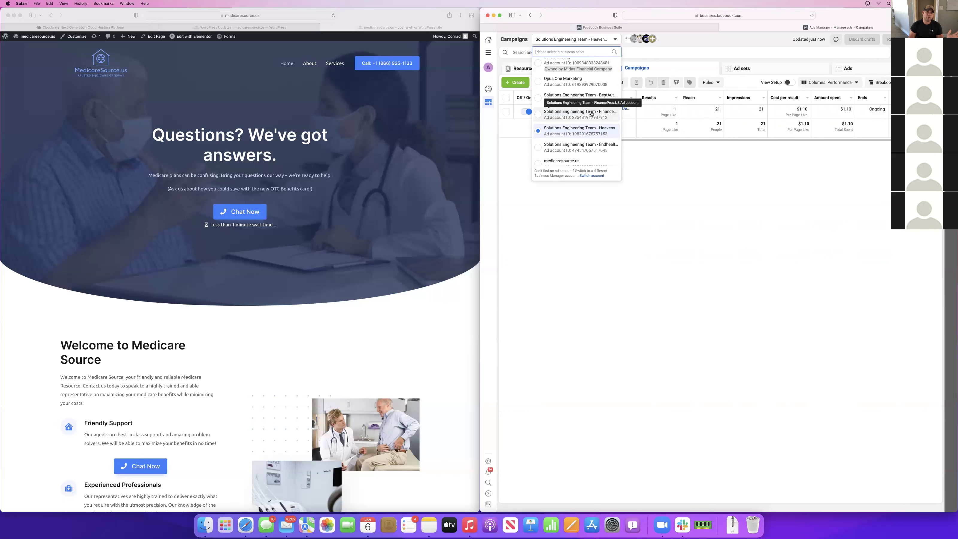
# Switch to the next Solutions Engineering Team account and check its Page Likes campaign: 33 likes, 747 reach, $14.63
pyautogui.click(591, 147)
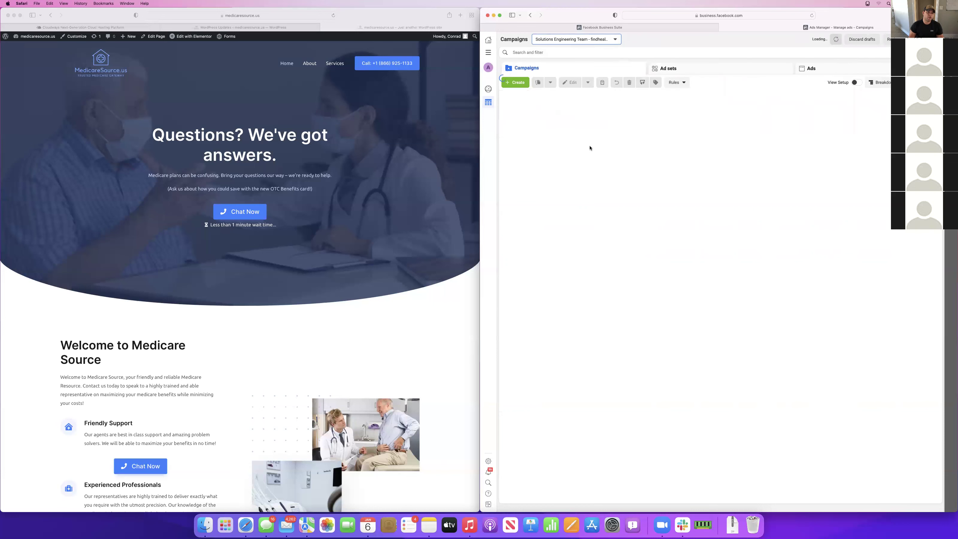
pyautogui.hscroll(2, 823, 113)
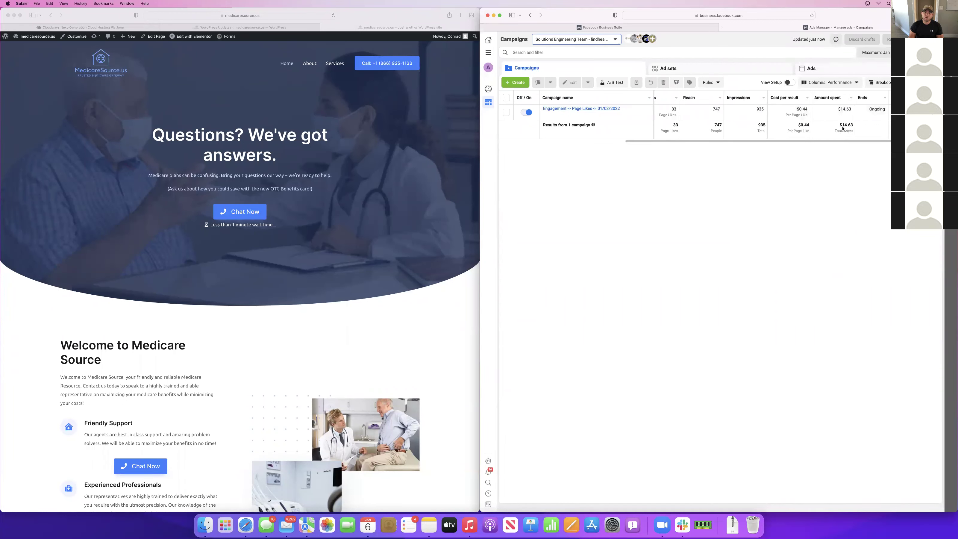
pyautogui.hscroll(-5, 828, 119)
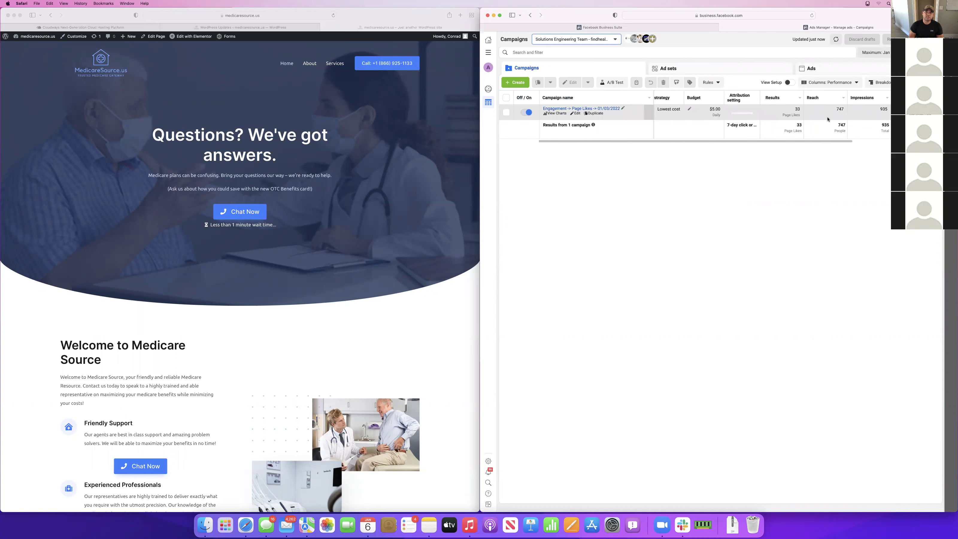
pyautogui.hscroll(5, 827, 119)
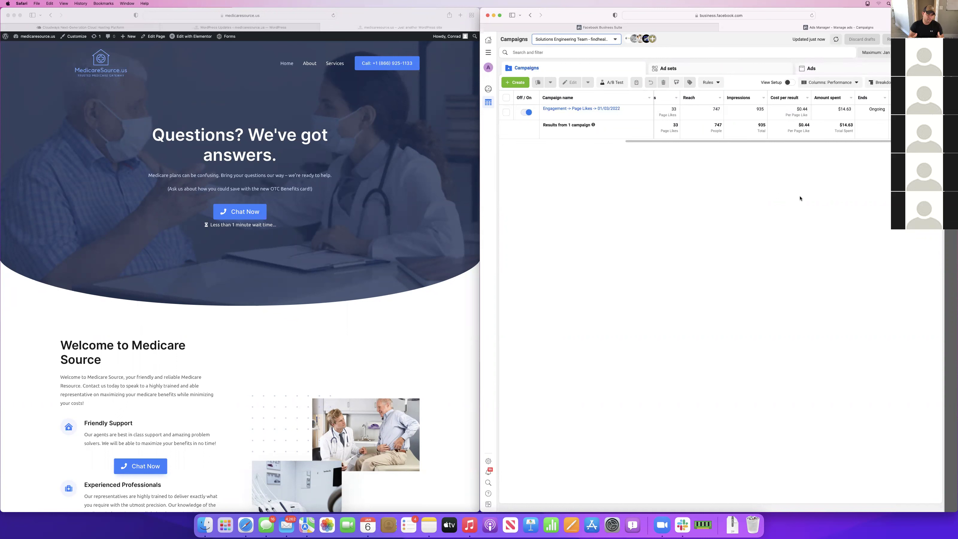
# Switch to the Solutions Engineering Team - FinancePros.US account and scan its 13 campaigns' columns
pyautogui.click(576, 40)
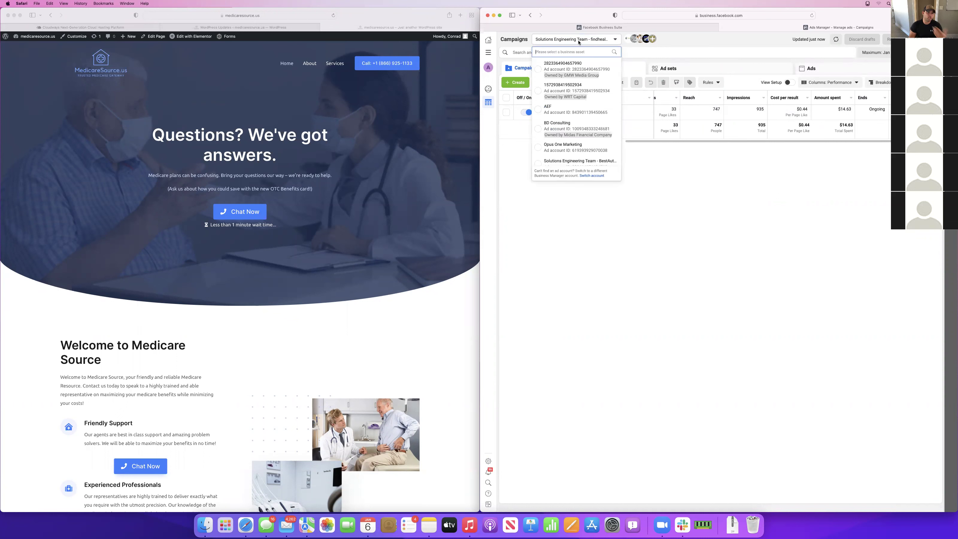
pyautogui.scroll(-3, 586, 132)
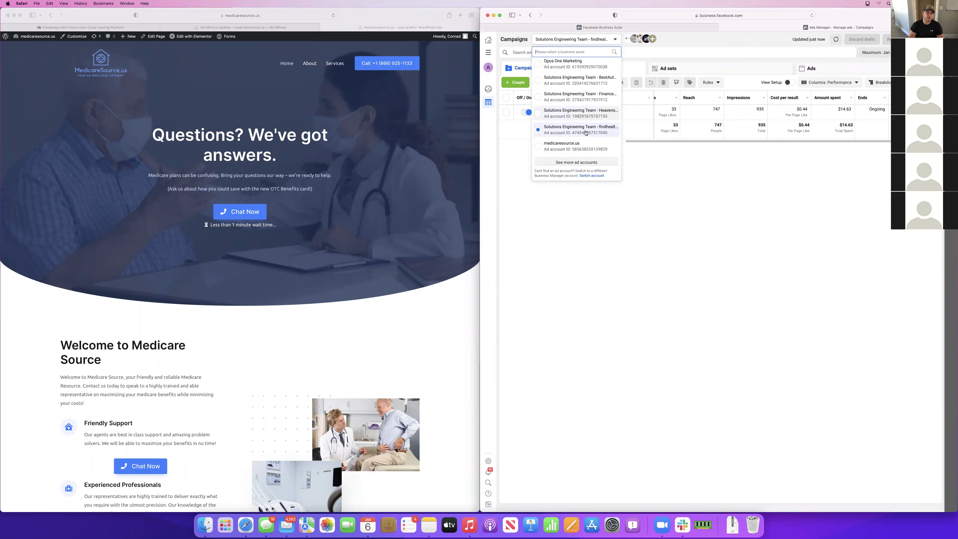
pyautogui.click(590, 106)
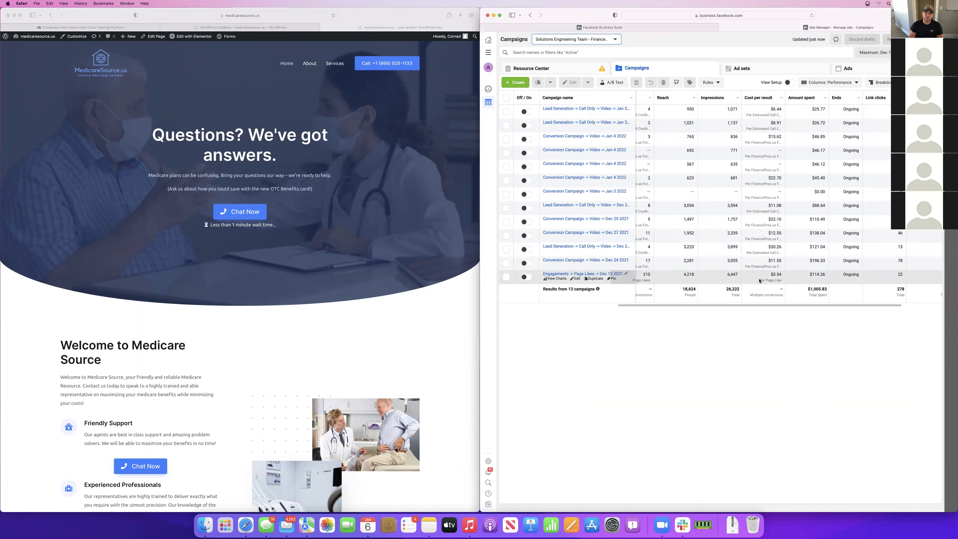
pyautogui.hscroll(-3, 757, 280)
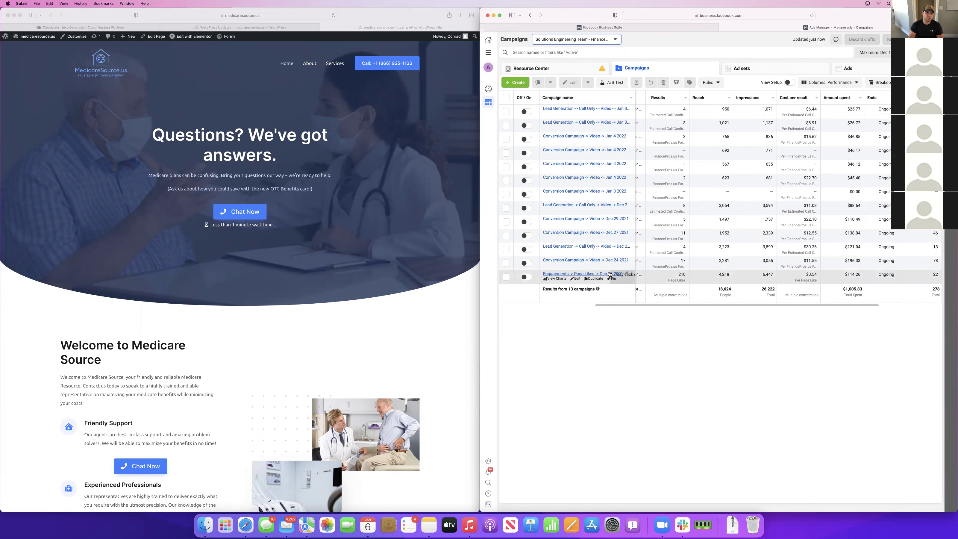
pyautogui.hscroll(-6, 771, 217)
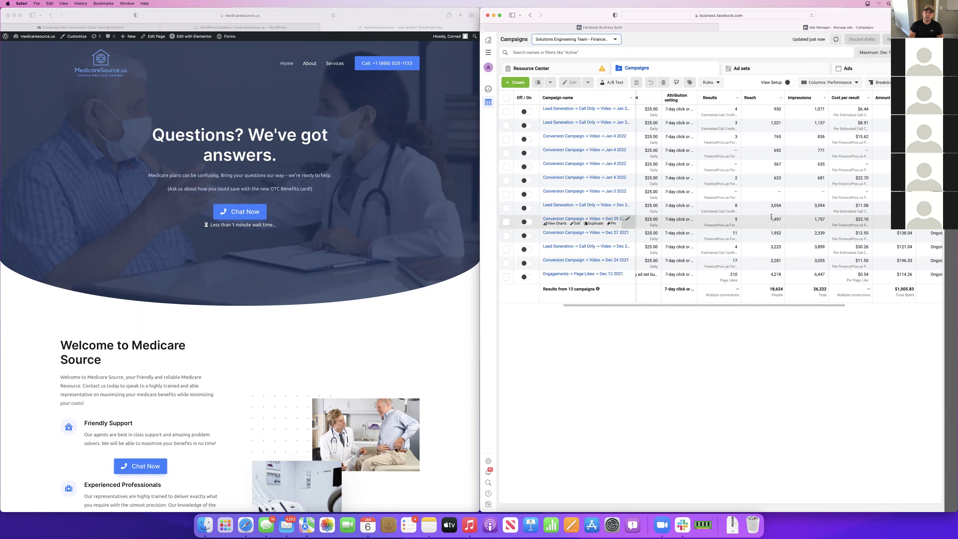
pyautogui.hscroll(-3, 771, 217)
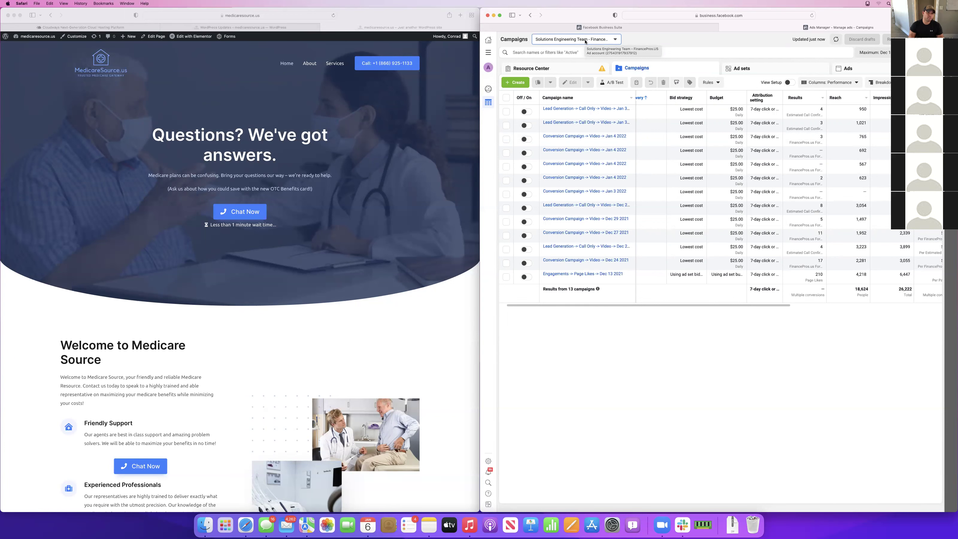
# Return to the AEF ad account's Medicare Advantage campaigns and bring up the All tools menu
pyautogui.click(585, 40)
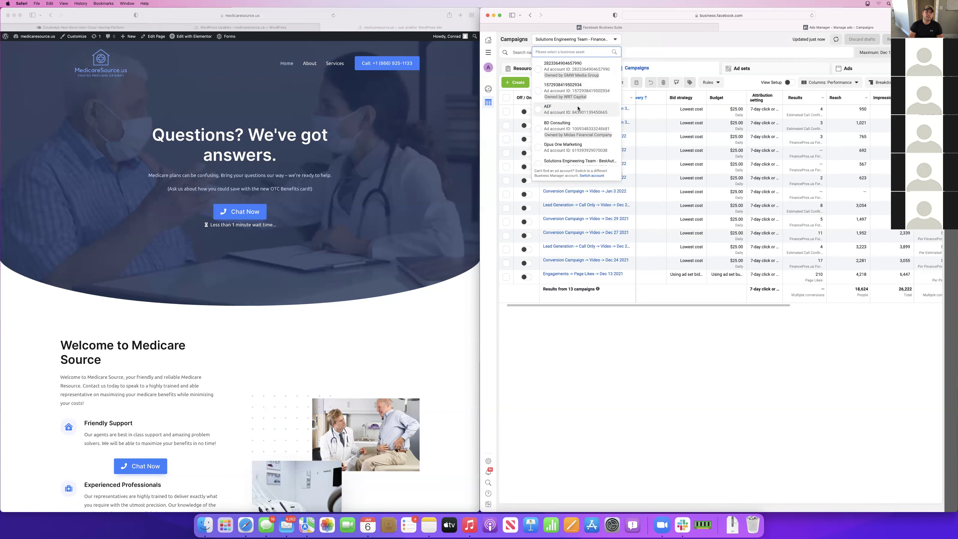
pyautogui.click(578, 109)
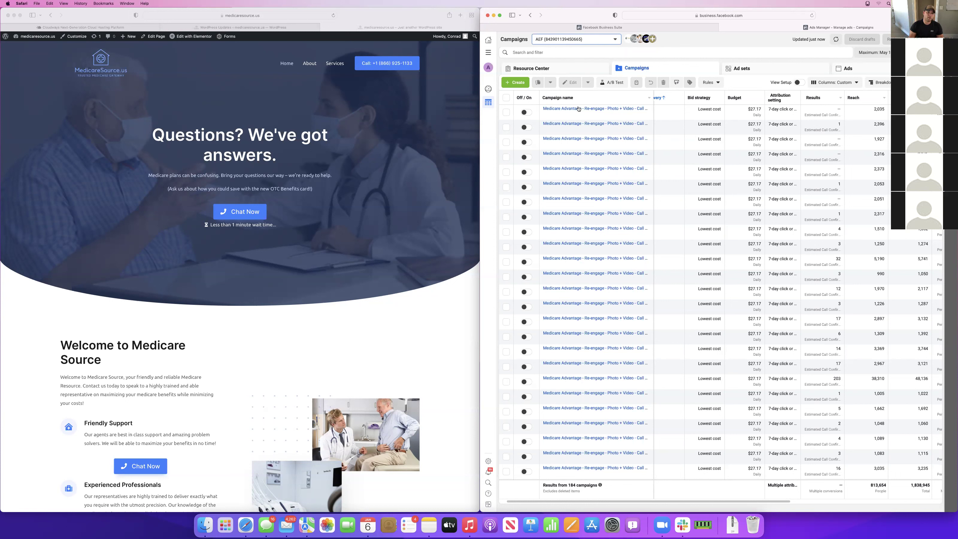
pyautogui.hscroll(-1, 679, 166)
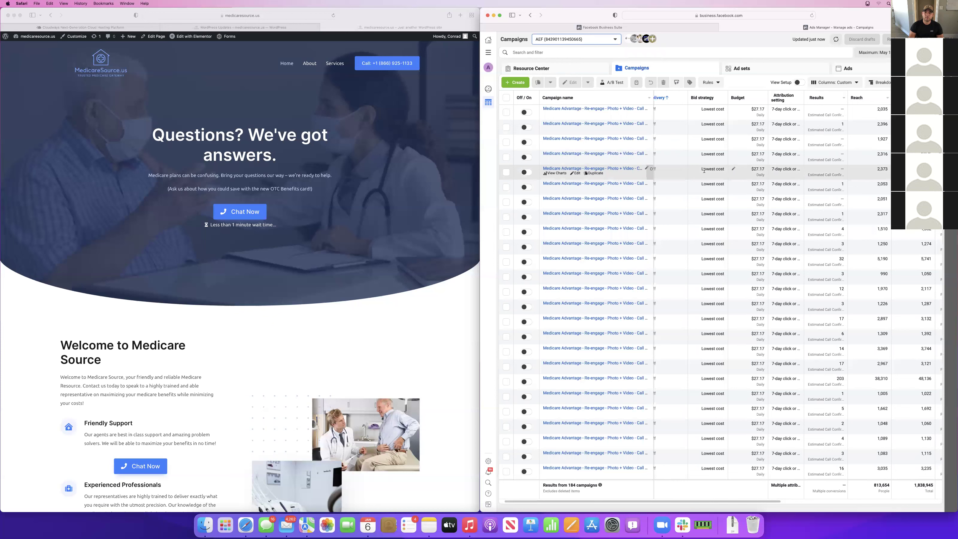
pyautogui.hscroll(-2, 704, 171)
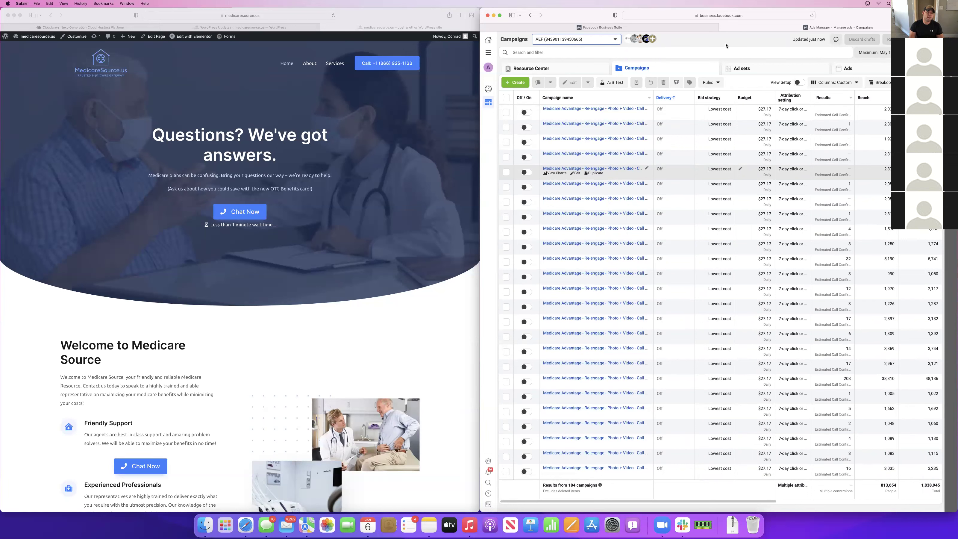
pyautogui.click(488, 53)
# In Business Settings, check ad accounts and the Mastercard payment method with its 5 connected accounts
pyautogui.click(520, 68)
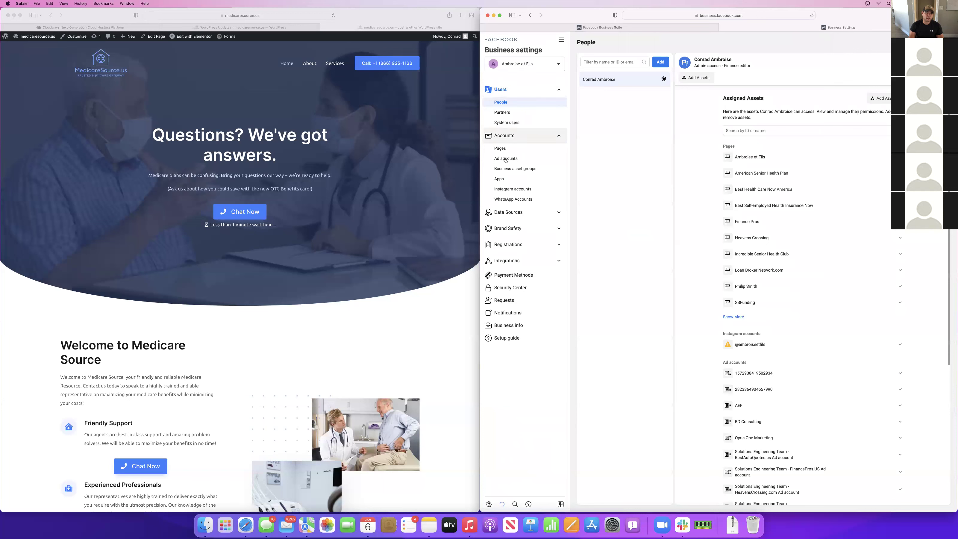
pyautogui.click(505, 158)
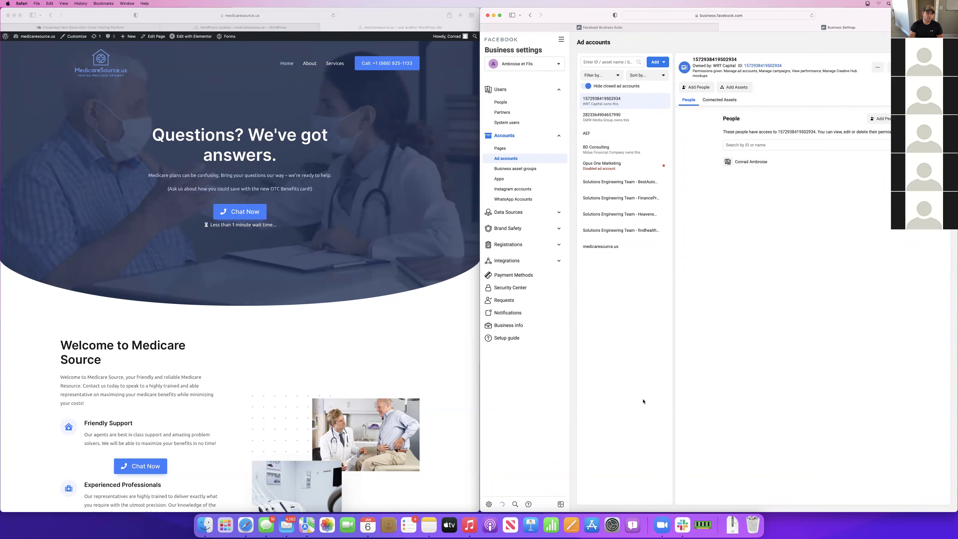
pyautogui.click(514, 275)
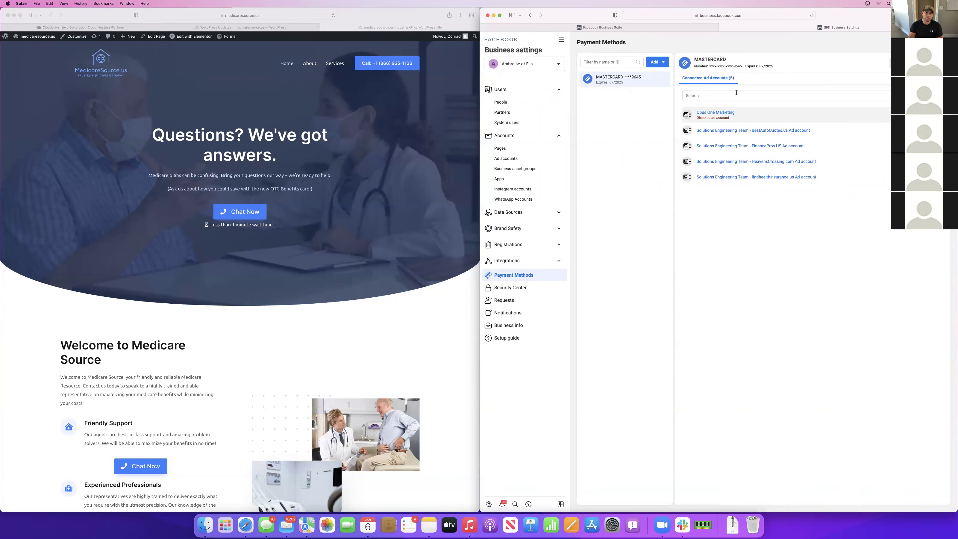
# Select the AEF ad account in Business Settings and open it in Ads Manager
pyautogui.click(506, 158)
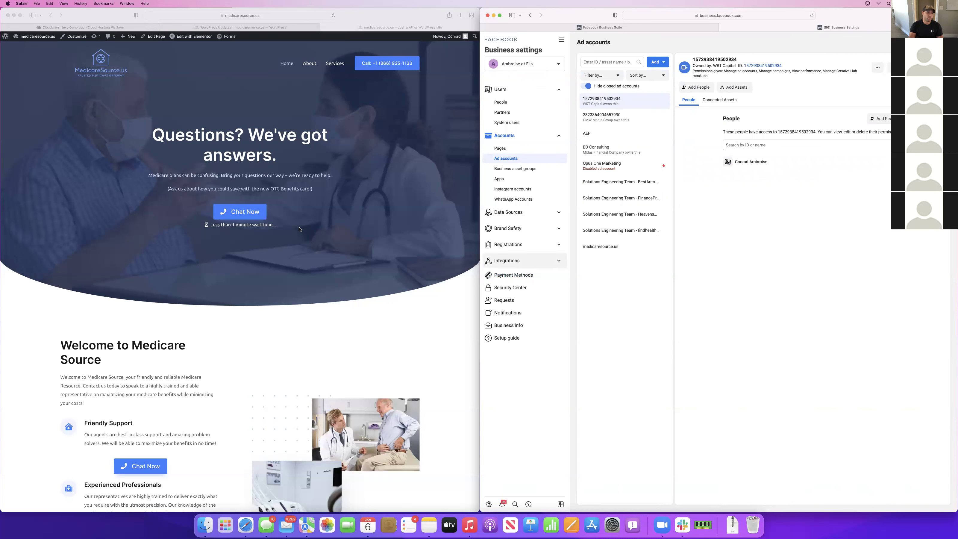
pyautogui.click(603, 26)
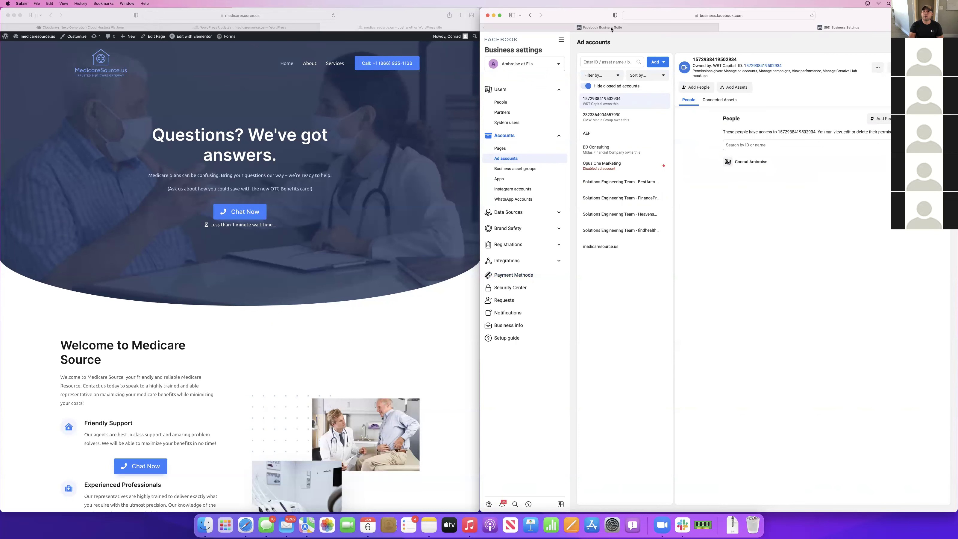
pyautogui.hotkey('ctrl', 'Tab')
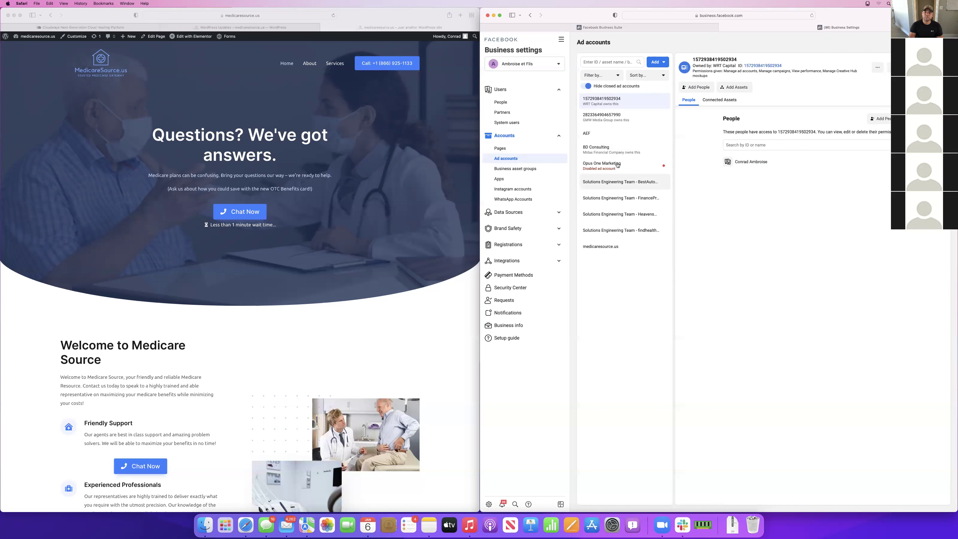
pyautogui.click(599, 132)
pyautogui.click(889, 62)
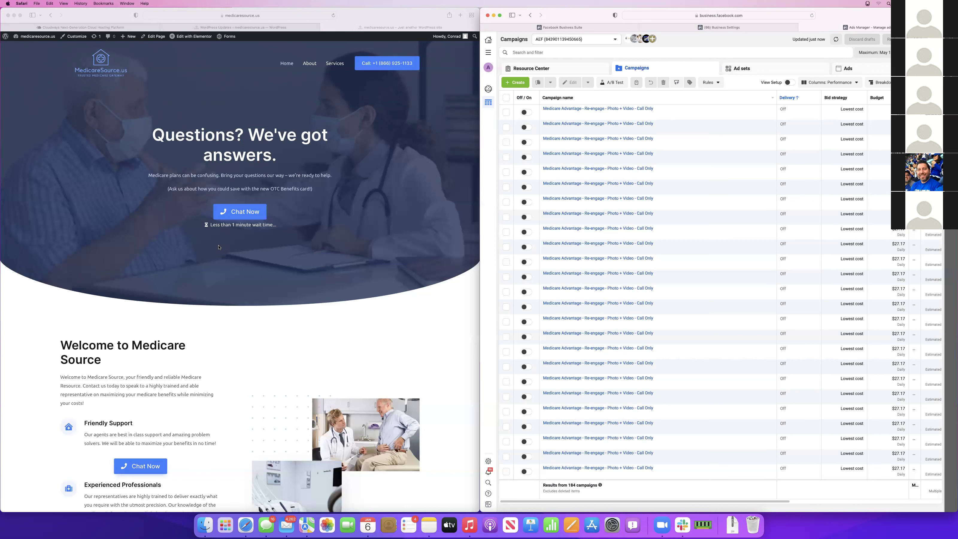
pyautogui.click(132, 292)
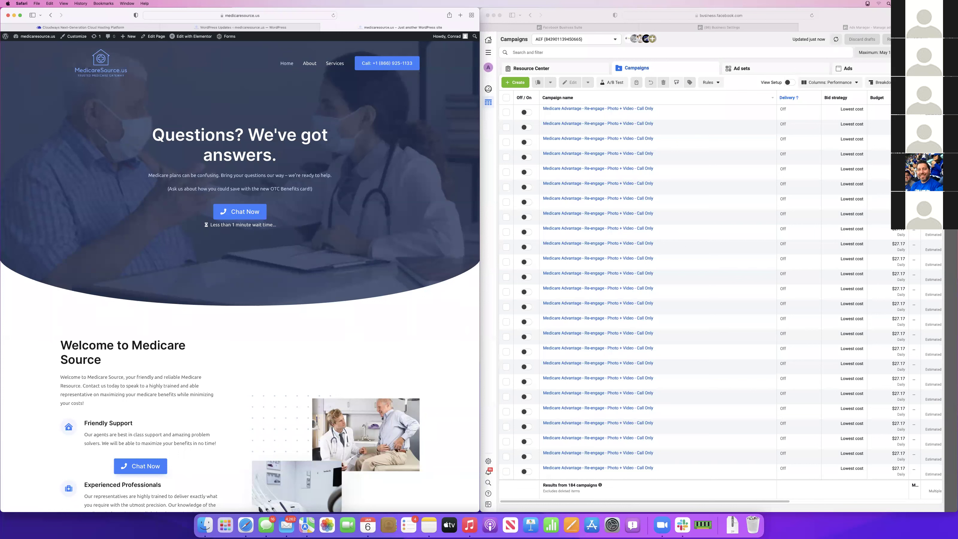
# Apply the chosen date range so the campaigns' performance figures load
pyautogui.press('super+grave')
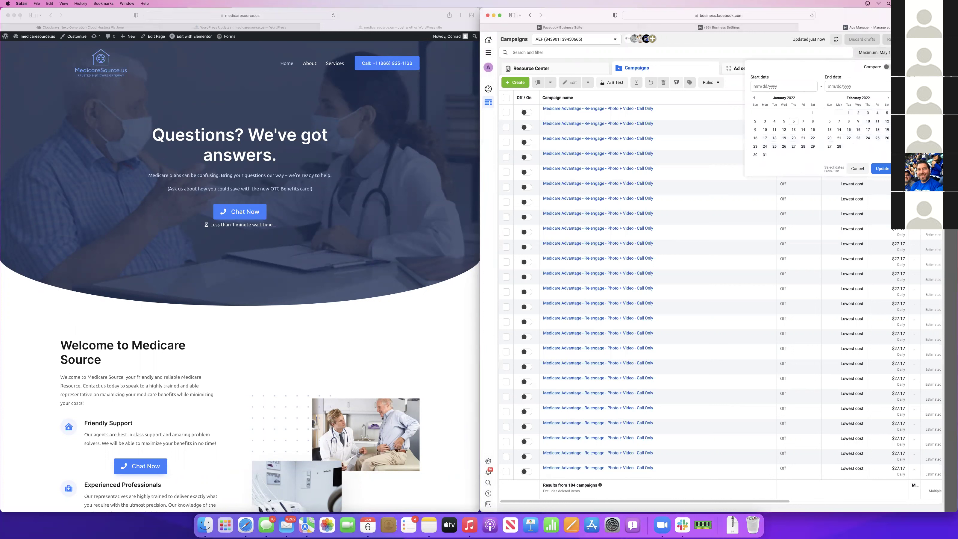
pyautogui.click(755, 46)
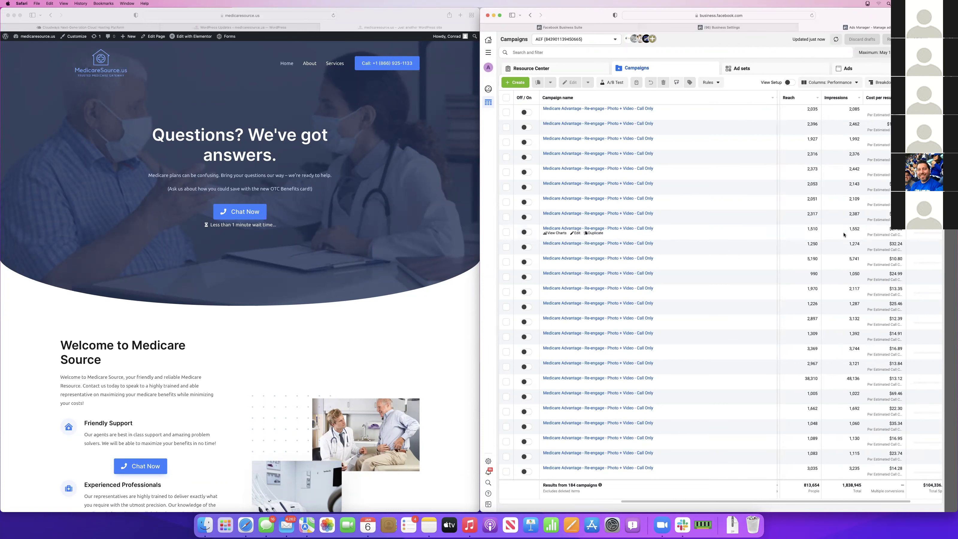
pyautogui.hscroll(-5, 811, 235)
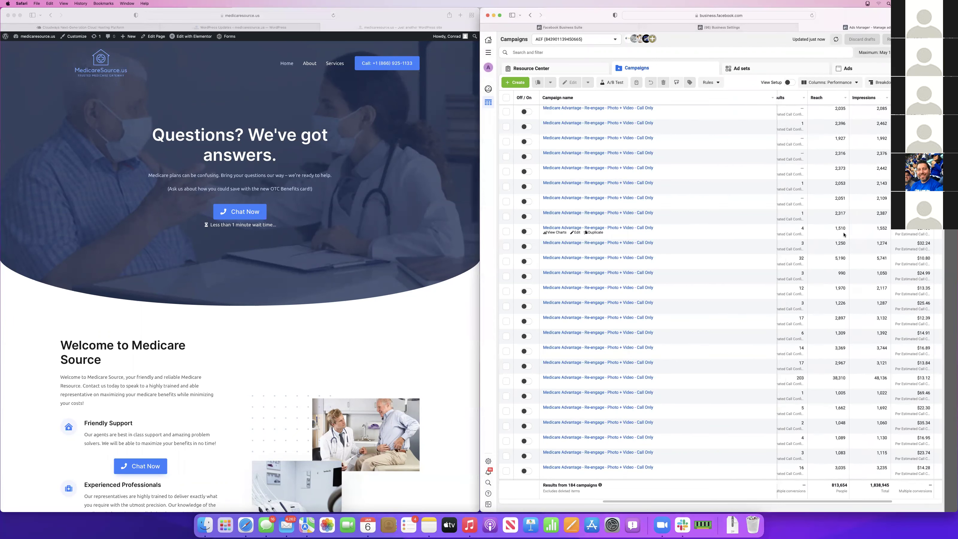
pyautogui.hscroll(-1, 580, 218)
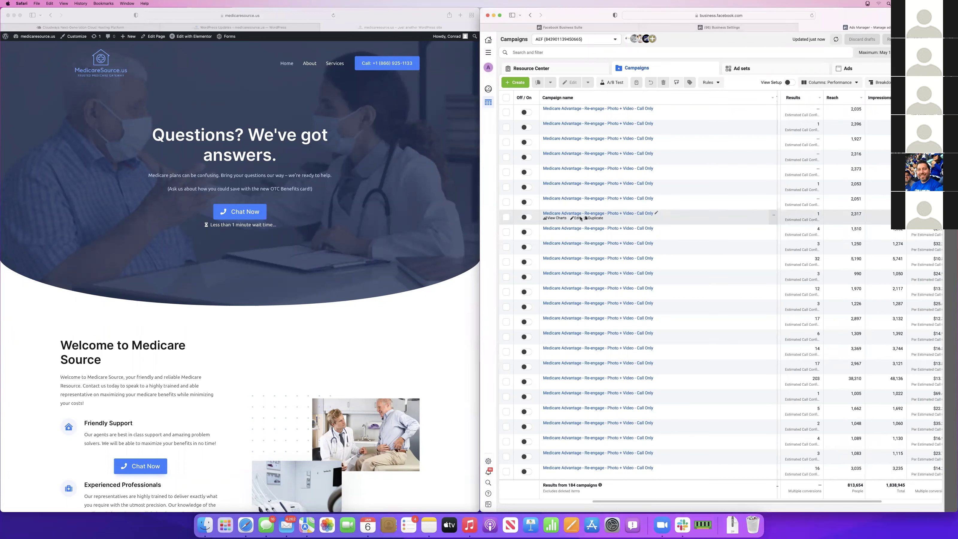
pyautogui.hscroll(2, 581, 218)
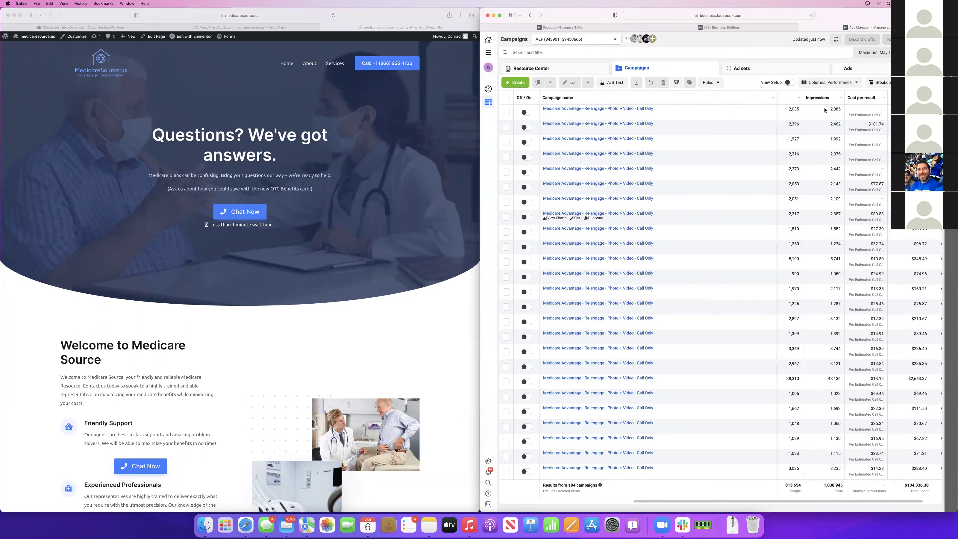
pyautogui.scroll(-7, 874, 318)
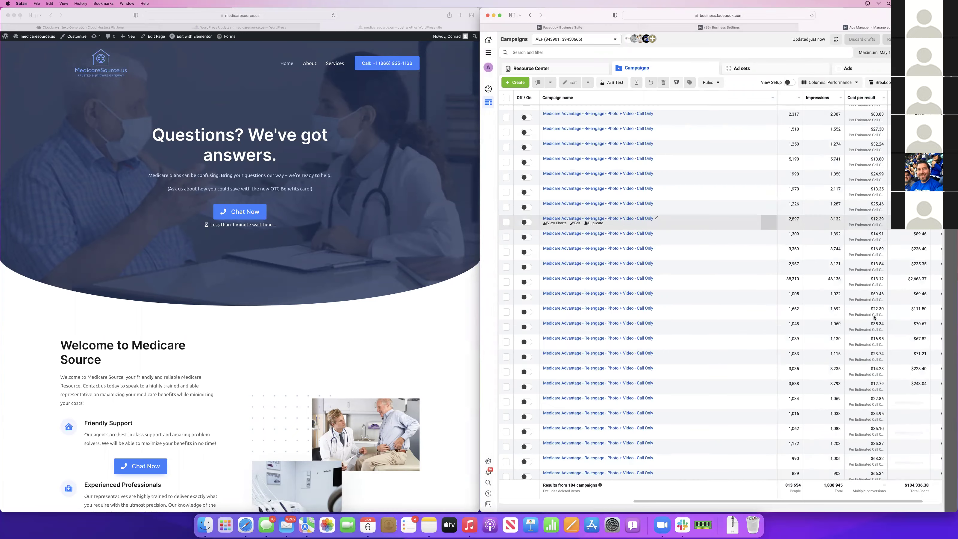
pyautogui.scroll(7, 874, 317)
# Sort the campaigns by cost per result, lowest first, topping at $1.05 per link click
pyautogui.click(866, 97)
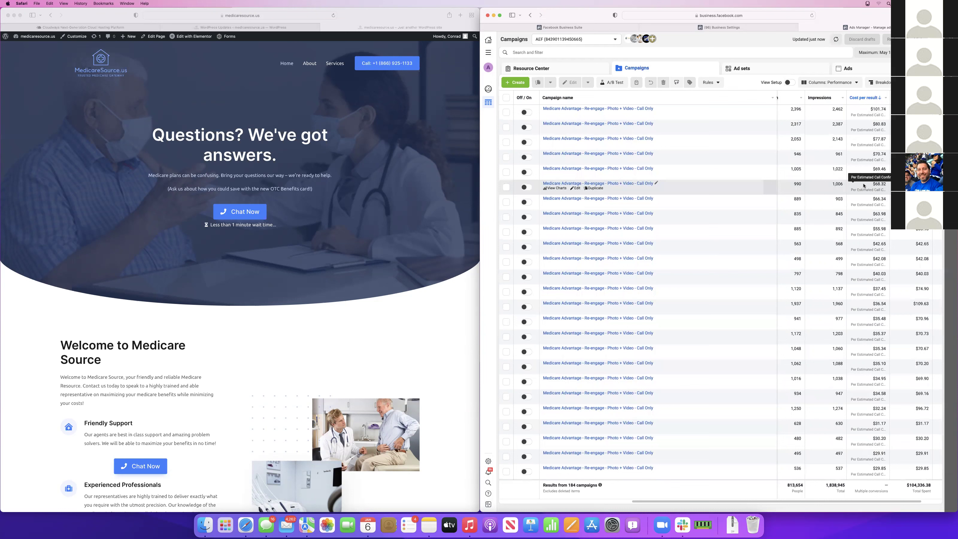
pyautogui.click(865, 98)
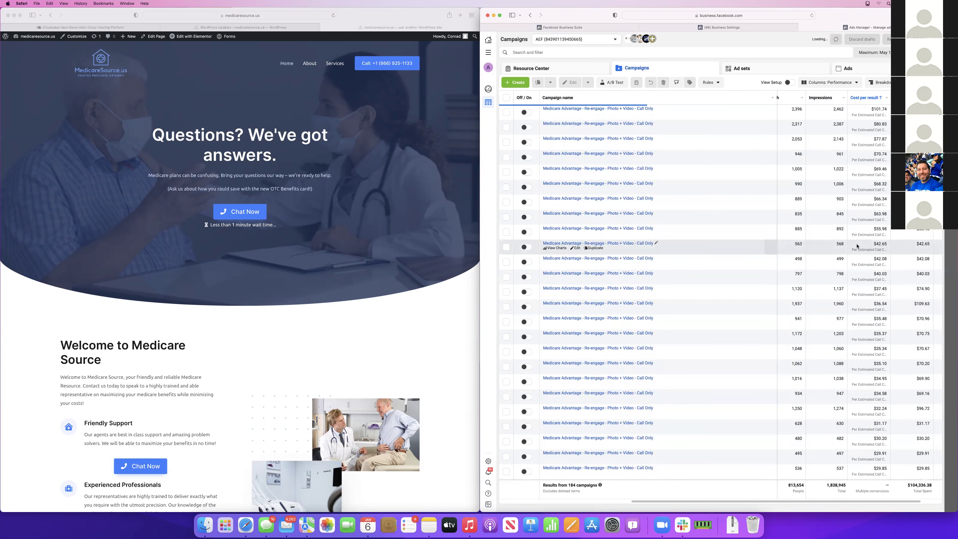
pyautogui.scroll(-5, 857, 246)
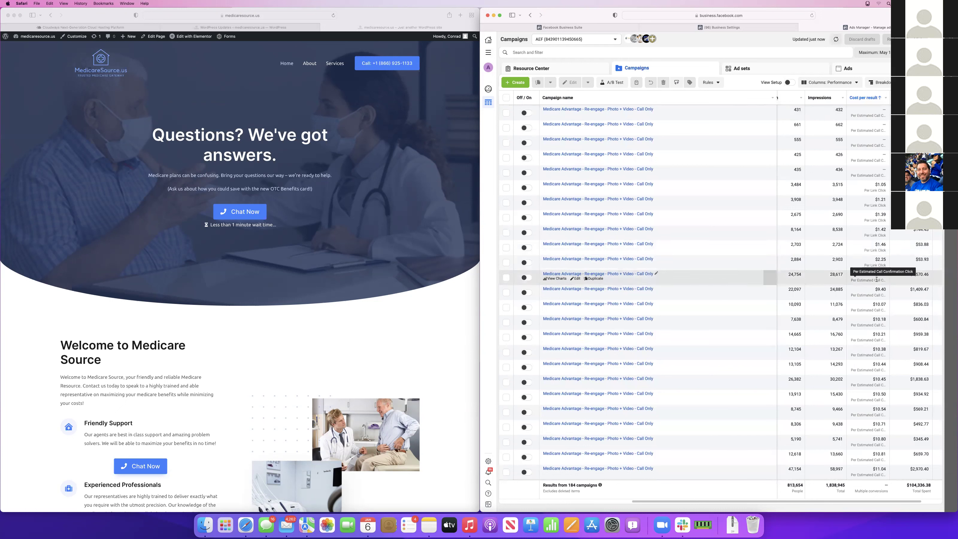
# Switch on the campaigns reaching 24,754, 22,097 and 10,093 people, then clear the selection
pyautogui.click(526, 278)
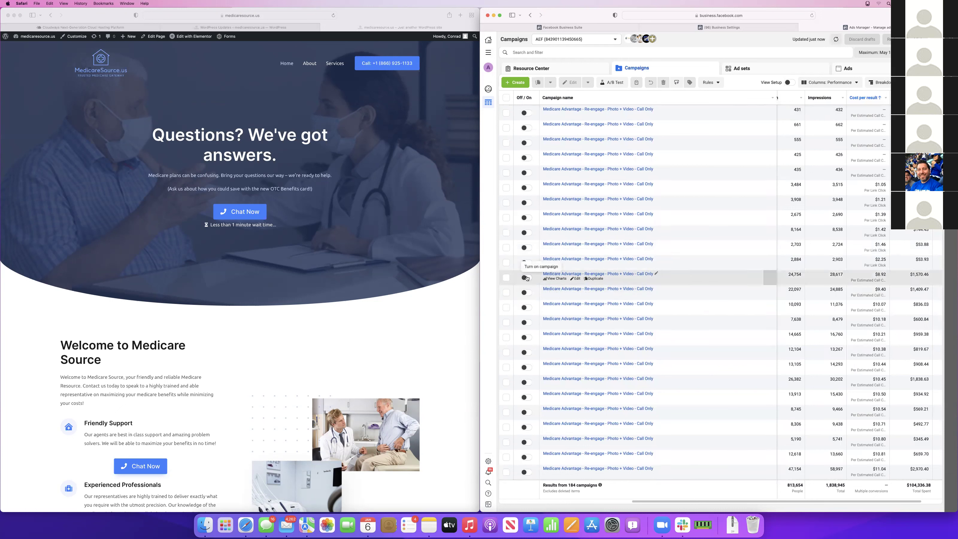
pyautogui.click(525, 295)
pyautogui.click(526, 310)
pyautogui.click(526, 311)
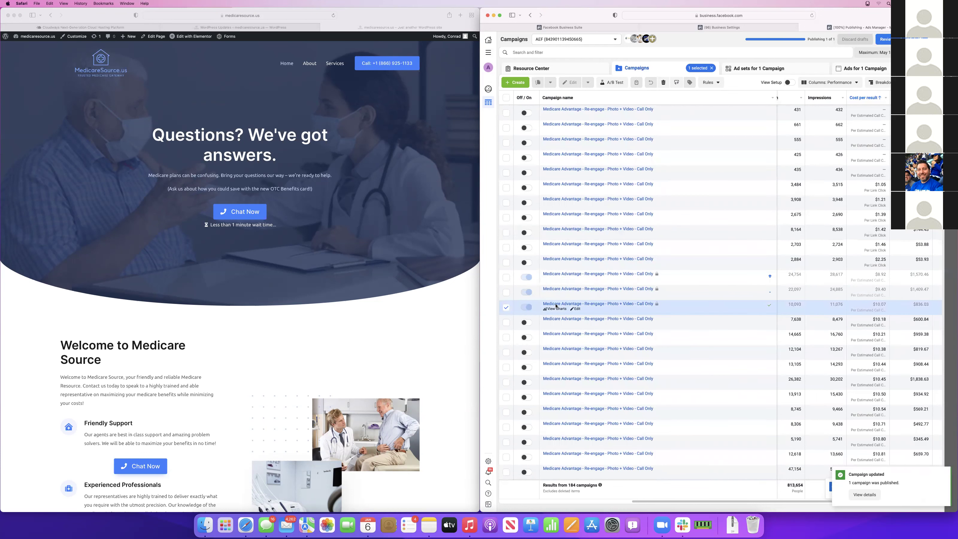
pyautogui.hscroll(2, 874, 275)
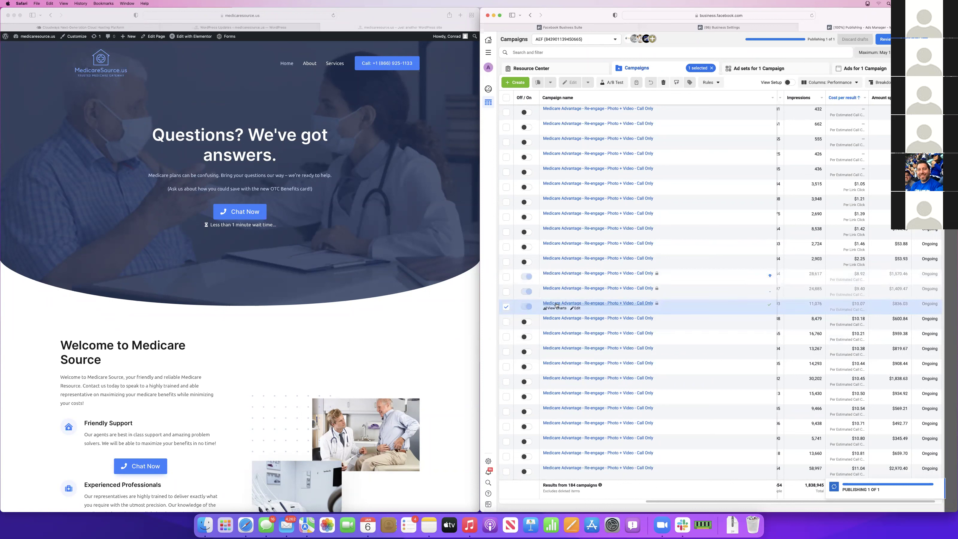
pyautogui.click(506, 307)
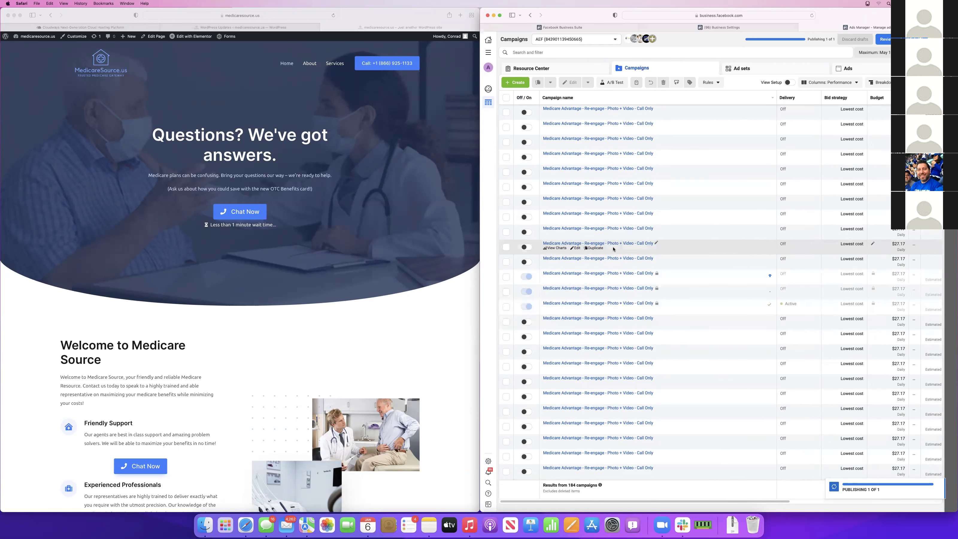
# Show the Ads tab listing all 346 ads, then bring up the recent downloads
pyautogui.click(849, 68)
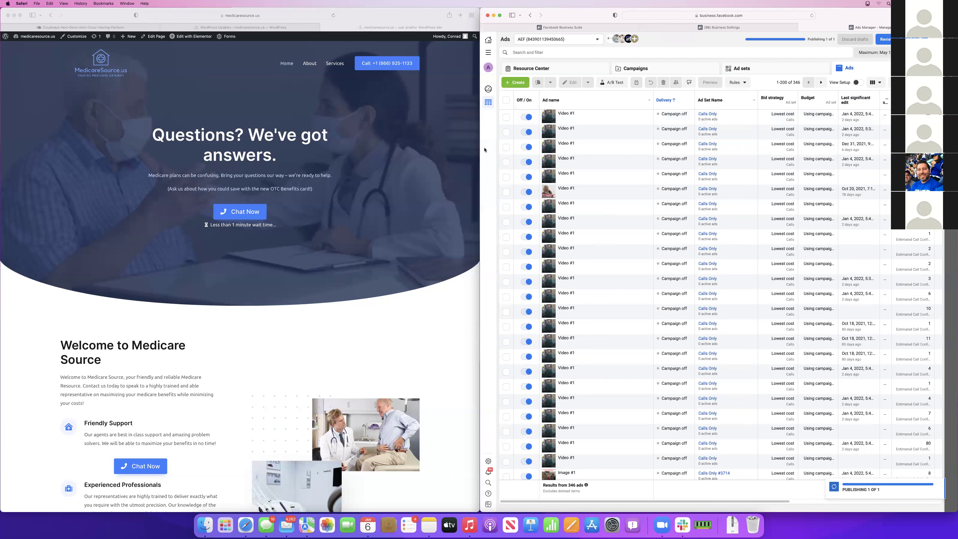
pyautogui.moveTo(583, 137)
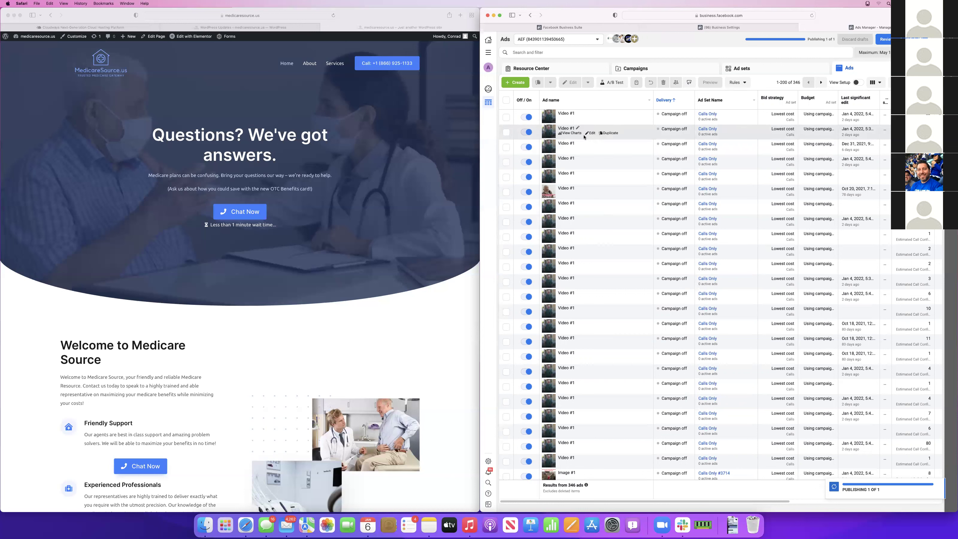
pyautogui.click(732, 524)
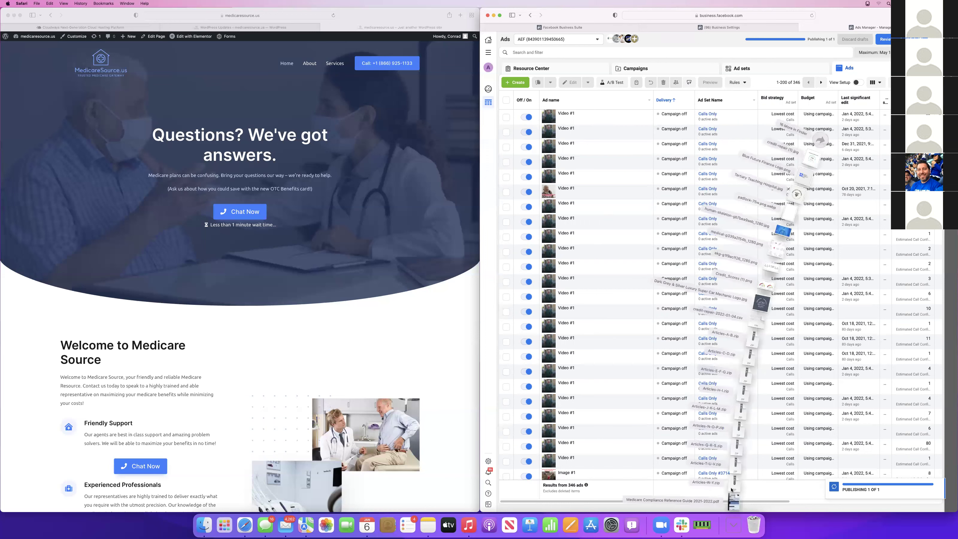
# Open the Medicare Compliance Reference Guide 2021-2022 PDF from Downloads in a widened Preview window
pyautogui.click(733, 485)
pyautogui.click(742, 525)
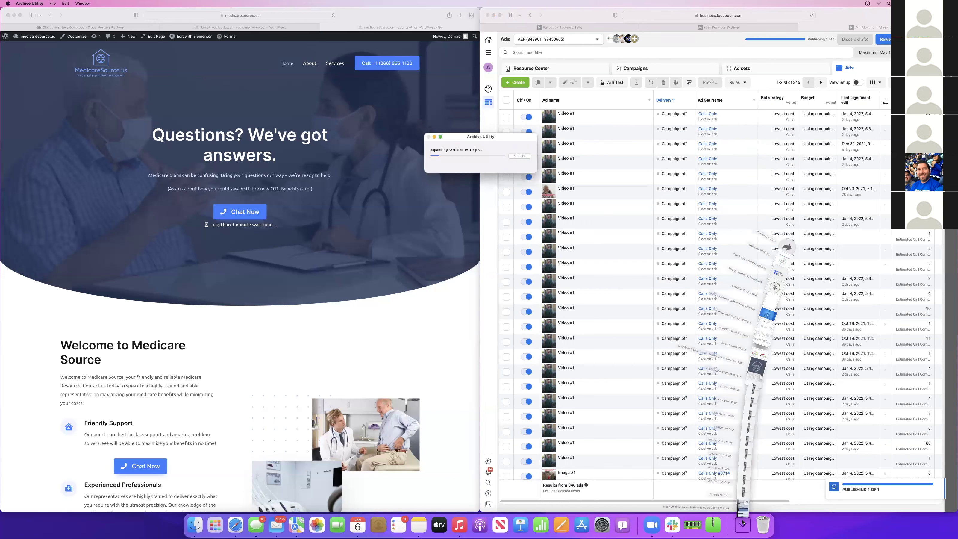
pyautogui.click(742, 502)
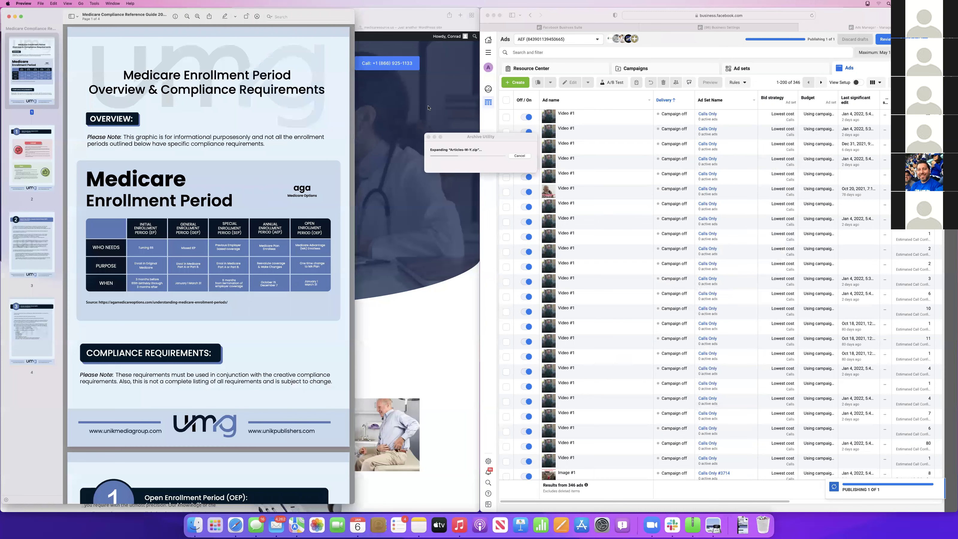
pyautogui.moveTo(354, 12); pyautogui.dragTo(310, 12)
pyautogui.moveTo(310, 53); pyautogui.dragTo(475, 54)
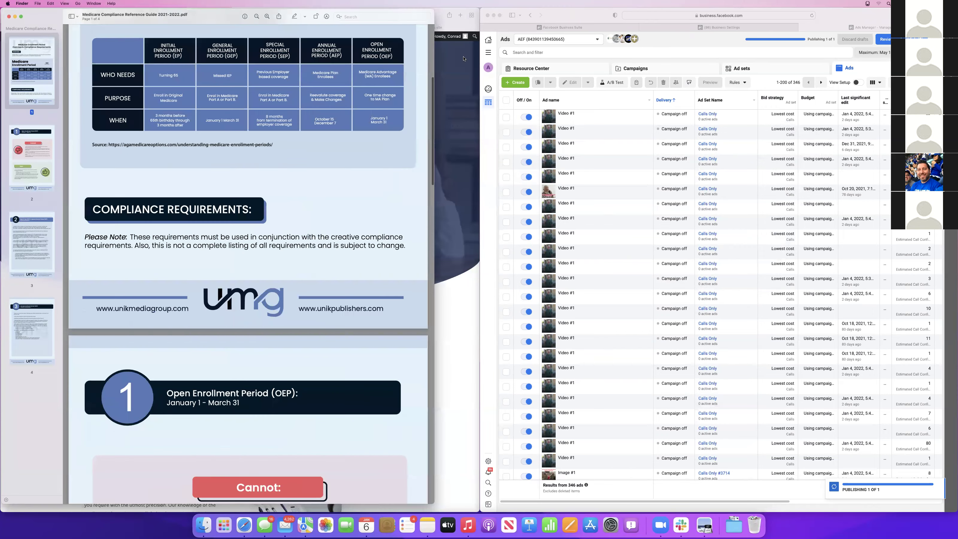
pyautogui.scroll(5, 224, 166)
pyautogui.scroll(3, 224, 166)
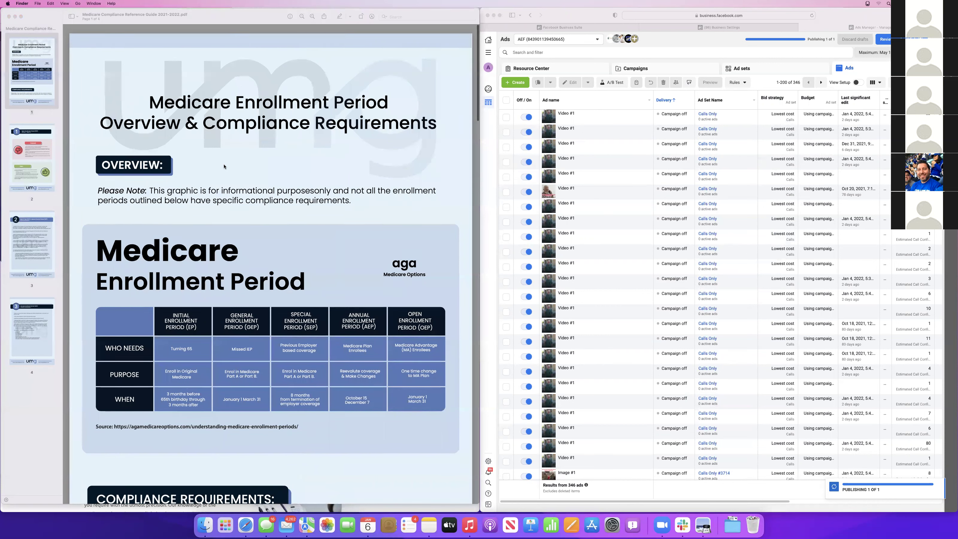
# Read through the guide's OEP, ROY/SEP and AEP rules on pages 2–4
pyautogui.scroll(-8, 224, 166)
pyautogui.scroll(-5, 224, 166)
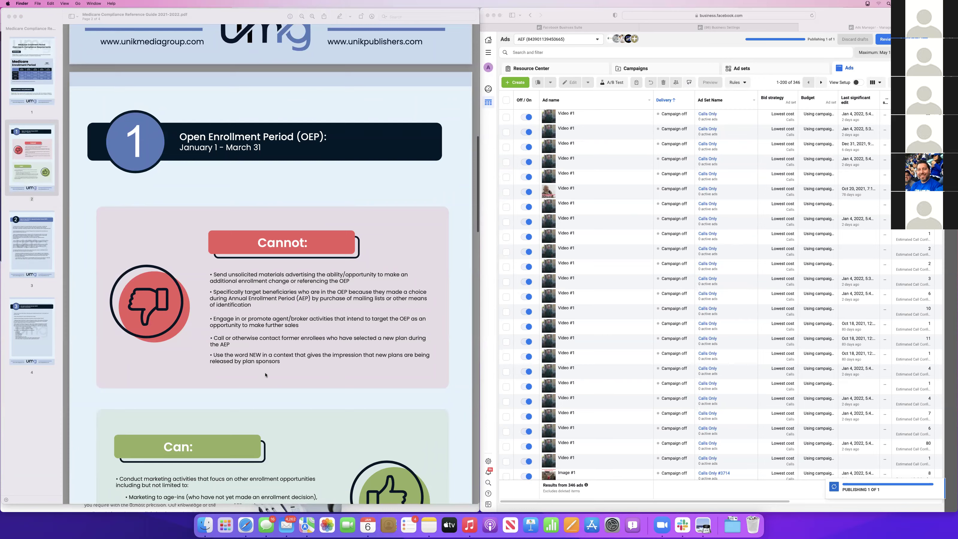
pyautogui.scroll(-3, 266, 375)
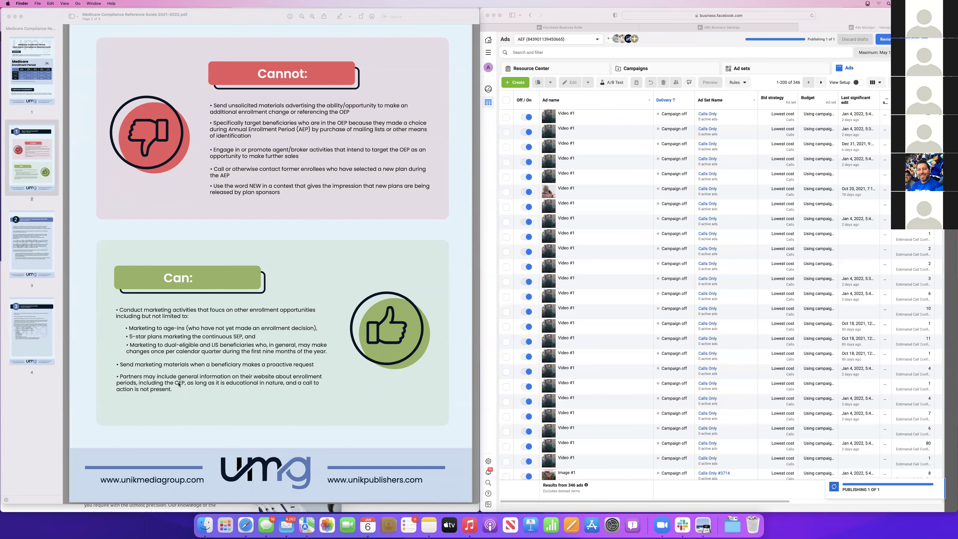
pyautogui.scroll(-5, 178, 385)
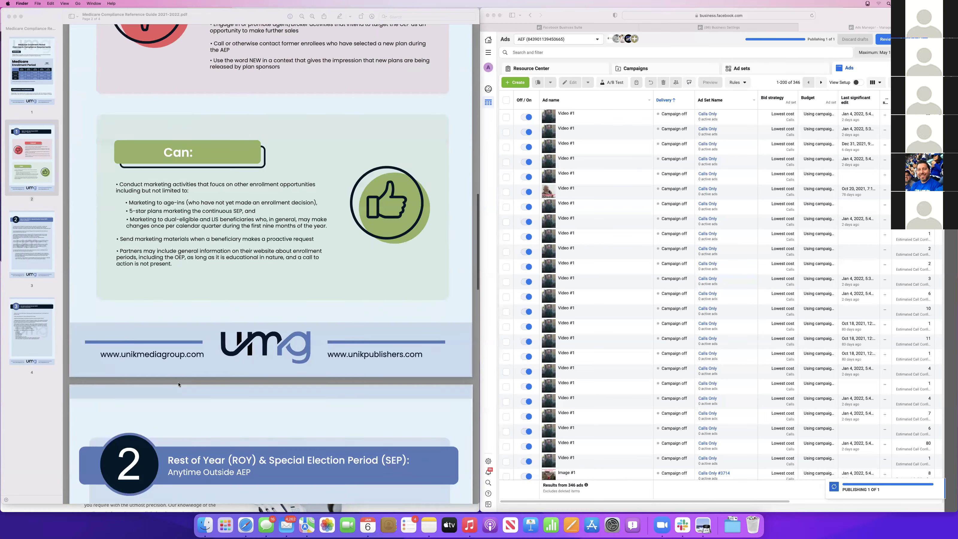
pyautogui.scroll(-10, 179, 384)
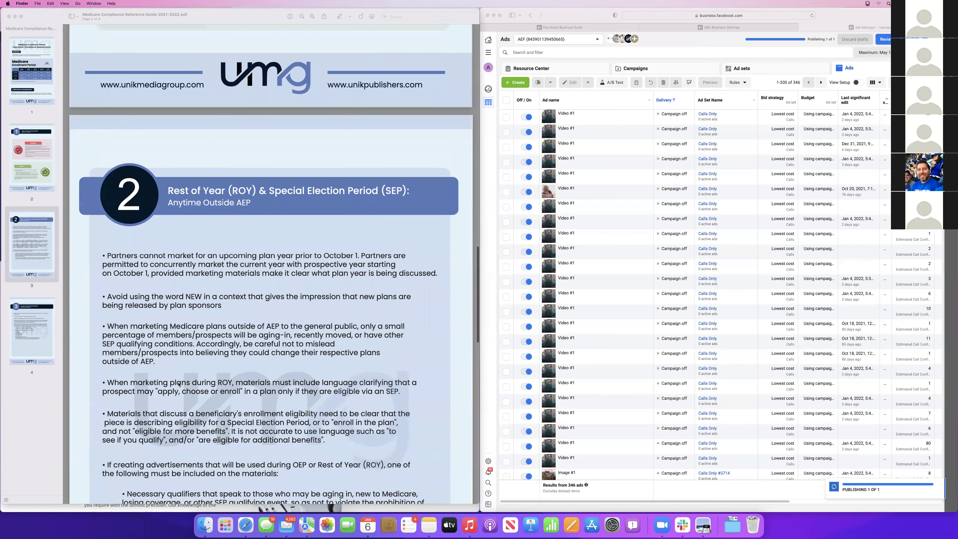
pyautogui.scroll(-3, 178, 384)
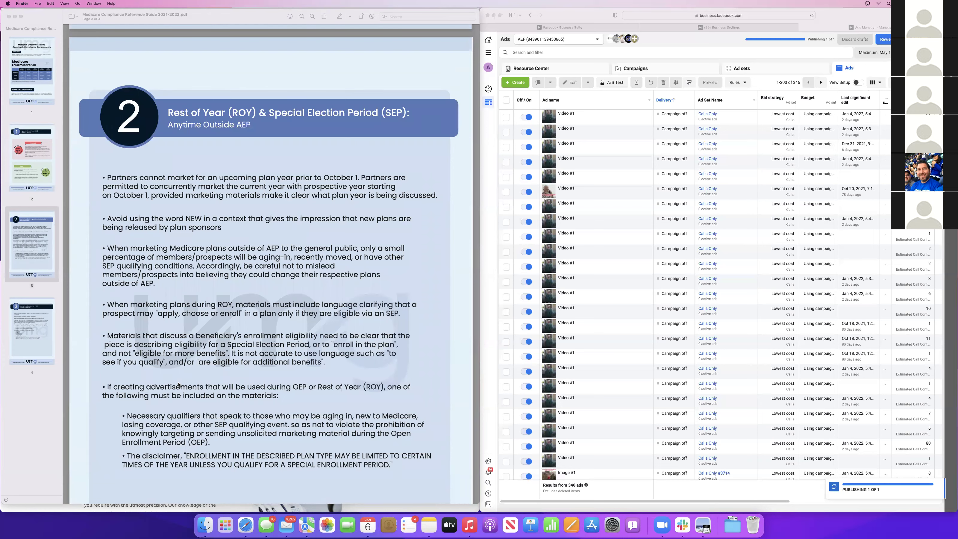
pyautogui.scroll(-15, 179, 384)
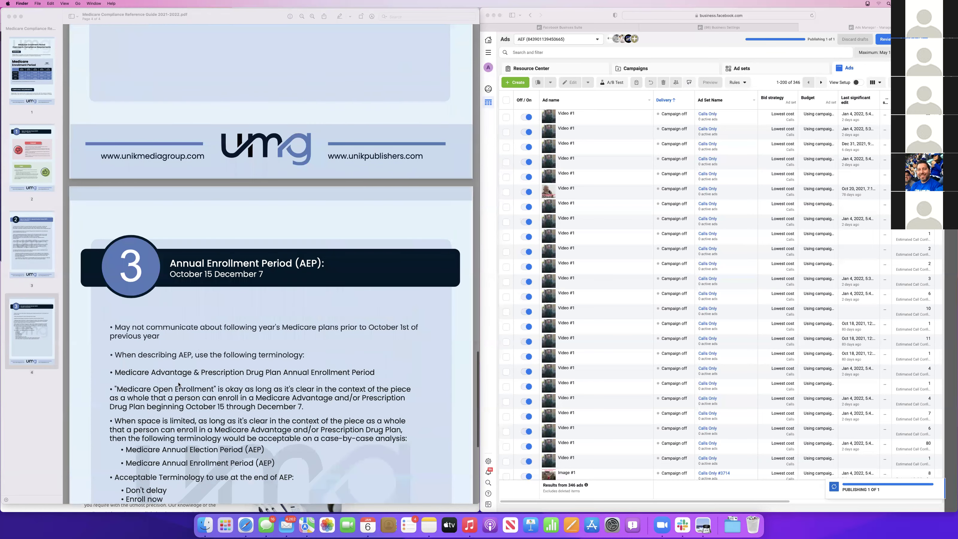
pyautogui.scroll(-3, 179, 384)
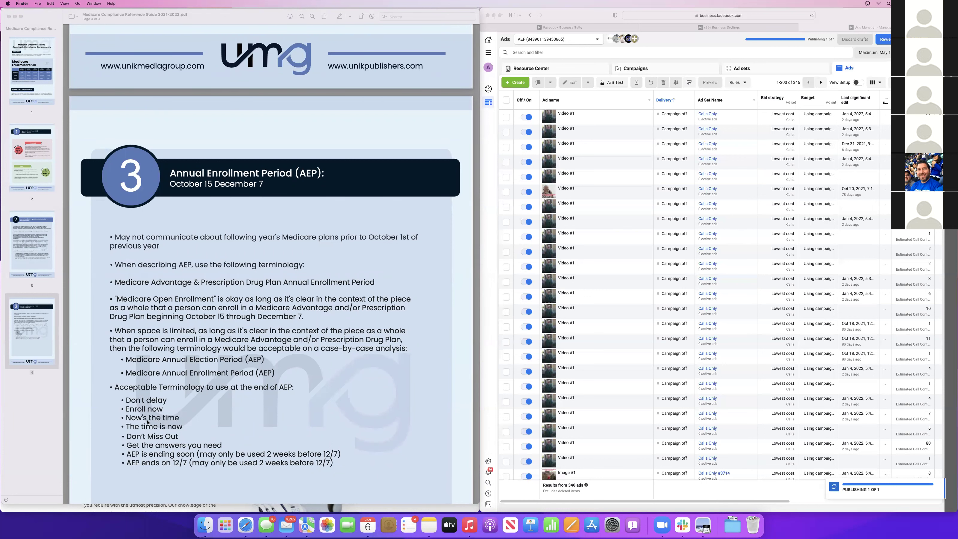
pyautogui.scroll(-1, 155, 464)
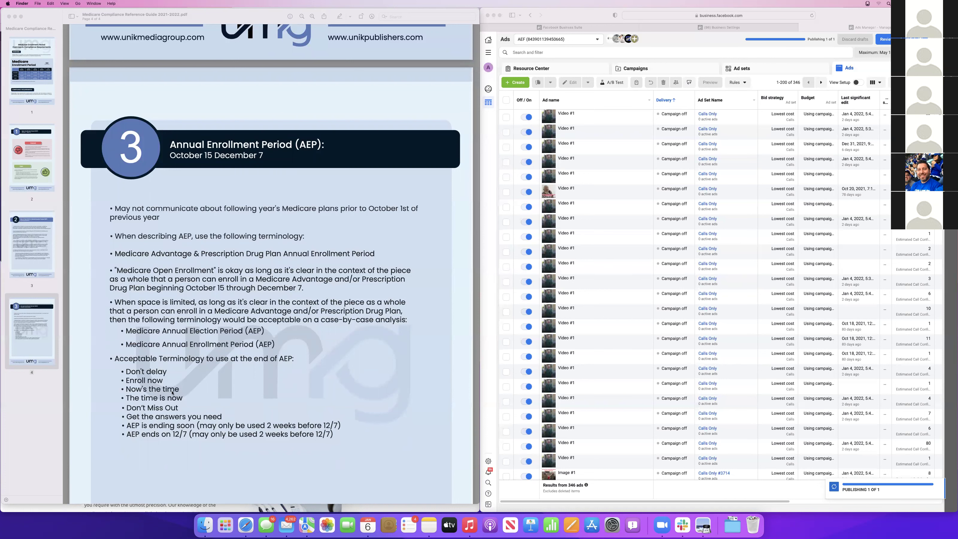
pyautogui.scroll(-2, 146, 403)
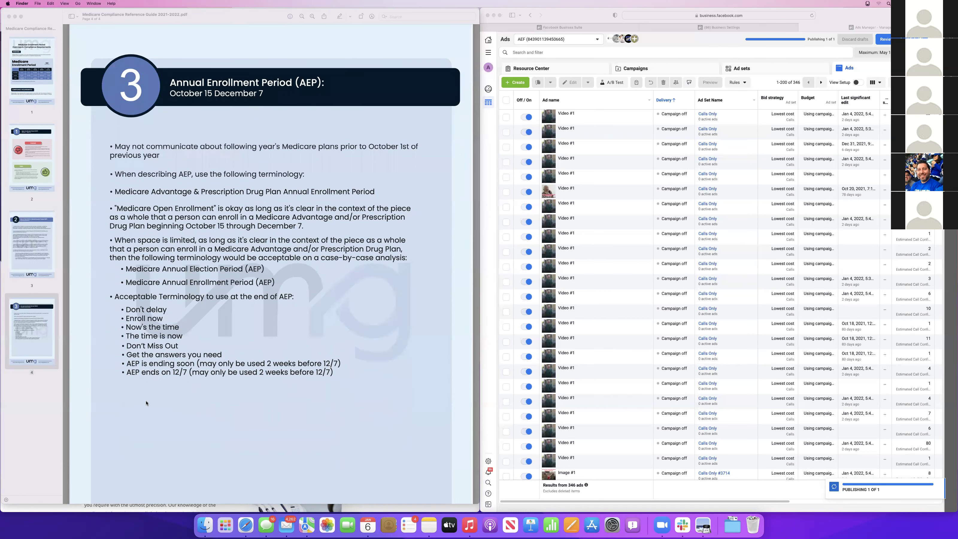
pyautogui.scroll(-3, 146, 403)
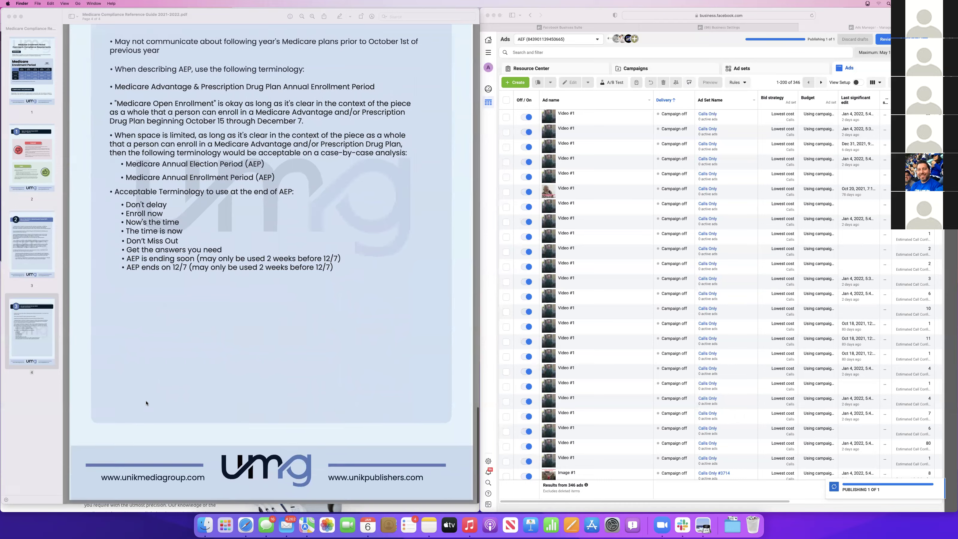
# Return to the guide's first page and show all open windows in Mission Control
pyautogui.scroll(20, 147, 403)
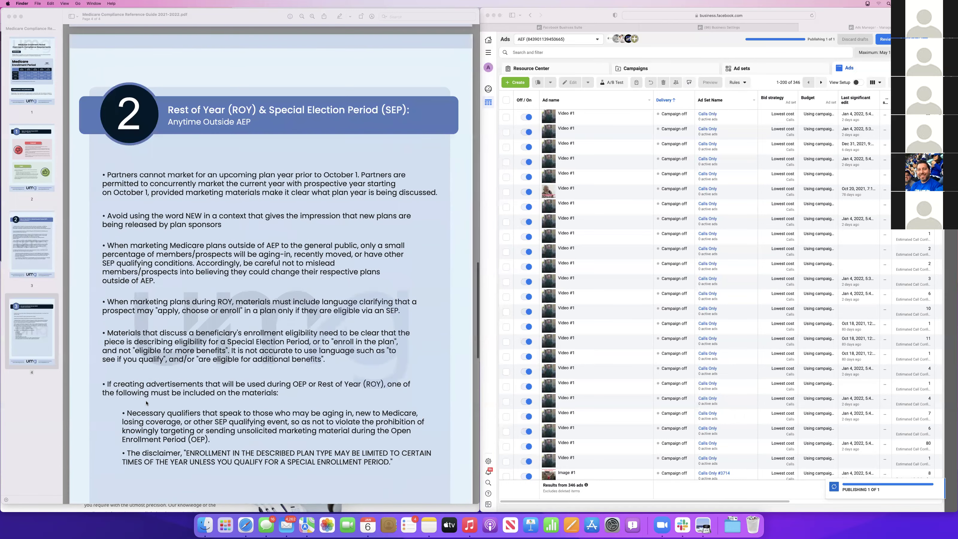
pyautogui.scroll(12, 146, 403)
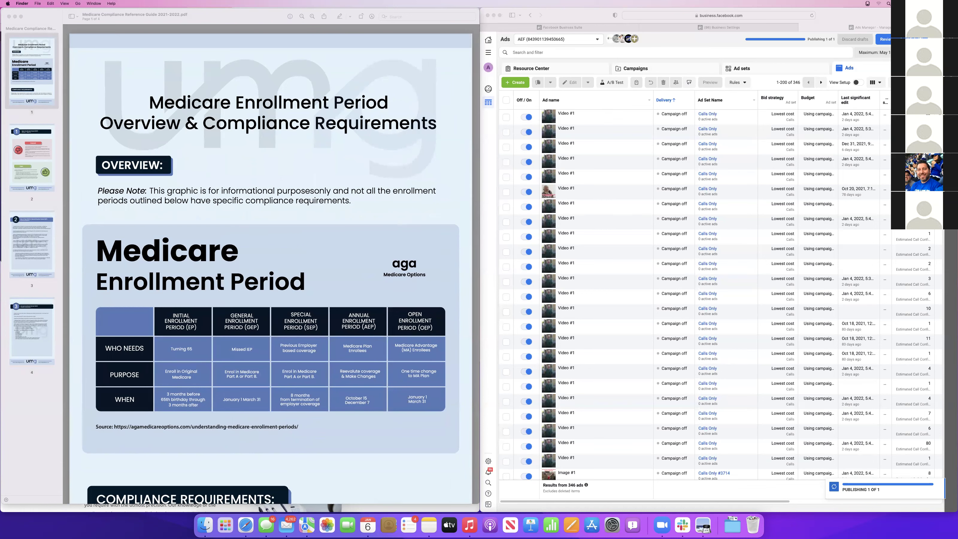
pyautogui.hotkey('ctrl', 'Up')
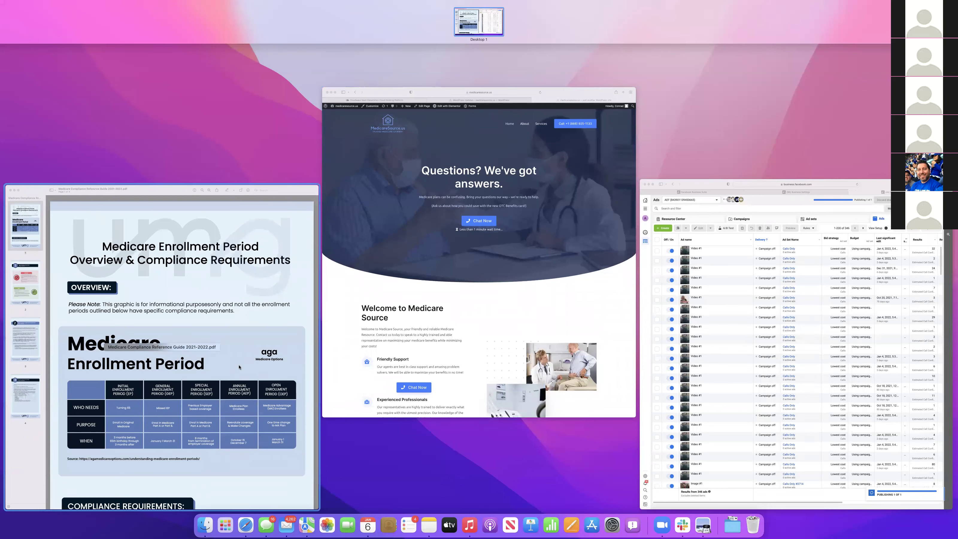
# Bring the compliance guide forward at its Compliance Requirements heading, then open a new Safari tab
pyautogui.click(208, 240)
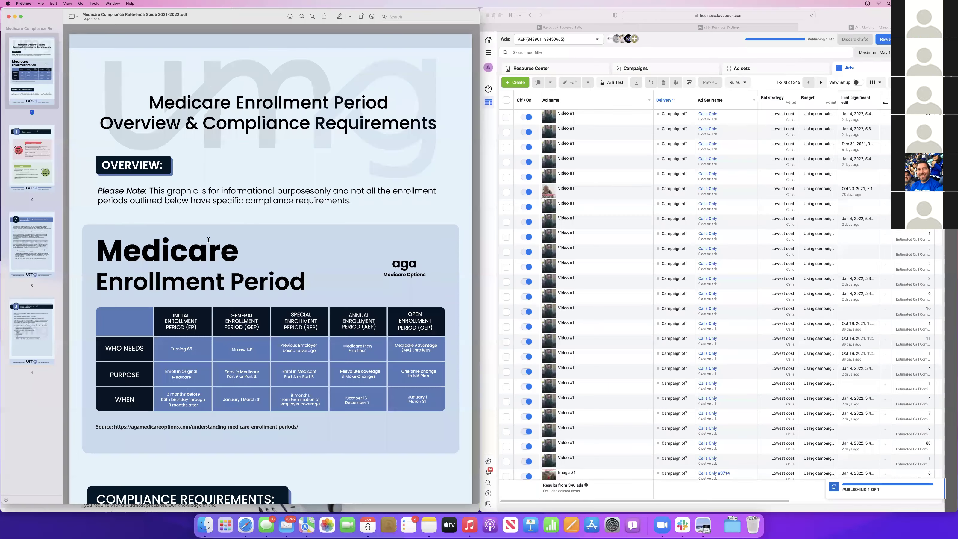
pyautogui.scroll(-5, 208, 239)
pyautogui.scroll(5, 208, 240)
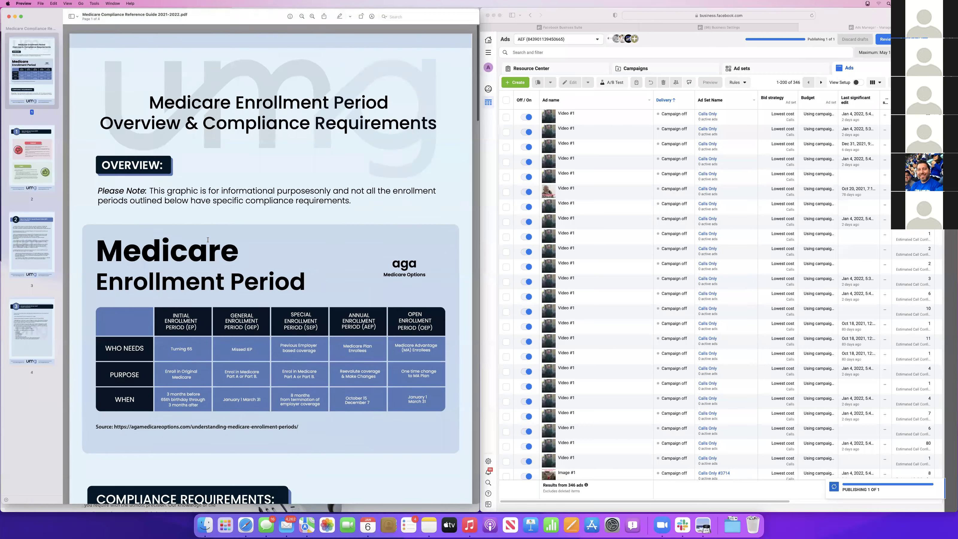
pyautogui.scroll(-3, 315, 296)
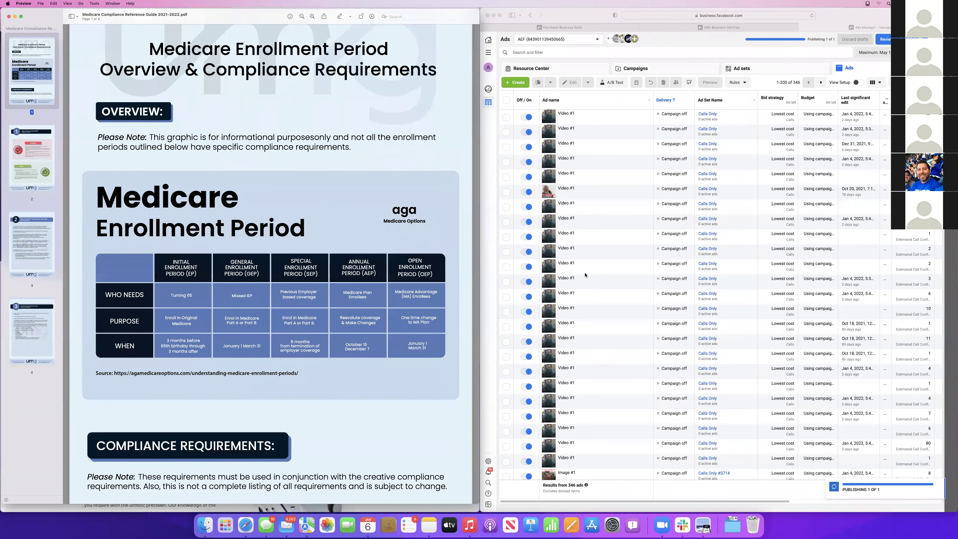
pyautogui.click(655, 46)
pyautogui.press('super+t')
# Load Facebook Ad Library and search all ad categories for the keyword 'mediacre'
pyautogui.write('face')
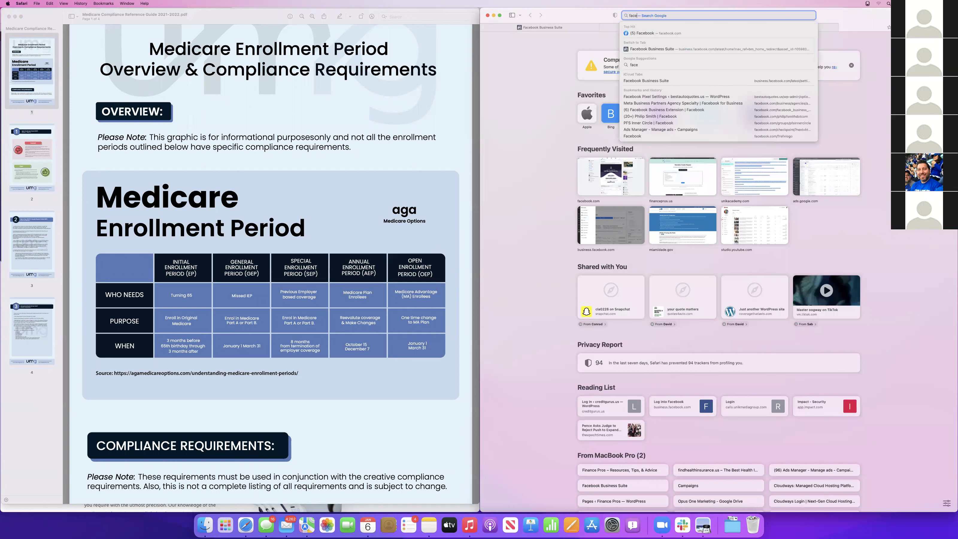
pyautogui.write('book ad library')
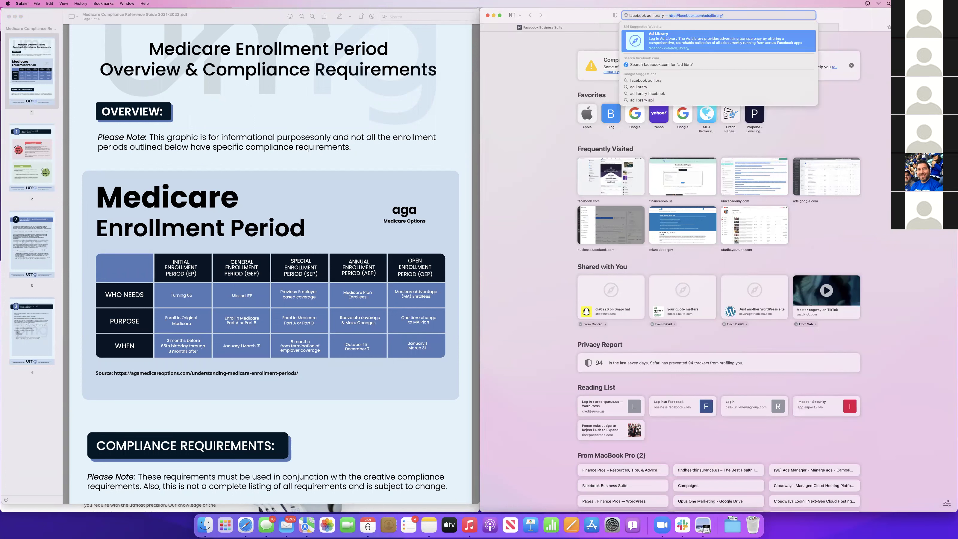
pyautogui.press('Return')
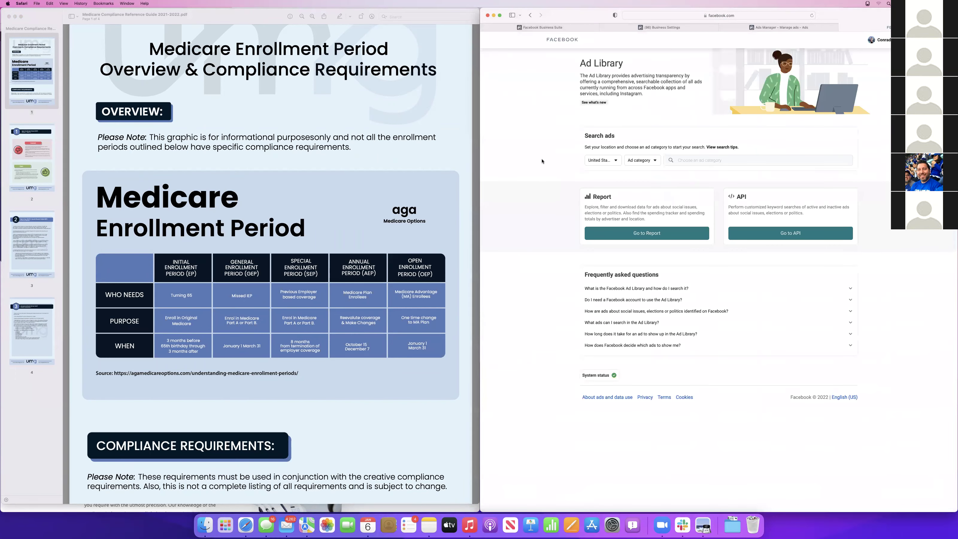
pyautogui.click(681, 161)
pyautogui.click(644, 161)
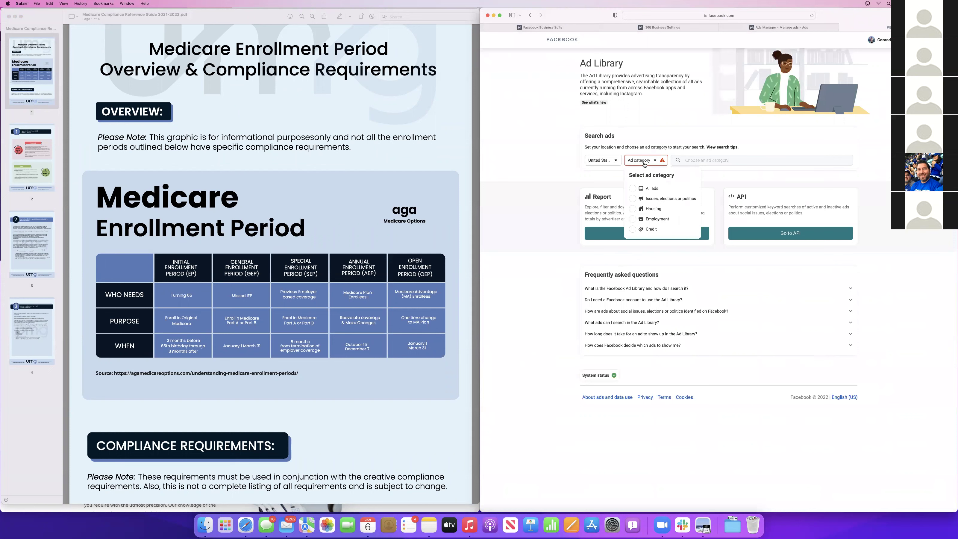
pyautogui.click(635, 191)
pyautogui.click(700, 161)
pyautogui.write('mediacre')
pyautogui.press('Return')
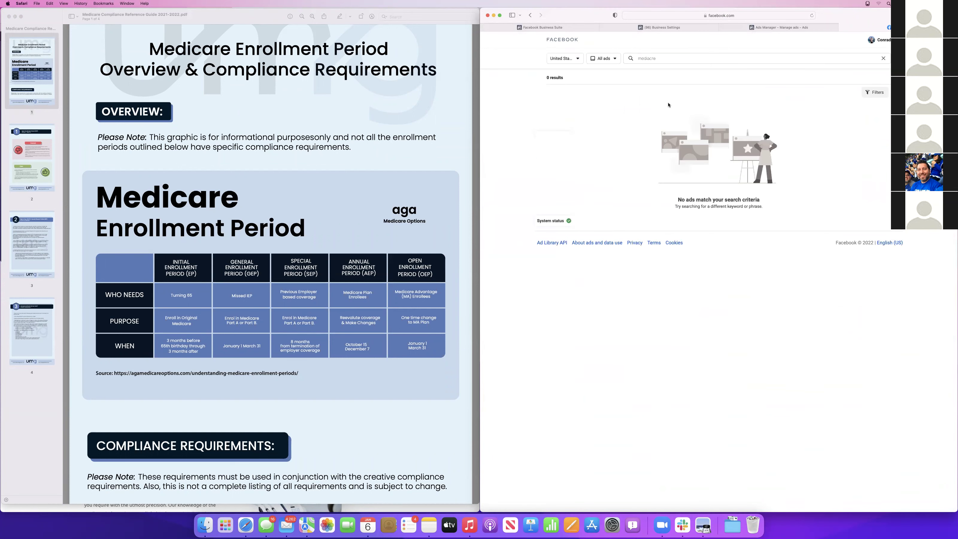
# Correct the search keyword to 'medicare' and rerun the search
pyautogui.click(669, 57)
pyautogui.press('BackSpace')
pyautogui.press('BackSpace')
pyautogui.press('BackSpace')
pyautogui.press('BackSpace')
pyautogui.write('care')
pyautogui.press('Return')
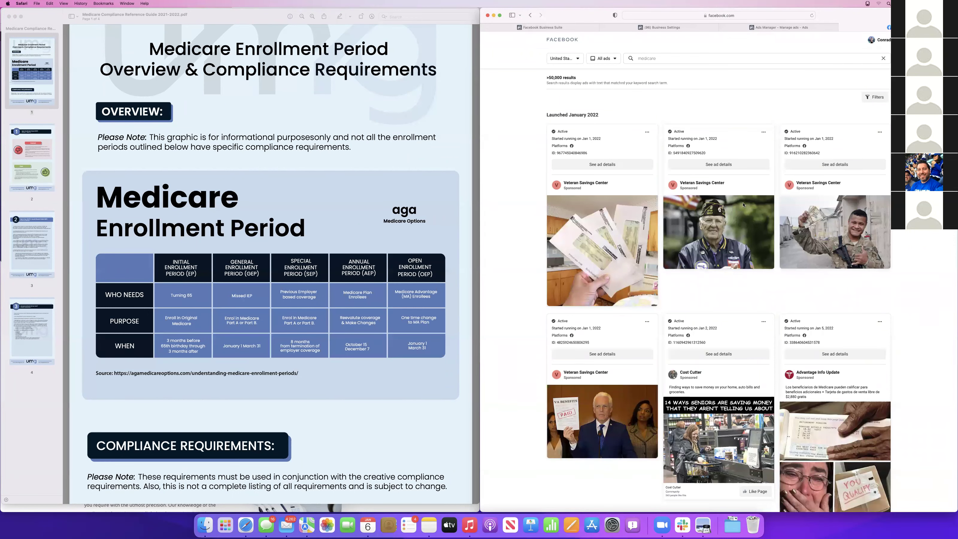
# Scroll through the Spanish-language Medicare benefit ads launched January 2022
pyautogui.scroll(-5, 754, 321)
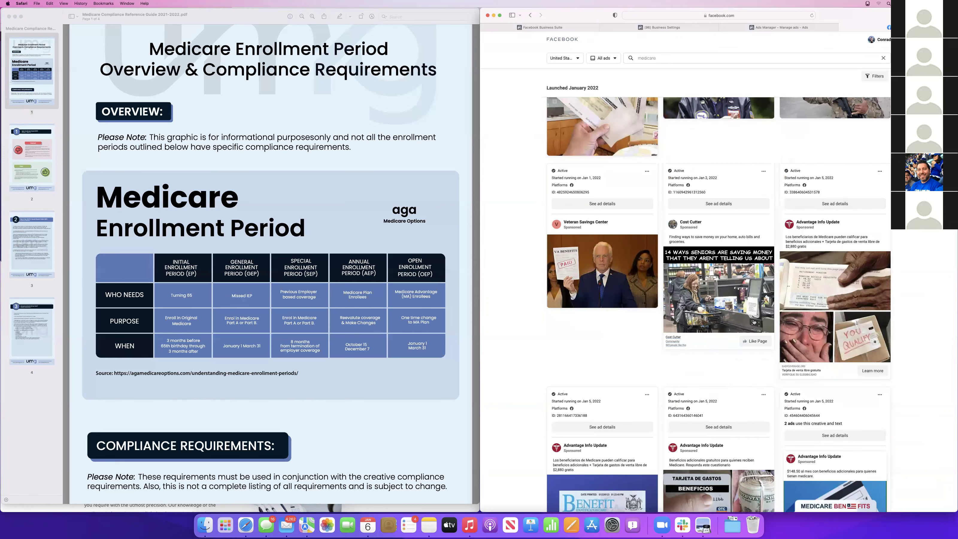
pyautogui.scroll(-6, 754, 321)
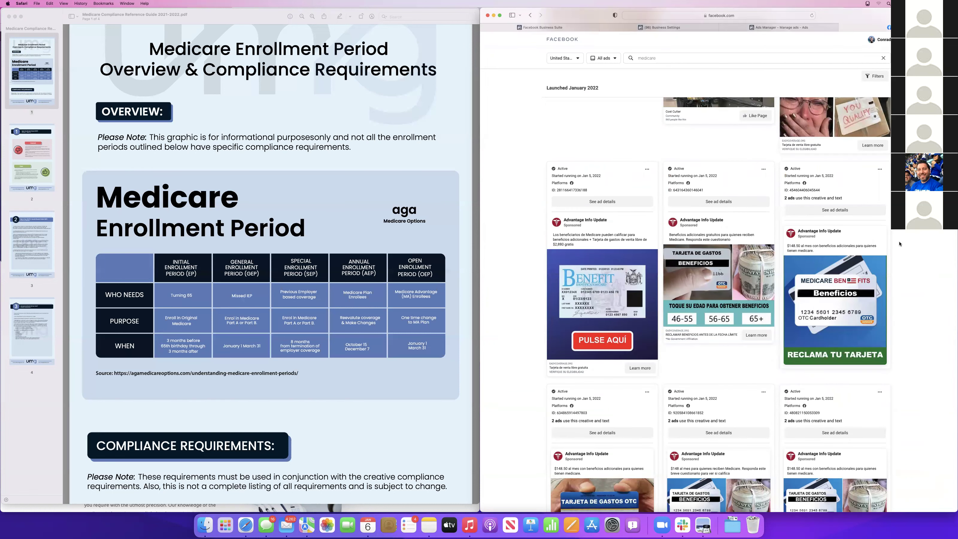
pyautogui.scroll(-6, 599, 193)
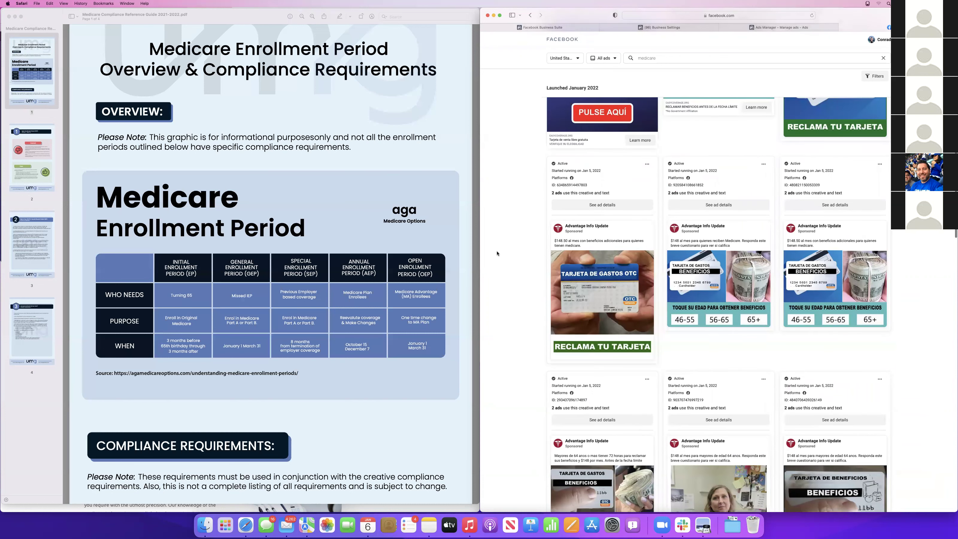
pyautogui.scroll(-4, 700, 360)
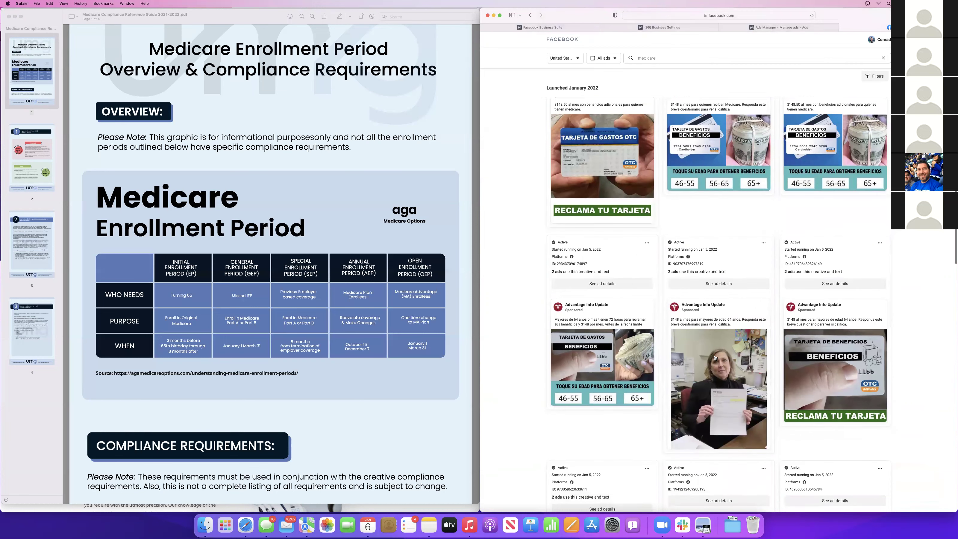
pyautogui.scroll(-6, 714, 357)
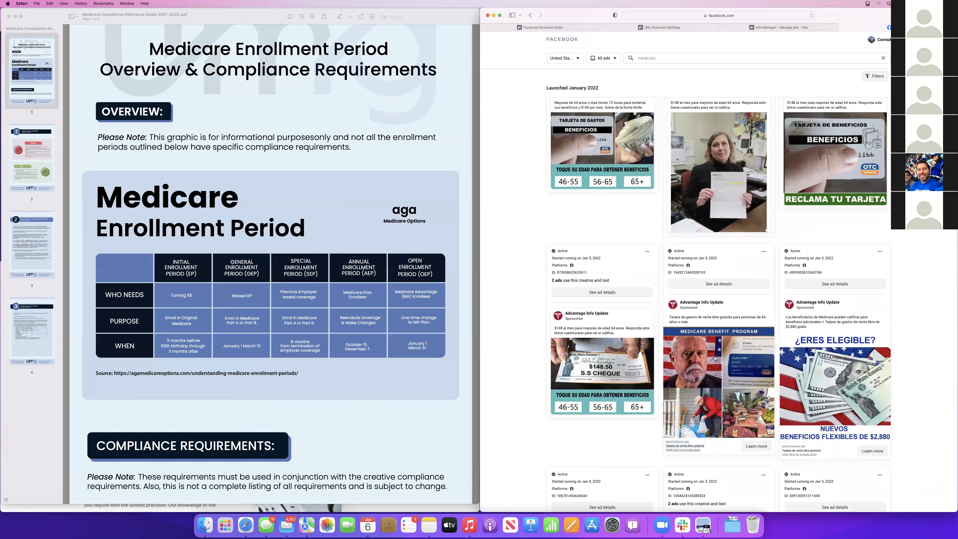
pyautogui.scroll(-3, 729, 346)
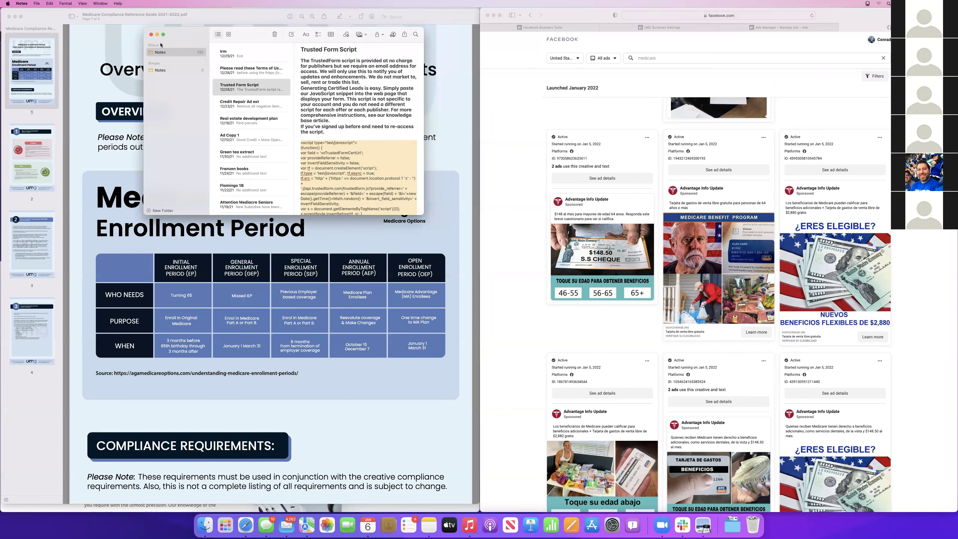
# Create a blank note and select the first ad's 'Los beneficiarios' Spanish text
pyautogui.click(292, 35)
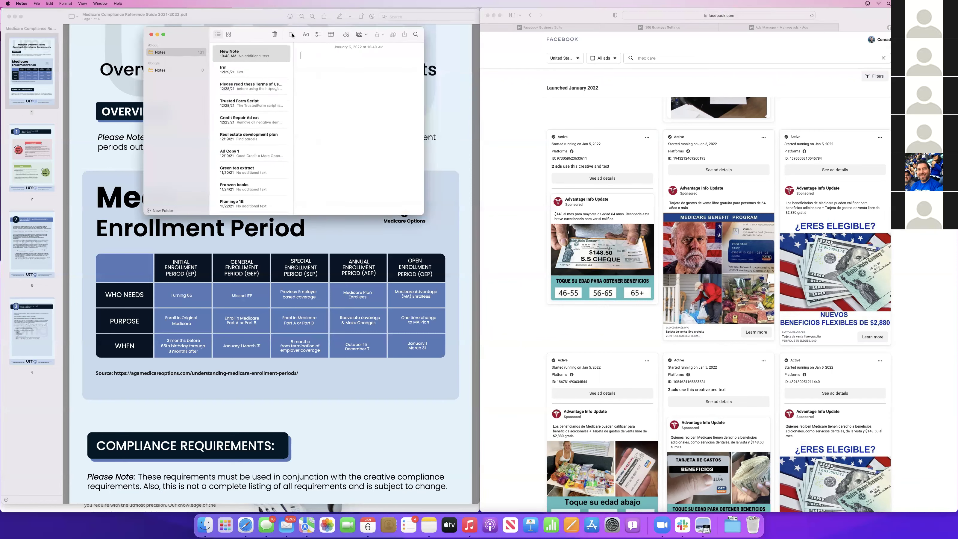
pyautogui.click(892, 253)
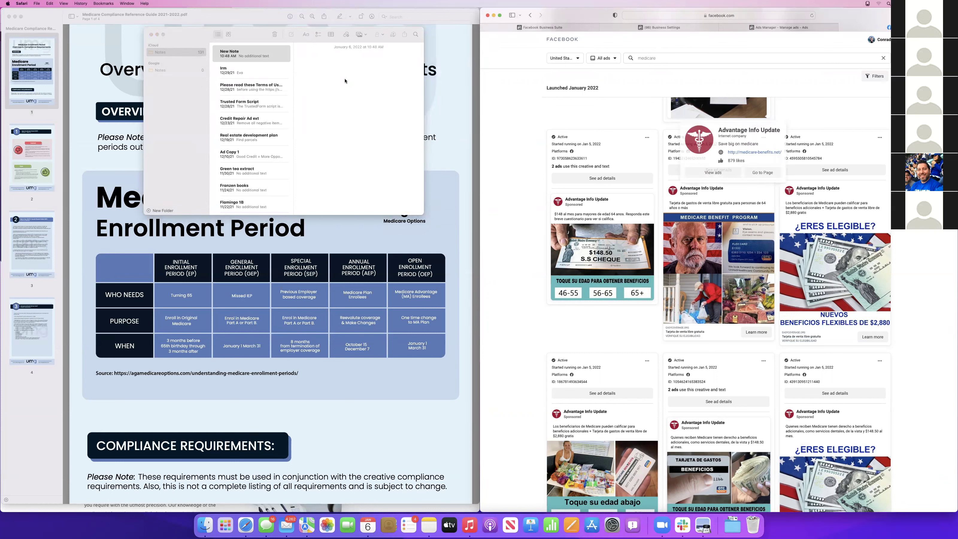
pyautogui.click(331, 68)
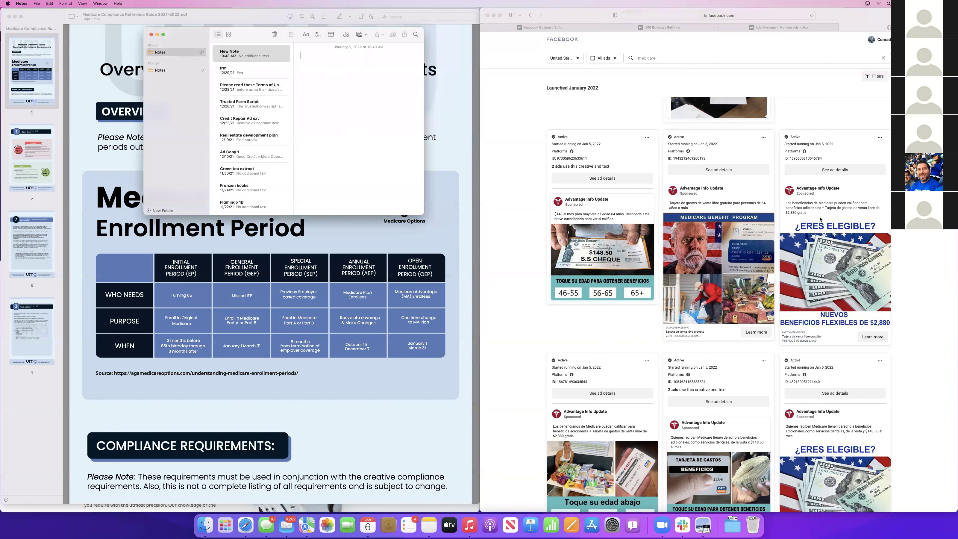
pyautogui.click(800, 213)
pyautogui.moveTo(785, 204); pyautogui.dragTo(821, 216)
pyautogui.click(821, 215)
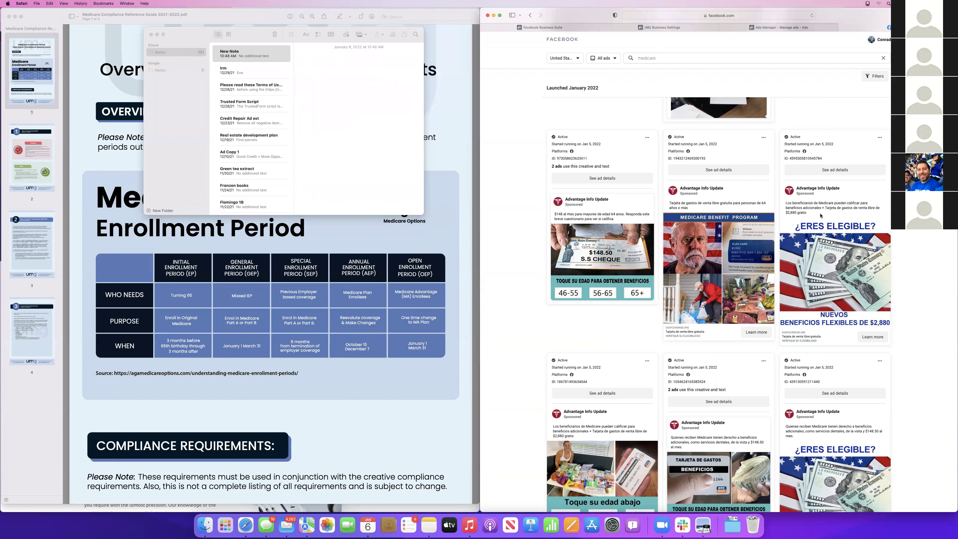
pyautogui.moveTo(808, 214); pyautogui.dragTo(784, 203)
pyautogui.press('super+c')
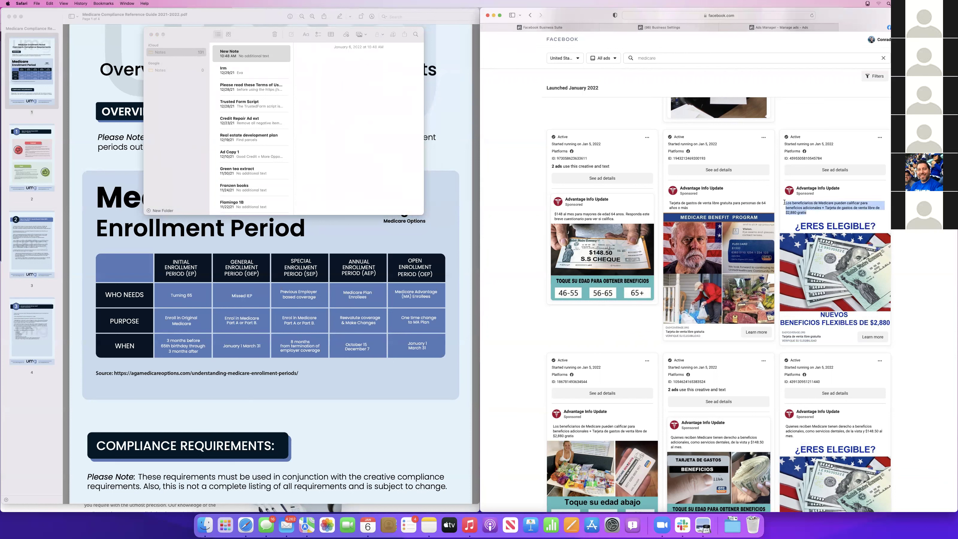
# Title the note 'Medicare Spanish Ads' and paste the copied ad text below it
pyautogui.click(395, 85)
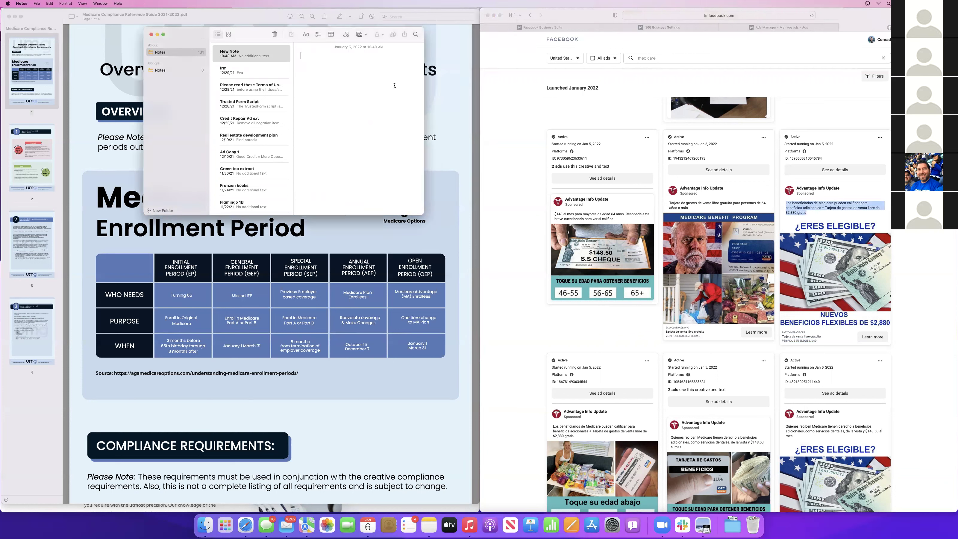
pyautogui.write('Medicare Sanish P')
pyautogui.press('BackSpace')
pyautogui.write('p')
pyautogui.write('Ads')
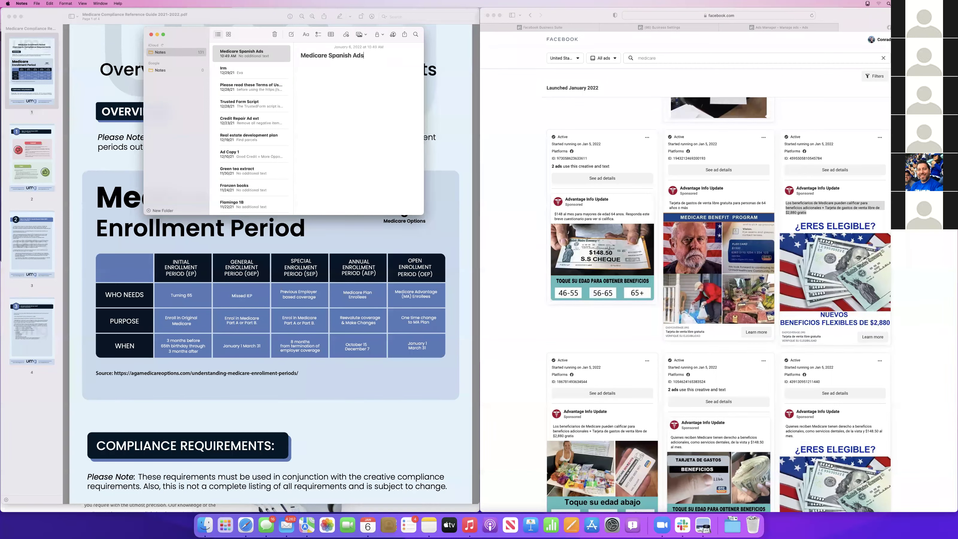
pyautogui.press('super+v')
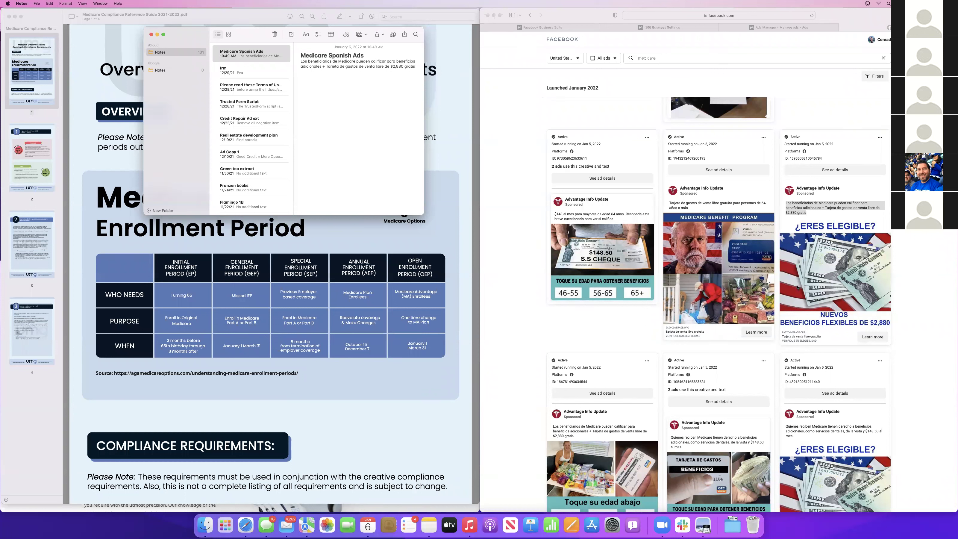
# Screenshot the ad's lower area and drop the image into the note
pyautogui.press('super+shift+4')
pyautogui.moveTo(779, 326); pyautogui.dragTo(904, 362)
pyautogui.moveTo(899, 520); pyautogui.dragTo(347, 128)
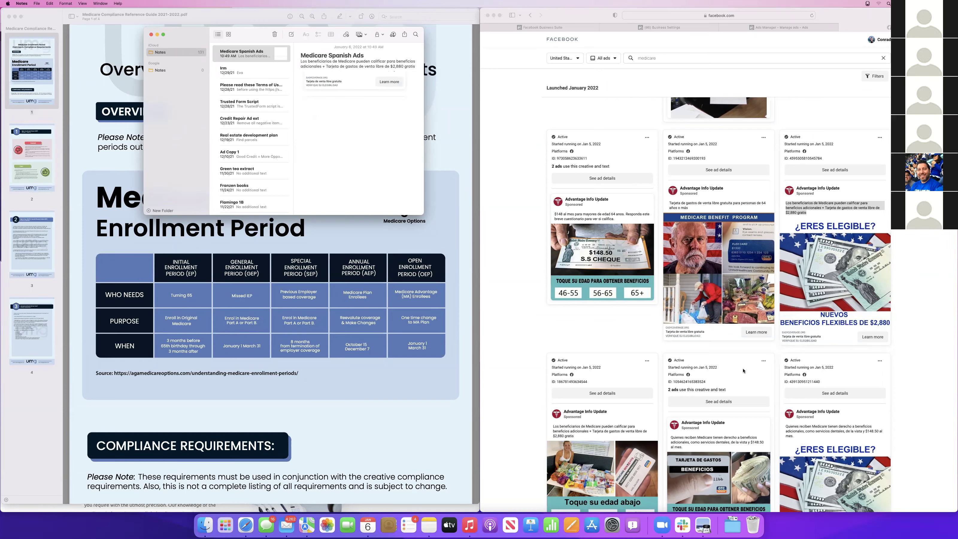
pyautogui.scroll(-3, 743, 370)
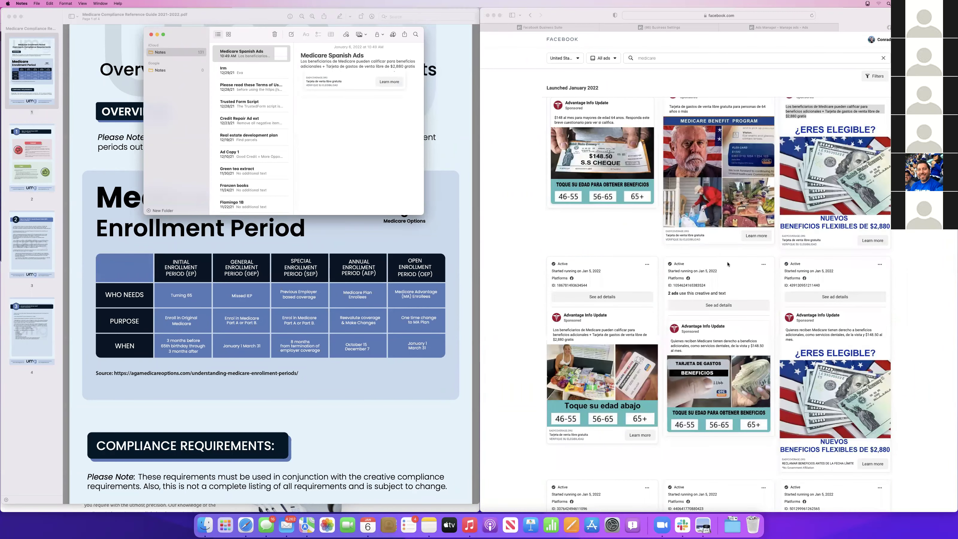
pyautogui.click(833, 177)
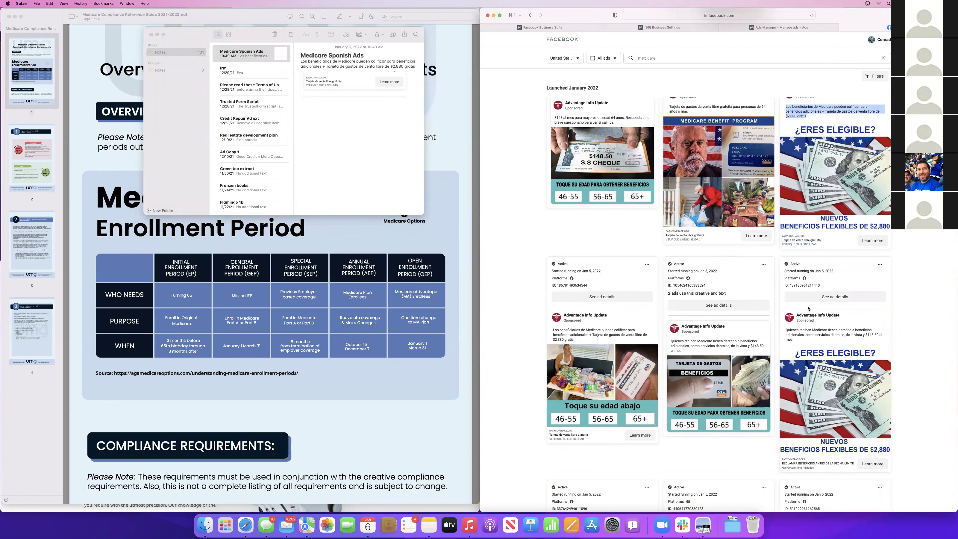
pyautogui.scroll(-6, 810, 303)
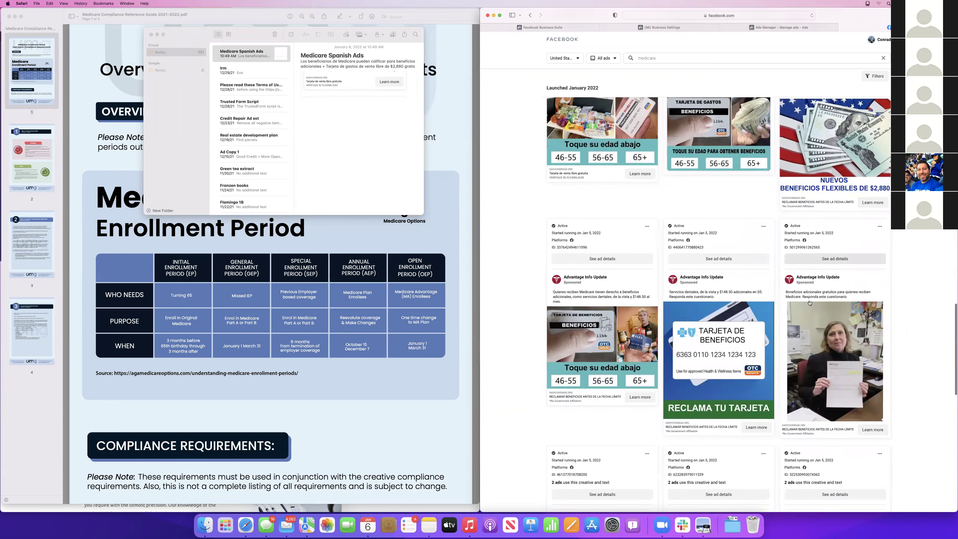
pyautogui.scroll(3, 777, 246)
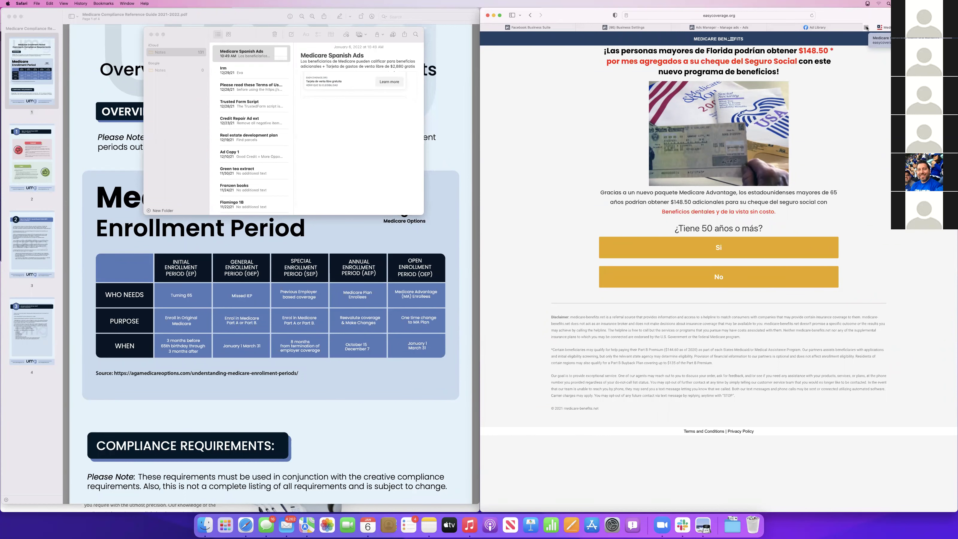
pyautogui.click(866, 28)
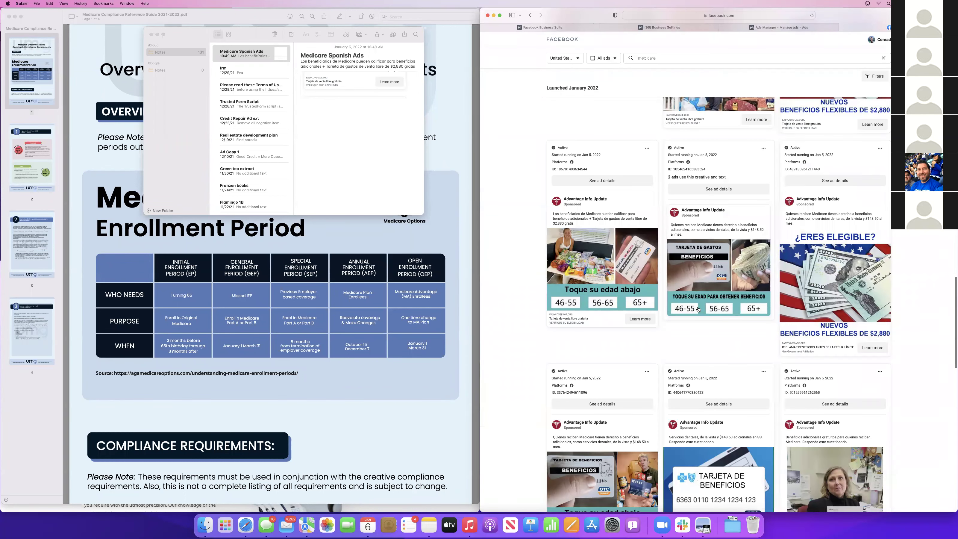
pyautogui.scroll(-5, 691, 324)
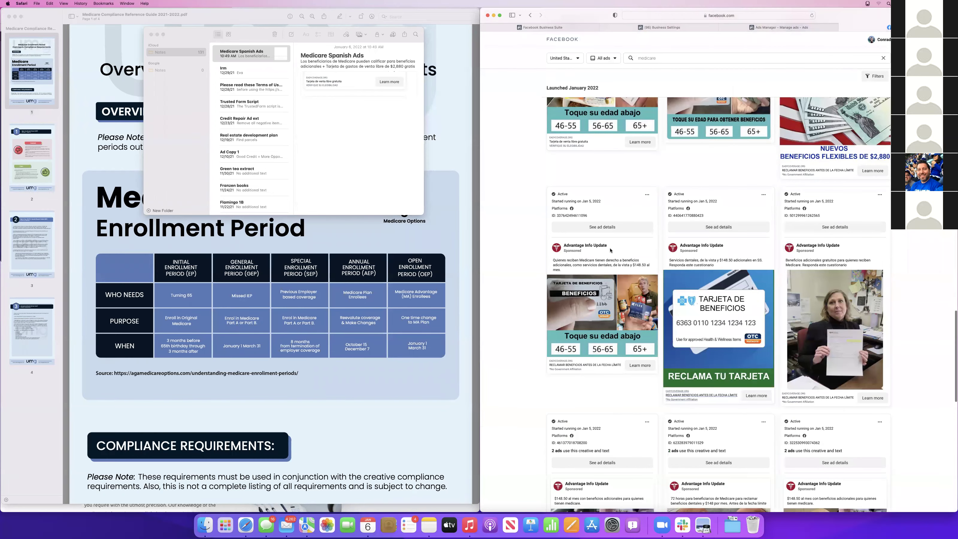
# Paste the 'Quienes reciben Medicare' ad text offering $148.50 monthly into the note
pyautogui.moveTo(596, 247)
pyautogui.moveTo(553, 269); pyautogui.dragTo(547, 261)
pyautogui.press('super+c')
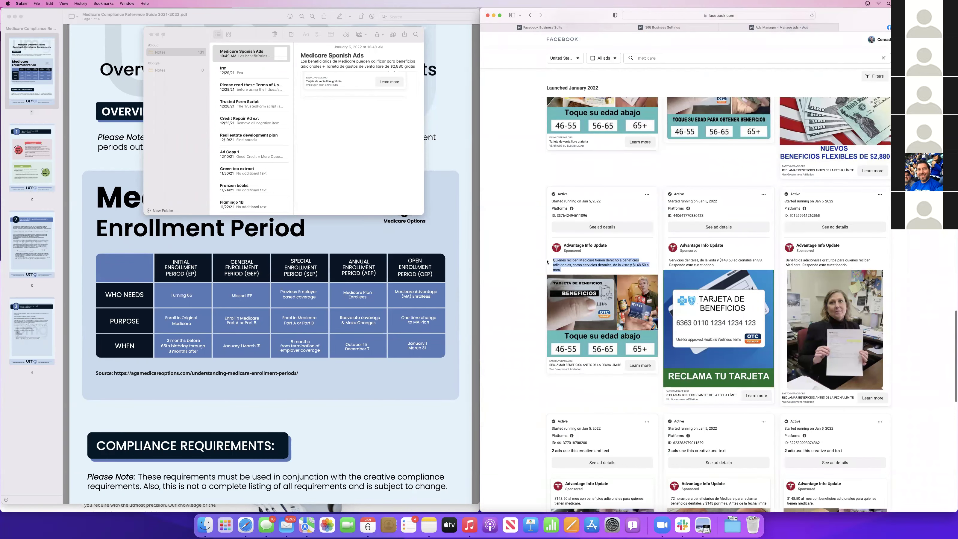
pyautogui.click(325, 147)
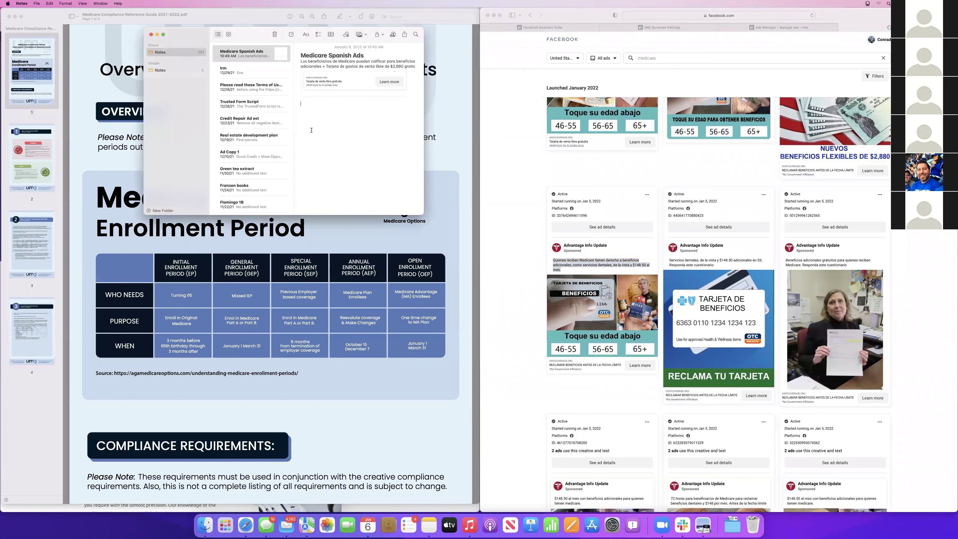
pyautogui.press('super+v')
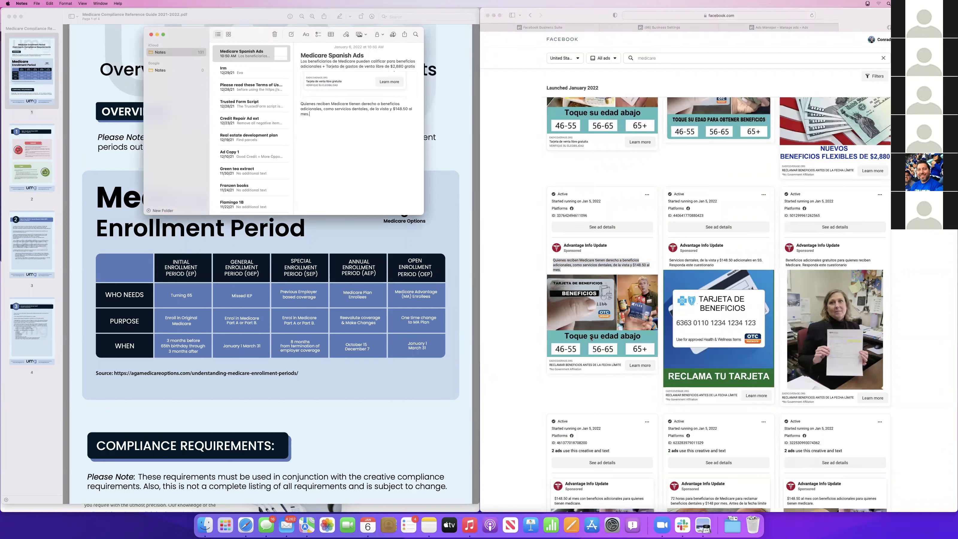
# Screenshot the second ad's footer and place it below the pasted text
pyautogui.press('super+shift+4')
pyautogui.moveTo(533, 354); pyautogui.dragTo(672, 390)
pyautogui.moveTo(881, 518); pyautogui.dragTo(354, 153)
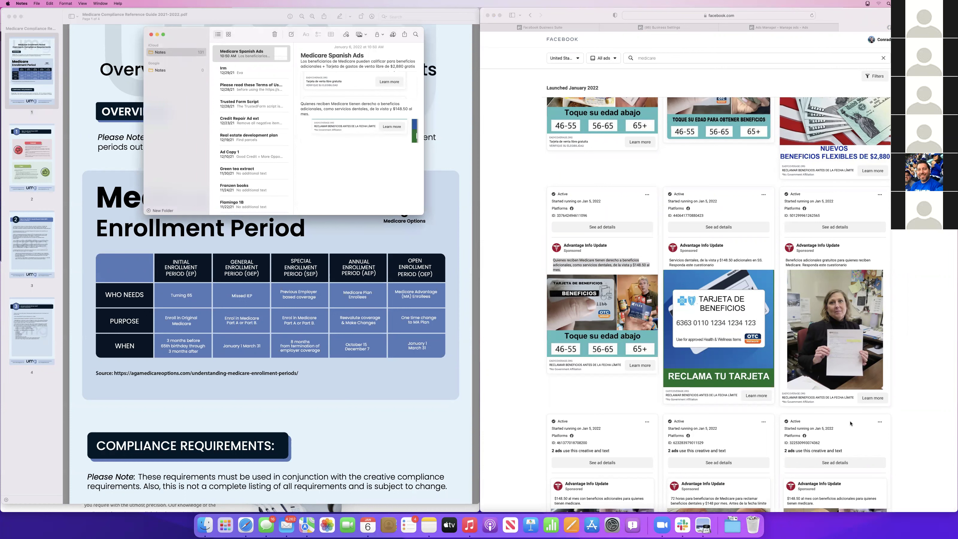
pyautogui.scroll(-6, 850, 423)
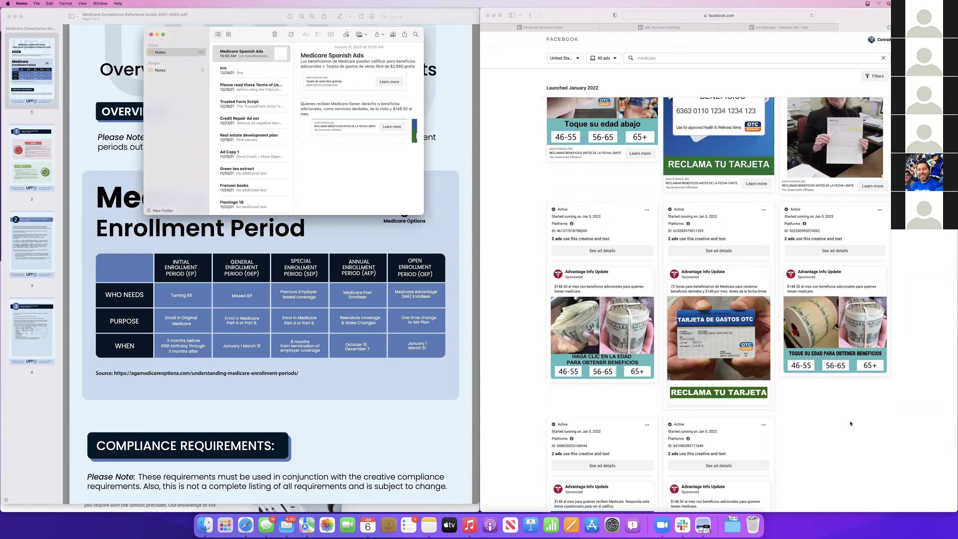
pyautogui.scroll(-10, 850, 423)
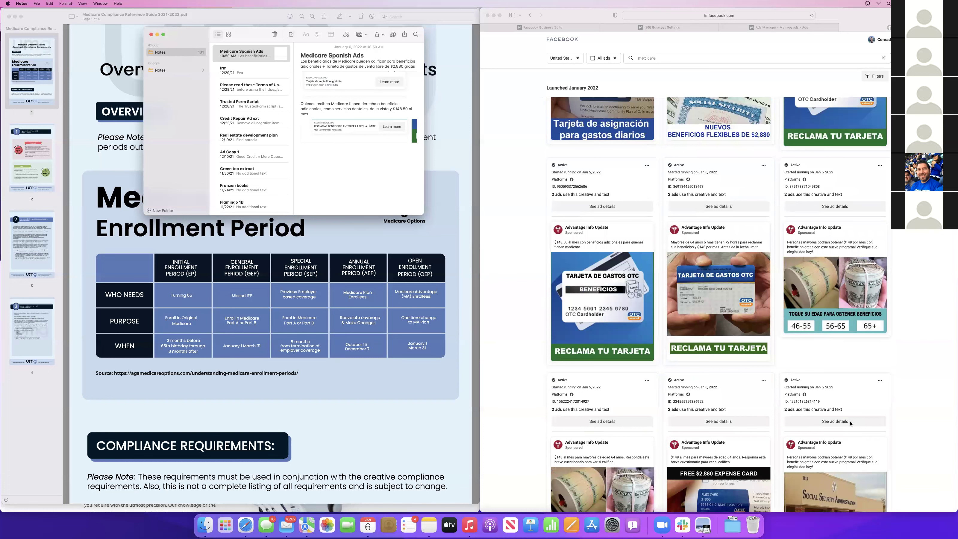
pyautogui.scroll(-4, 711, 365)
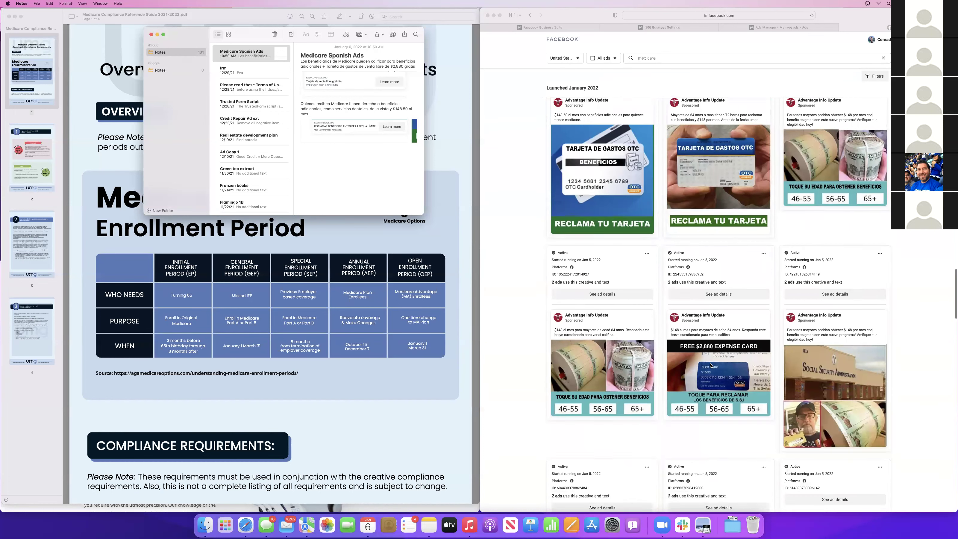
pyautogui.scroll(-3, 711, 365)
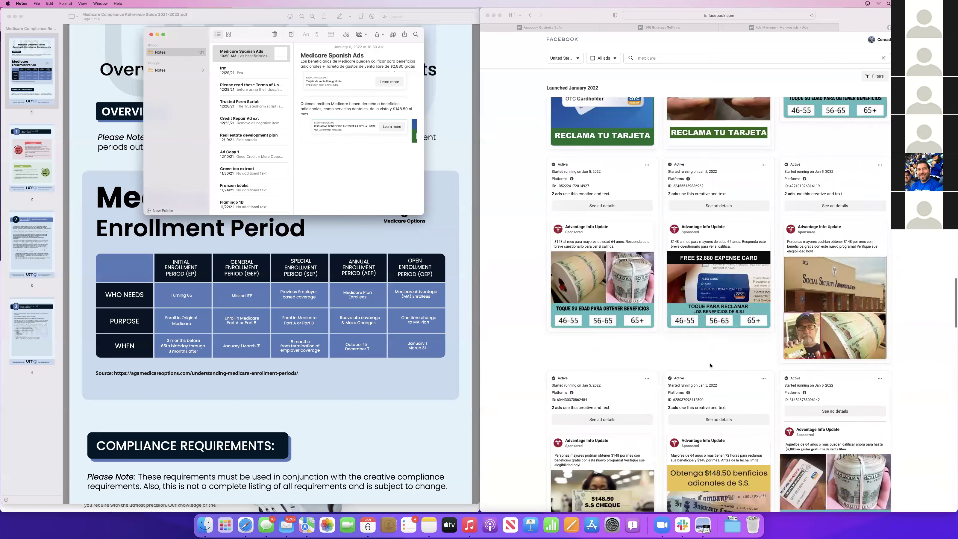
pyautogui.scroll(-6, 711, 365)
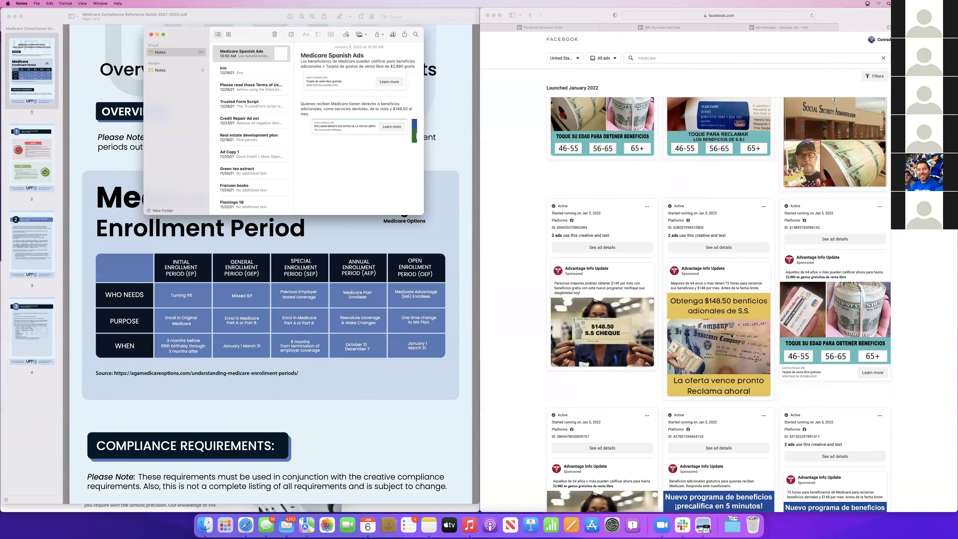
# Save the 'Obtenga $148.50 beneficios' ad image to Downloads and add it to the note
pyautogui.click(719, 247)
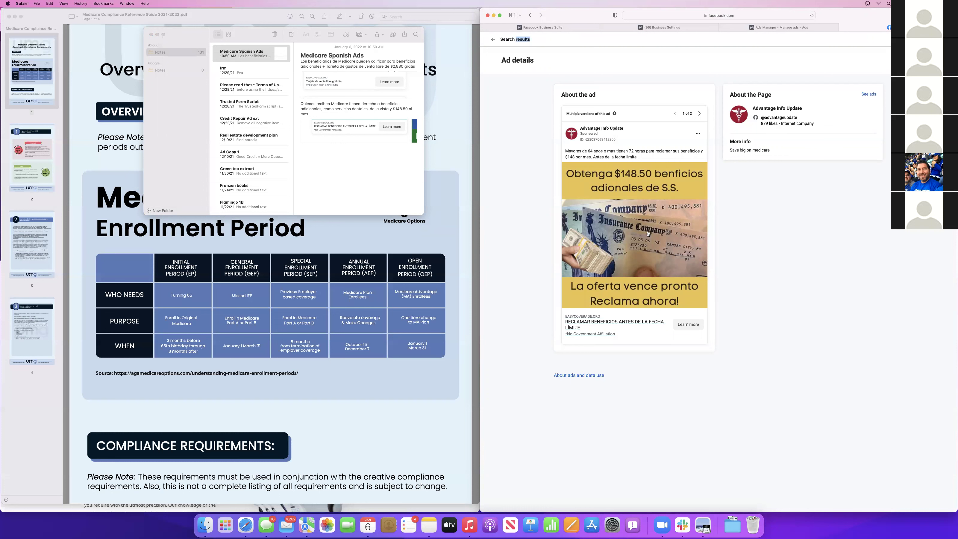
pyautogui.rightClick(647, 235)
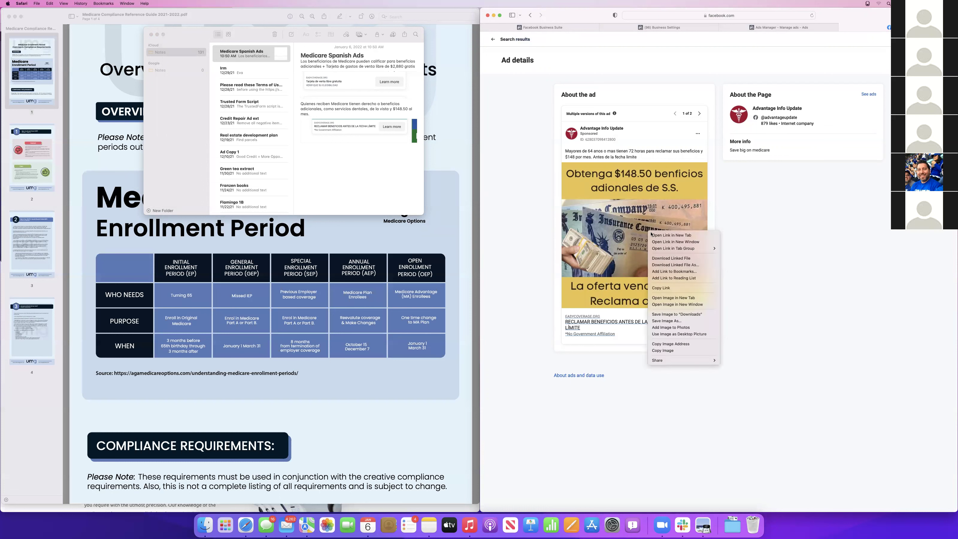
pyautogui.click(677, 314)
pyautogui.click(736, 522)
pyautogui.moveTo(740, 507); pyautogui.dragTo(371, 169)
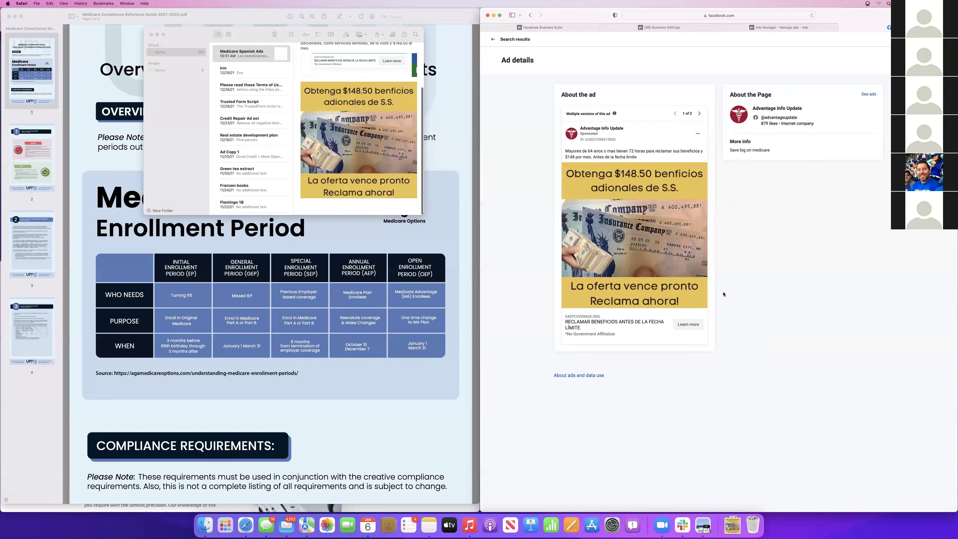
pyautogui.click(531, 17)
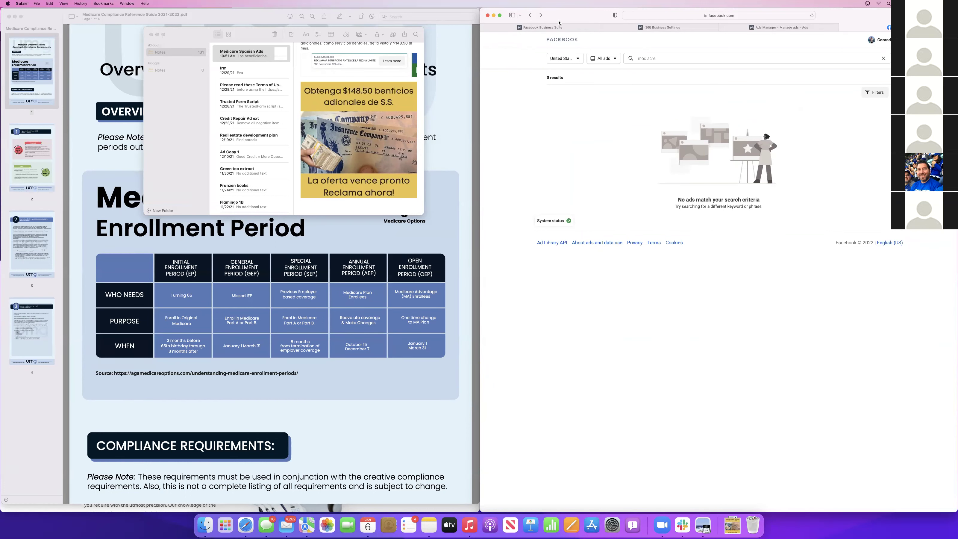
# Open the Video #1 ad in Ads Manager, close its editor, and show All tools
pyautogui.click(783, 27)
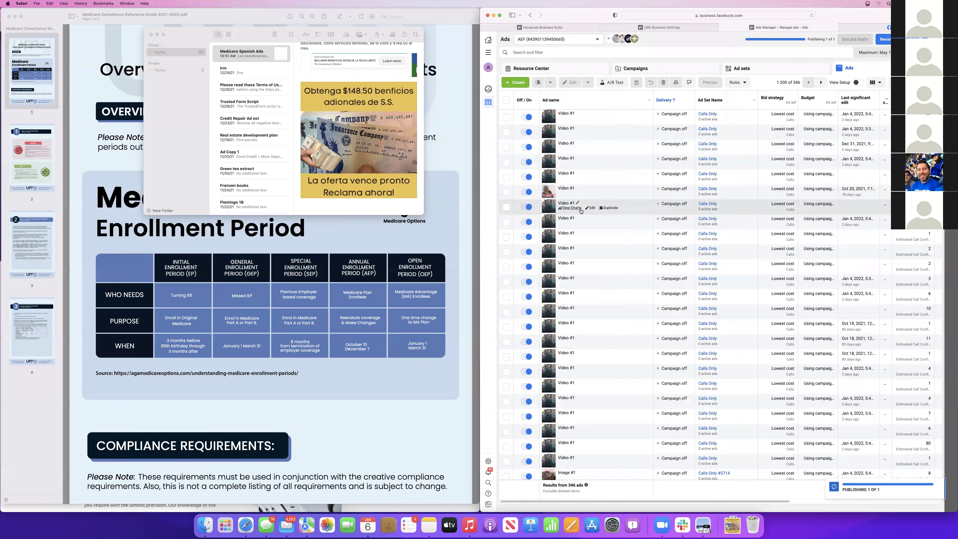
pyautogui.click(586, 212)
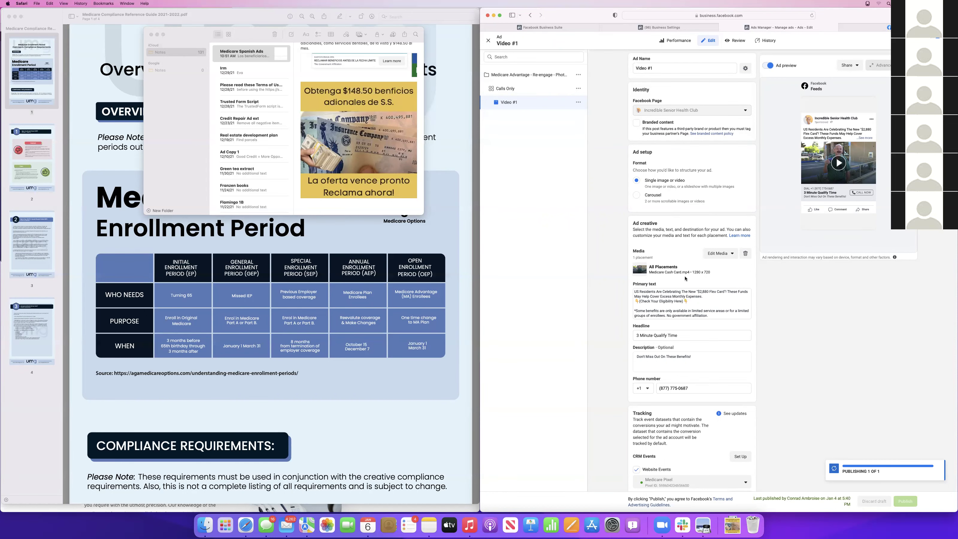
pyautogui.click(488, 39)
pyautogui.click(488, 52)
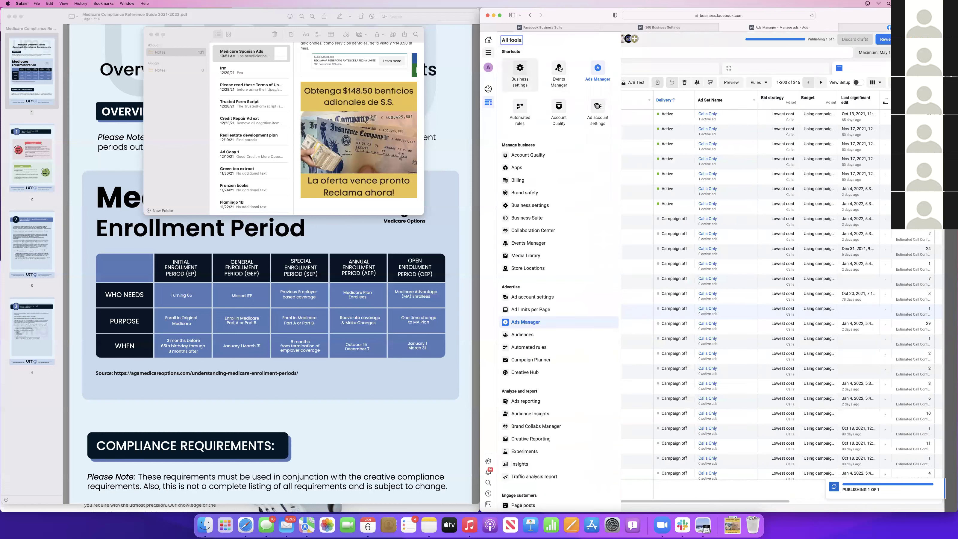
# Open Account Quality and view the managed Pages and Incredible Senior Health Club's feedback
pyautogui.click(525, 156)
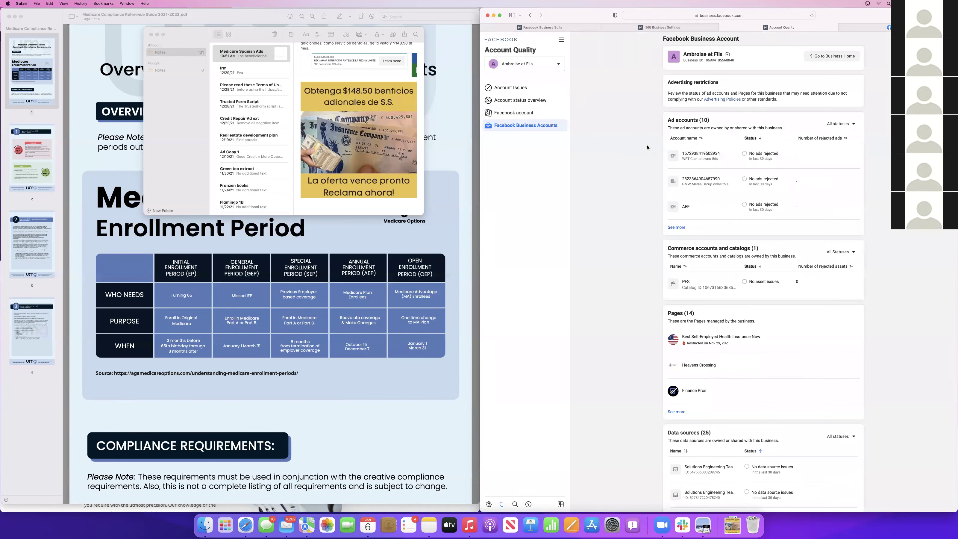
pyautogui.scroll(-1, 675, 348)
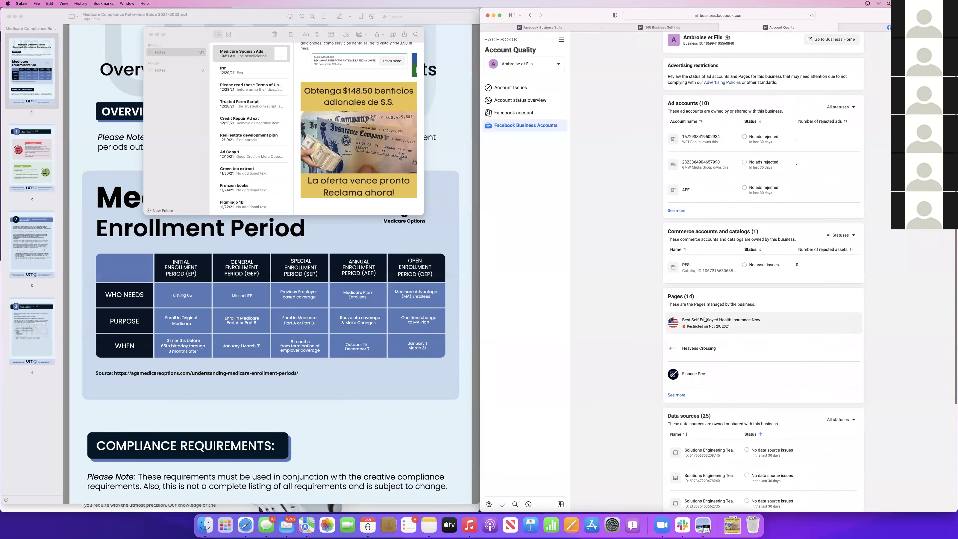
pyautogui.click(677, 395)
pyautogui.scroll(-2, 710, 386)
pyautogui.click(710, 386)
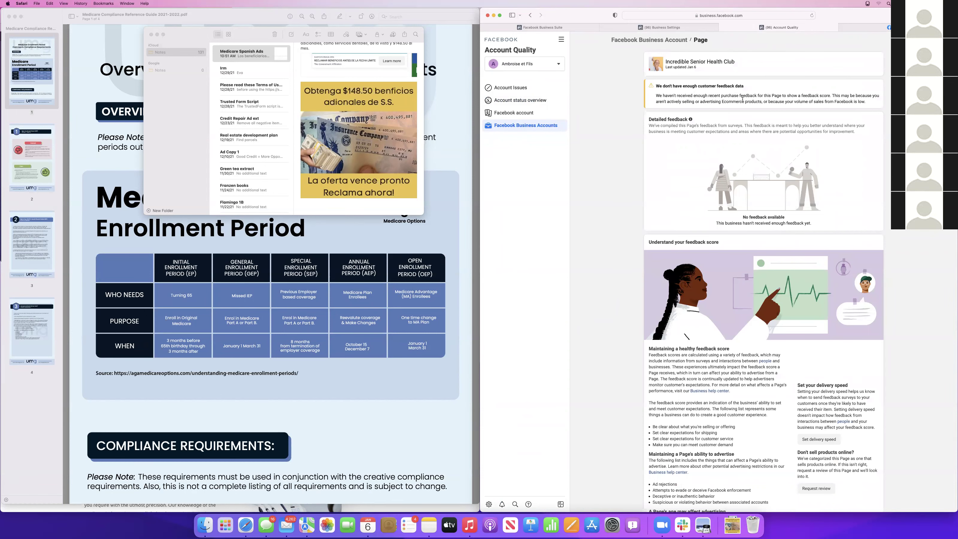
pyautogui.scroll(-5, 858, 113)
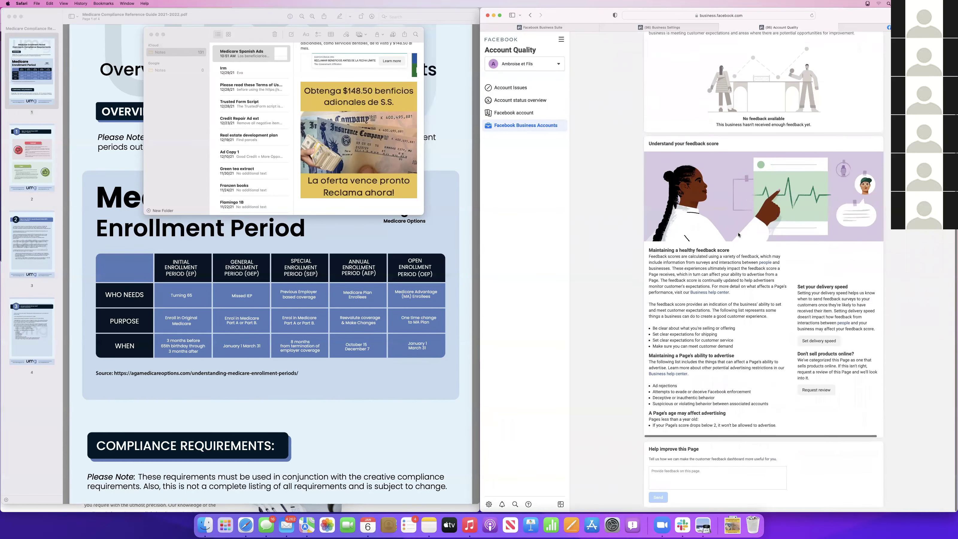
pyautogui.click(510, 88)
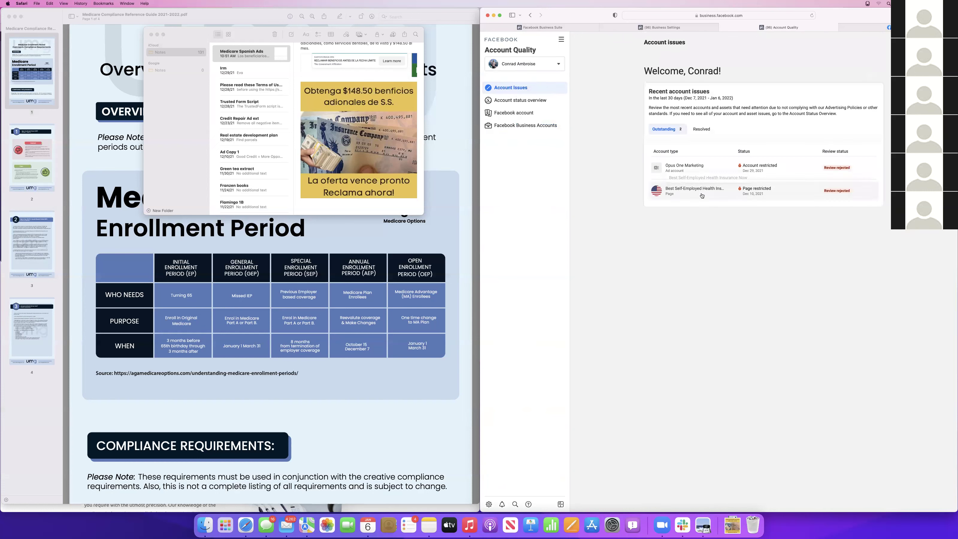
# Switch the Account Quality business account to Ambroise et Fils
pyautogui.click(559, 67)
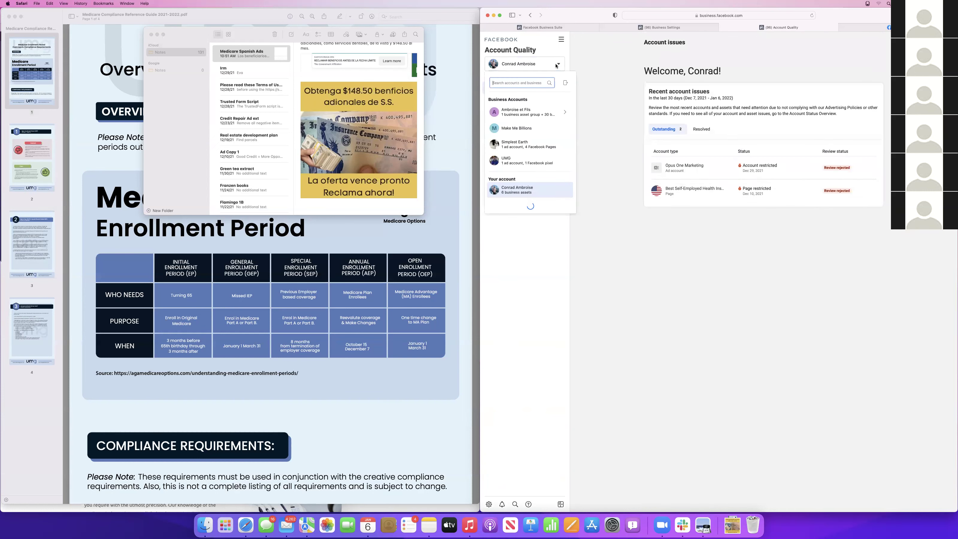
pyautogui.click(515, 112)
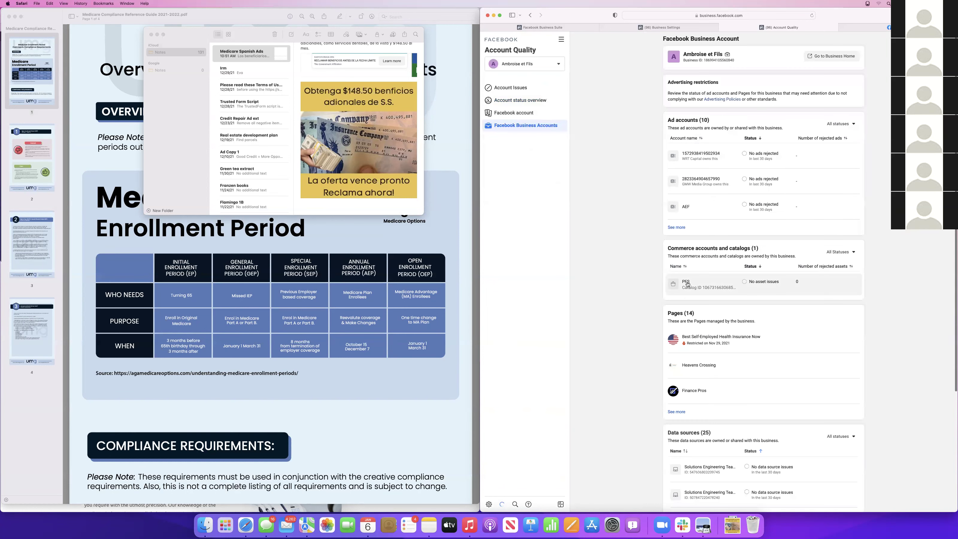
pyautogui.scroll(-2, 682, 396)
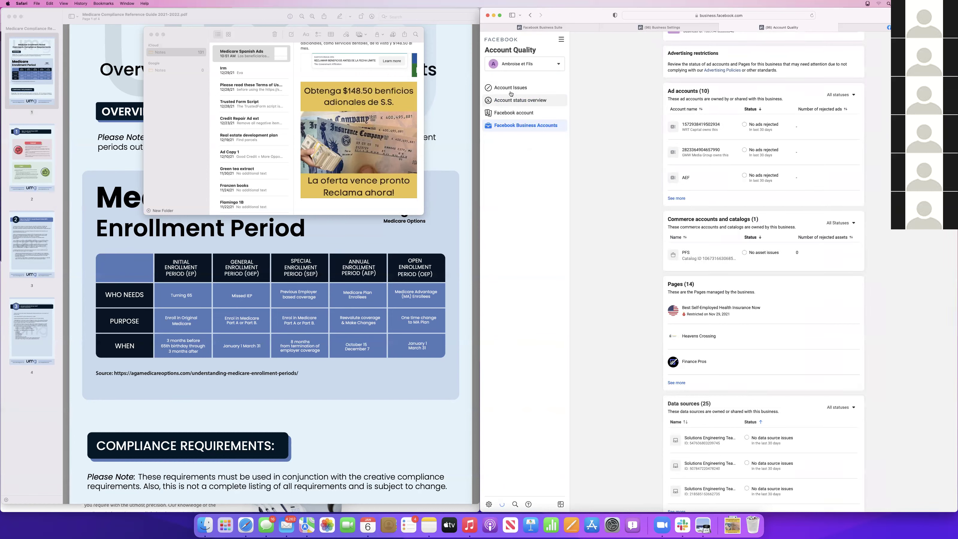
pyautogui.click(510, 87)
pyautogui.click(561, 63)
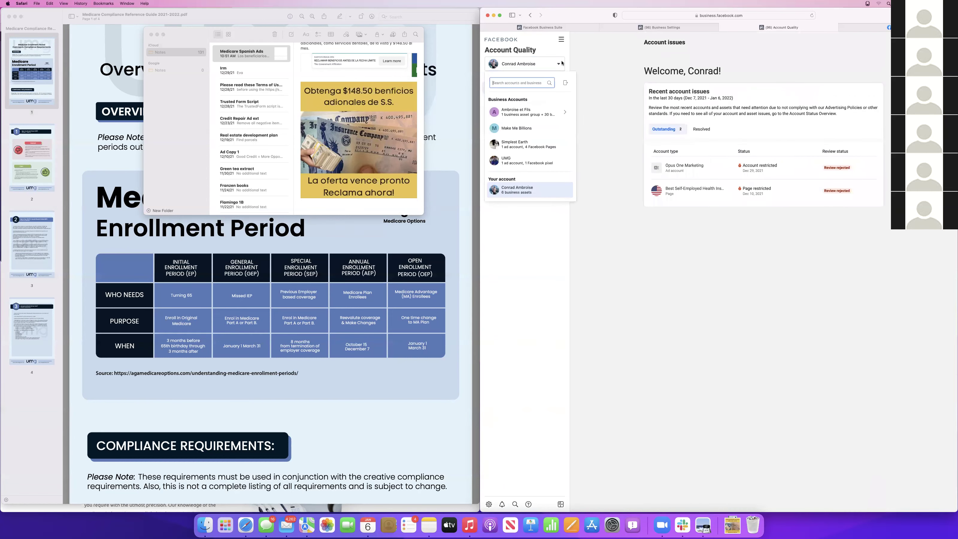
pyautogui.click(528, 112)
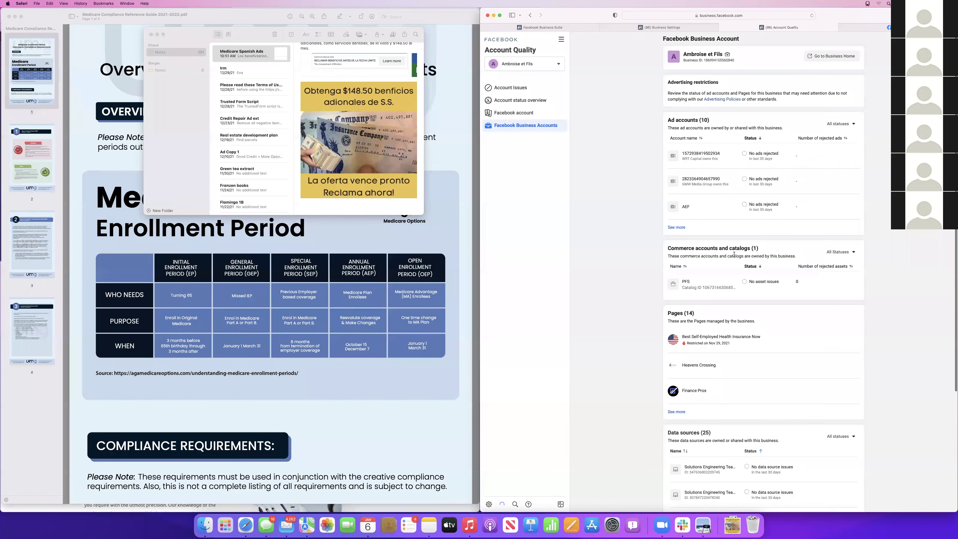
pyautogui.scroll(-3, 734, 255)
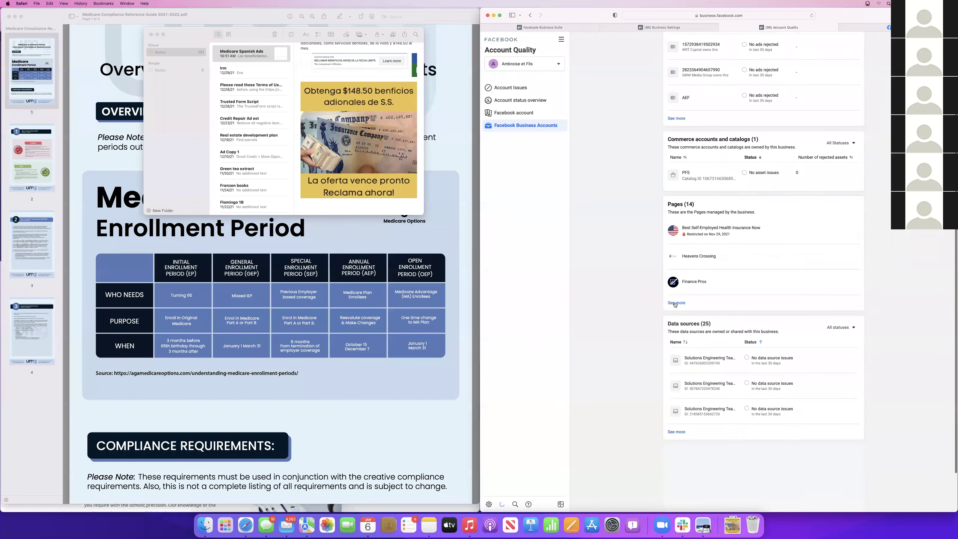
# Review the Ambroise et Fils account details: 10 ad accounts, 14 Pages, 25 data sources
pyautogui.click(699, 358)
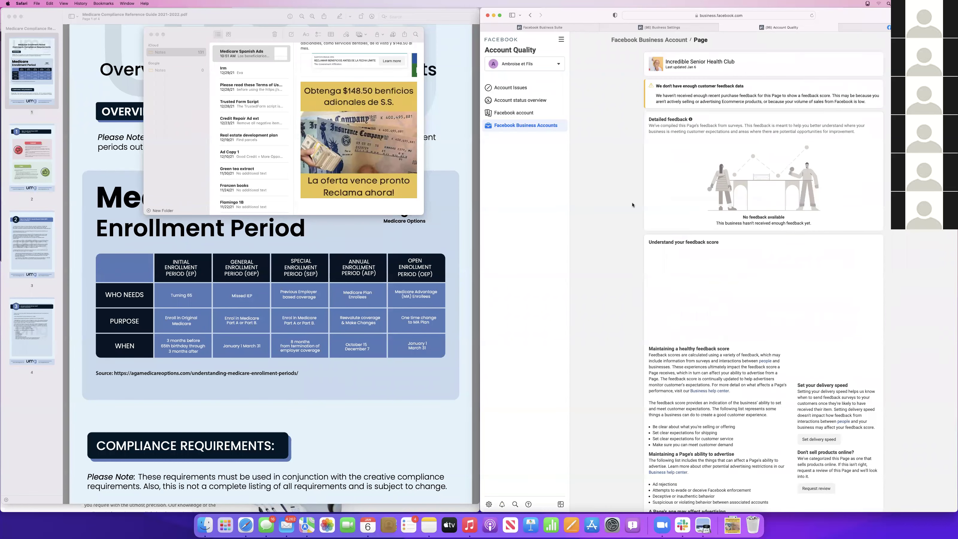
pyautogui.scroll(-3, 656, 261)
pyautogui.scroll(3, 671, 211)
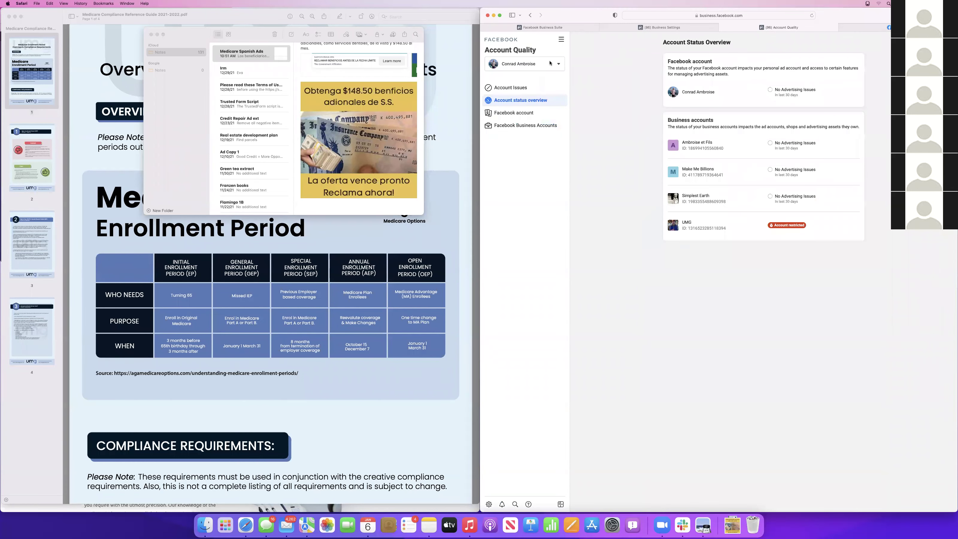
pyautogui.click(783, 153)
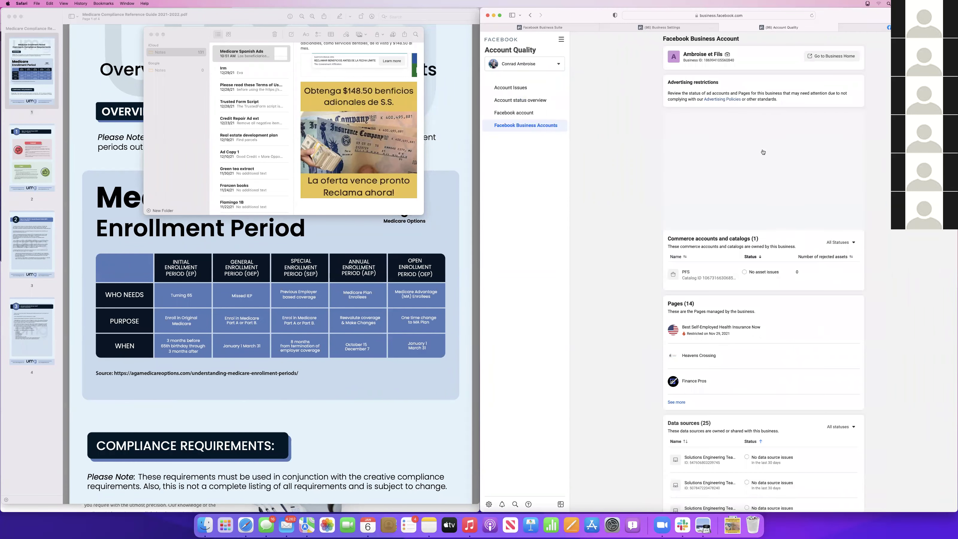
pyautogui.scroll(-5, 656, 334)
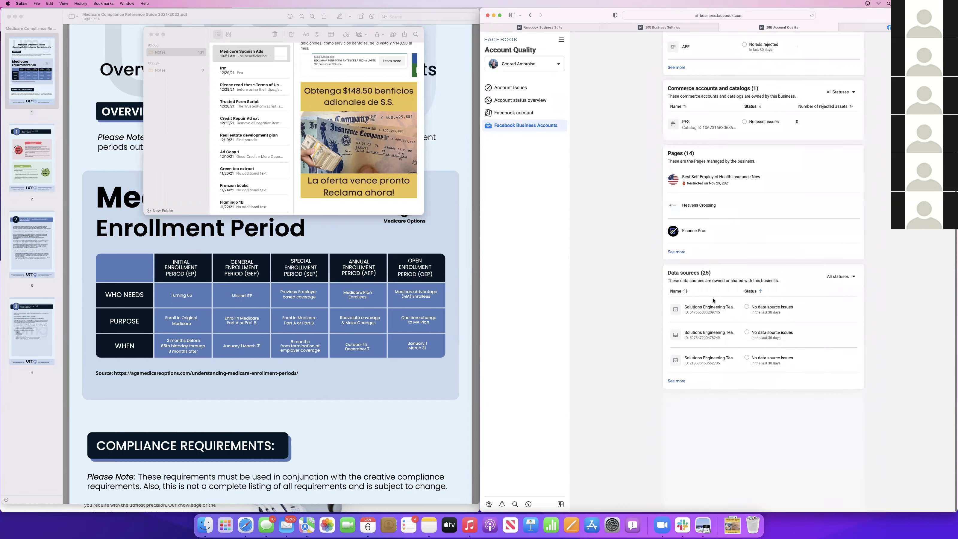
pyautogui.scroll(3, 656, 206)
pyautogui.scroll(1, 655, 206)
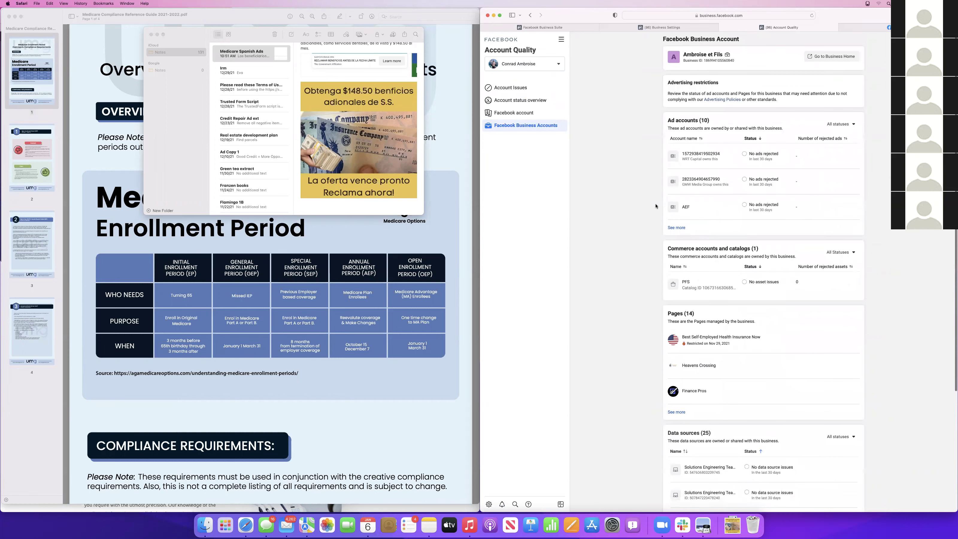
# In Business Suite, switch the managed page to Incredible Senior Health Club
pyautogui.click(662, 28)
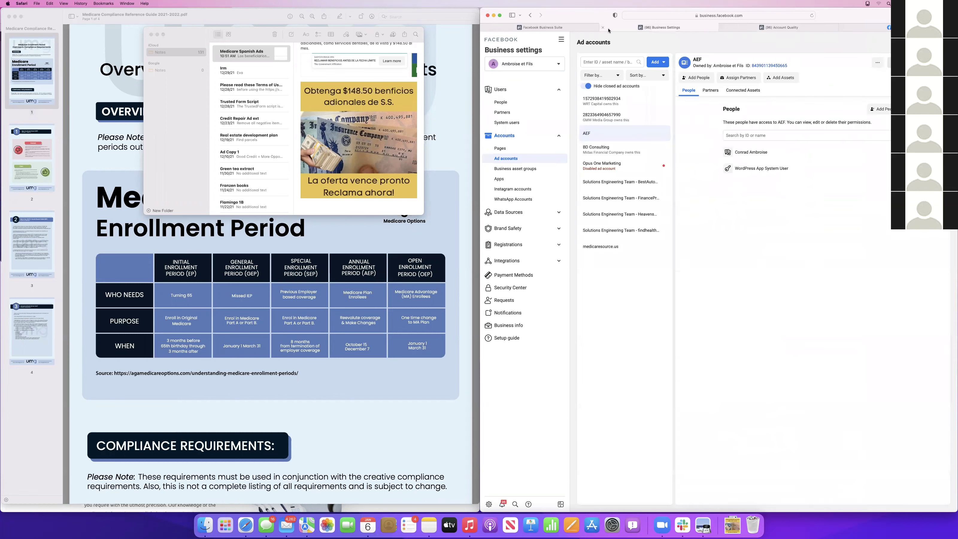
pyautogui.click(536, 27)
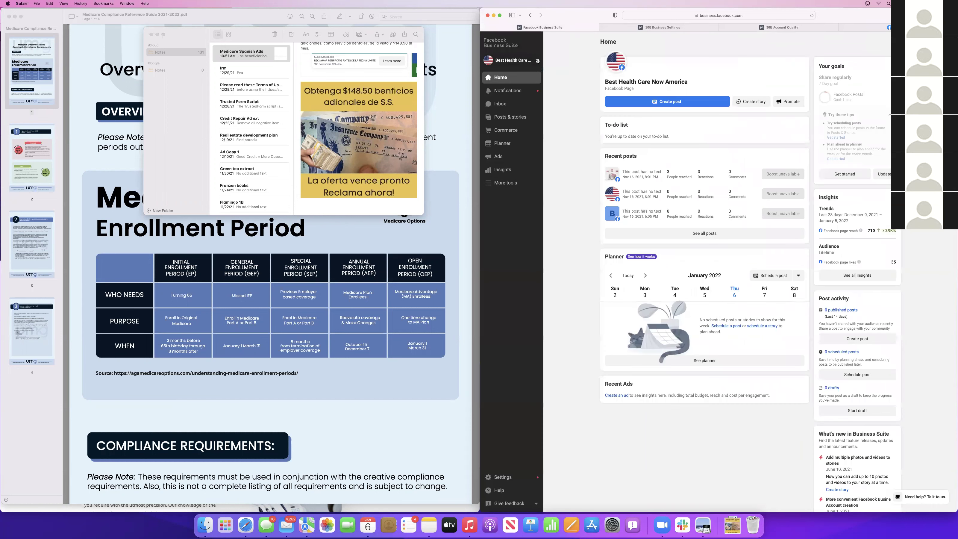
pyautogui.click(537, 61)
pyautogui.scroll(-1, 526, 167)
pyautogui.scroll(-3, 528, 173)
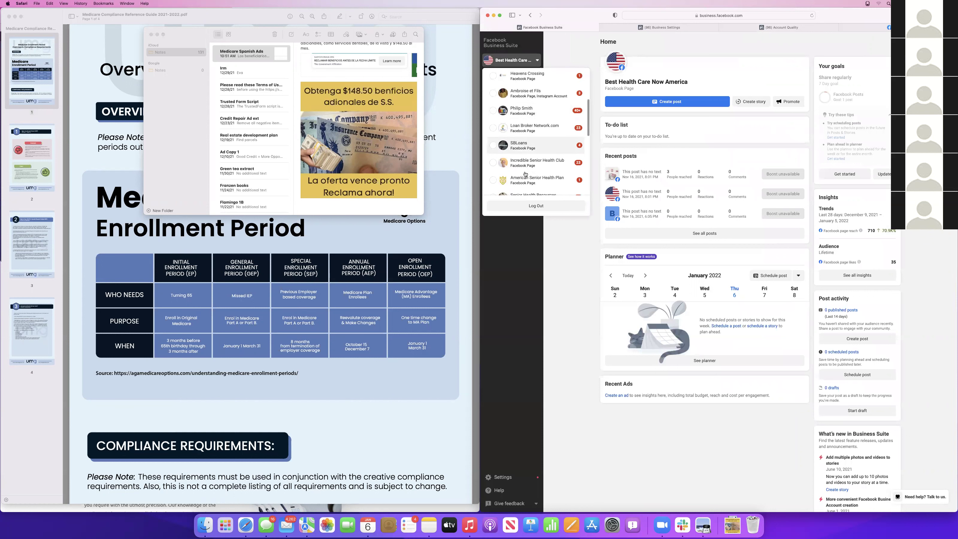
pyautogui.click(534, 170)
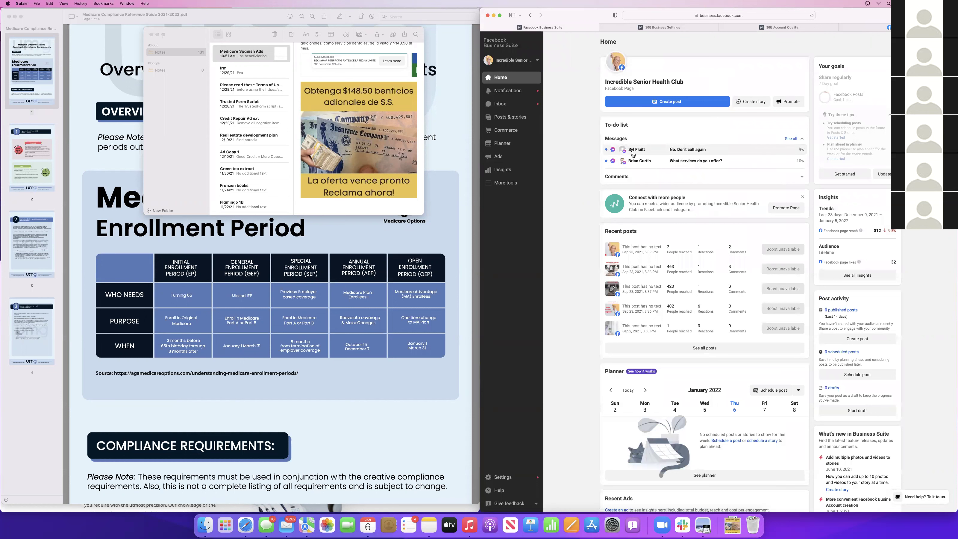
# Glance at the page's notifications, then open all comments in the Inbox
pyautogui.scroll(-5, 608, 177)
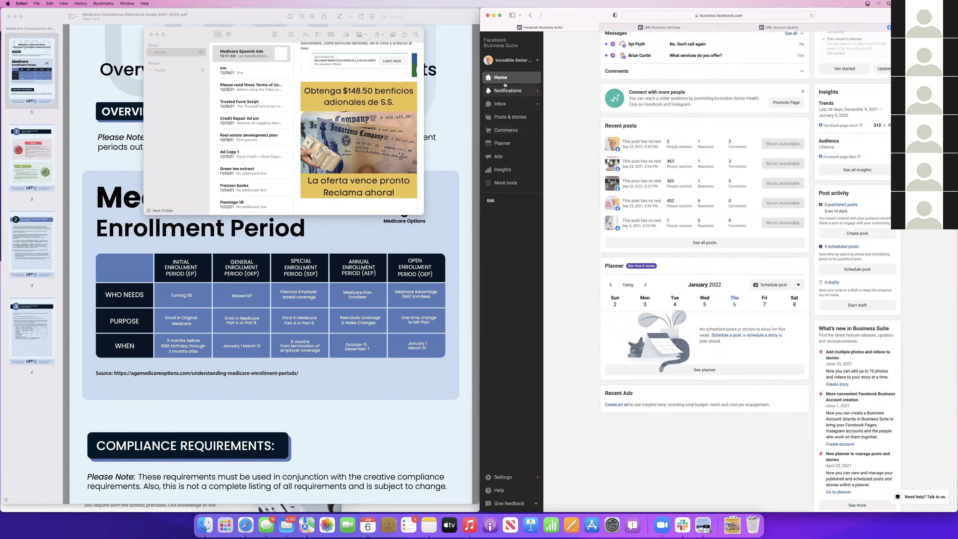
pyautogui.click(504, 95)
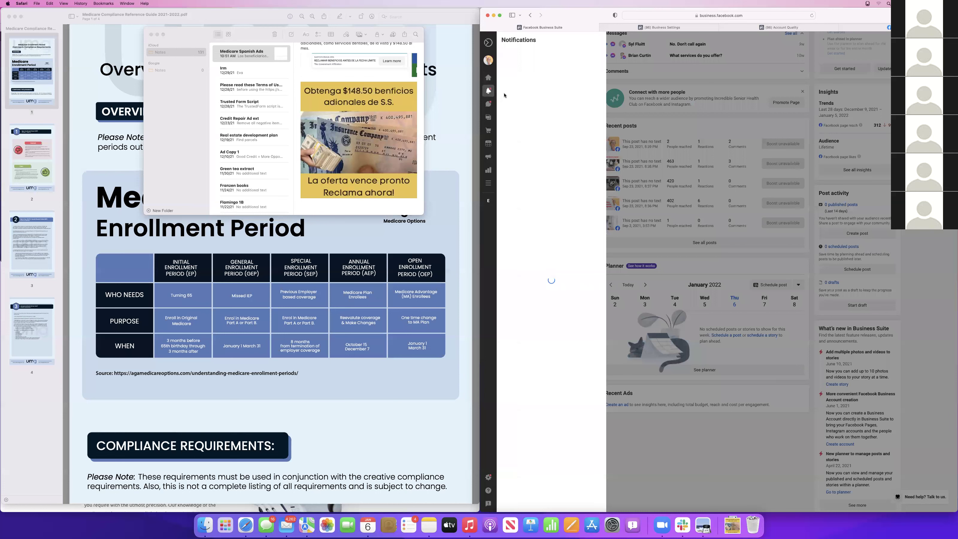
pyautogui.click(740, 74)
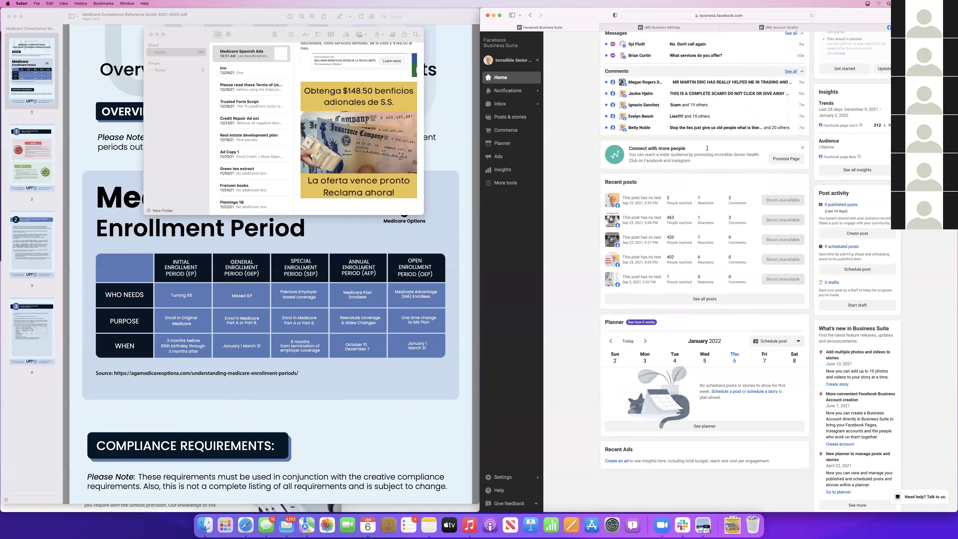
pyautogui.scroll(1, 713, 172)
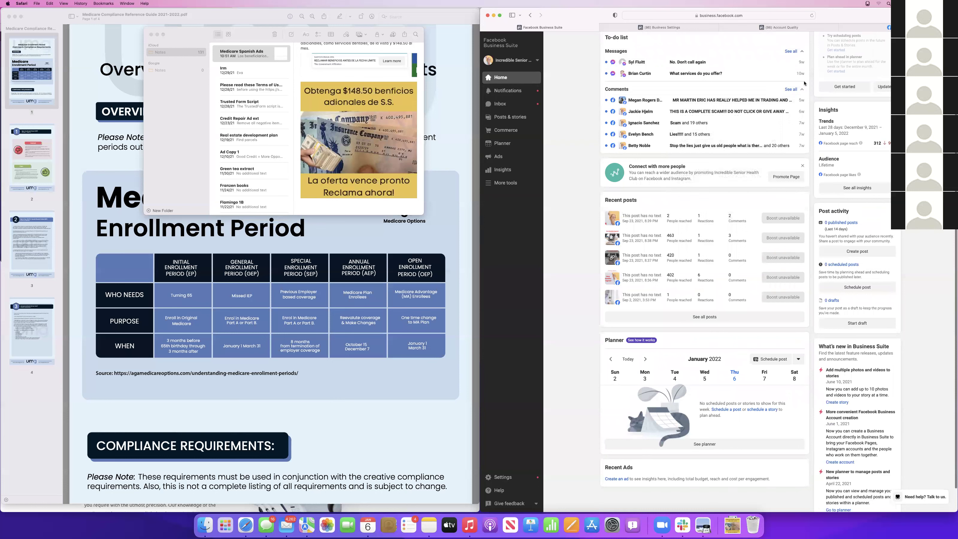
pyautogui.click(791, 90)
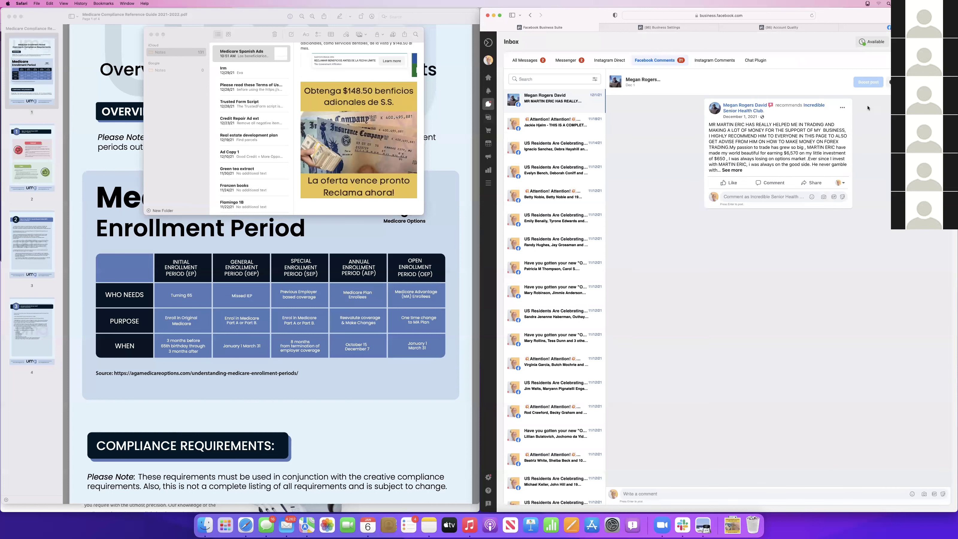
# Expand the full text of the forex-trading recommendation comment
pyautogui.click(845, 107)
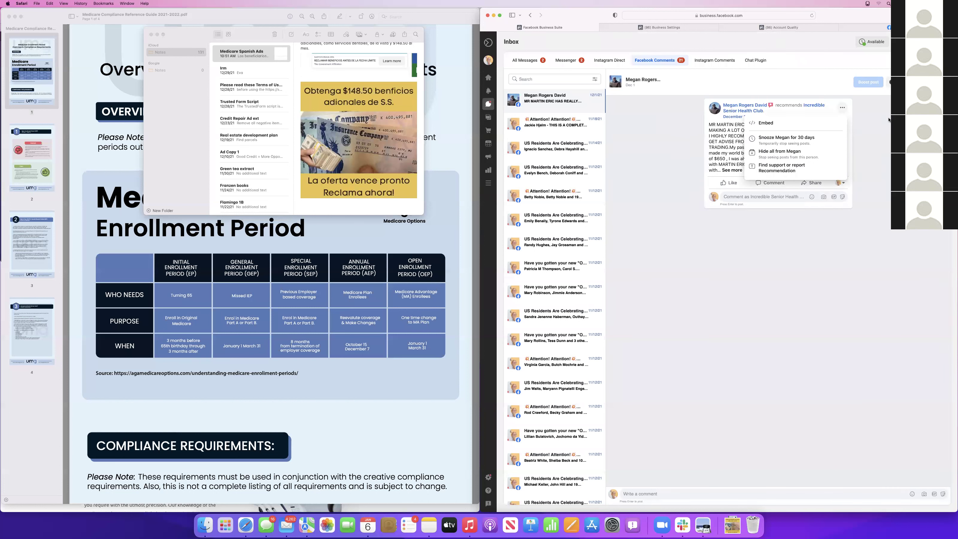
pyautogui.press('Escape')
pyautogui.click(726, 170)
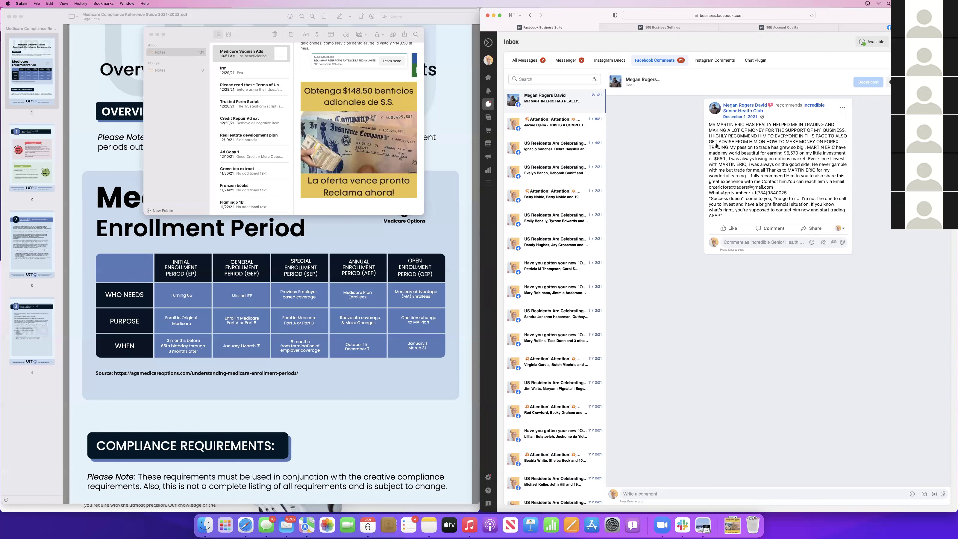
pyautogui.scroll(1, 564, 159)
# On the Medicare Part A and Part B Enrollees post, reveal the hidden scam comment and delete it
pyautogui.click(555, 122)
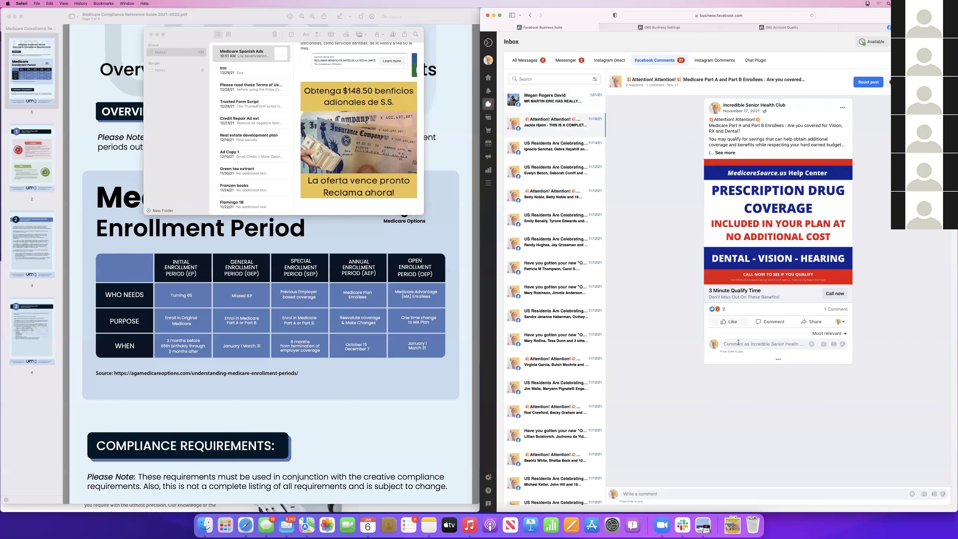
pyautogui.click(845, 333)
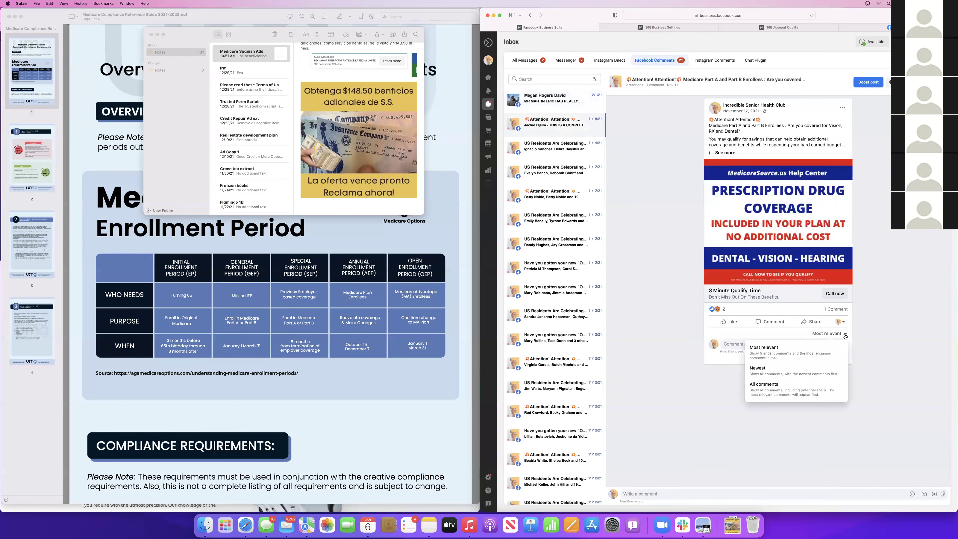
pyautogui.click(836, 310)
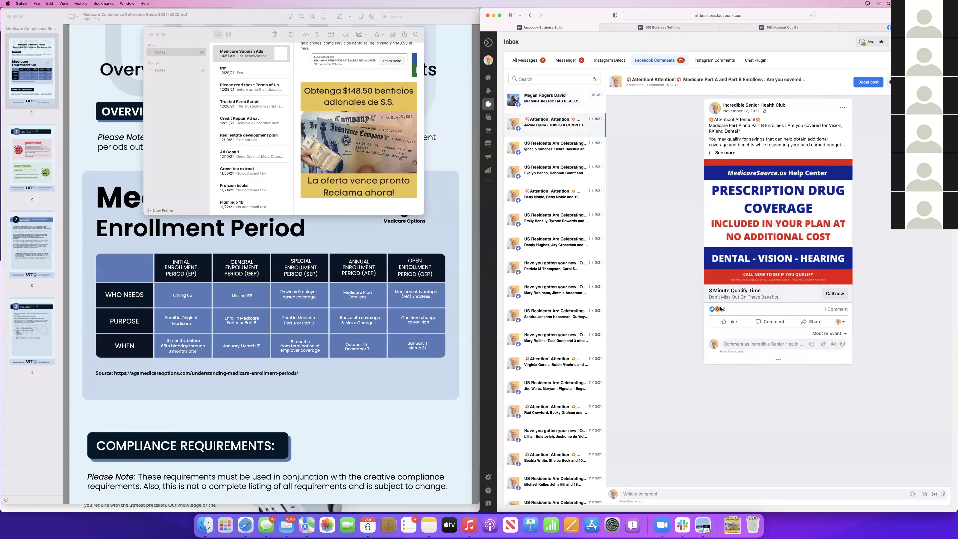
pyautogui.moveTo(718, 310)
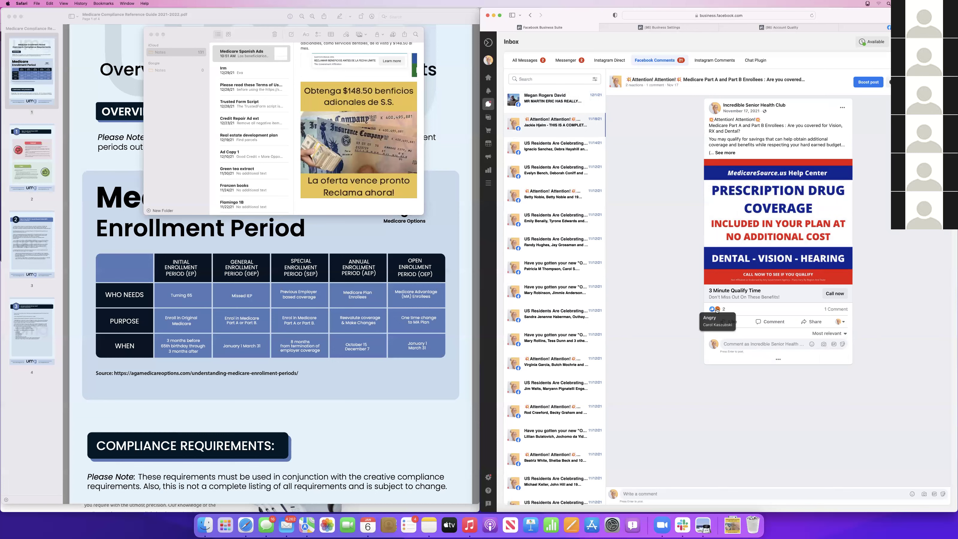
pyautogui.click(778, 361)
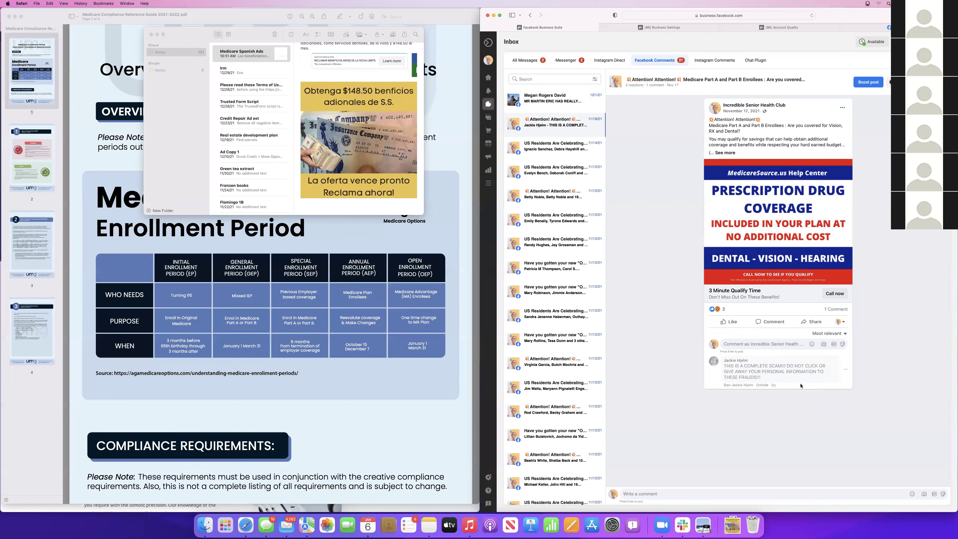
pyautogui.click(846, 371)
pyautogui.click(815, 385)
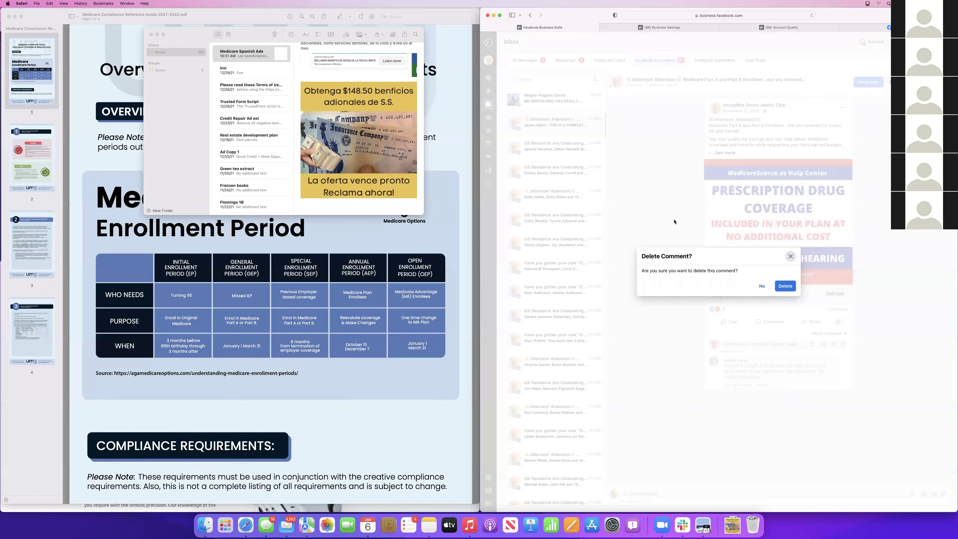
pyautogui.click(784, 286)
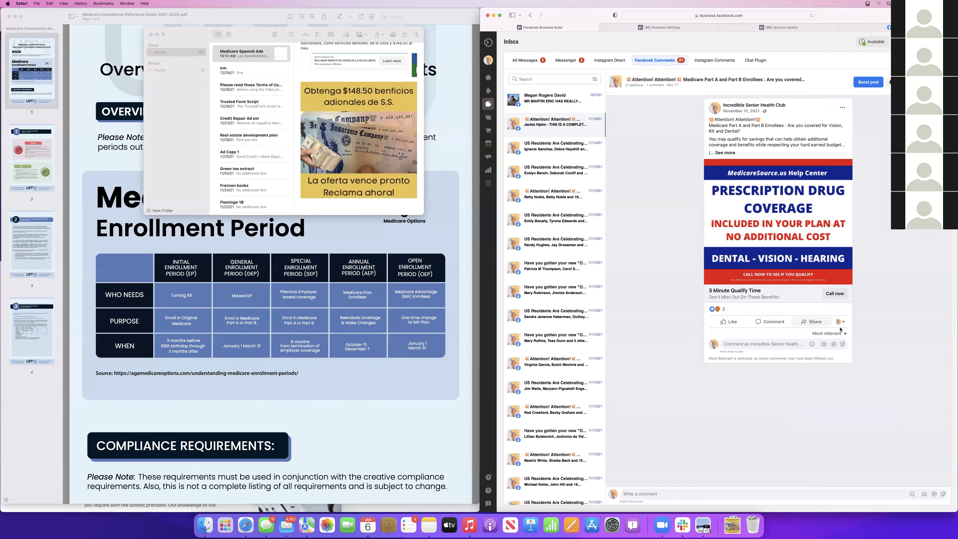
pyautogui.click(543, 145)
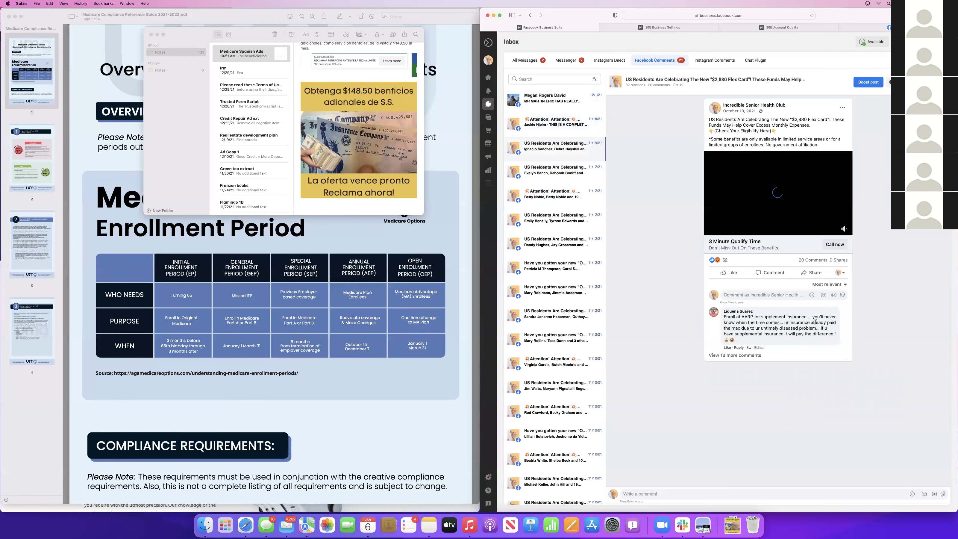
# Load and read the extra 18 and 28 comments on the two Flex Card posts
pyautogui.click(745, 355)
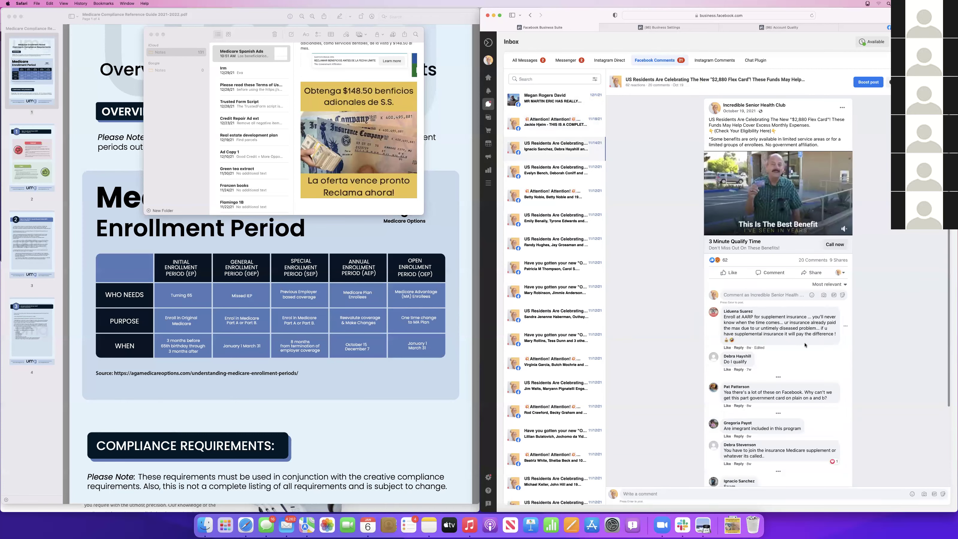
pyautogui.scroll(-1, 804, 345)
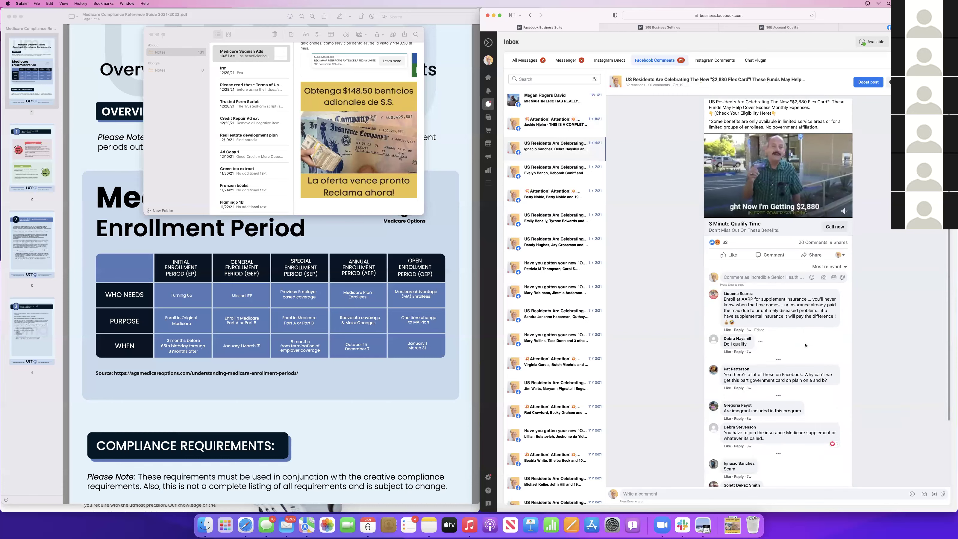
pyautogui.scroll(-3, 804, 345)
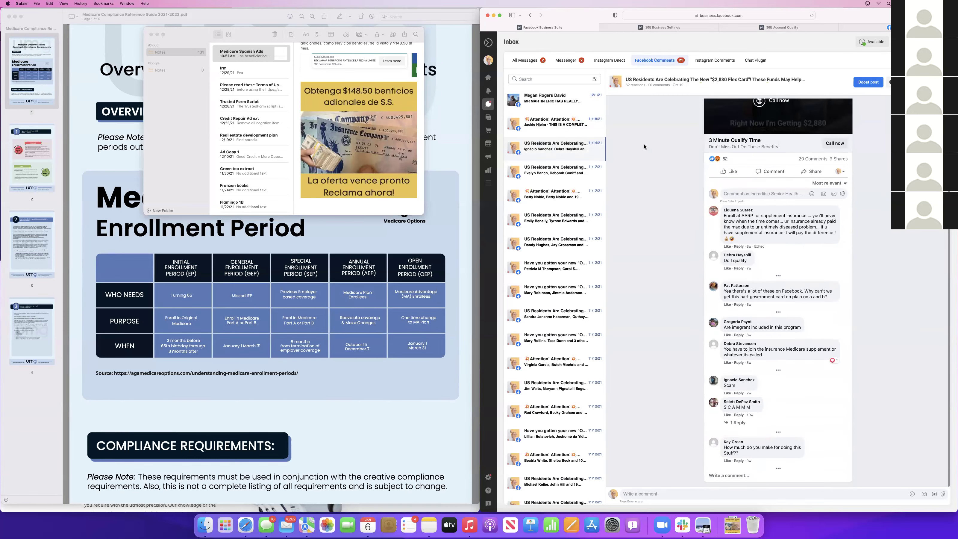
pyautogui.click(552, 174)
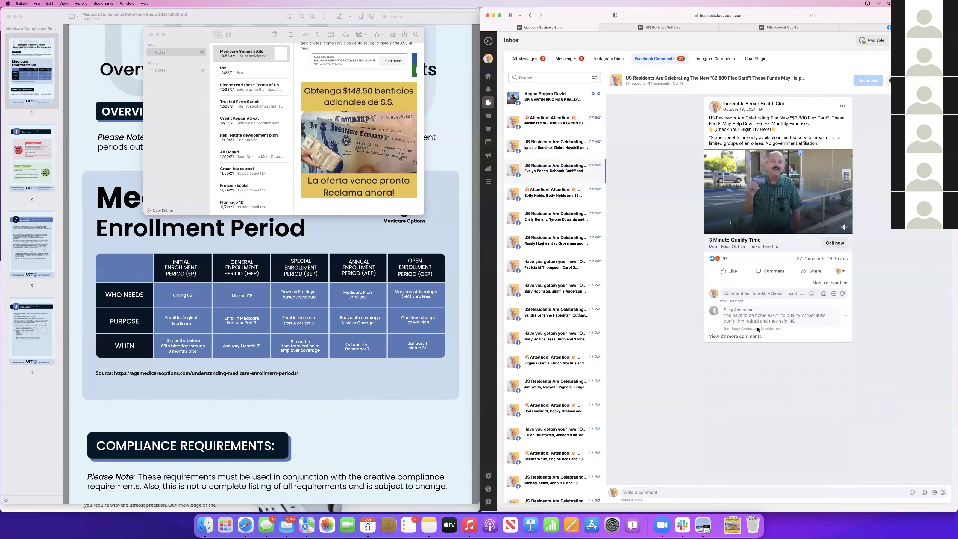
pyautogui.click(739, 337)
pyautogui.scroll(-3, 779, 331)
pyautogui.scroll(-4, 779, 331)
pyautogui.scroll(6, 778, 331)
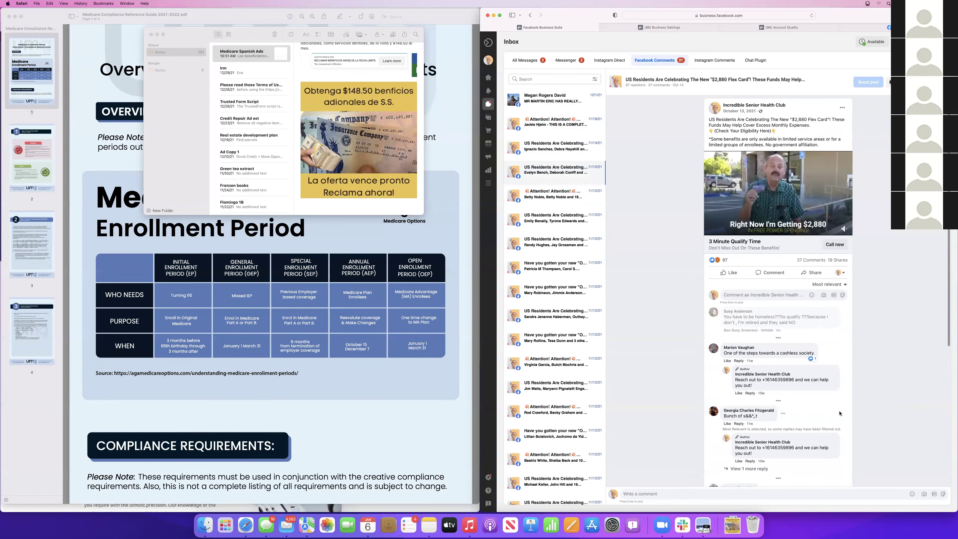
# Reopen the Medicare Part A and Part B post and review the All and Messenger inbox views
pyautogui.click(540, 193)
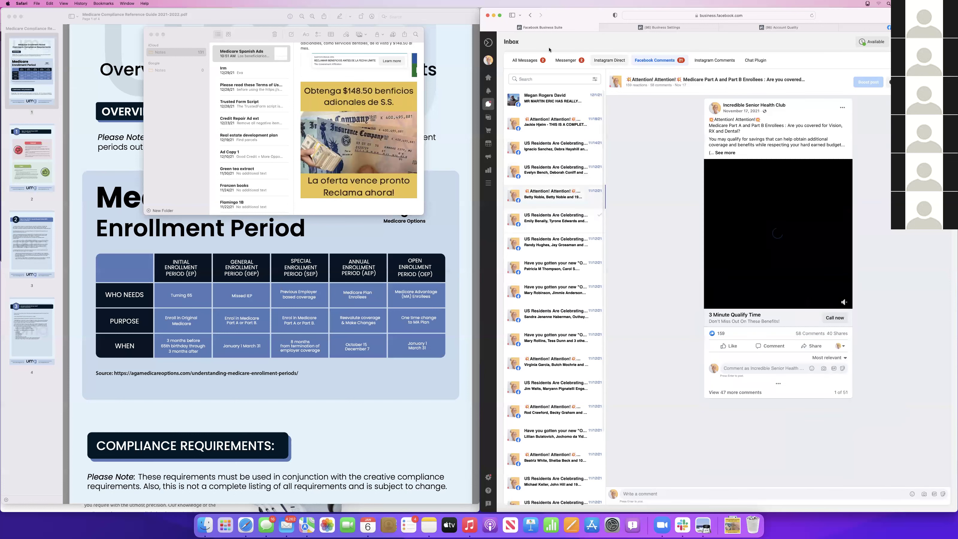
pyautogui.click(528, 60)
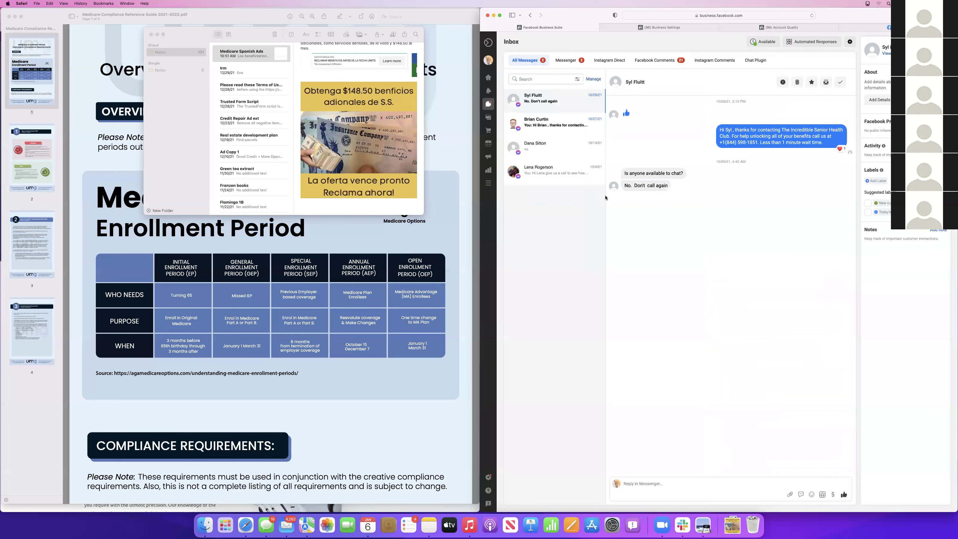
pyautogui.click(567, 60)
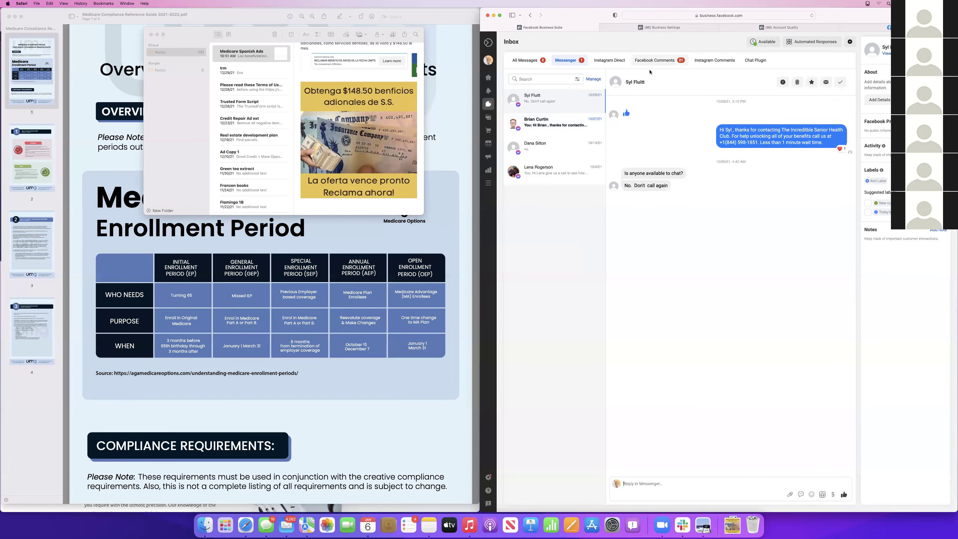
pyautogui.click(657, 61)
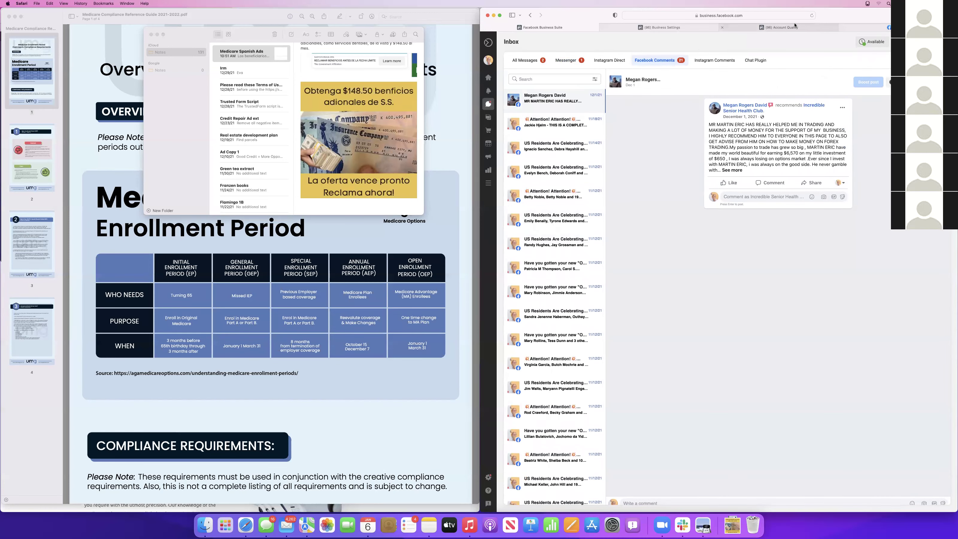
# Go from Account Quality through All tools to the Ads Manager campaigns
pyautogui.click(726, 29)
pyautogui.click(560, 39)
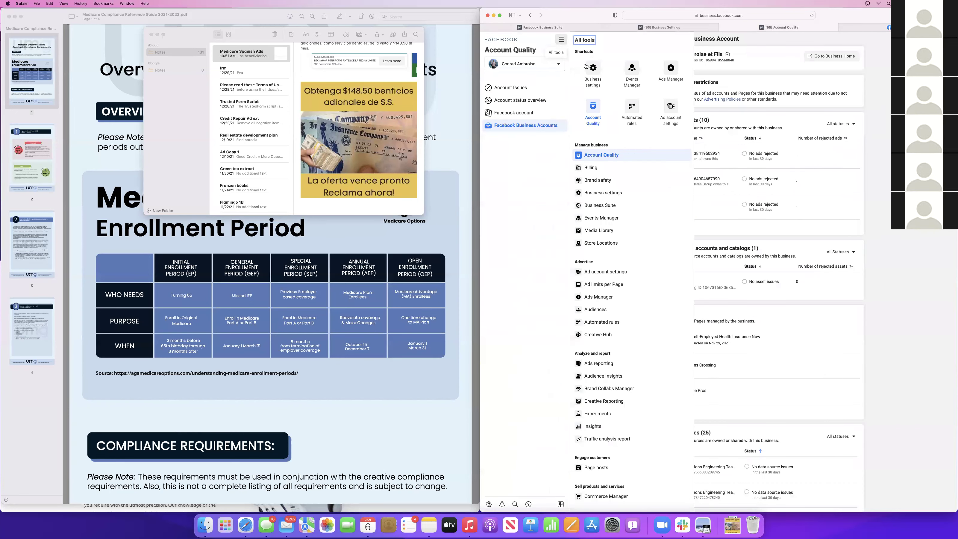
pyautogui.click(671, 69)
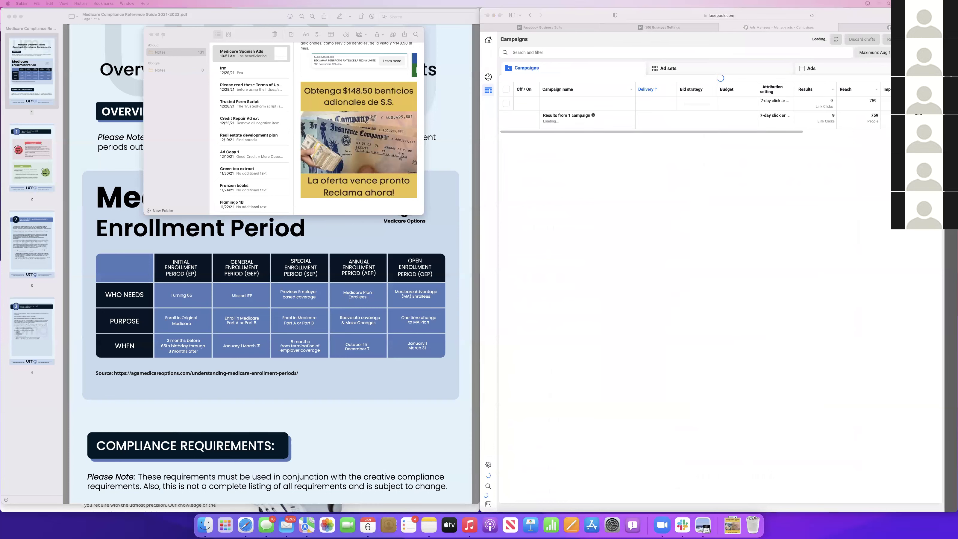
# Open unikmediagroup.com in a new tab and log in to the call-tracking dashboard
pyautogui.press('super+t')
pyautogui.write('u')
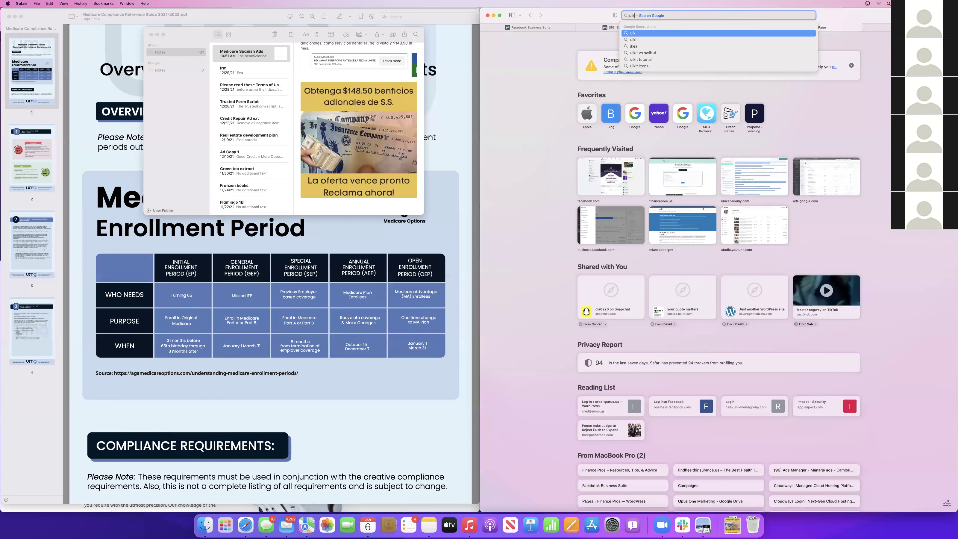
pyautogui.write('nikmediagroup.com')
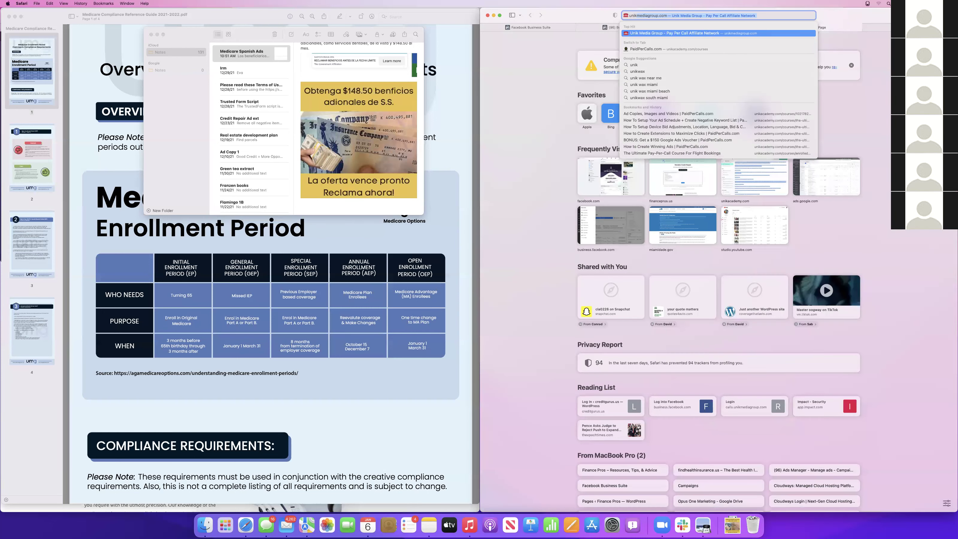
pyautogui.press('Return')
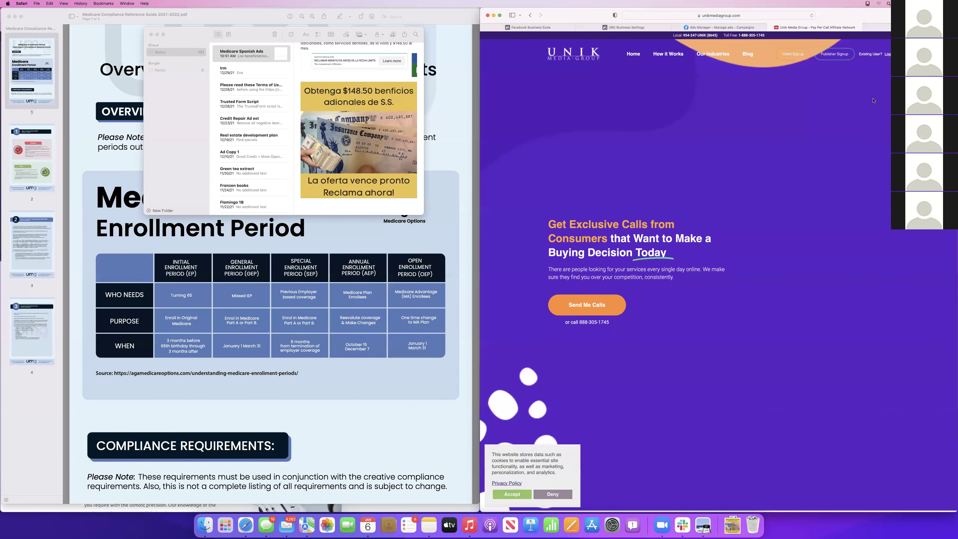
pyautogui.click(886, 56)
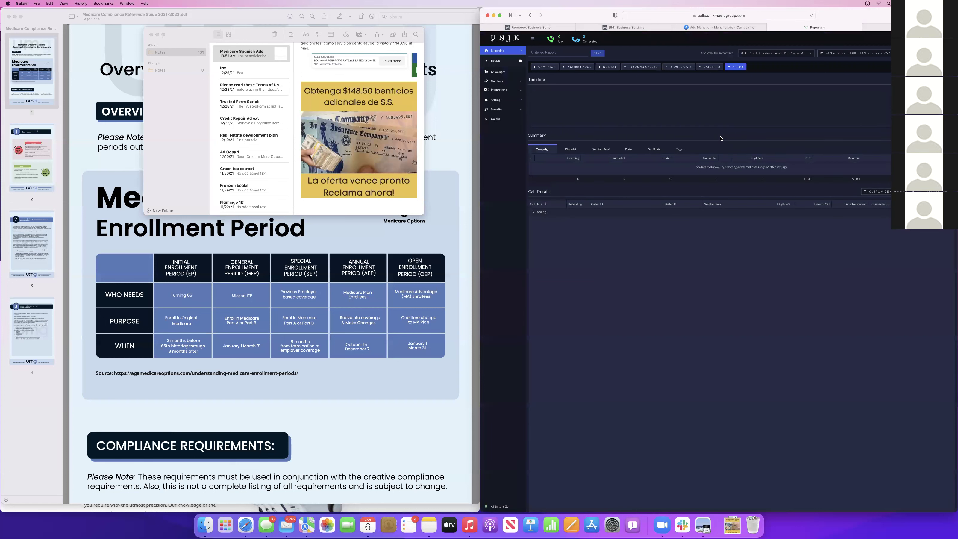
# Open the Medicare | Inbound campaign's settings from the Campaigns list
pyautogui.click(886, 55)
pyautogui.click(797, 81)
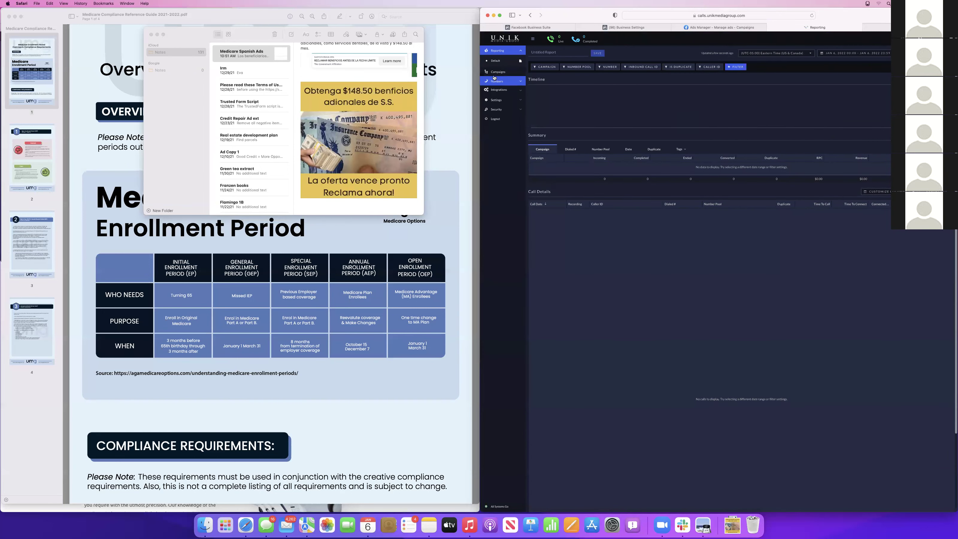
pyautogui.click(498, 71)
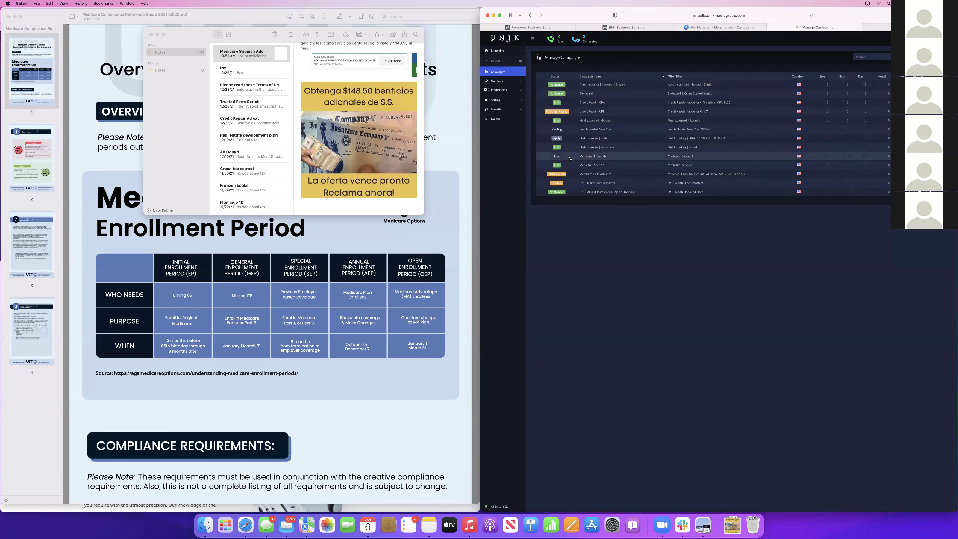
pyautogui.click(593, 157)
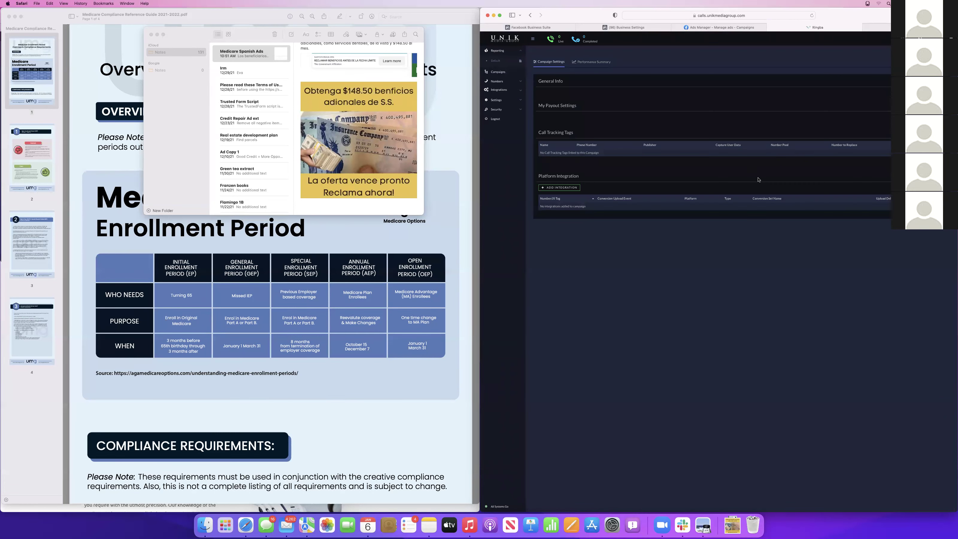
pyautogui.scroll(-3, 755, 421)
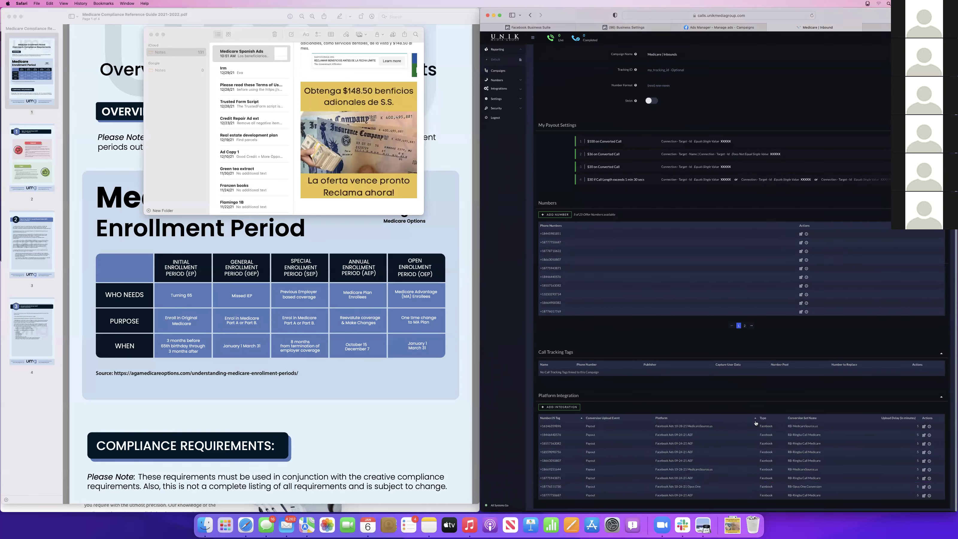
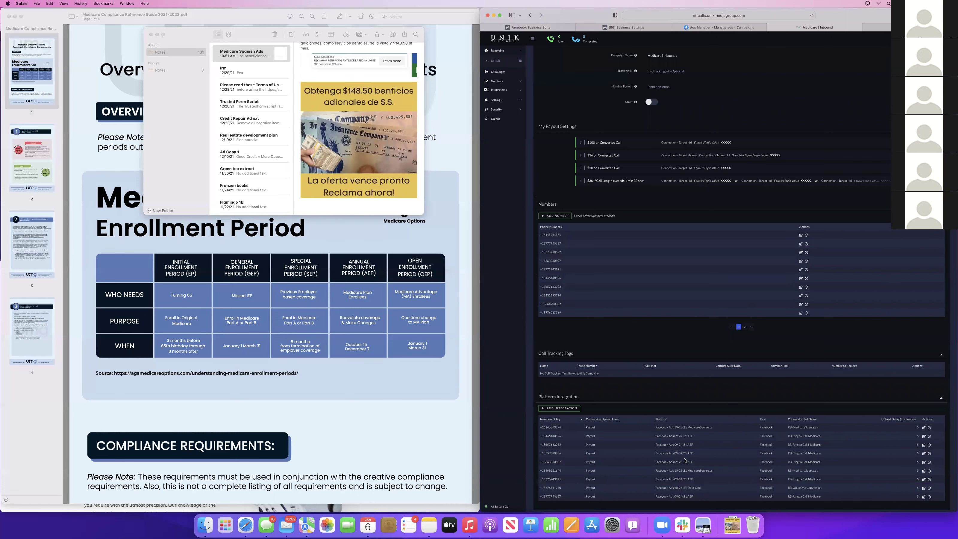
# Show the second page of the campaign's tracking phone numbers
pyautogui.scroll(-1, 668, 325)
pyautogui.scroll(1, 625, 300)
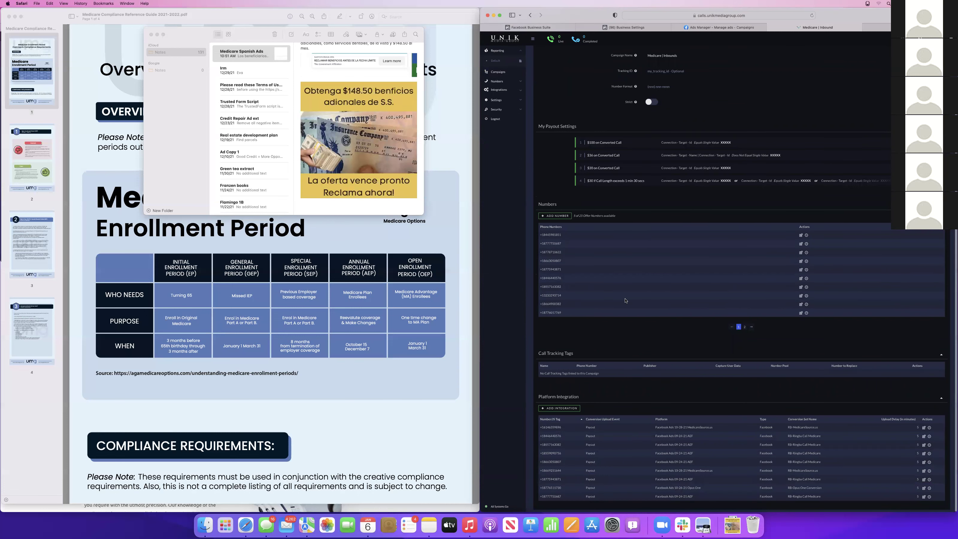
pyautogui.click(747, 328)
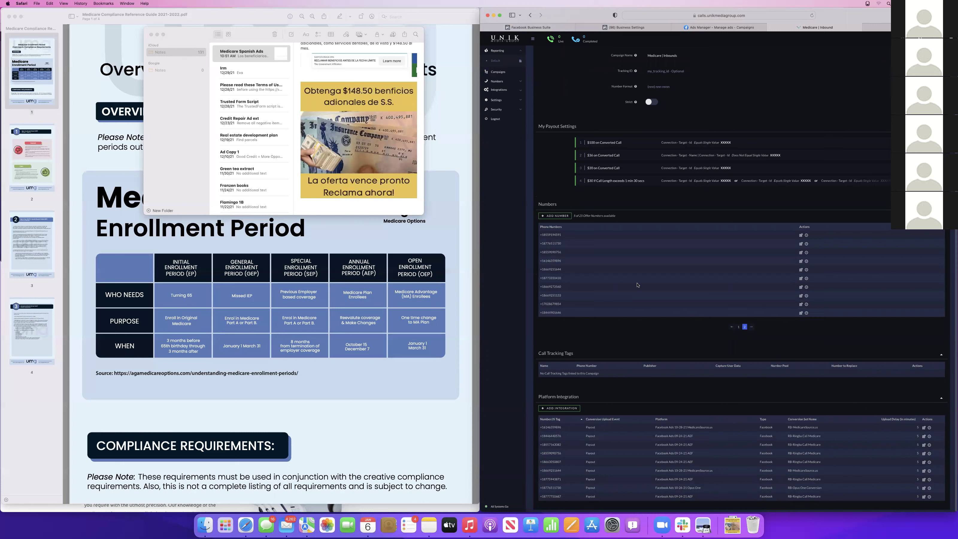
pyautogui.scroll(4, 777, 189)
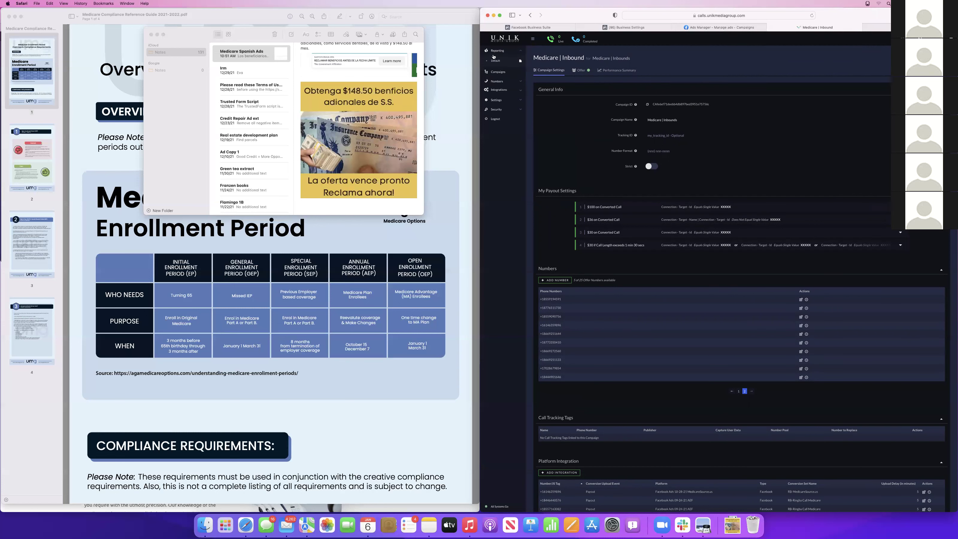
# Open the Medicare | Spanish campaign's settings, then move to Facebook Ads Manager
pyautogui.click(498, 71)
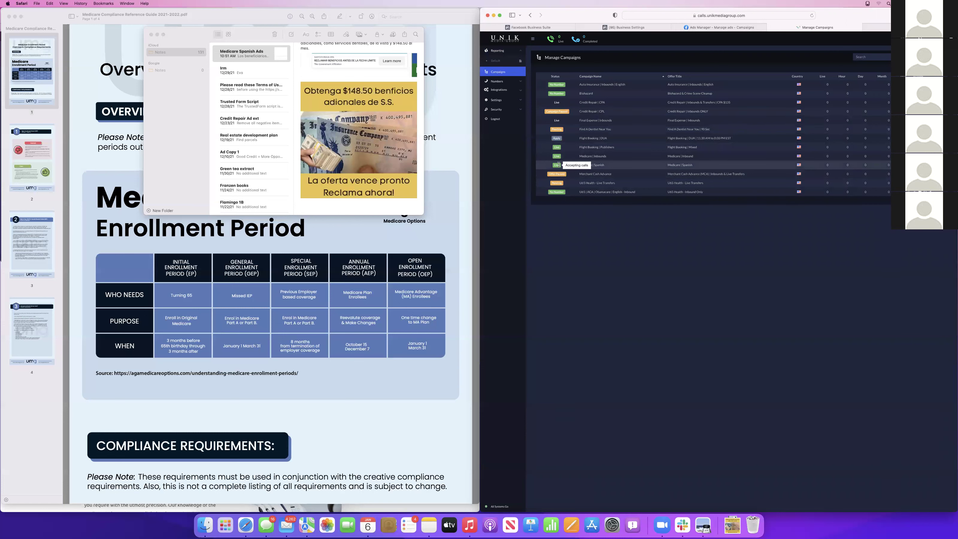
pyautogui.click(596, 165)
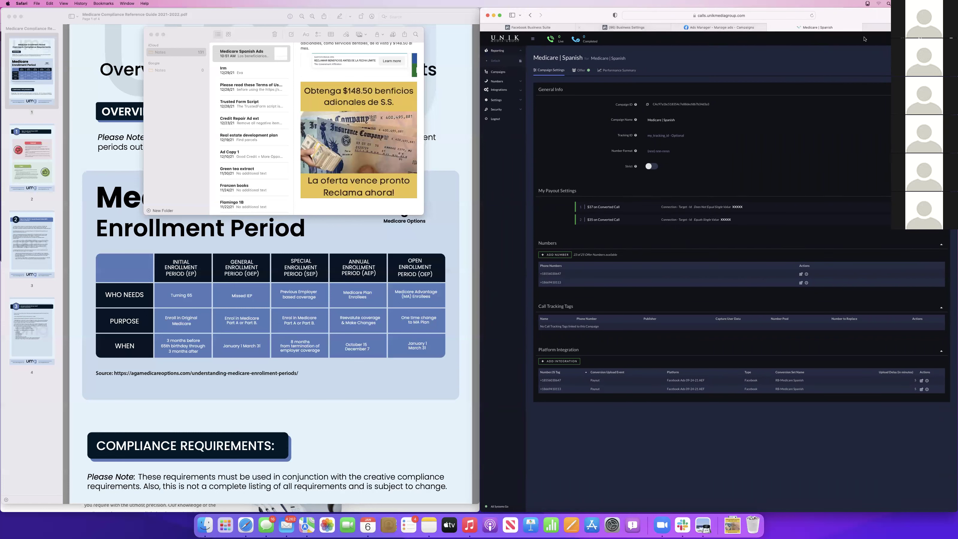
pyautogui.click(718, 28)
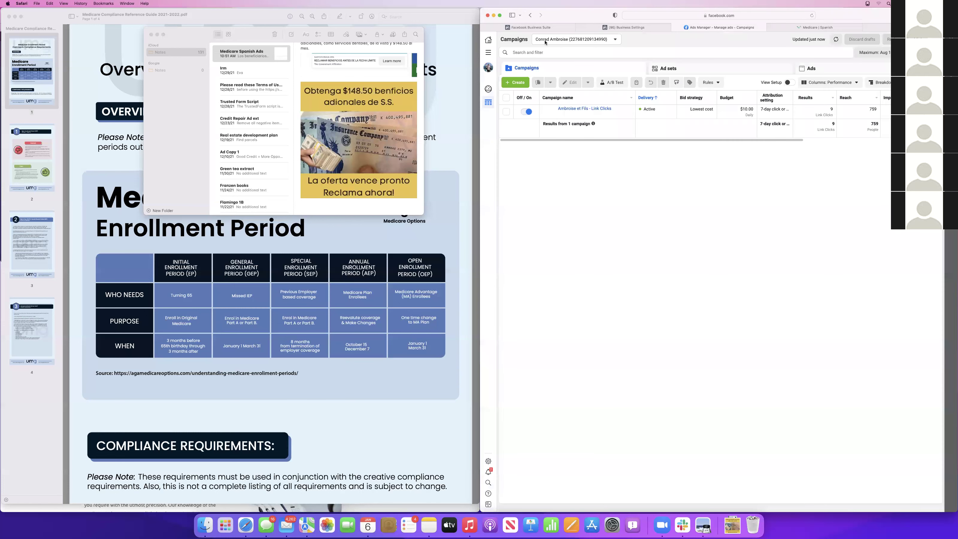
# Switch to the Medicare ad account and sort its campaigns by cost per result
pyautogui.click(585, 39)
pyautogui.click(569, 100)
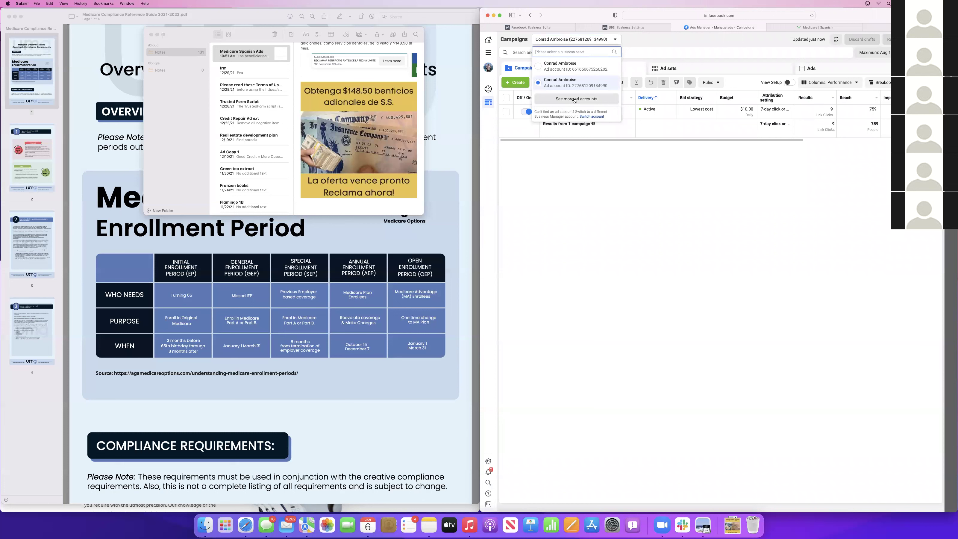
pyautogui.click(562, 85)
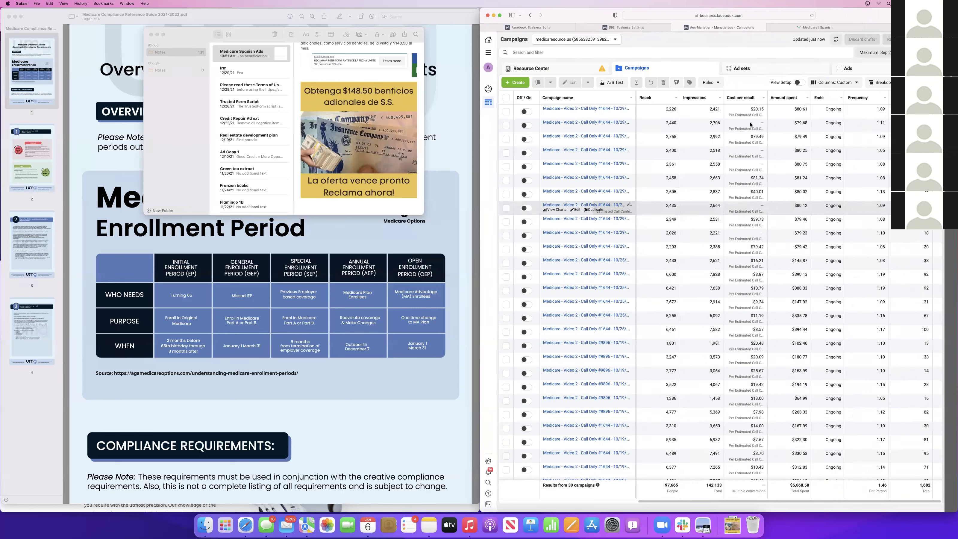
pyautogui.click(755, 99)
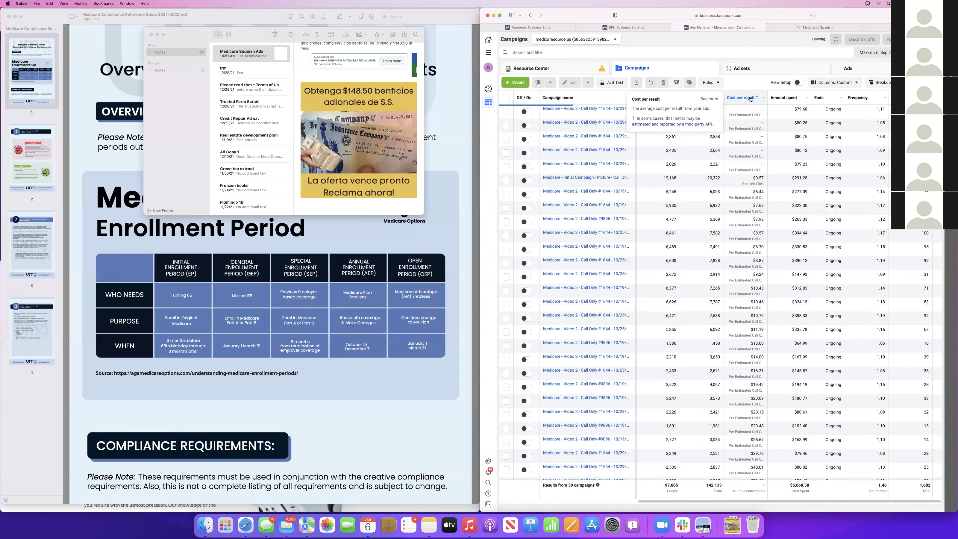
pyautogui.hscroll(-2, 755, 276)
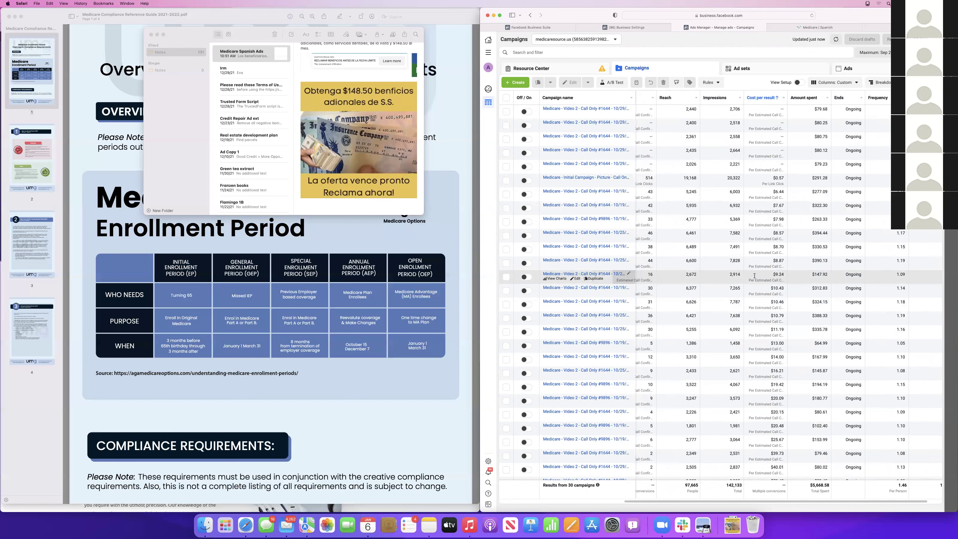
pyautogui.hscroll(-2, 755, 276)
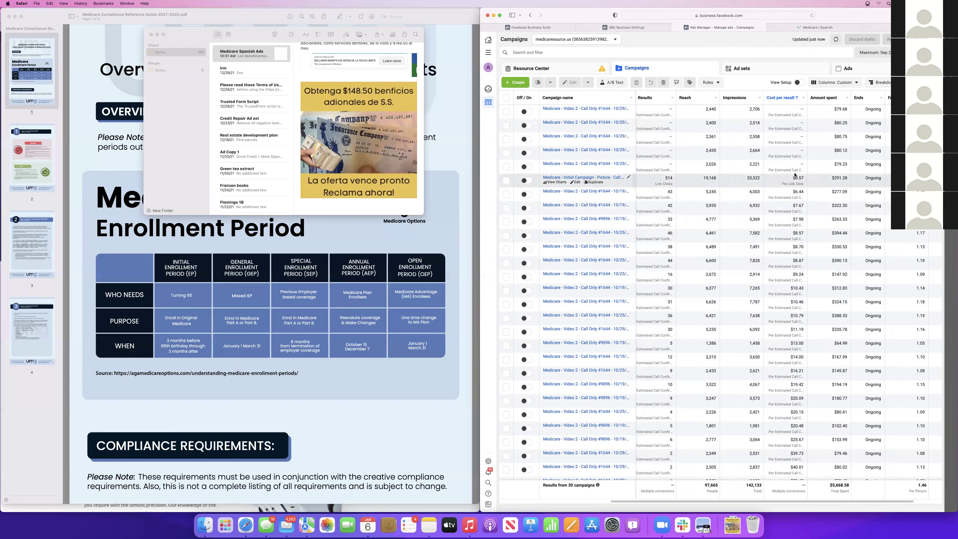
pyautogui.hscroll(-4, 697, 196)
pyautogui.hscroll(-4, 697, 195)
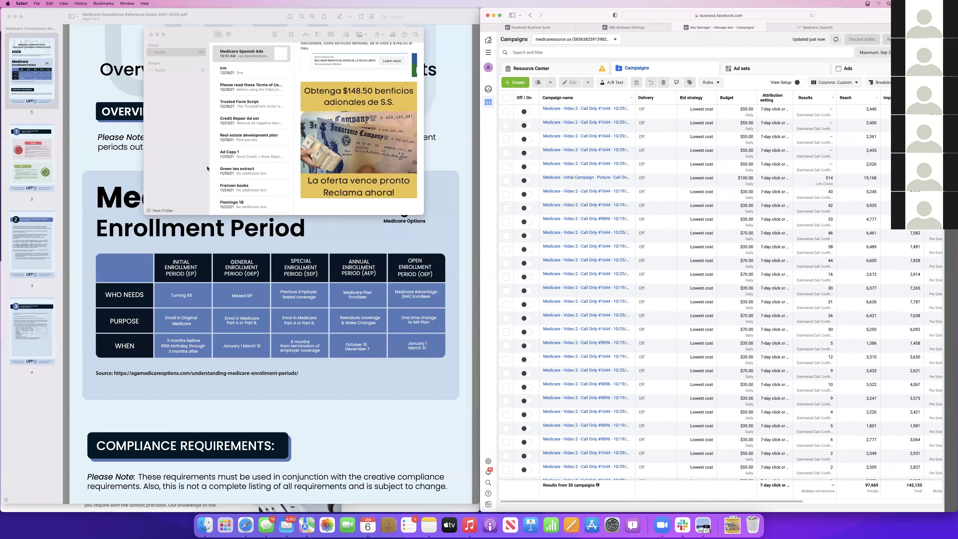
# Start a new Lead generation campaign and reveal its optional name fields
pyautogui.click(517, 80)
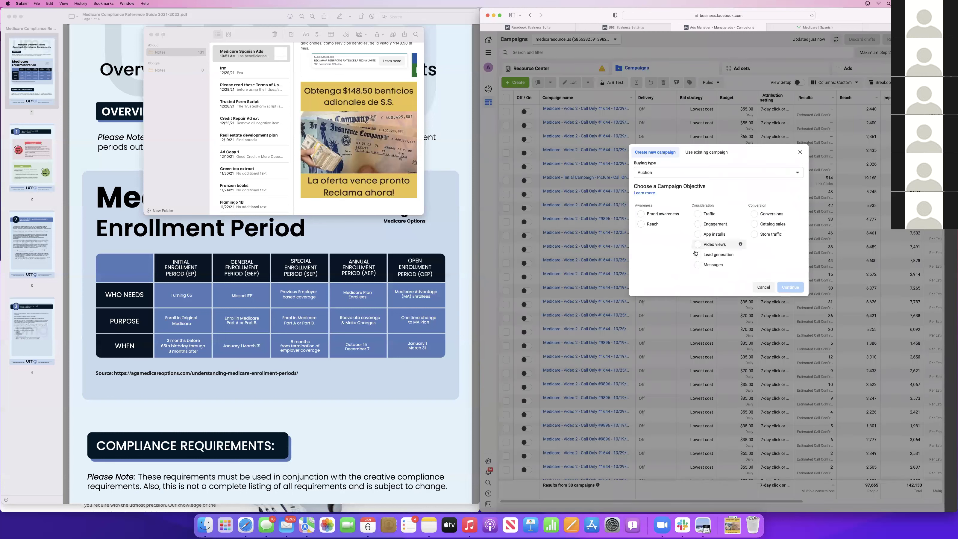
pyautogui.click(716, 254)
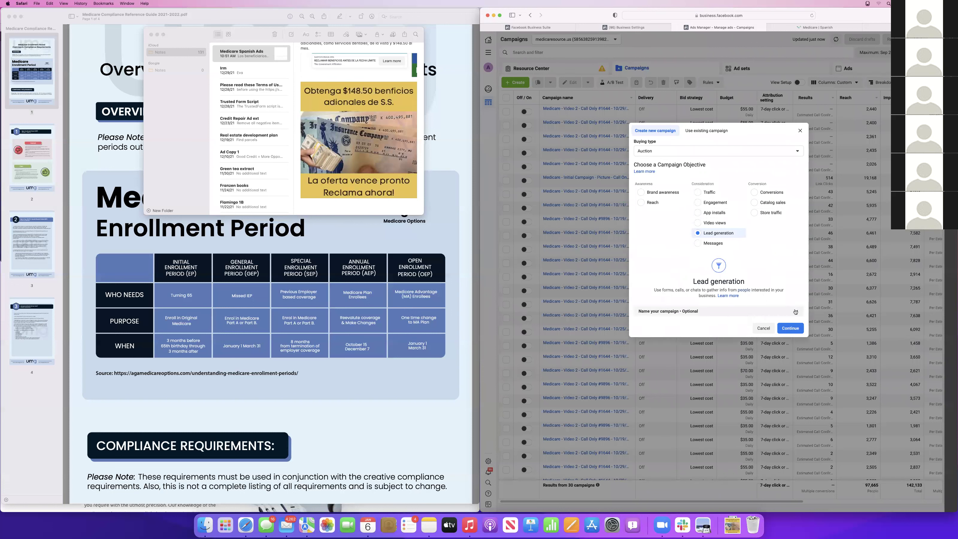
pyautogui.click(796, 311)
pyautogui.click(673, 307)
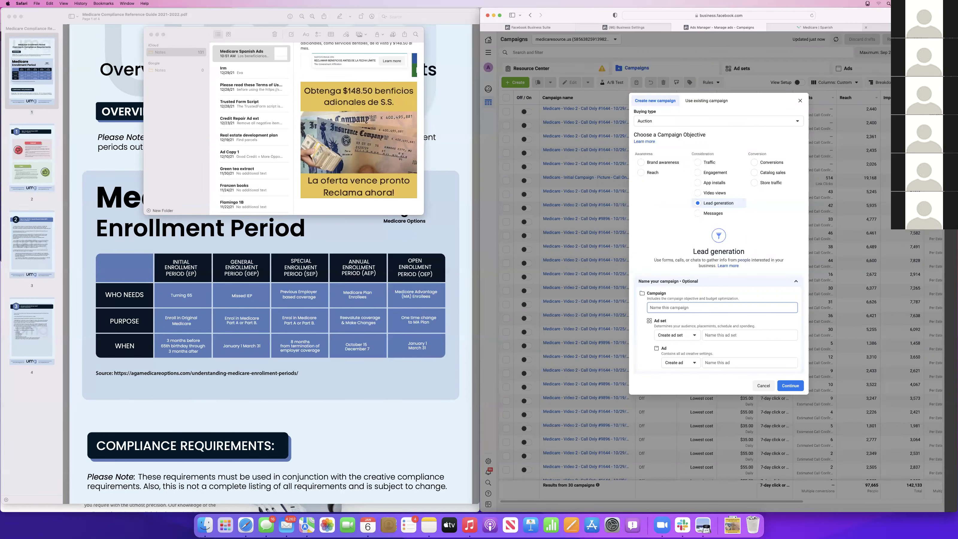
pyautogui.click(817, 27)
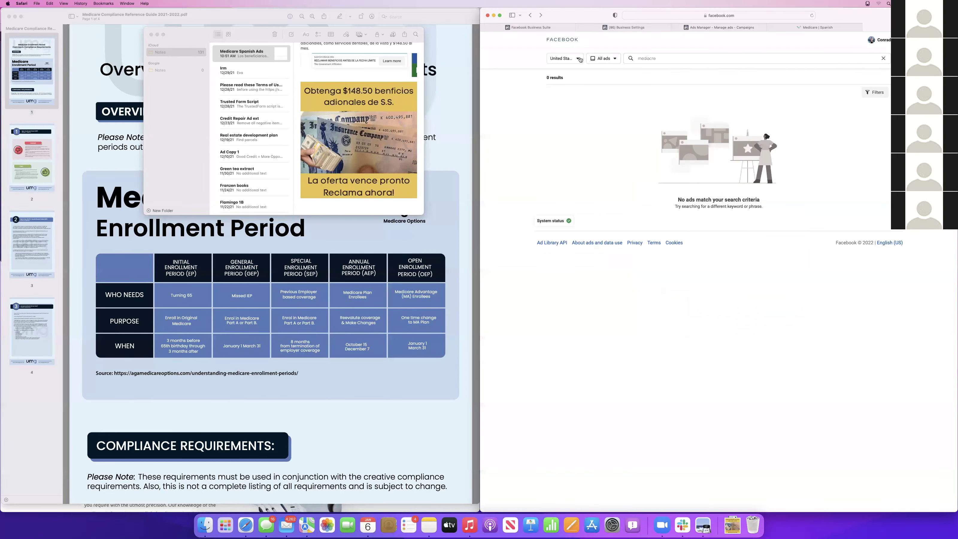
# Check the Ad Library country filter unchanged, then load Canva in a new tab
pyautogui.click(570, 59)
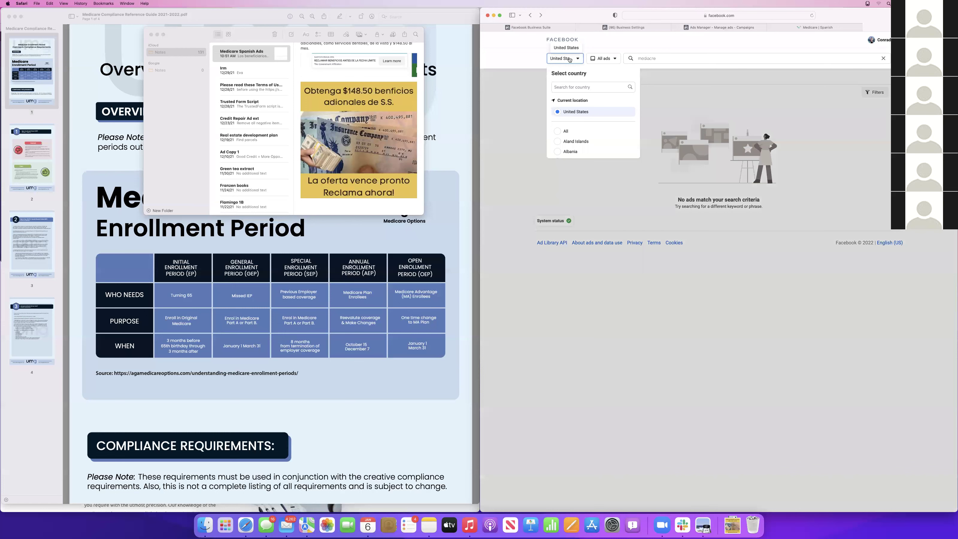
pyautogui.click(598, 43)
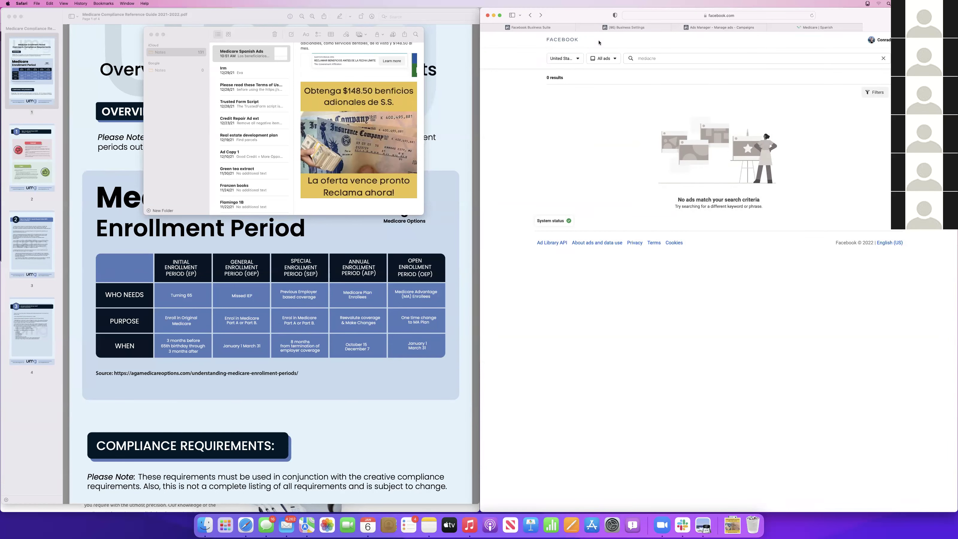
pyautogui.press('super+t')
pyautogui.write('canva')
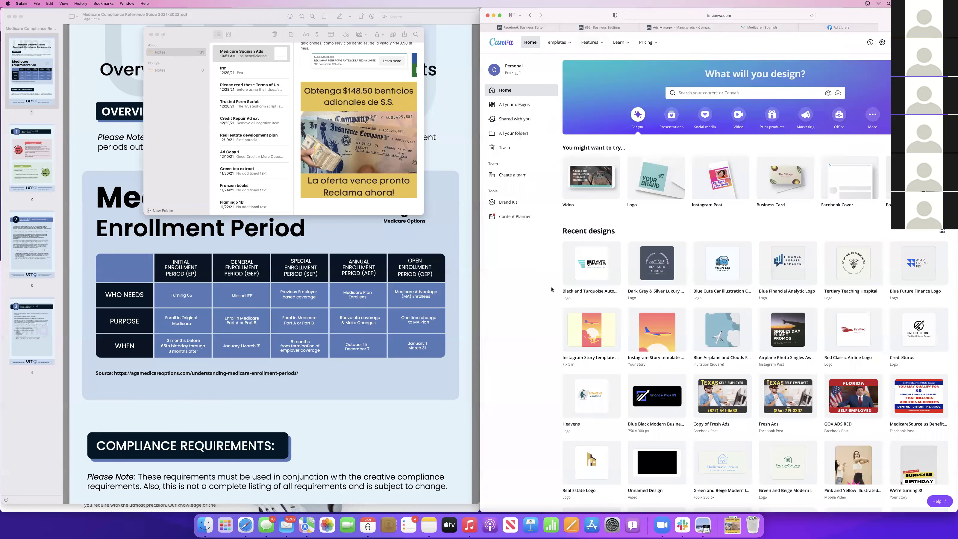
# Open the MedicareSource.us Benefits Help Center design from All your designs
pyautogui.click(513, 105)
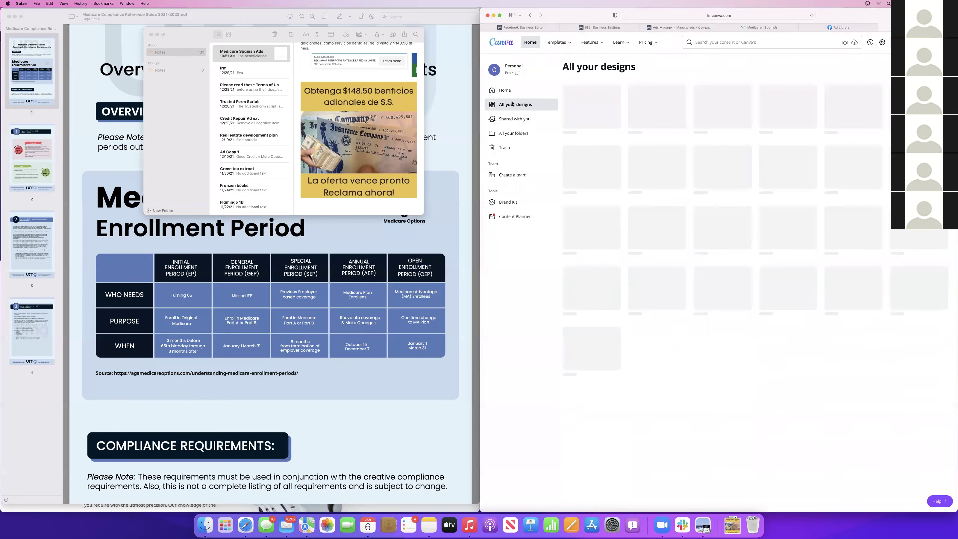
pyautogui.click(790, 243)
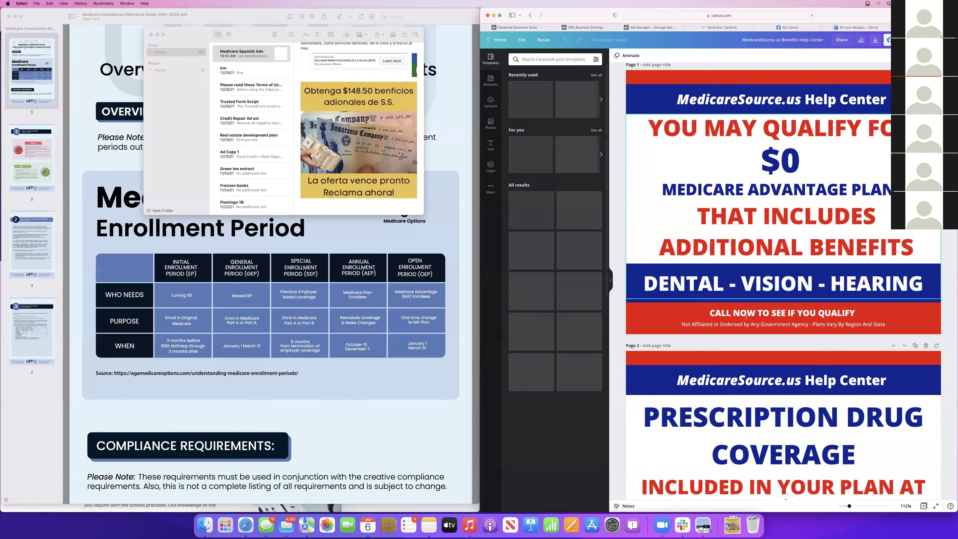
pyautogui.scroll(-2, 749, 307)
pyautogui.scroll(2, 749, 307)
pyautogui.scroll(-10, 736, 287)
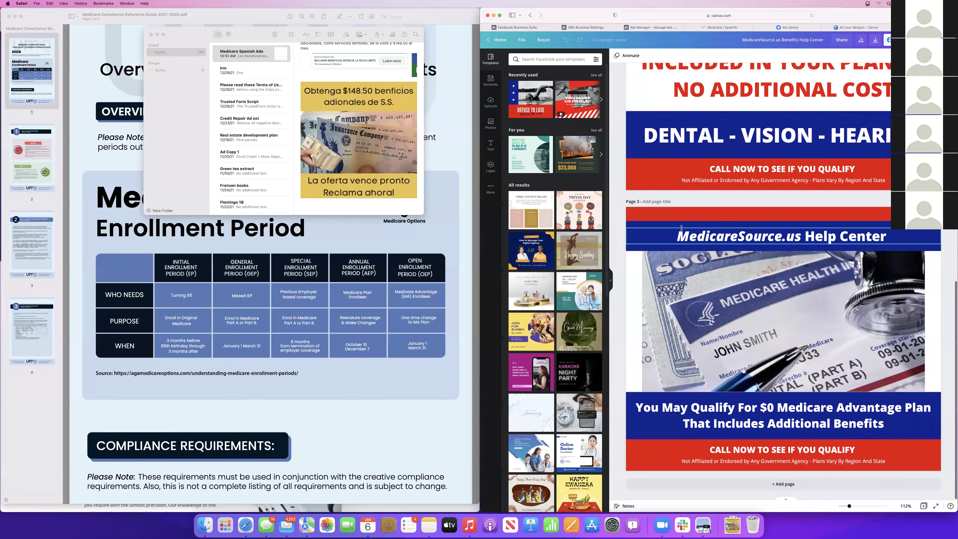
# Undo the accidental page 3 heading move, review the pages, and return to Ad Library
pyautogui.moveTo(679, 234); pyautogui.dragTo(684, 235)
pyautogui.press('super+z')
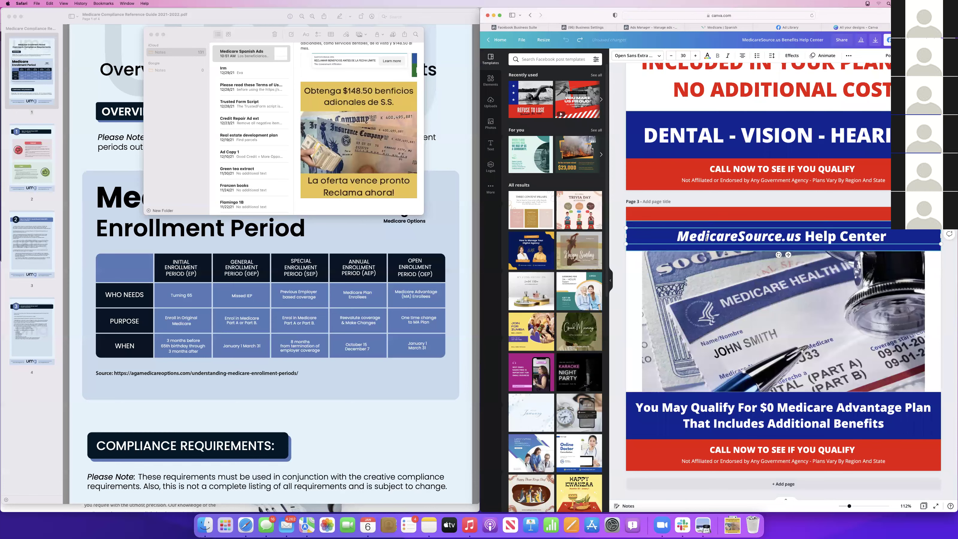
pyautogui.scroll(10, 706, 197)
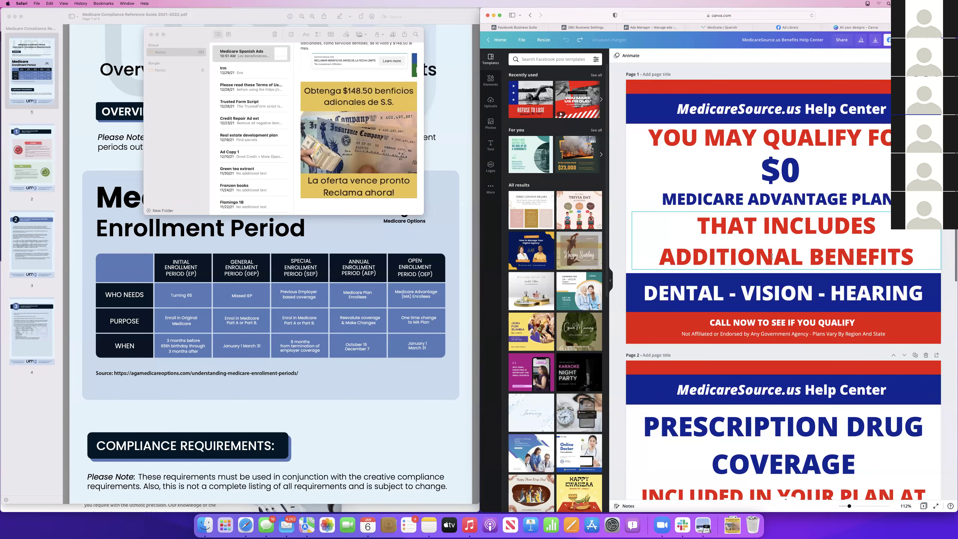
pyautogui.scroll(-4, 703, 242)
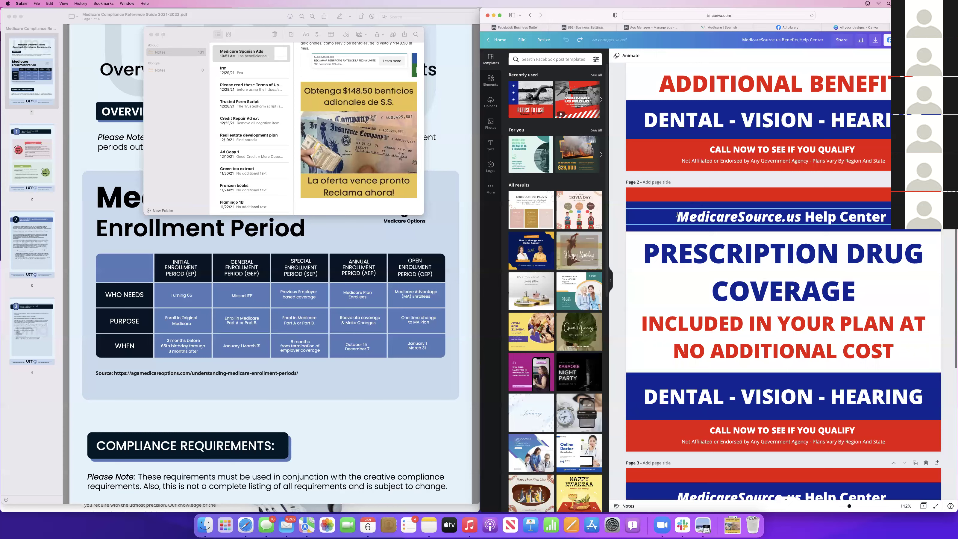
pyautogui.scroll(-7, 756, 243)
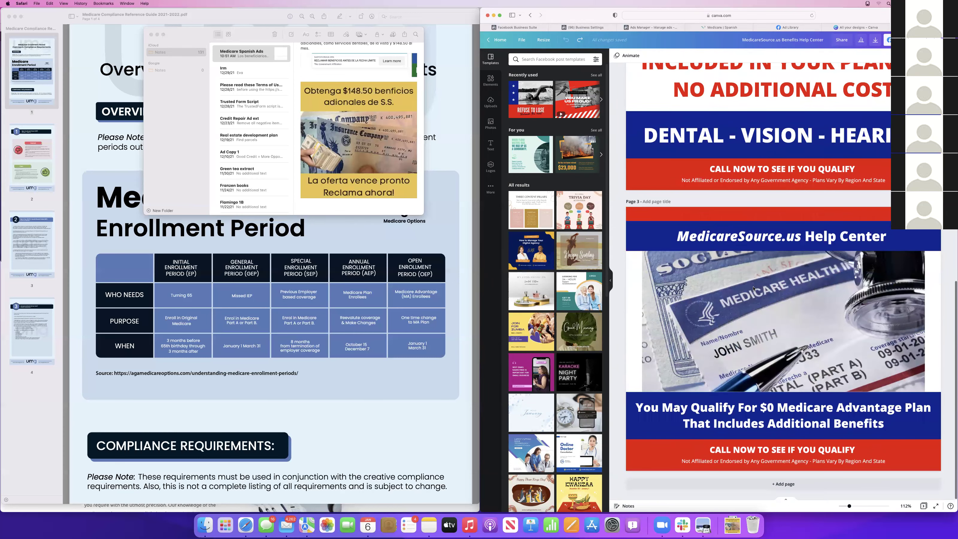
pyautogui.scroll(12, 753, 288)
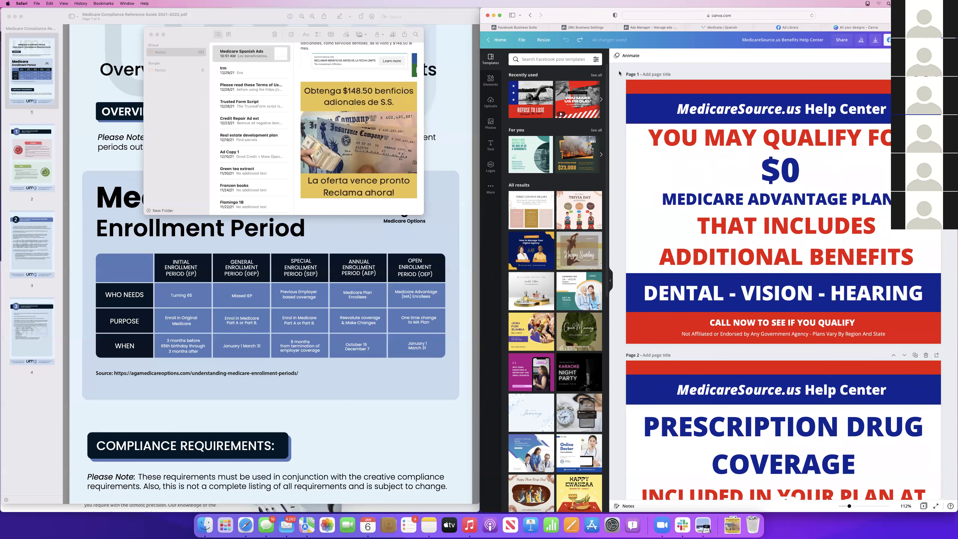
pyautogui.click(789, 27)
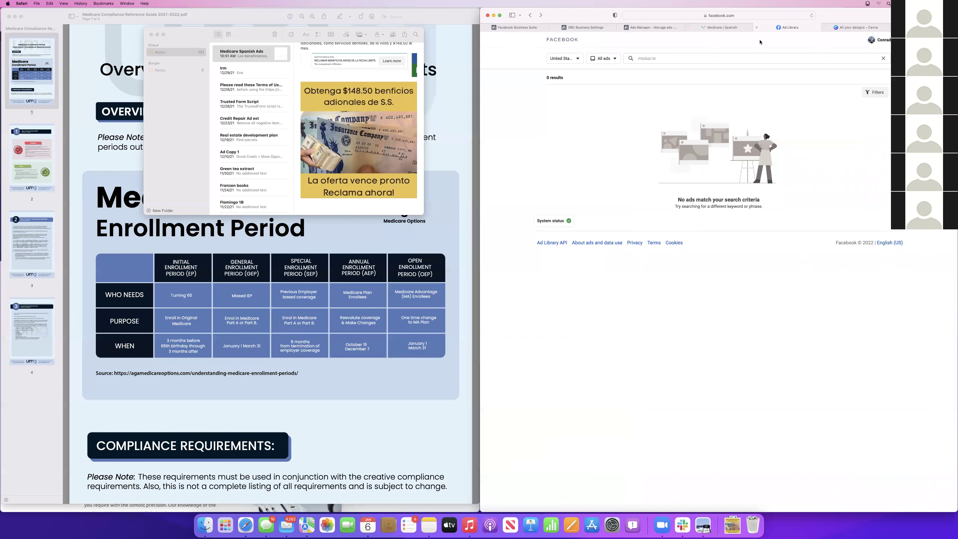
# Select the Spanish ad image in the notes window, then refocus the browser
pyautogui.click(363, 122)
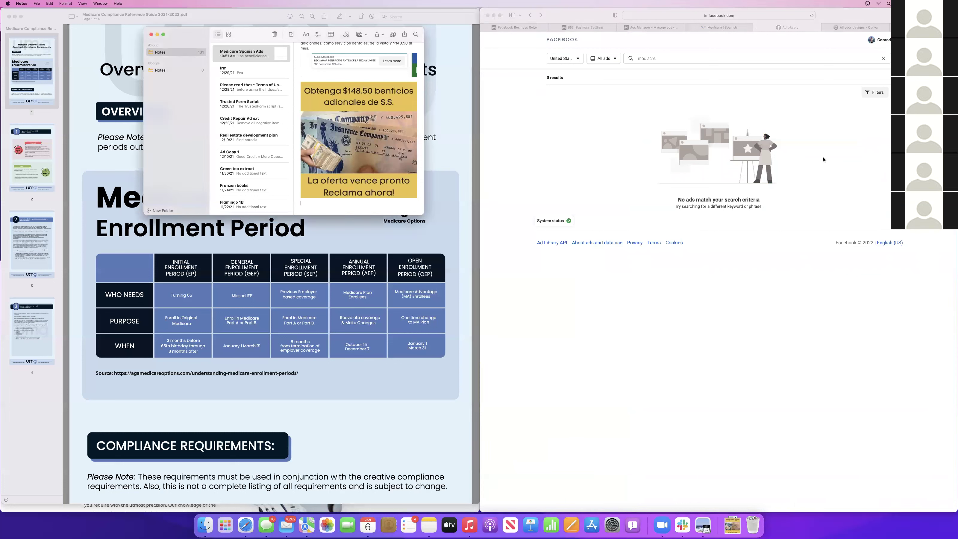
pyautogui.moveTo(348, 177)
pyautogui.click(348, 129)
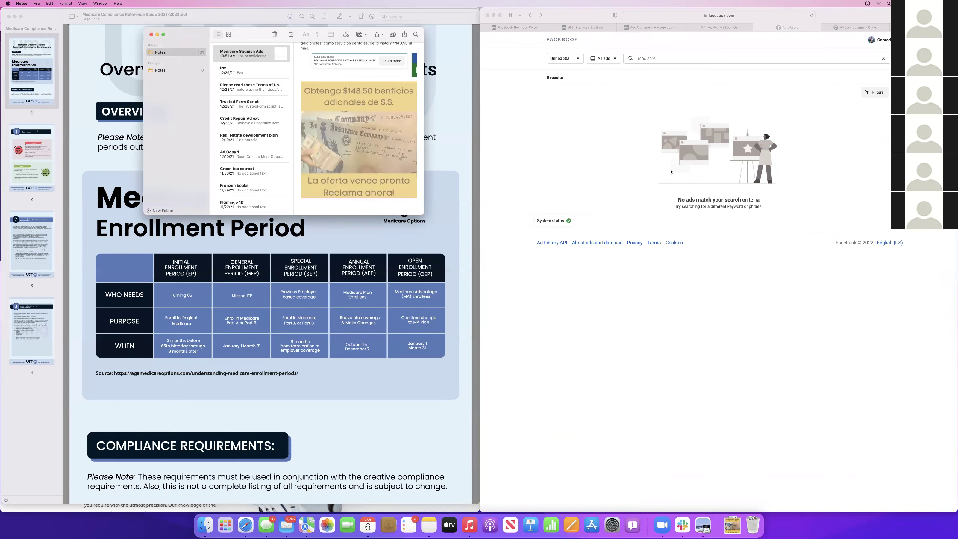
pyautogui.click(618, 135)
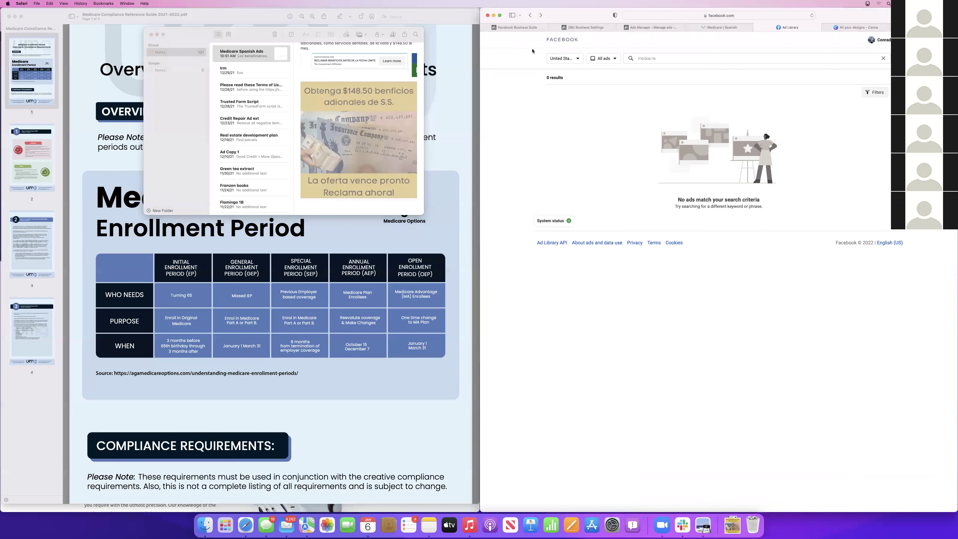
pyautogui.click(362, 134)
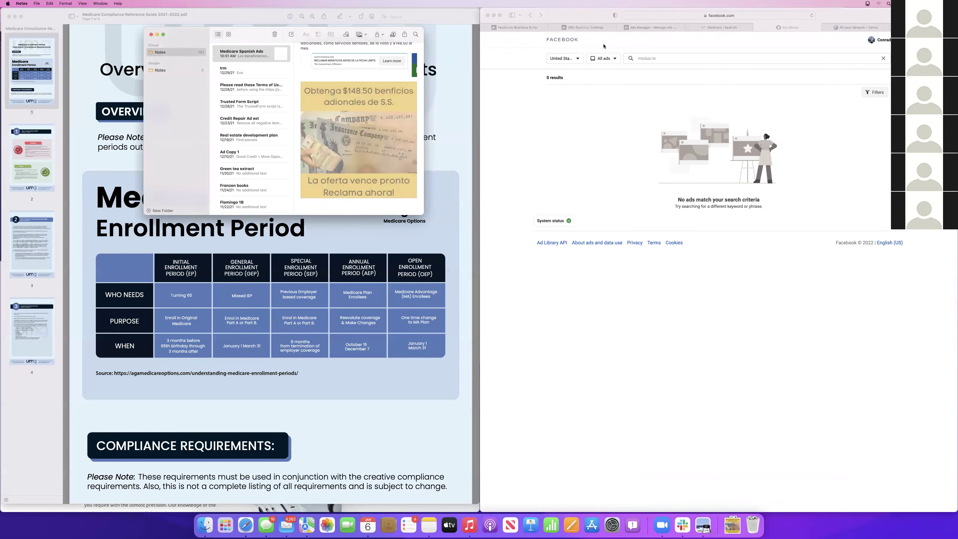
pyautogui.click(612, 64)
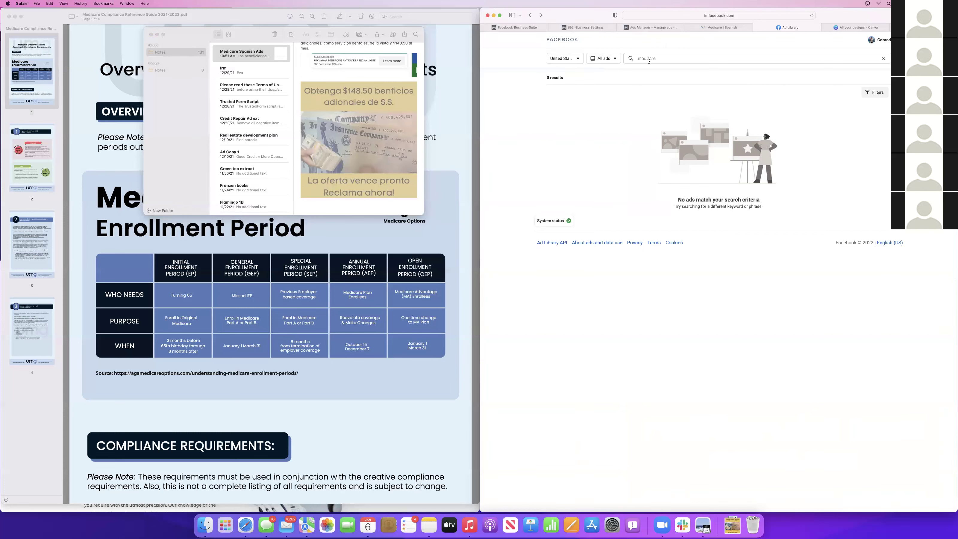
# Correct the Ad Library search term to 'medicare' and run the search
pyautogui.click(677, 60)
pyautogui.press('BackSpace')
pyautogui.press('BackSpace')
pyautogui.press('BackSpace')
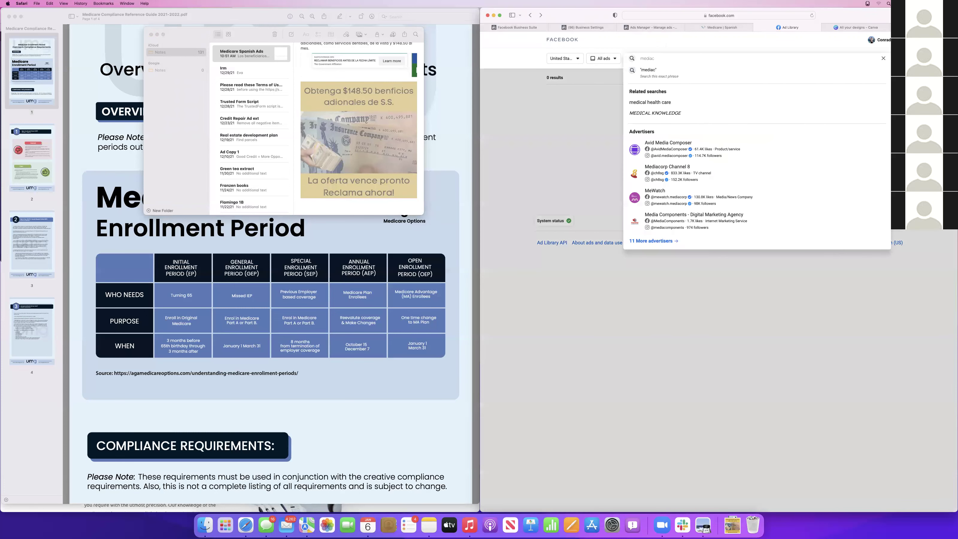
pyautogui.press('BackSpace')
pyautogui.write('care')
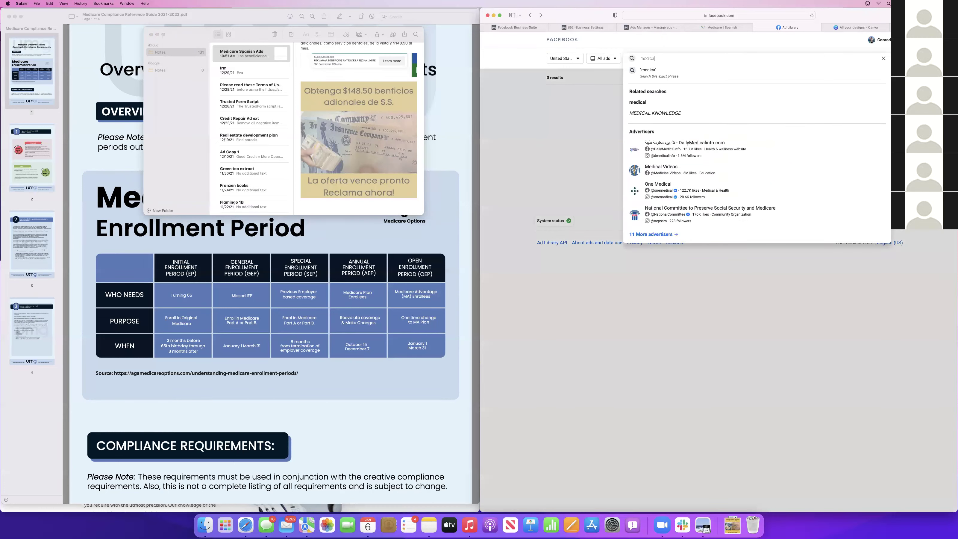
pyautogui.press('Return')
pyautogui.click(864, 27)
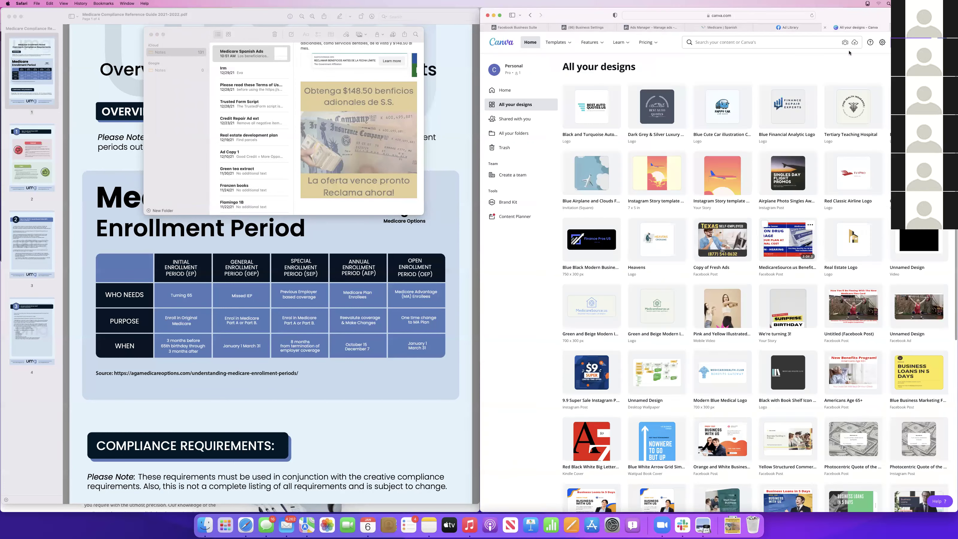
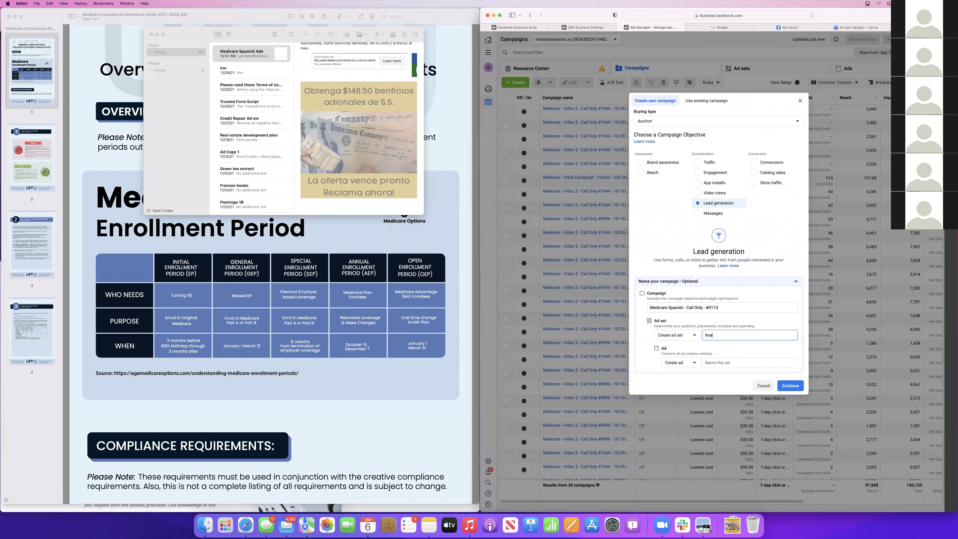
# Append 01/06/2022 to the campaign name, name both the ad set and ad 'Image', and create the draft
pyautogui.click(745, 362)
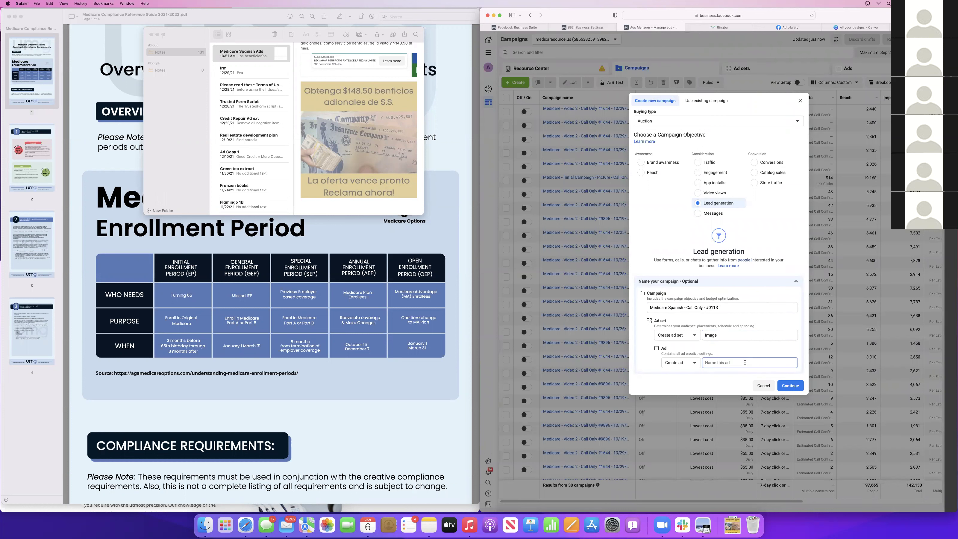
pyautogui.doubleClick(722, 334)
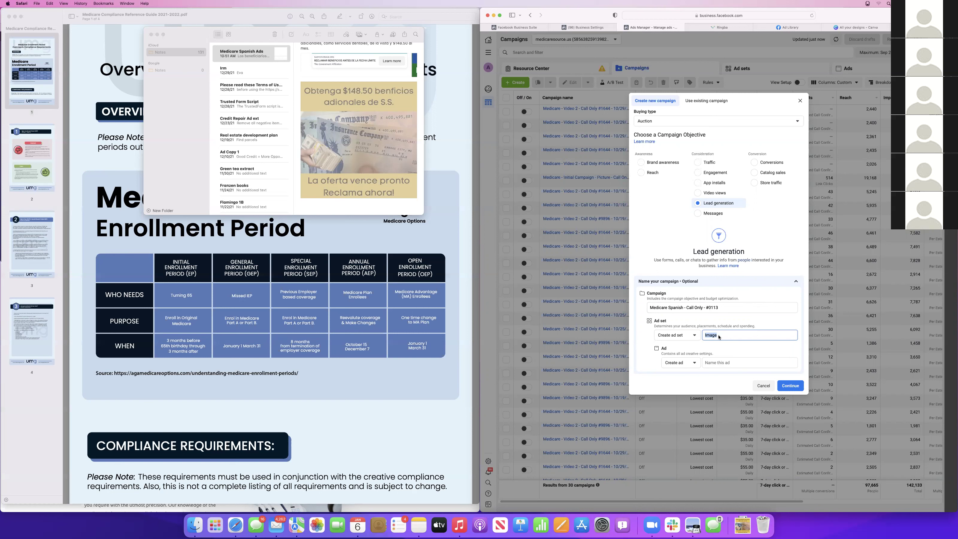
pyautogui.press('BackSpace')
pyautogui.click(727, 305)
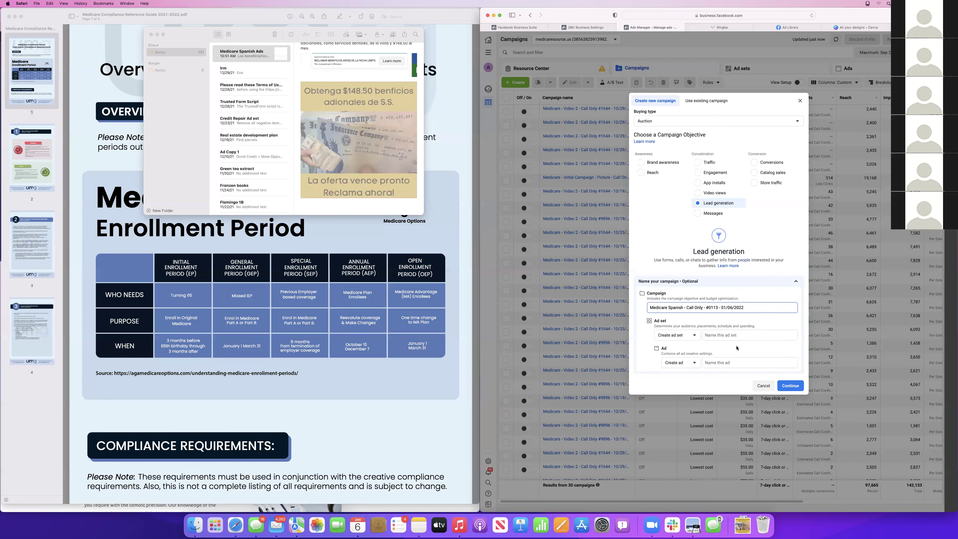
pyautogui.click(718, 334)
pyautogui.write('Image')
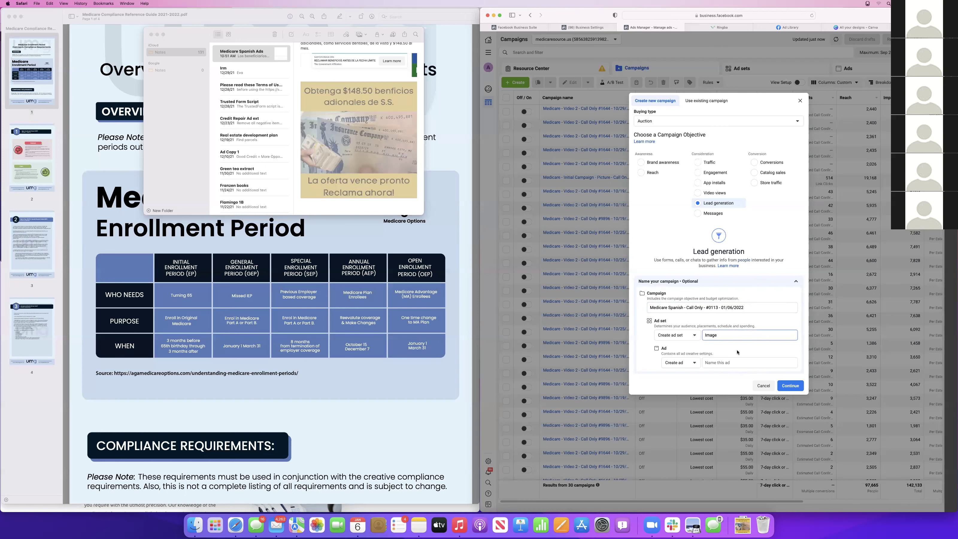
pyautogui.click(737, 361)
pyautogui.write('Image')
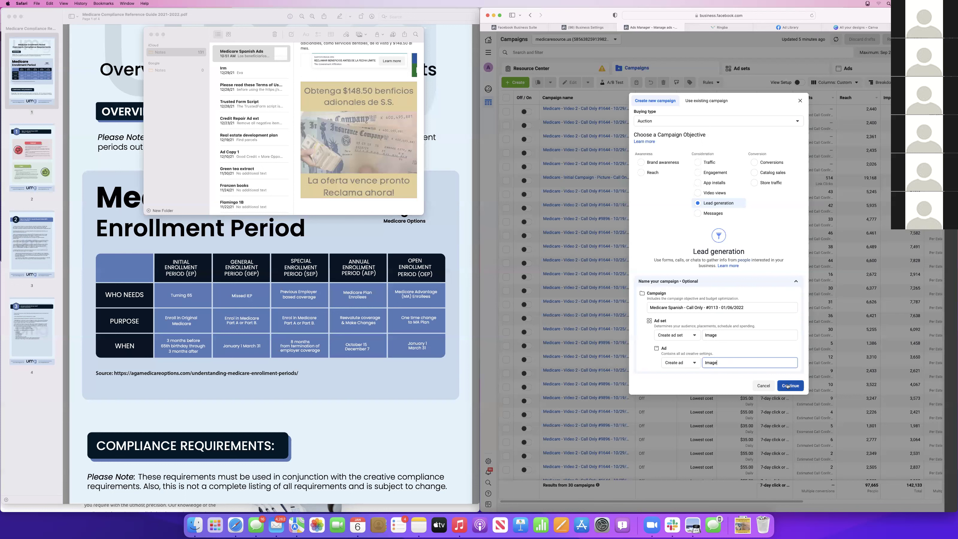
pyautogui.click(787, 385)
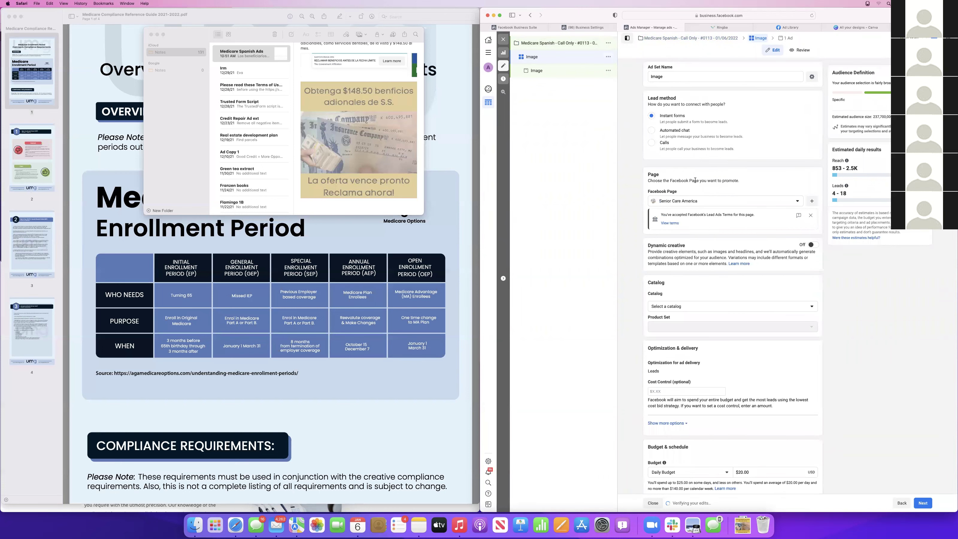
# Clear the ad set filters and open the older Video 2 Call Only campaign's first ad set for reference
pyautogui.click(796, 202)
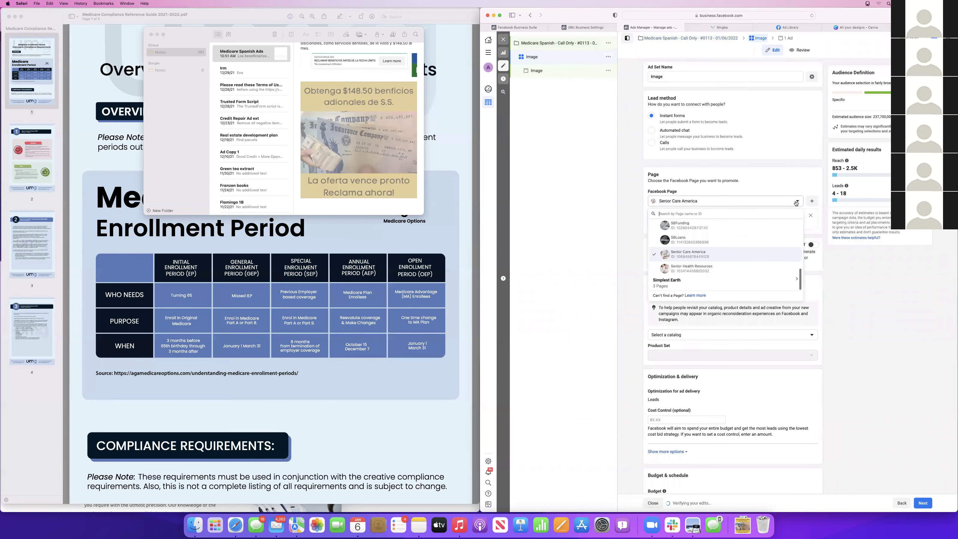
pyautogui.click(795, 203)
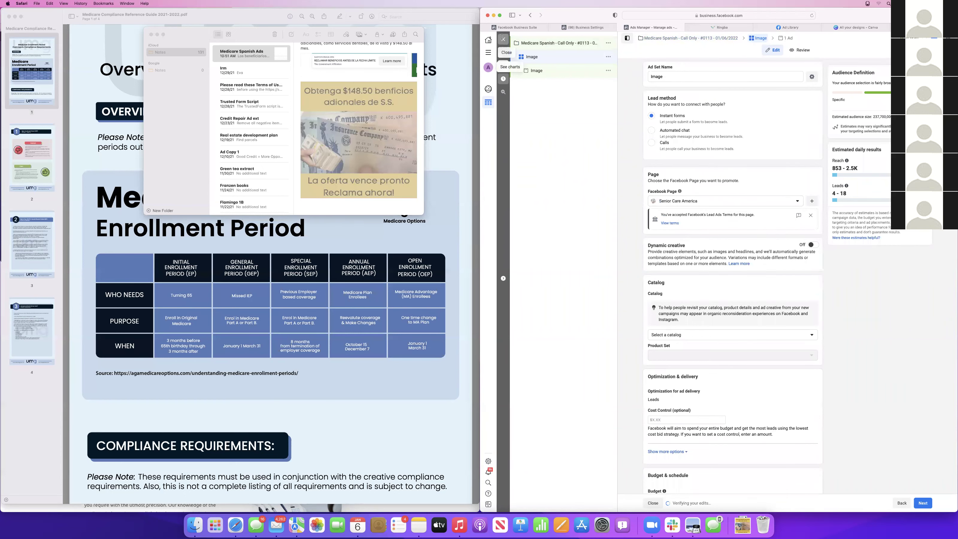
pyautogui.click(502, 41)
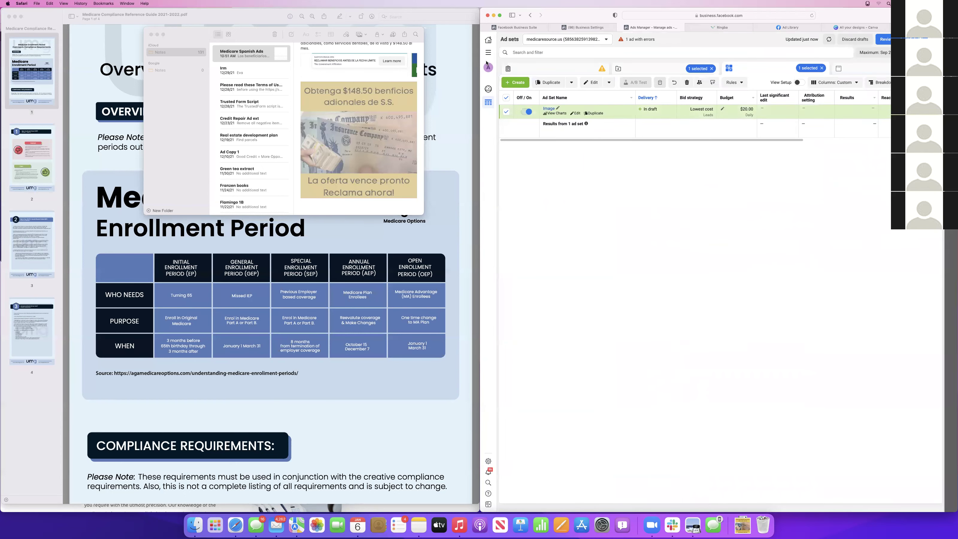
pyautogui.click(822, 69)
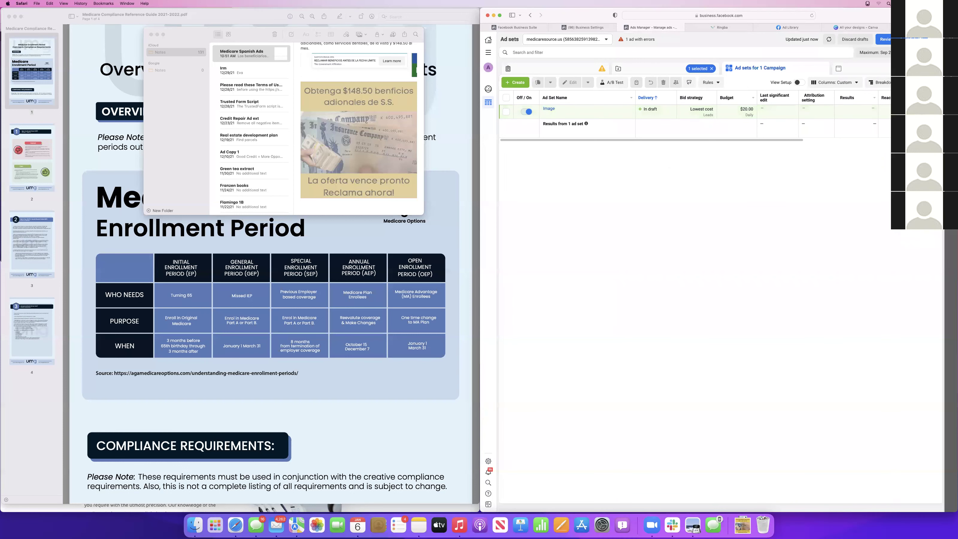
pyautogui.click(711, 68)
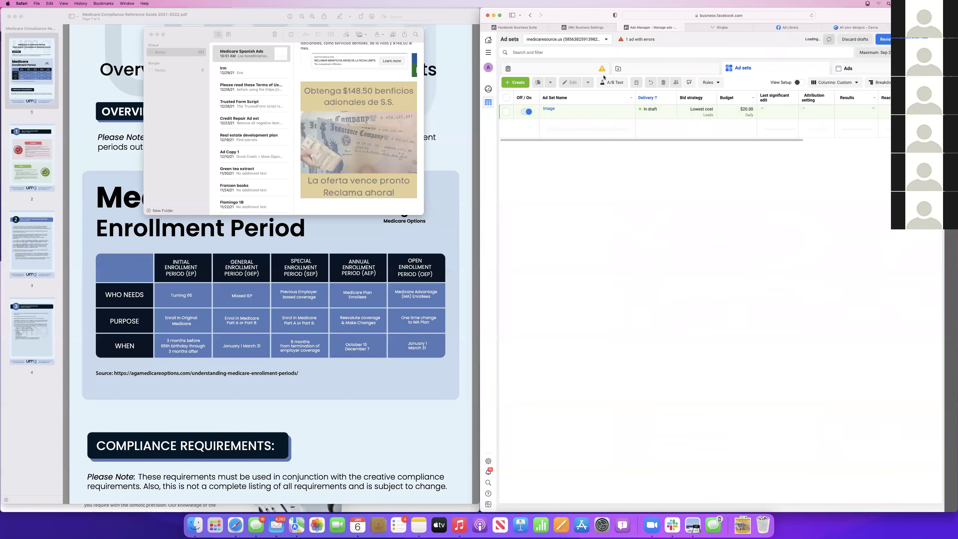
pyautogui.click(662, 69)
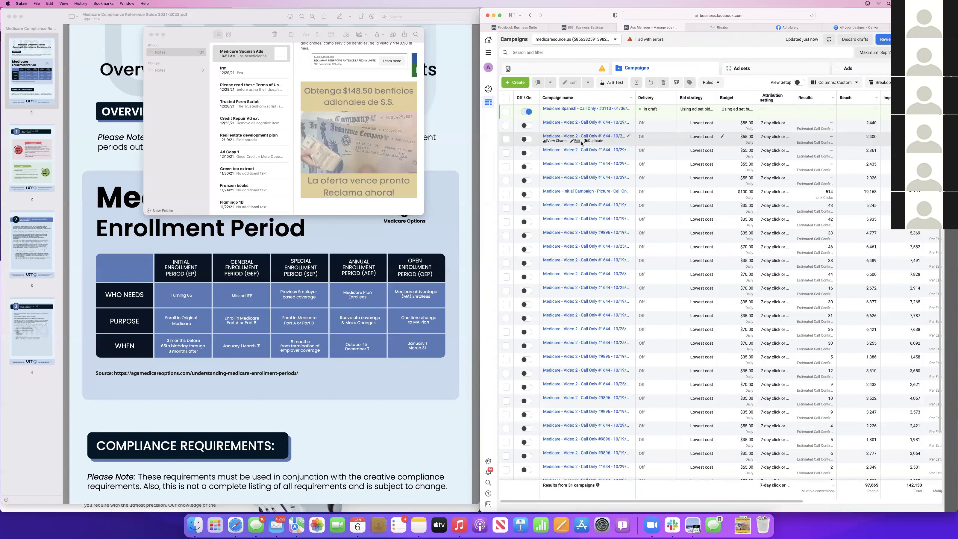
pyautogui.click(577, 142)
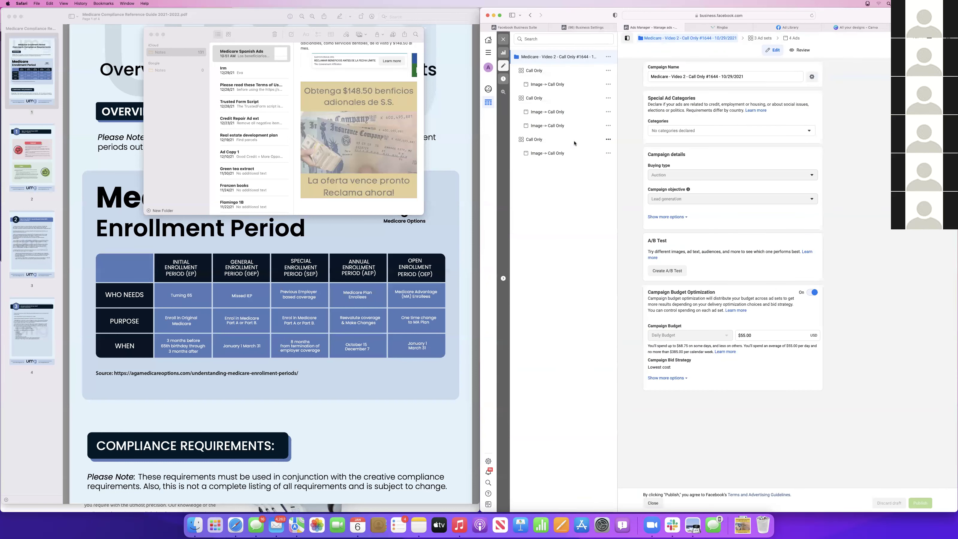
pyautogui.click(540, 71)
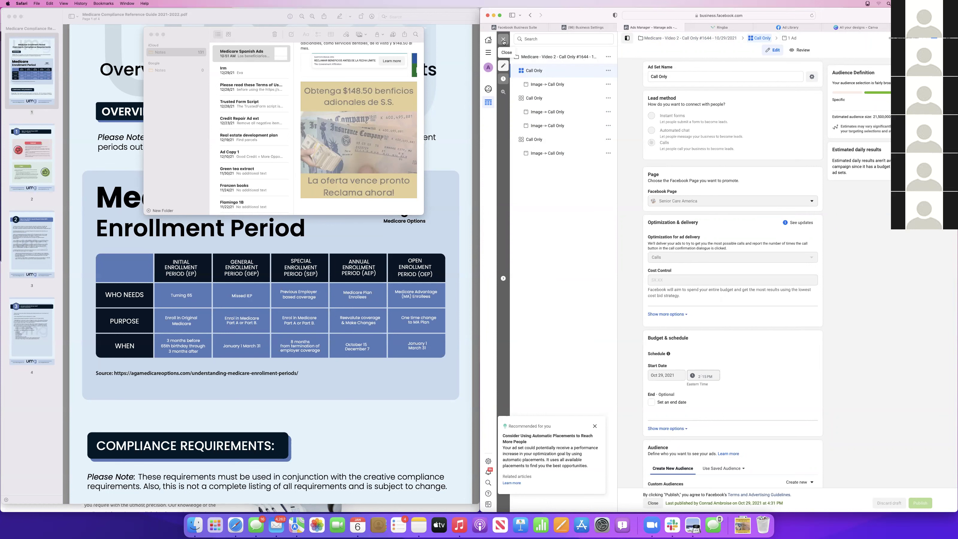
# Close the reference ad set and open the Medicare Spanish campaign for editing
pyautogui.click(503, 41)
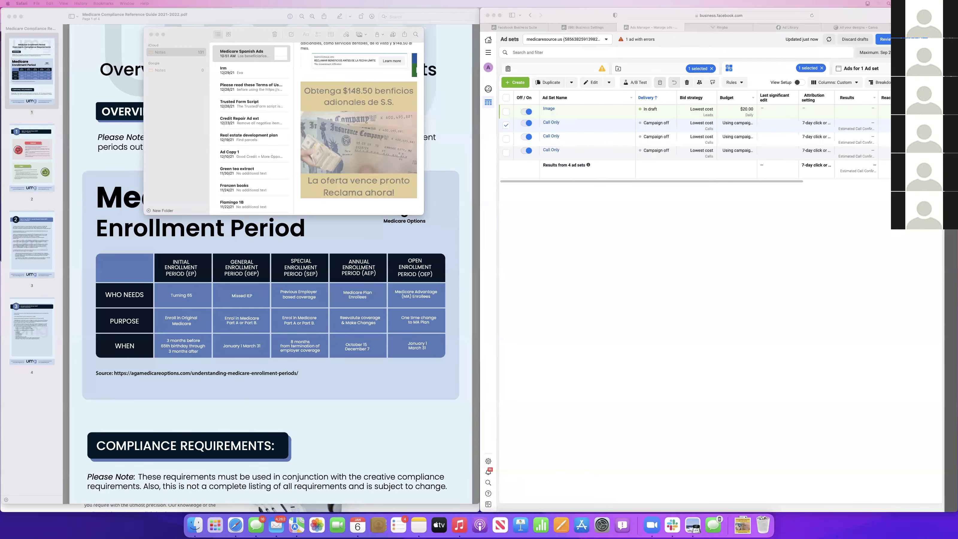
pyautogui.click(657, 197)
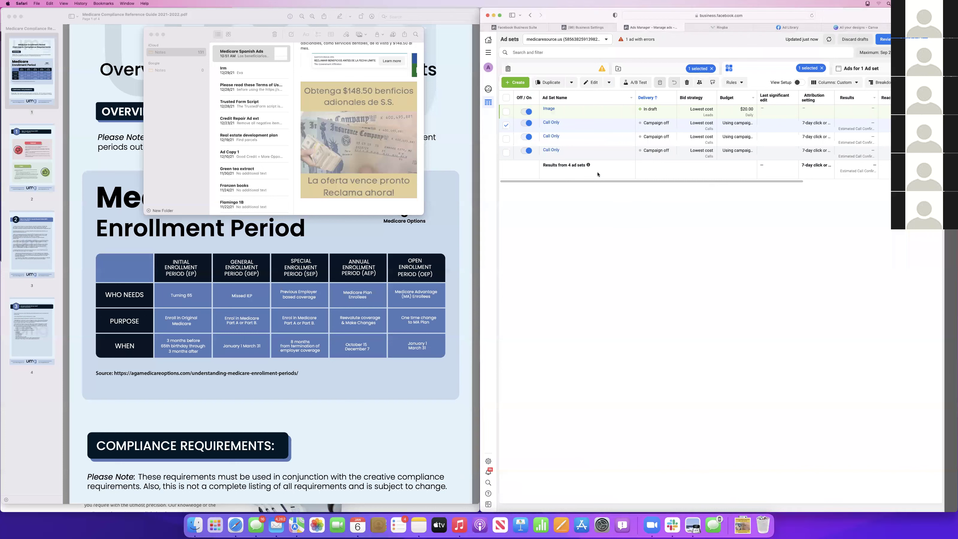
pyautogui.click(506, 125)
pyautogui.click(664, 67)
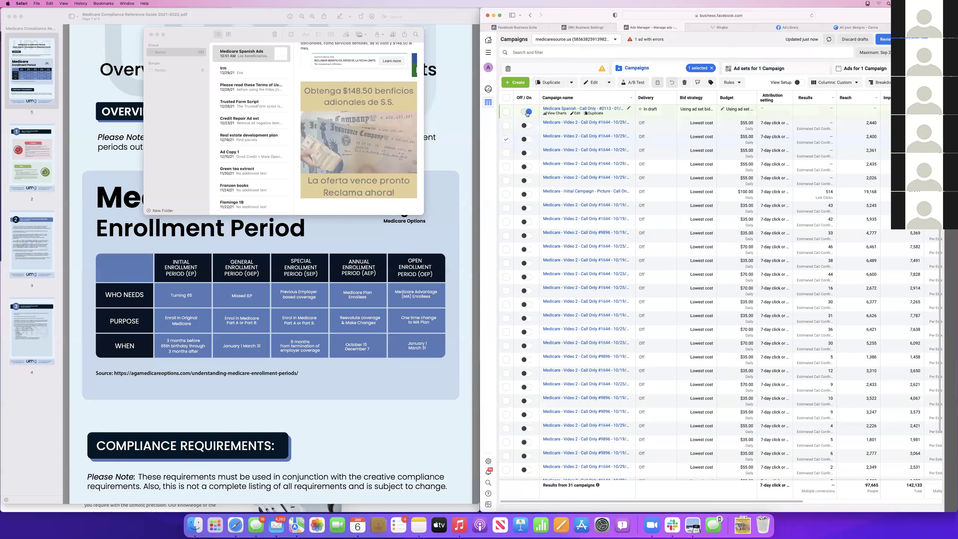
pyautogui.click(505, 139)
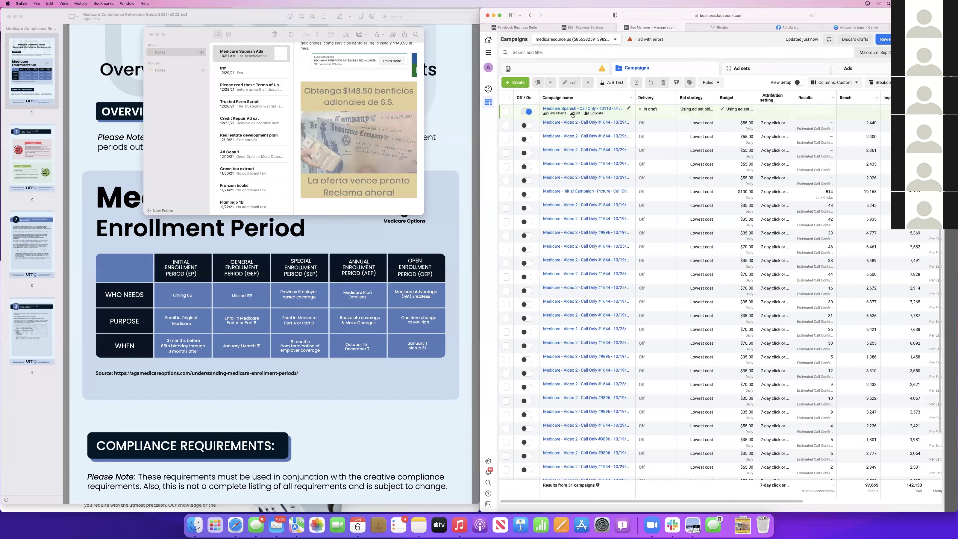
pyautogui.click(575, 114)
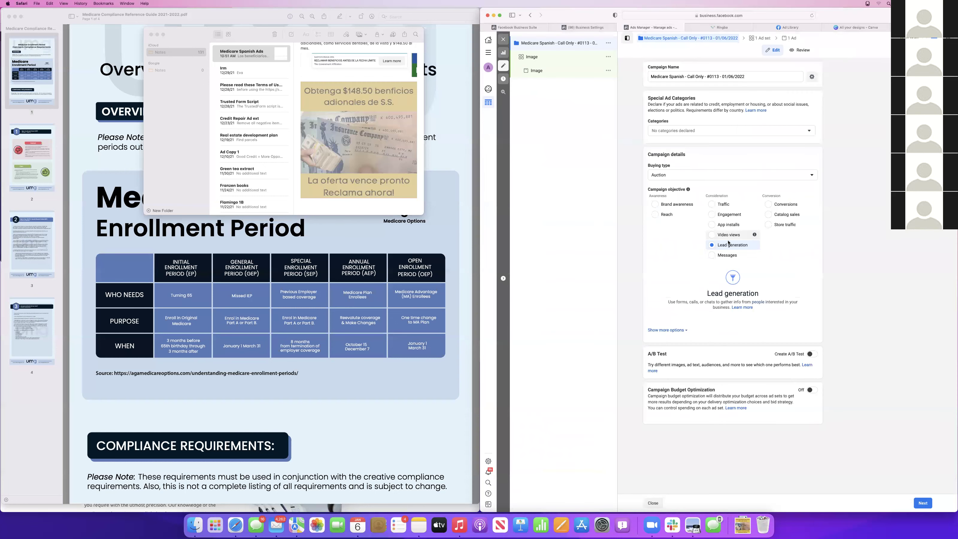
# Turn on Campaign Budget Optimization with a $20.00 daily budget and continue to the Image ad set
pyautogui.click(811, 390)
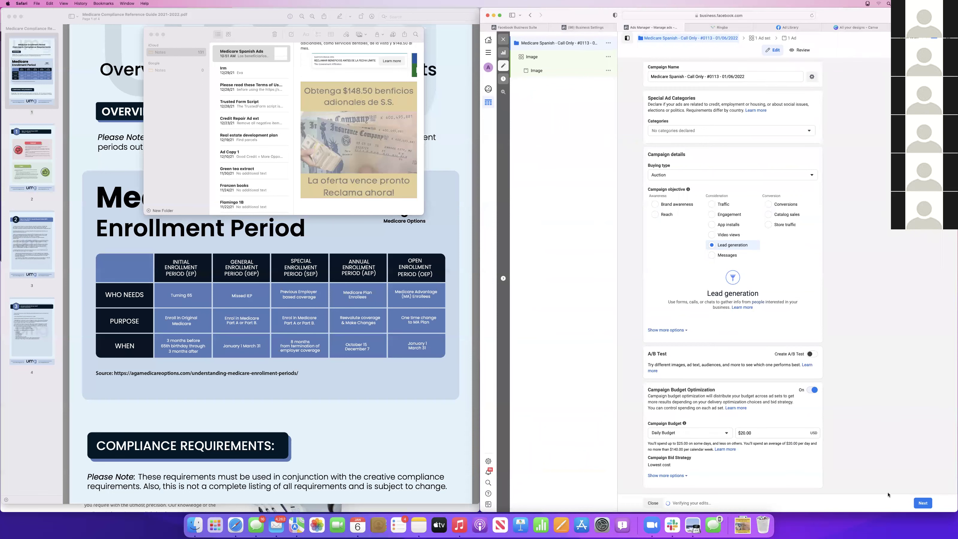
pyautogui.click(923, 503)
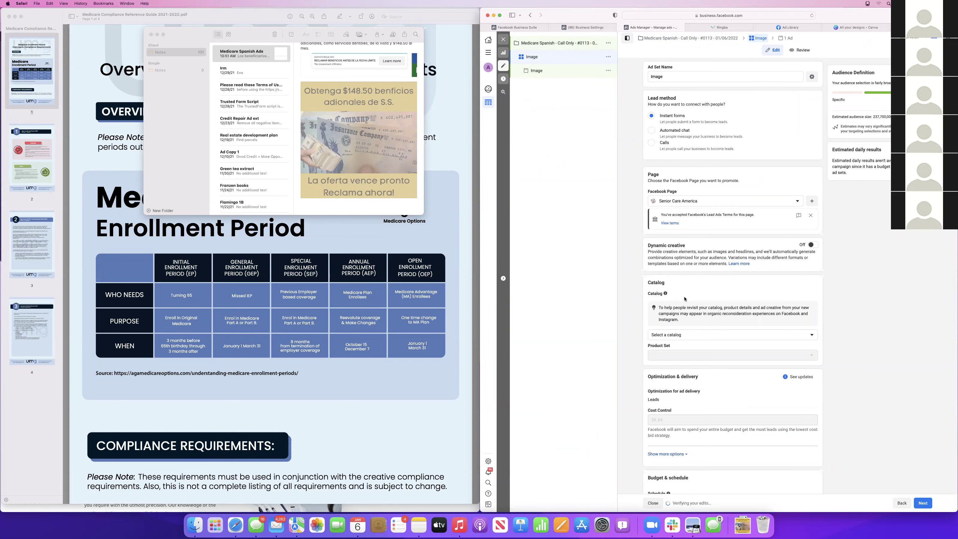
# Dismiss the Lead Ads terms notice and set the audience age range to 64–65+
pyautogui.click(811, 215)
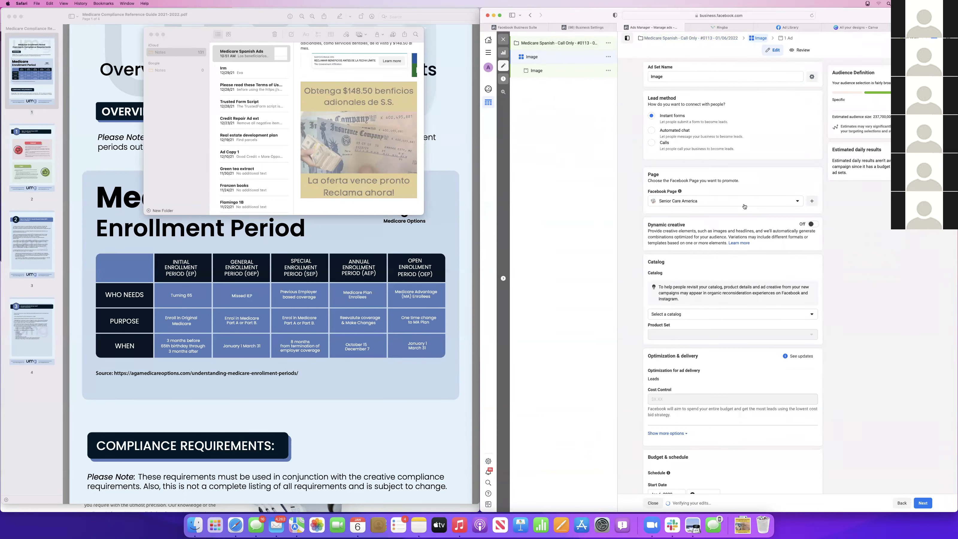
pyautogui.scroll(-7, 726, 384)
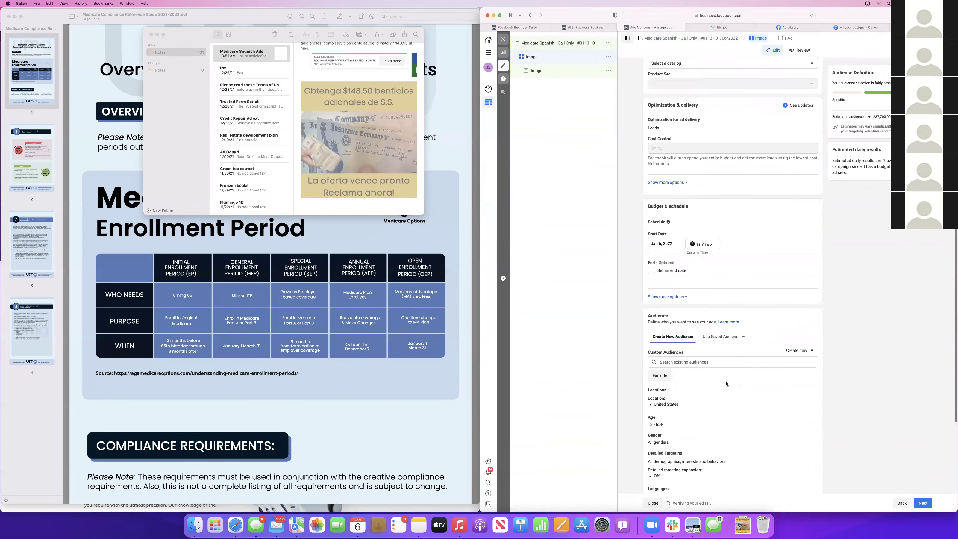
pyautogui.scroll(-2, 726, 383)
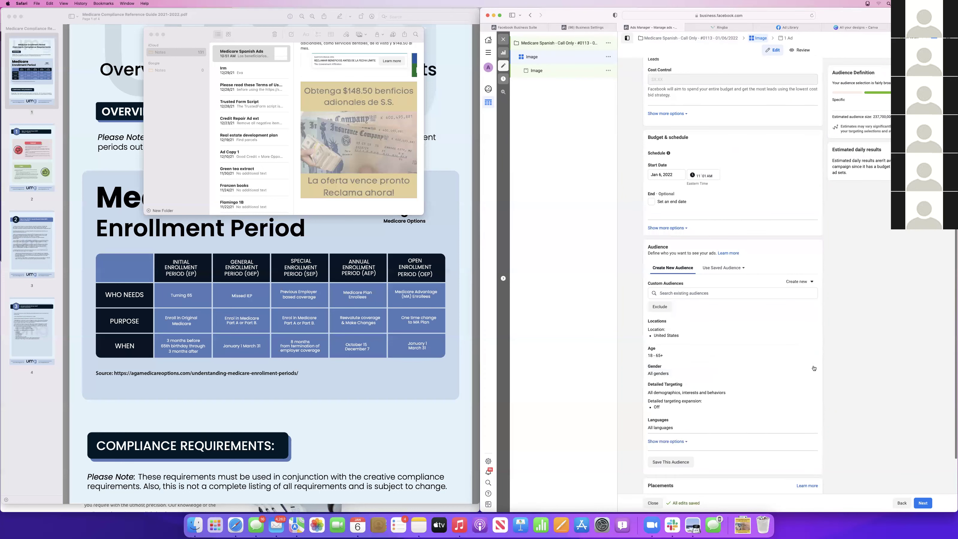
pyautogui.click(808, 349)
pyautogui.click(657, 361)
pyautogui.scroll(-5, 668, 434)
pyautogui.scroll(-5, 668, 437)
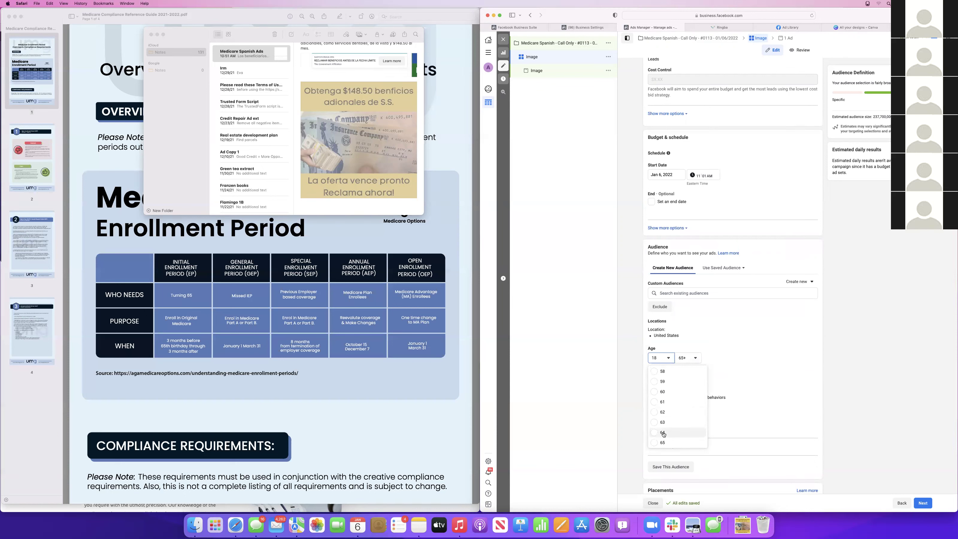
pyautogui.click(664, 433)
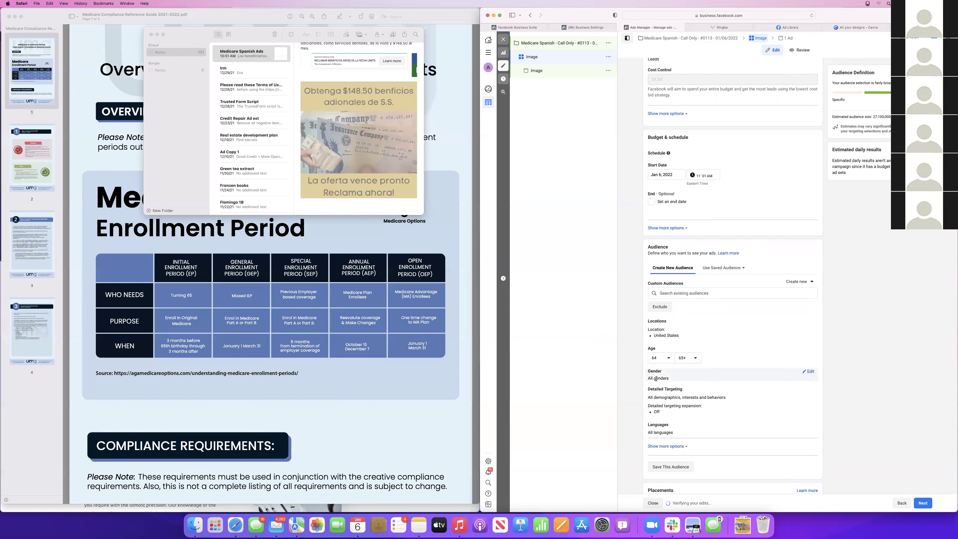
# Replace the plain Spanish audience language with Spanish (All)
pyautogui.click(812, 426)
pyautogui.click(690, 433)
pyautogui.write('sp')
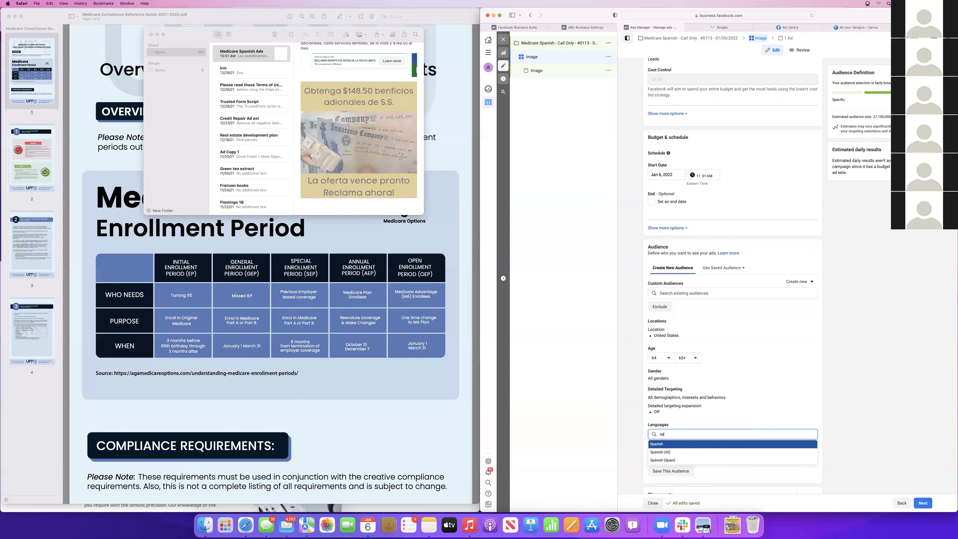
pyautogui.write('anish')
pyautogui.click(672, 445)
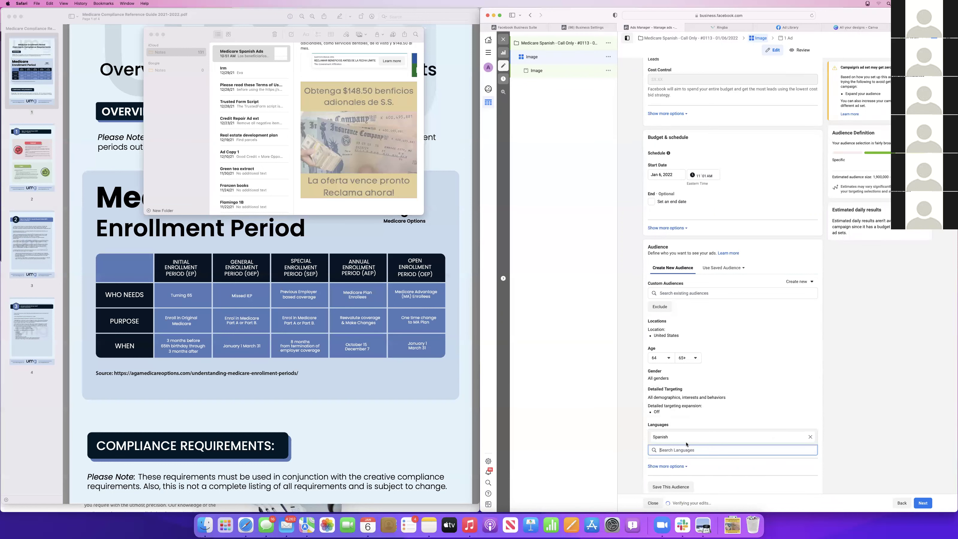
pyautogui.press('BackSpace')
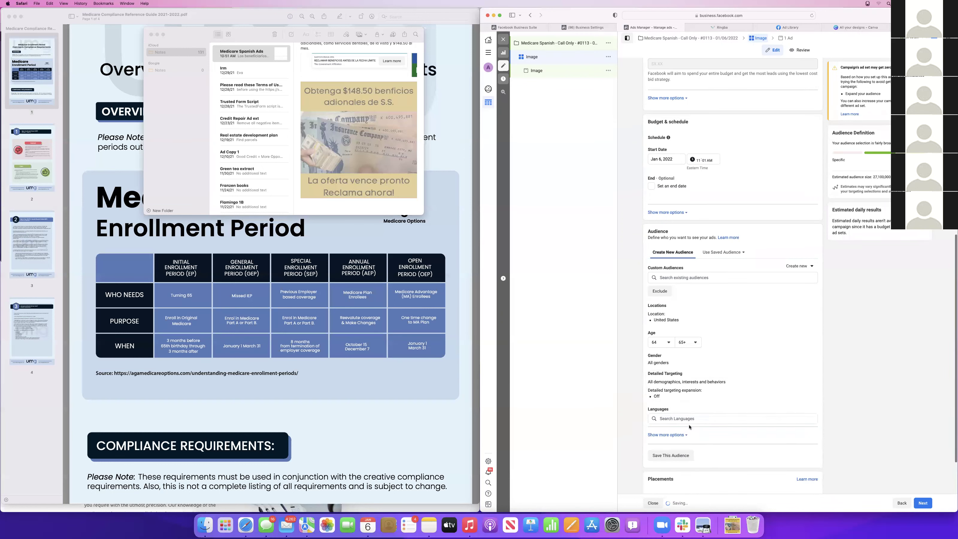
pyautogui.click(682, 415)
pyautogui.write('spani')
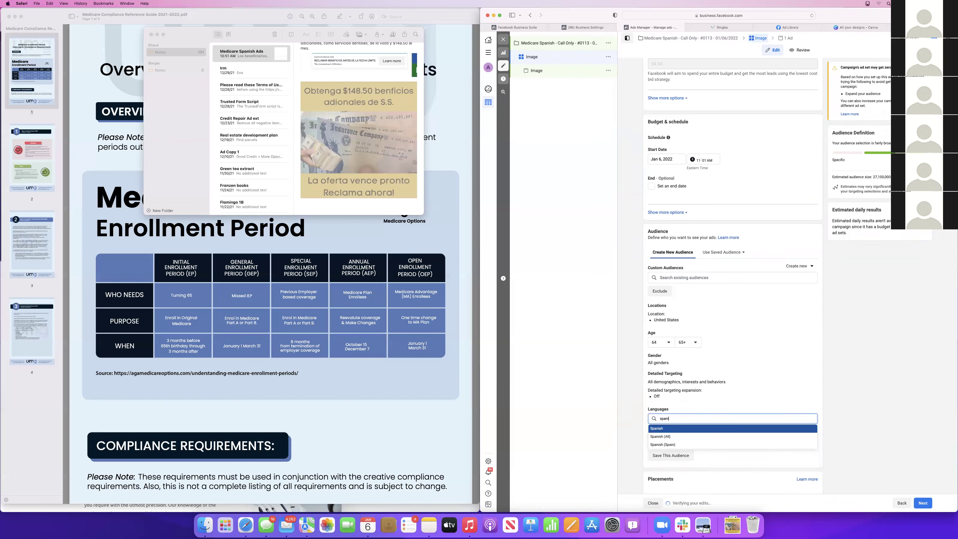
pyautogui.write('sh')
pyautogui.click(679, 436)
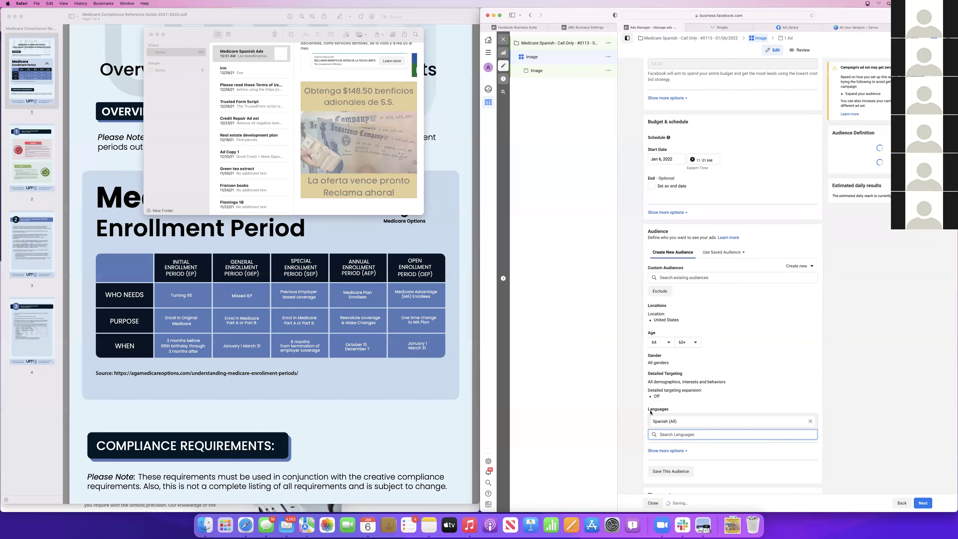
pyautogui.scroll(-3, 660, 448)
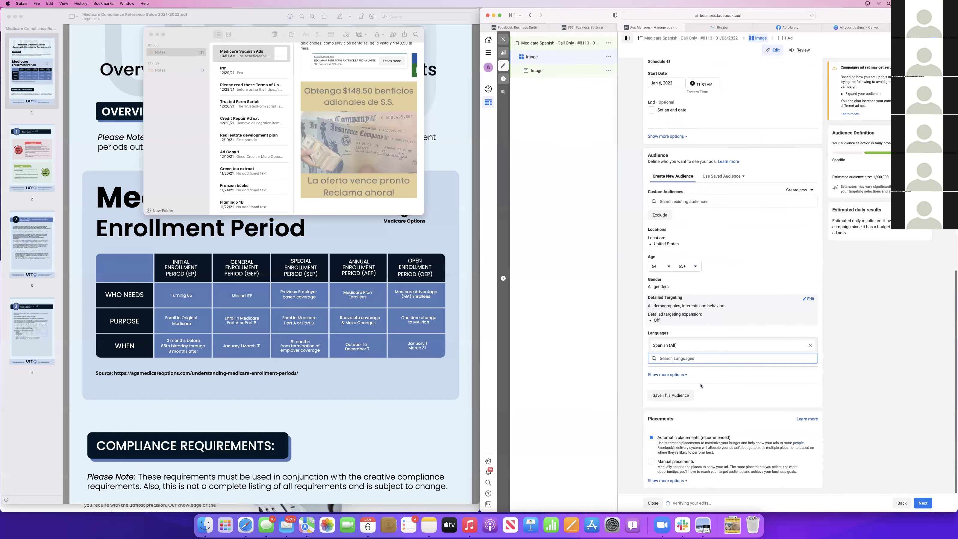
pyautogui.scroll(15, 761, 254)
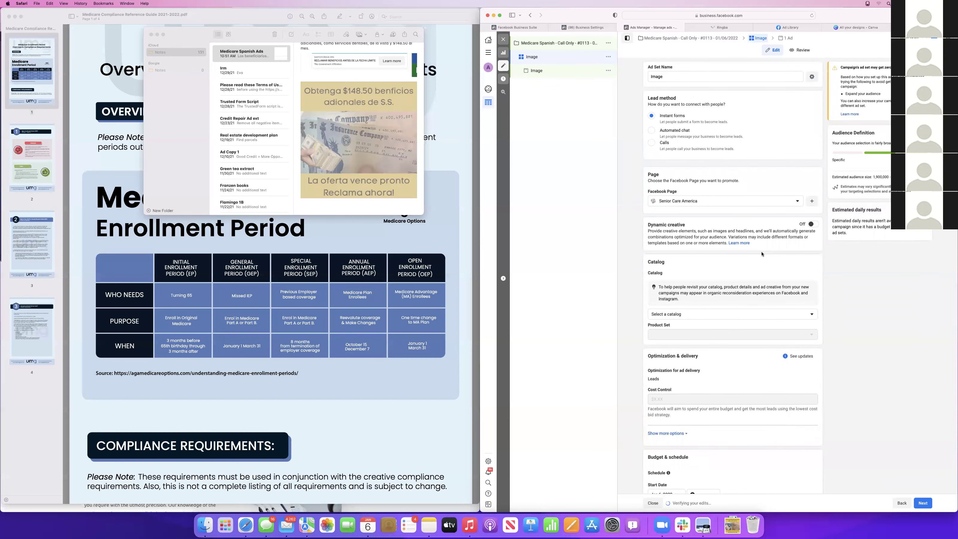
pyautogui.scroll(-15, 761, 253)
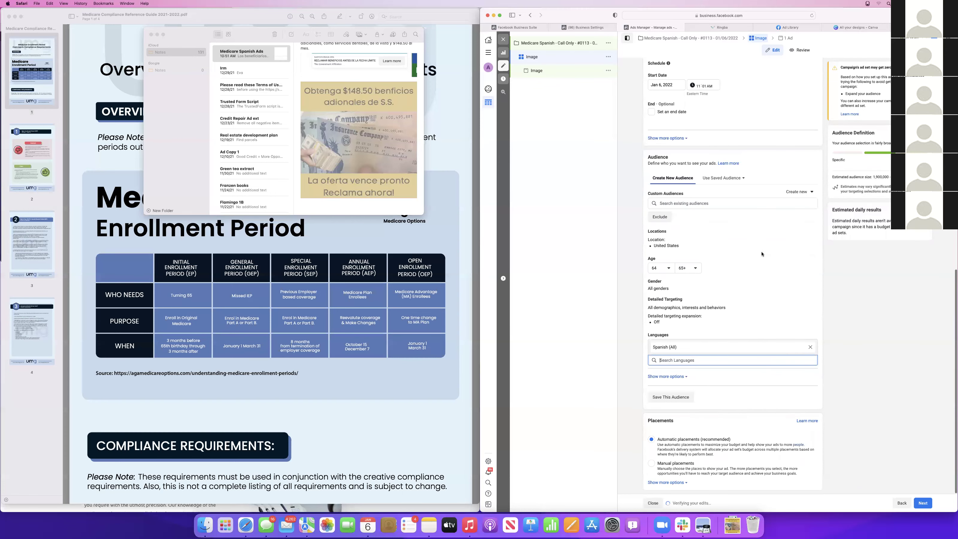
pyautogui.scroll(15, 761, 254)
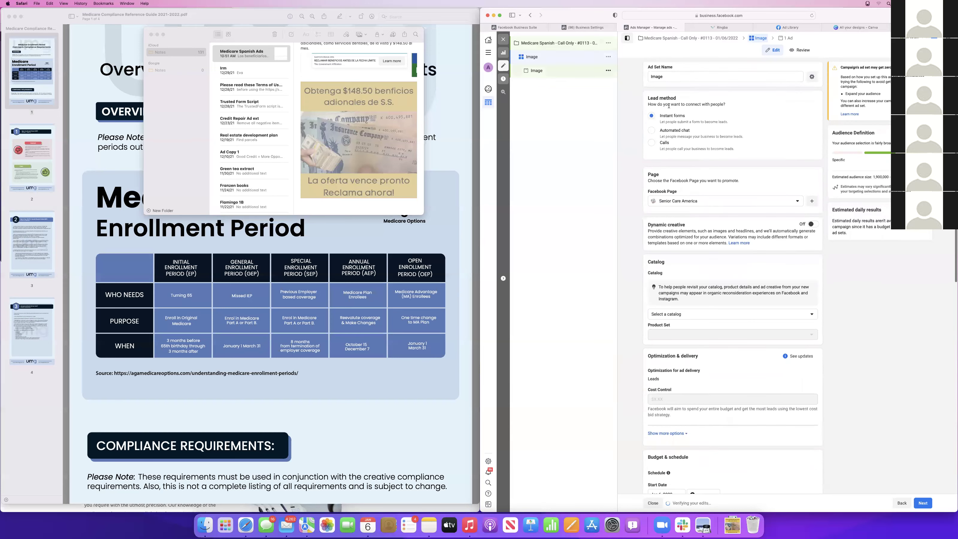
# Select Calls as the lead method, then switch to the Ringba 'Medicare | Spanish' campaign settings
pyautogui.click(652, 147)
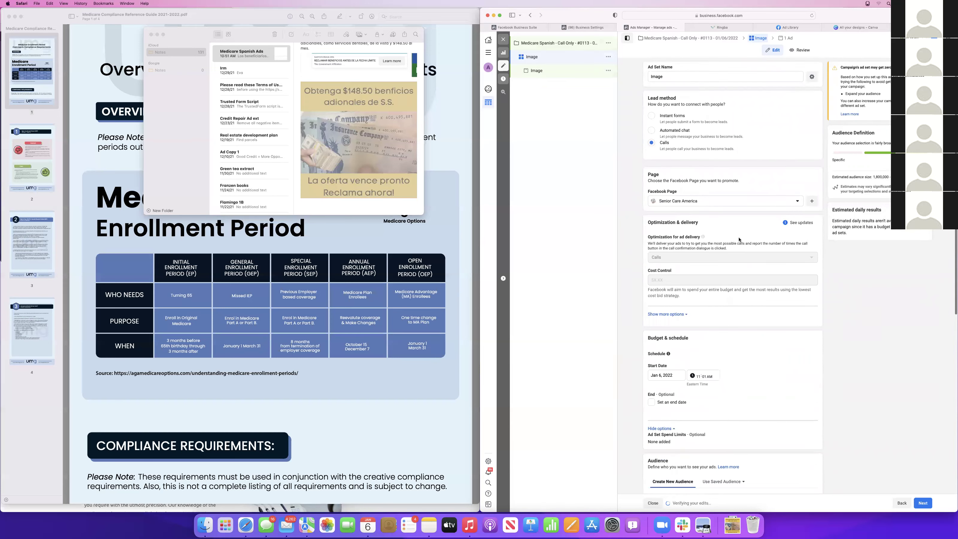
pyautogui.scroll(-10, 739, 239)
pyautogui.scroll(-3, 739, 239)
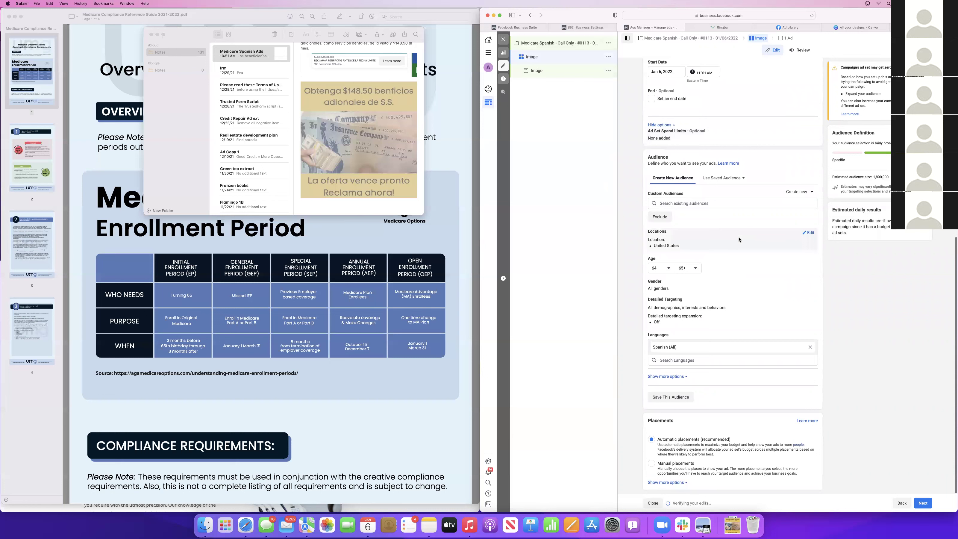
pyautogui.click(721, 27)
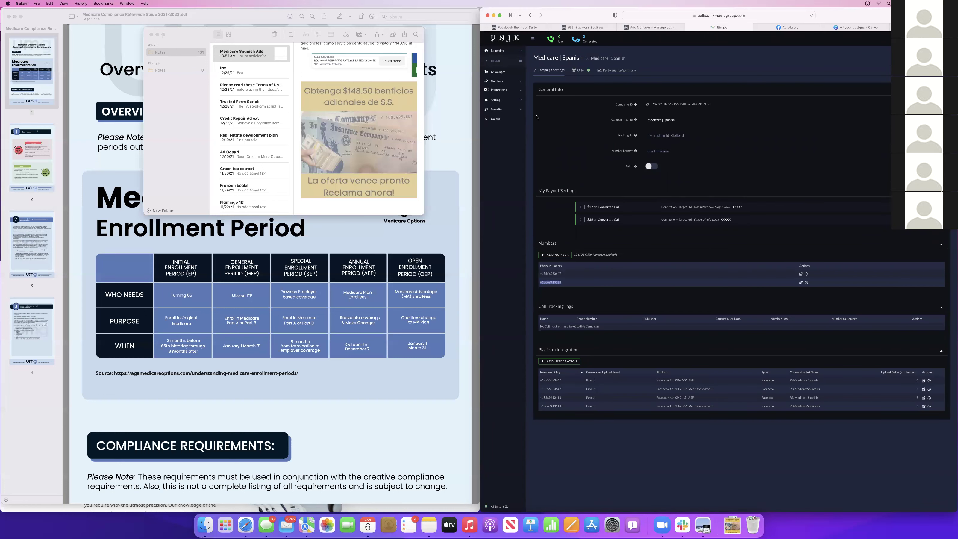
# View Ringba's Integrations > Platforms list, then switch to the Facebook Business Settings ad accounts
pyautogui.click(502, 90)
pyautogui.click(497, 102)
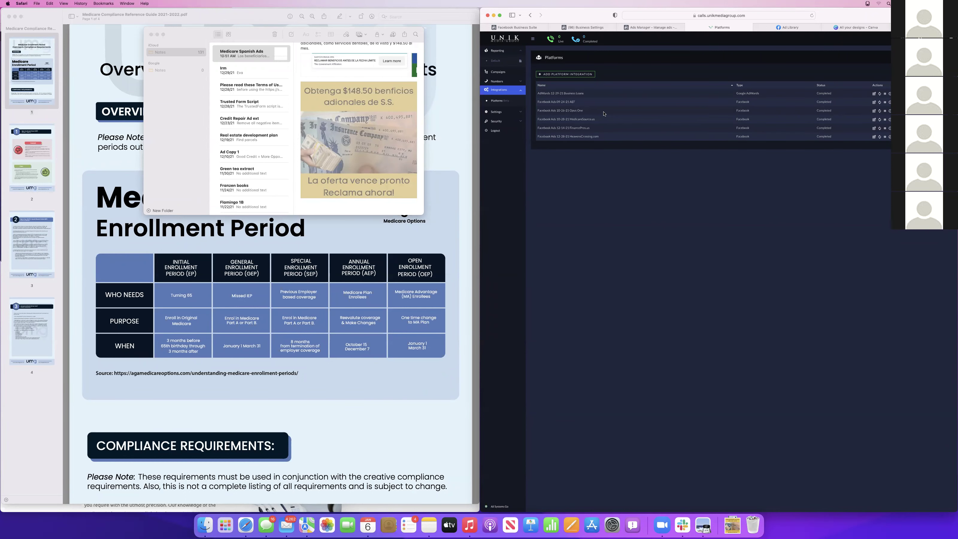
pyautogui.click(650, 27)
pyautogui.click(584, 27)
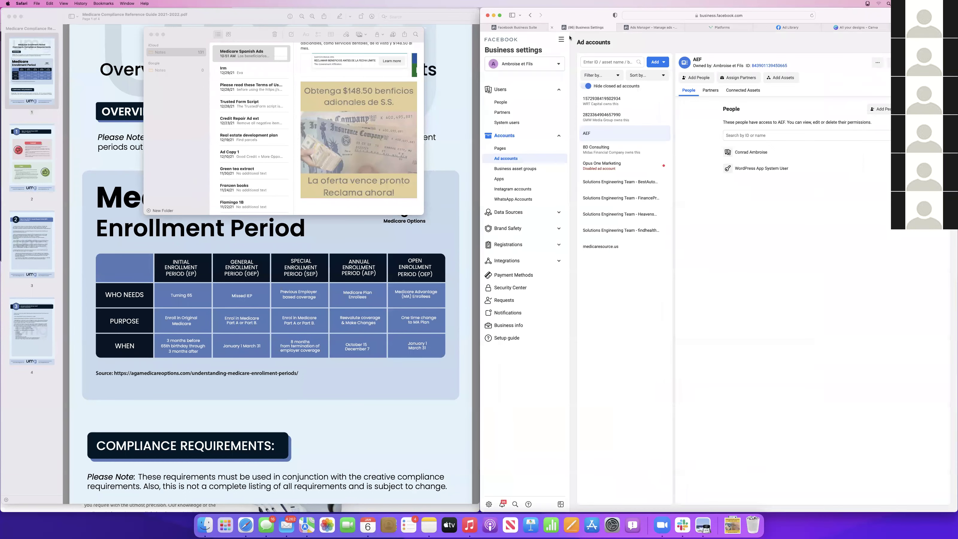
# List the offline event sets, view RB-MedicareSource.us, and open the All tools menu for Events Manager
pyautogui.click(525, 212)
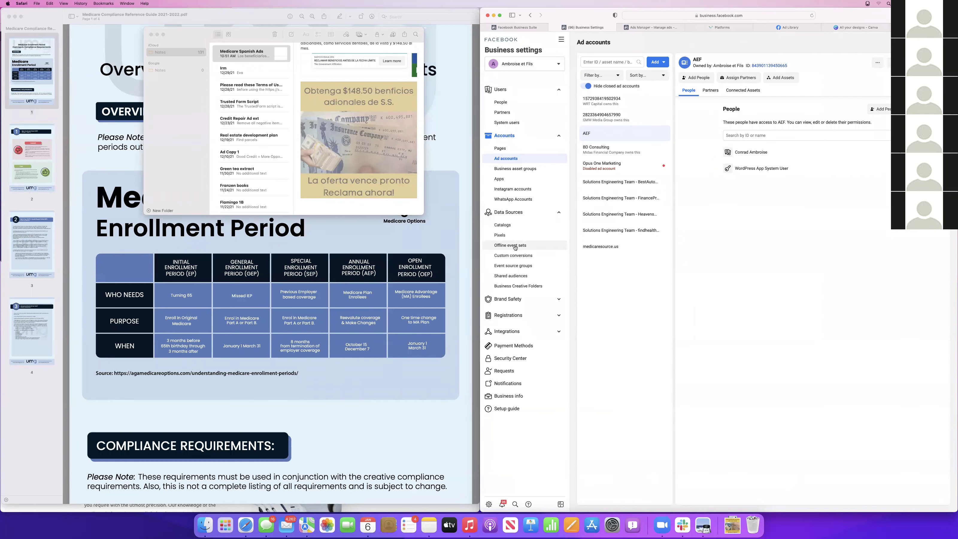
pyautogui.click(513, 246)
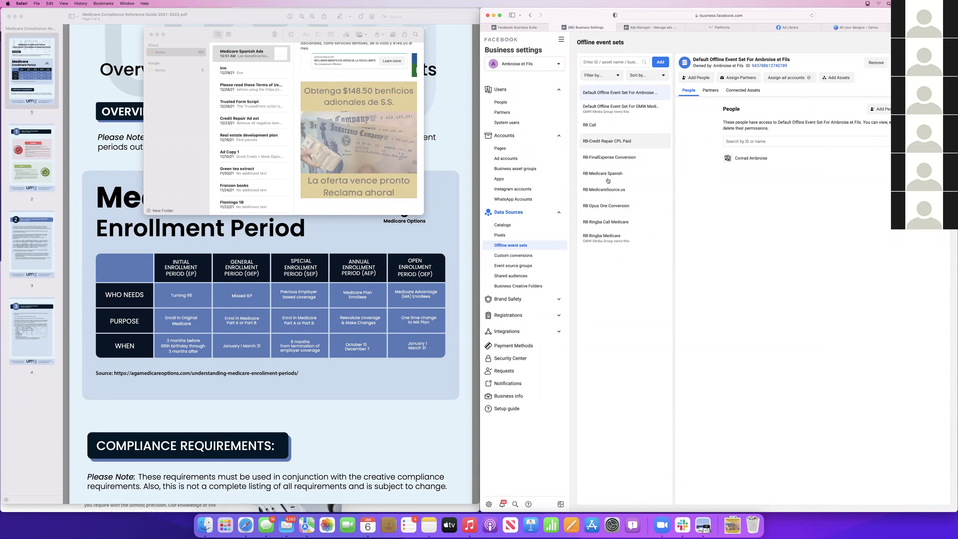
pyautogui.click(607, 193)
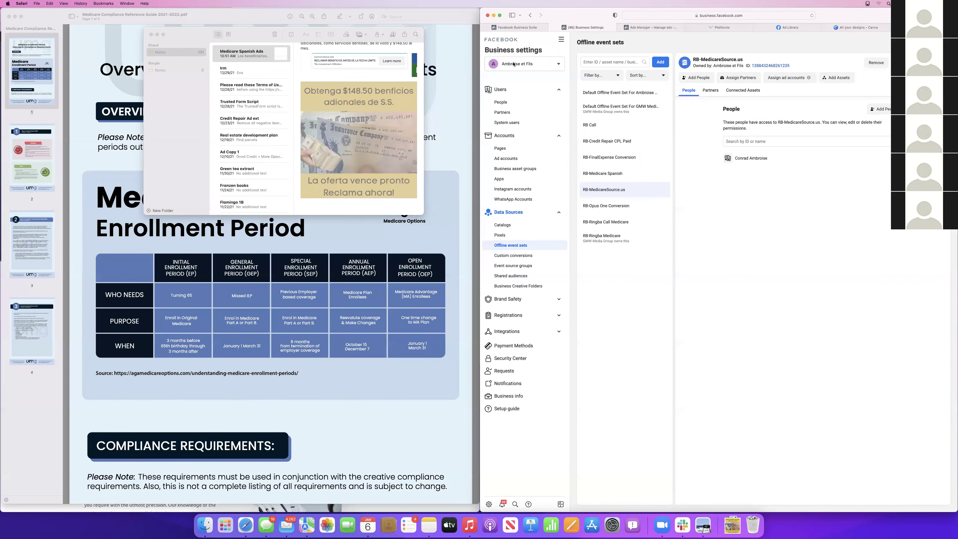
pyautogui.click(563, 39)
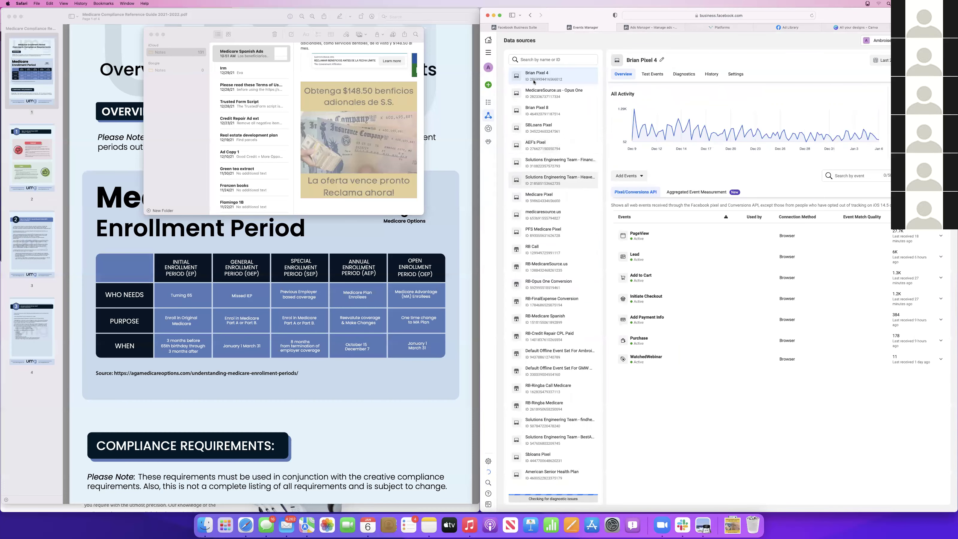
# Open the Medicare Pixel under MedicareSource.us - Opus One and browse its custom date range options
pyautogui.click(554, 91)
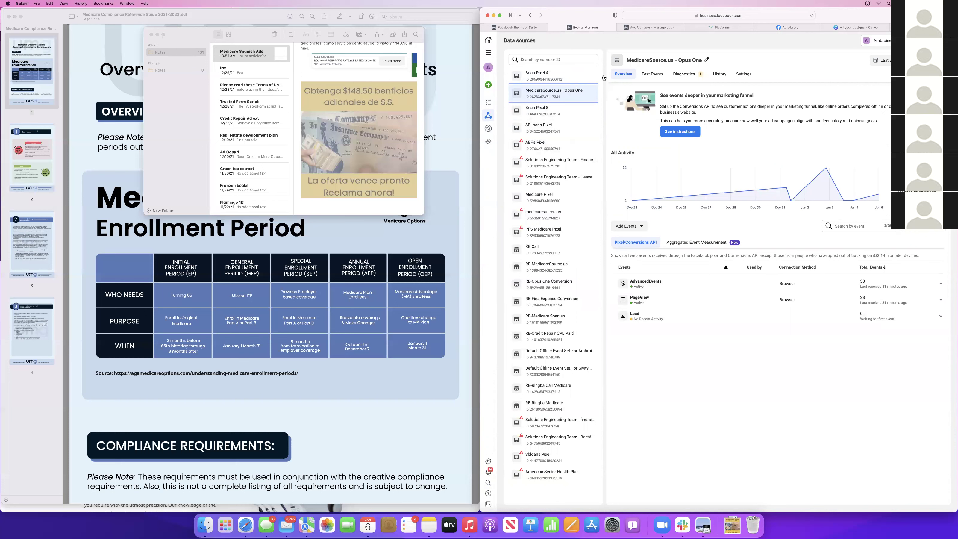
pyautogui.click(544, 198)
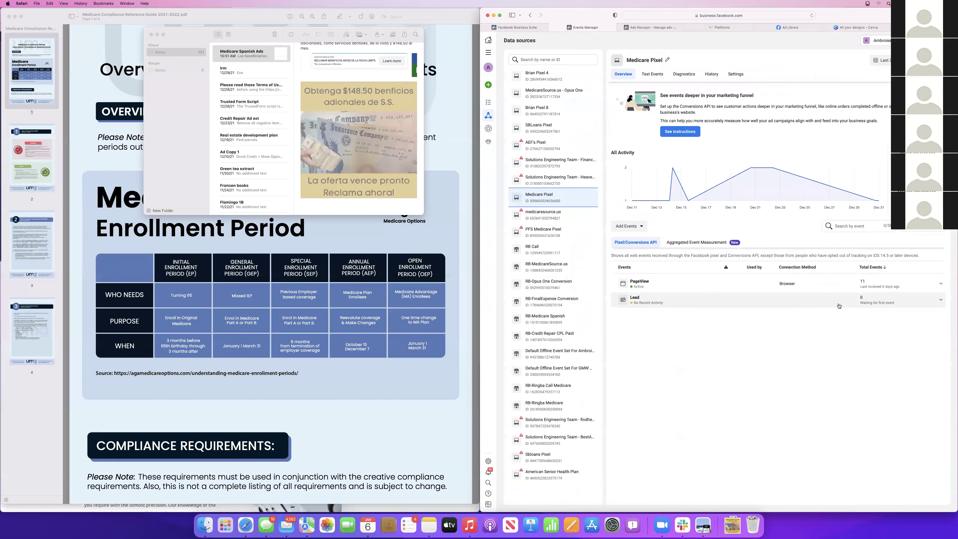
pyautogui.click(880, 60)
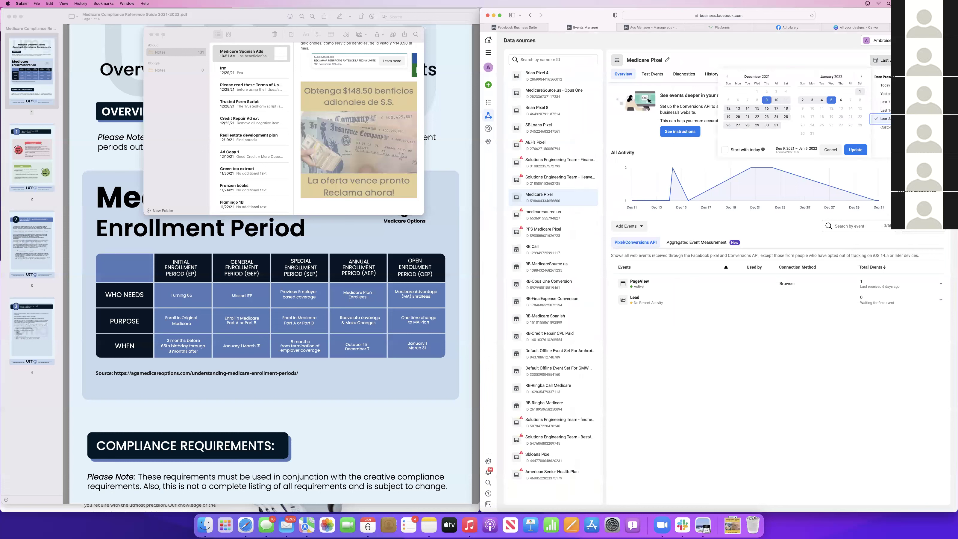
pyautogui.click(887, 128)
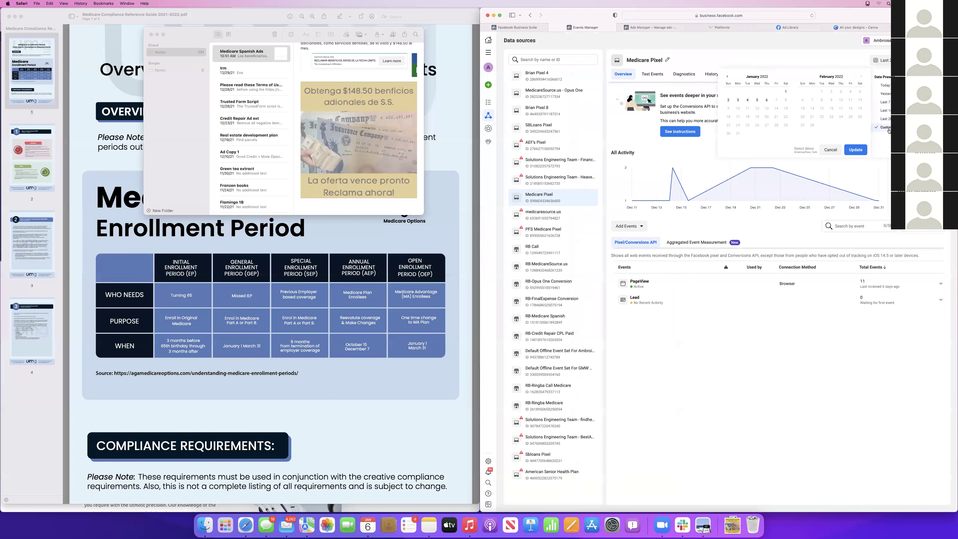
pyautogui.click(726, 76)
pyautogui.click(814, 376)
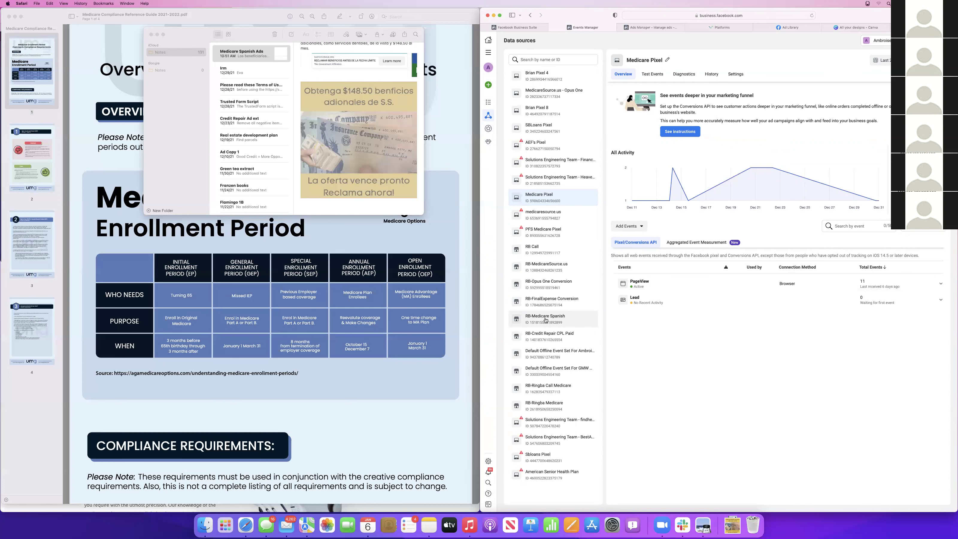
# Switch to the Ringba Platforms tab, then back to the Ads Manager ad set draft
pyautogui.click(718, 27)
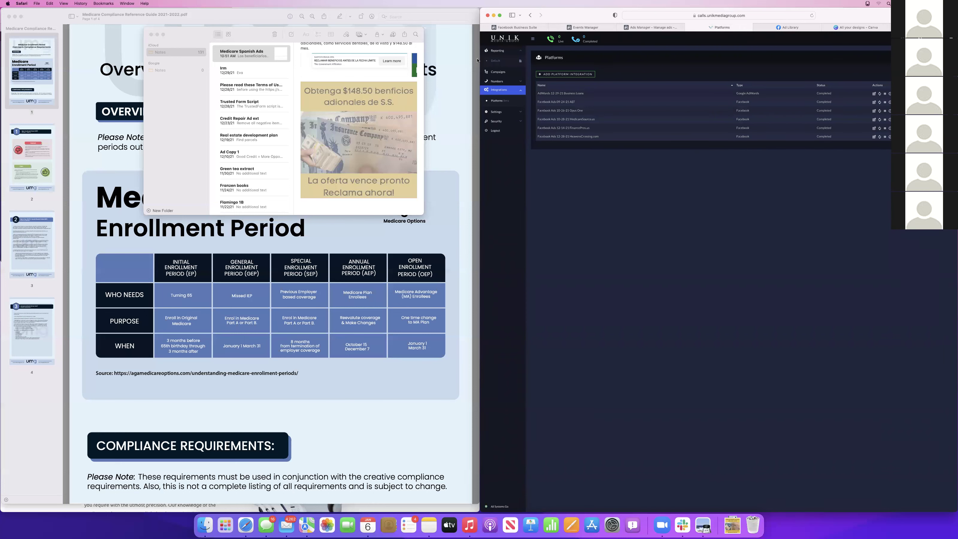
pyautogui.click(667, 28)
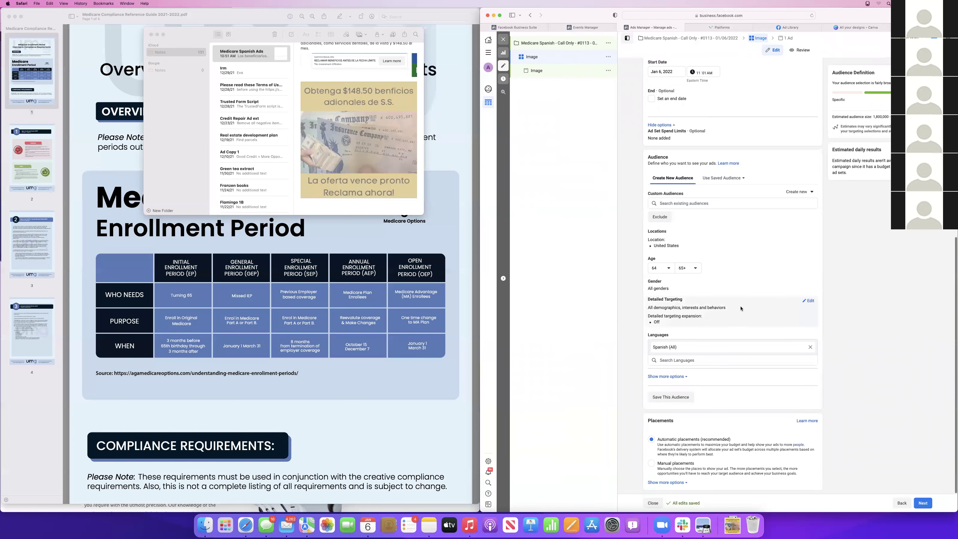
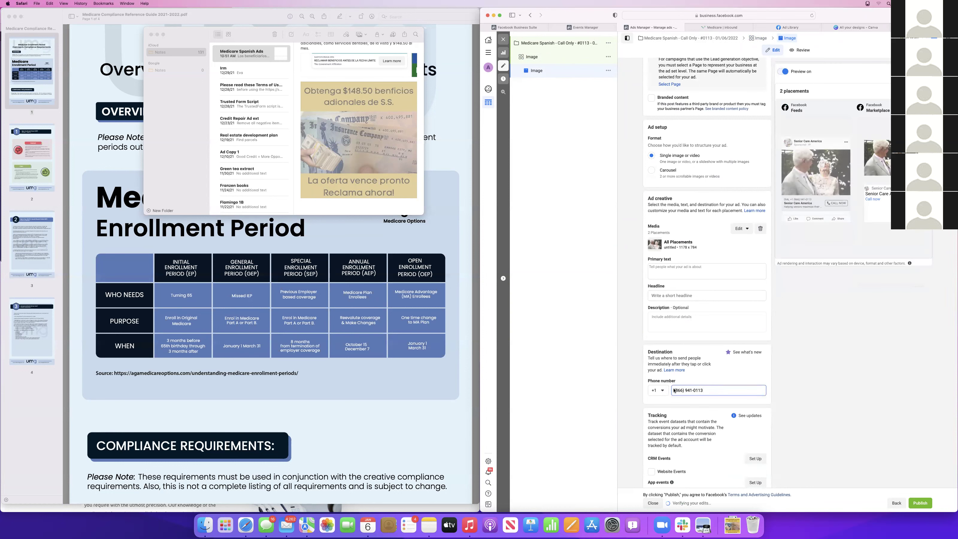
# Open the ad's media options so the current image can be changed
pyautogui.click(739, 229)
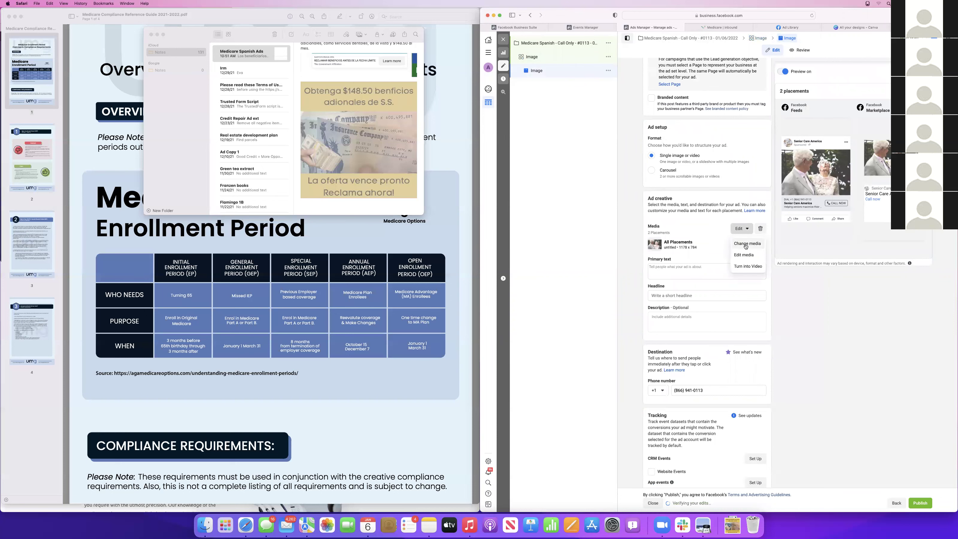
# Replace the senior couple photo with the 'Obtenga $148.50 beneficios' JPG uploaded from Downloads
pyautogui.click(745, 245)
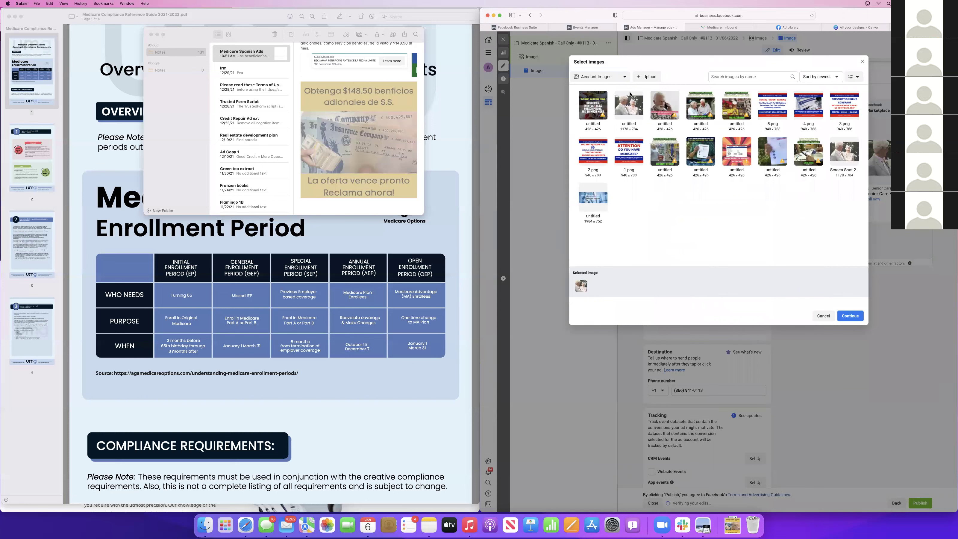
pyautogui.click(648, 77)
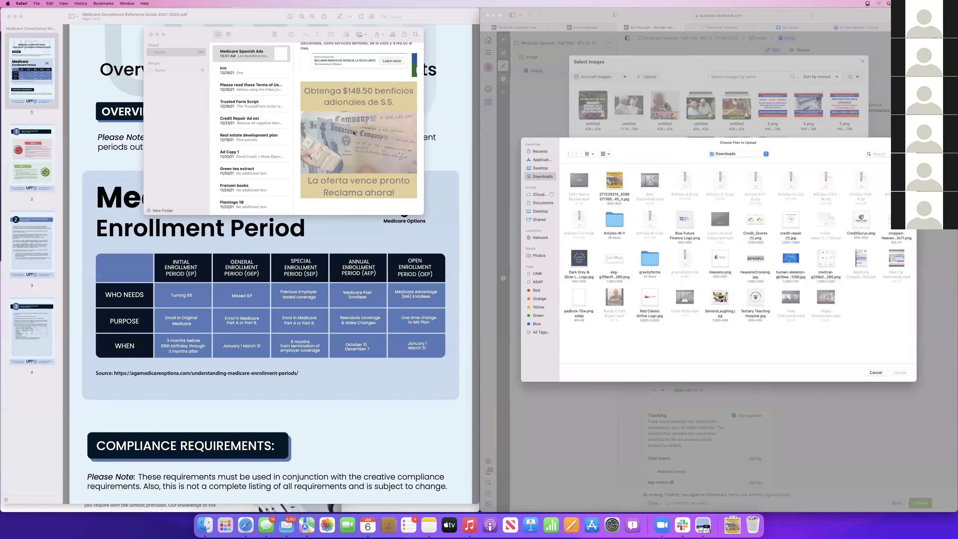
pyautogui.click(612, 180)
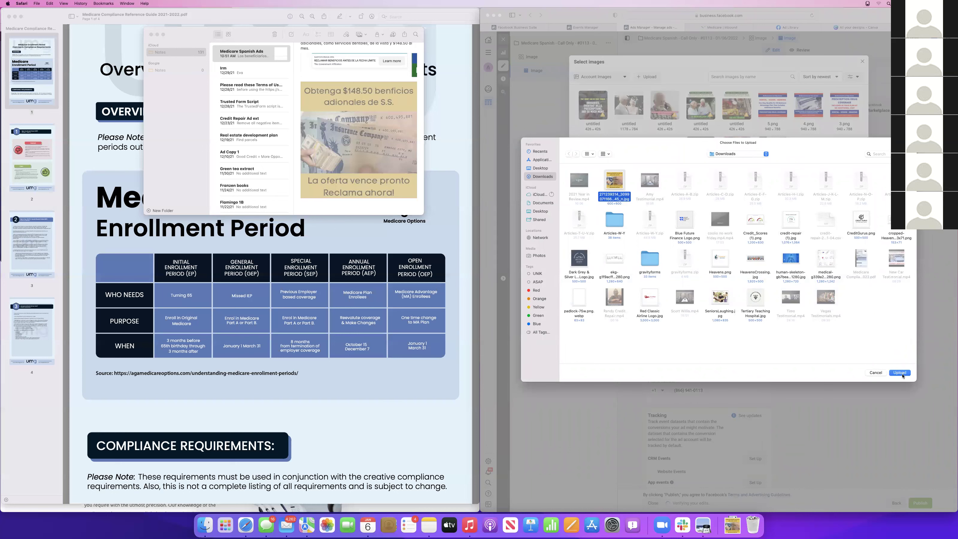
pyautogui.click(901, 375)
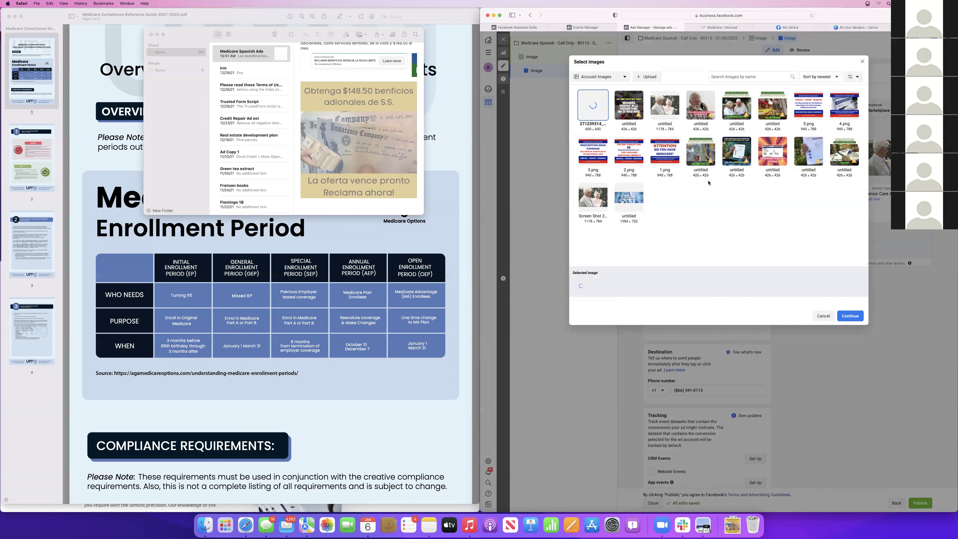
pyautogui.click(855, 319)
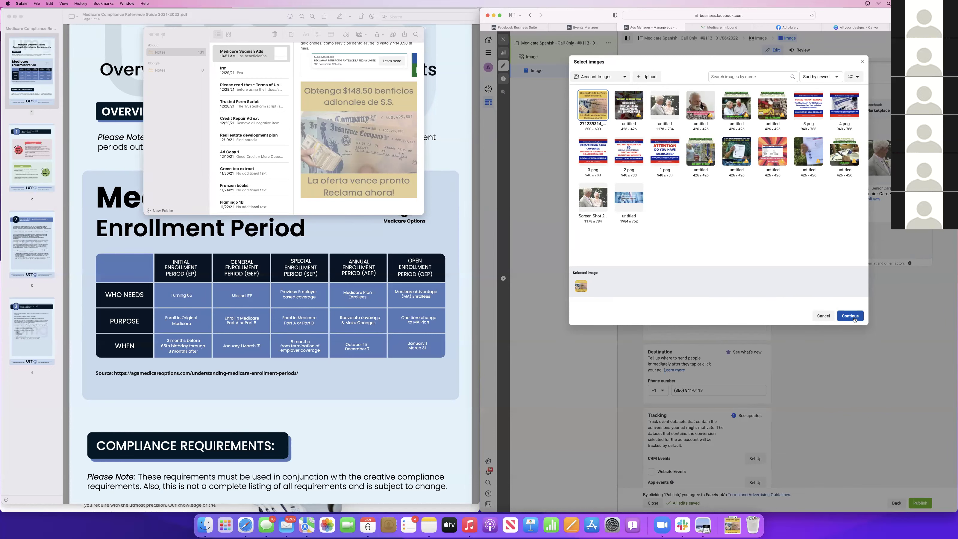
pyautogui.click(855, 319)
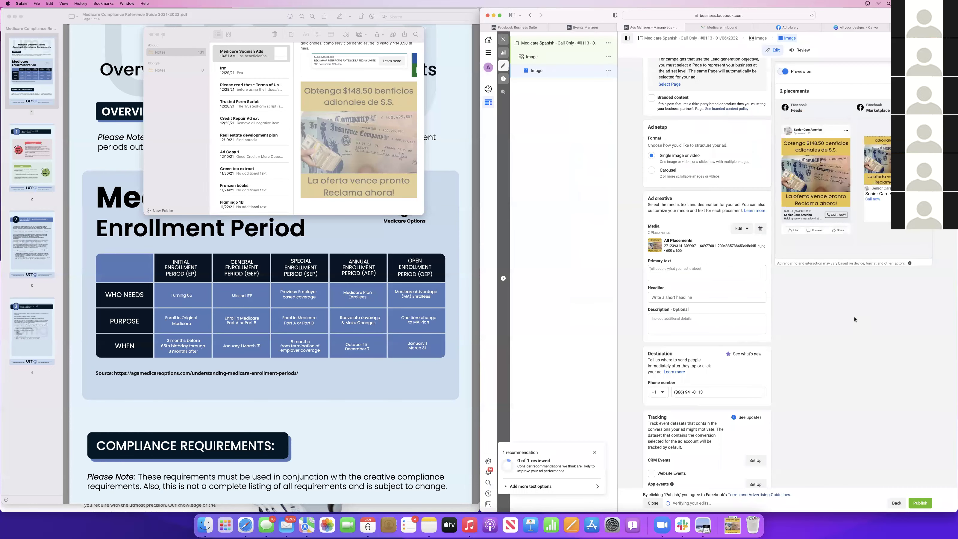
# Paste the Spanish benefits paragraph from Notes into the ad's primary text
pyautogui.click(724, 277)
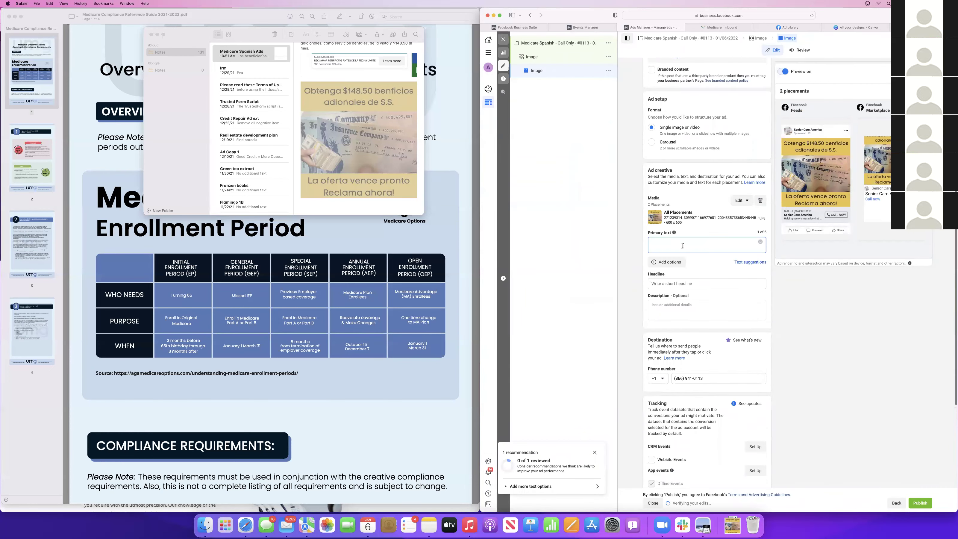
pyautogui.scroll(5, 339, 118)
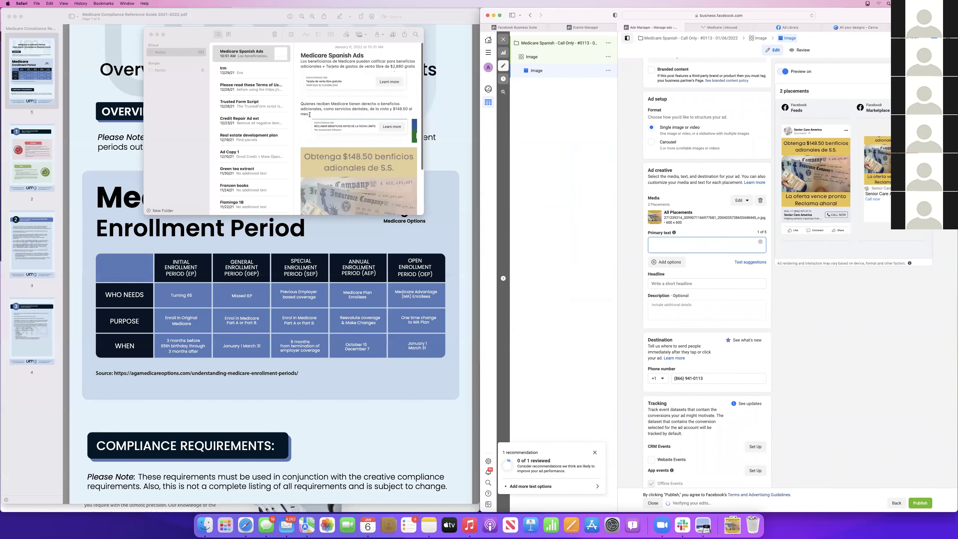
pyautogui.click(294, 101)
pyautogui.moveTo(301, 102); pyautogui.dragTo(322, 113)
pyautogui.press('super+c')
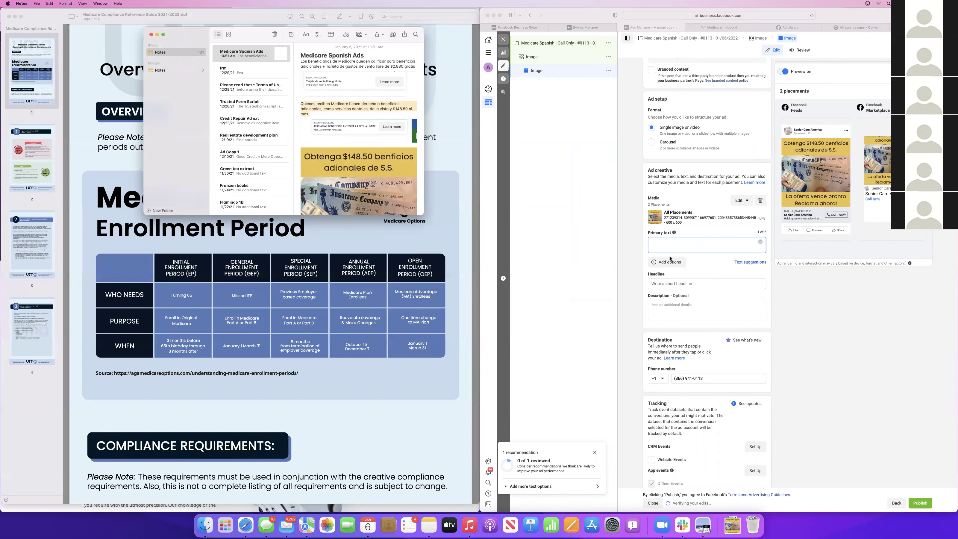
pyautogui.click(661, 242)
pyautogui.press('super+v')
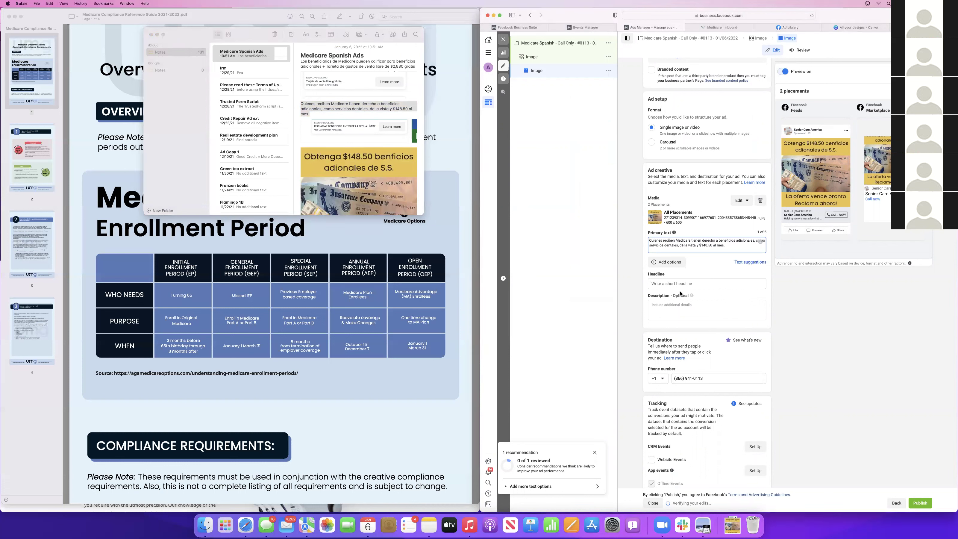
# Set headline 'Reclamar Beneficios Antes De La Fecha Limite' and description '*No Government Affiliation', then publish
pyautogui.click(673, 284)
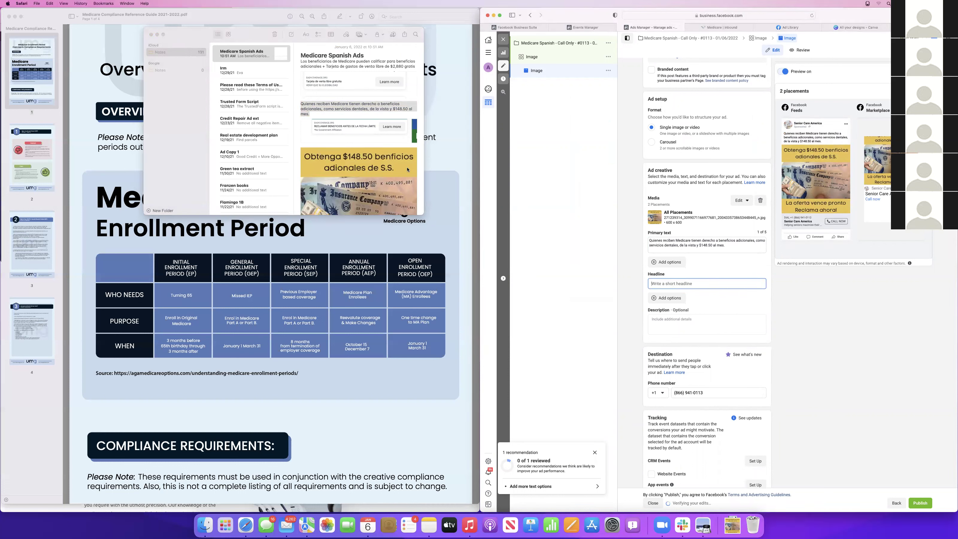
pyautogui.write('Reclamar Beneficios Antes De La')
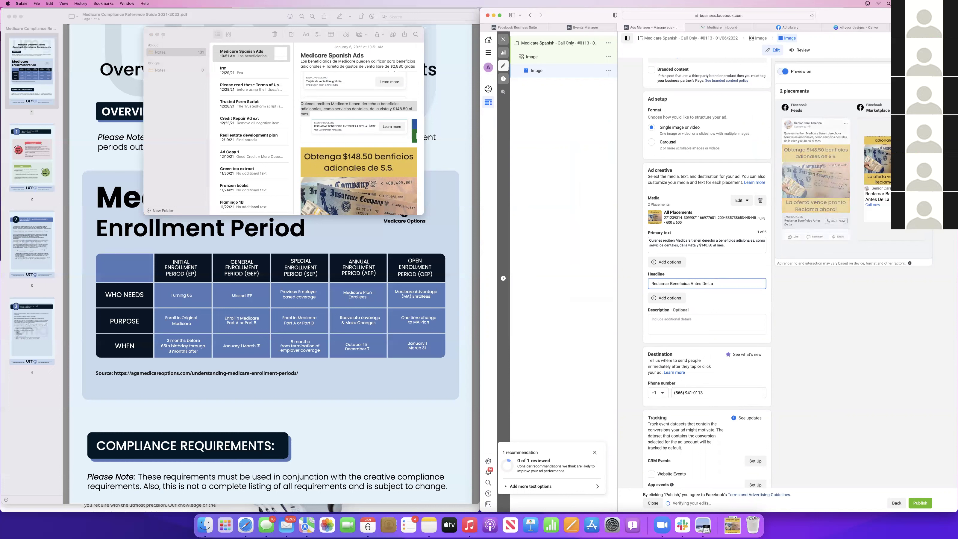
pyautogui.write(' Fecha Limite')
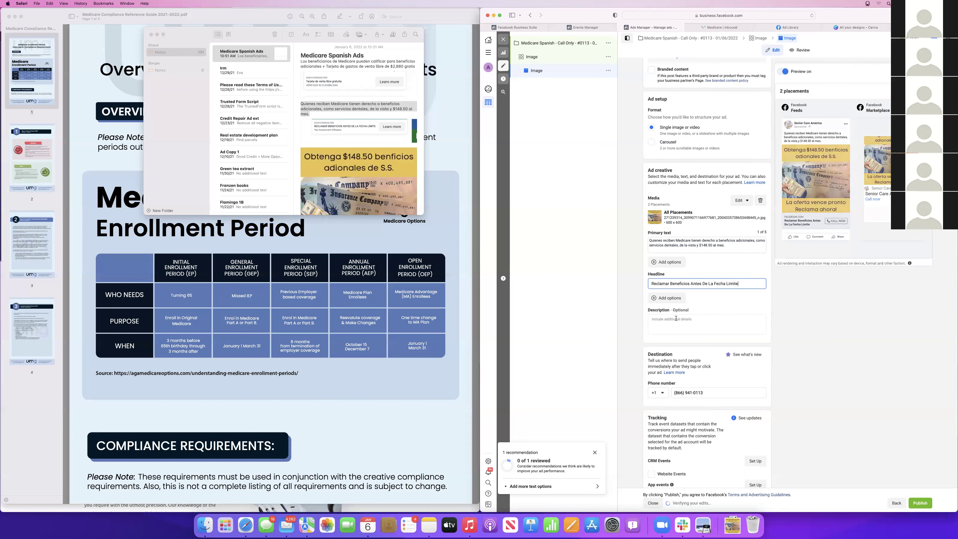
pyautogui.press('Tab')
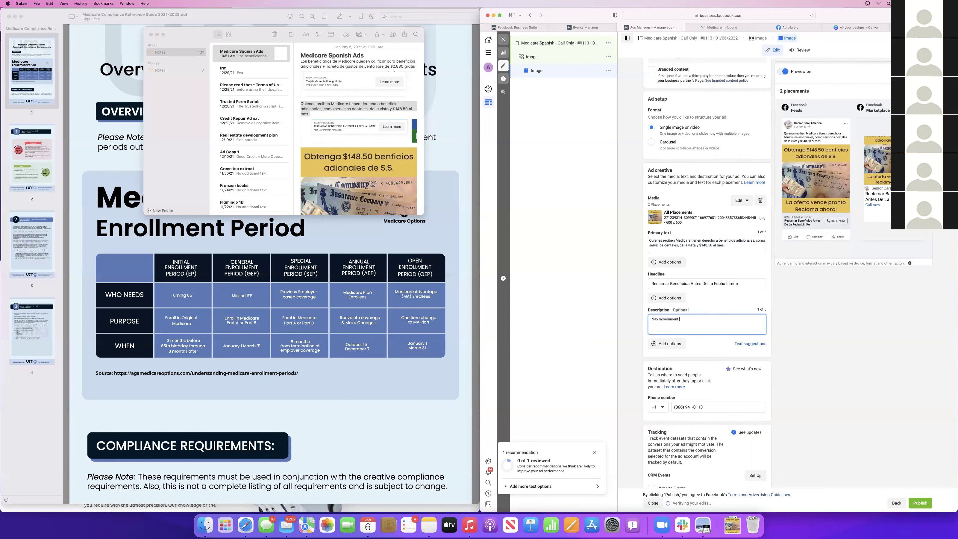
pyautogui.write('*No Government Affiliation')
pyautogui.scroll(-5, 705, 418)
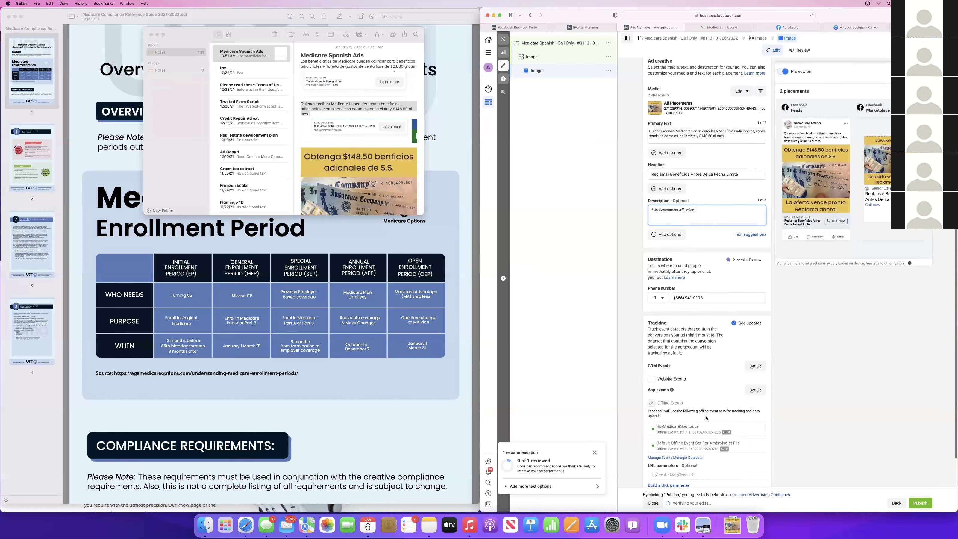
pyautogui.scroll(8, 705, 418)
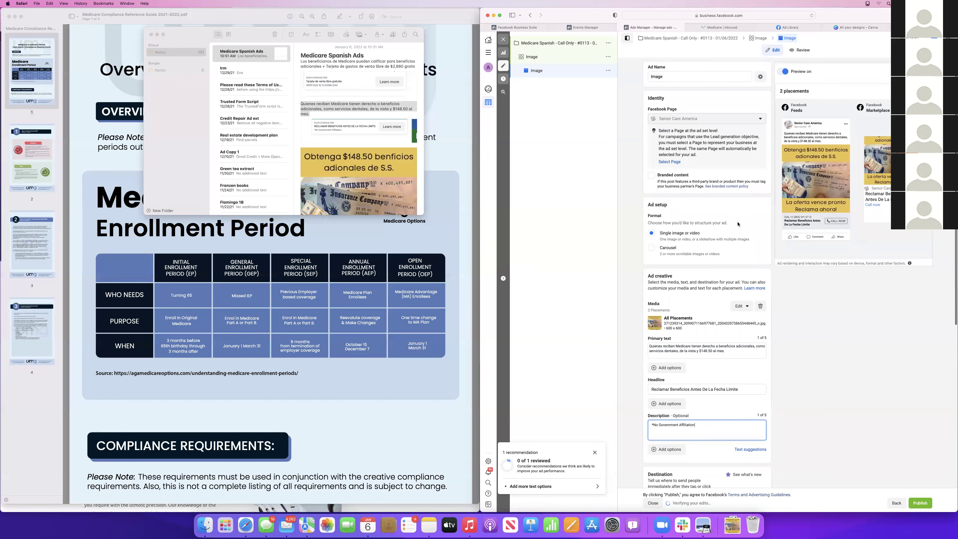
pyautogui.scroll(-1, 739, 305)
pyautogui.click(828, 364)
pyautogui.scroll(-10, 754, 279)
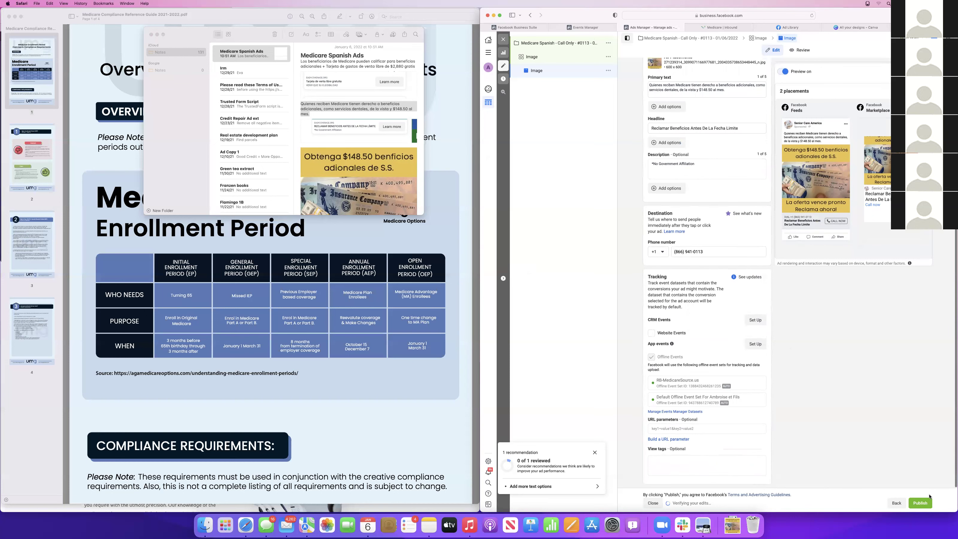
pyautogui.click(923, 503)
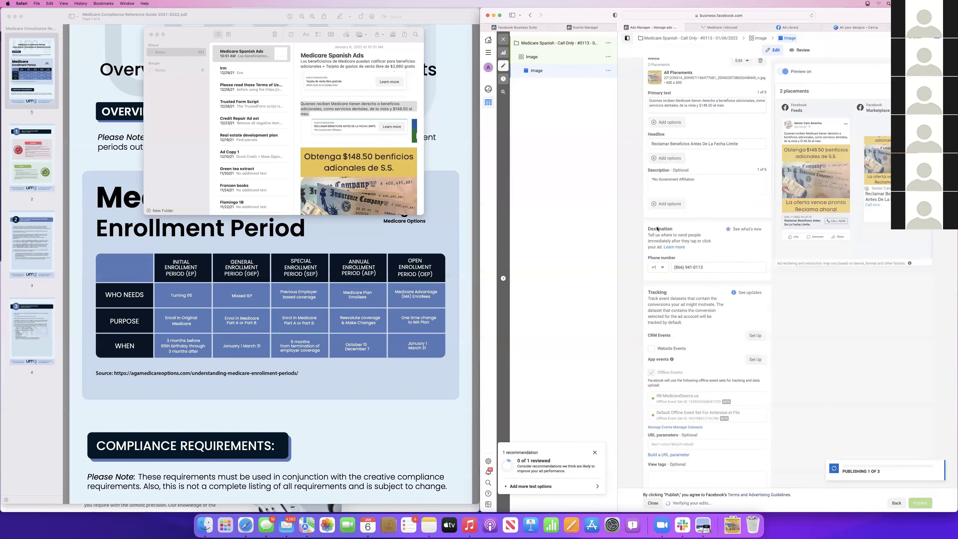
# Review the Image ad set's optimization, audience and locations, then return to the Ad sets table
pyautogui.moveTo(923, 504); pyautogui.dragTo(656, 228)
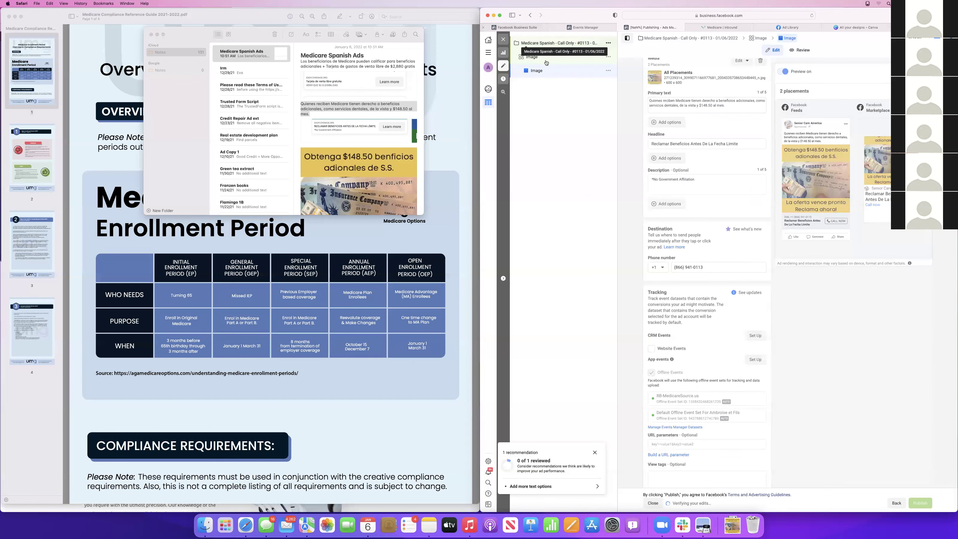
pyautogui.scroll(-6, 739, 246)
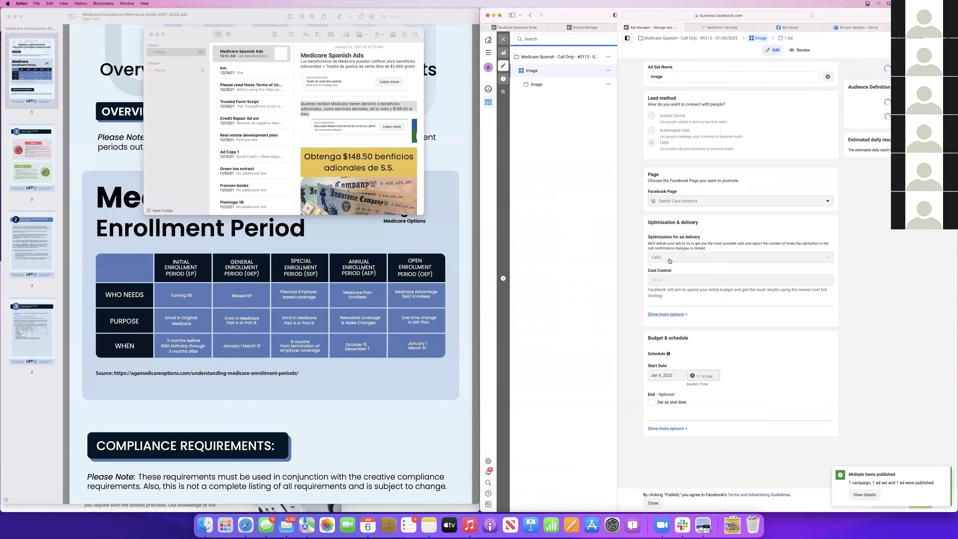
pyautogui.scroll(-5, 677, 359)
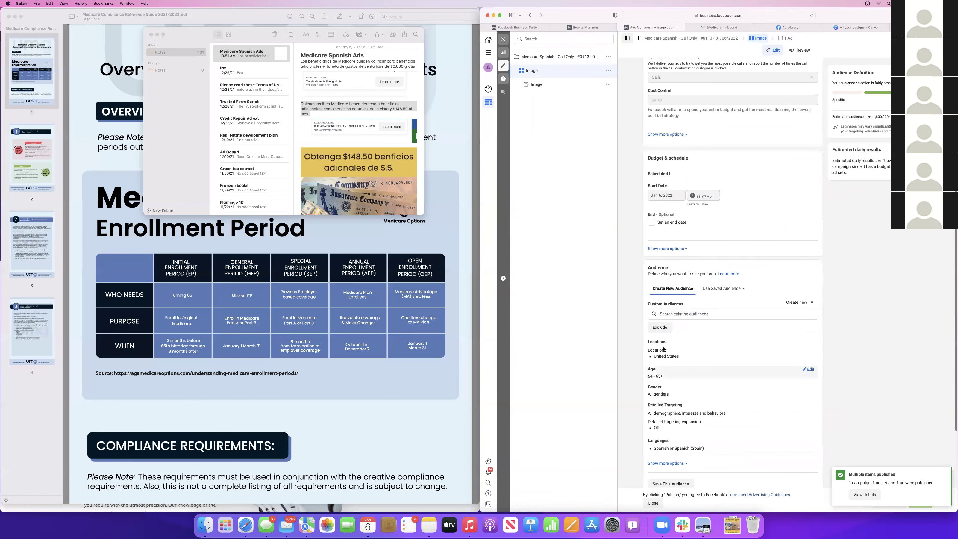
pyautogui.click(810, 344)
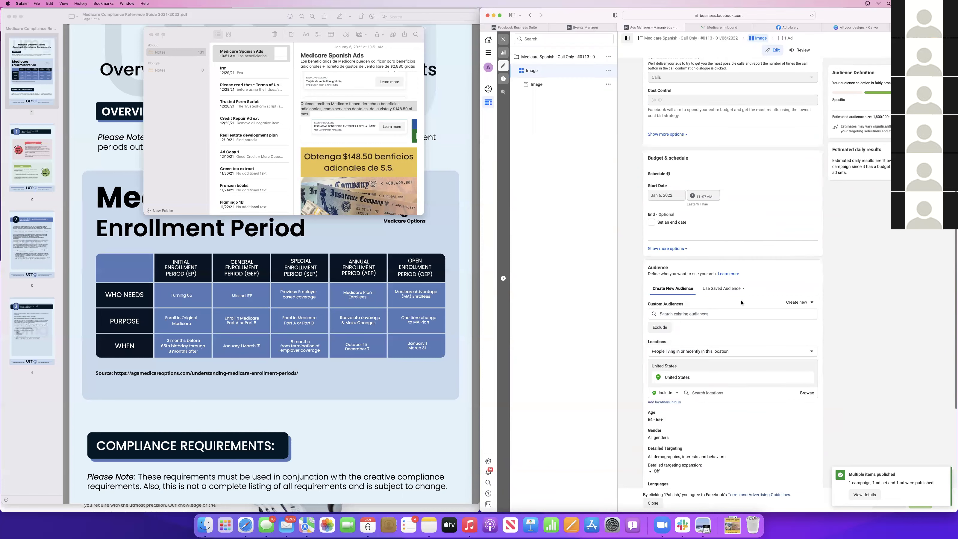
pyautogui.scroll(-3, 667, 300)
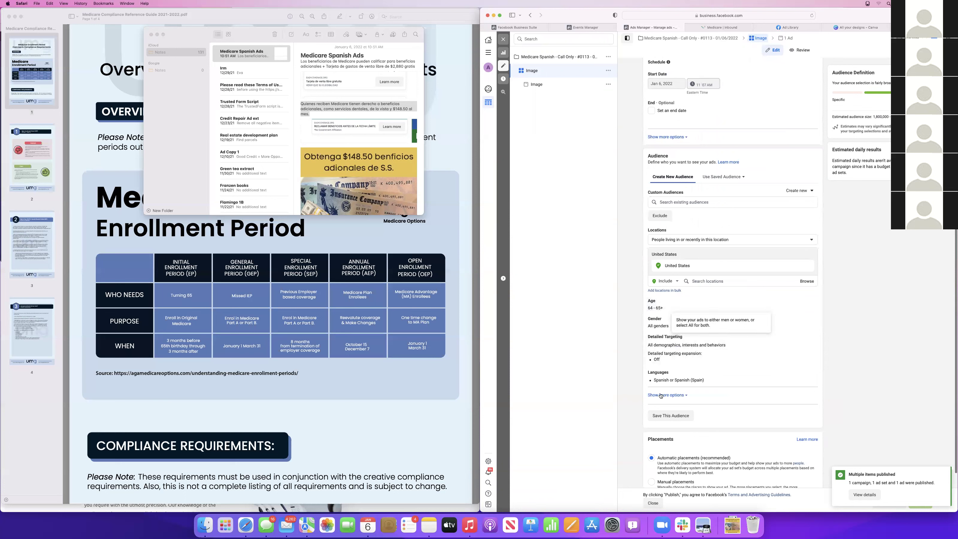
pyautogui.scroll(-1, 792, 396)
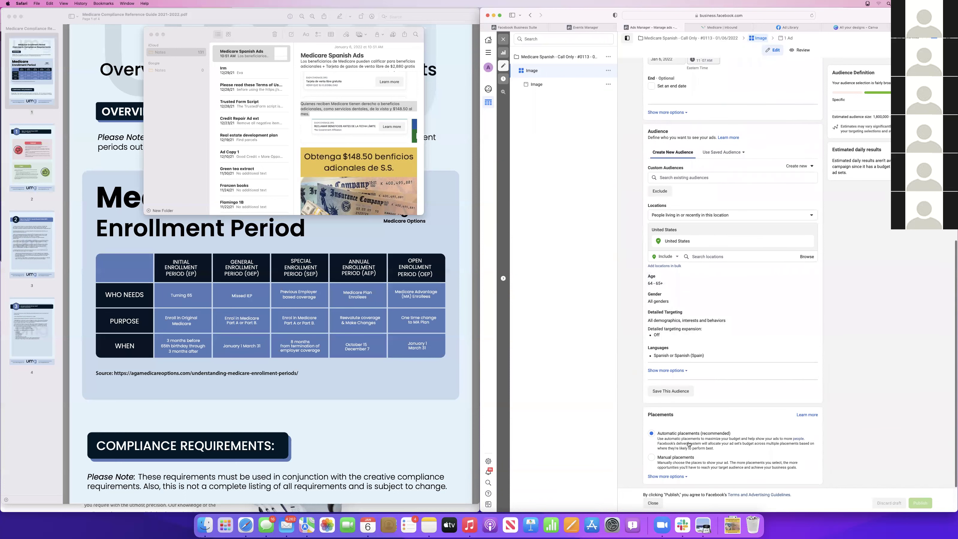
pyautogui.click(653, 503)
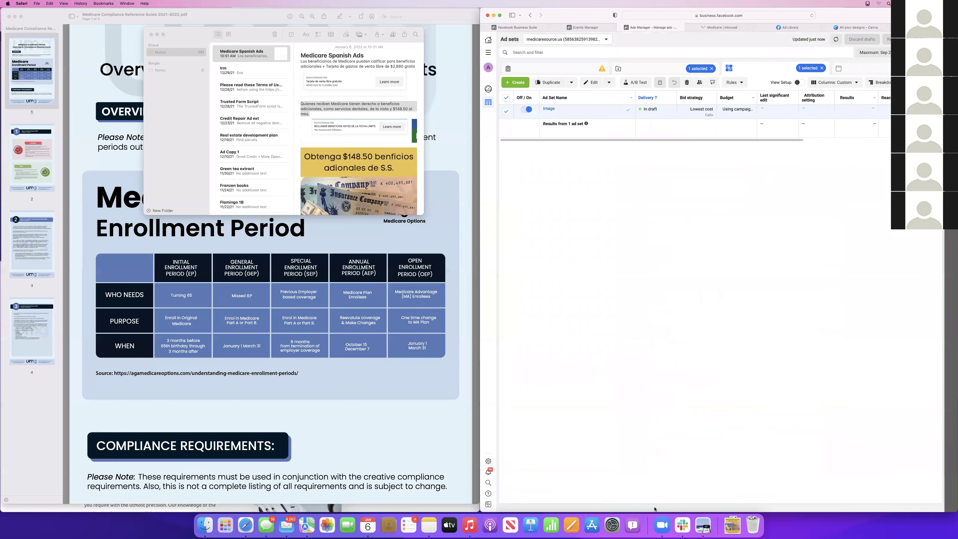
pyautogui.click(506, 111)
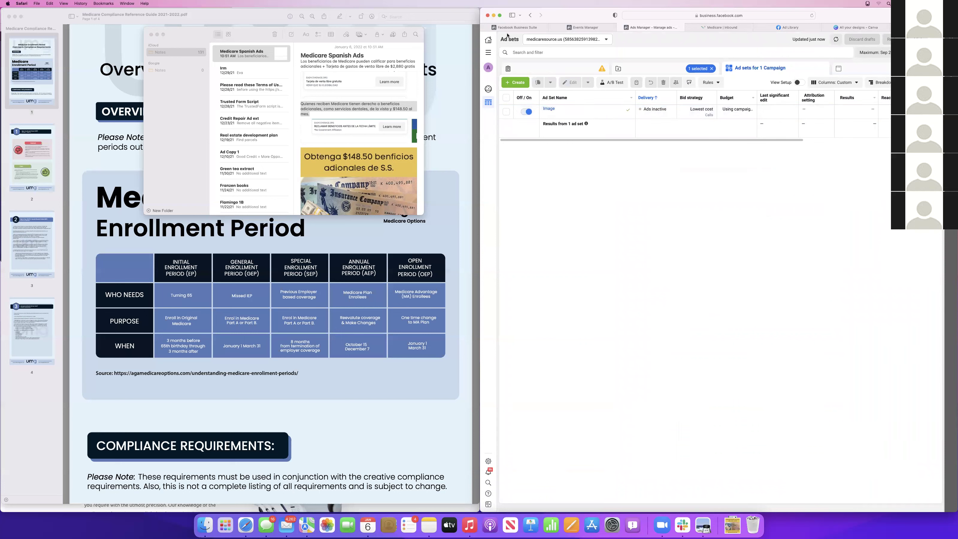
# Show the verified medicaresource.us domain under Business Settings' Brand Safety > Domains
pyautogui.click(585, 28)
pyautogui.moveTo(489, 120)
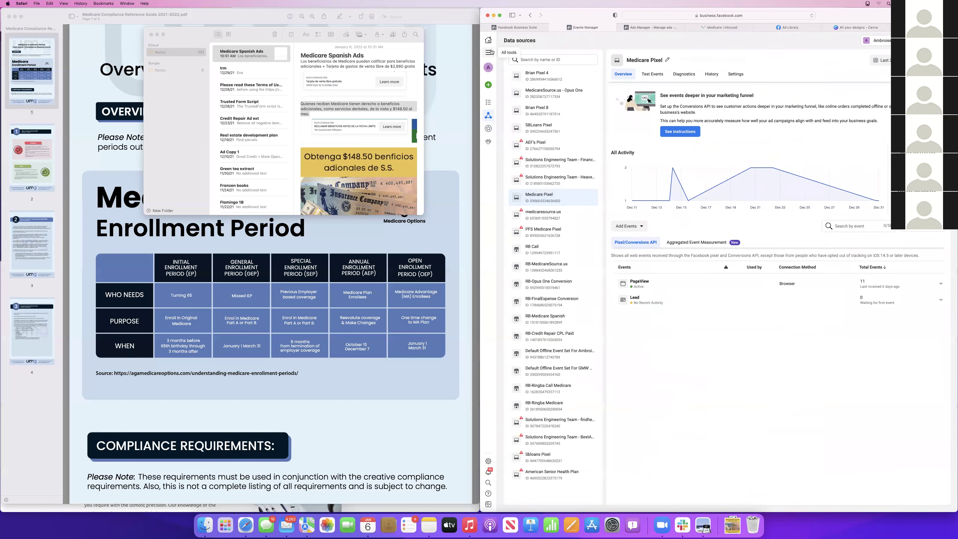
pyautogui.click(488, 52)
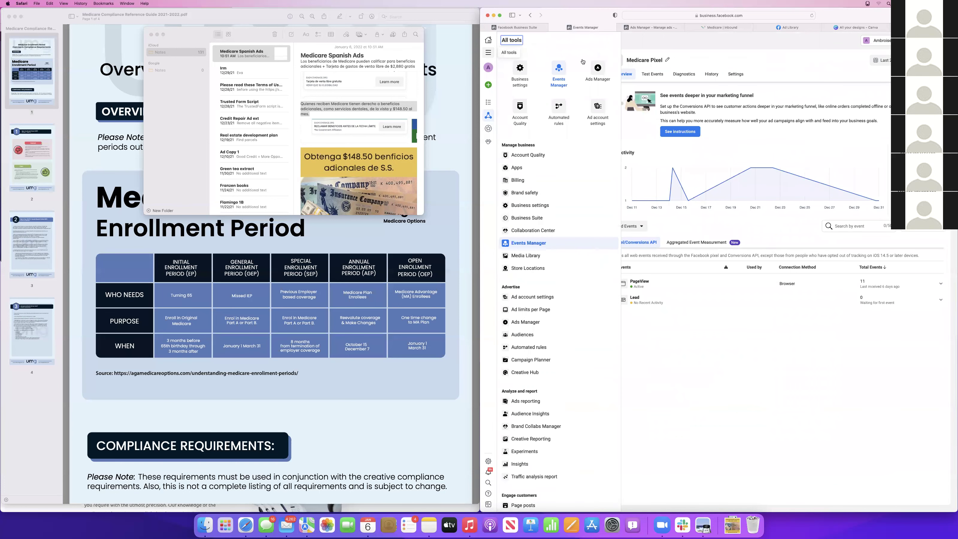
pyautogui.click(521, 76)
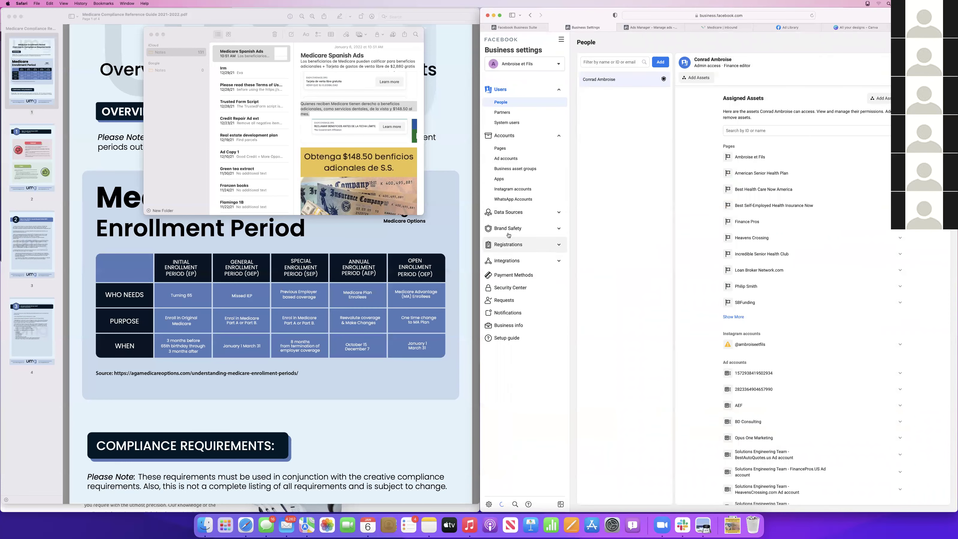
pyautogui.click(518, 215)
pyautogui.click(536, 299)
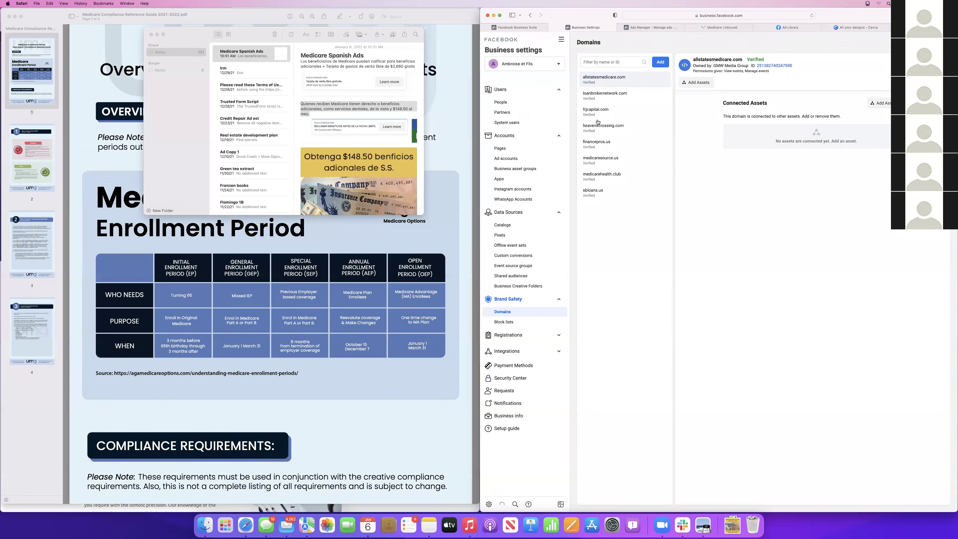
pyautogui.click(599, 161)
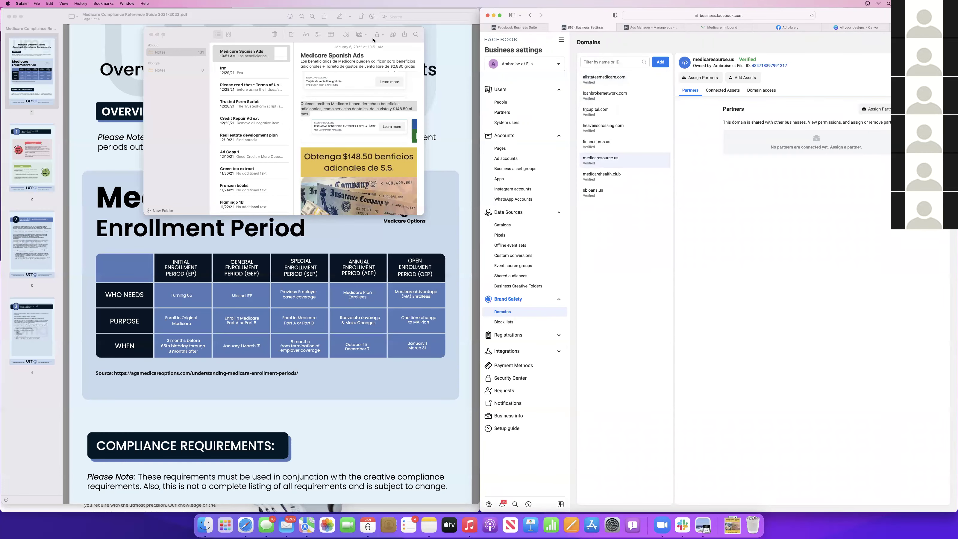
pyautogui.click(122, 71)
pyautogui.hotkey('ctrl', 'Up')
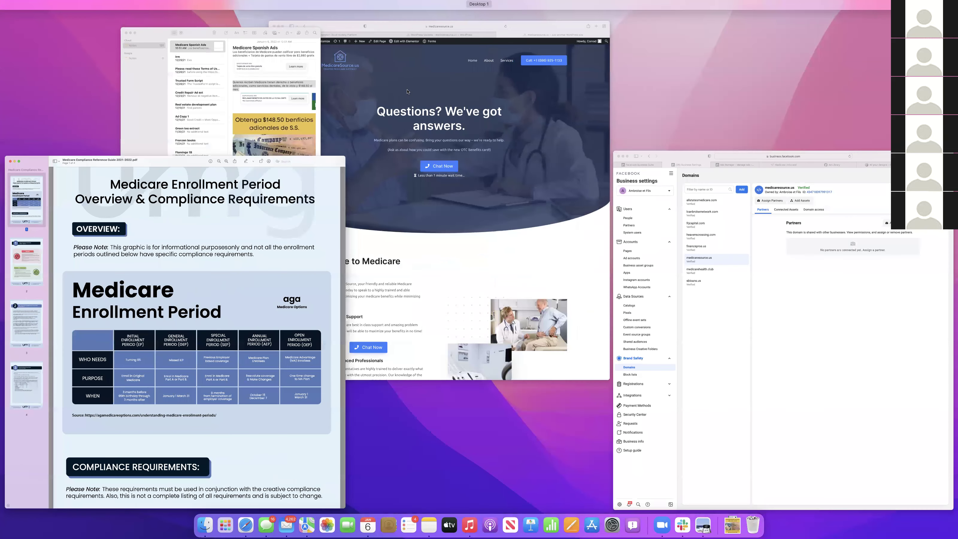
# Open the Upgrade page from the WordPress Pages list in Elementor
pyautogui.click(415, 115)
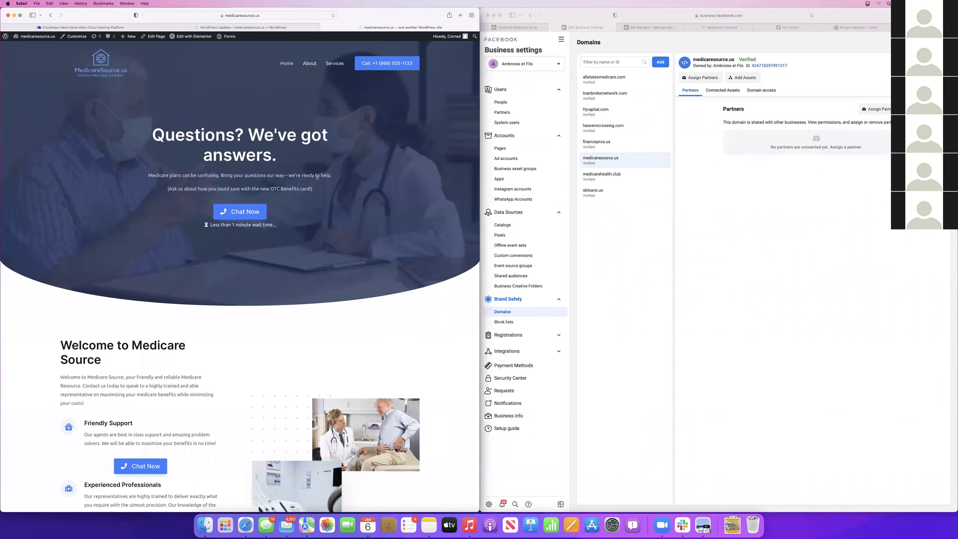
pyautogui.click(228, 28)
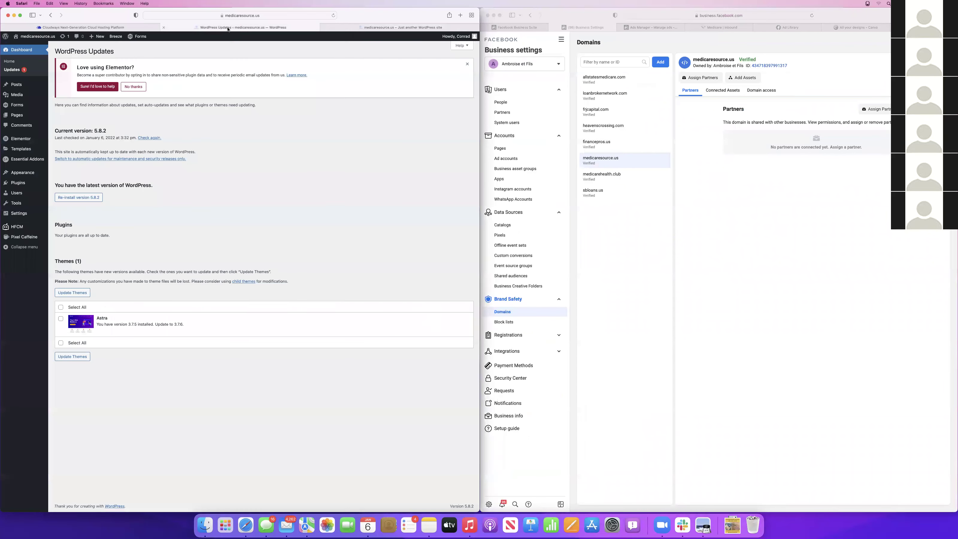
pyautogui.click(17, 115)
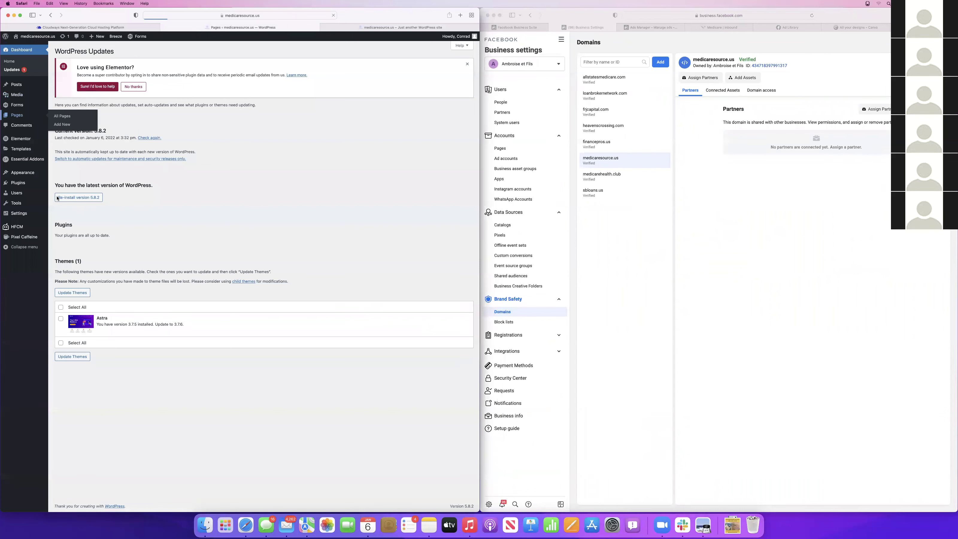
pyautogui.moveTo(46, 185)
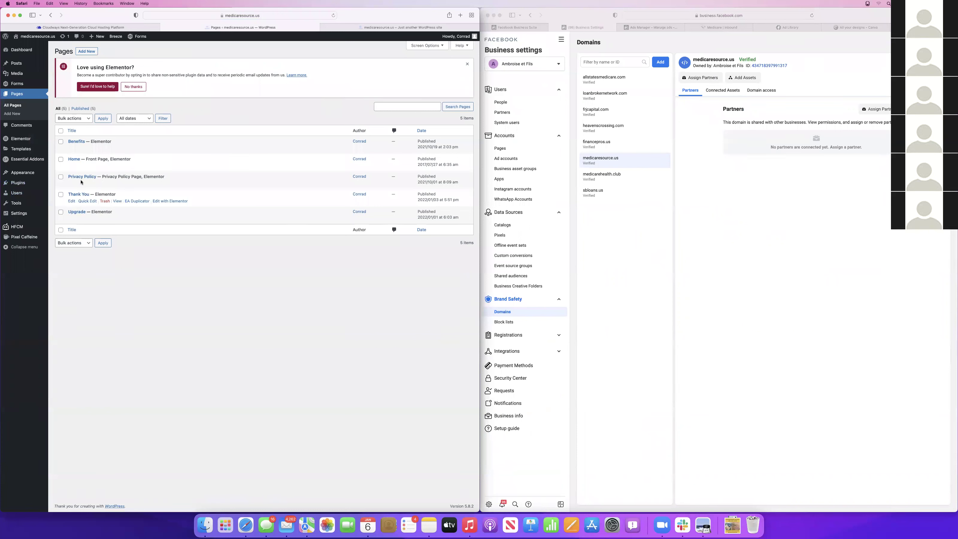
pyautogui.click(165, 220)
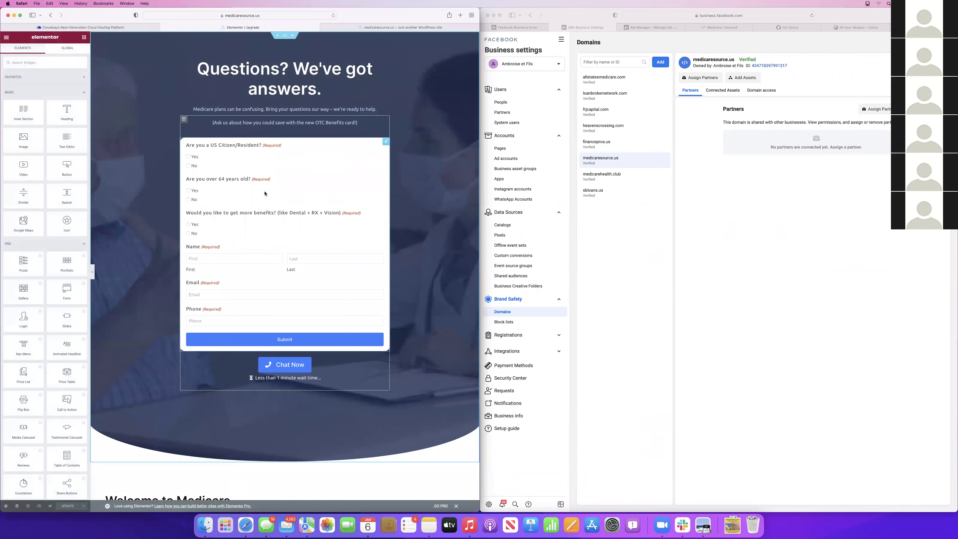
# Check the live homepage, then exit Elementor to the Upgrade page's block editor
pyautogui.click(6, 37)
pyautogui.click(372, 28)
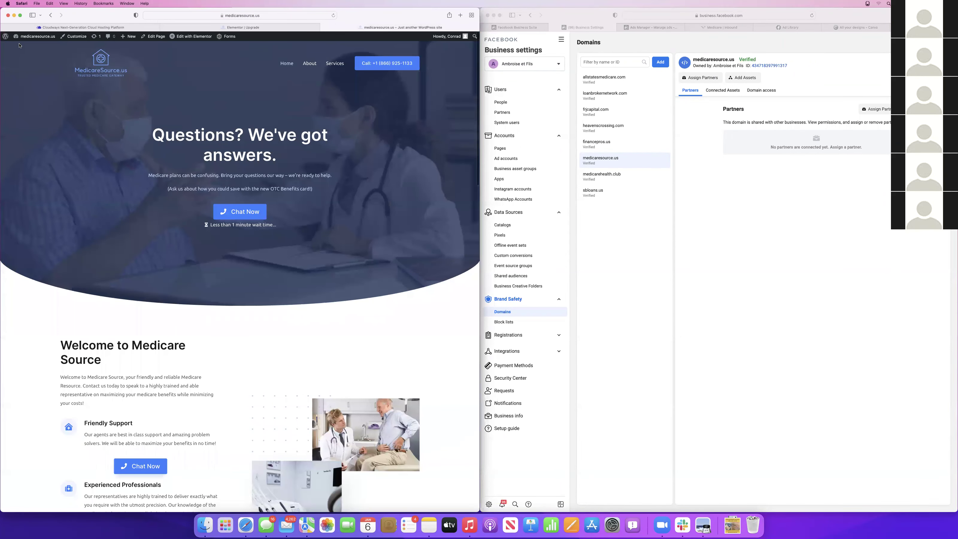
pyautogui.click(242, 27)
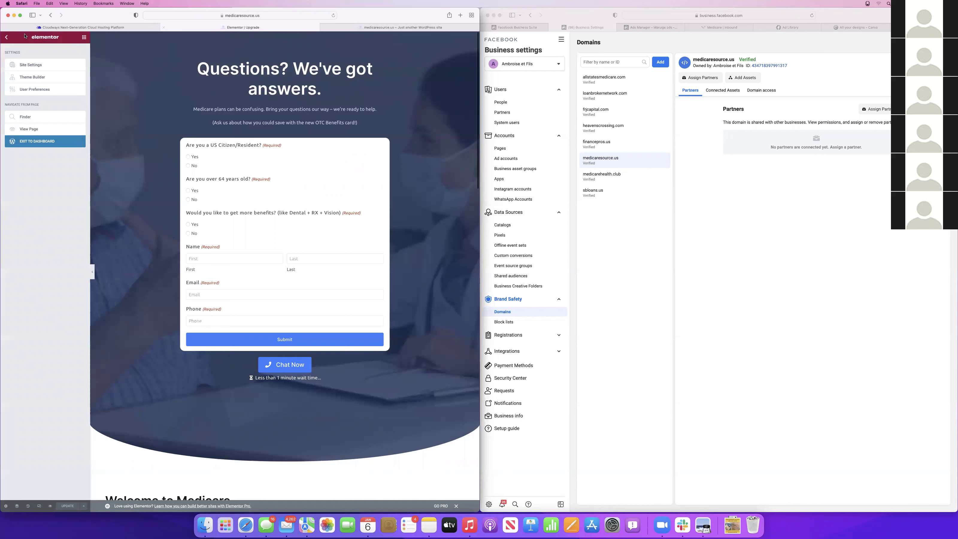
pyautogui.click(24, 141)
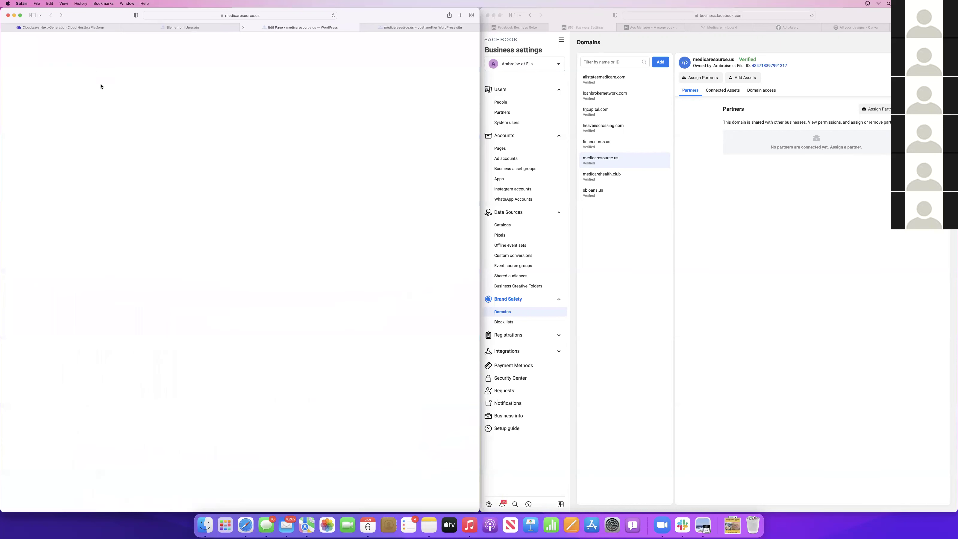
pyautogui.click(176, 199)
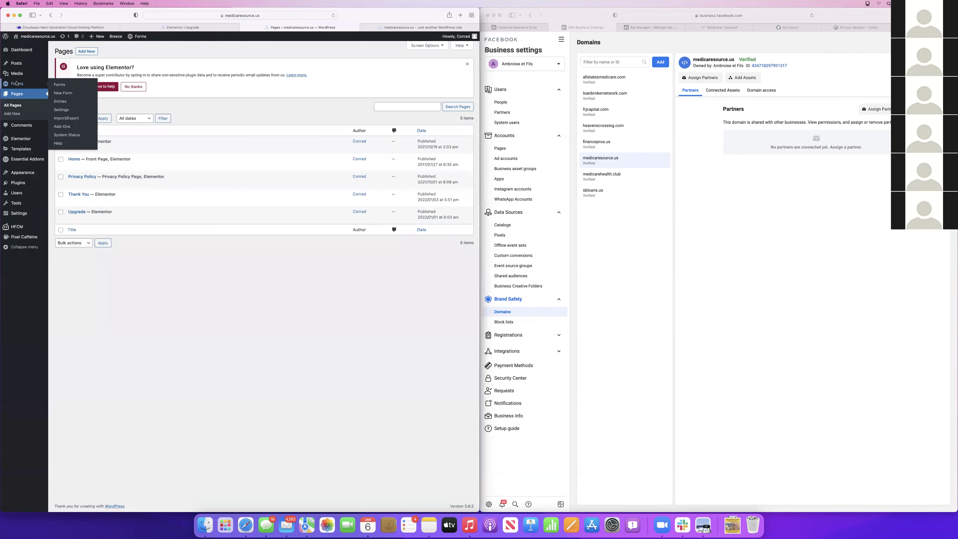
# Open Medicare New Enroll and review conditional logic on the over-64 and more-benefits questions
pyautogui.click(62, 83)
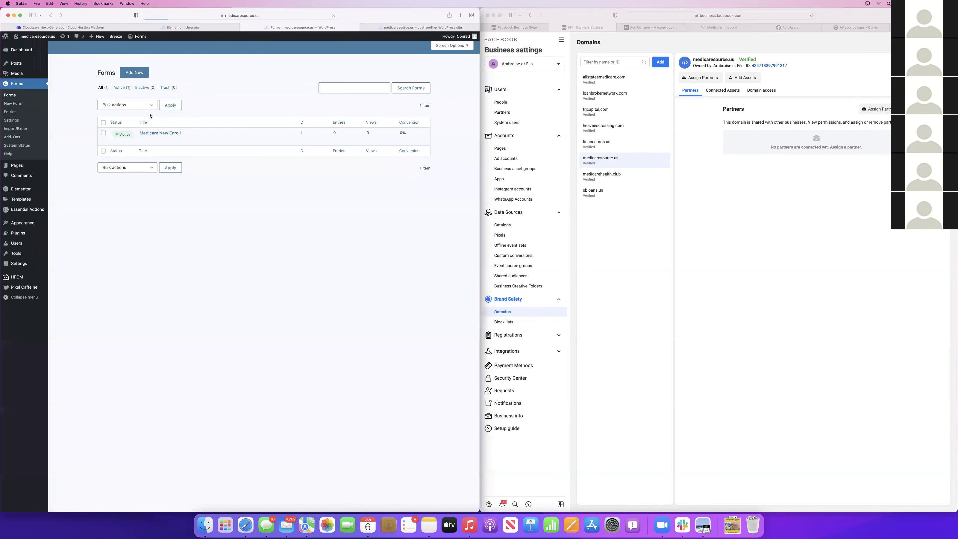
pyautogui.moveTo(147, 150)
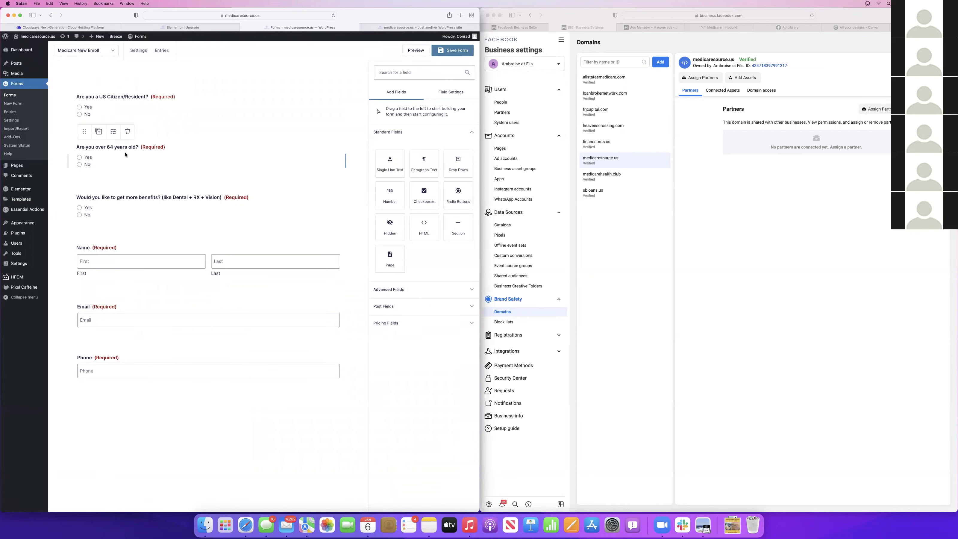
pyautogui.click(126, 155)
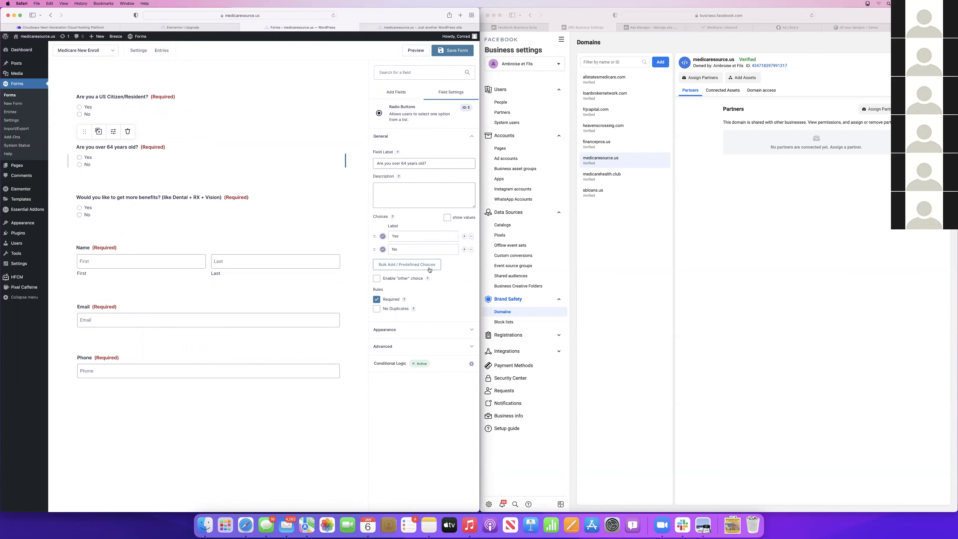
pyautogui.click(472, 364)
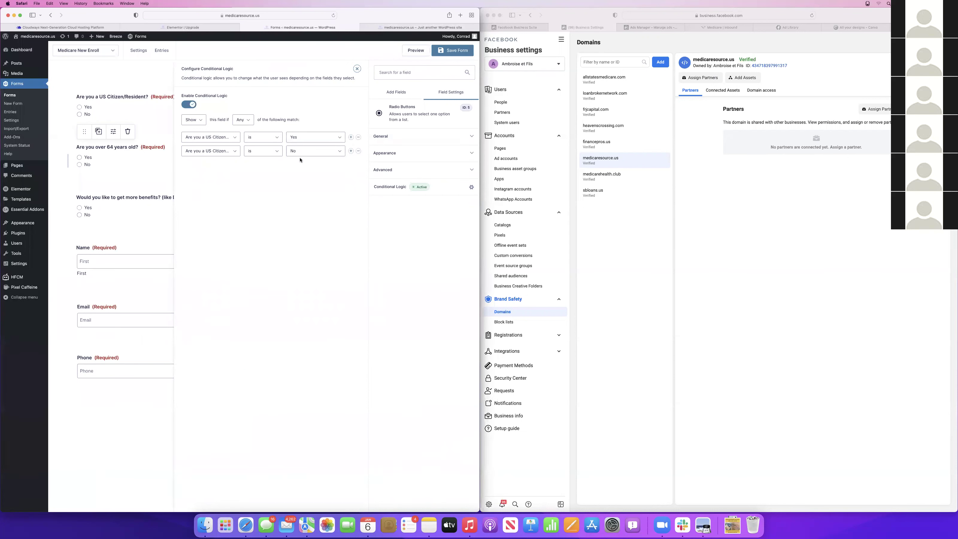
pyautogui.click(119, 200)
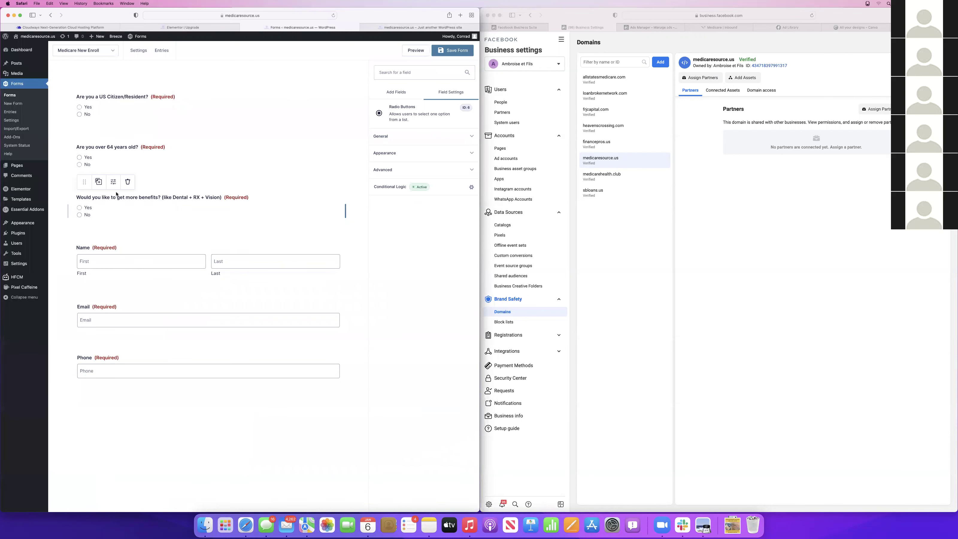
pyautogui.click(472, 187)
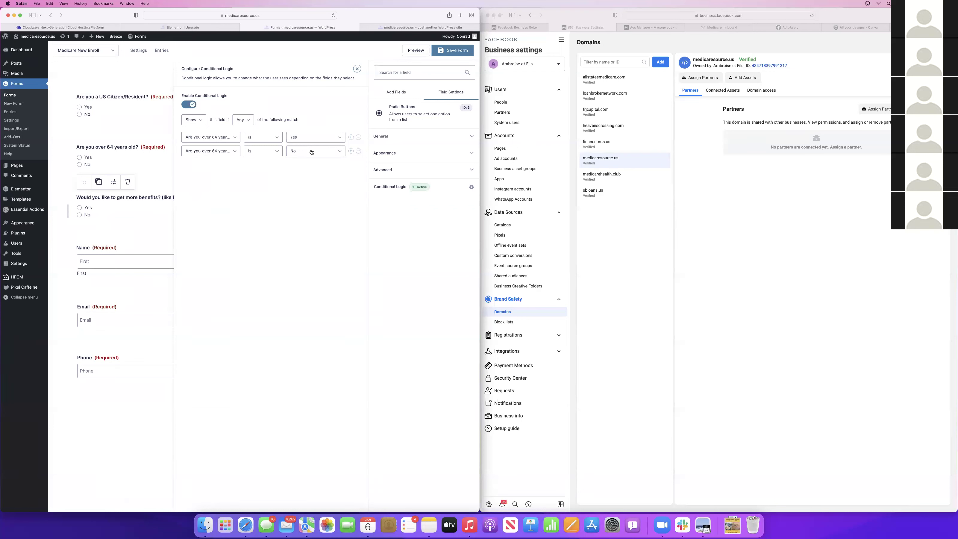
pyautogui.click(92, 425)
# Check the Name, Email and Phone fields' conditional logic, then preview the form
pyautogui.click(116, 252)
pyautogui.click(382, 194)
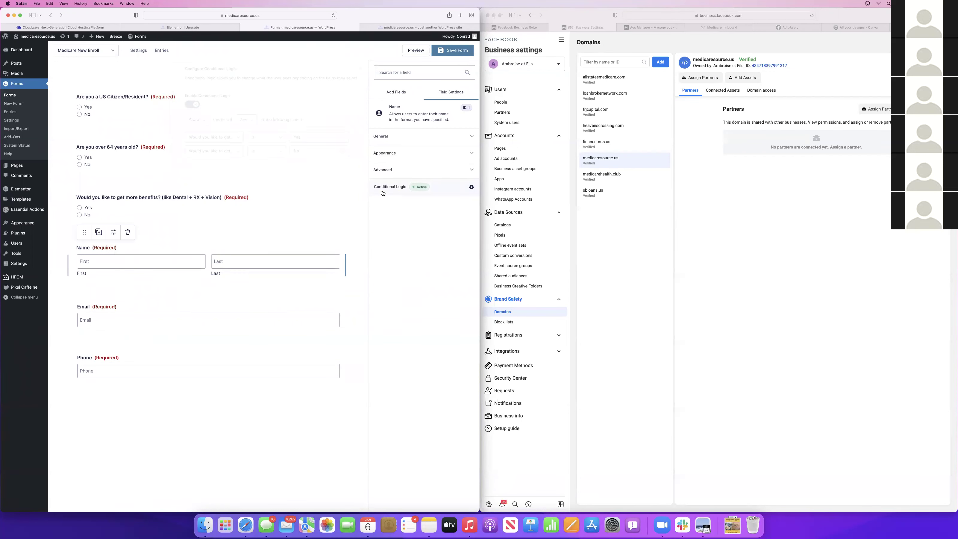
pyautogui.click(383, 211)
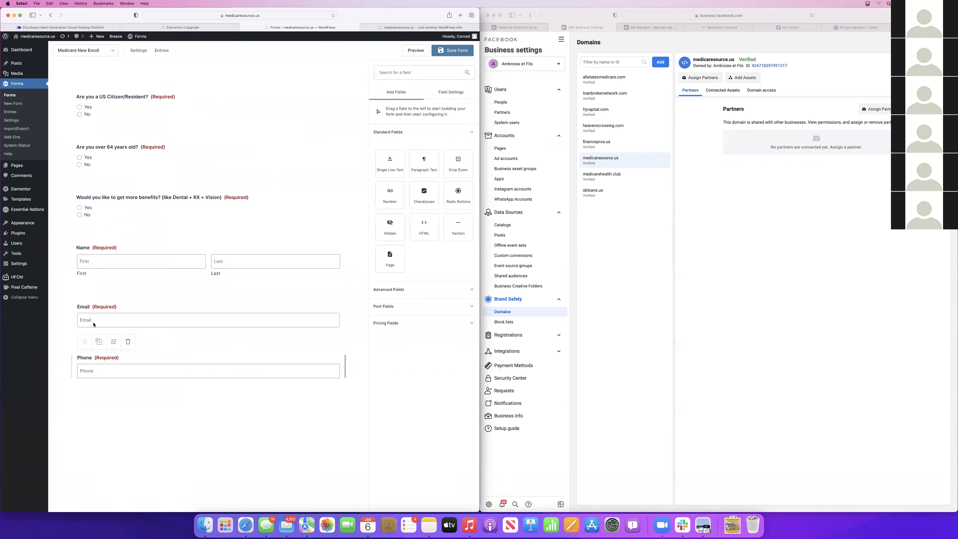
pyautogui.click(406, 195)
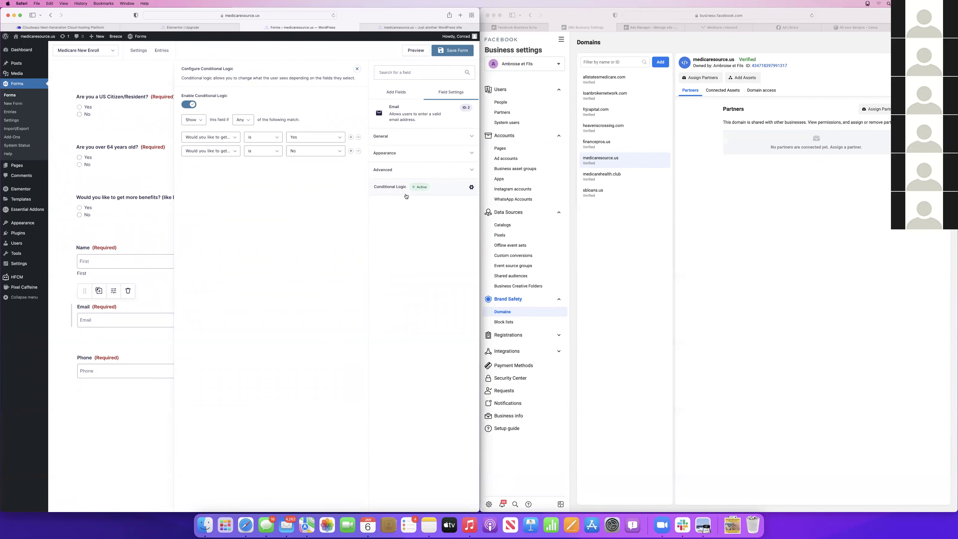
pyautogui.click(90, 407)
pyautogui.click(87, 369)
pyautogui.click(400, 191)
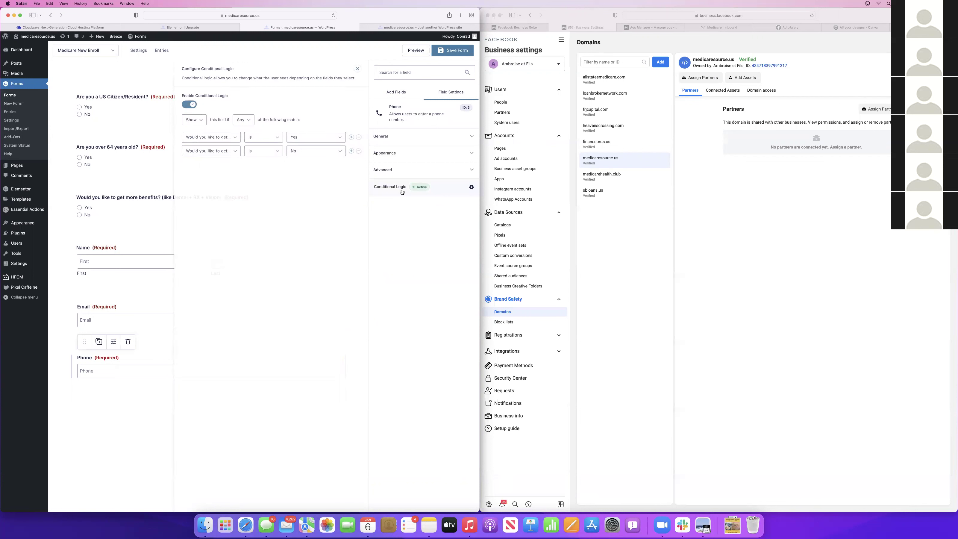
pyautogui.click(133, 413)
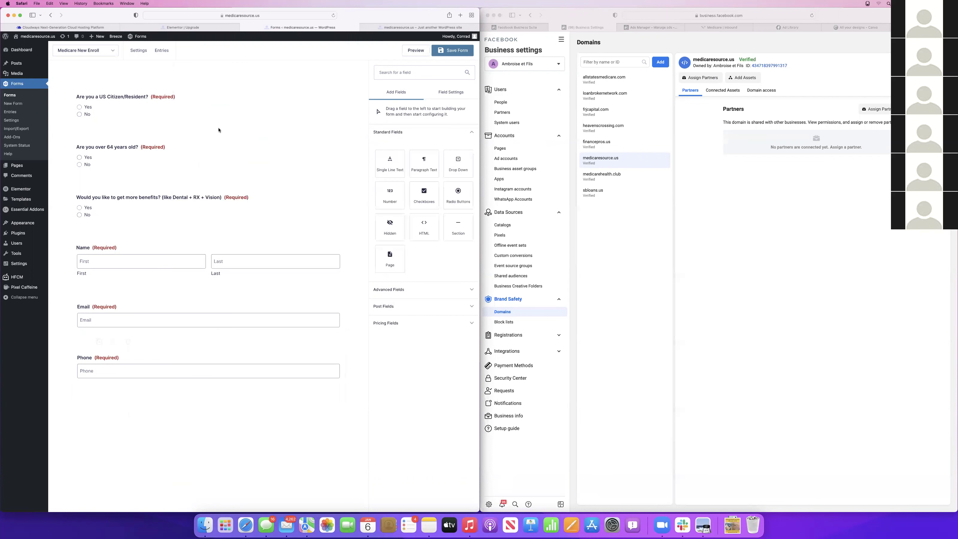
pyautogui.click(416, 51)
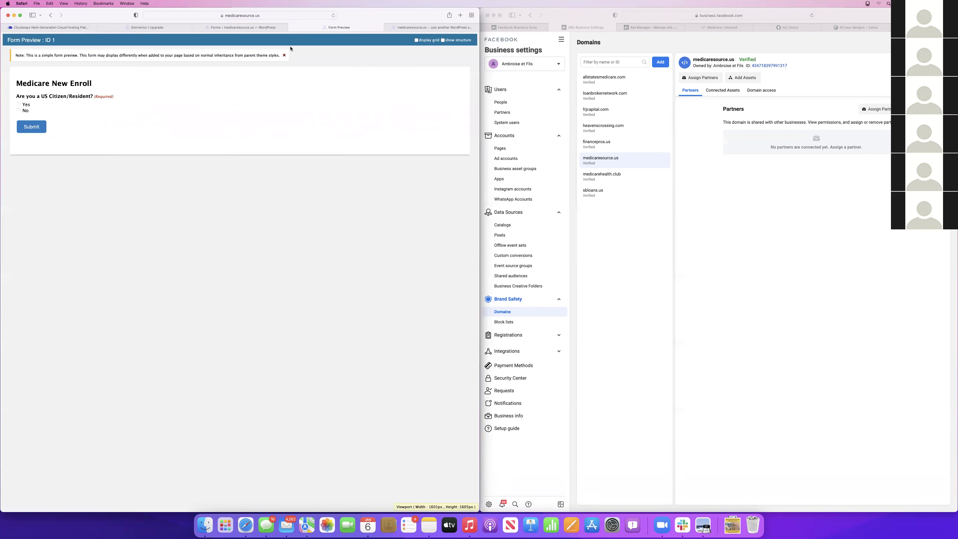
# Close the form preview and editor, and select the Gravity Forms widget in Elementor
pyautogui.click(437, 27)
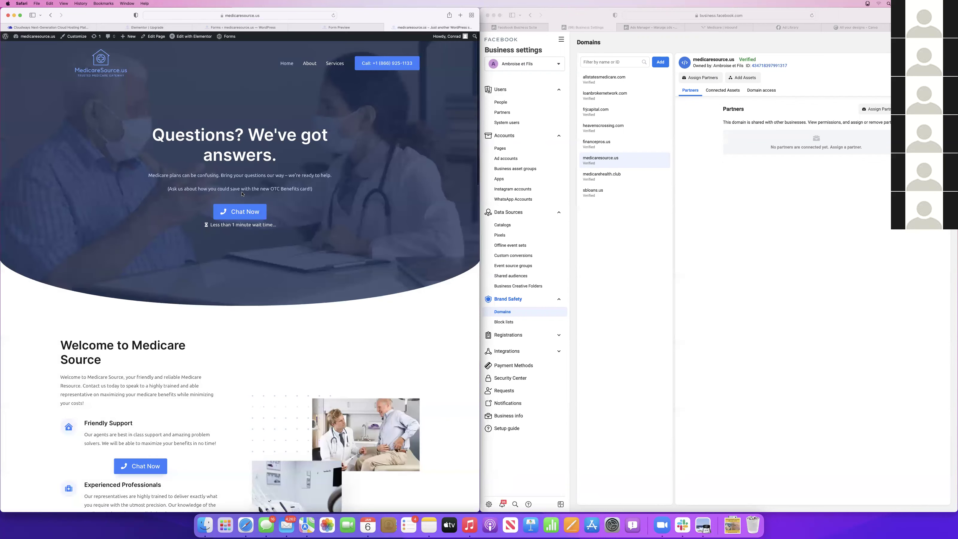
pyautogui.click(306, 28)
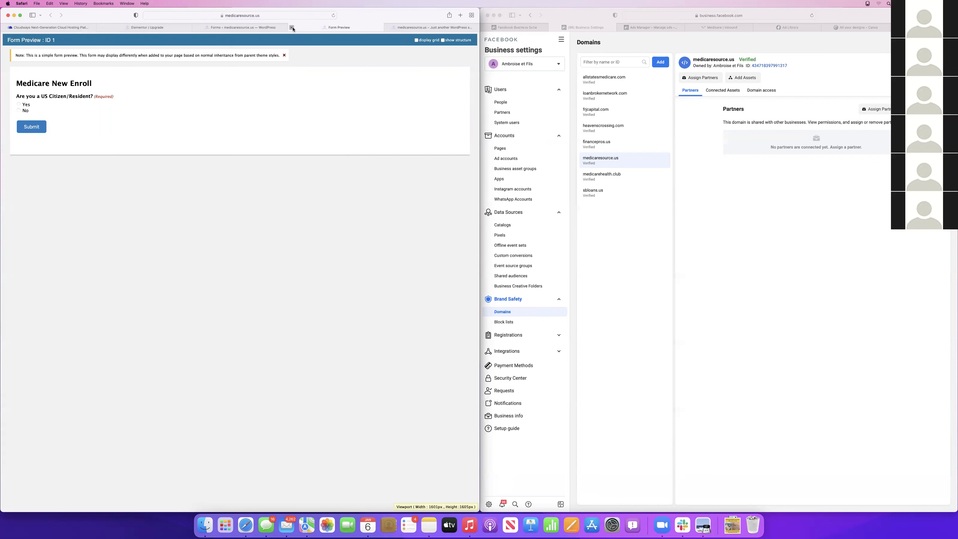
pyautogui.click(292, 27)
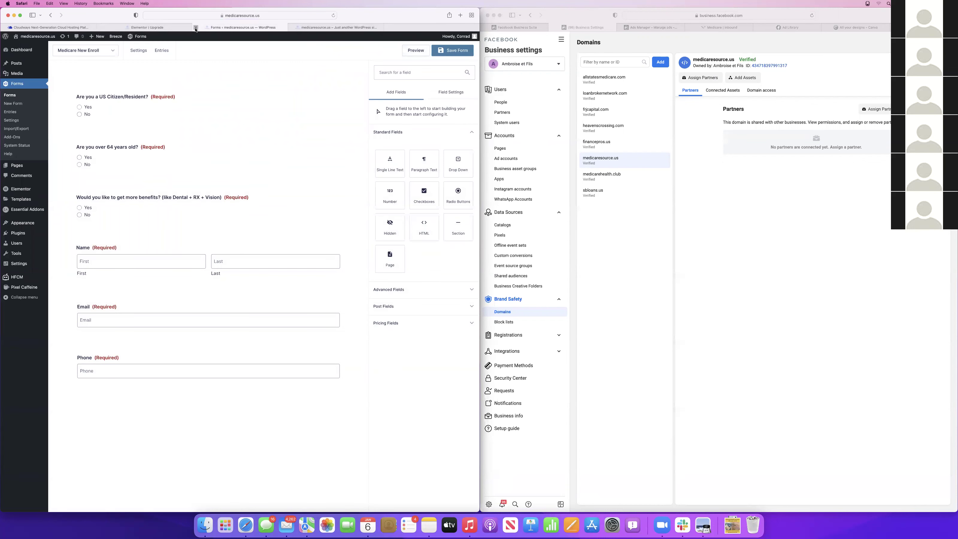
pyautogui.click(196, 27)
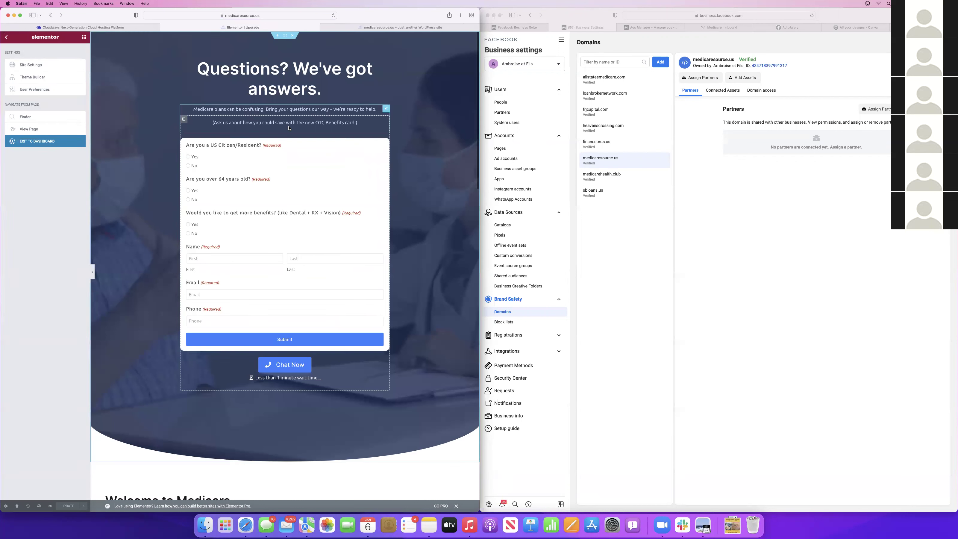
pyautogui.click(341, 149)
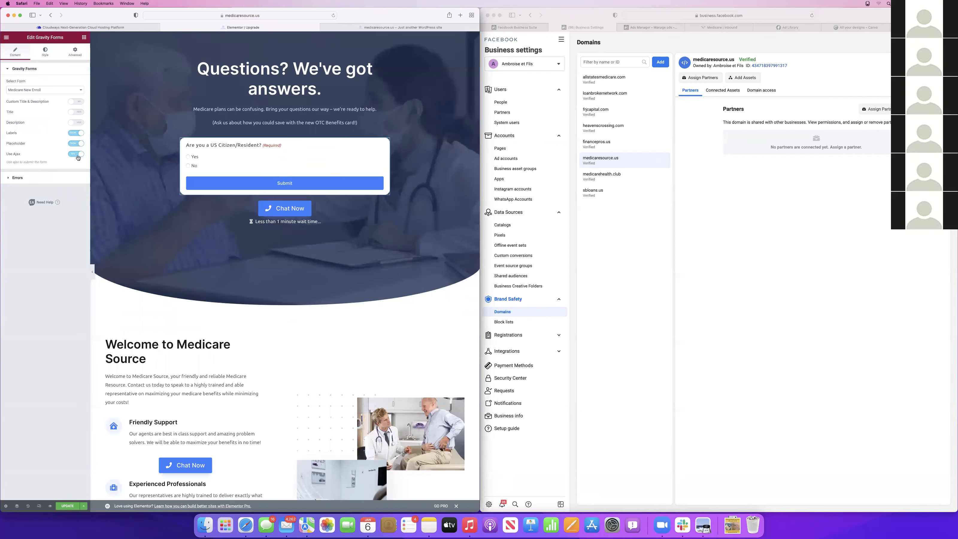
pyautogui.scroll(-7, 324, 234)
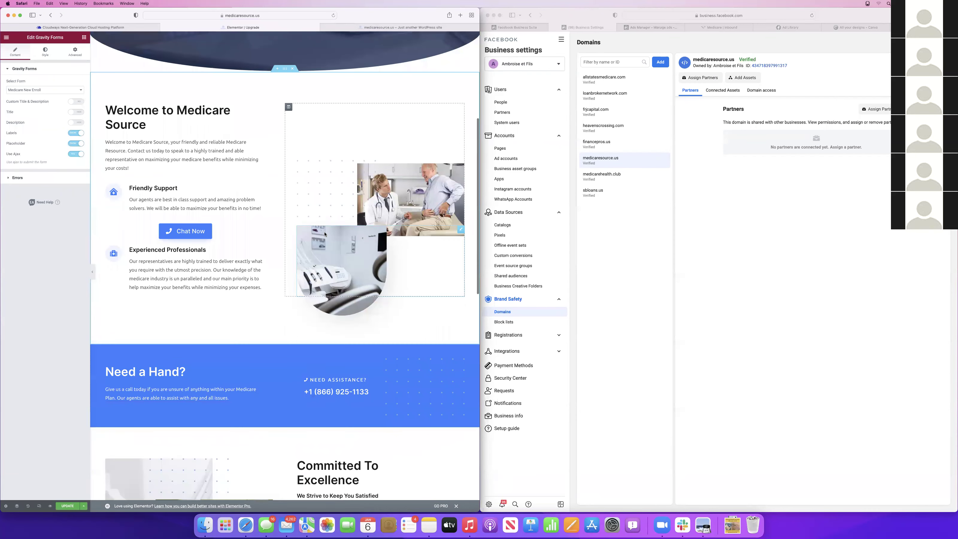
pyautogui.scroll(-9, 324, 234)
pyautogui.scroll(9, 324, 234)
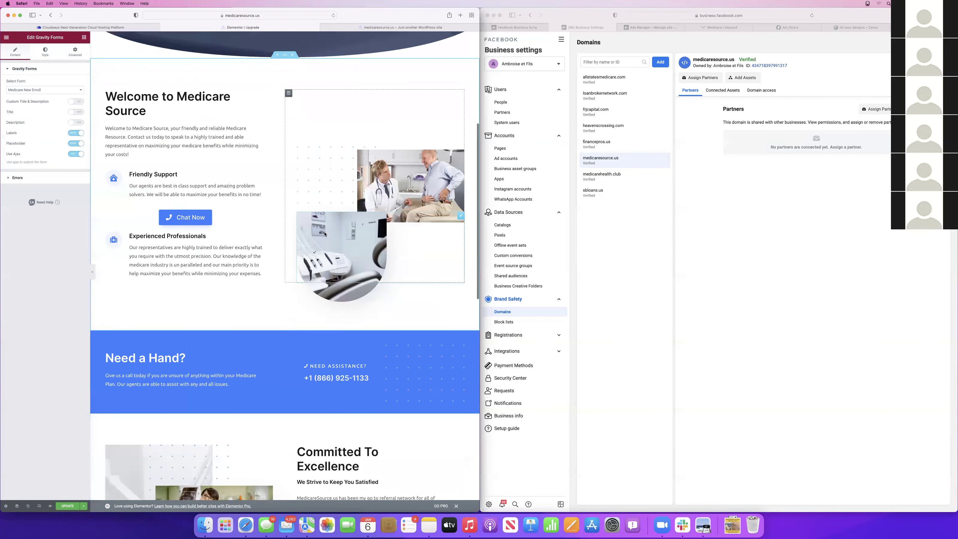
pyautogui.scroll(-8, 325, 234)
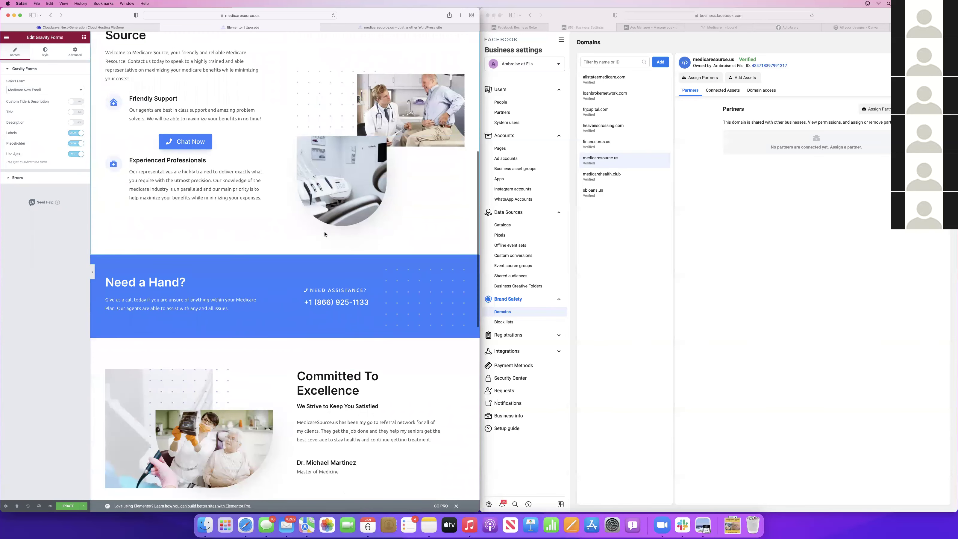
pyautogui.scroll(2, 325, 232)
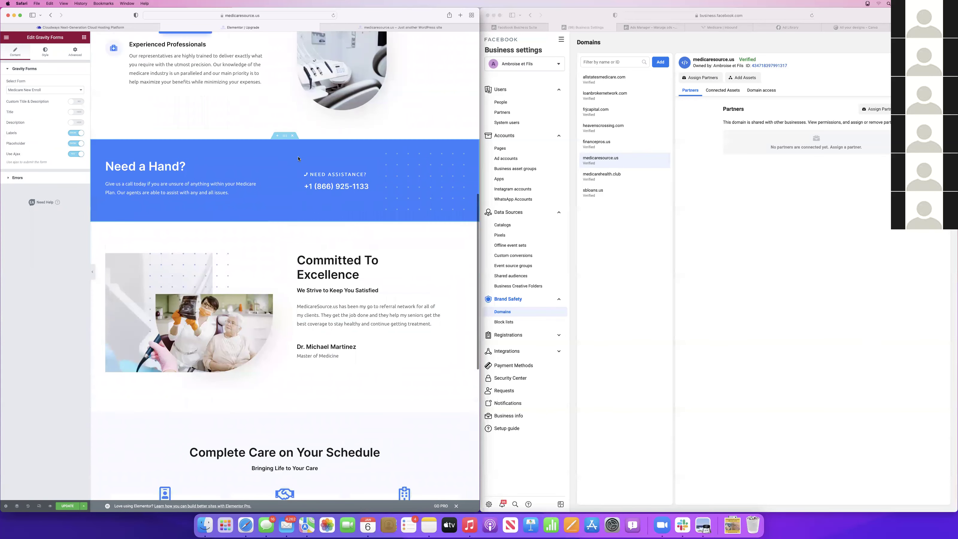
# Delete the Committed To Excellence section and the Coverage for Today's Lifestyle row
pyautogui.click(293, 219)
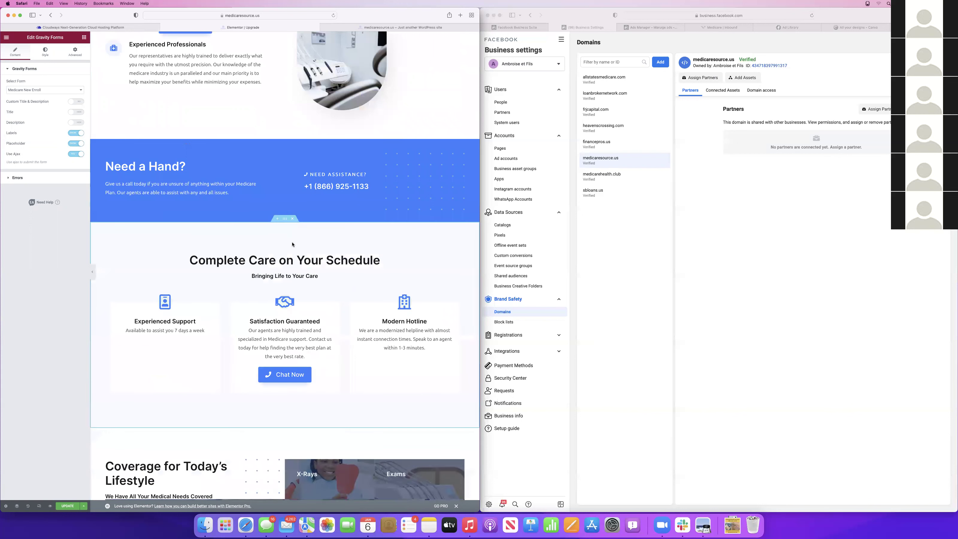
pyautogui.click(293, 220)
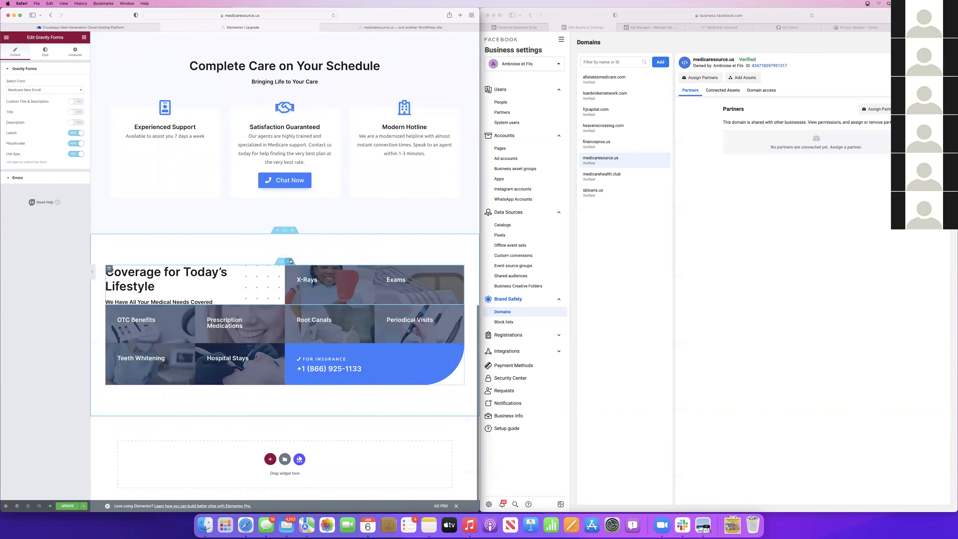
pyautogui.click(290, 261)
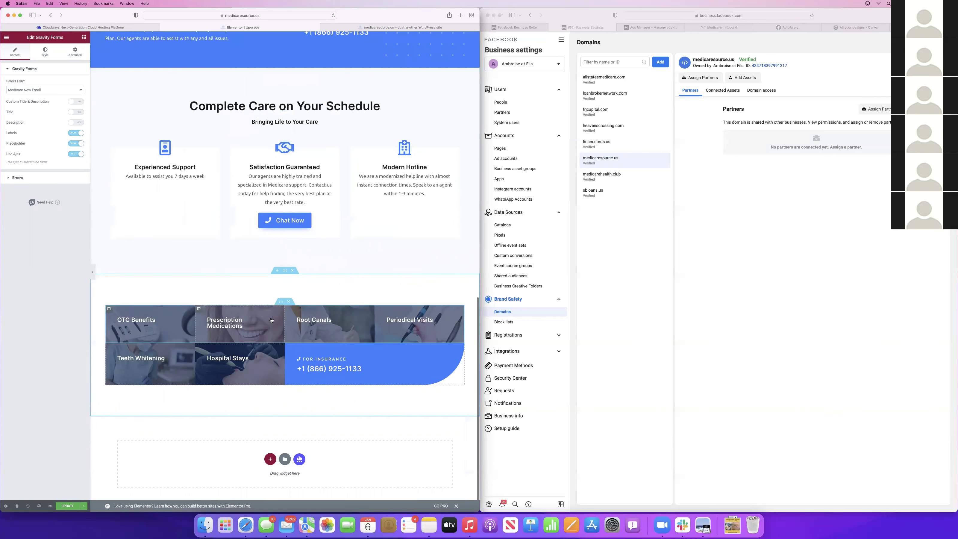
pyautogui.scroll(12, 271, 321)
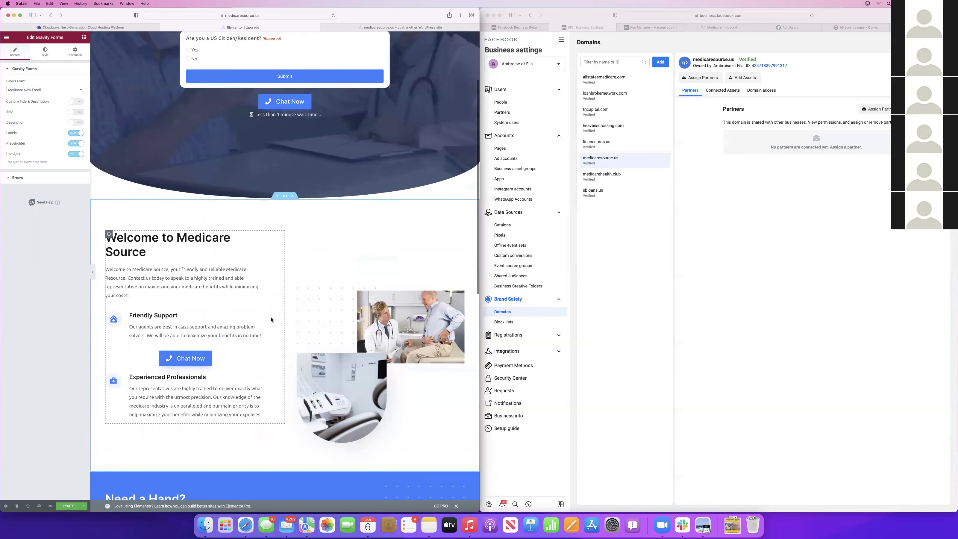
pyautogui.rightClick(190, 360)
# Delete the Chat Now button under the form, plus the Need a Hand? phone number and section
pyautogui.click(215, 446)
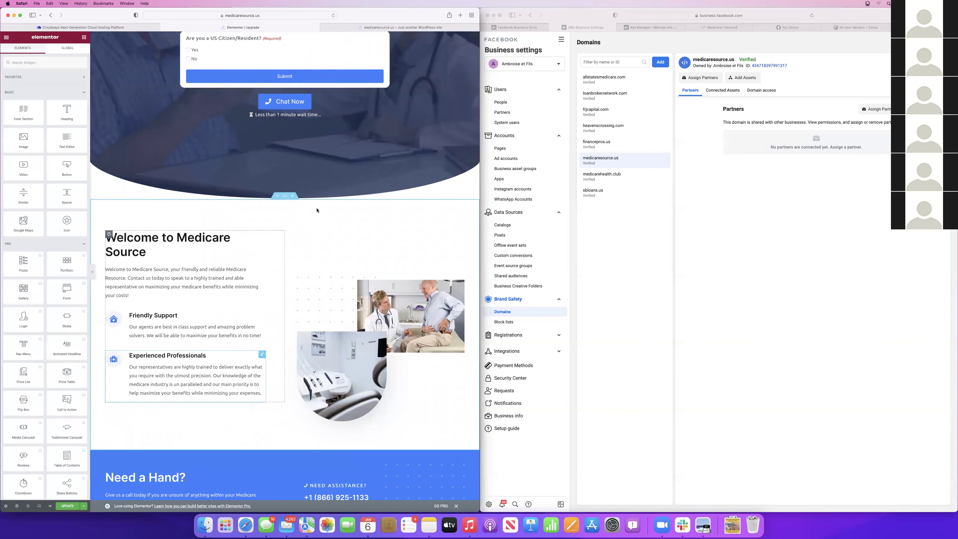
pyautogui.scroll(2, 297, 181)
pyautogui.scroll(1, 296, 181)
pyautogui.rightClick(288, 166)
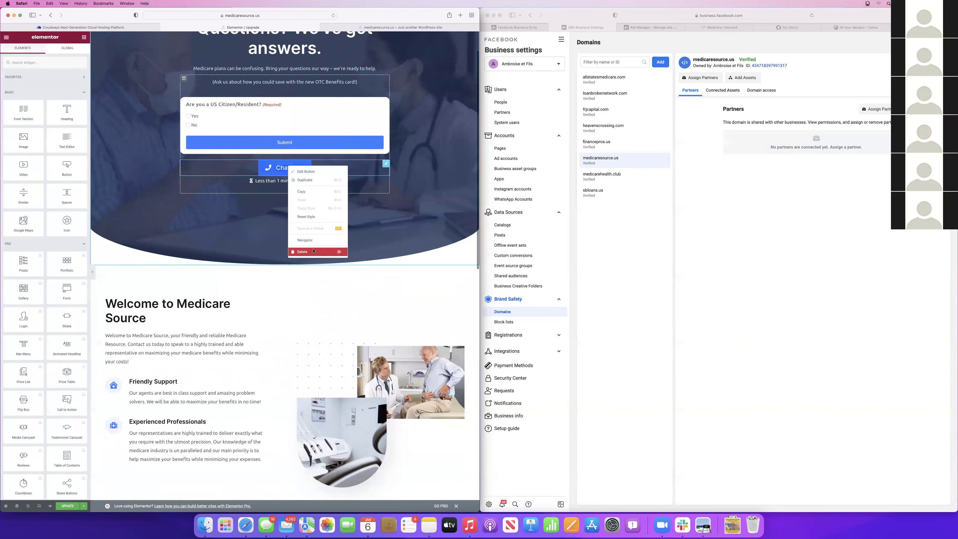
pyautogui.click(332, 250)
pyautogui.scroll(-10, 332, 246)
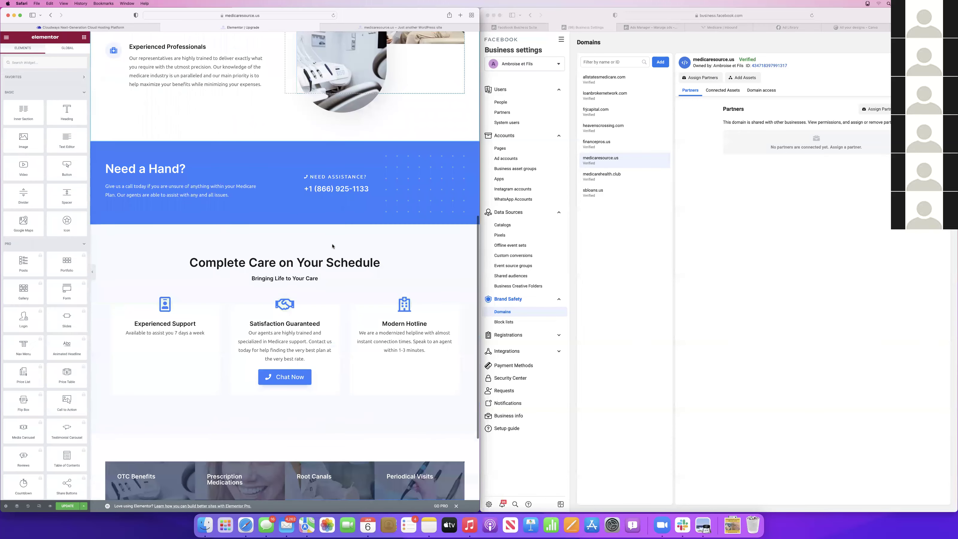
pyautogui.rightClick(336, 190)
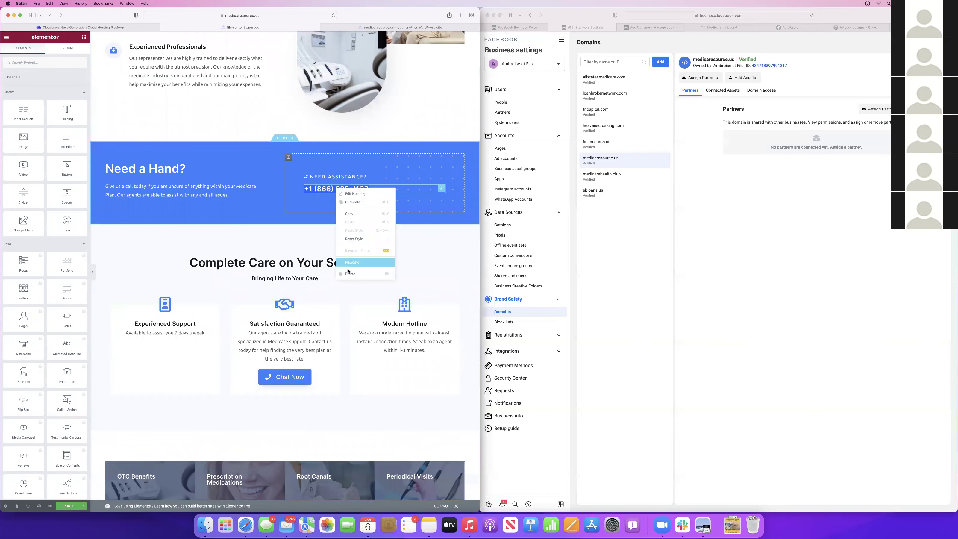
pyautogui.click(347, 274)
pyautogui.scroll(-3, 347, 226)
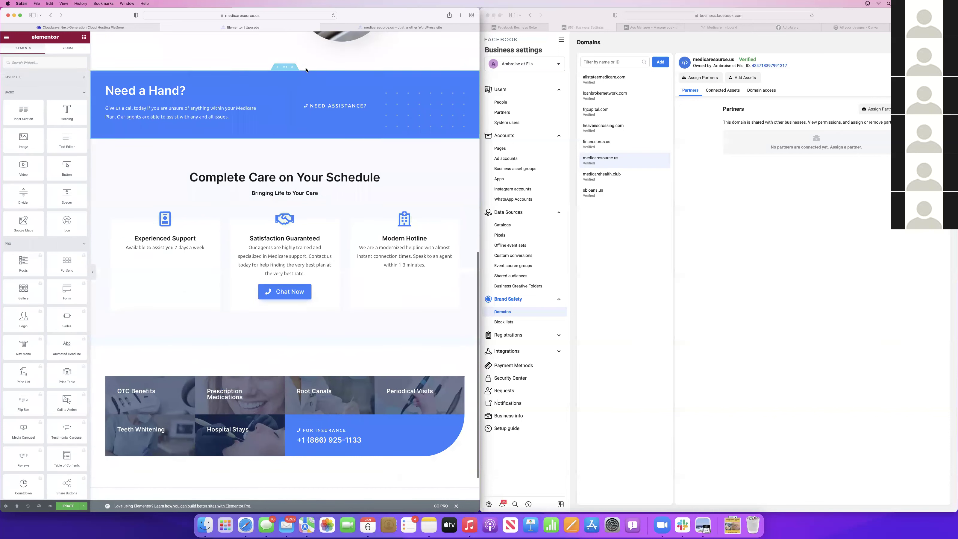
pyautogui.click(293, 67)
# Drag the services grid up so it sits above Complete Care
pyautogui.scroll(8, 298, 244)
pyautogui.scroll(-7, 298, 244)
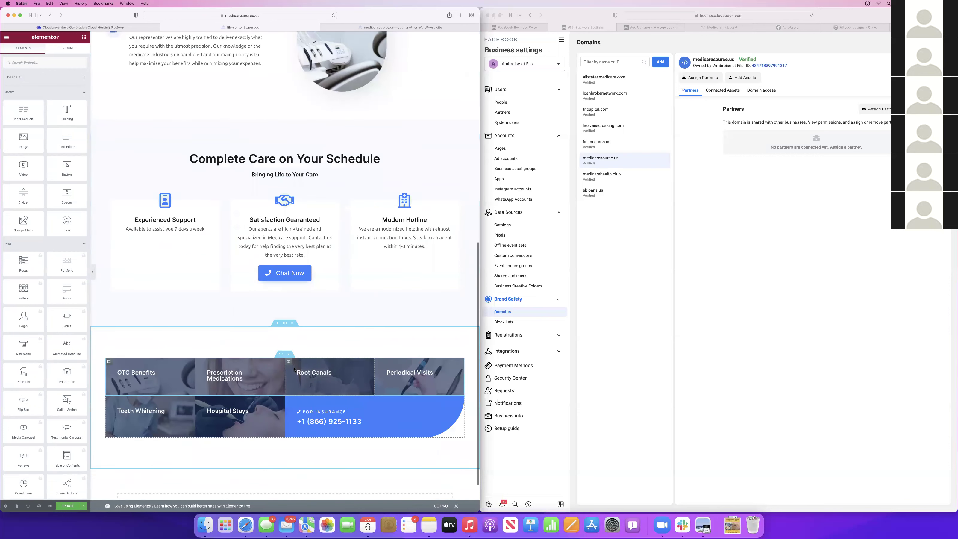
pyautogui.moveTo(285, 323); pyautogui.dragTo(279, 434)
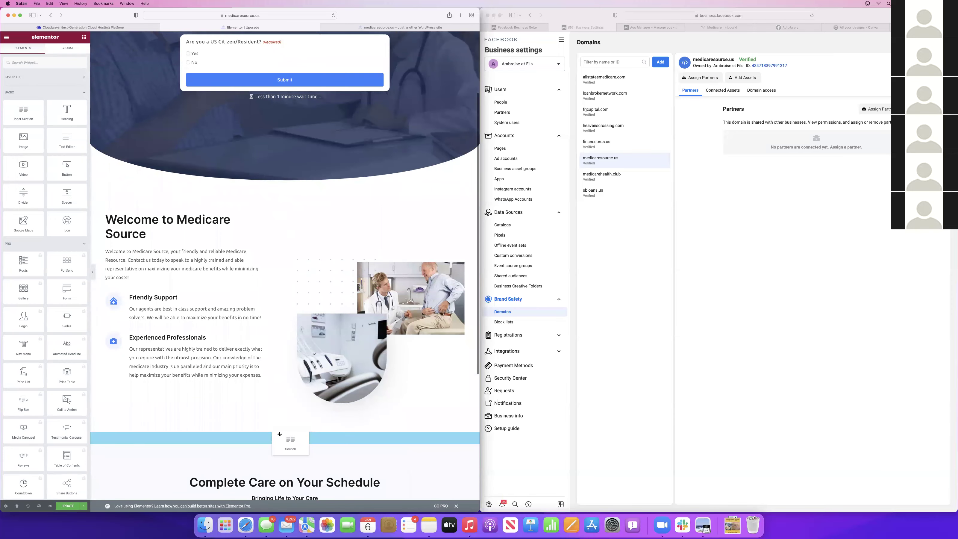
pyautogui.moveTo(305, 362); pyautogui.dragTo(305, 363)
# Delete the Complete Care Chat Now button and the insurance tile's phone number
pyautogui.scroll(-10, 321, 267)
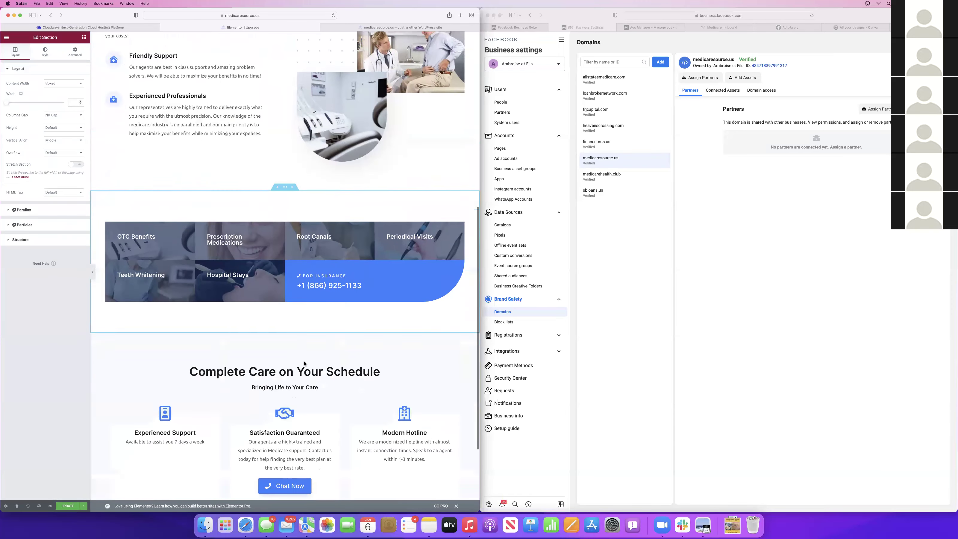
pyautogui.scroll(-2, 321, 267)
pyautogui.rightClick(277, 364)
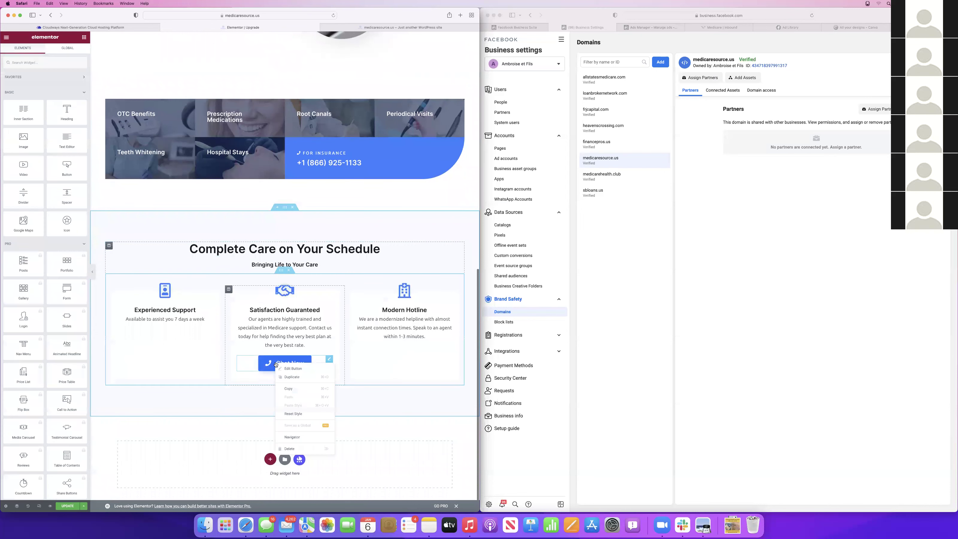
pyautogui.click(298, 452)
pyautogui.scroll(3, 320, 242)
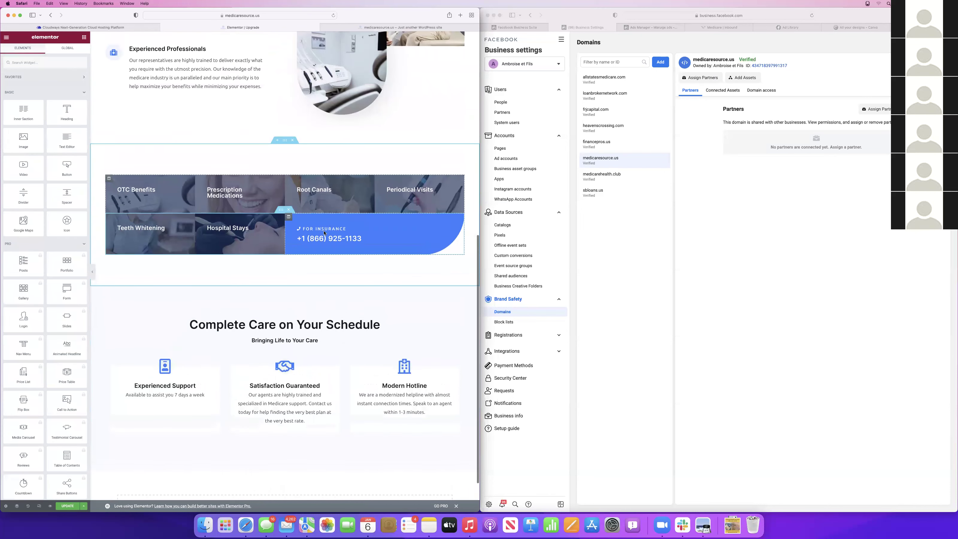
pyautogui.rightClick(319, 242)
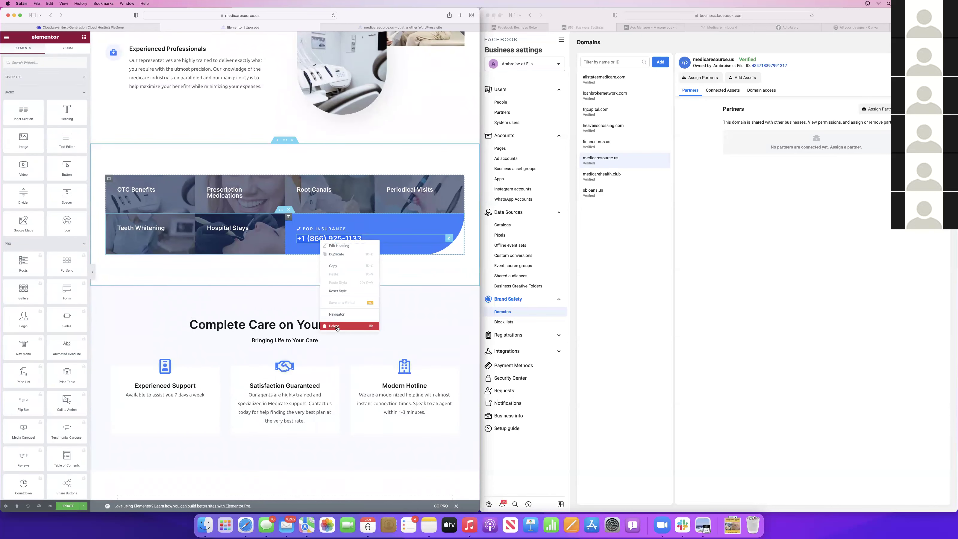
pyautogui.click(339, 327)
pyautogui.scroll(5, 311, 224)
pyautogui.scroll(7, 311, 225)
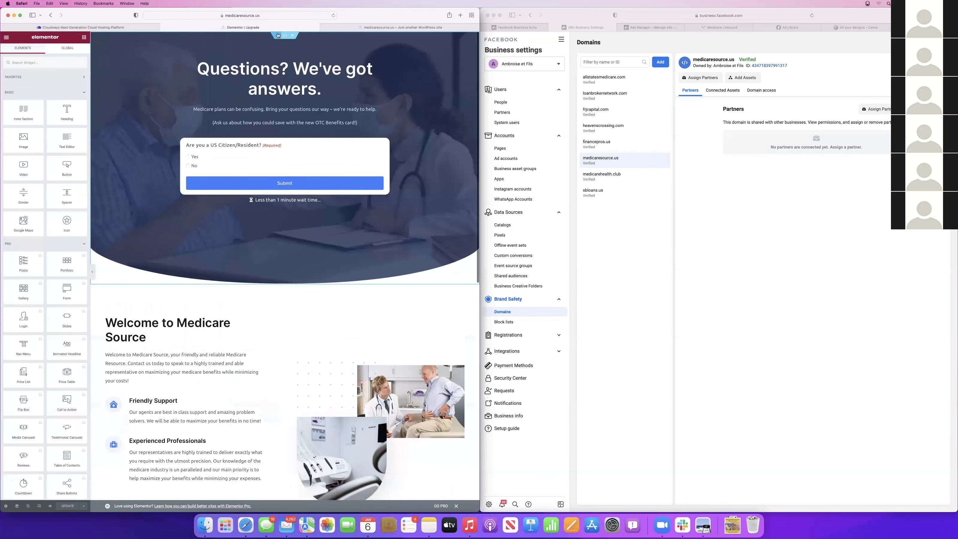
# Load medicaresource.us/upgrade in a new Safari tab, correcting the mistyped address
pyautogui.press('super+t')
pyautogui.write('mediacresourceus')
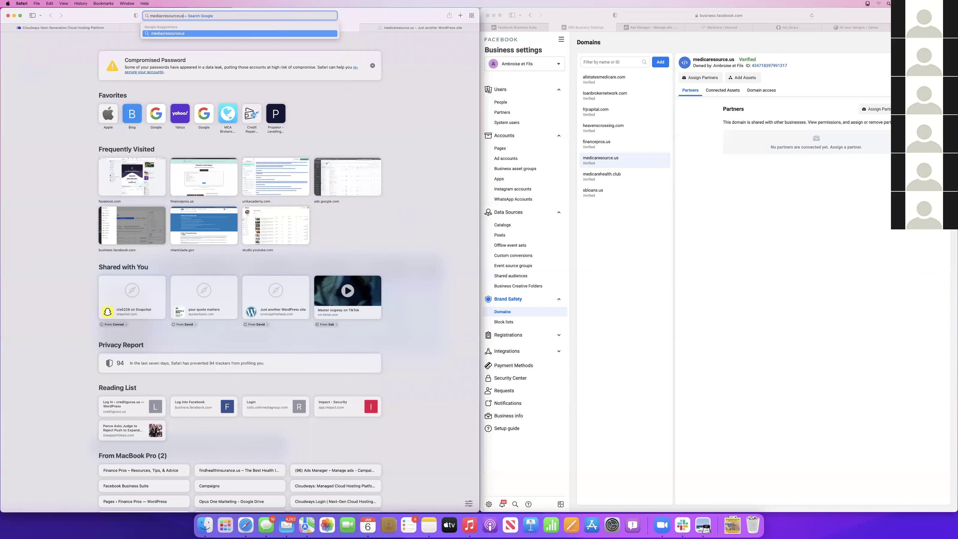
pyautogui.press('BackSpace')
pyautogui.press('BackSpace')
pyautogui.write('.us/up')
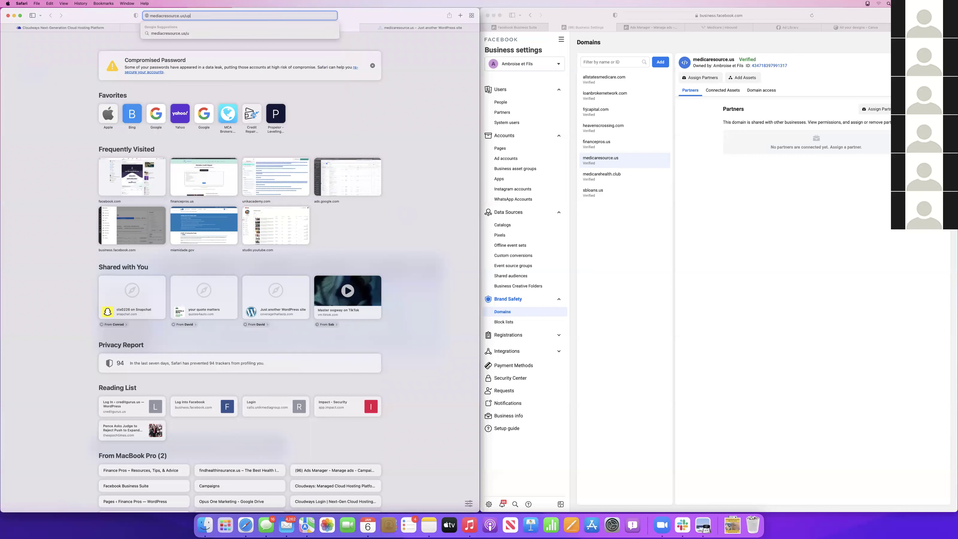
pyautogui.write('grade')
pyautogui.press('Return')
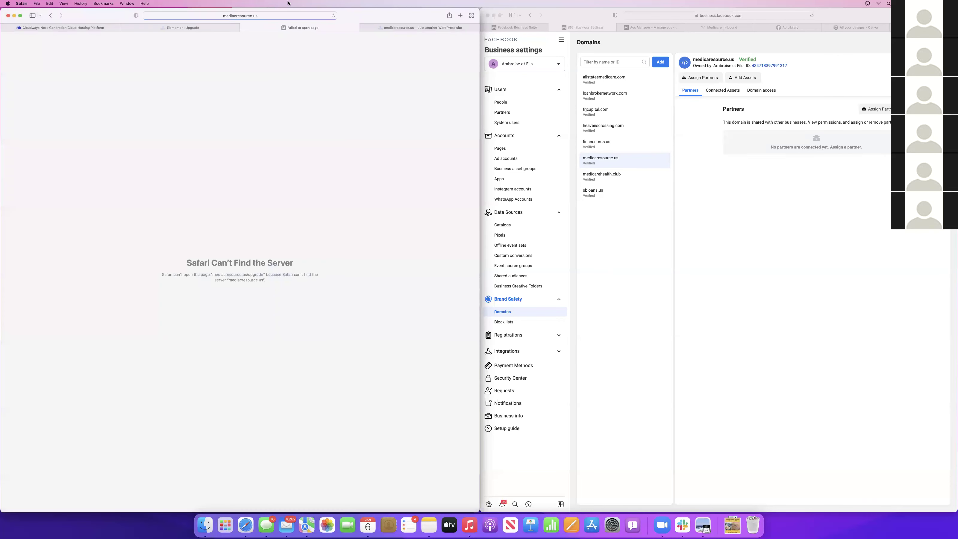
pyautogui.click(237, 16)
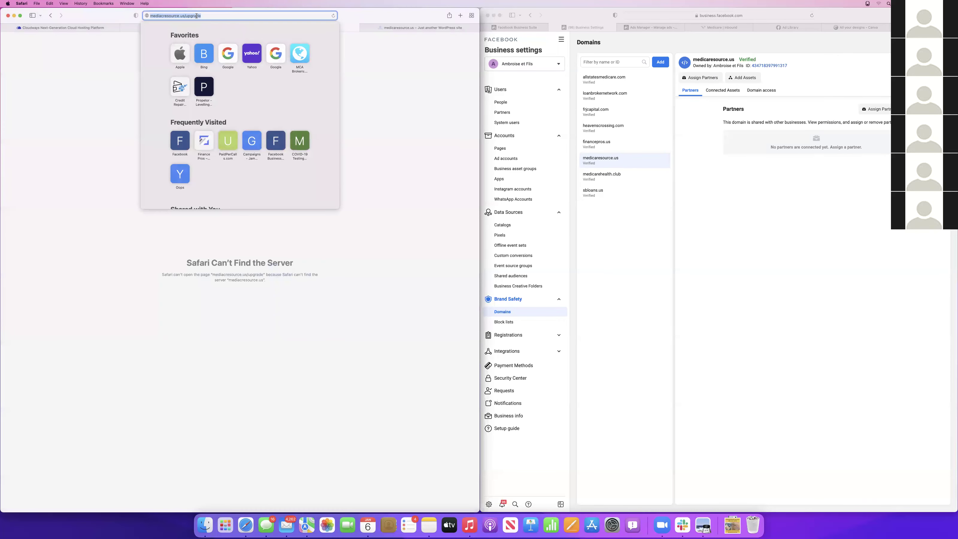
pyautogui.click(160, 16)
pyautogui.press('BackSpace')
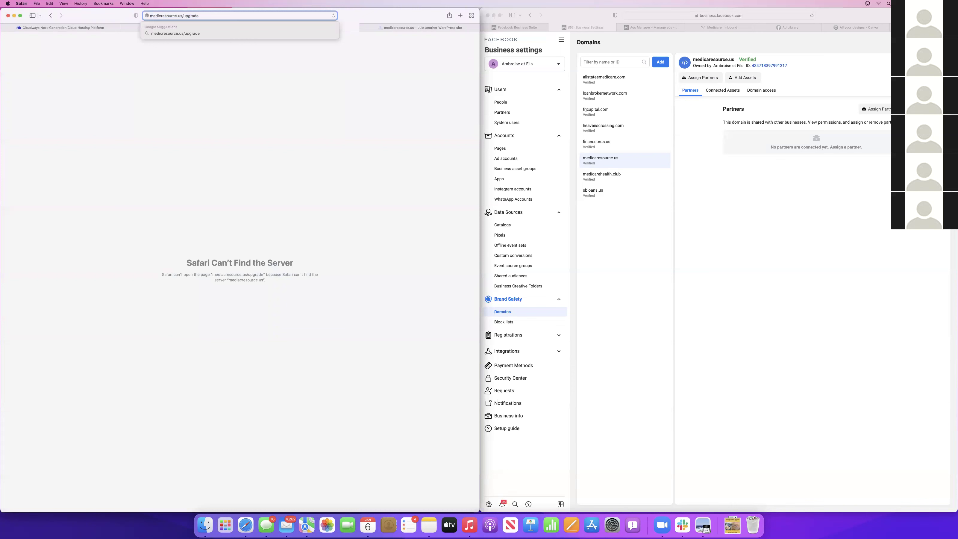
pyautogui.write('a')
pyautogui.press('Return')
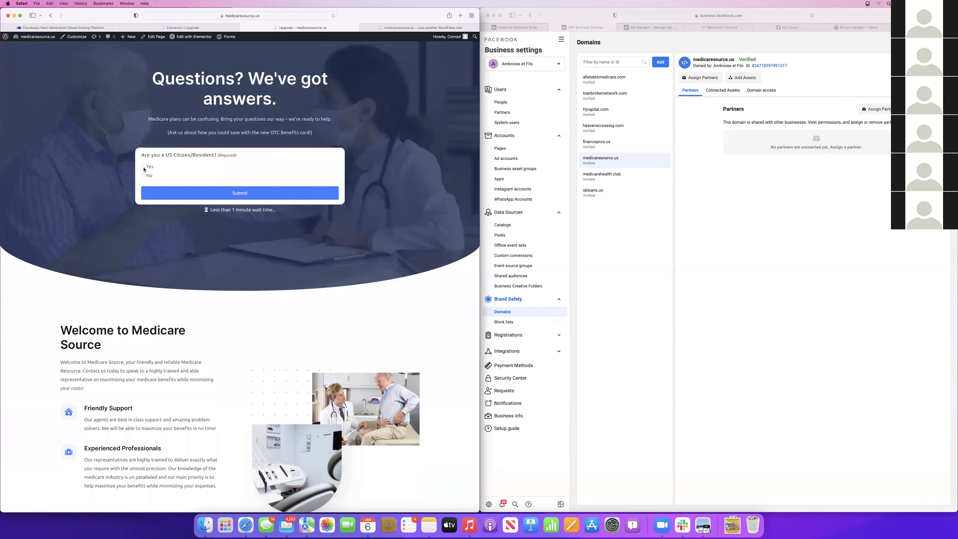
# Answer Yes to the citizenship, over-64 and extra-benefits questions and enter a test name
pyautogui.click(143, 166)
pyautogui.click(143, 200)
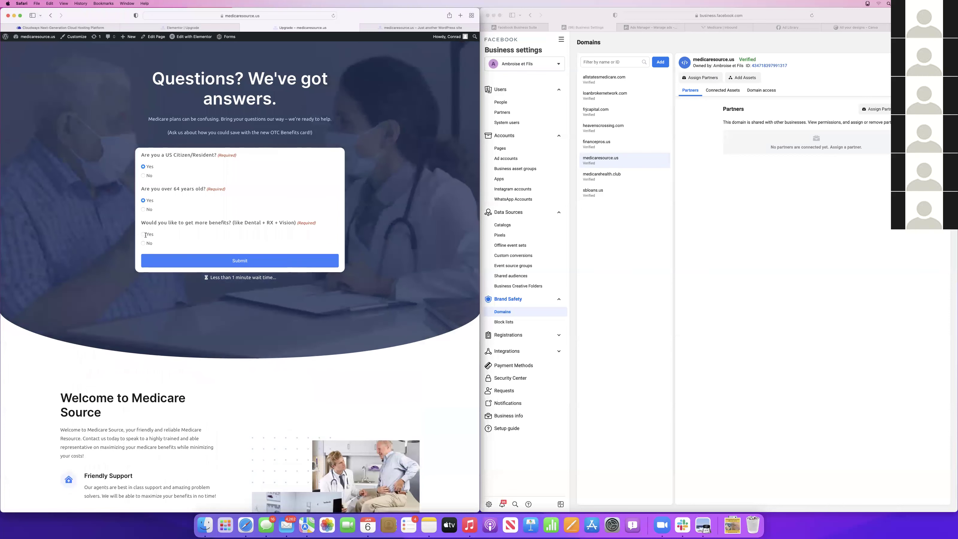
pyautogui.click(143, 234)
pyautogui.click(152, 269)
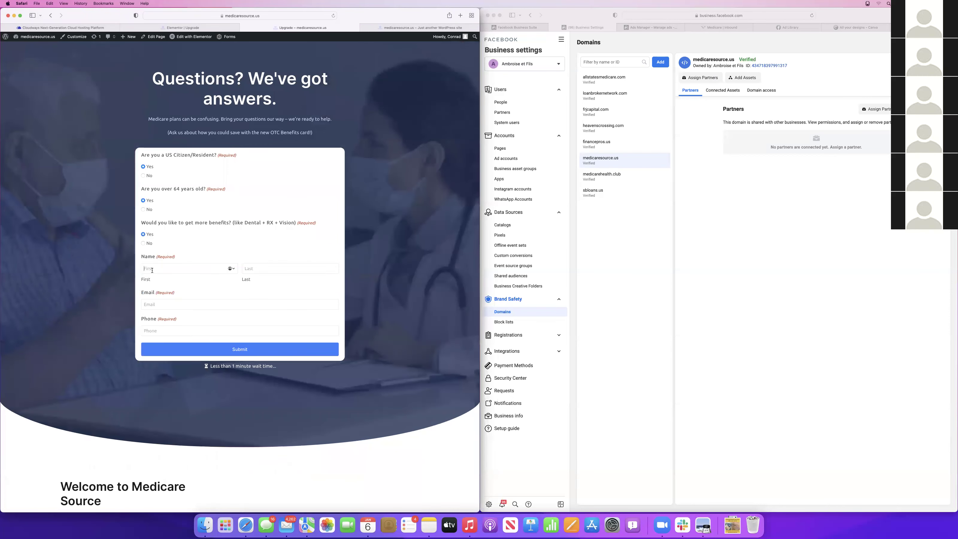
pyautogui.click(260, 274)
# Fill in a test email and phone number, then submit the form
pyautogui.click(199, 305)
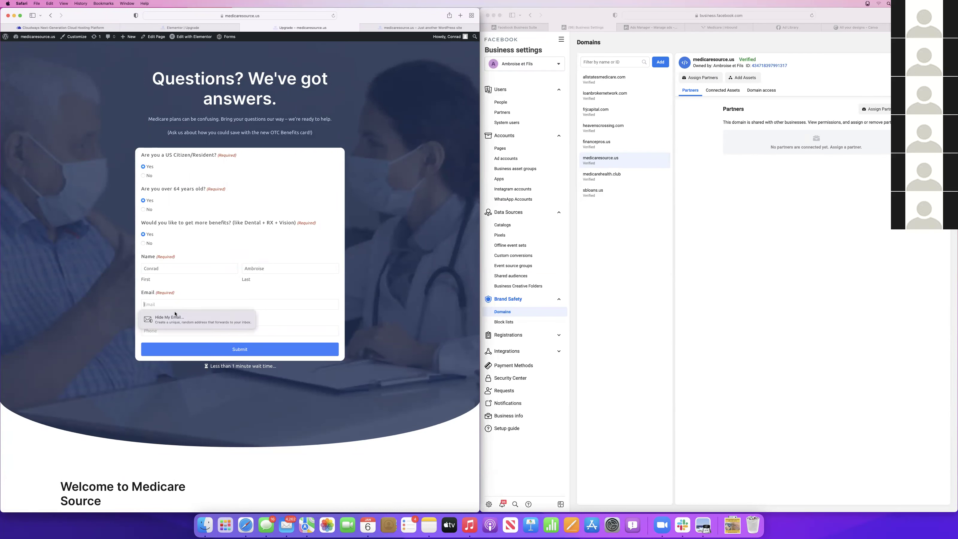
pyautogui.click(145, 318)
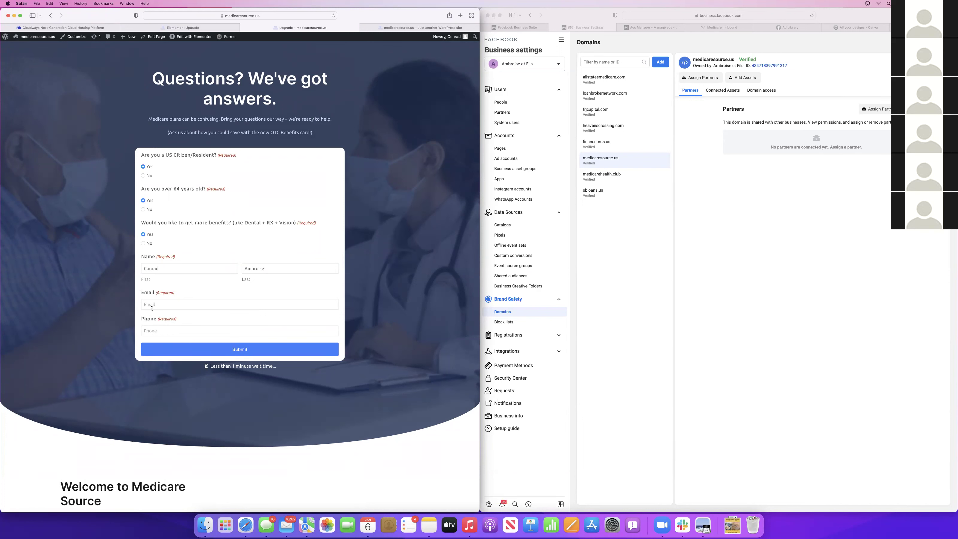
pyautogui.click(152, 309)
pyautogui.write('test@testing.')
pyautogui.click(163, 330)
pyautogui.write('333333333')
pyautogui.click(221, 349)
pyautogui.moveTo(226, 43)
pyautogui.scroll(3, 248, 183)
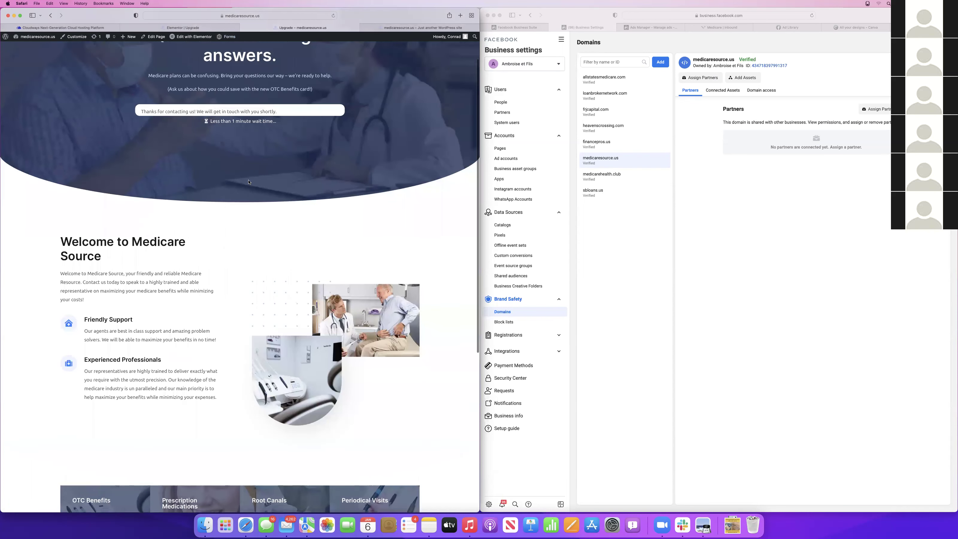
# Exit the Elementor editor to the WordPress admin and go to the Gravity Forms list
pyautogui.click(175, 31)
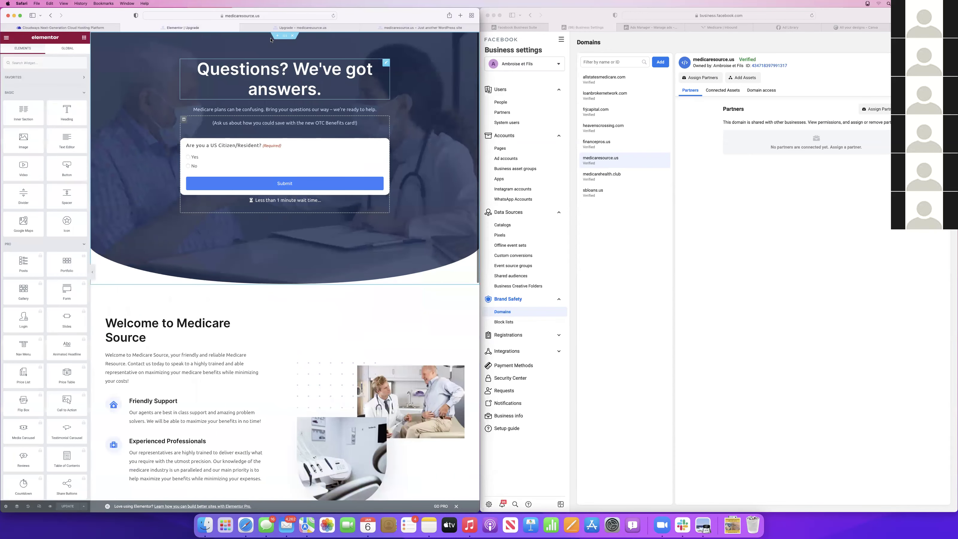
pyautogui.click(6, 38)
pyautogui.click(36, 142)
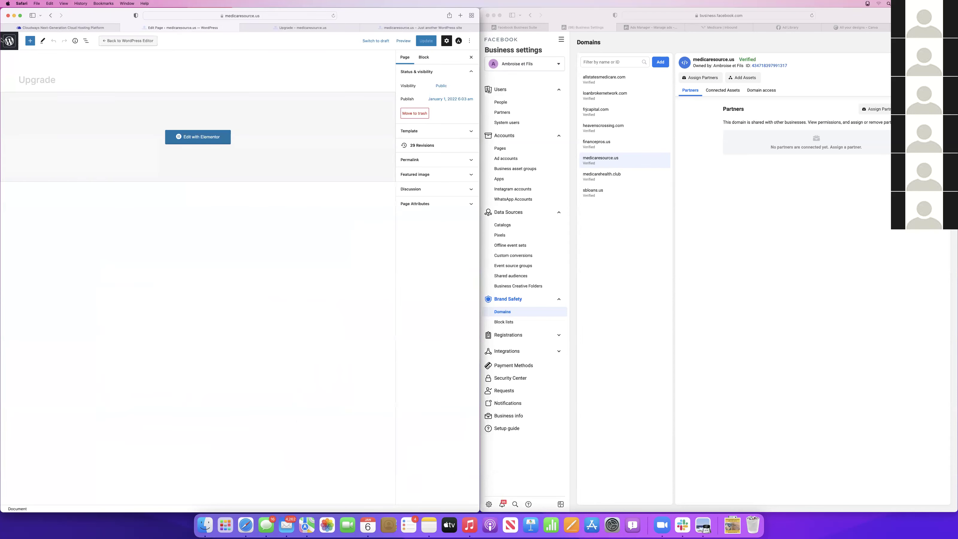
pyautogui.click(2, 41)
pyautogui.click(17, 84)
# Point the Medicare New Enroll Default Confirmation to the Thank You page and save it
pyautogui.moveTo(155, 153)
pyautogui.click(169, 177)
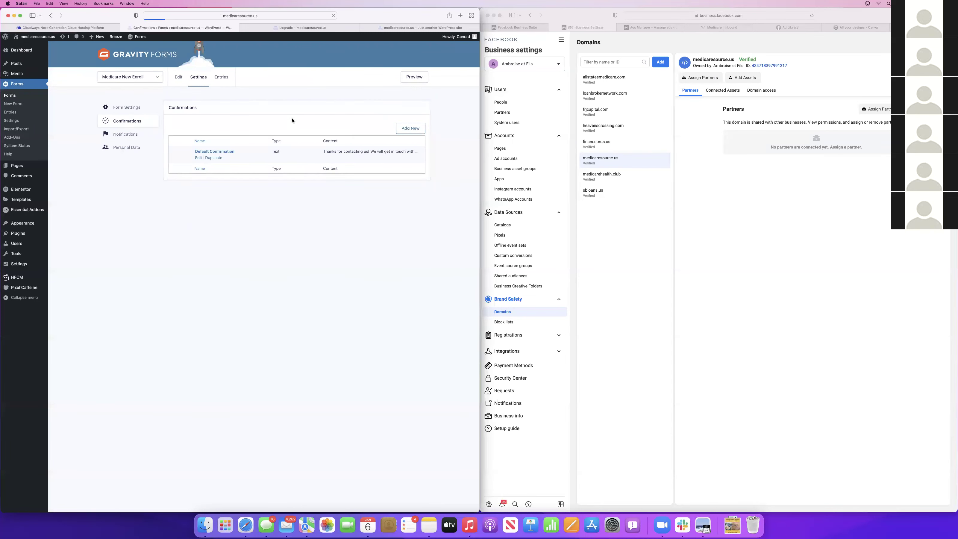
pyautogui.click(194, 130)
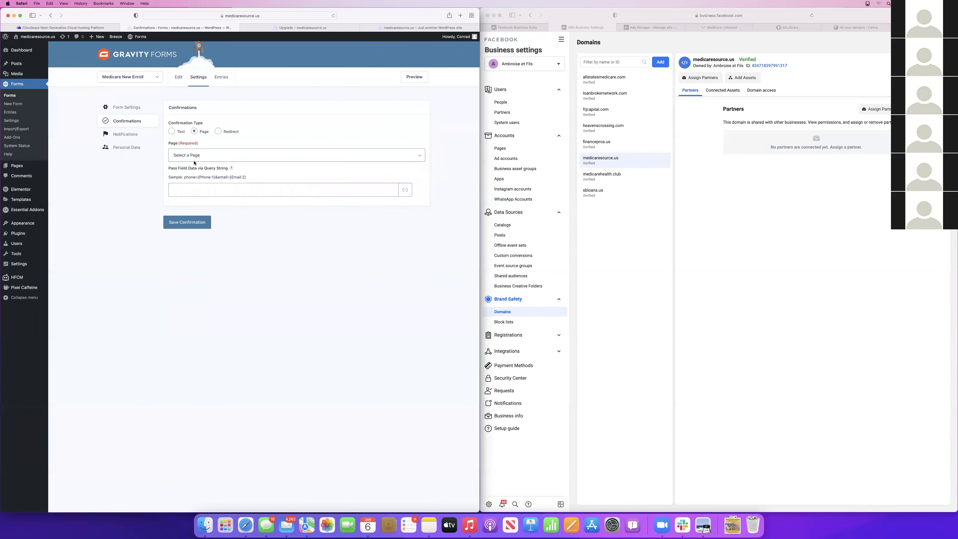
pyautogui.click(195, 159)
pyautogui.click(196, 179)
pyautogui.click(191, 223)
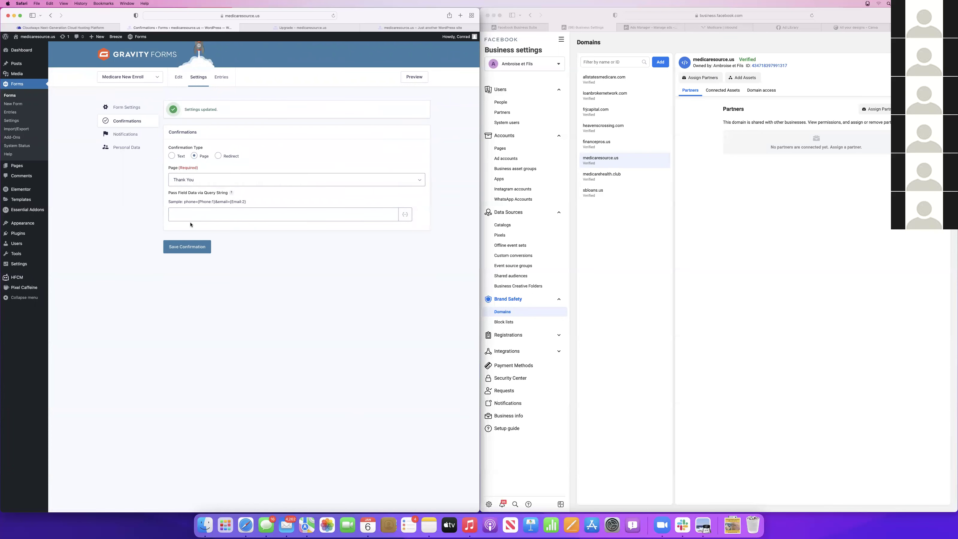
pyautogui.click(16, 165)
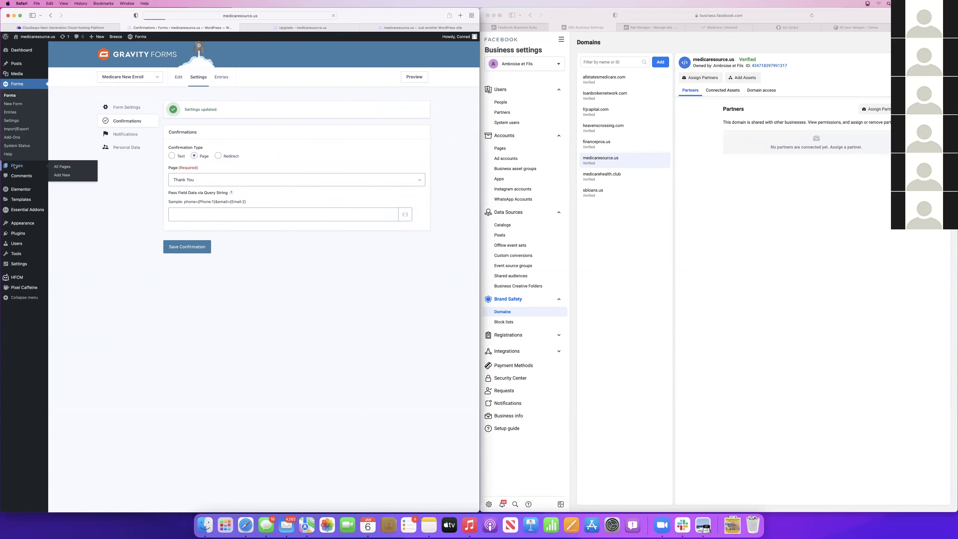
# Edit the Thank You page in Elementor, select its Call Now button, and show Ringba's campaigns
pyautogui.click(163, 202)
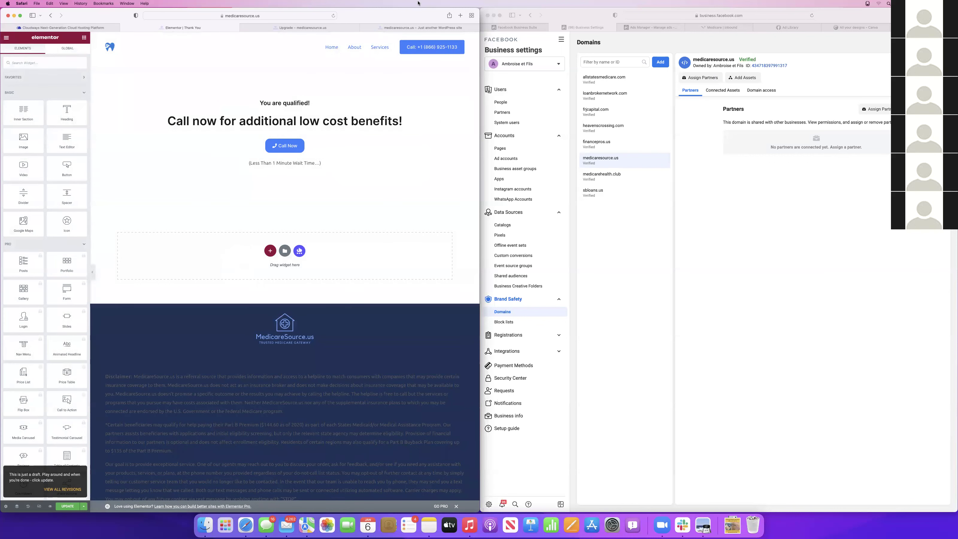
pyautogui.click(286, 145)
pyautogui.click(298, 146)
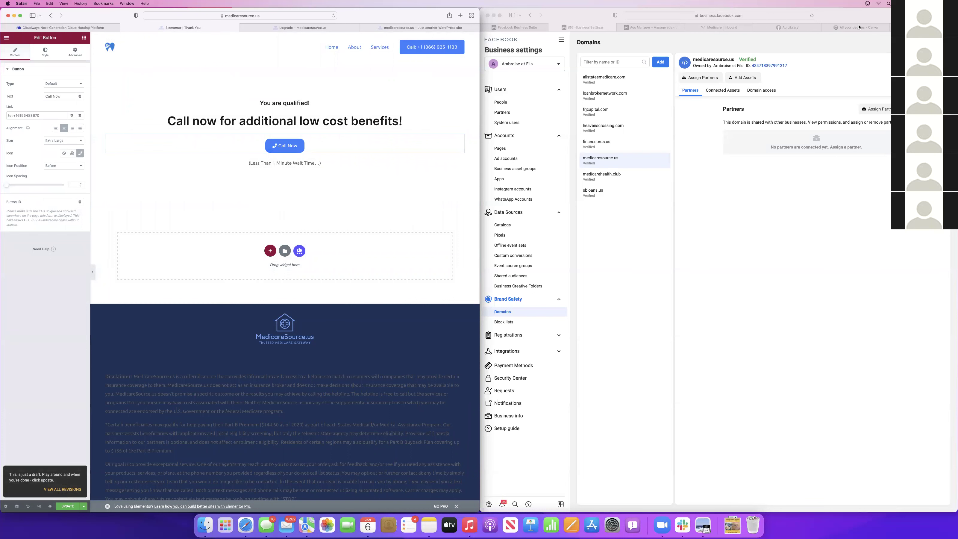
pyautogui.click(718, 27)
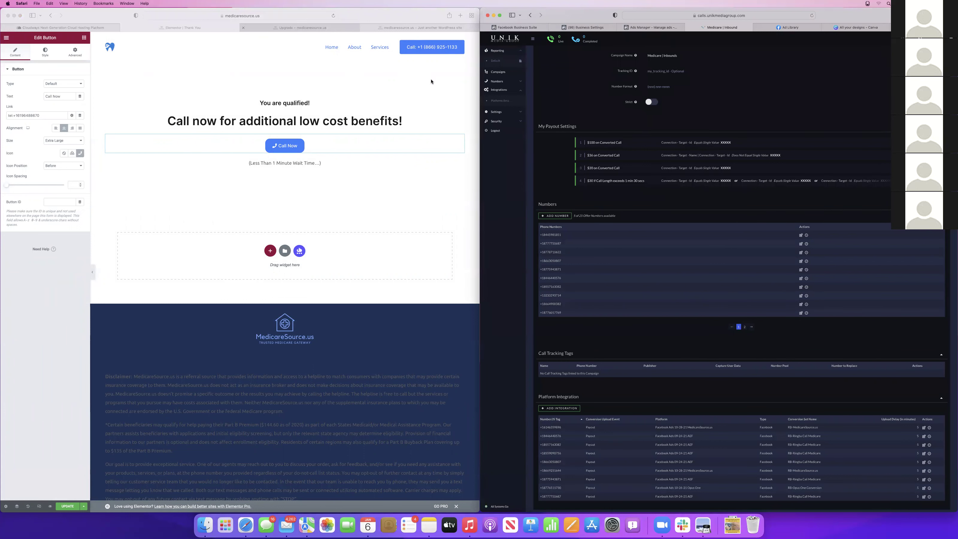
pyautogui.click(497, 71)
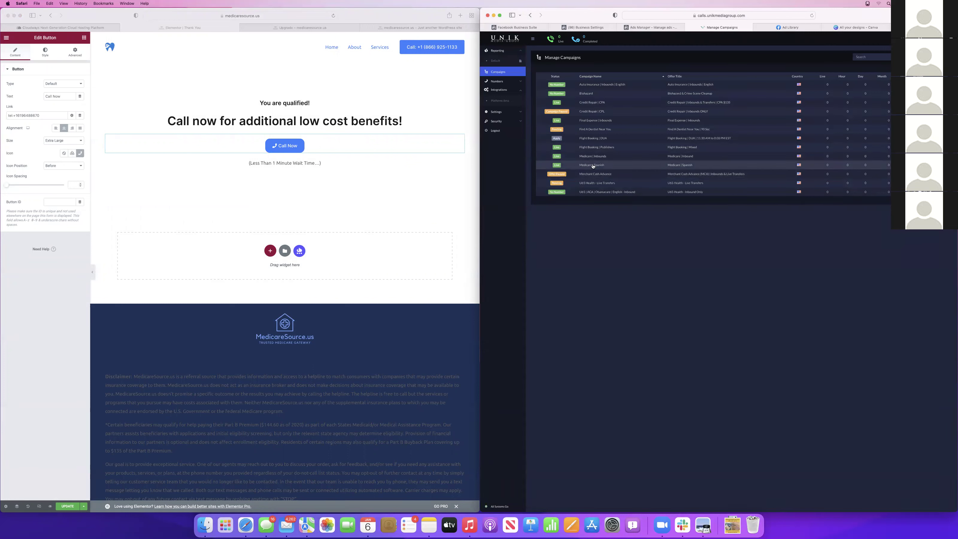
# Review the Medicare | Spanish campaign's tracking numbers, then return to the campaigns list
pyautogui.click(576, 167)
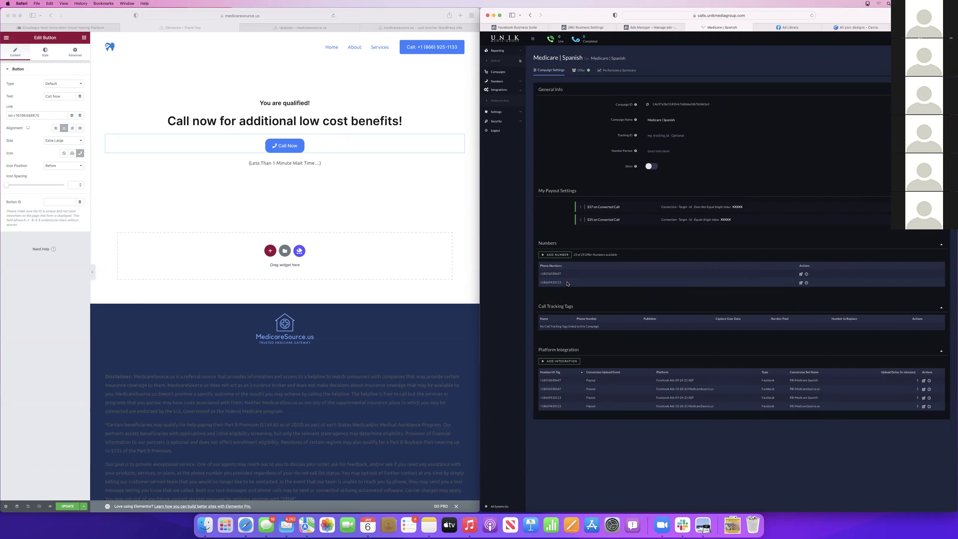
pyautogui.moveTo(545, 273); pyautogui.dragTo(540, 274)
pyautogui.click(861, 149)
pyautogui.click(256, 76)
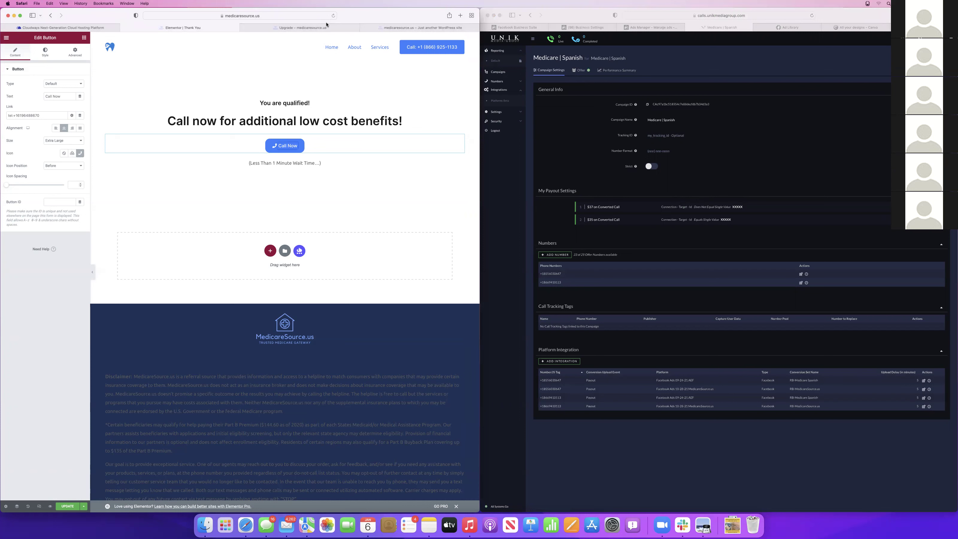
pyautogui.click(560, 274)
pyautogui.doubleClick(560, 274)
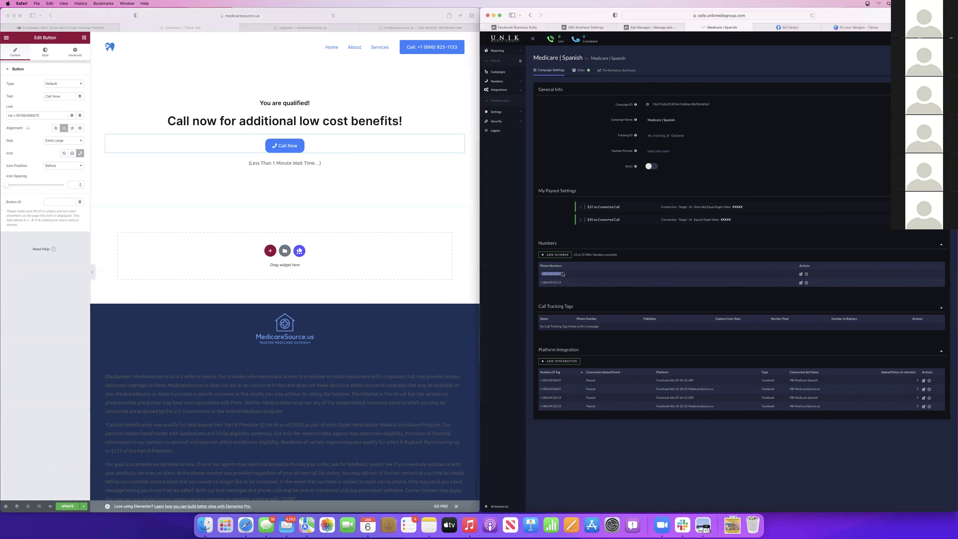
pyautogui.click(485, 74)
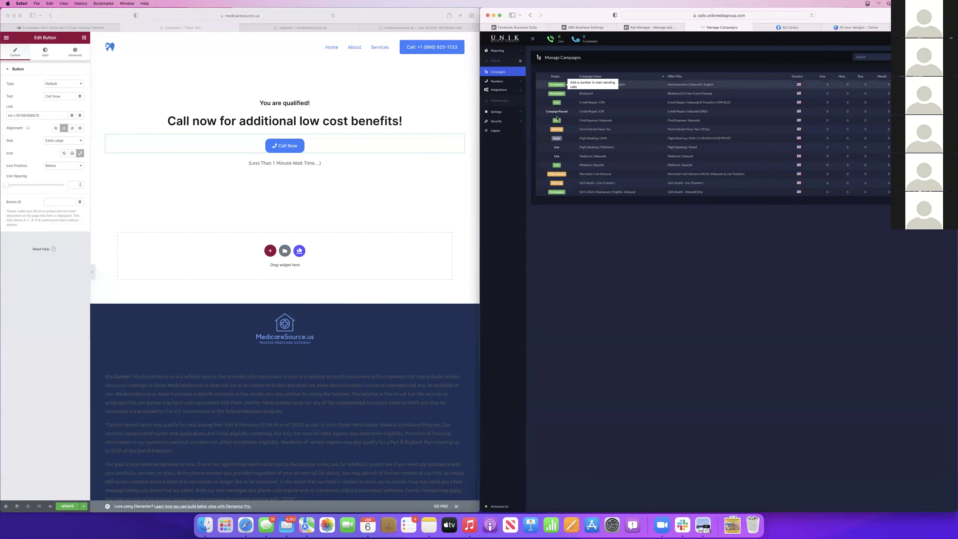
pyautogui.click(595, 157)
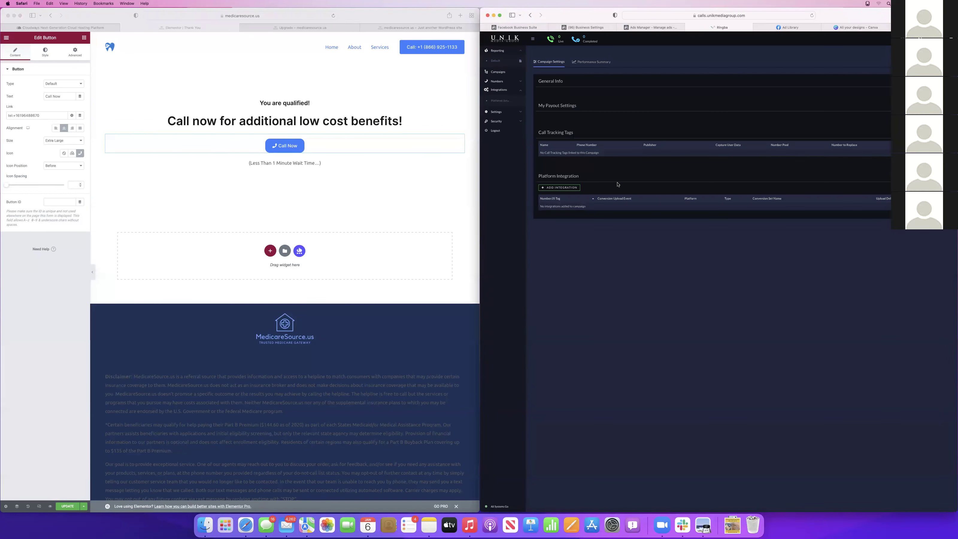
# Add a new Local tracking number to the Medicare | Inbound campaign
pyautogui.scroll(-3, 744, 331)
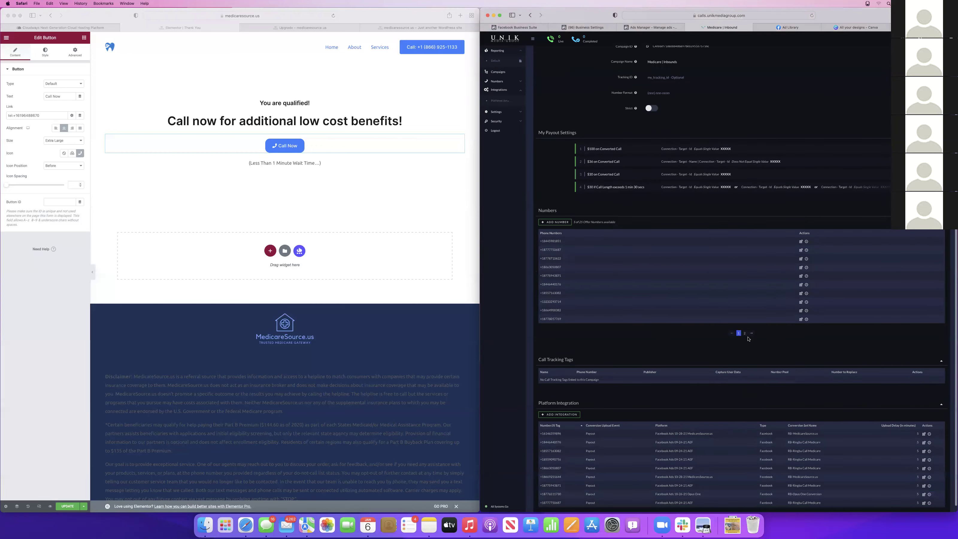
pyautogui.click(553, 222)
pyautogui.click(665, 260)
pyautogui.click(660, 297)
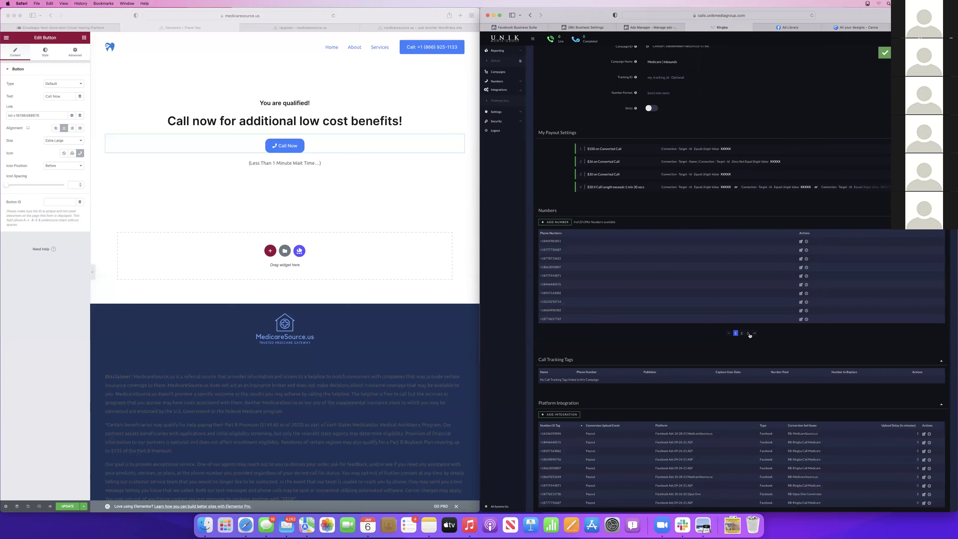
# Name the new number 'Landing Page', tag it Lander, save, and copy the number
pyautogui.click(748, 334)
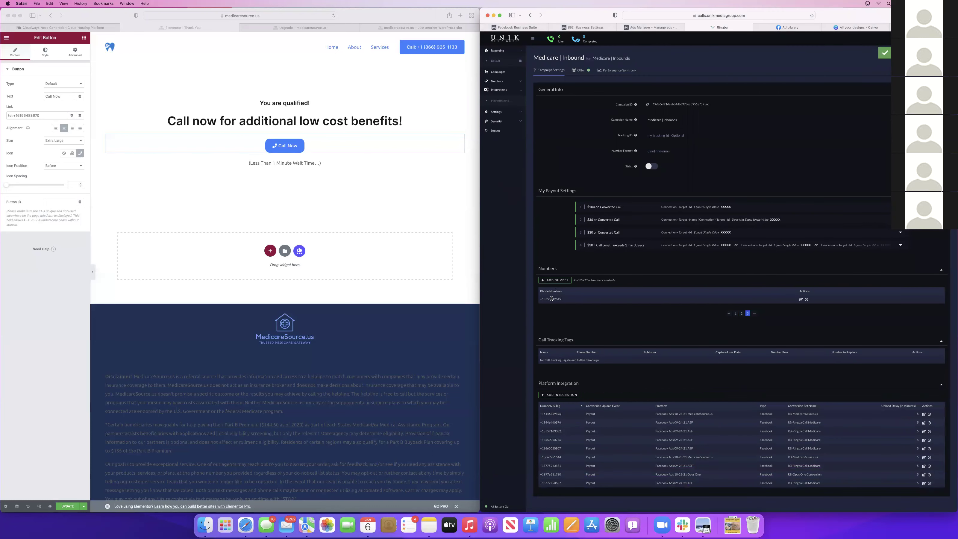
pyautogui.moveTo(561, 299); pyautogui.dragTo(539, 300)
pyautogui.click(800, 299)
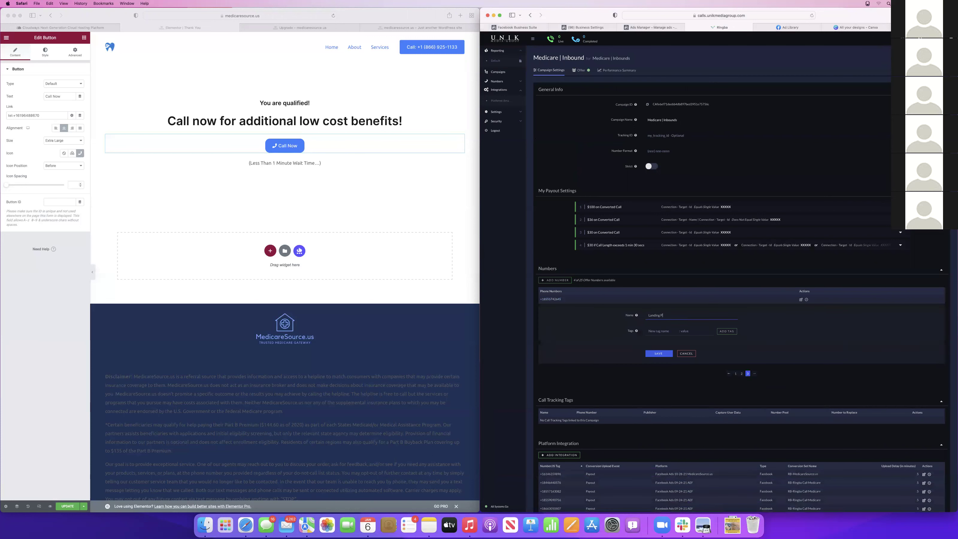
pyautogui.press('Tab')
pyautogui.write('Lan')
pyautogui.click(740, 354)
pyautogui.click(658, 354)
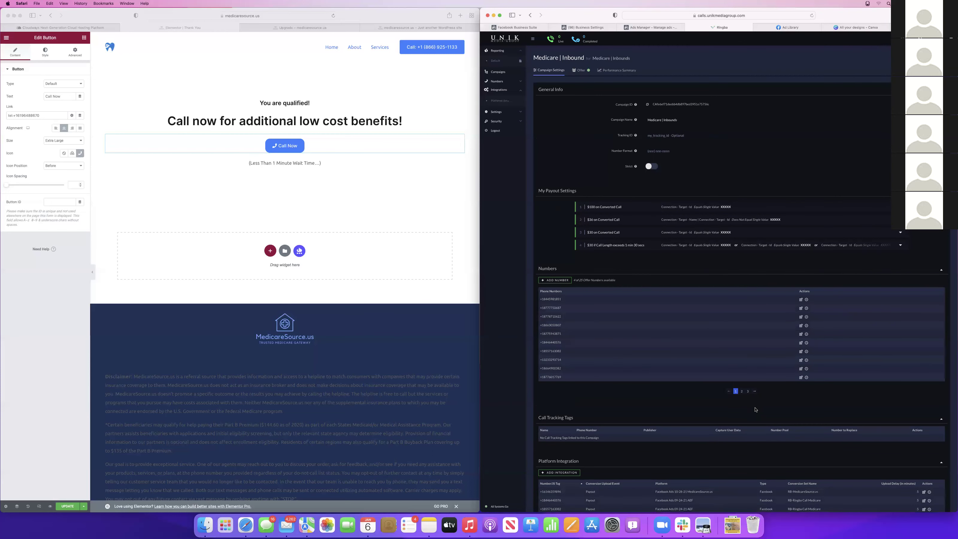
pyautogui.click(747, 391)
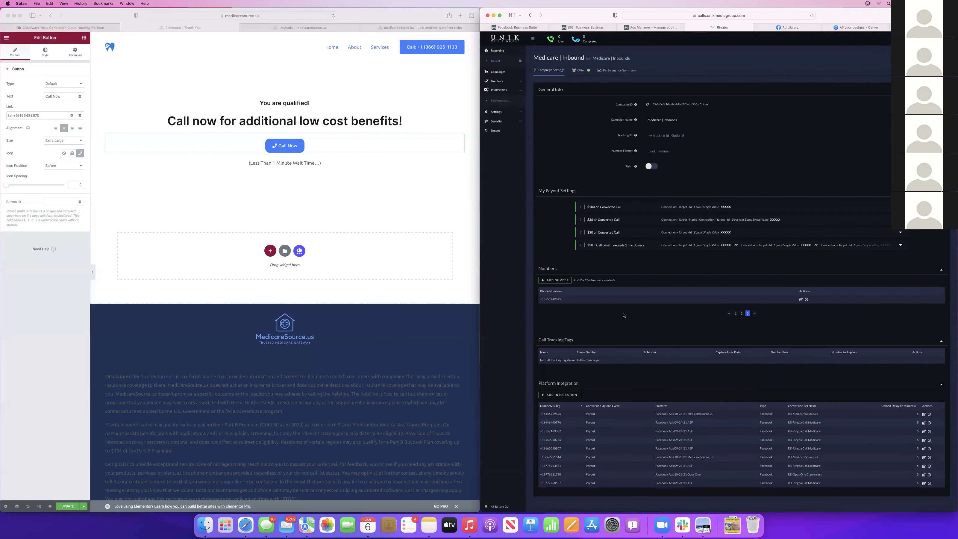
pyautogui.moveTo(568, 301); pyautogui.dragTo(538, 299)
pyautogui.press('super+c')
# Replace the old digits in the Call Now button's tel: link with the copied Ringba number and update
pyautogui.click(293, 145)
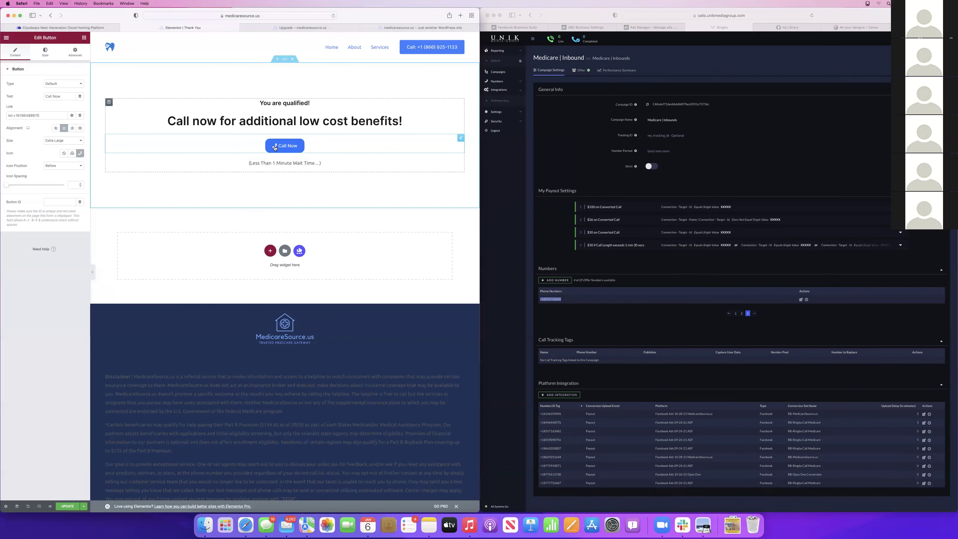
pyautogui.moveTo(47, 113); pyautogui.dragTo(15, 114)
pyautogui.press('super+v')
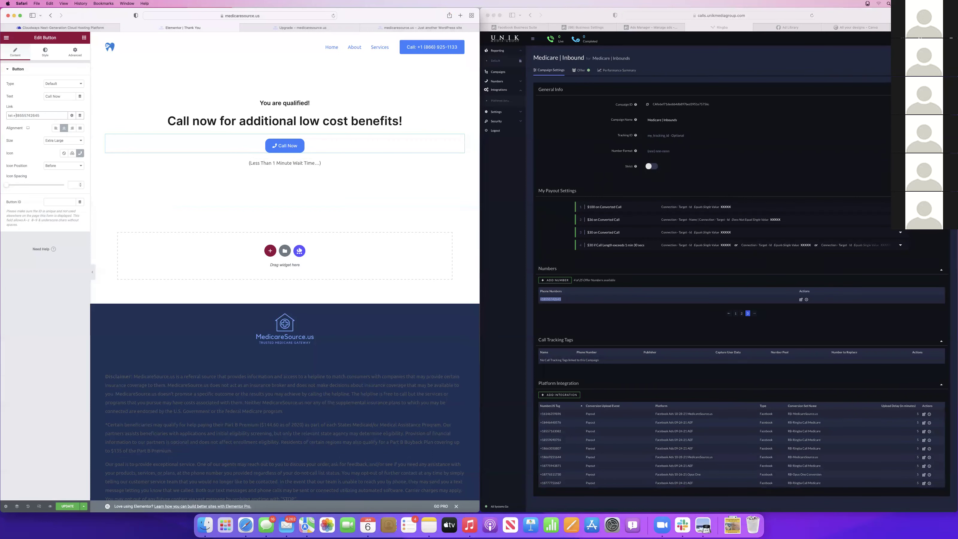
pyautogui.click(60, 506)
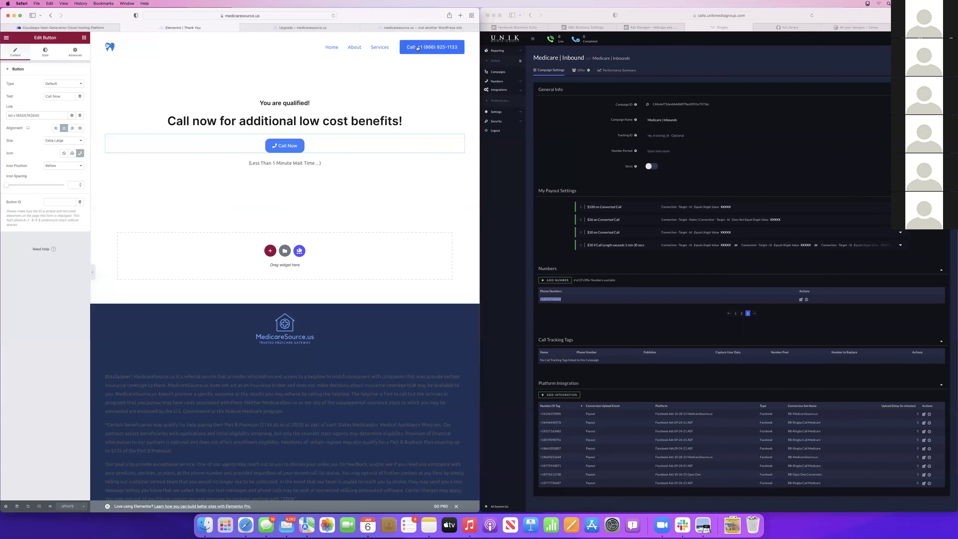
# Start a new platform integration and add the new tracking number to it
pyautogui.click(603, 315)
pyautogui.click(561, 395)
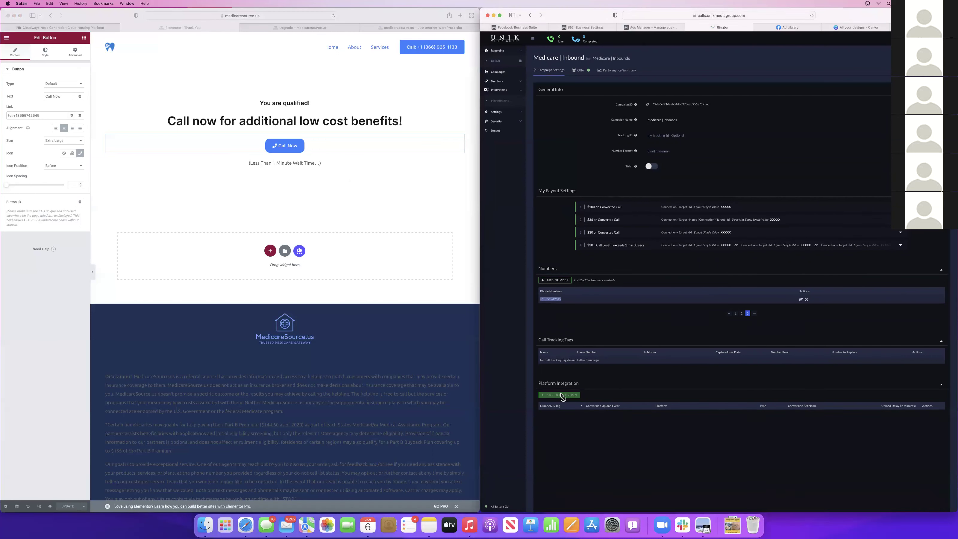
pyautogui.scroll(-5, 687, 474)
pyautogui.scroll(-5, 686, 474)
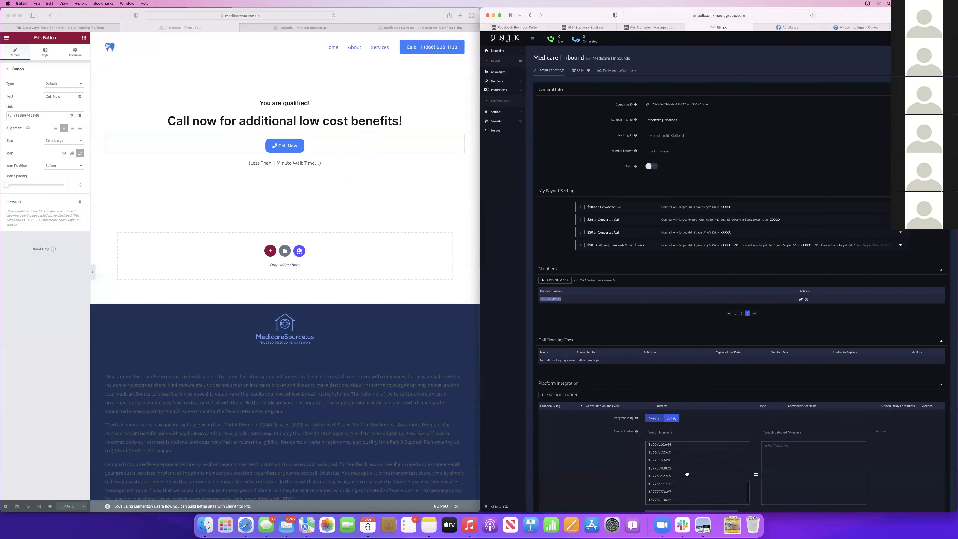
pyautogui.scroll(5, 684, 361)
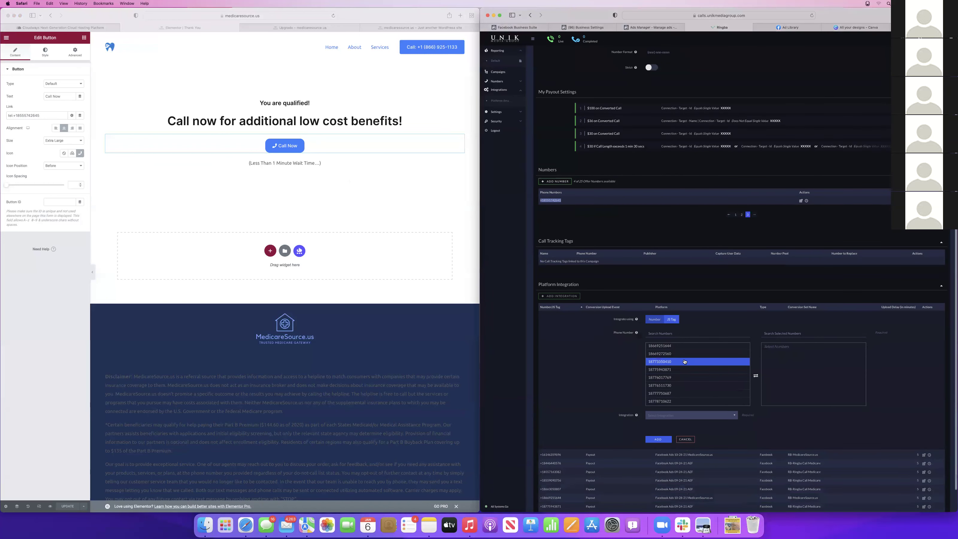
pyautogui.scroll(-1, 675, 381)
pyautogui.doubleClick(670, 397)
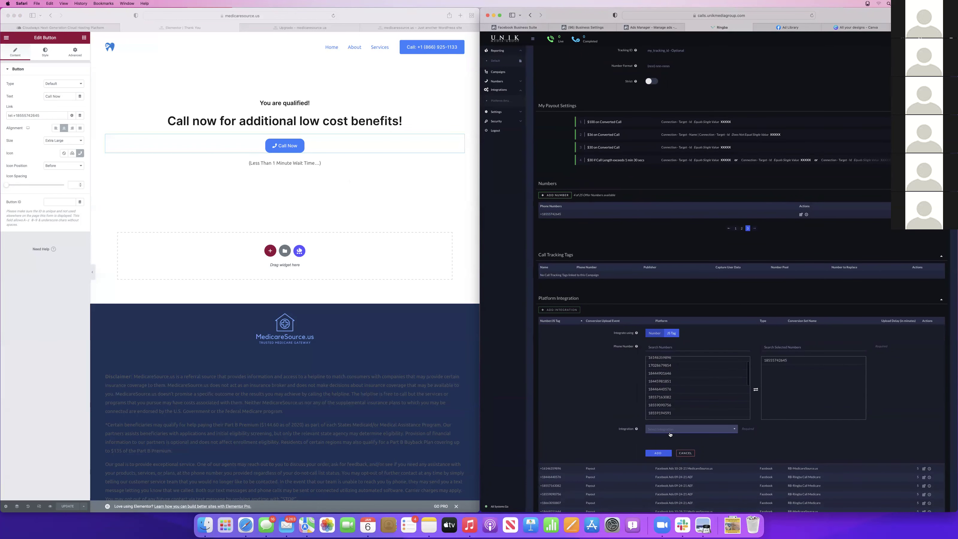
# Choose the Facebook Ads MedicareSource.us integration, RB-MedicareSource.us conversion set, Payout, 5-minute delay, and add it
pyautogui.click(679, 429)
pyautogui.scroll(-1, 675, 453)
pyautogui.click(675, 454)
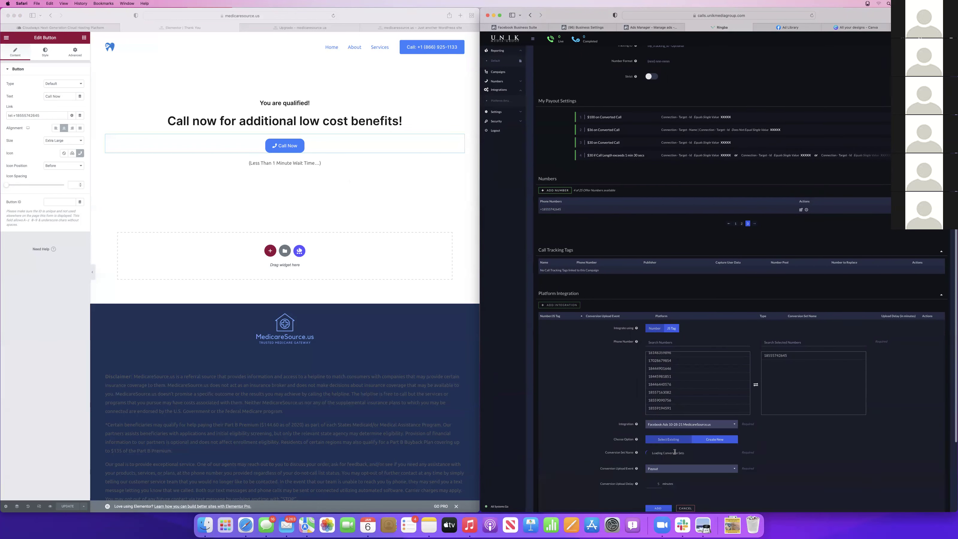
pyautogui.scroll(-2, 640, 407)
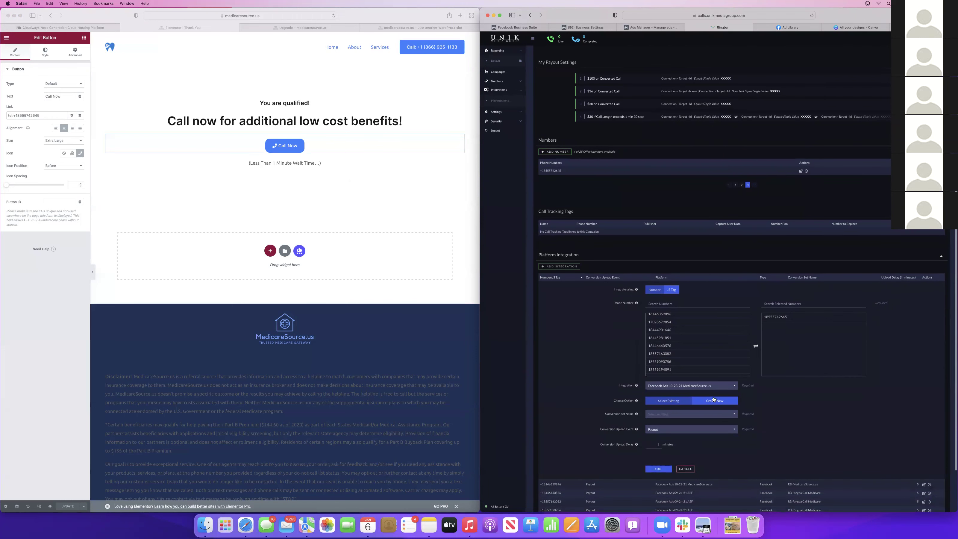
pyautogui.click(675, 415)
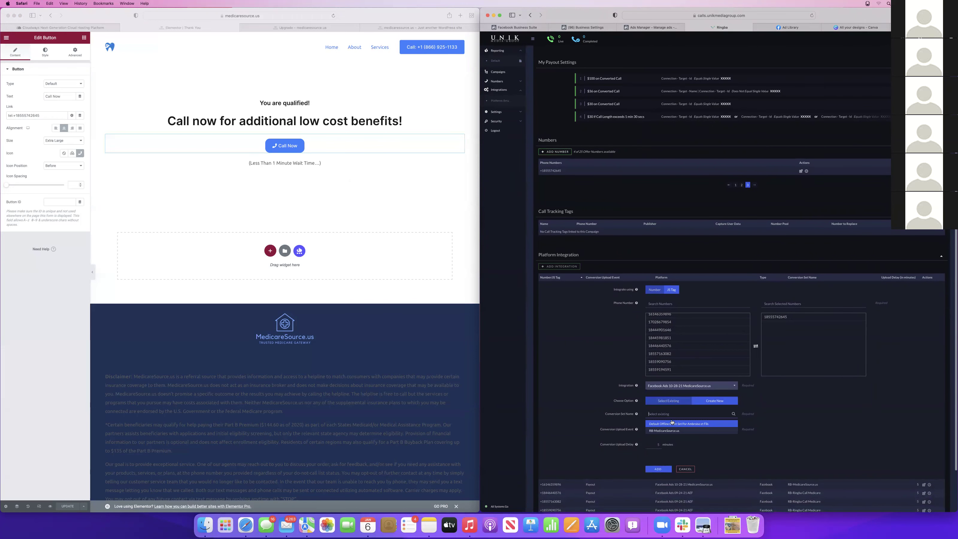
pyautogui.click(668, 431)
pyautogui.click(660, 447)
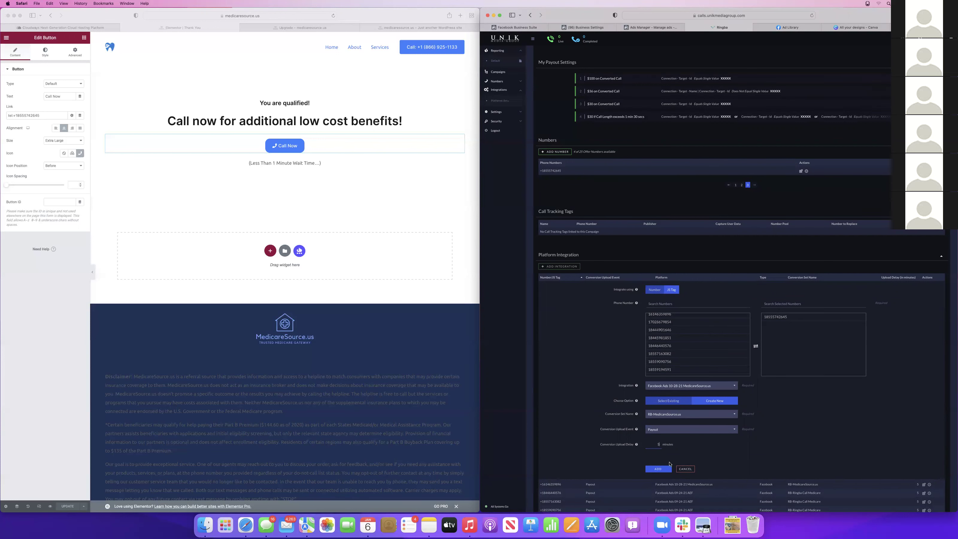
pyautogui.click(658, 469)
pyautogui.click(287, 28)
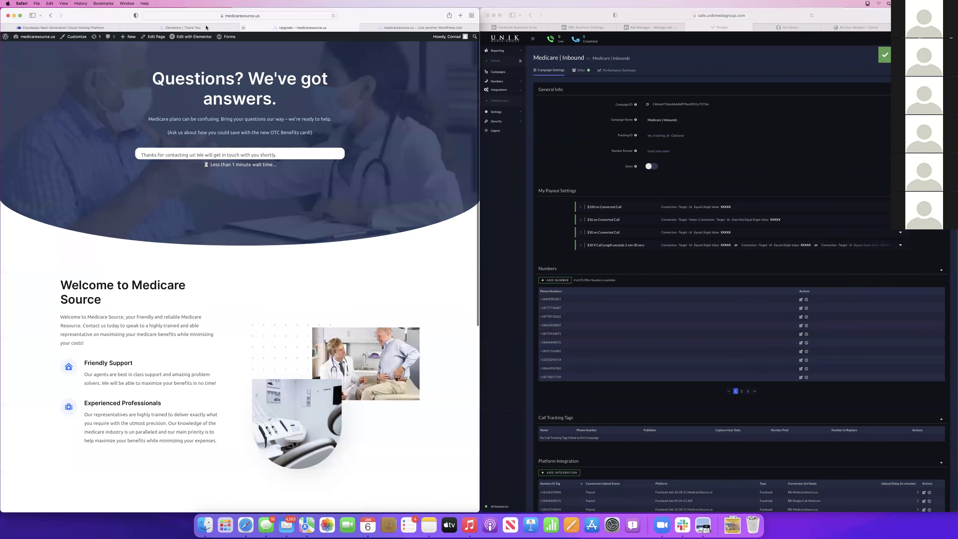
# Close the extra homepage tab and browse the Campaigns and Ads lists in Ads Manager
pyautogui.click(206, 27)
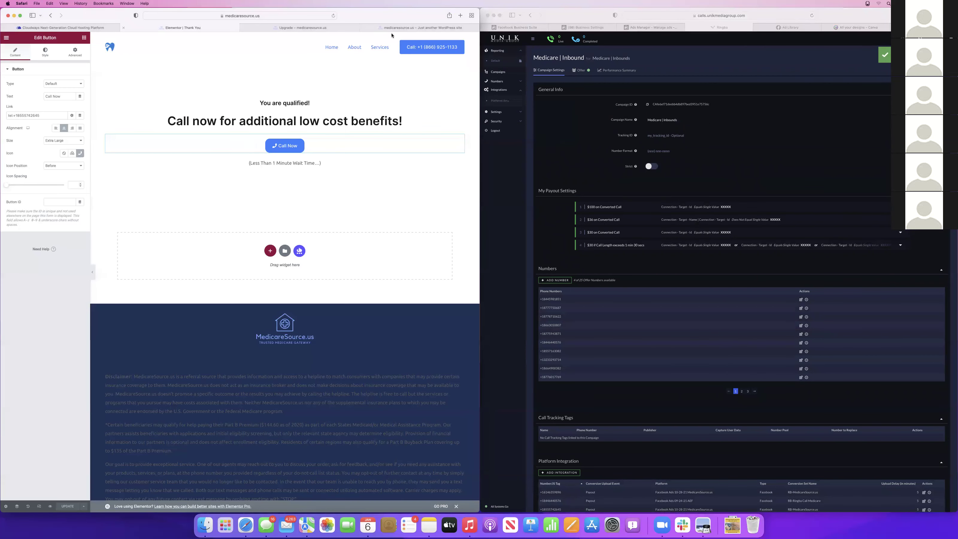
pyautogui.click(364, 28)
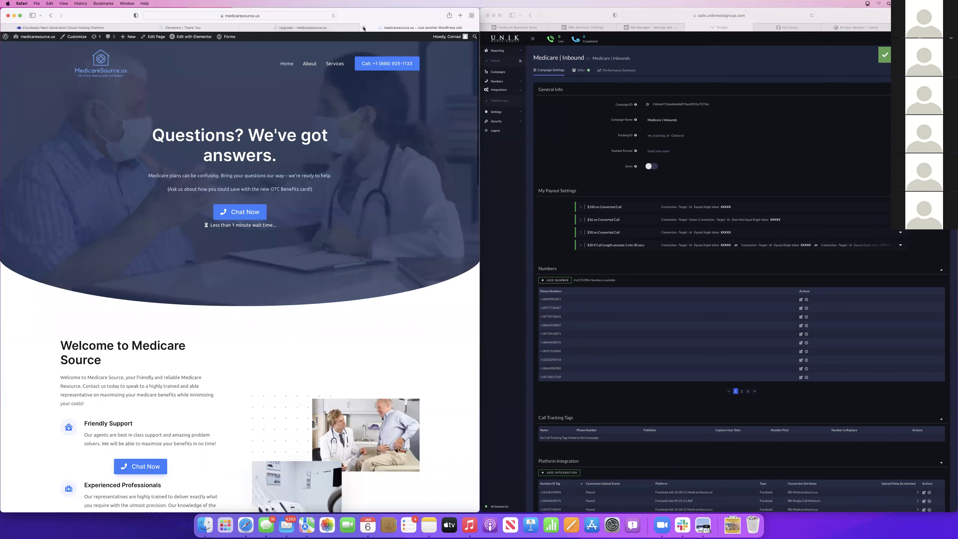
pyautogui.click(364, 28)
pyautogui.click(226, 26)
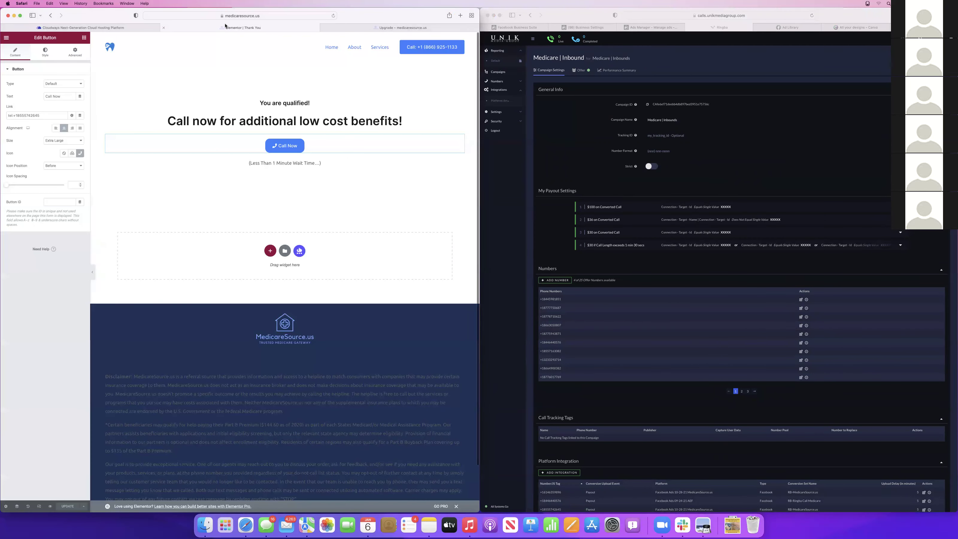
pyautogui.click(650, 27)
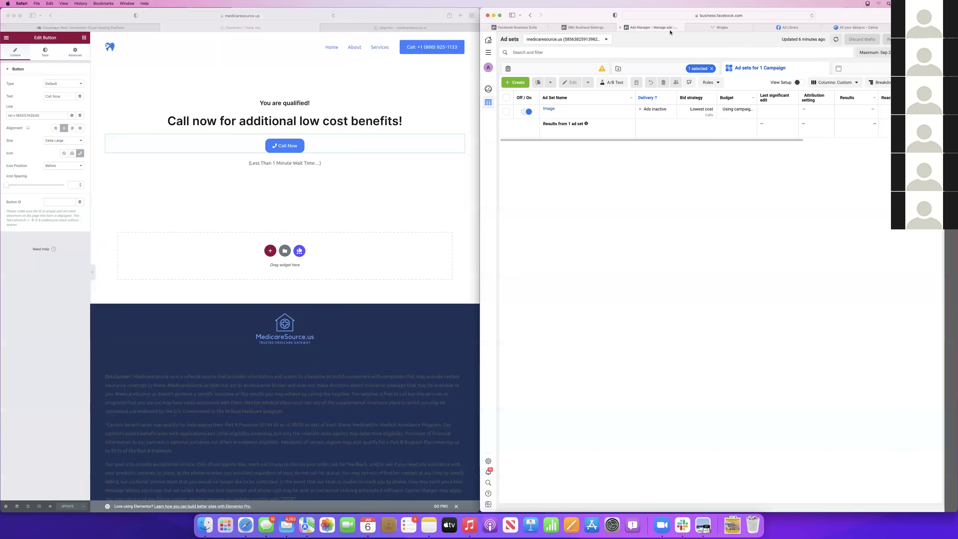
pyautogui.click(638, 69)
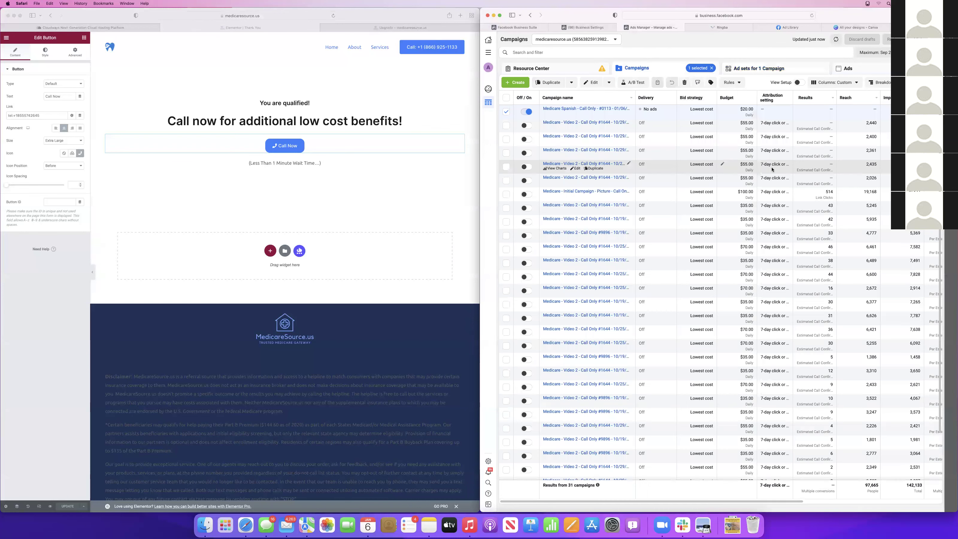
pyautogui.click(506, 111)
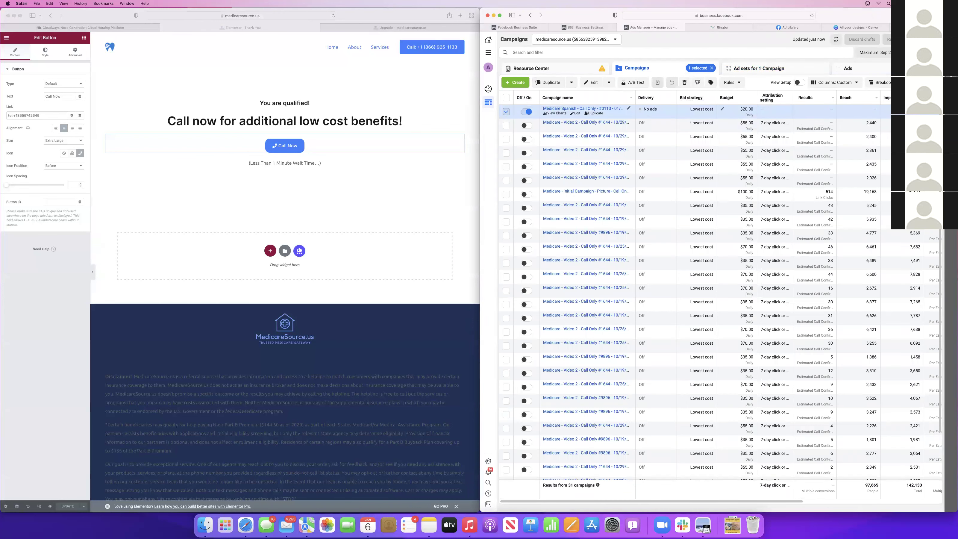
pyautogui.click(849, 68)
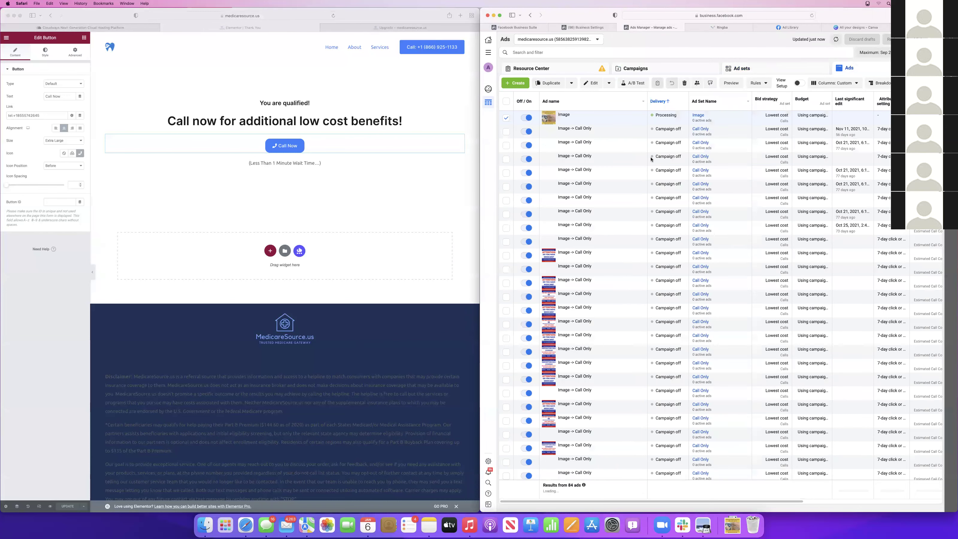
pyautogui.click(506, 117)
pyautogui.click(653, 69)
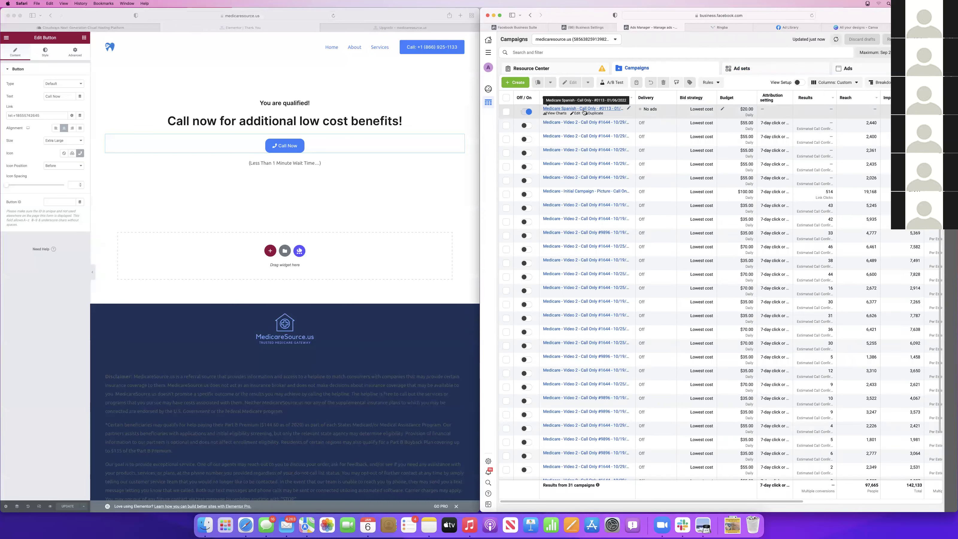
# Inspect the Medicare Video 2 campaign's Image -> Call Only ad, then close back to Campaigns
pyautogui.moveTo(580, 128)
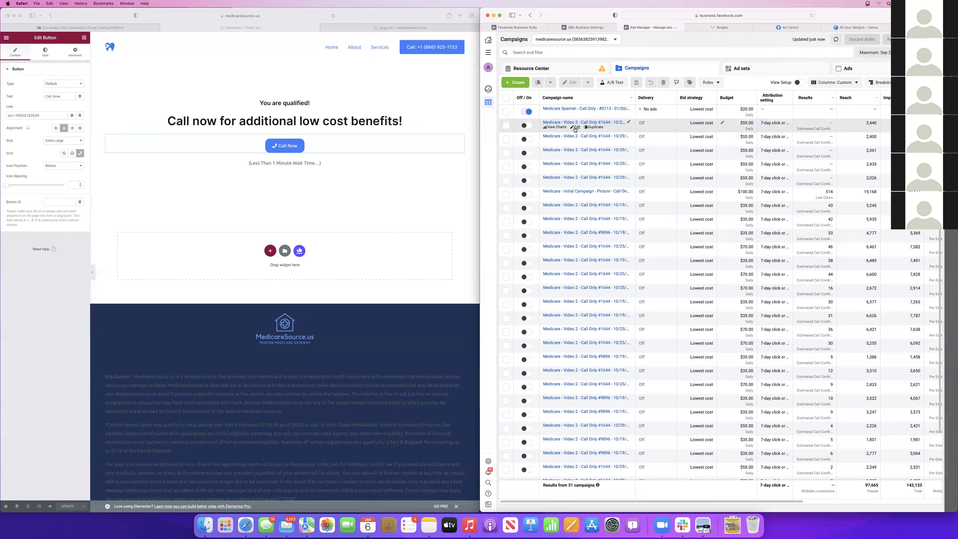
pyautogui.click(576, 127)
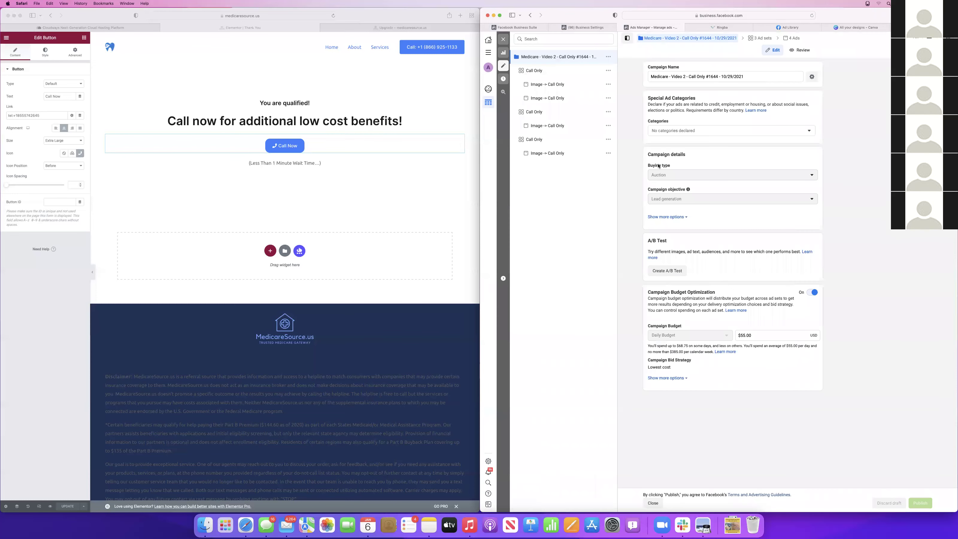
pyautogui.click(548, 87)
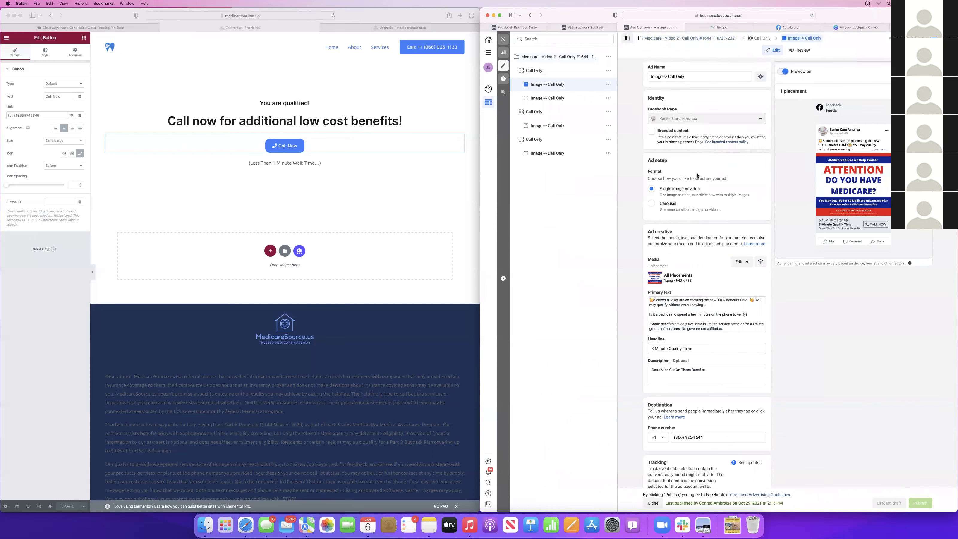
pyautogui.click(503, 40)
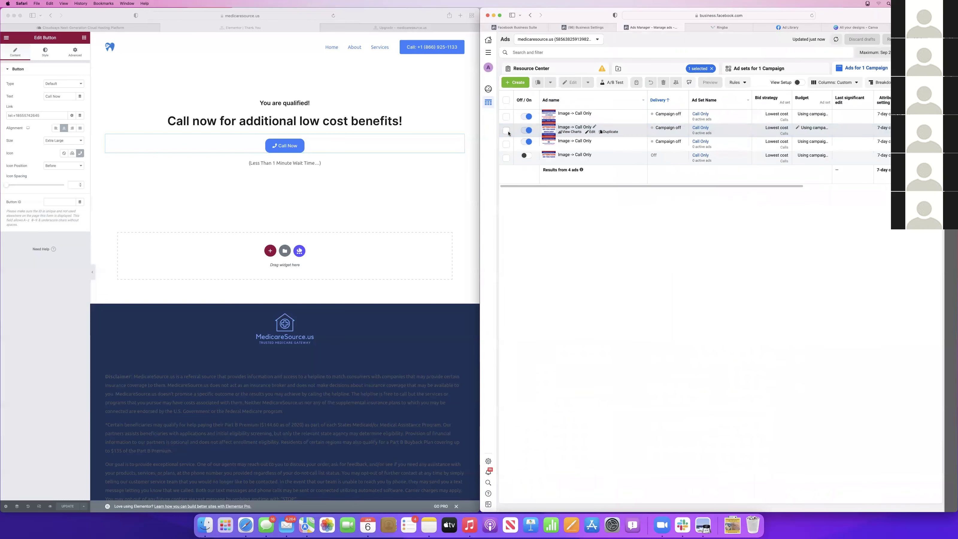
pyautogui.click(618, 68)
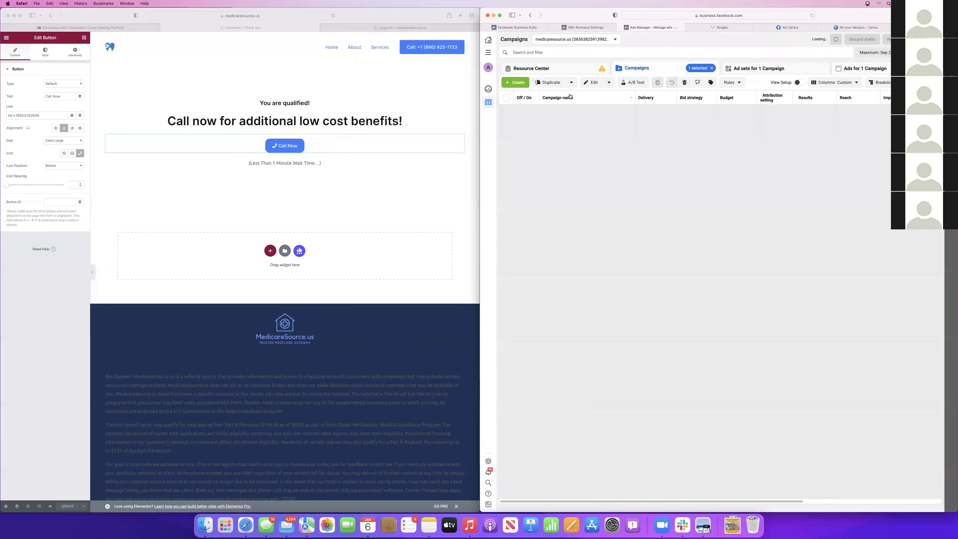
pyautogui.click(506, 126)
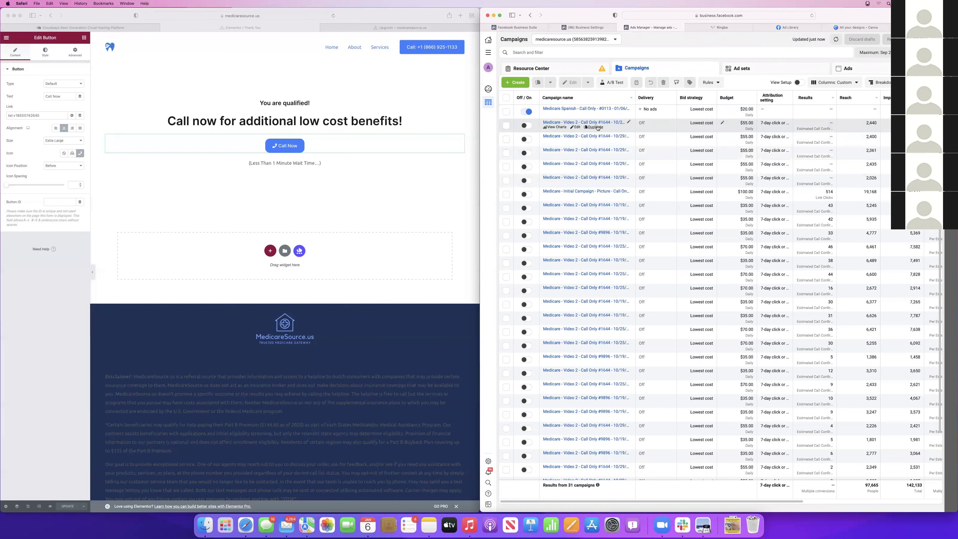
# Open Events Manager from Business Settings and view the medicaresource.us pixel's overview
pyautogui.click(602, 28)
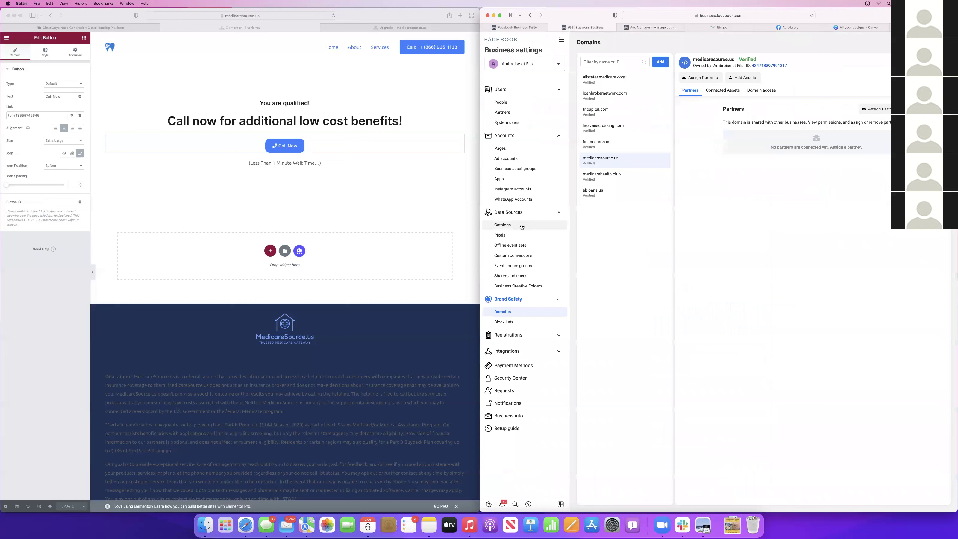
pyautogui.click(561, 40)
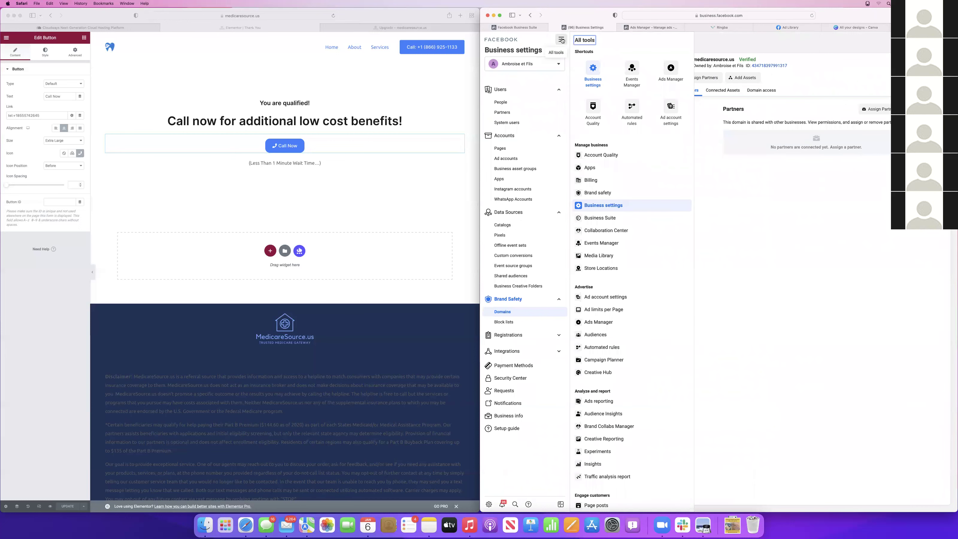
pyautogui.click(632, 72)
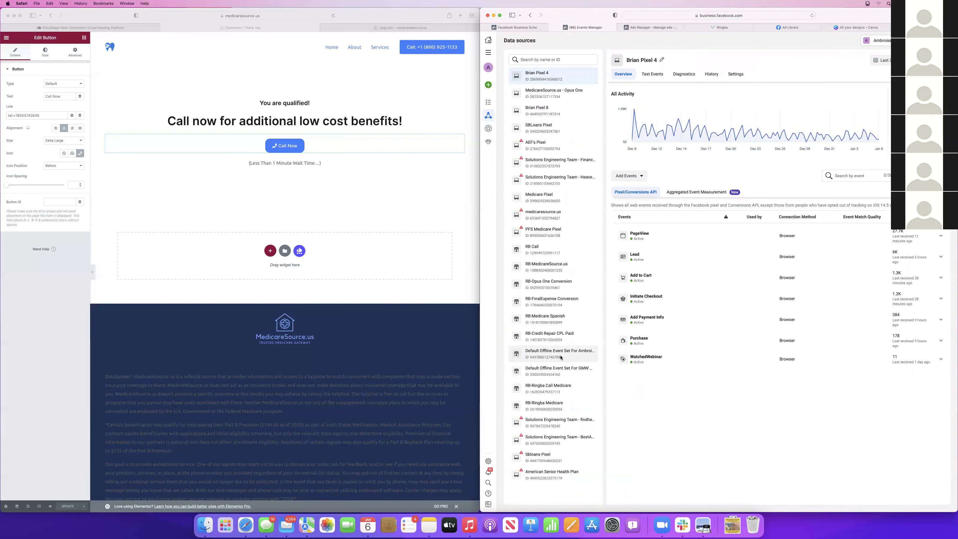
pyautogui.click(548, 271)
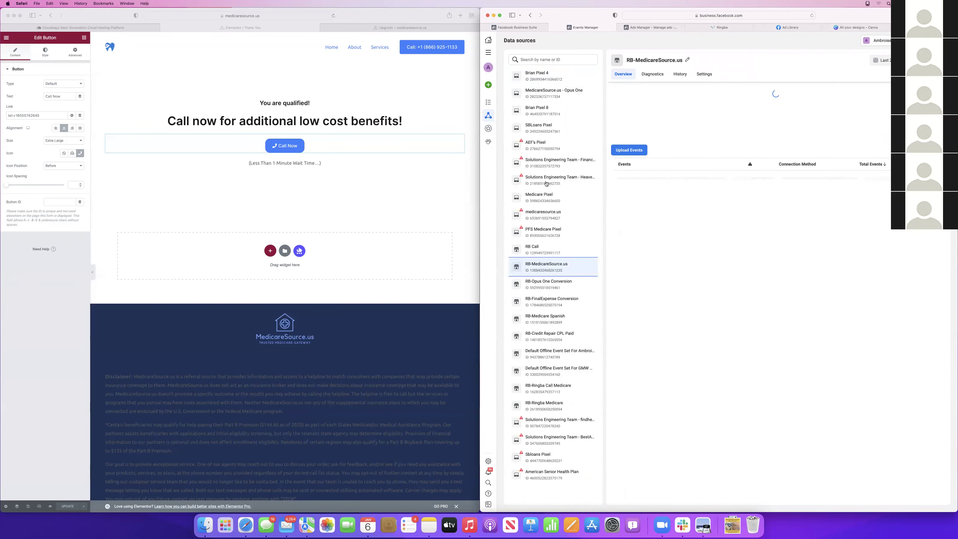
pyautogui.click(543, 214)
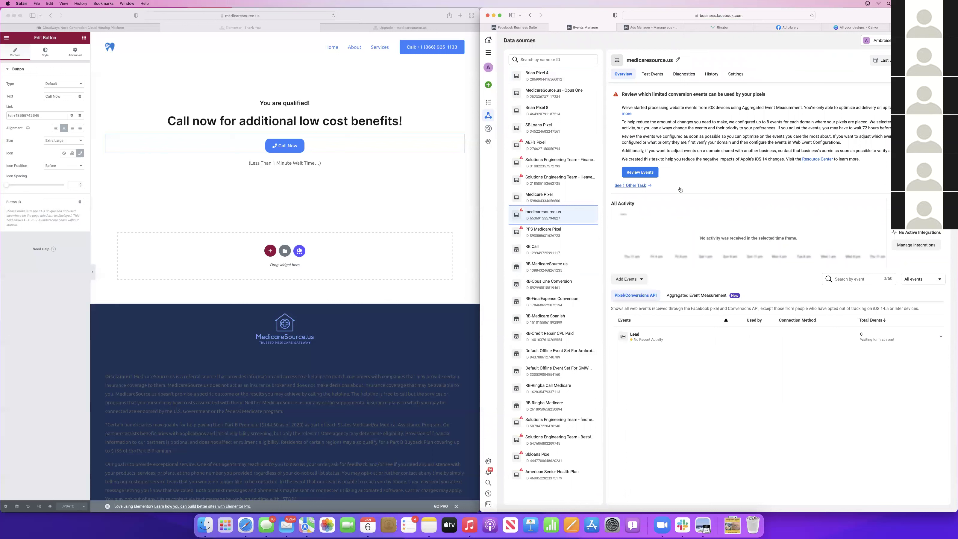
pyautogui.press('super+grave')
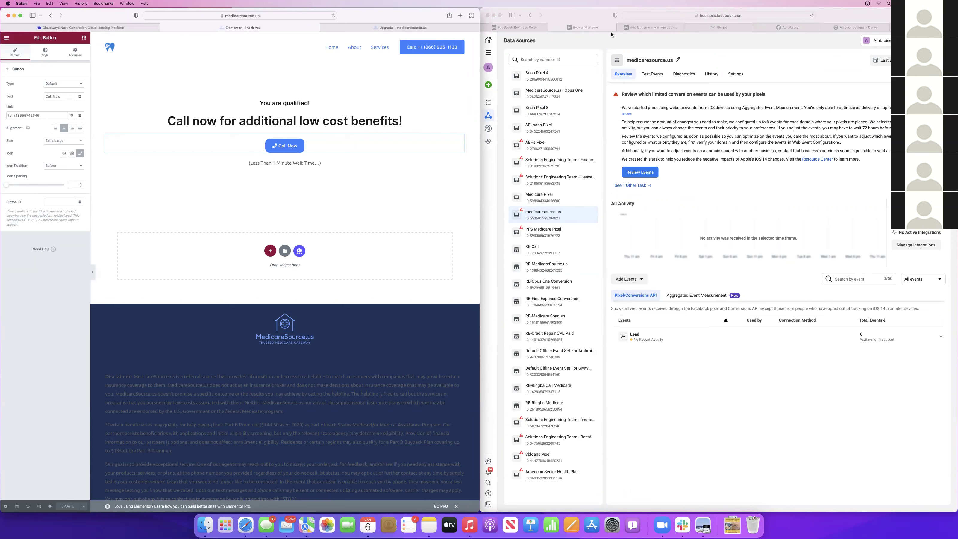
pyautogui.hotkey('ctrl', 'Tab')
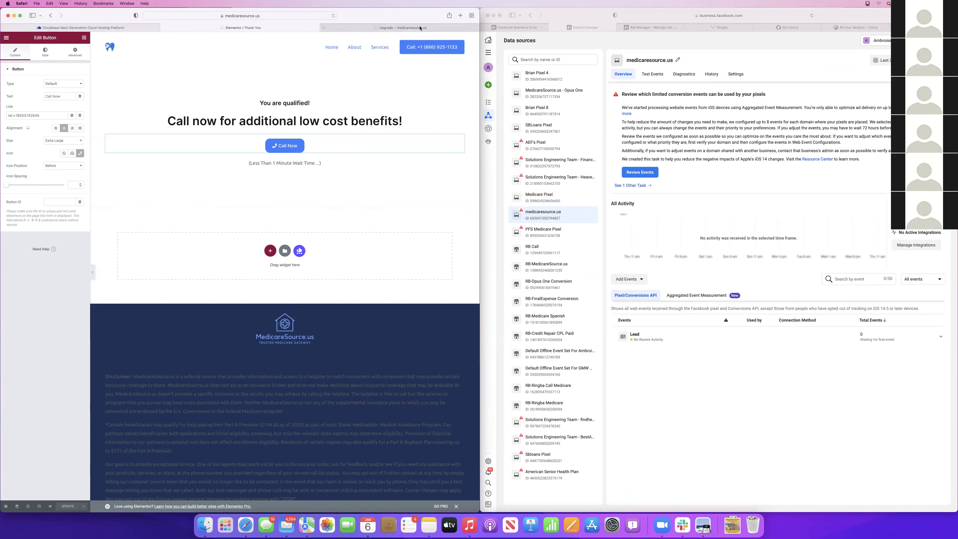
pyautogui.hotkey('ctrl', 'shift', 'Tab')
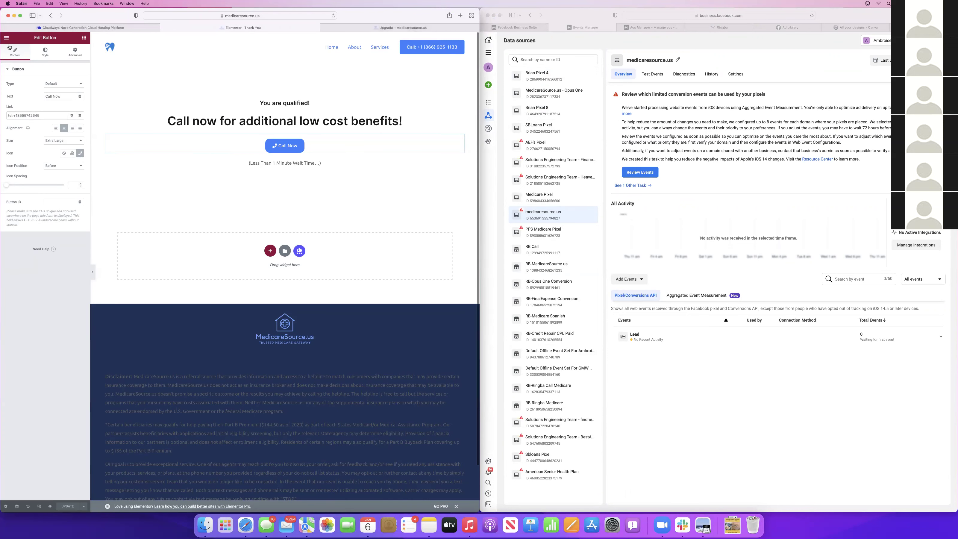
# Exit Elementor to the dashboard, then deactivate and delete the Pixel Caffeine plugin
pyautogui.click(6, 37)
pyautogui.click(36, 145)
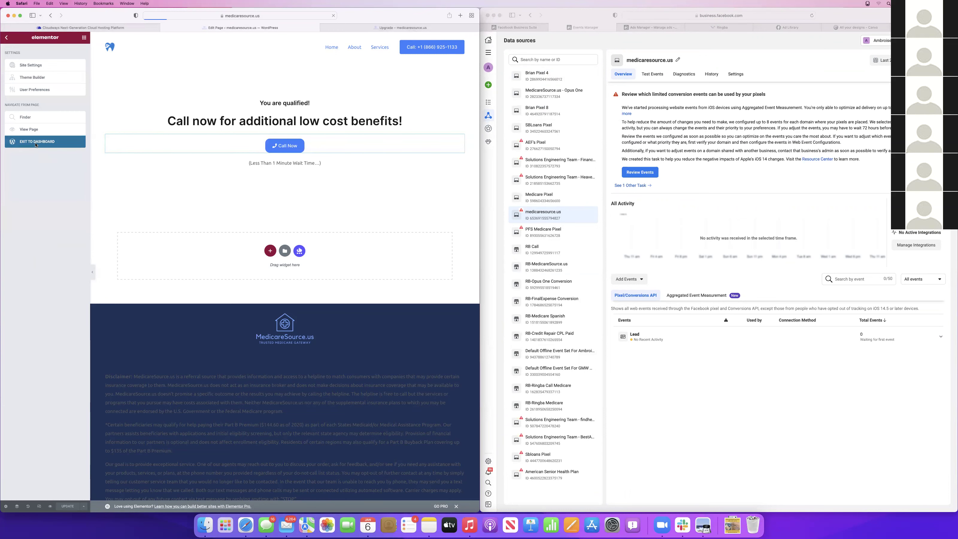
pyautogui.click(8, 41)
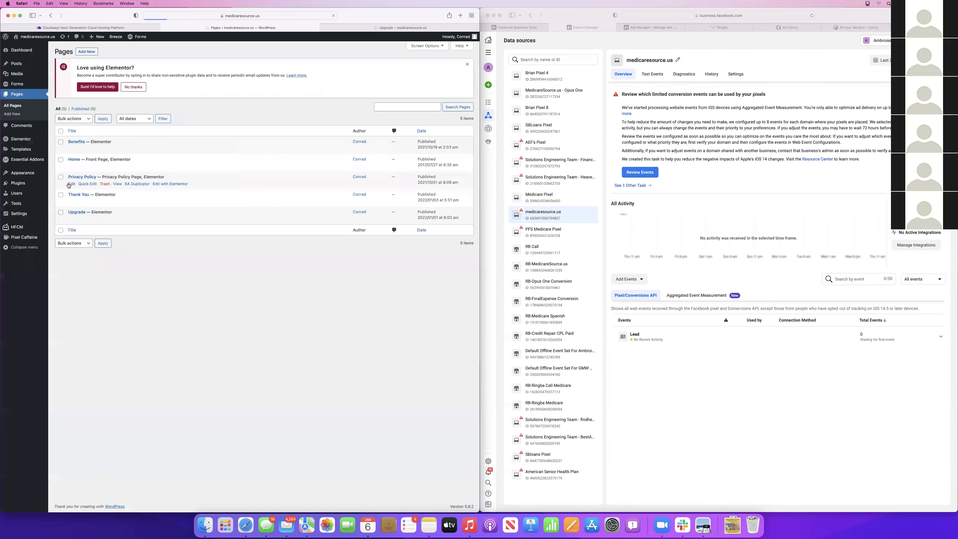
pyautogui.click(18, 185)
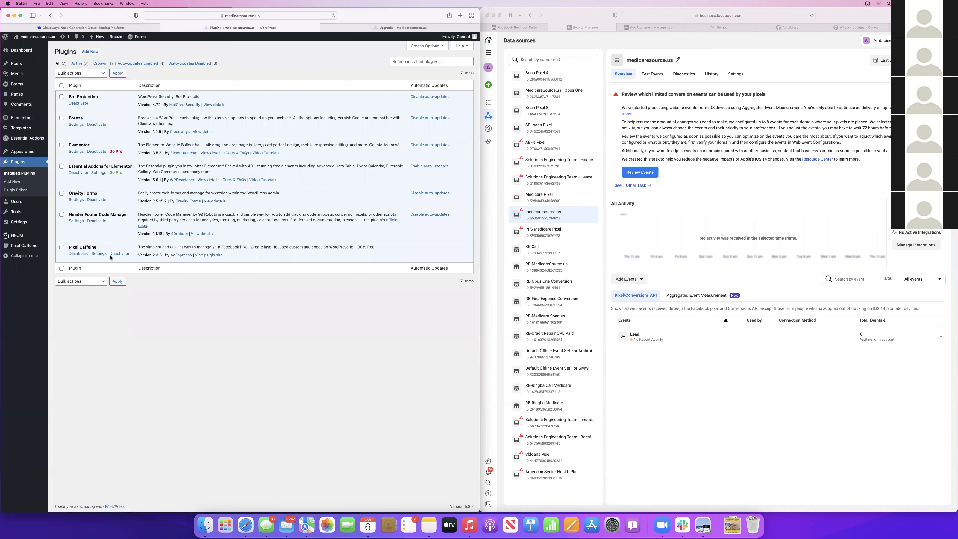
pyautogui.click(120, 253)
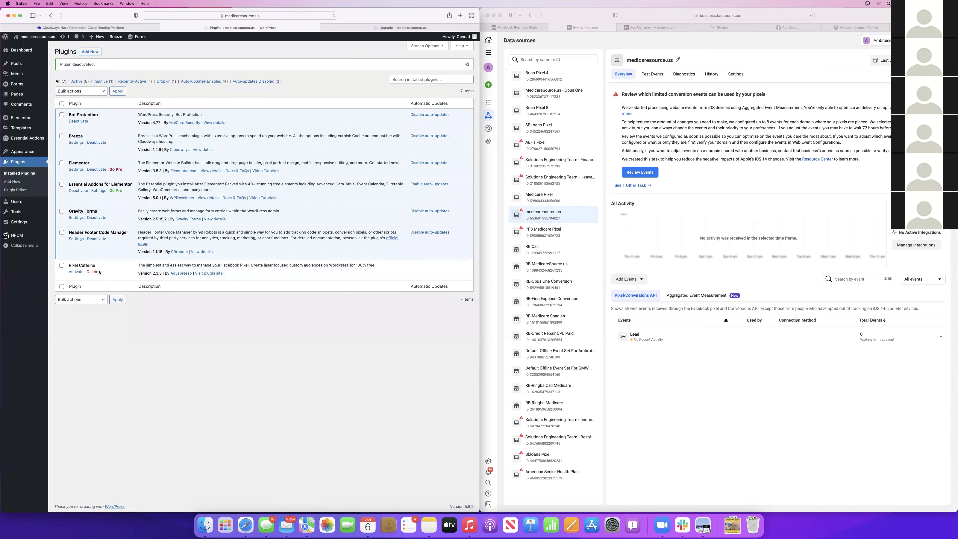
pyautogui.click(93, 272)
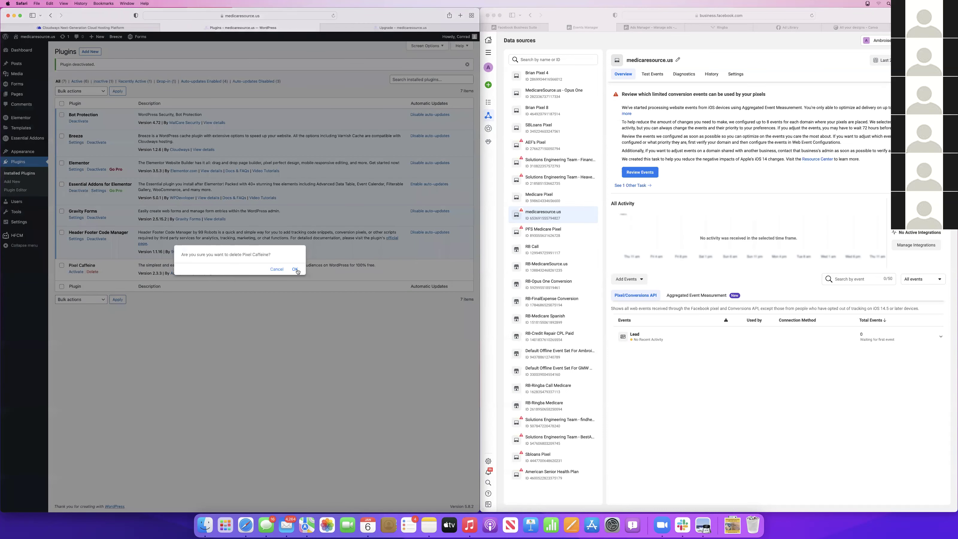
pyautogui.click(295, 269)
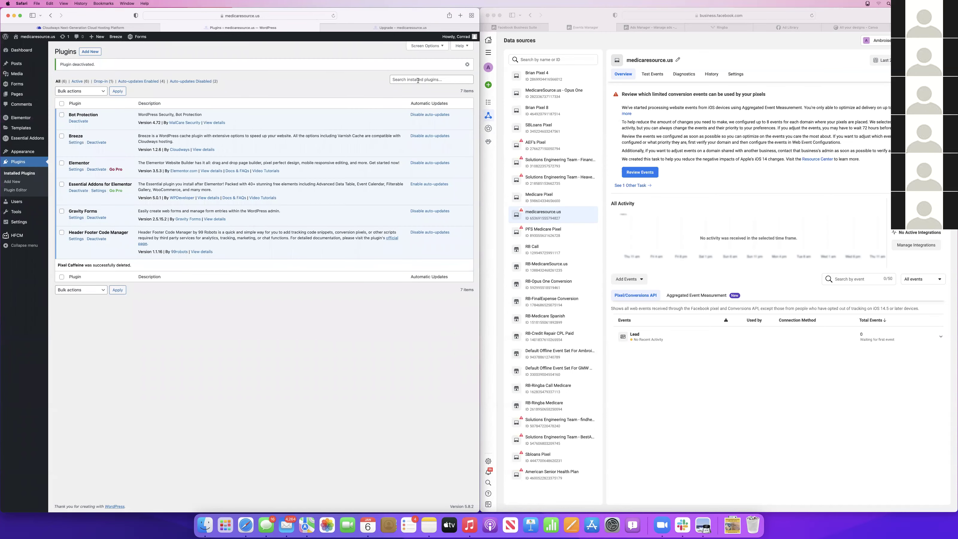
# Search the plugin directory for 'fac', then install and activate Facebook for WordPress
pyautogui.click(96, 53)
pyautogui.click(402, 69)
pyautogui.write('facebook')
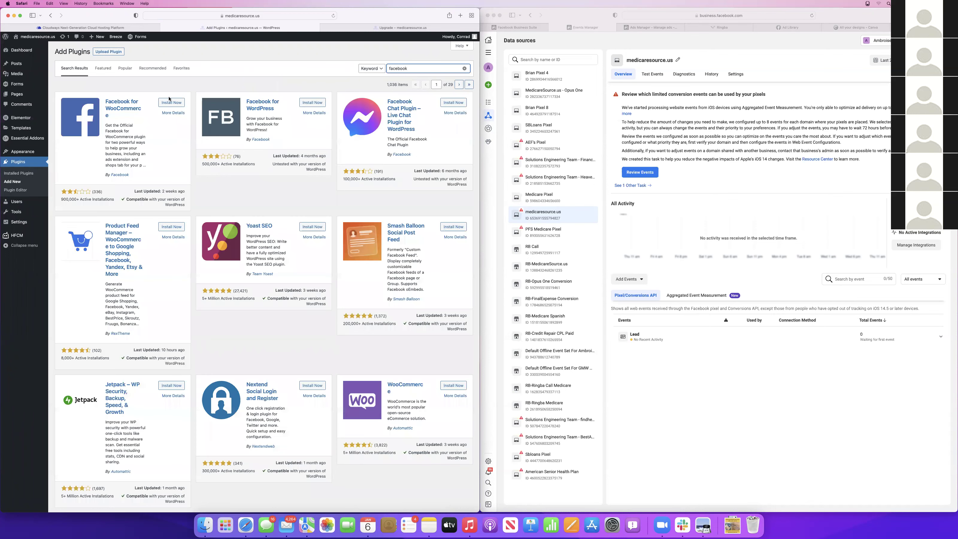
pyautogui.click(306, 103)
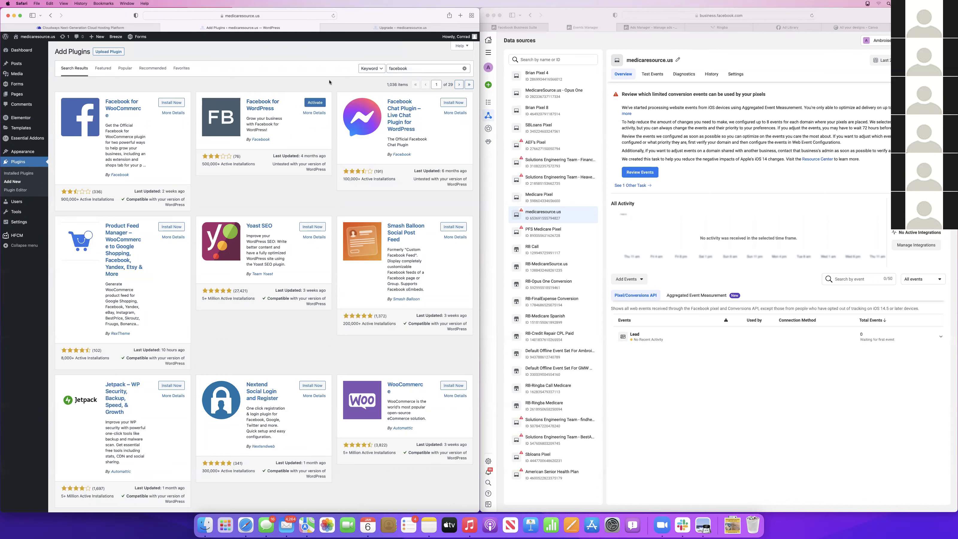
pyautogui.click(312, 106)
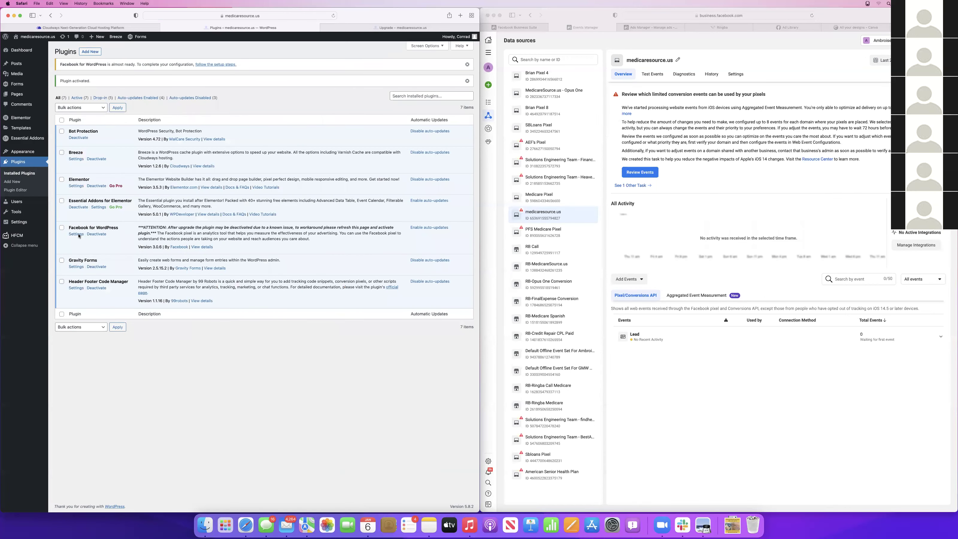
# Begin connecting the site to Facebook from the plugin settings with the linked Facebook account
pyautogui.click(77, 235)
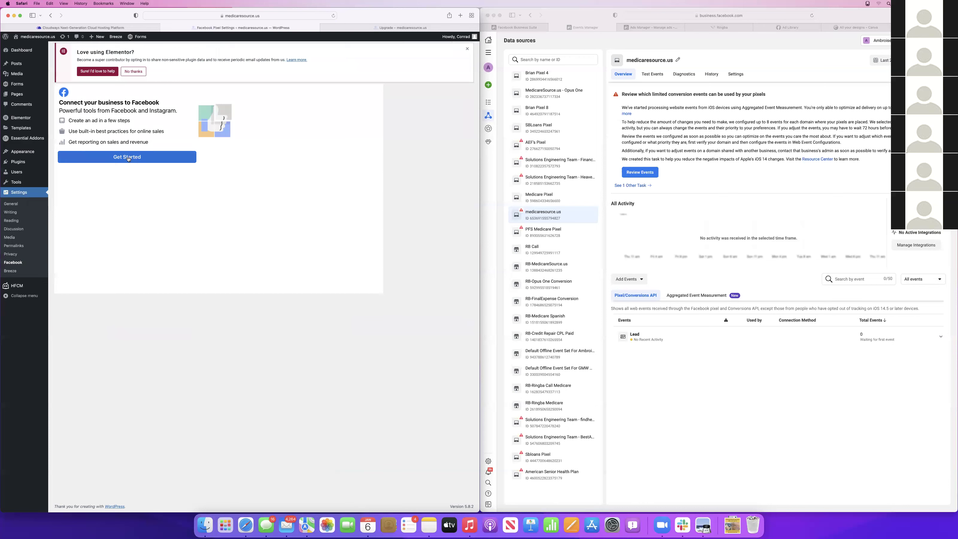
pyautogui.click(128, 157)
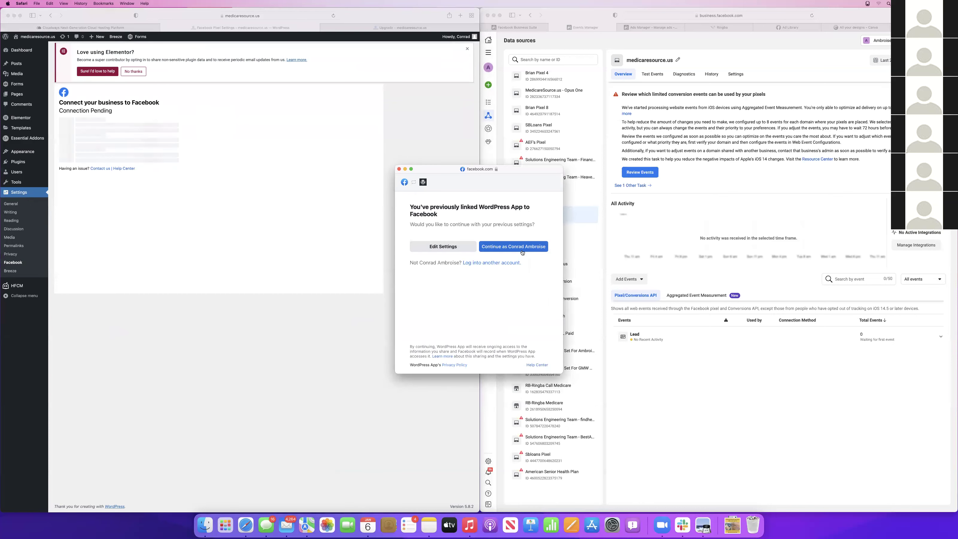
pyautogui.click(522, 247)
pyautogui.click(527, 360)
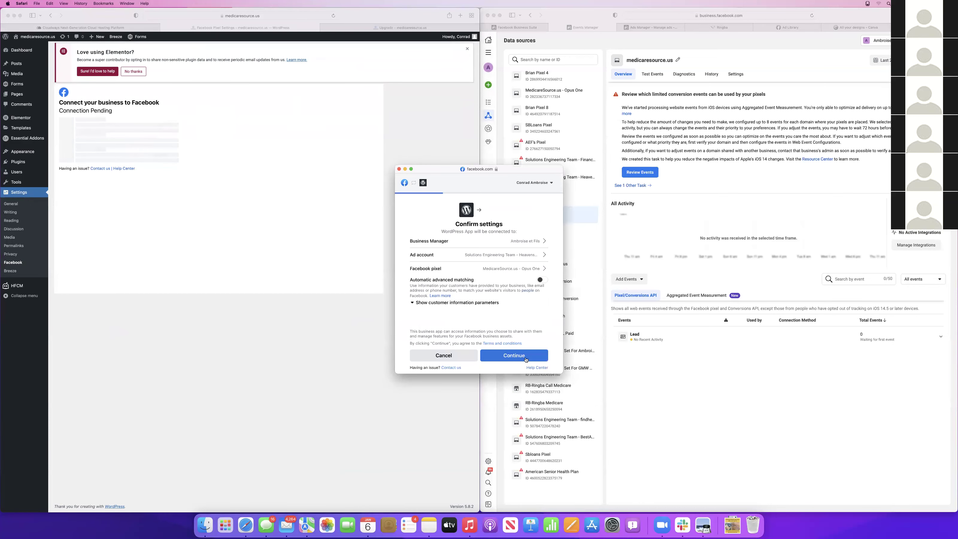
# Select the medicaresource.us ad account and the medicaresource.us pixel for the connection
pyautogui.click(525, 259)
pyautogui.scroll(-3, 490, 301)
pyautogui.scroll(-5, 504, 301)
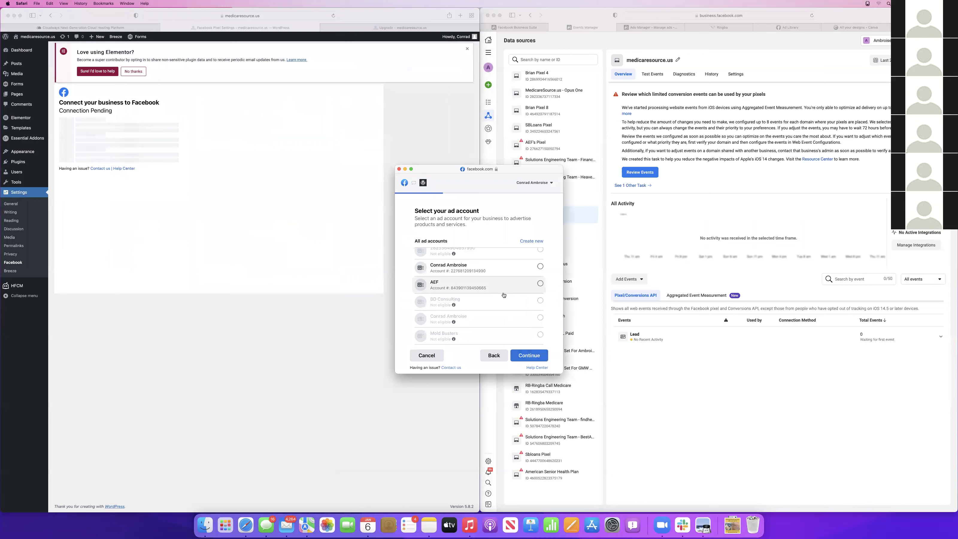
pyautogui.click(540, 334)
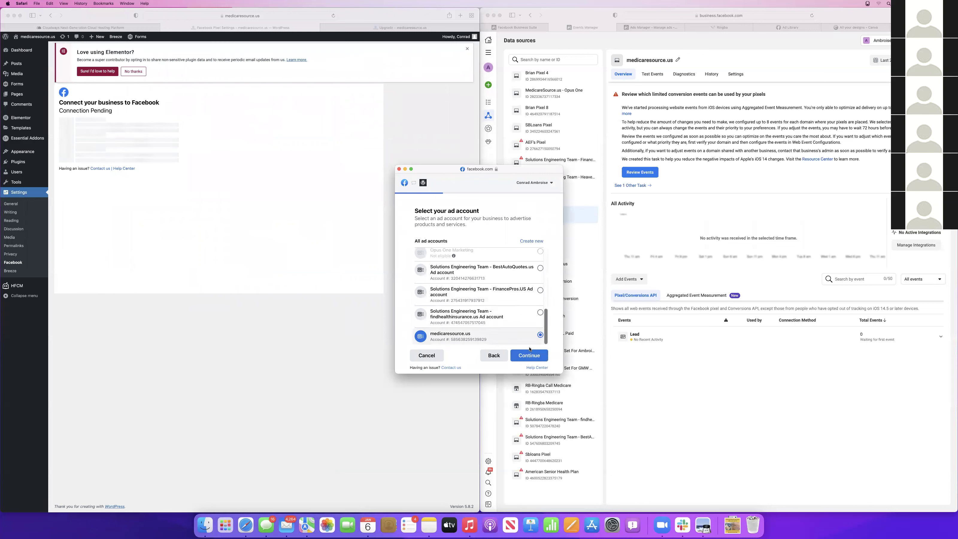
pyautogui.click(529, 355)
pyautogui.scroll(-5, 498, 278)
pyautogui.scroll(5, 499, 278)
pyautogui.scroll(-10, 498, 278)
pyautogui.scroll(-2, 499, 278)
pyautogui.scroll(10, 498, 277)
pyautogui.scroll(-10, 499, 286)
pyautogui.click(537, 336)
pyautogui.click(536, 354)
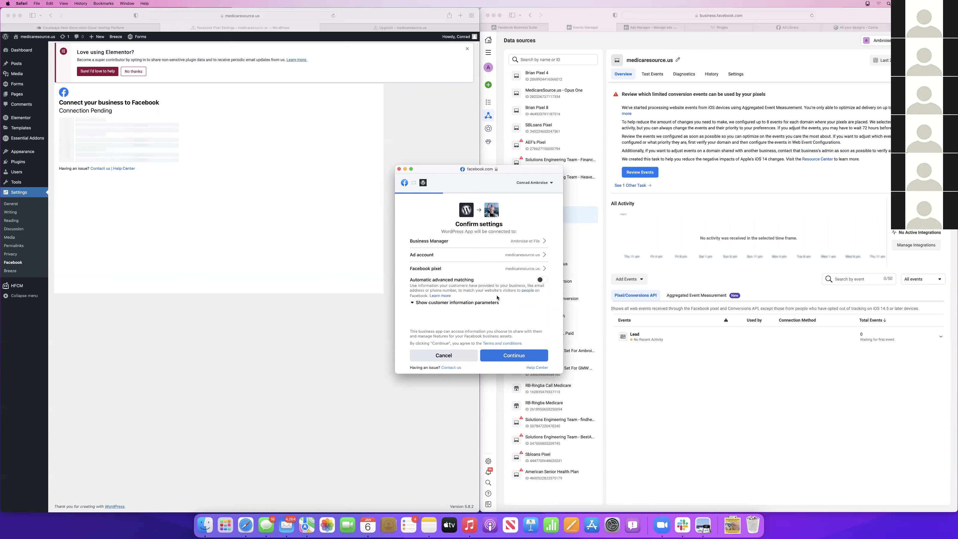
# Enable automatic advanced matching, finish and confirm the connection, and view its management page
pyautogui.click(542, 280)
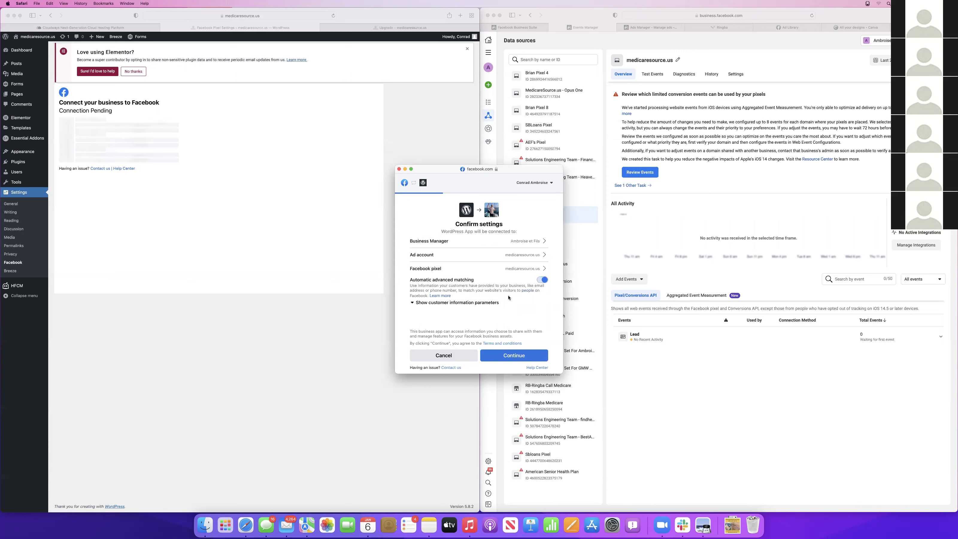
pyautogui.click(516, 355)
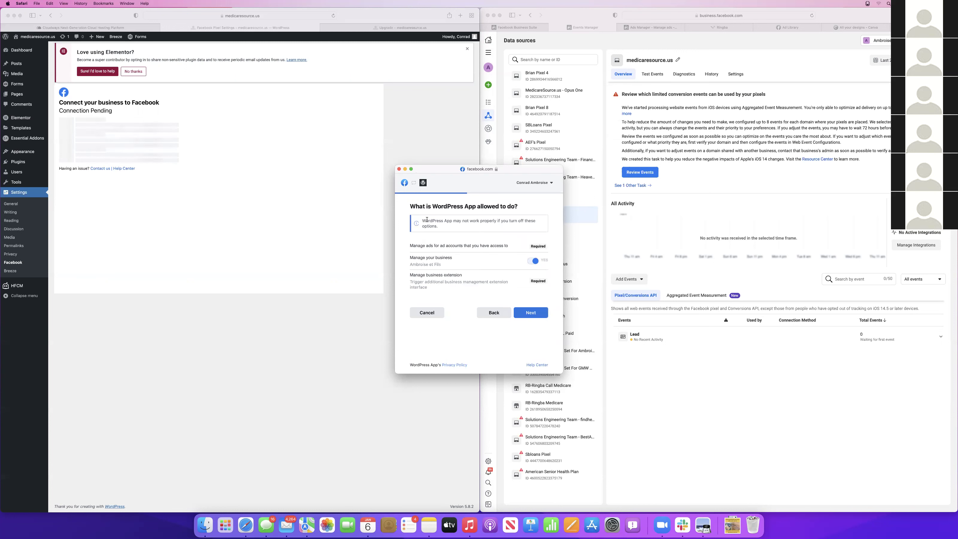
pyautogui.click(530, 312)
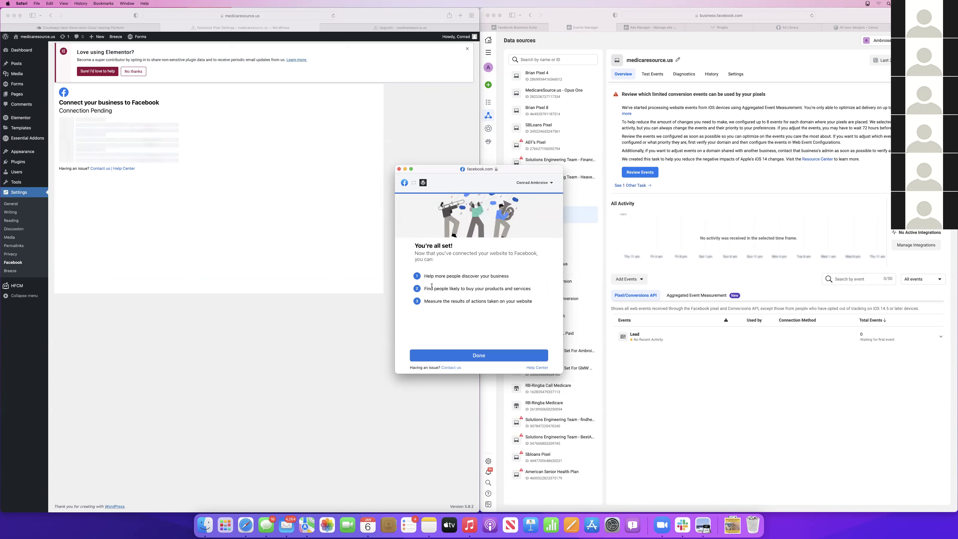
pyautogui.click(479, 355)
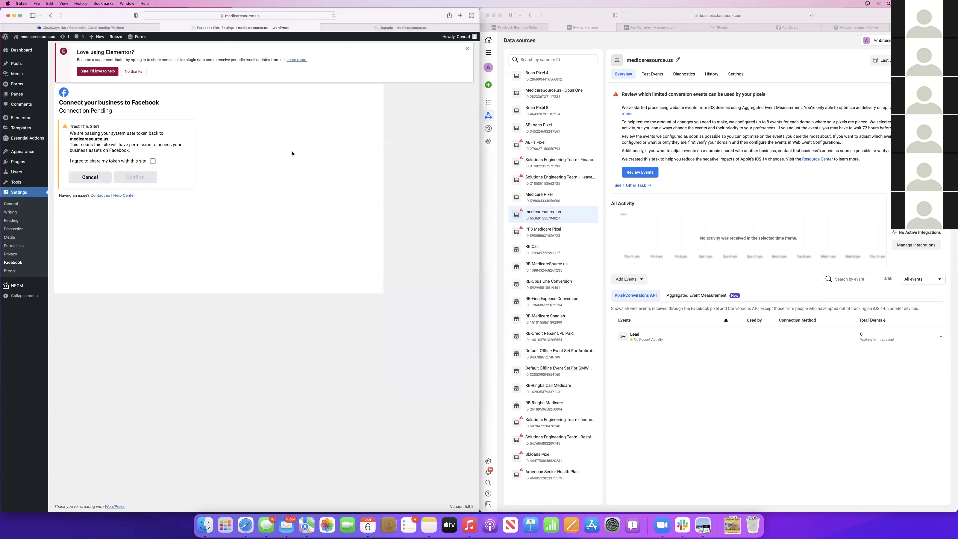
pyautogui.click(153, 161)
pyautogui.click(135, 177)
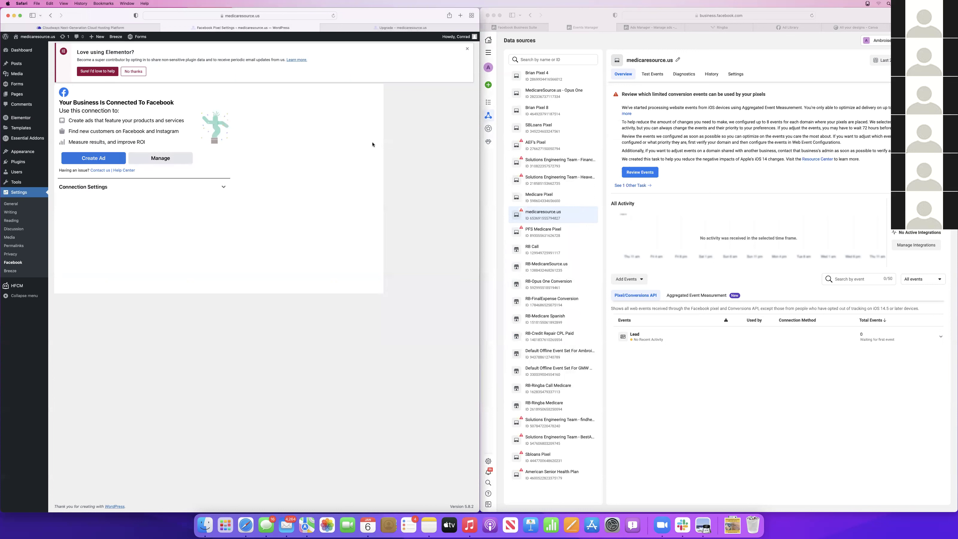
pyautogui.click(191, 160)
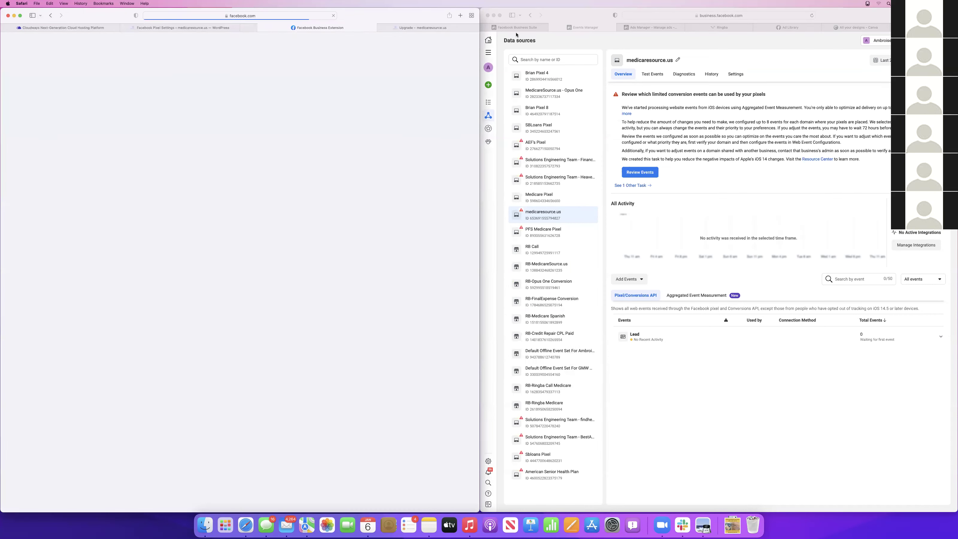
pyautogui.moveTo(268, 33); pyautogui.dragTo(639, 29)
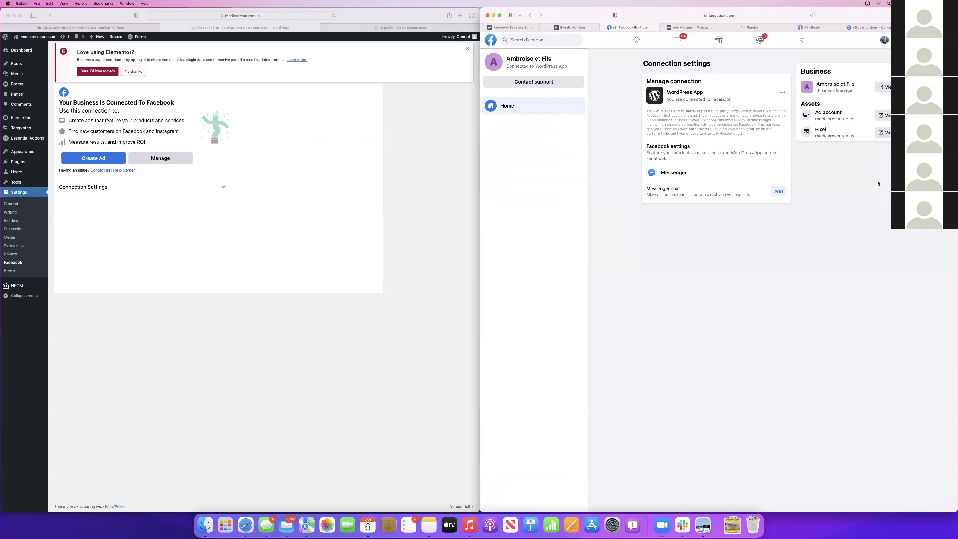
pyautogui.click(887, 133)
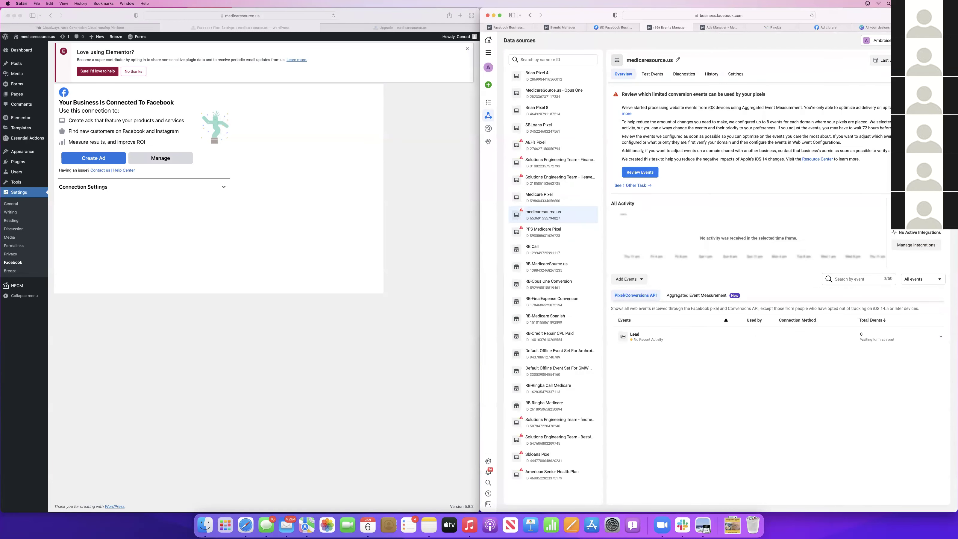
pyautogui.click(643, 172)
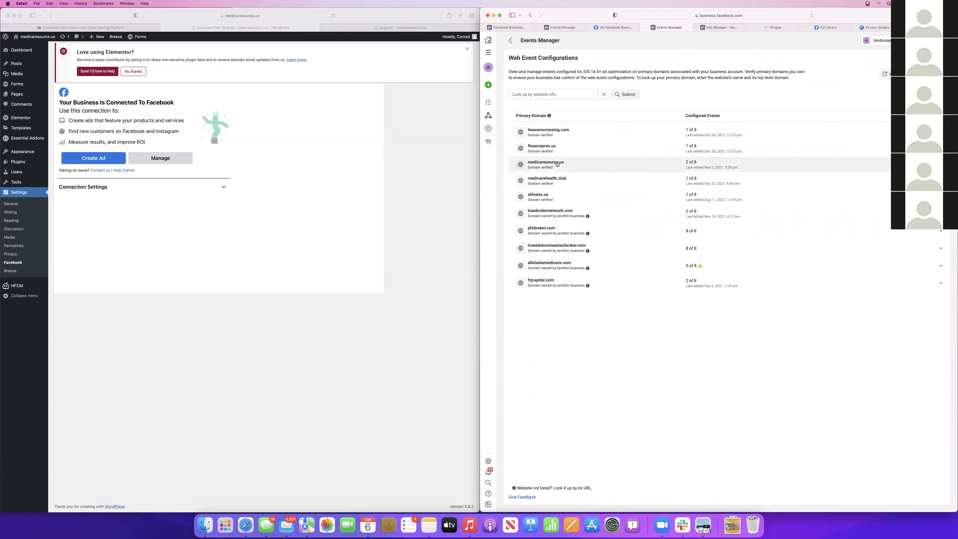
pyautogui.click(546, 166)
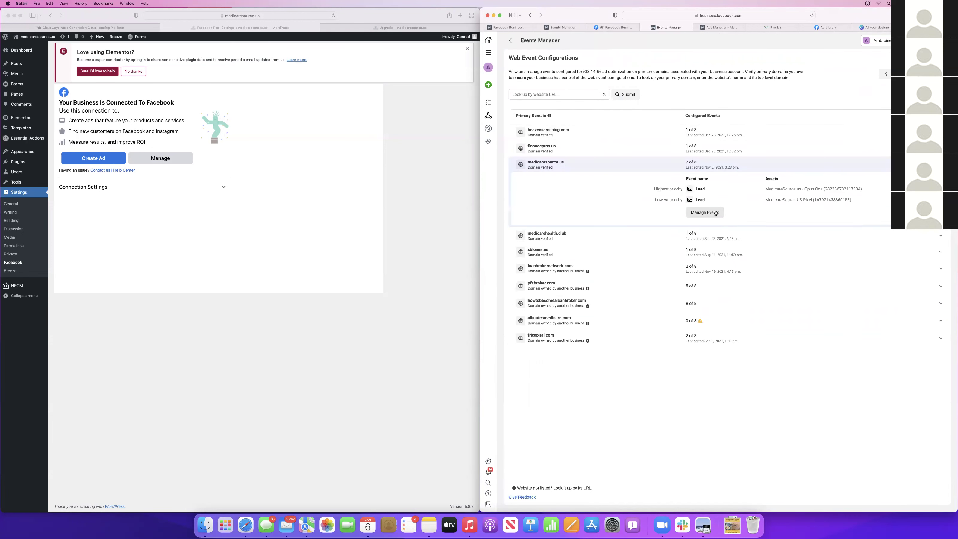
pyautogui.click(711, 213)
pyautogui.click(794, 237)
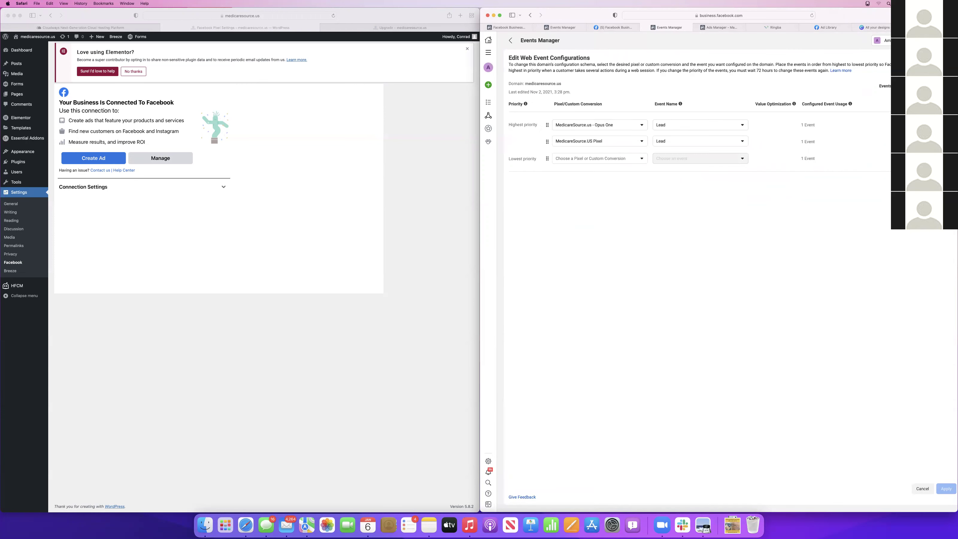
pyautogui.click(570, 159)
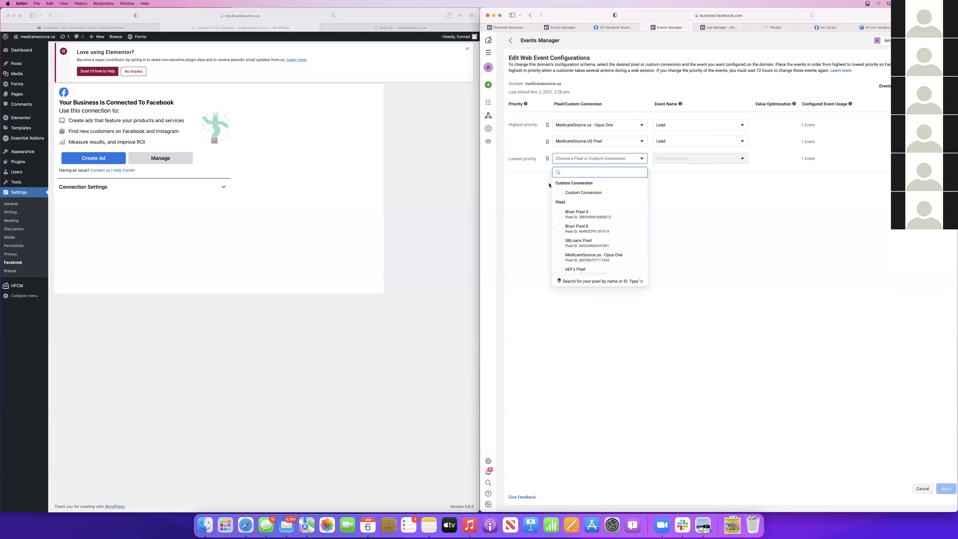
pyautogui.click(515, 220)
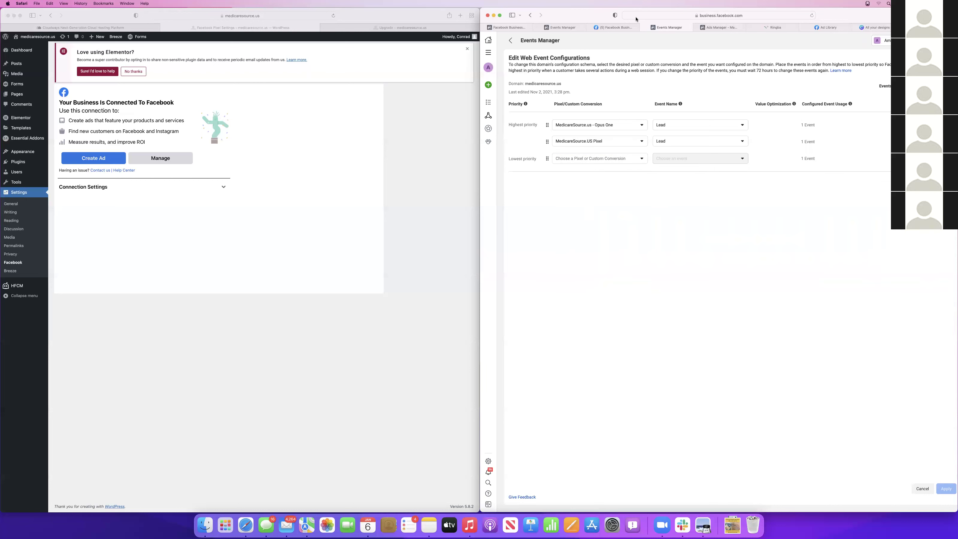
pyautogui.click(610, 29)
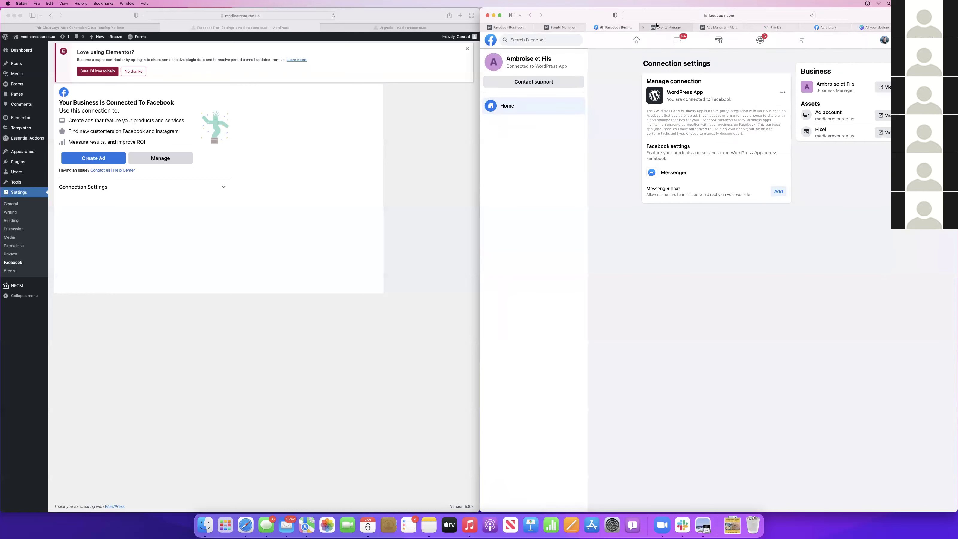
pyautogui.click(641, 31)
pyautogui.click(643, 30)
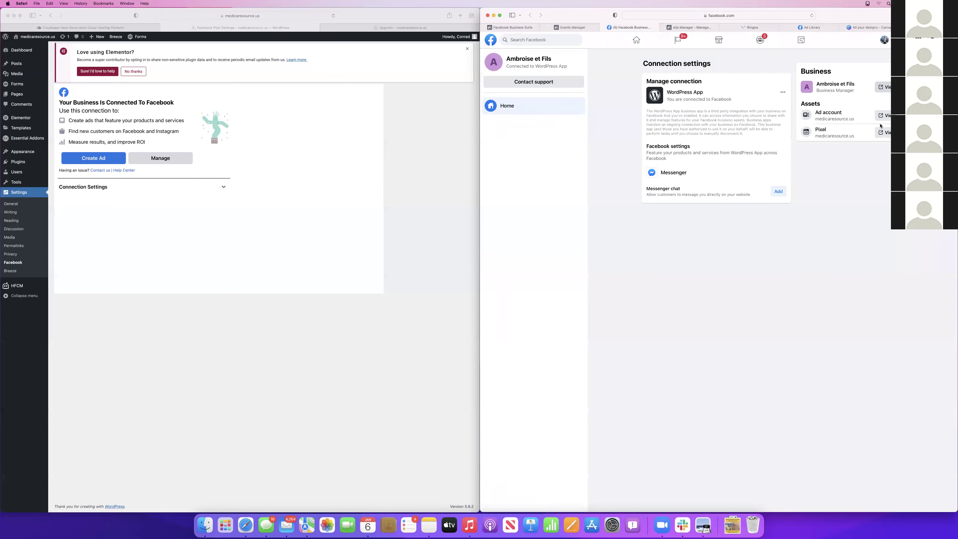
pyautogui.click(886, 133)
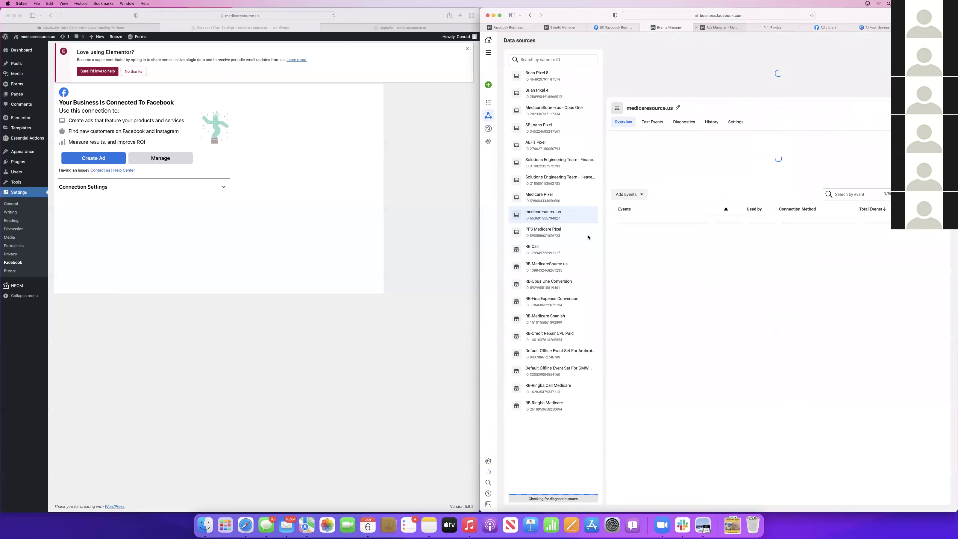
# Launch the pixel's Event Setup Tool and open medicaresource.us in a new page
pyautogui.click(643, 280)
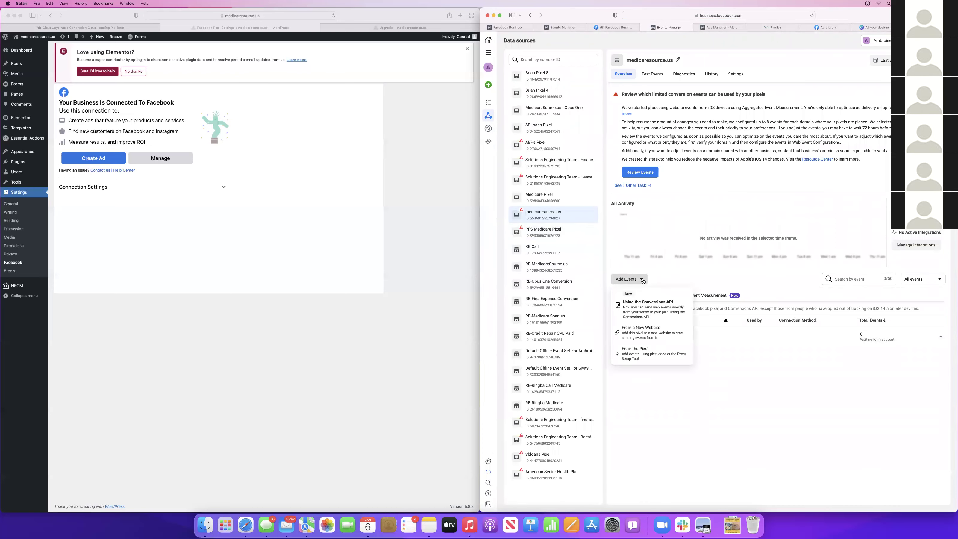
pyautogui.click(641, 303)
pyautogui.click(807, 307)
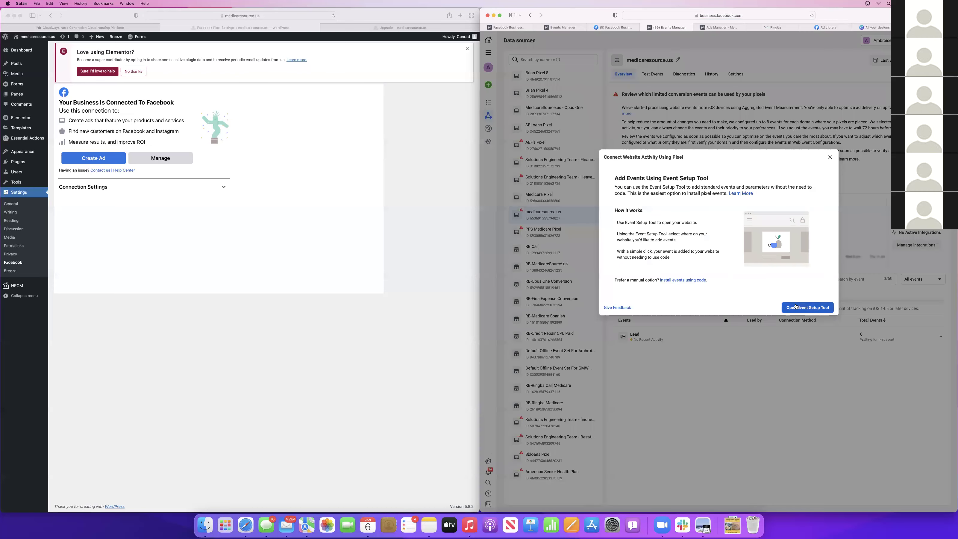
pyautogui.click(682, 220)
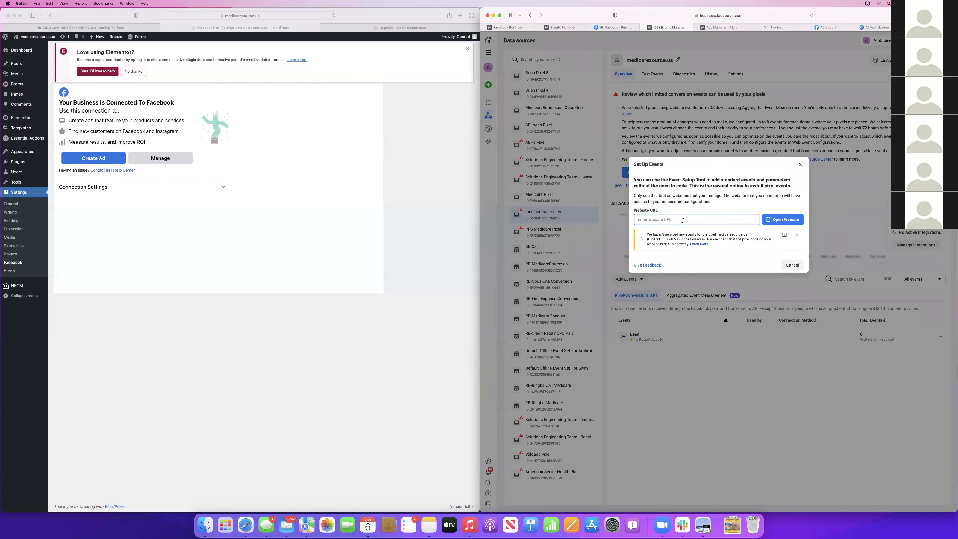
pyautogui.write('medicaresource.us/upgrade')
pyautogui.press('Return')
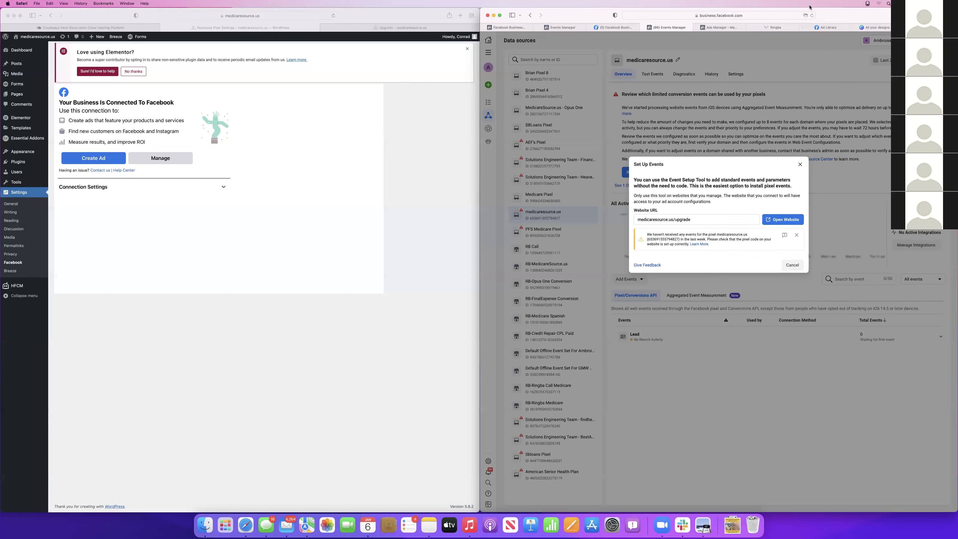
pyautogui.click(805, 16)
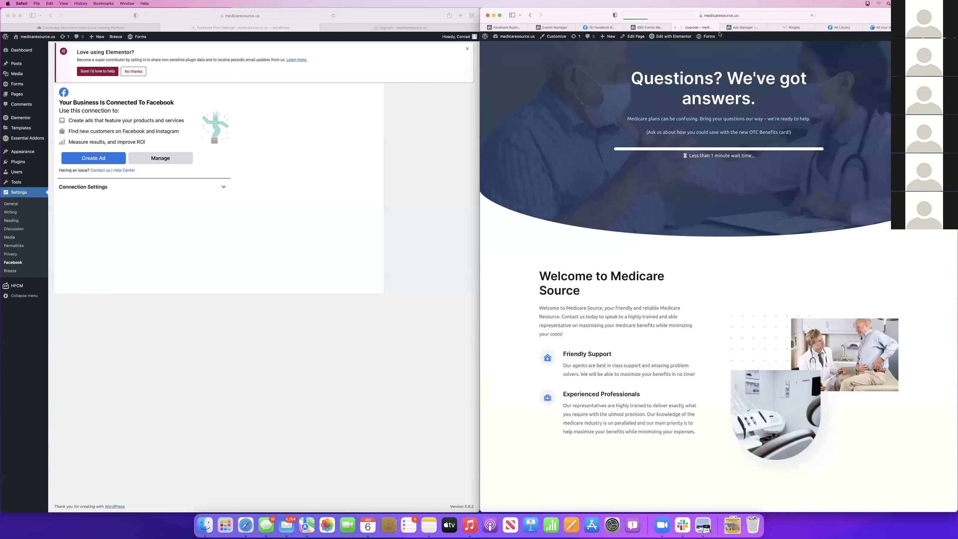
# Back in the setup dialog, change the website URL to medicaresource.us/thank-you
pyautogui.scroll(-8, 726, 228)
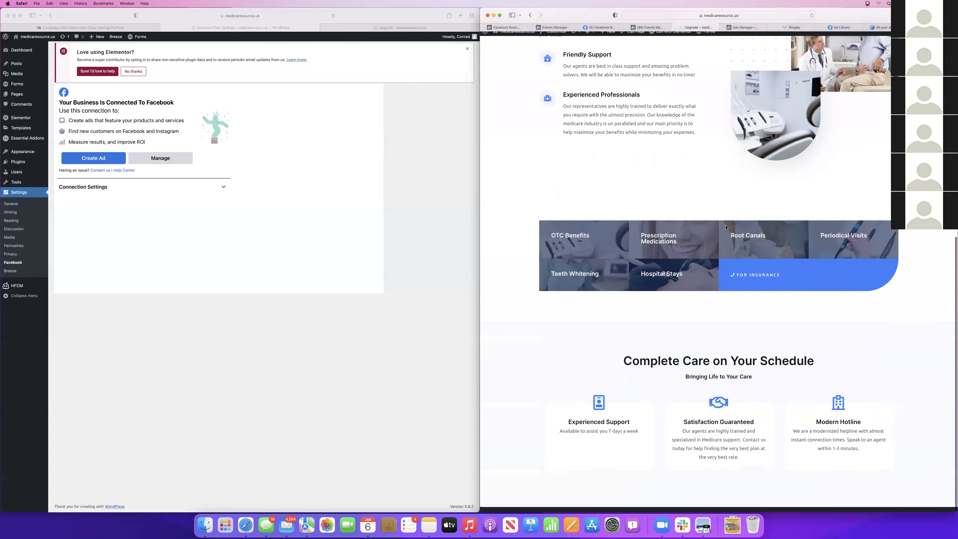
pyautogui.scroll(10, 726, 228)
pyautogui.click(647, 28)
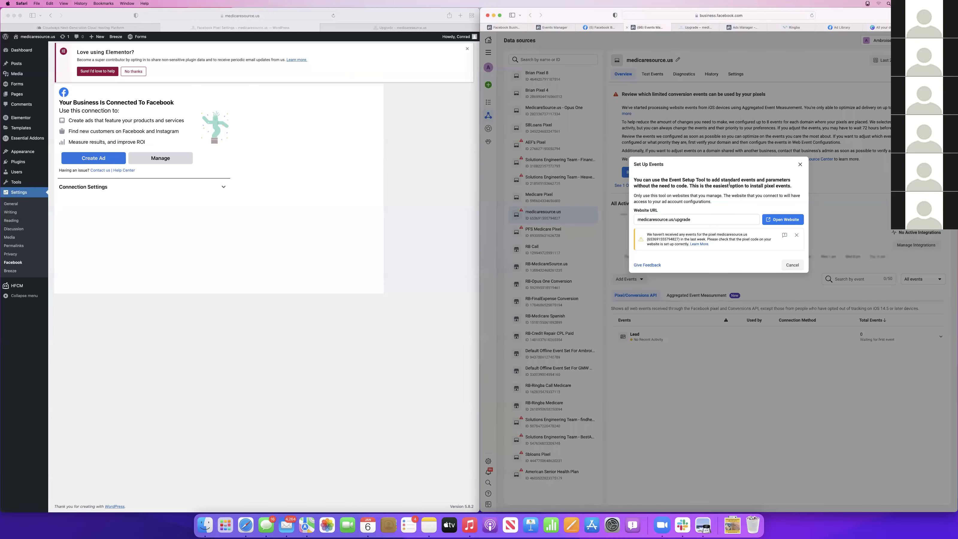
pyautogui.click(710, 217)
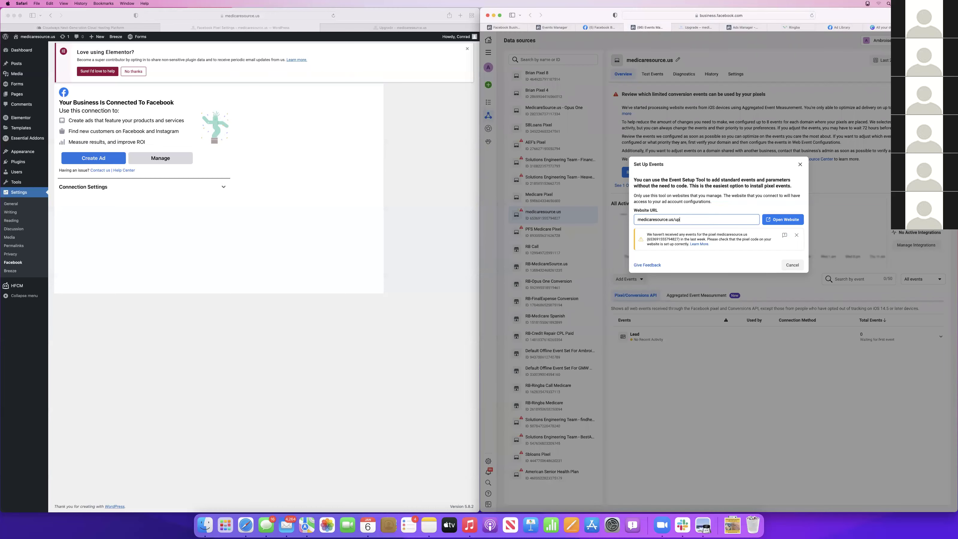
pyautogui.write('thank-you')
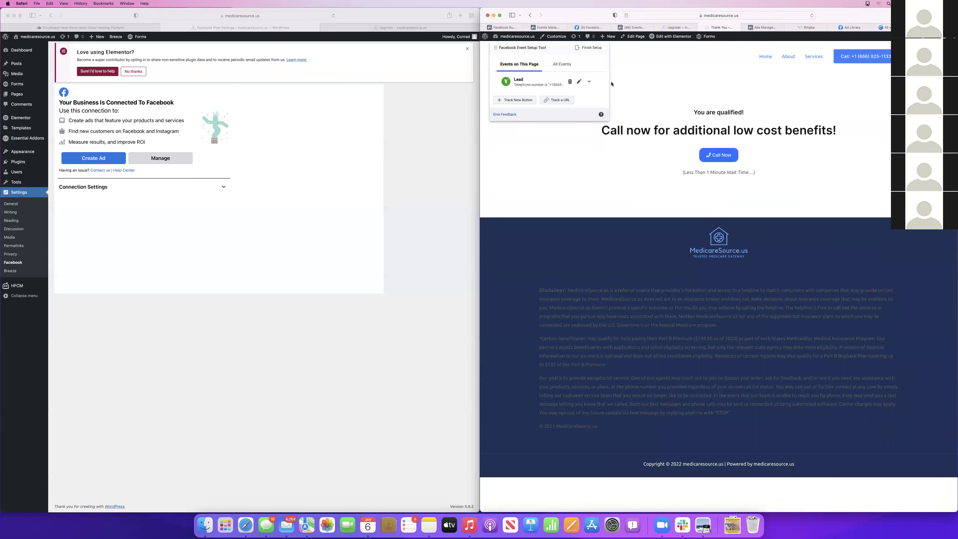
# Track the thank-you page URL as a Complete Registration event
pyautogui.click(566, 103)
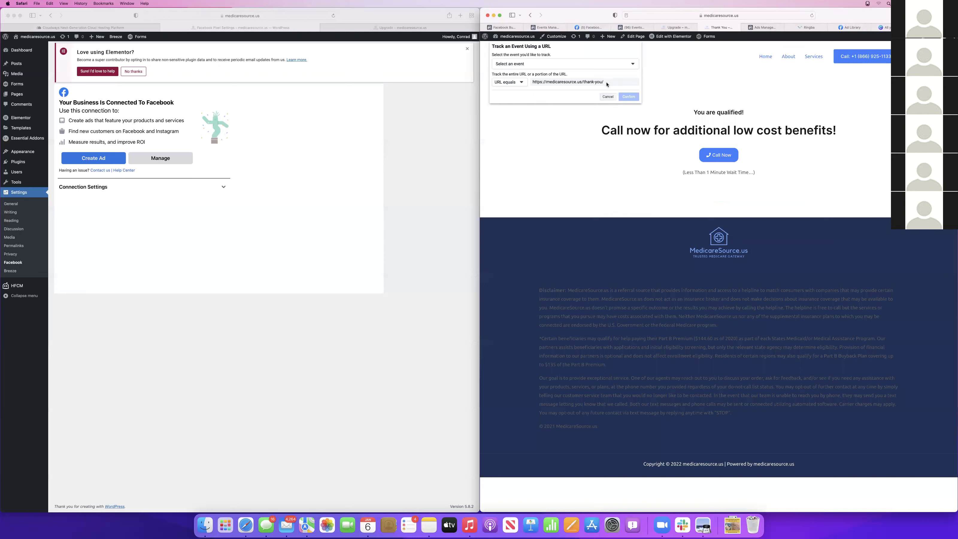
pyautogui.click(593, 64)
pyautogui.scroll(-2, 532, 117)
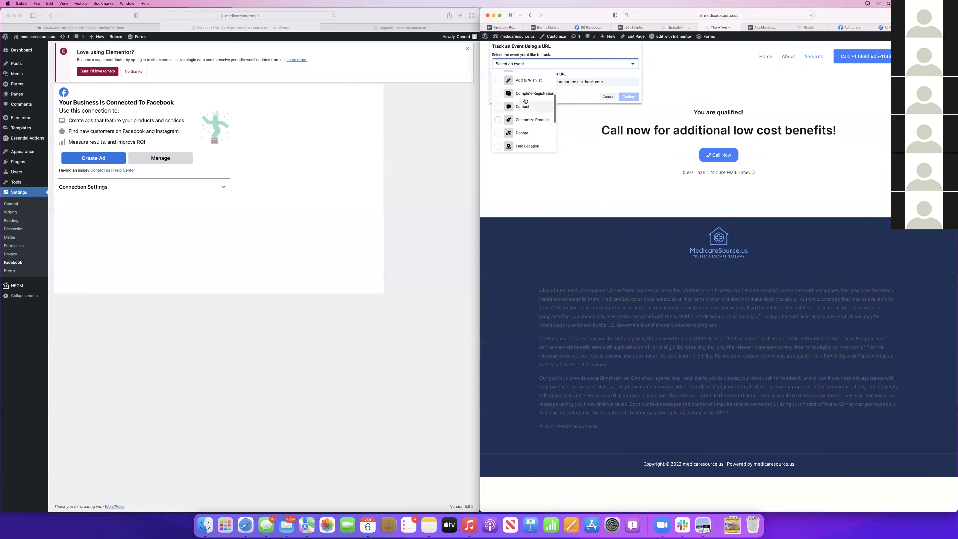
pyautogui.click(532, 101)
pyautogui.click(627, 96)
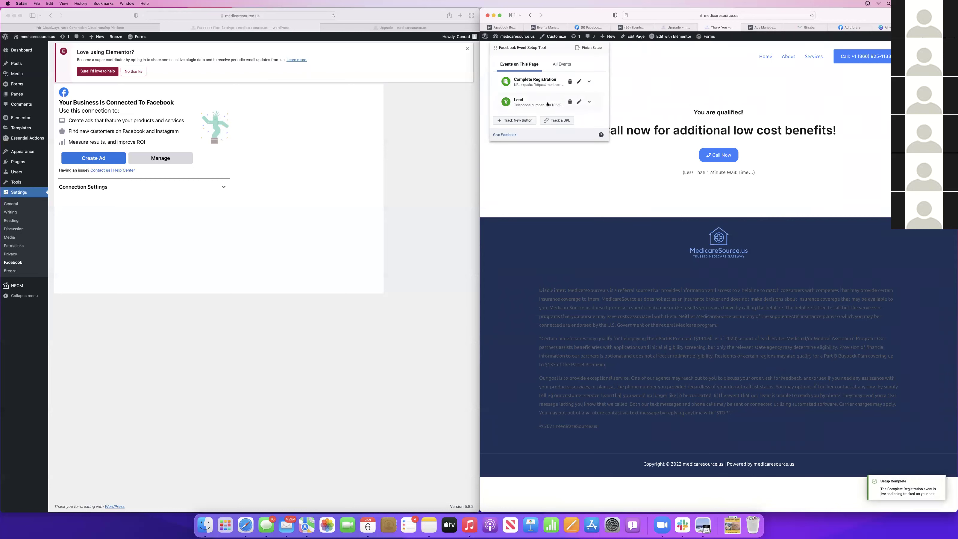
# Track the Call Now button as an Initiate Checkout event
pyautogui.click(719, 159)
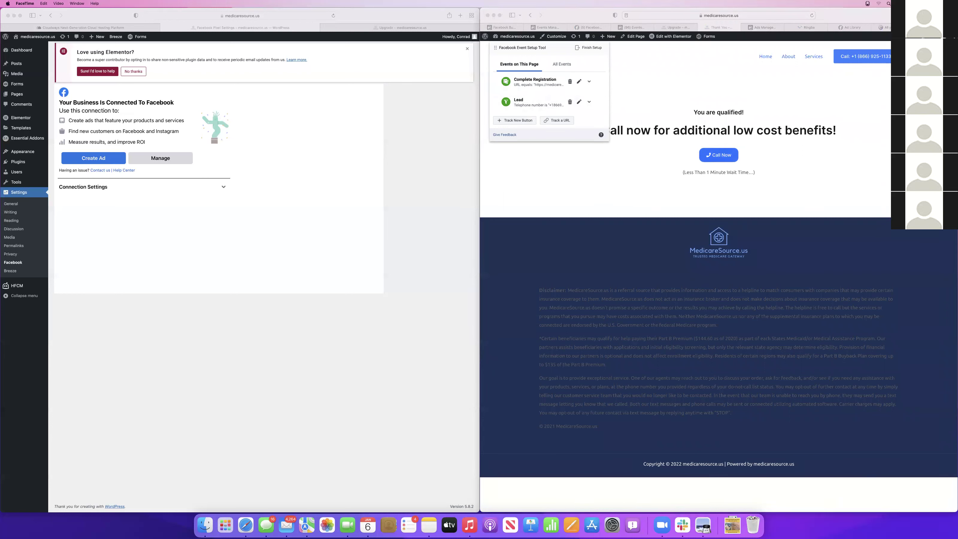
pyautogui.click(515, 120)
pyautogui.click(726, 158)
pyautogui.click(543, 64)
pyautogui.scroll(2, 536, 111)
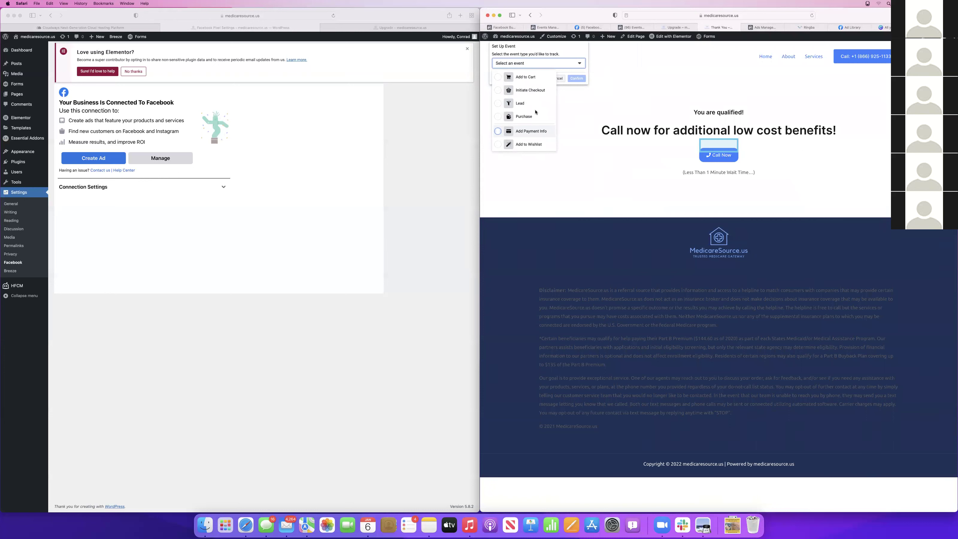
pyautogui.scroll(-5, 536, 112)
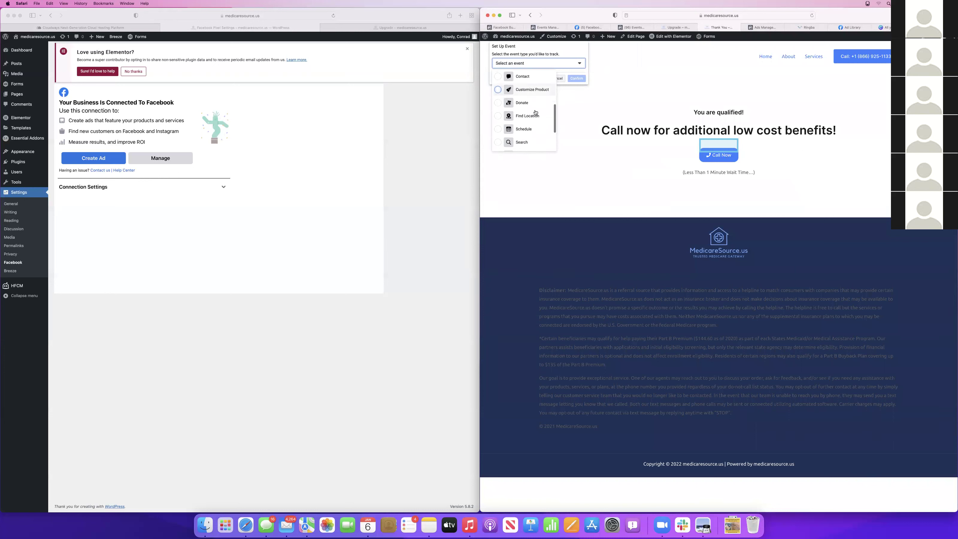
pyautogui.scroll(2, 535, 112)
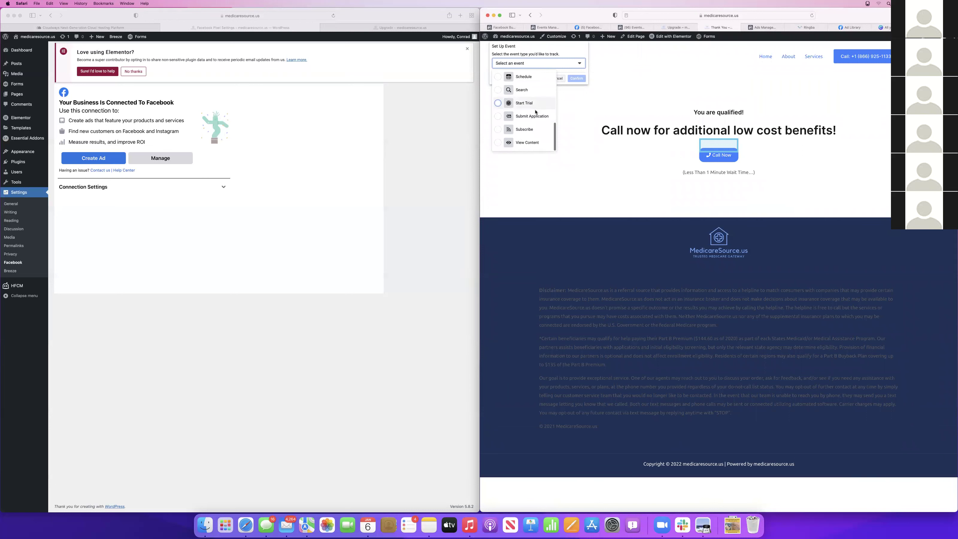
pyautogui.scroll(5, 536, 112)
pyautogui.click(543, 101)
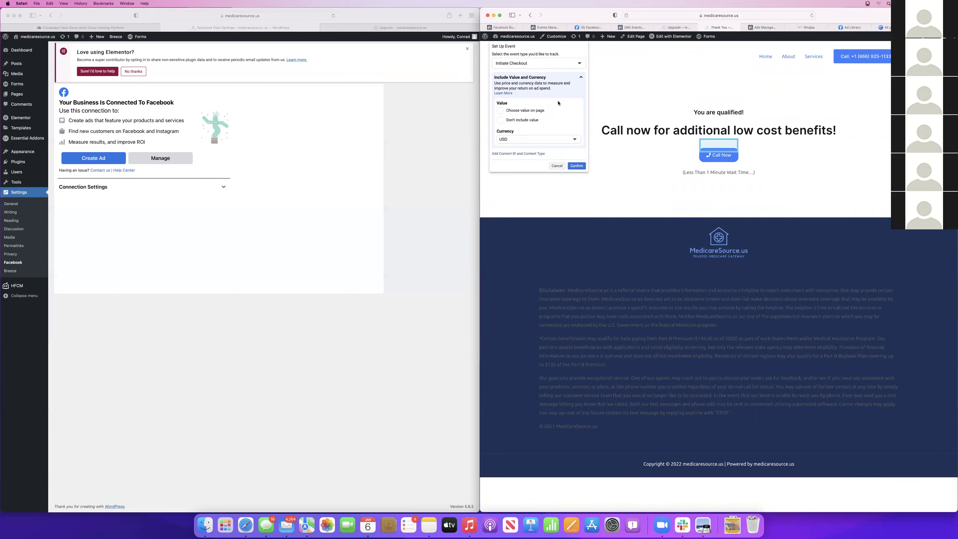
pyautogui.click(576, 166)
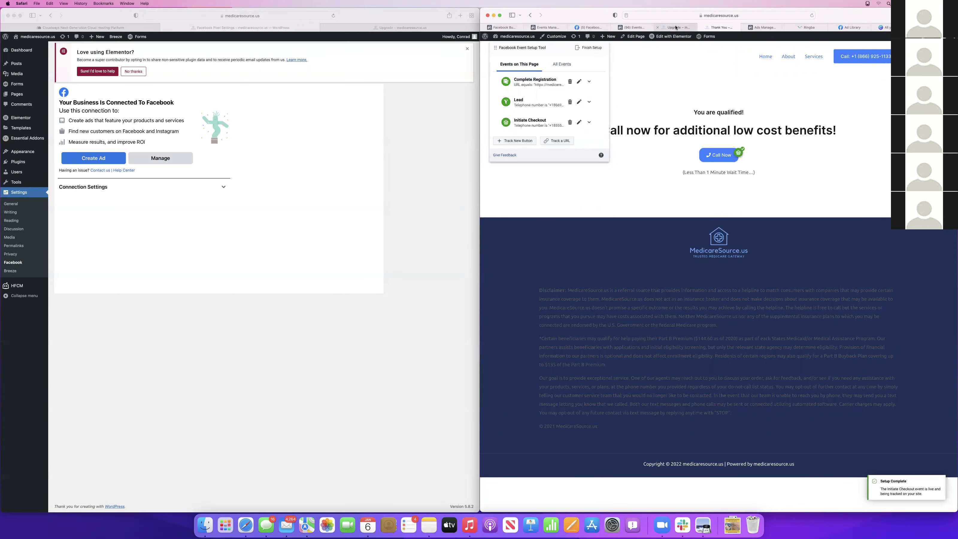
# Finish setup with both events, answer Yes to the feedback question, and return to Events Manager
pyautogui.moveTo(675, 27)
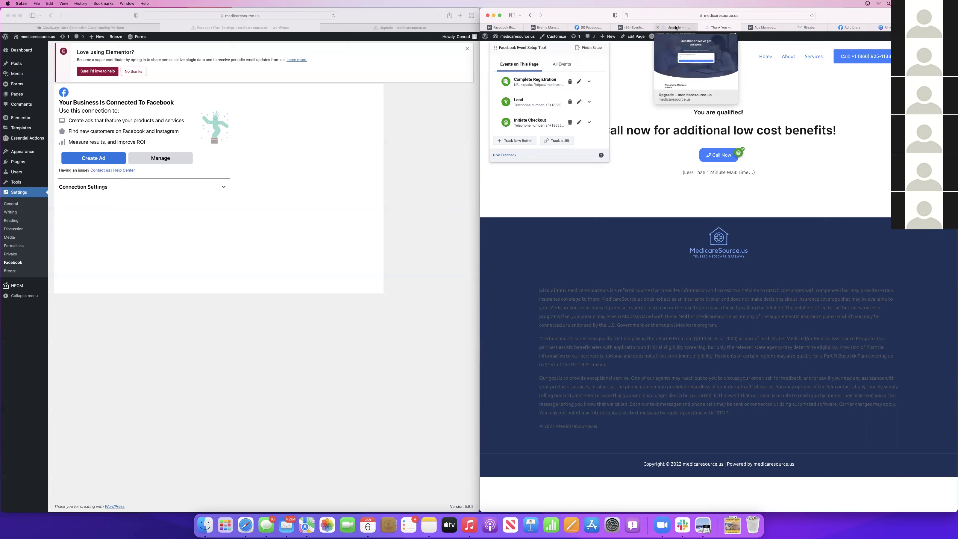
pyautogui.click(676, 27)
pyautogui.click(720, 28)
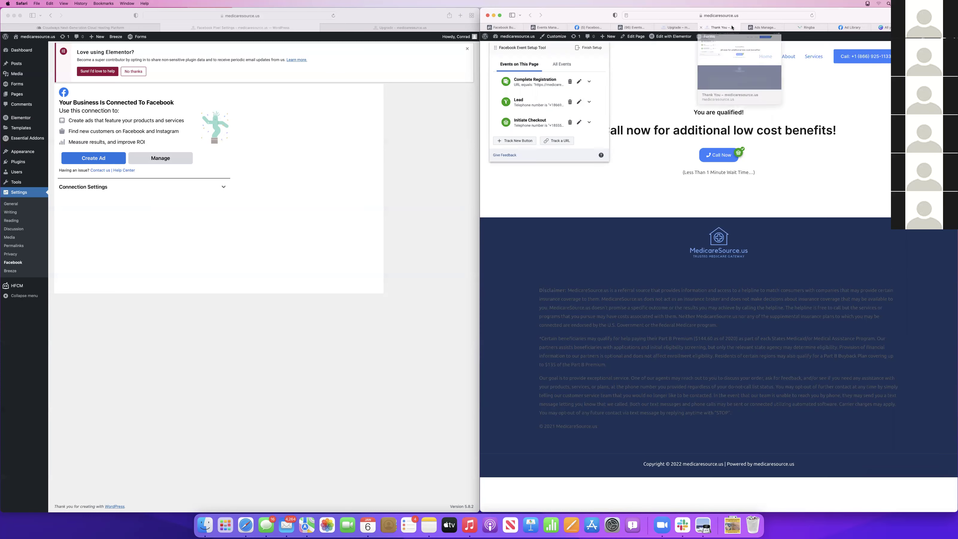
pyautogui.click(588, 48)
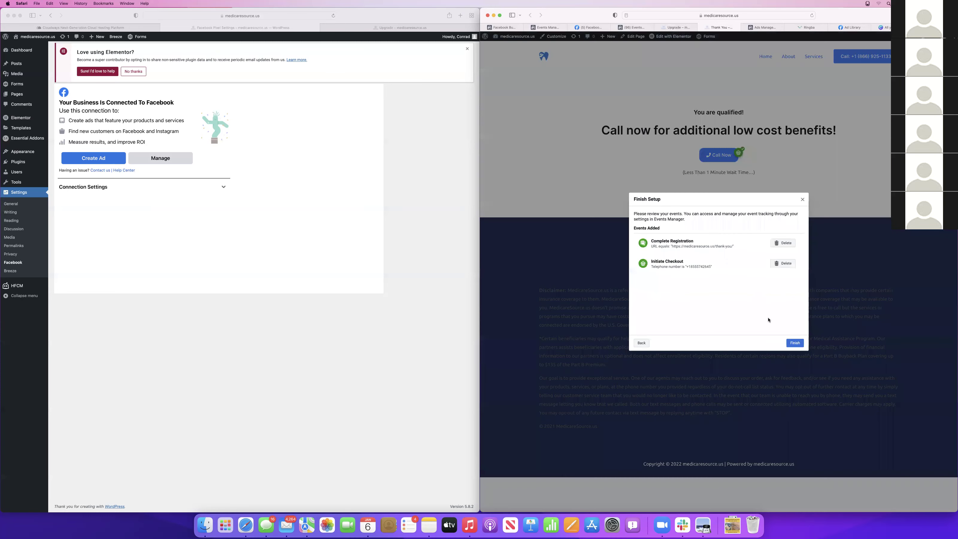
pyautogui.click(794, 343)
pyautogui.click(702, 269)
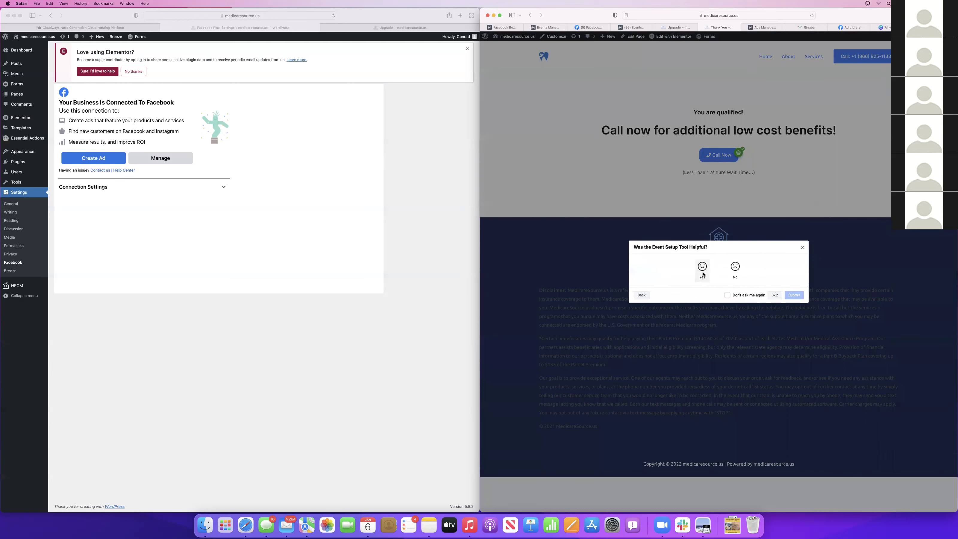
pyautogui.click(794, 314)
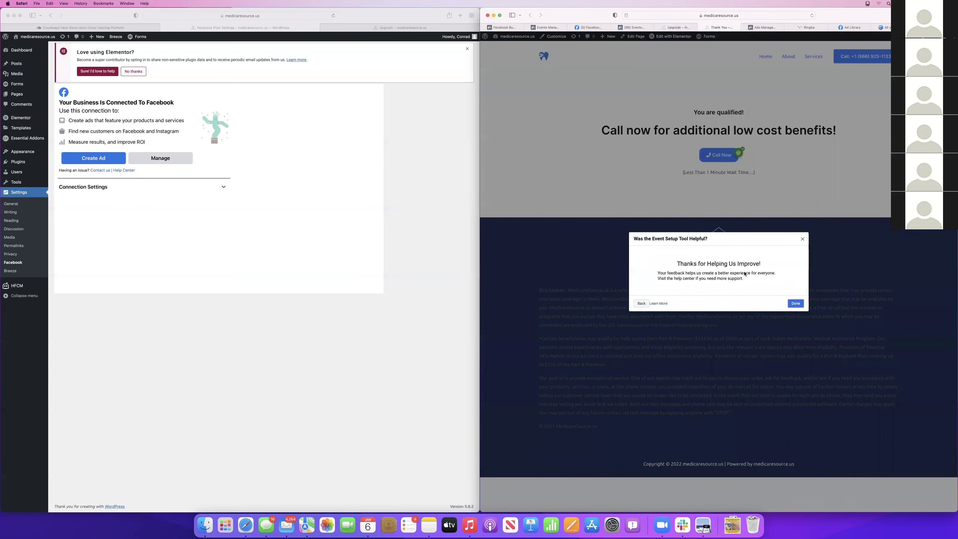
pyautogui.click(796, 303)
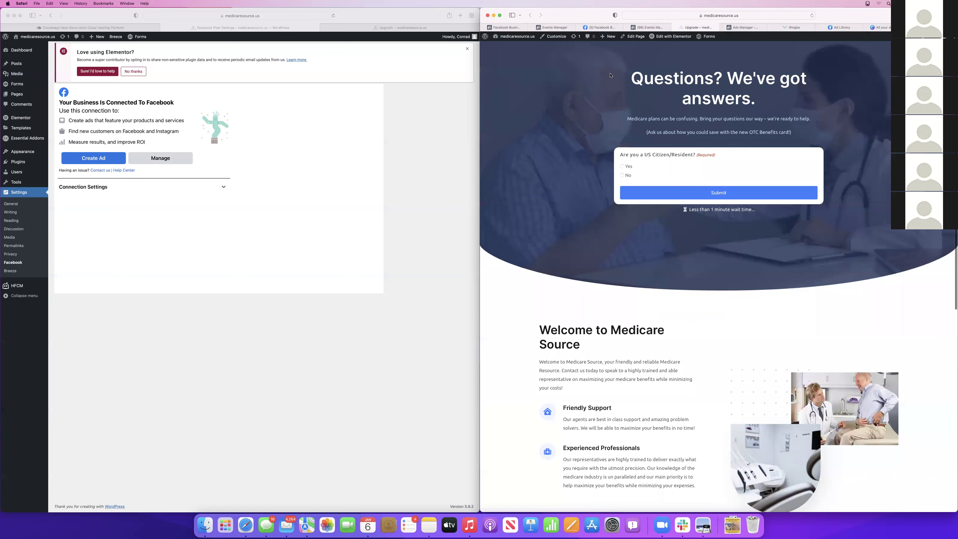
pyautogui.click(647, 27)
# Close the leftover Upgrade, Events Manager and Facebook Business pages, returning to Ads Manager
pyautogui.click(675, 28)
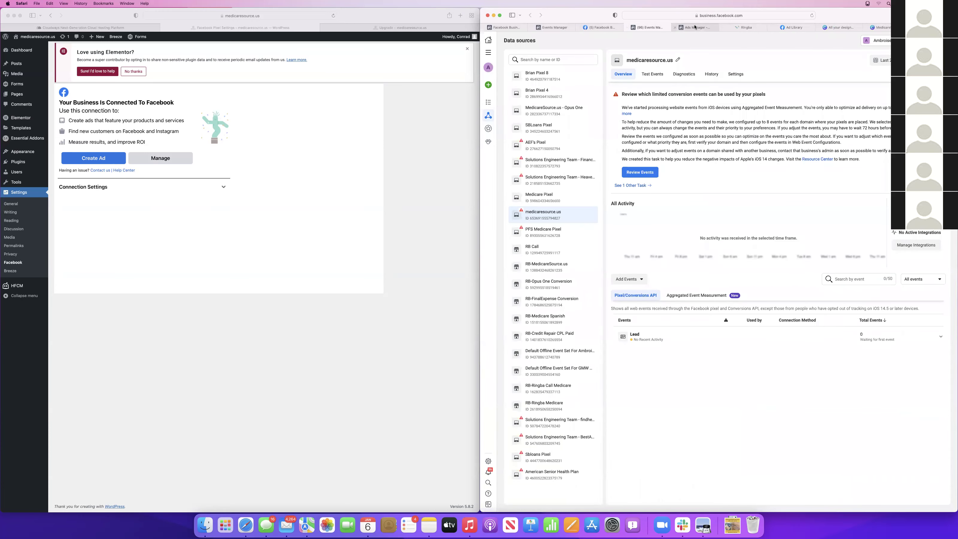
pyautogui.click(695, 27)
pyautogui.click(628, 27)
pyautogui.click(583, 29)
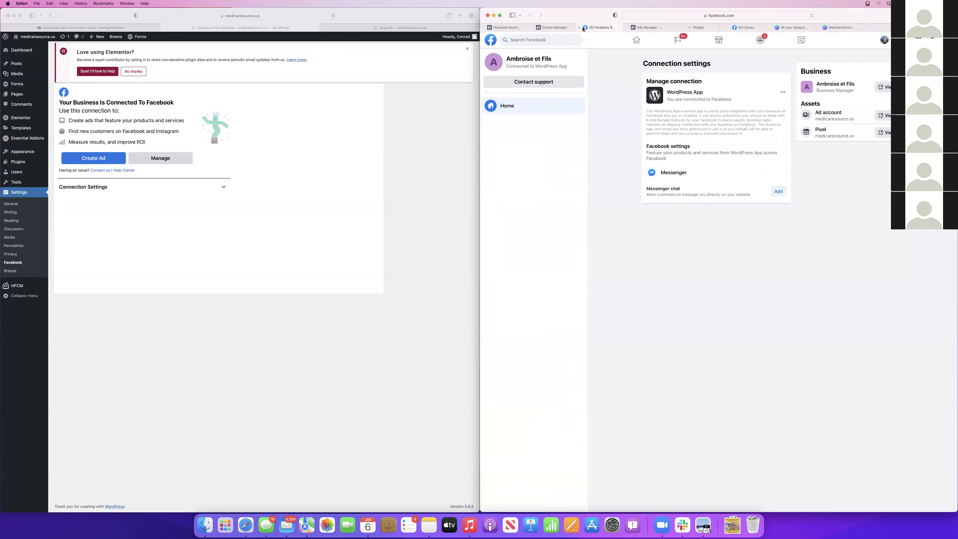
pyautogui.click(580, 28)
pyautogui.click(531, 27)
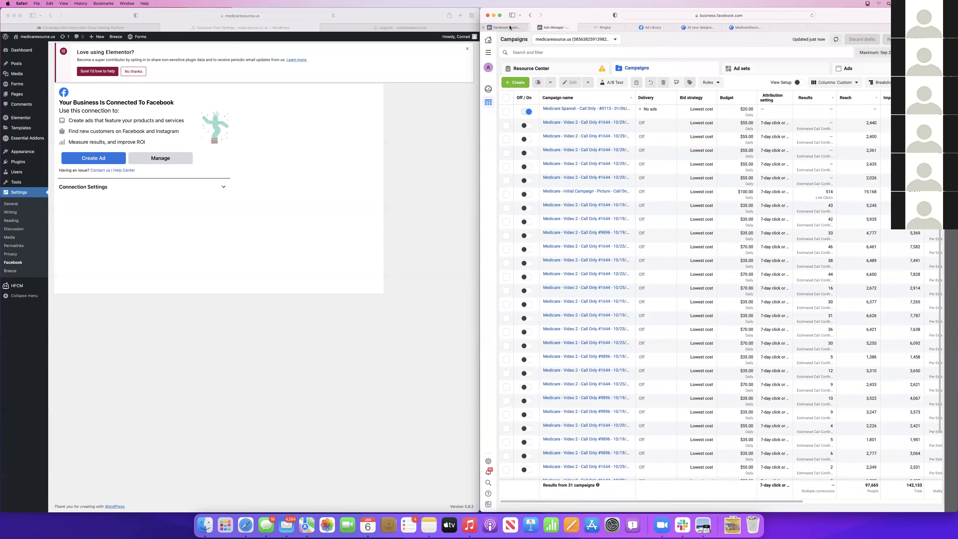
pyautogui.click(510, 28)
pyautogui.click(483, 28)
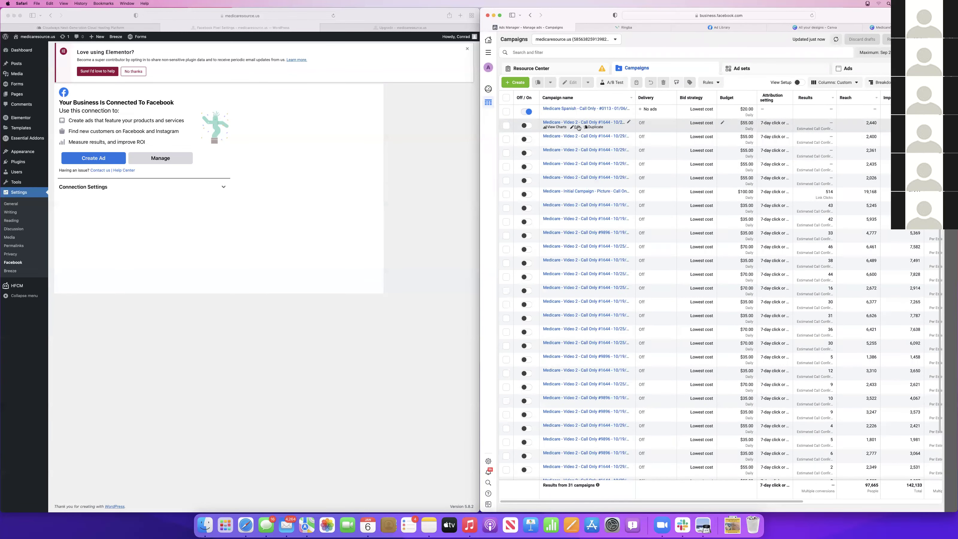
# Duplicate the second Medicare campaign without carrying over existing reactions
pyautogui.click(594, 128)
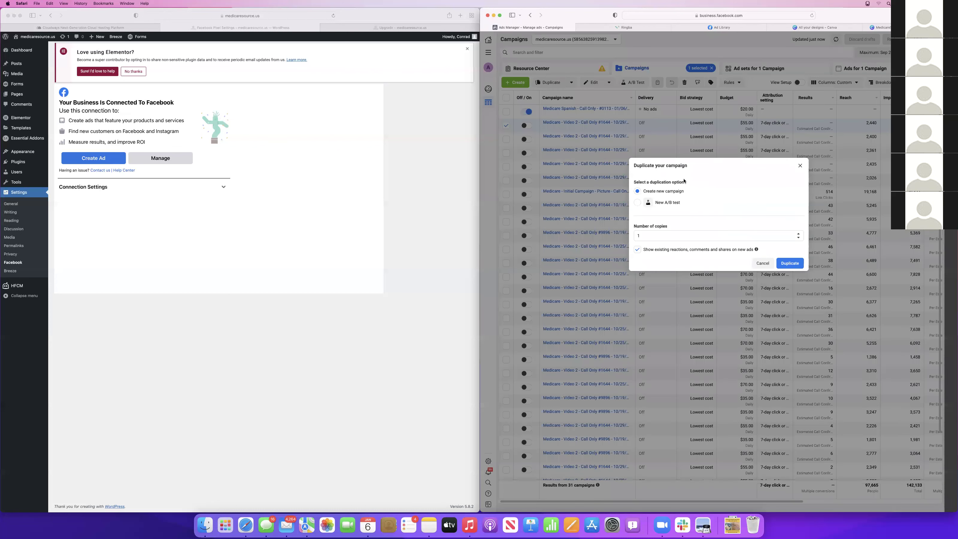
pyautogui.click(637, 250)
pyautogui.click(790, 263)
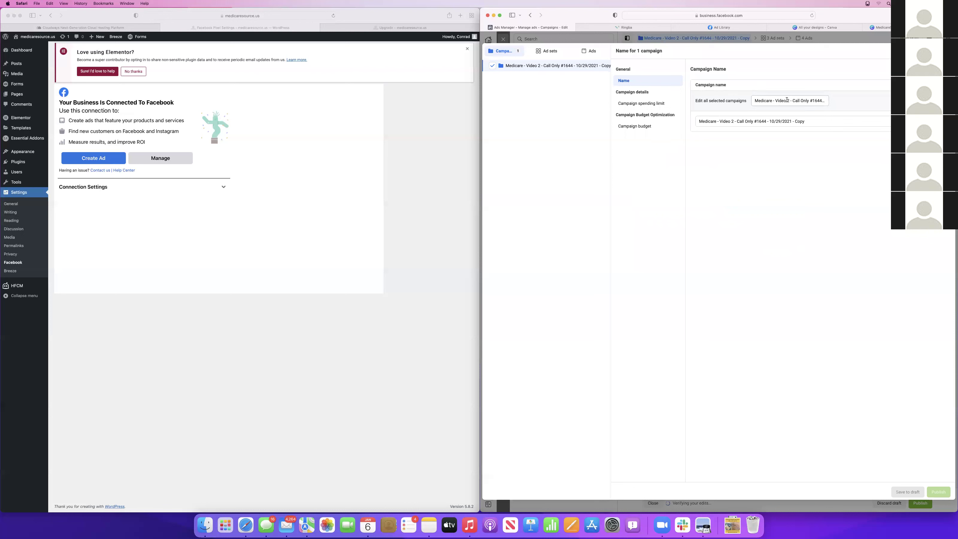
# Rename the copy to 'Medicare - Landing Page - Video 2 - Call Only - 01/06/2022' and save to draft
pyautogui.moveTo(790, 100); pyautogui.dragTo(778, 100)
pyautogui.click(775, 100)
pyautogui.write('Landing Page -')
pyautogui.click(862, 184)
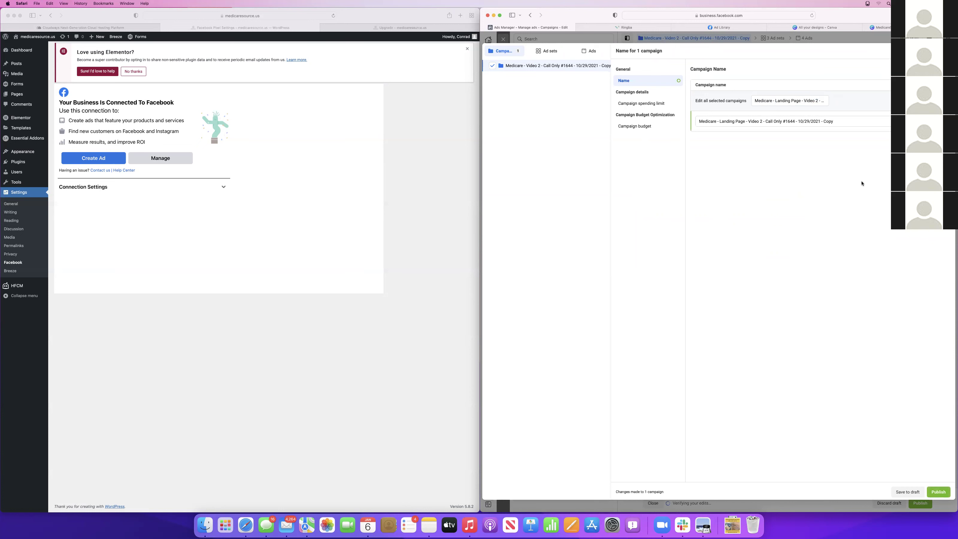
pyautogui.click(823, 129)
pyautogui.hotkey('shift', 'End')
pyautogui.press('BackSpace')
pyautogui.press('BackSpace')
pyautogui.press('BackSpace')
pyautogui.press('BackSpace')
pyautogui.press('BackSpace')
pyautogui.press('BackSpace')
pyautogui.press('BackSpace')
pyautogui.press('BackSpace')
pyautogui.press('BackSpace')
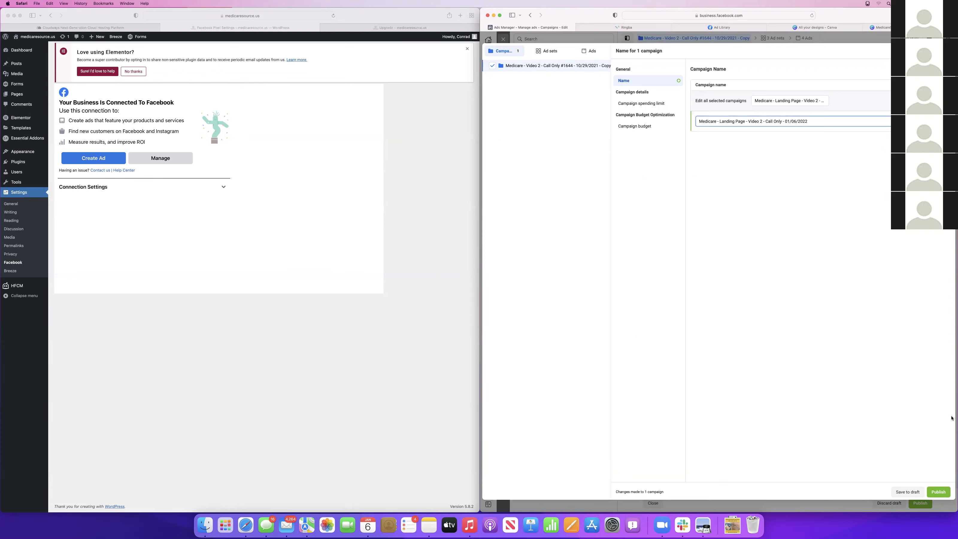
pyautogui.click(907, 492)
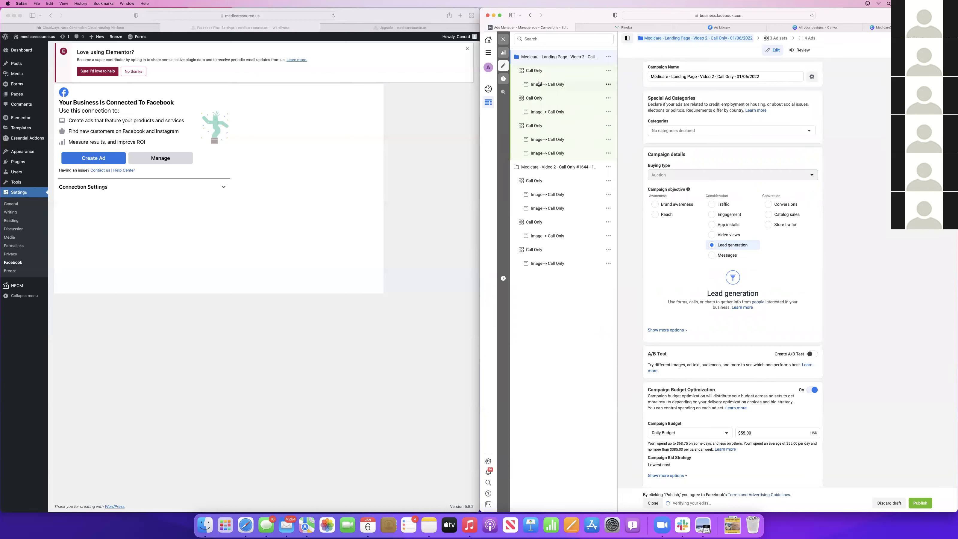
# Switch the campaign objective to Conversions with a $35.00 daily budget
pyautogui.click(769, 208)
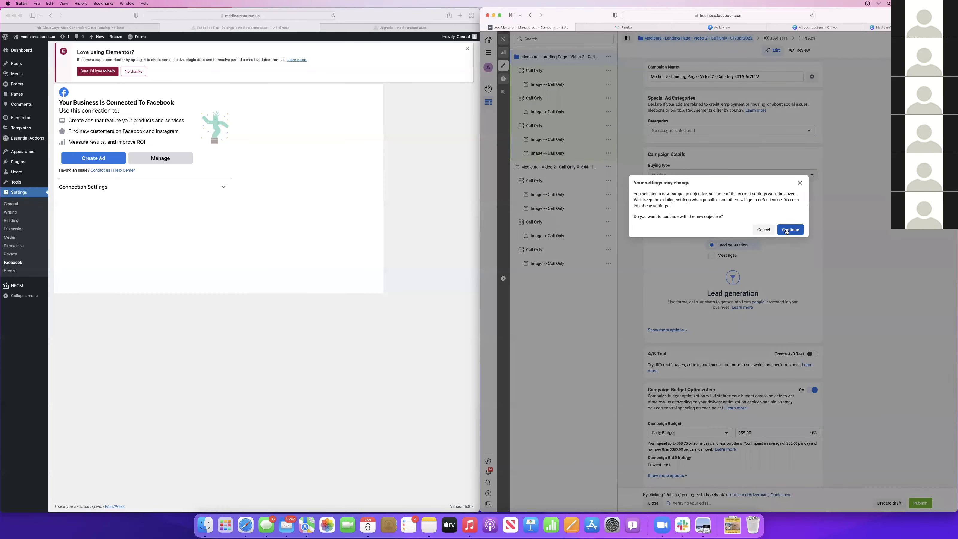
pyautogui.click(786, 232)
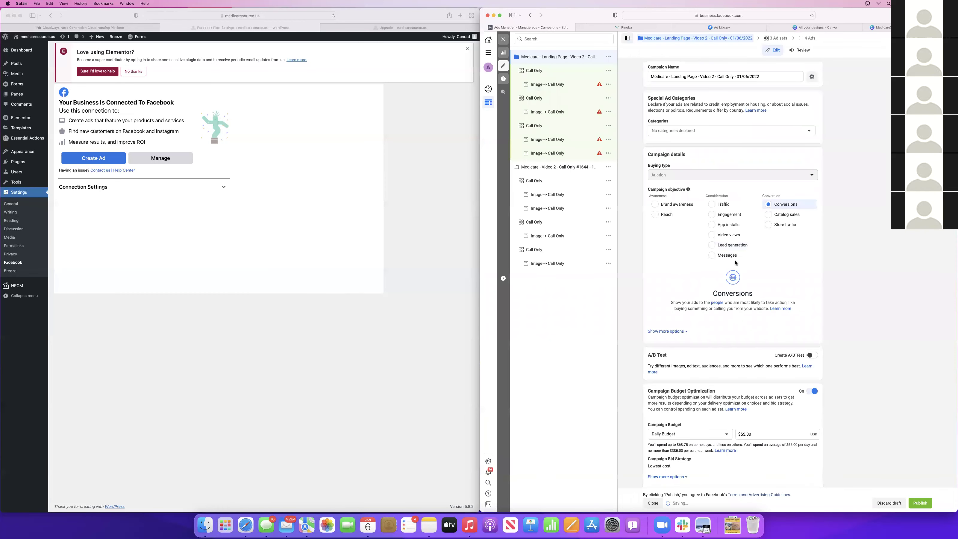
pyautogui.scroll(-1, 757, 428)
pyautogui.click(756, 427)
pyautogui.write('35')
pyautogui.click(790, 451)
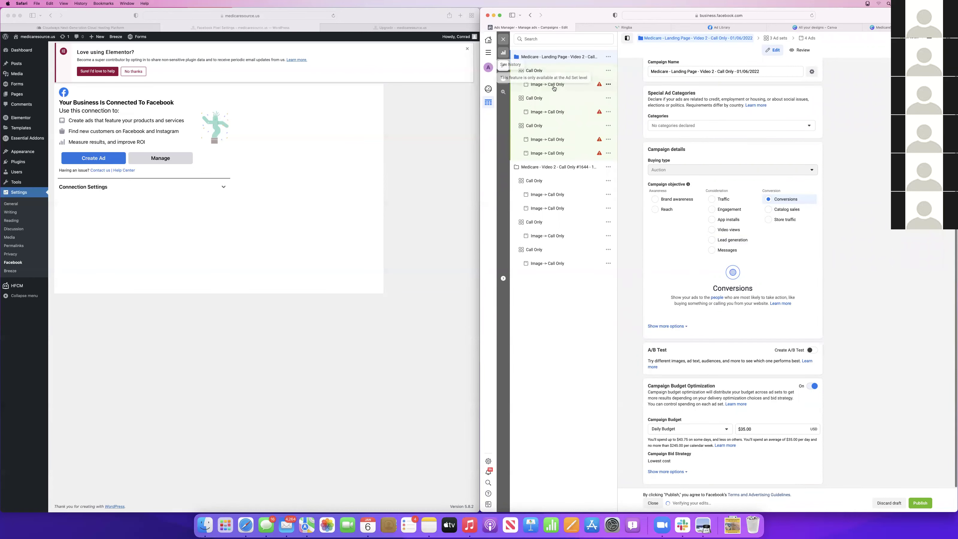
# Optimize the Call Only ad set for Complete Registration and start Standard Events pixel setup
pyautogui.click(539, 72)
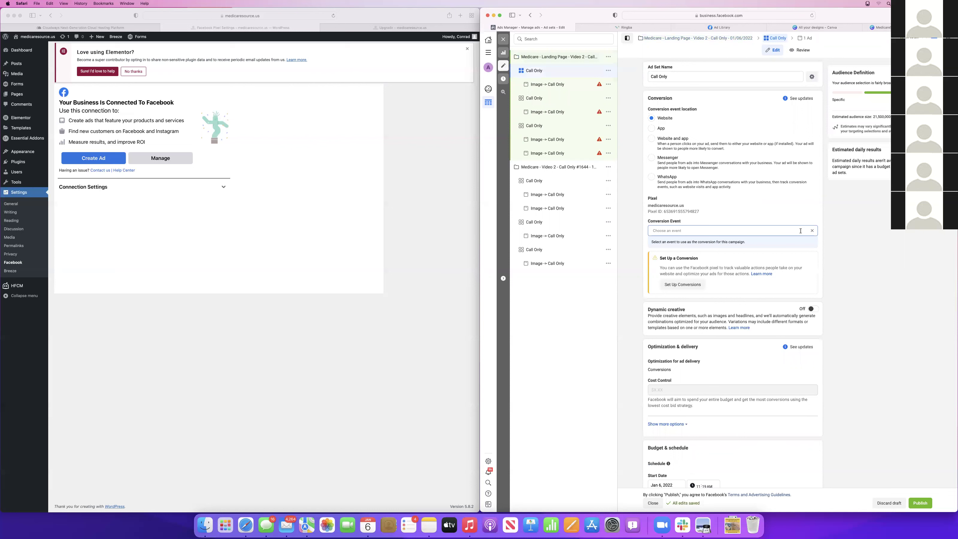
pyautogui.click(706, 231)
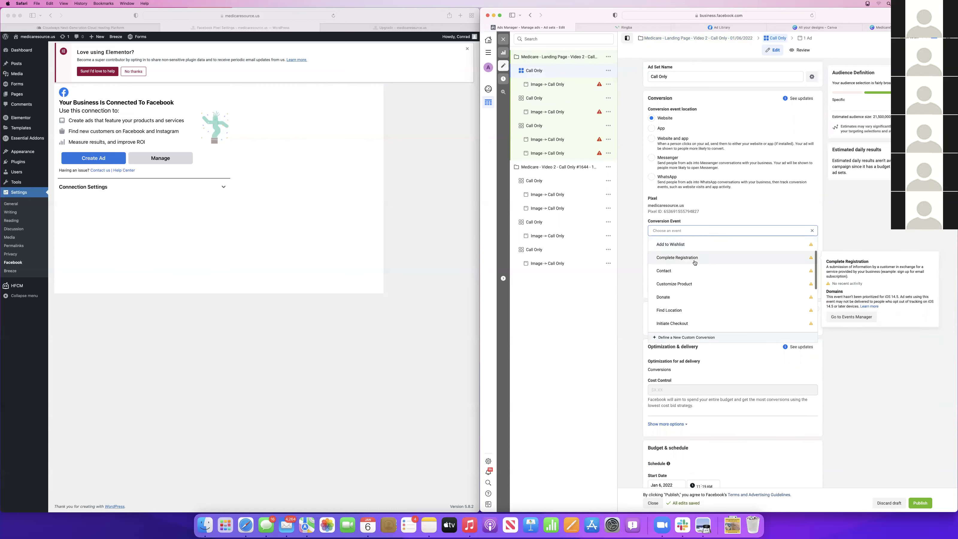
pyautogui.click(679, 258)
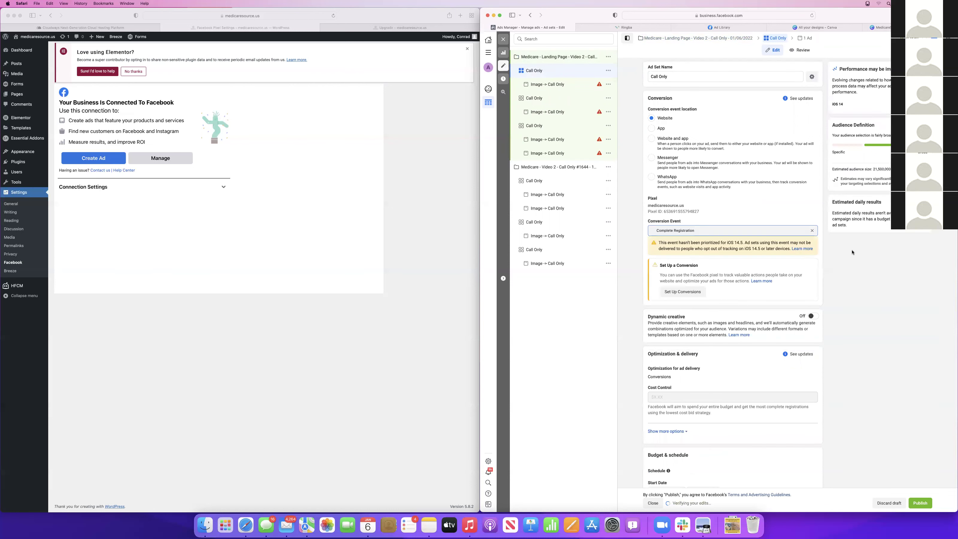
pyautogui.click(683, 292)
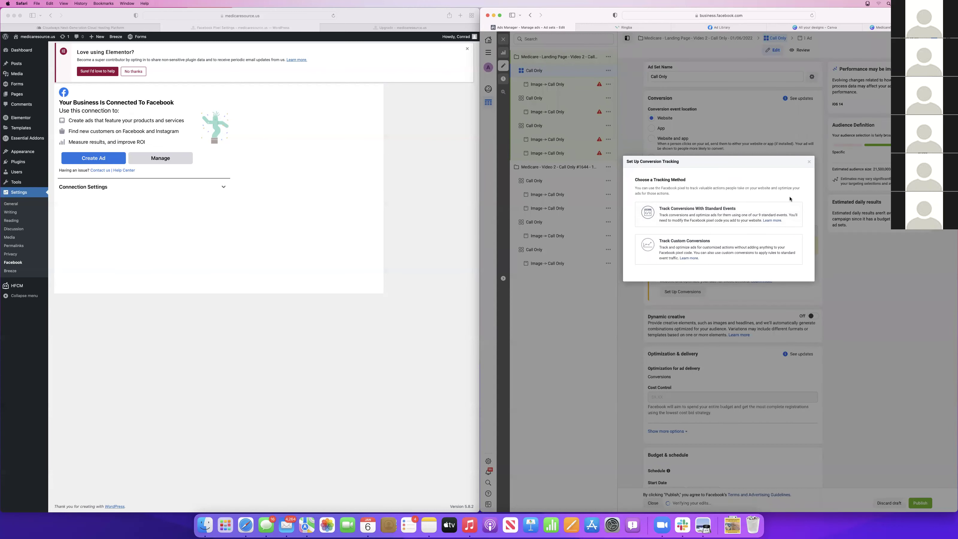
pyautogui.click(756, 211)
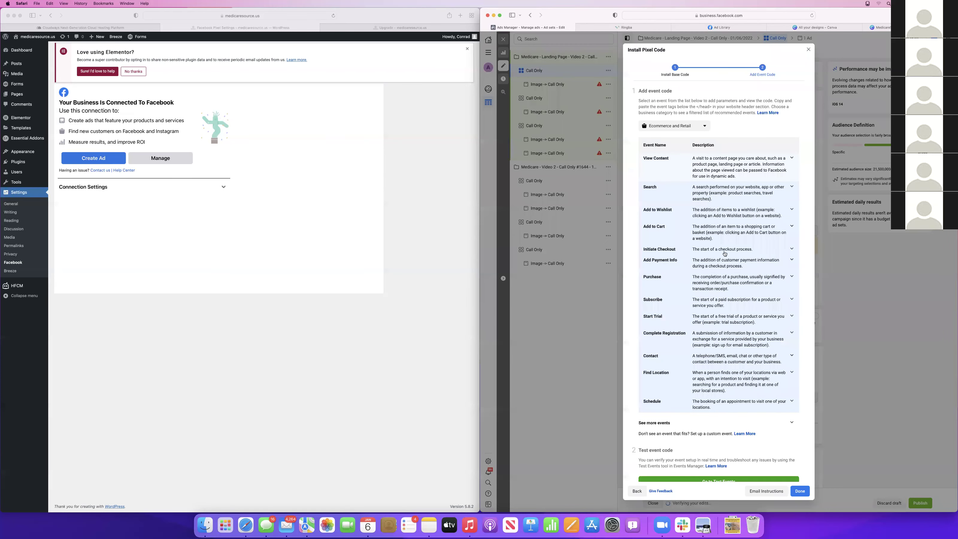
pyautogui.scroll(-1, 725, 254)
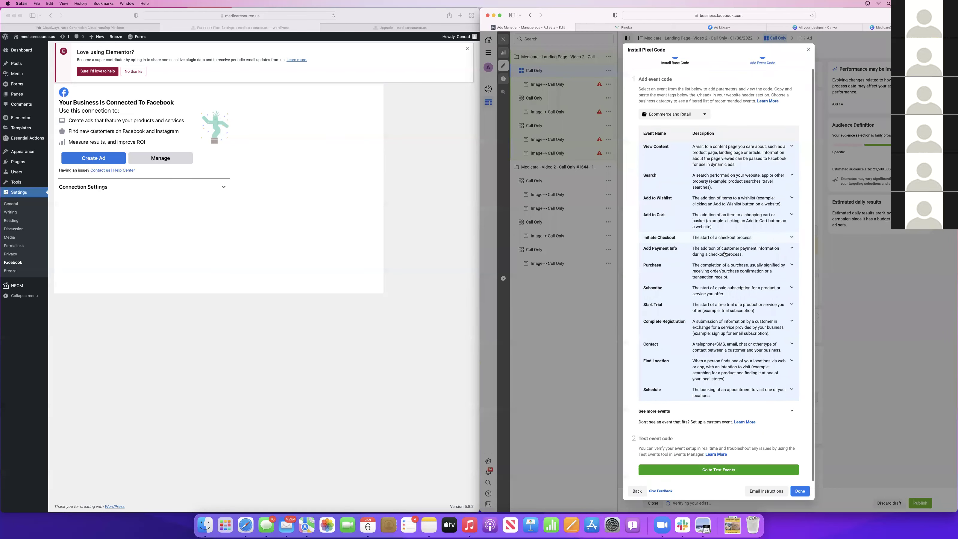
# Review the Complete Registration event code snippet, close the Install Pixel Code dialog, and open a new tab
pyautogui.click(676, 329)
pyautogui.scroll(-6, 756, 356)
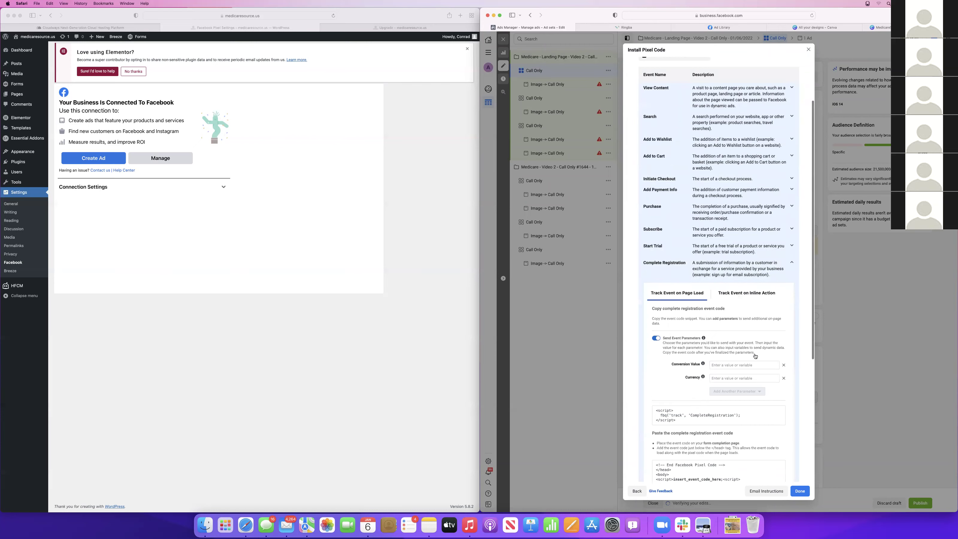
pyautogui.scroll(-2, 755, 356)
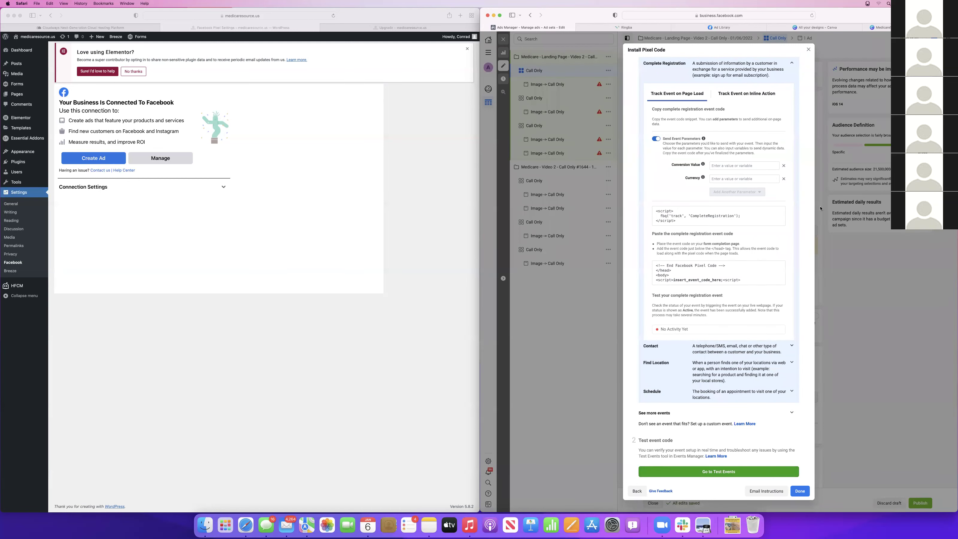
pyautogui.click(808, 50)
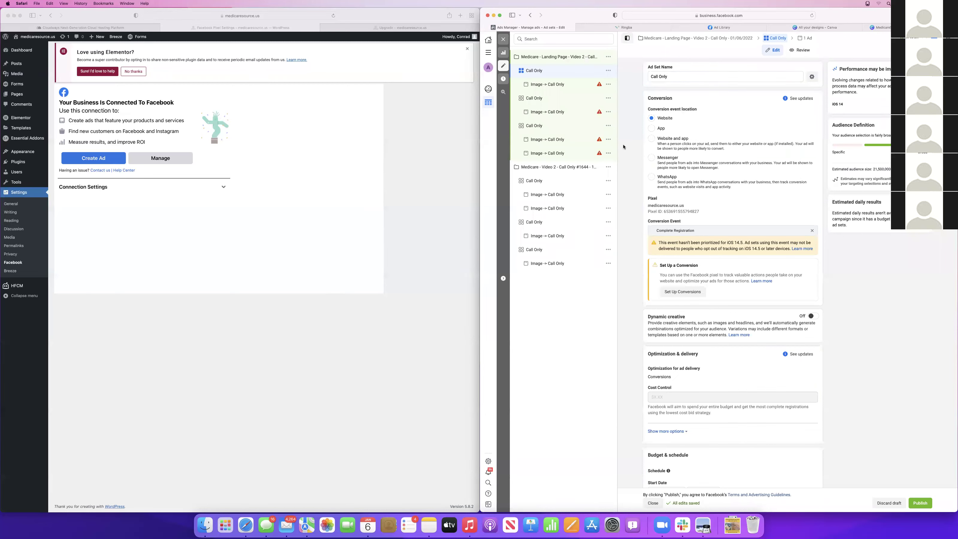
pyautogui.press('super+l')
pyautogui.press('super+t')
# Load the medicaresource.us/upgrade page
pyautogui.write('medi')
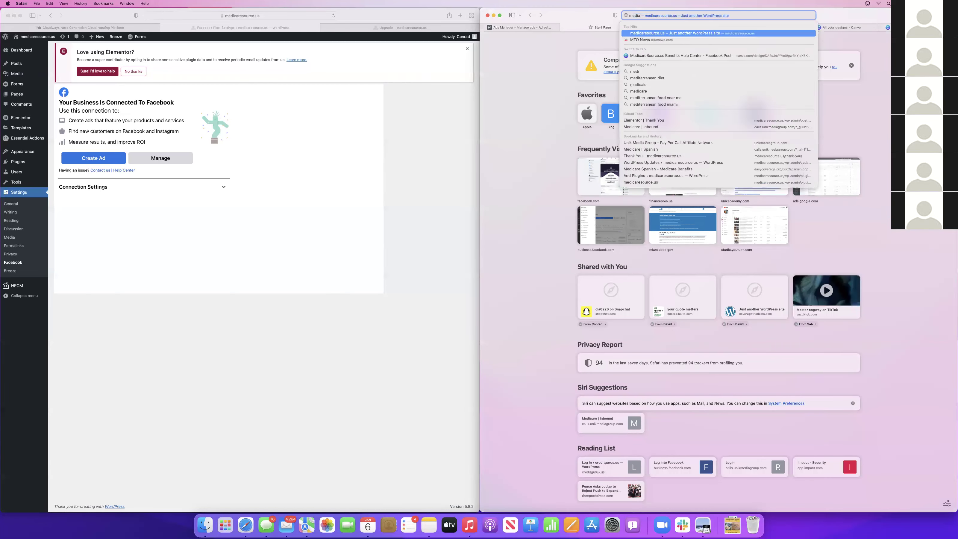
pyautogui.write('caresource.us')
pyautogui.press('Return')
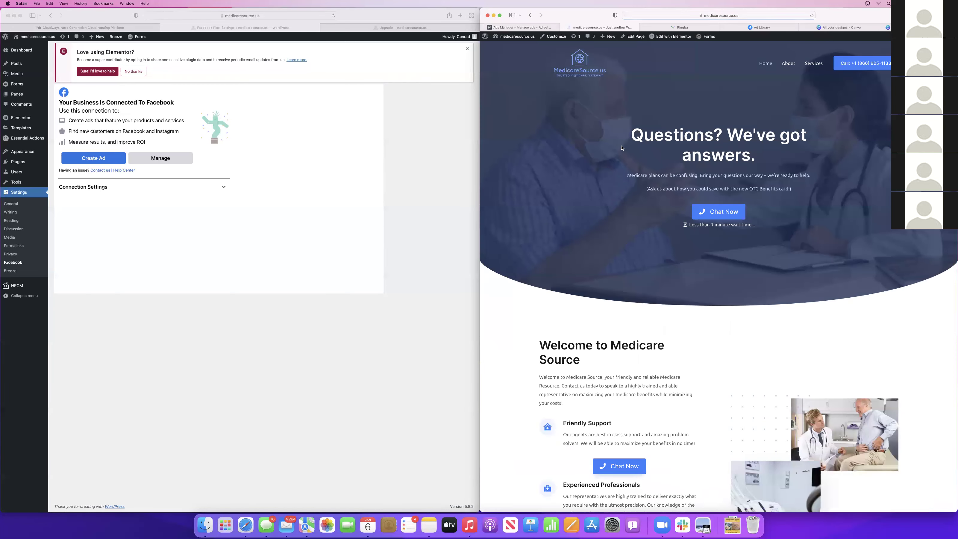
pyautogui.click(756, 17)
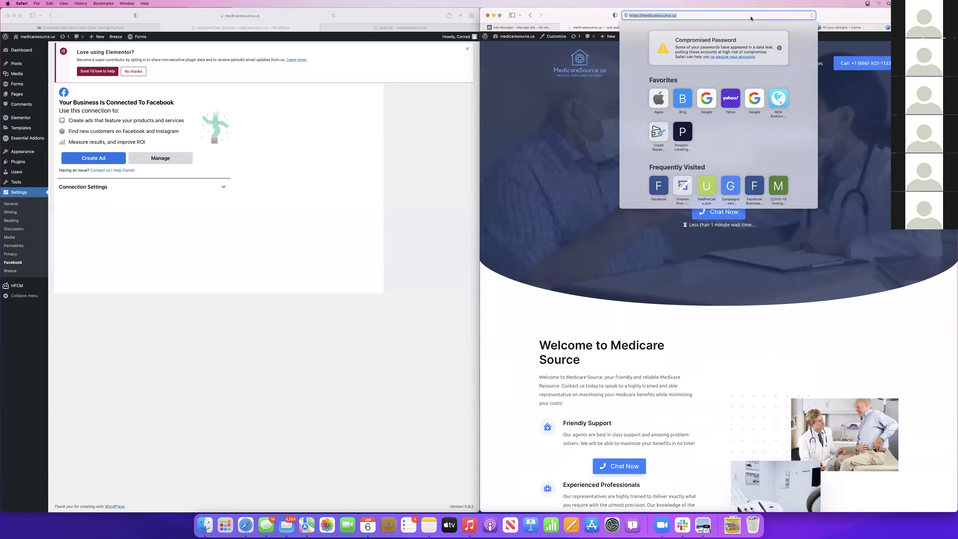
pyautogui.write('upgrade/')
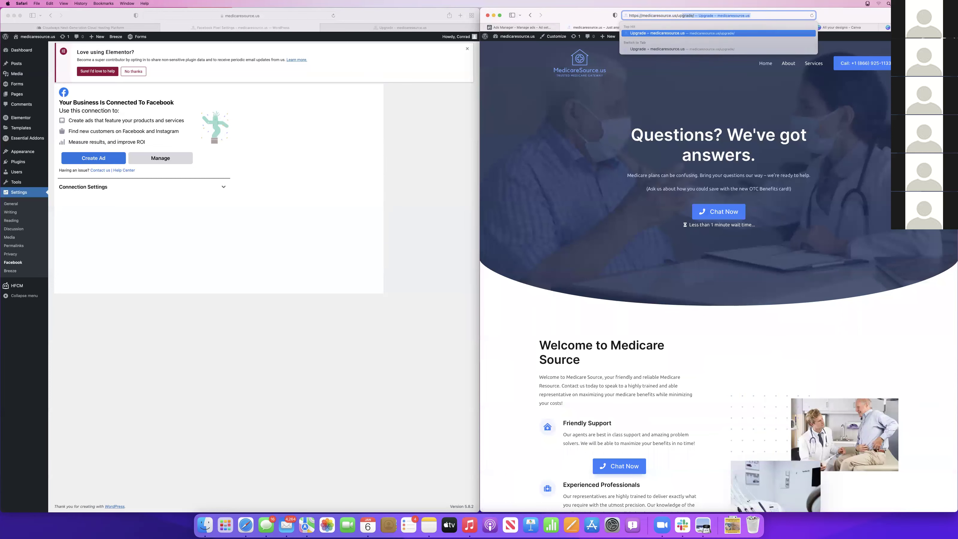
pyautogui.press('Return')
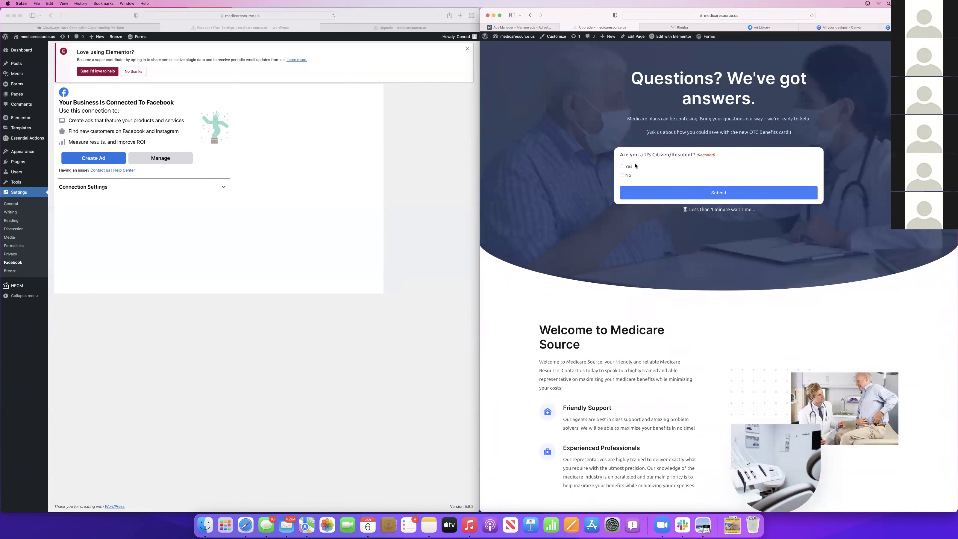
# Answer Yes to all three questions and submit the form with a test name, email and phone
pyautogui.click(622, 166)
pyautogui.click(622, 200)
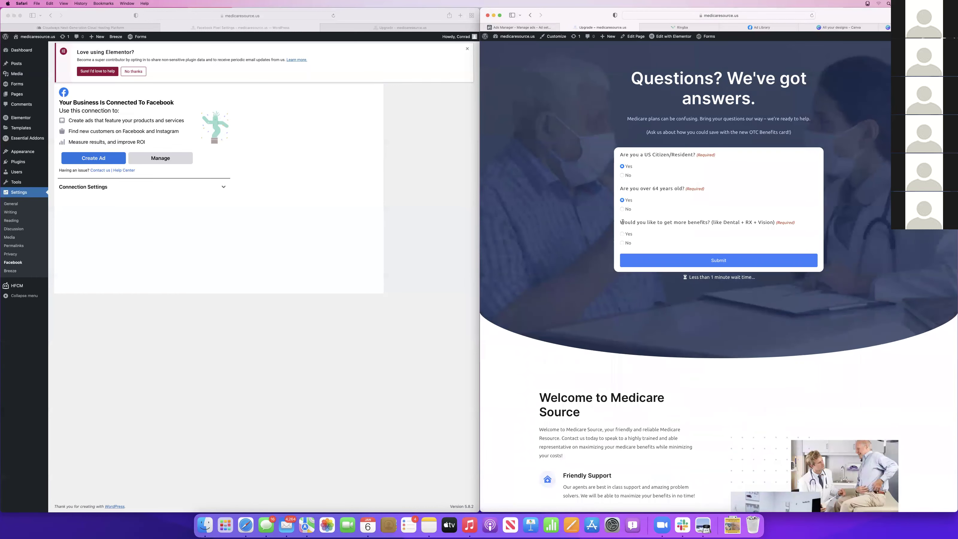
pyautogui.click(622, 235)
pyautogui.click(675, 268)
pyautogui.click(733, 266)
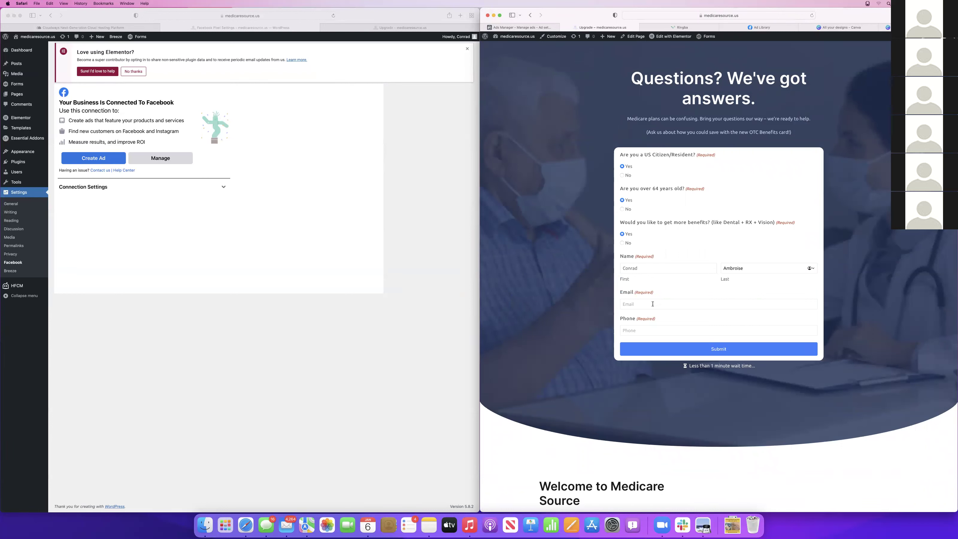
pyautogui.click(652, 304)
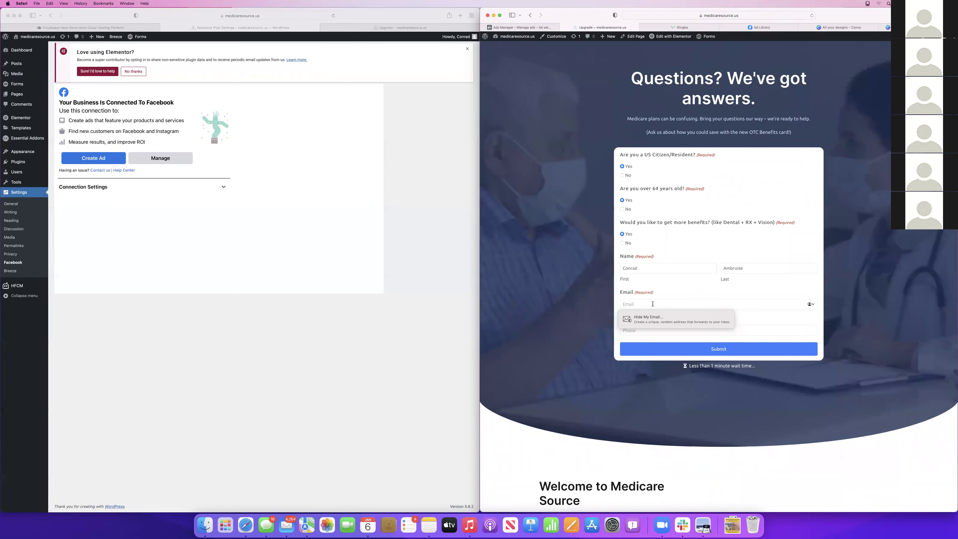
pyautogui.write('test')
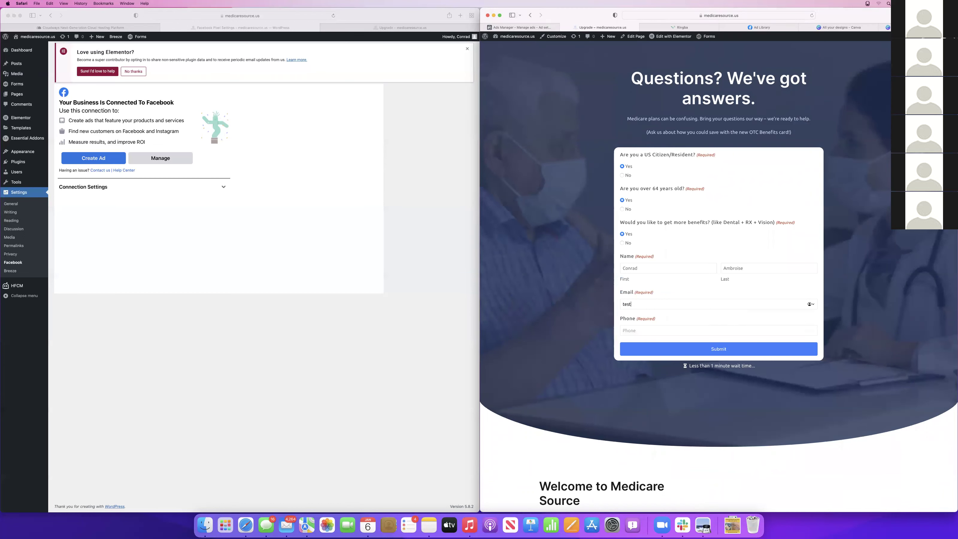
pyautogui.write('@test.com')
pyautogui.press('Tab')
pyautogui.write('333) 333-3333')
pyautogui.press('Return')
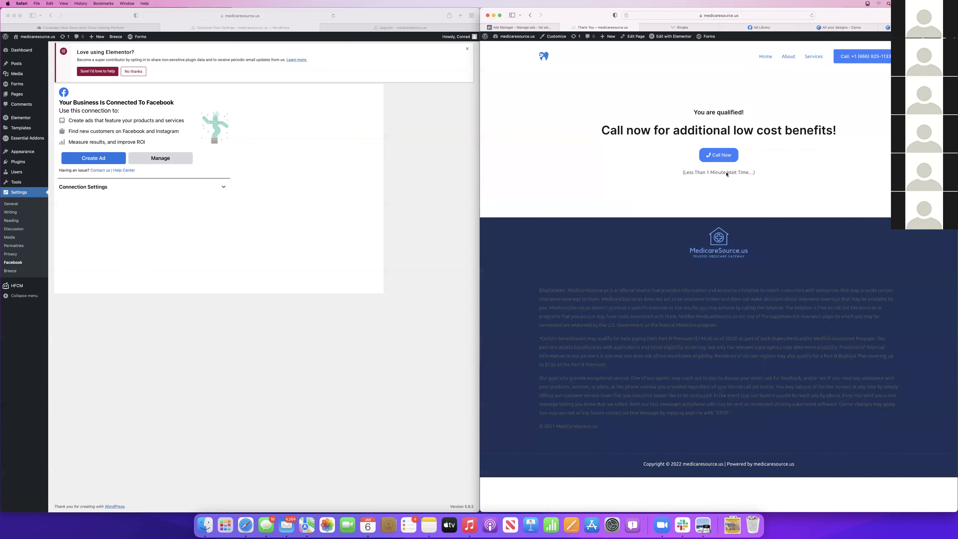
pyautogui.click(750, 27)
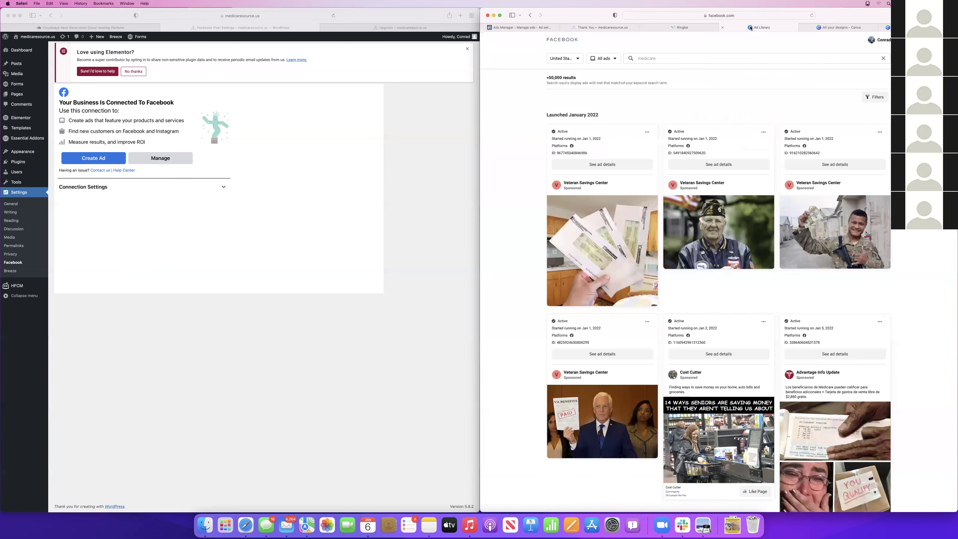
# Revisit the thank-you page and Ads Manager ad set editor, then go to the Ringba Medicare | Inbound campaign
pyautogui.click(599, 27)
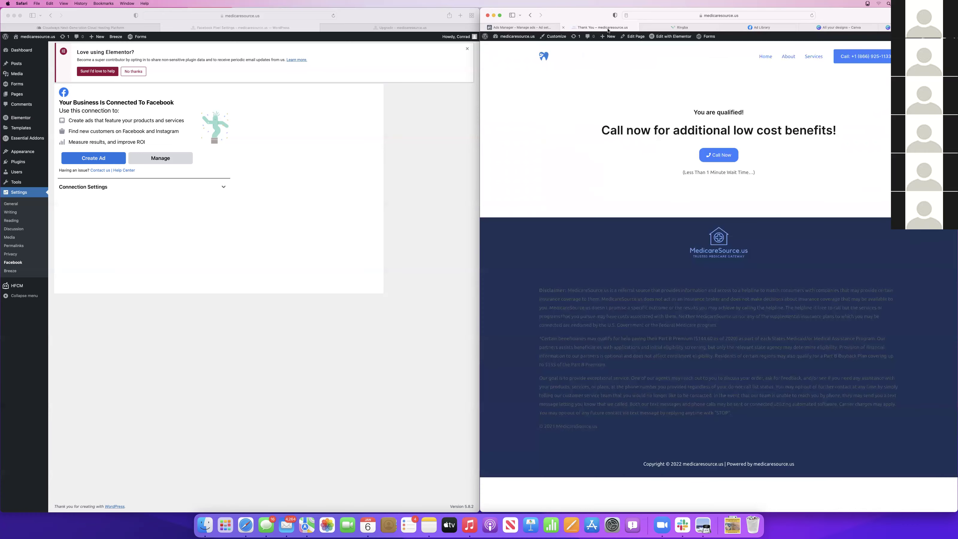
pyautogui.click(537, 28)
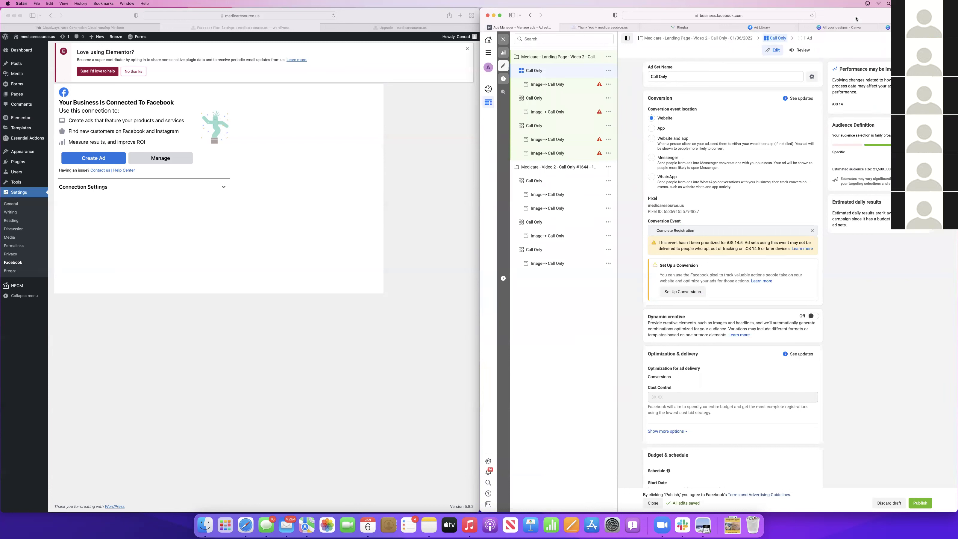
pyautogui.click(691, 28)
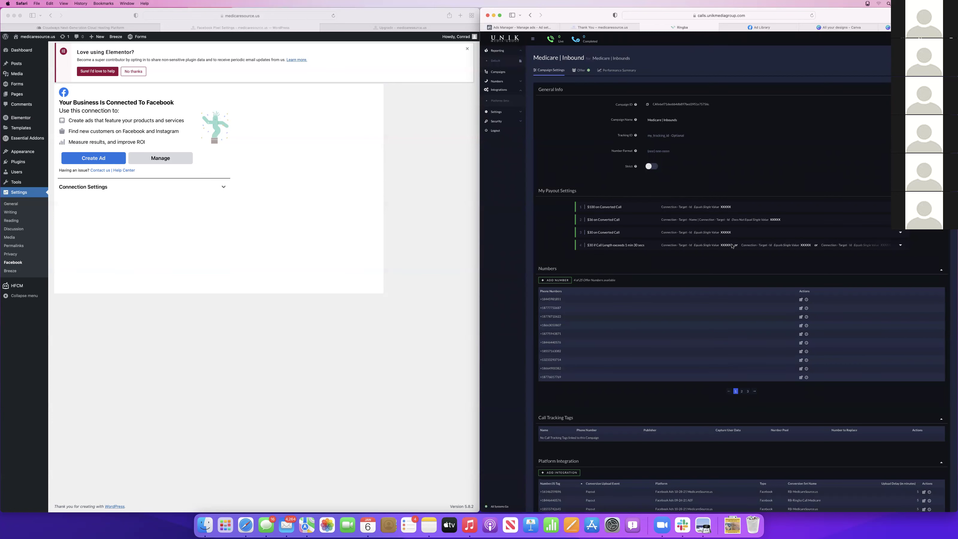
# Open Ringba's Manage Campaigns list, then switch to and close the Facebook Ad Library tab
pyautogui.scroll(-4, 732, 245)
pyautogui.scroll(4, 732, 246)
pyautogui.click(496, 71)
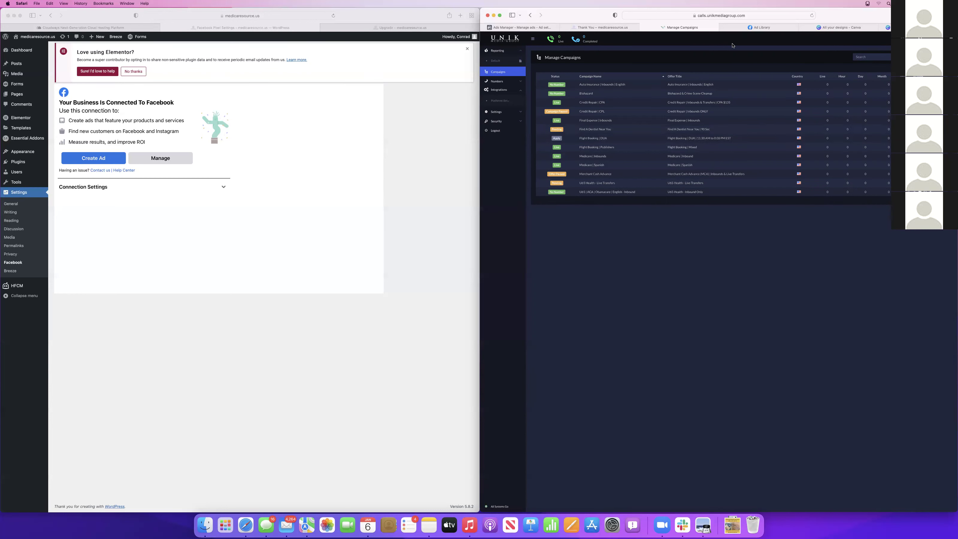
pyautogui.click(758, 28)
pyautogui.click(722, 28)
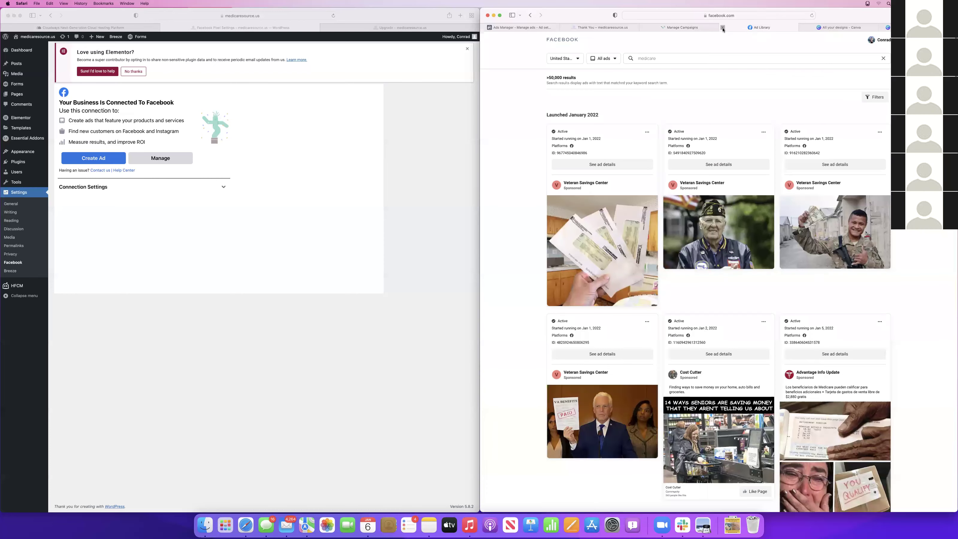
# Close the Canva 'All your designs' tab, check the thank-you page, and return to the Call Only ad set editor
pyautogui.click(880, 27)
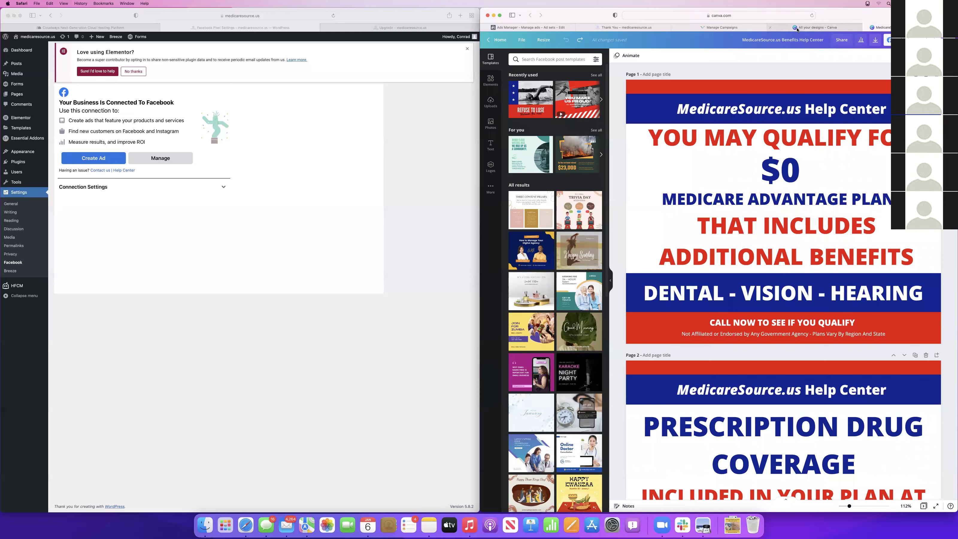
pyautogui.click(770, 28)
pyautogui.click(770, 28)
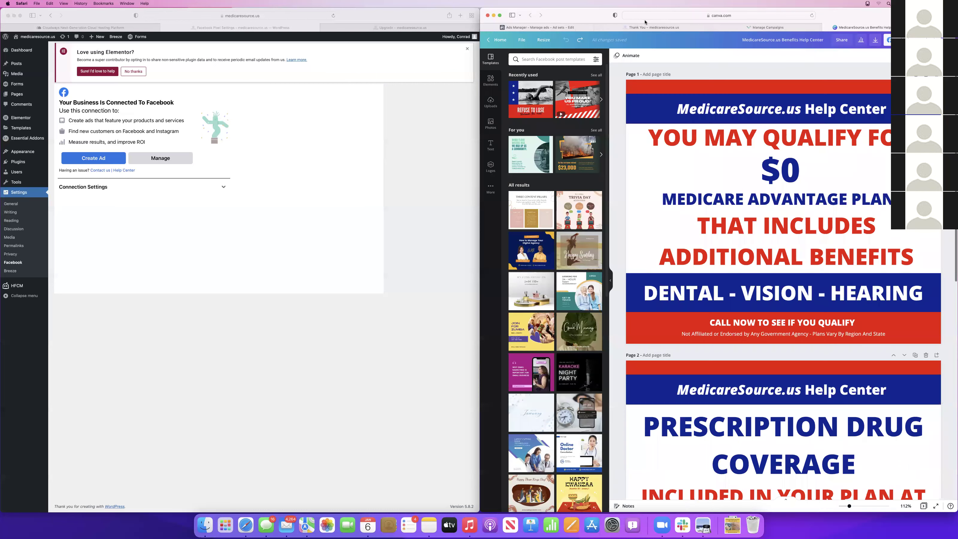
pyautogui.click(641, 29)
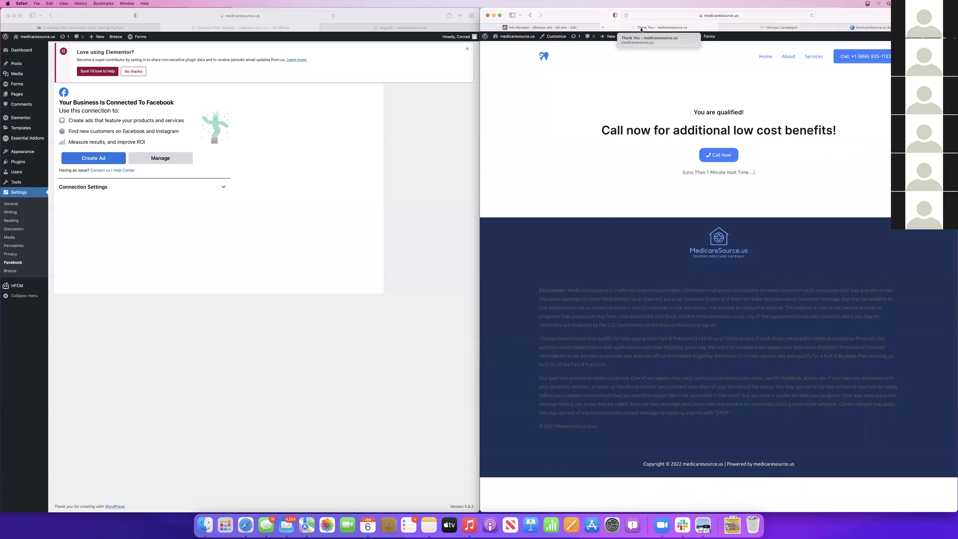
pyautogui.click(568, 29)
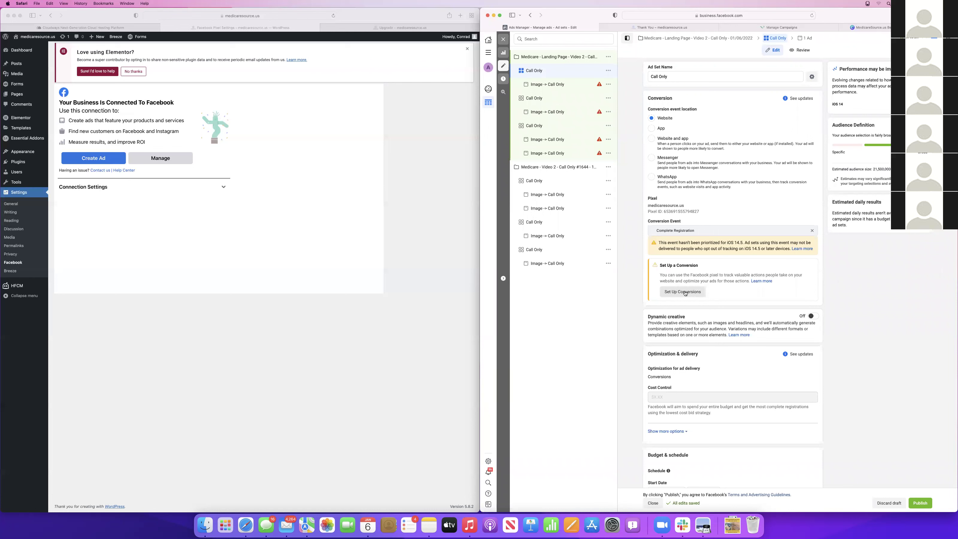
# Clear Complete Registration from the ad set's Conversion Event field, leaving it empty
pyautogui.click(812, 231)
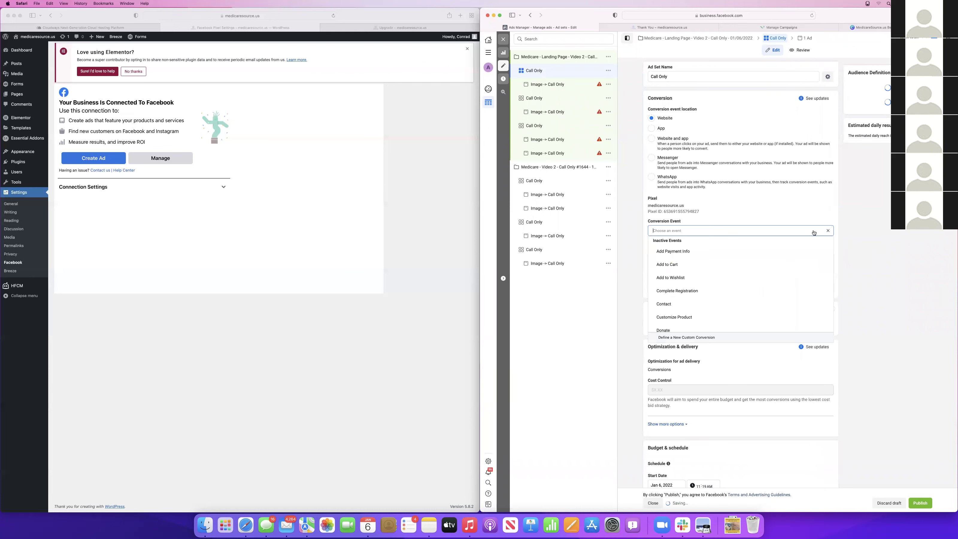
pyautogui.click(874, 263)
pyautogui.scroll(-5, 853, 252)
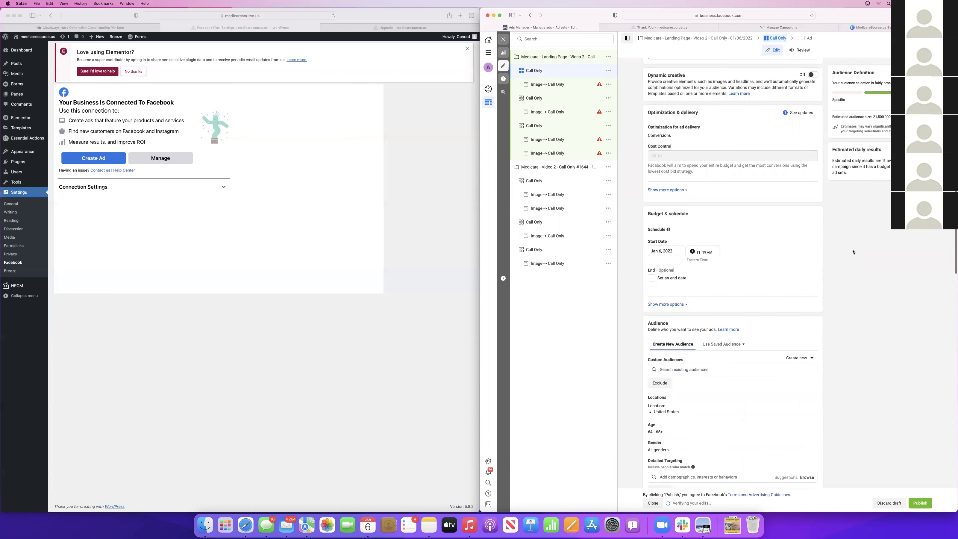
pyautogui.scroll(-8, 853, 251)
pyautogui.scroll(13, 853, 251)
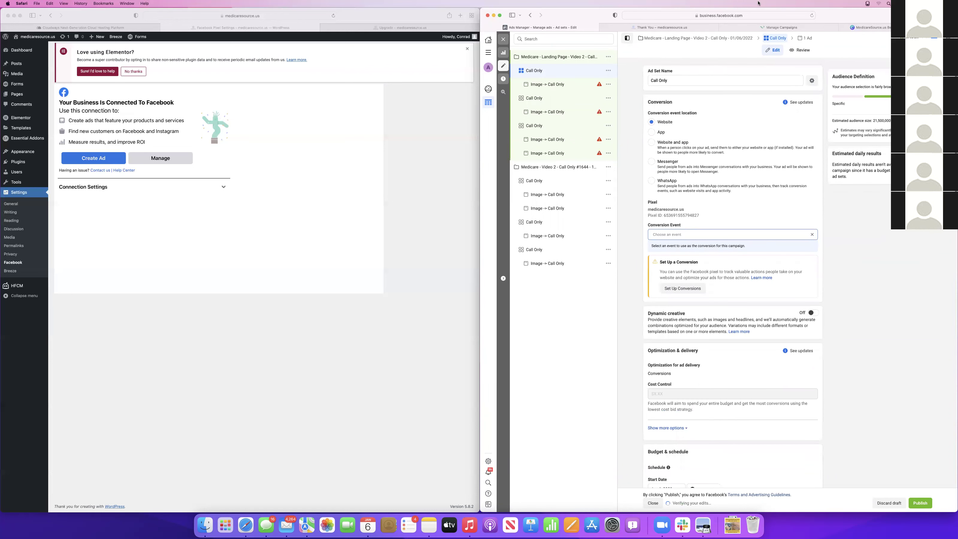
# Reload Ads Manager, open the campaign settings, and go to Events Manager via All tools
pyautogui.click(811, 15)
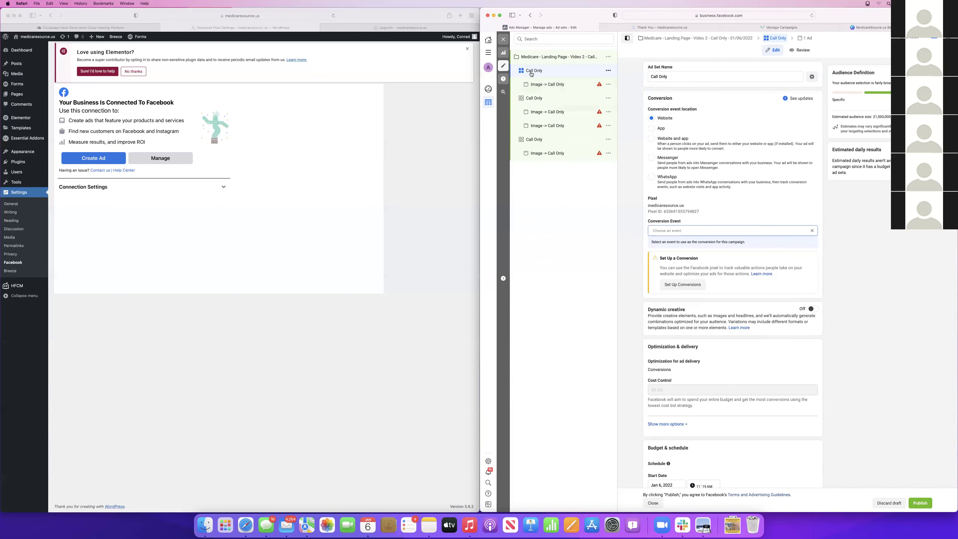
pyautogui.click(555, 58)
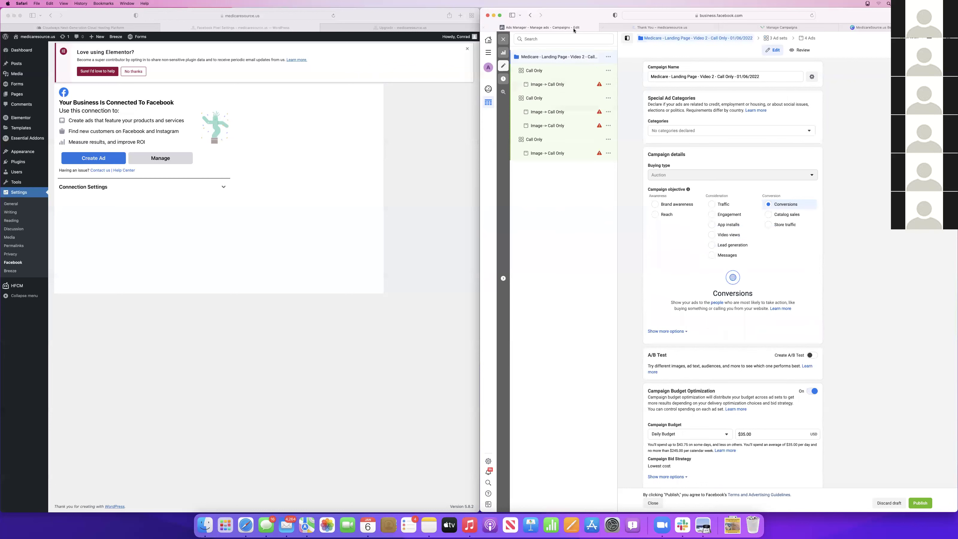
pyautogui.click(488, 52)
pyautogui.click(558, 66)
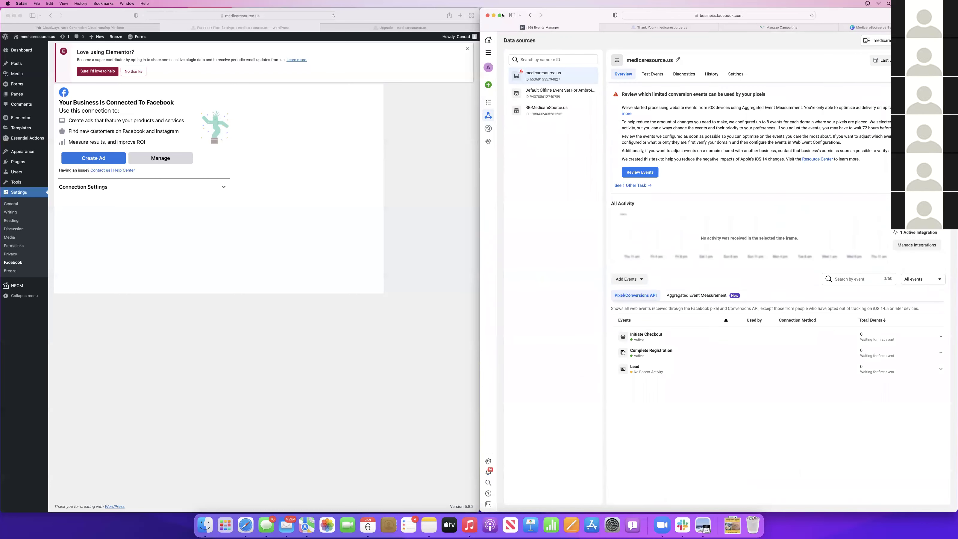
# In a new Events Manager tab, review medicaresource.us's two configured events and start managing them
pyautogui.keyDown('super'); pyautogui.click(530, 15); pyautogui.keyUp('super')
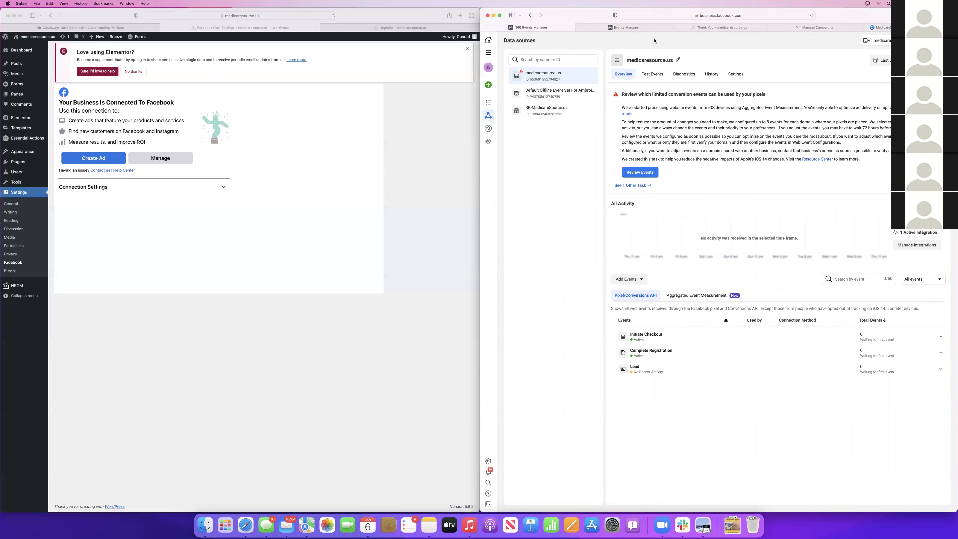
pyautogui.click(624, 27)
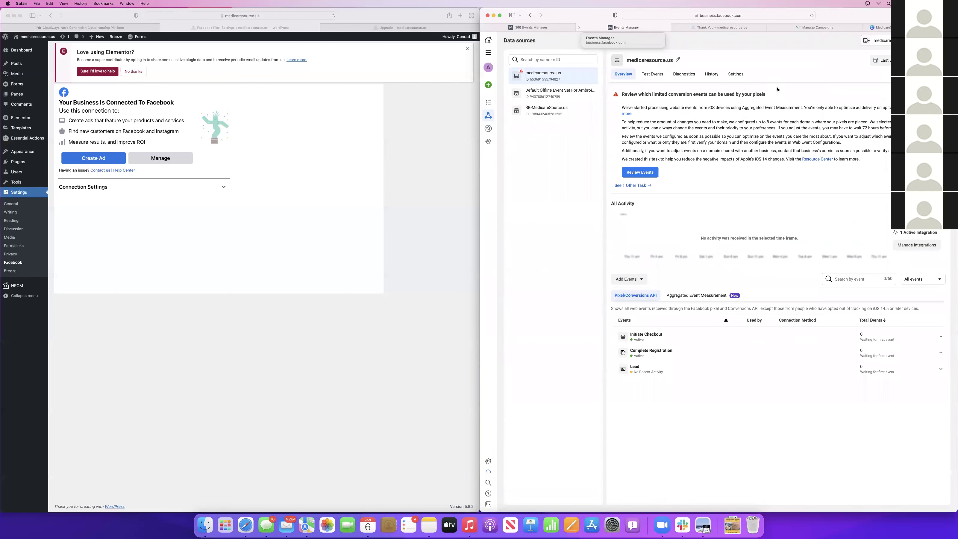
pyautogui.click(651, 170)
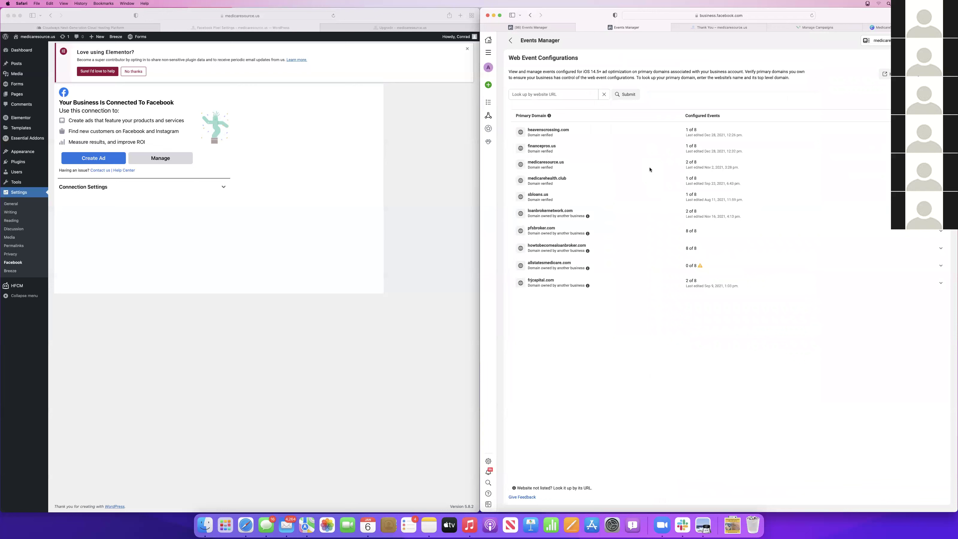
pyautogui.click(559, 167)
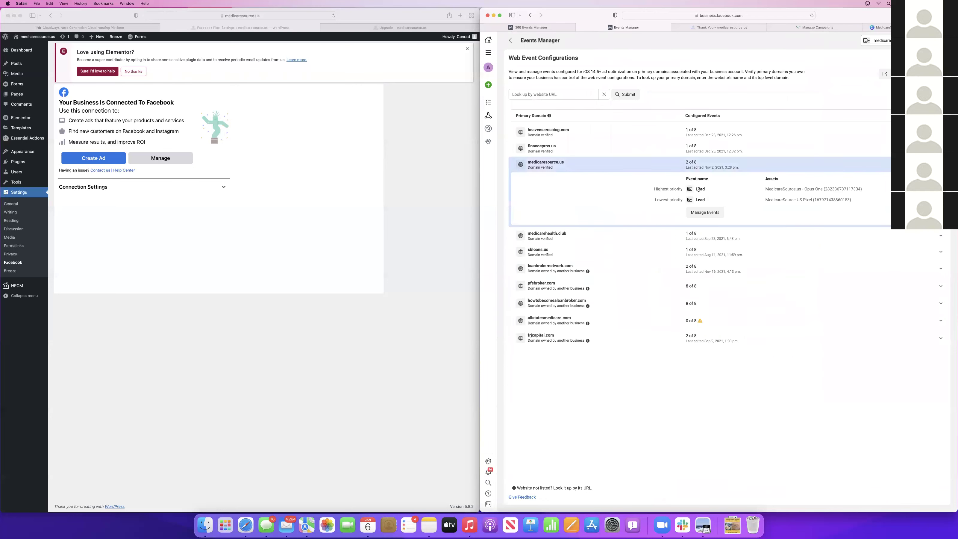
pyautogui.click(705, 212)
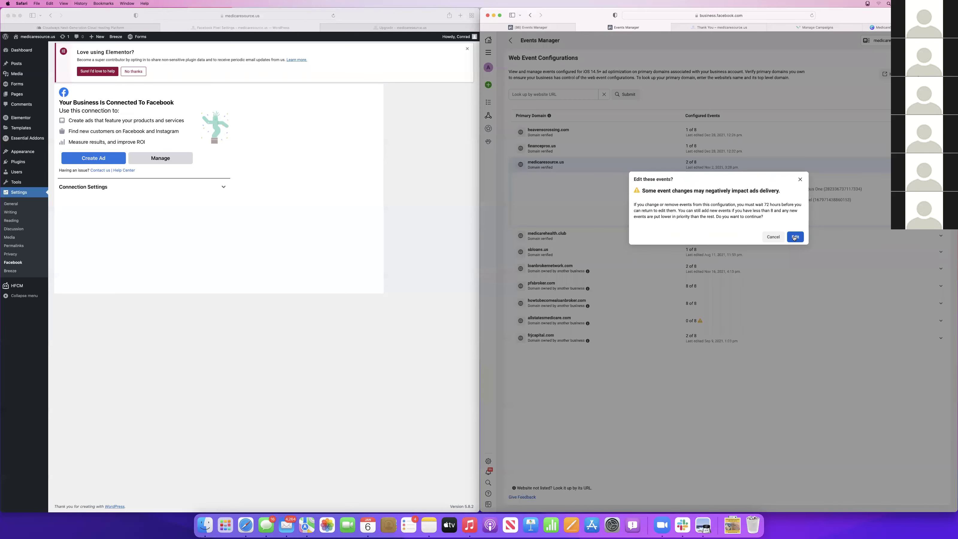
# Add a lowest-priority row with the medicaresource.us pixel's Complete Registration event and apply it
pyautogui.click(794, 238)
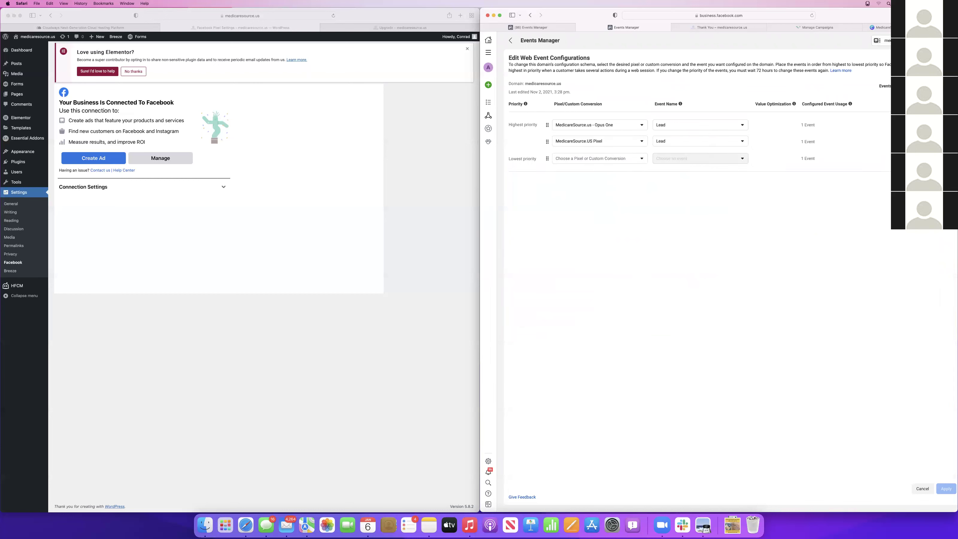
pyautogui.click(581, 160)
pyautogui.scroll(-3, 592, 204)
pyautogui.scroll(-2, 593, 206)
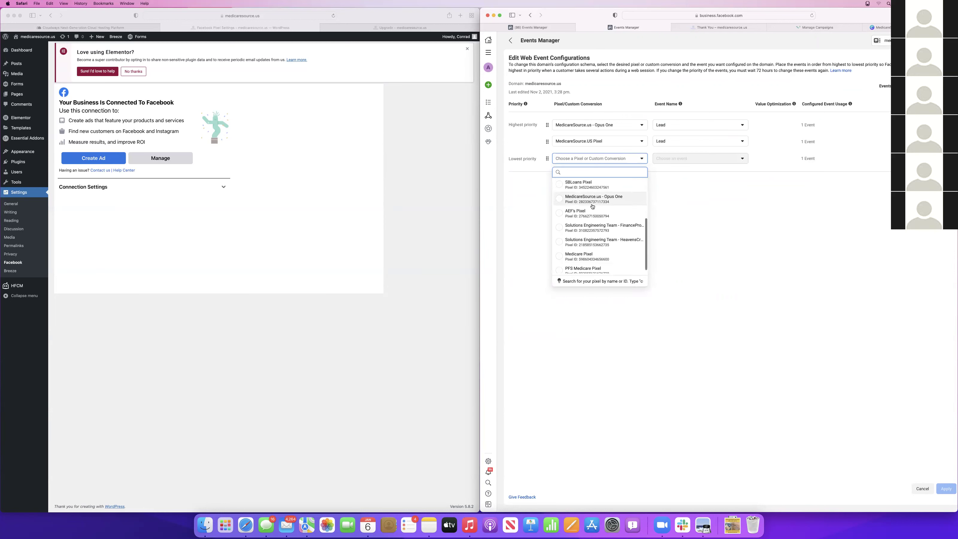
pyautogui.scroll(5, 592, 206)
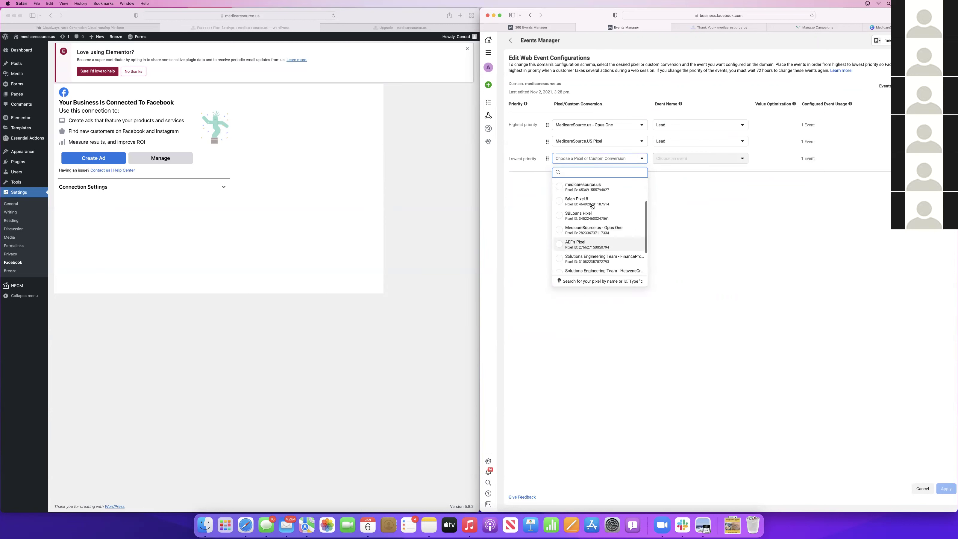
pyautogui.scroll(-3, 592, 206)
pyautogui.scroll(2, 588, 211)
pyautogui.click(582, 216)
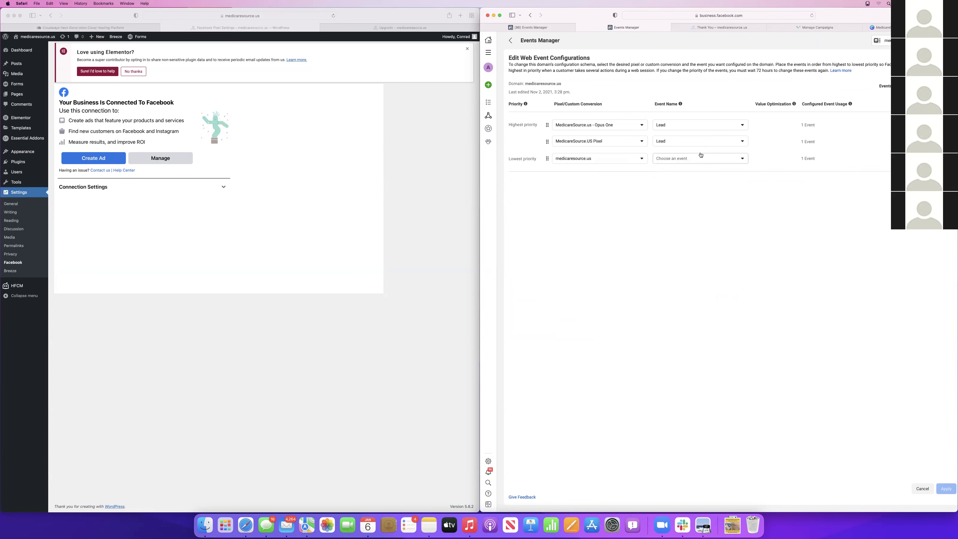
pyautogui.click(698, 158)
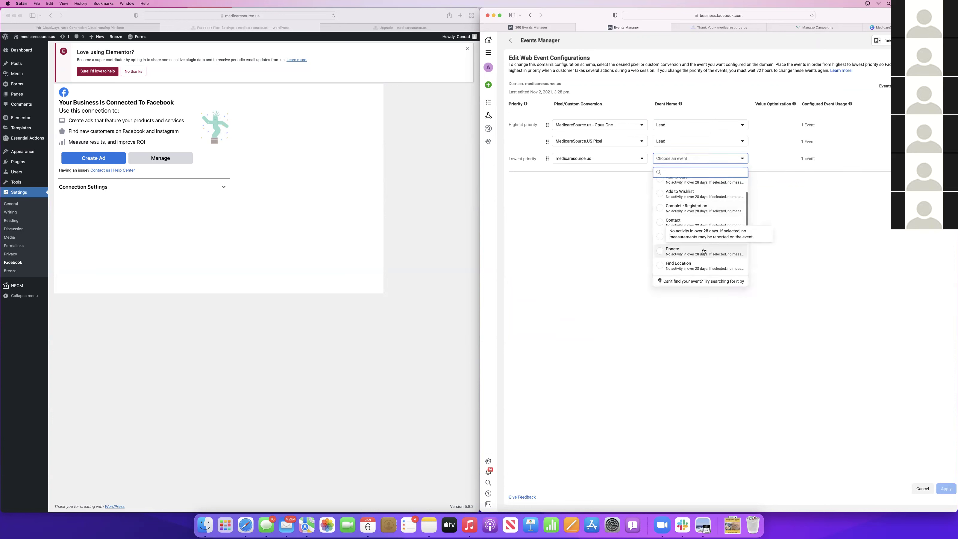
pyautogui.click(693, 213)
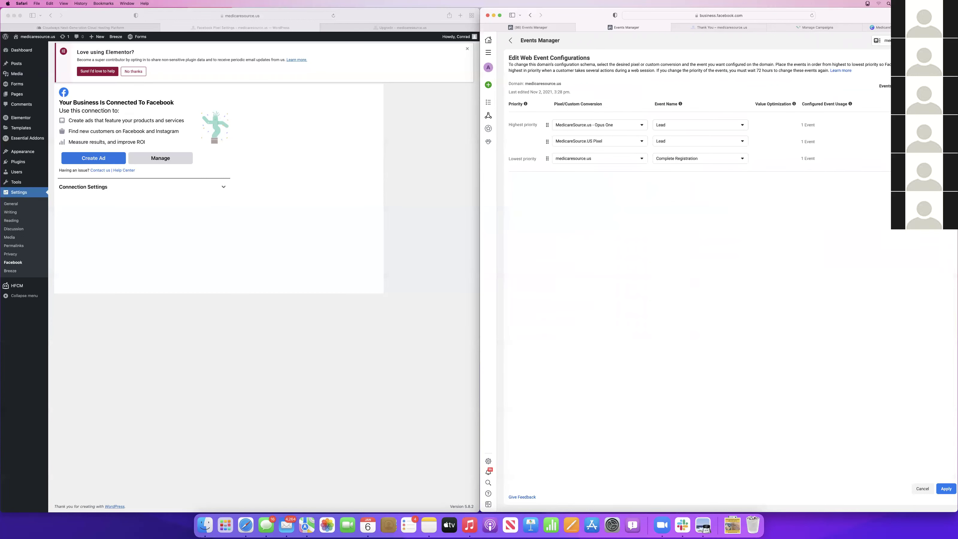
pyautogui.click(946, 485)
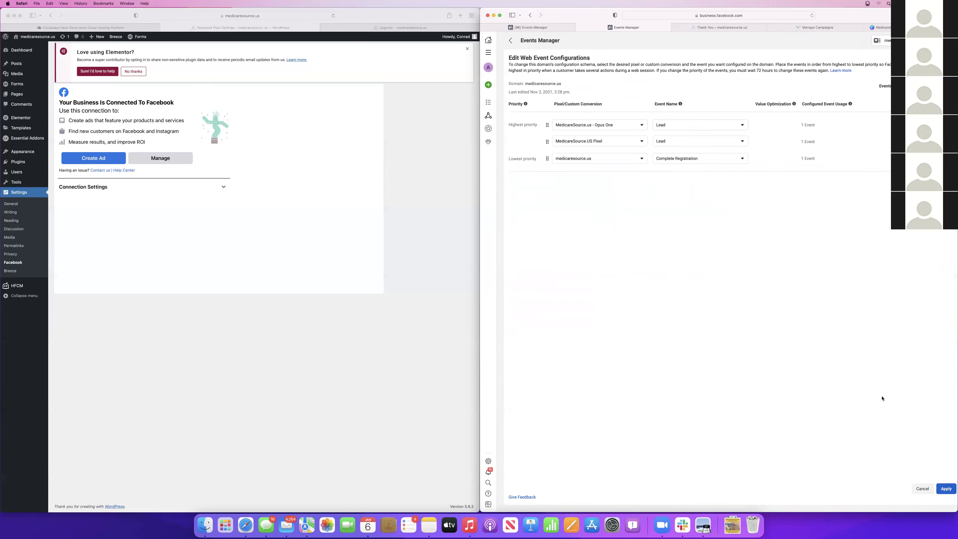
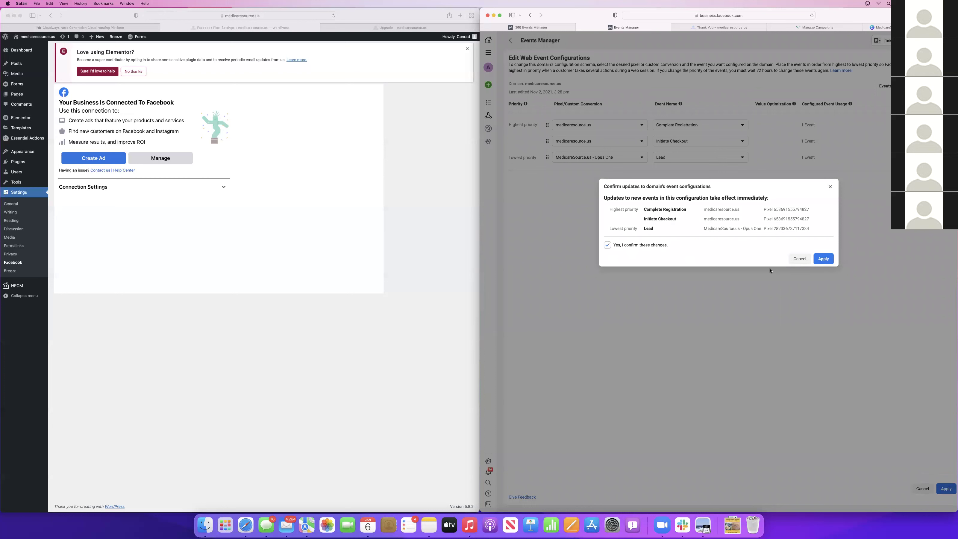
# Apply the pending event setup, then remove Lead from medicaresource.us, leaving 2 of 8 events
pyautogui.click(823, 260)
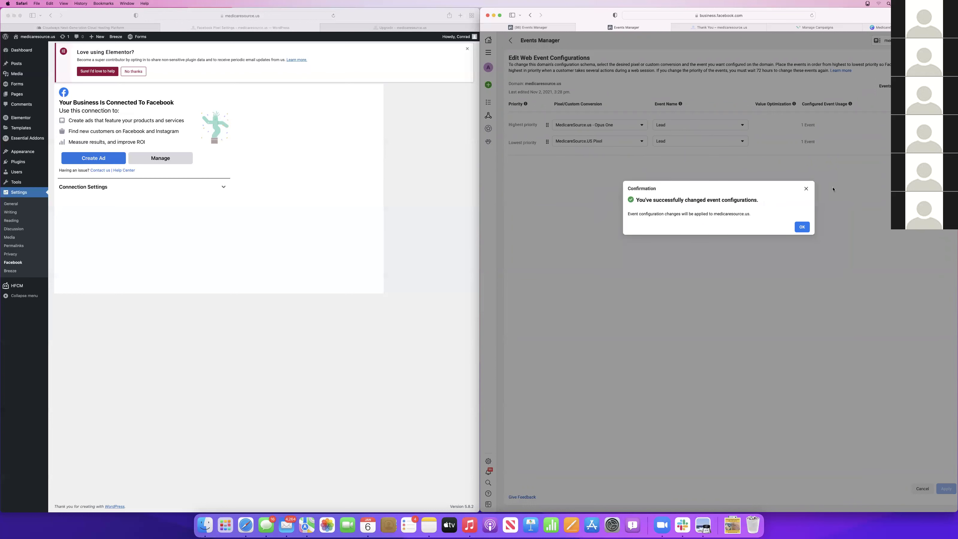
pyautogui.click(807, 189)
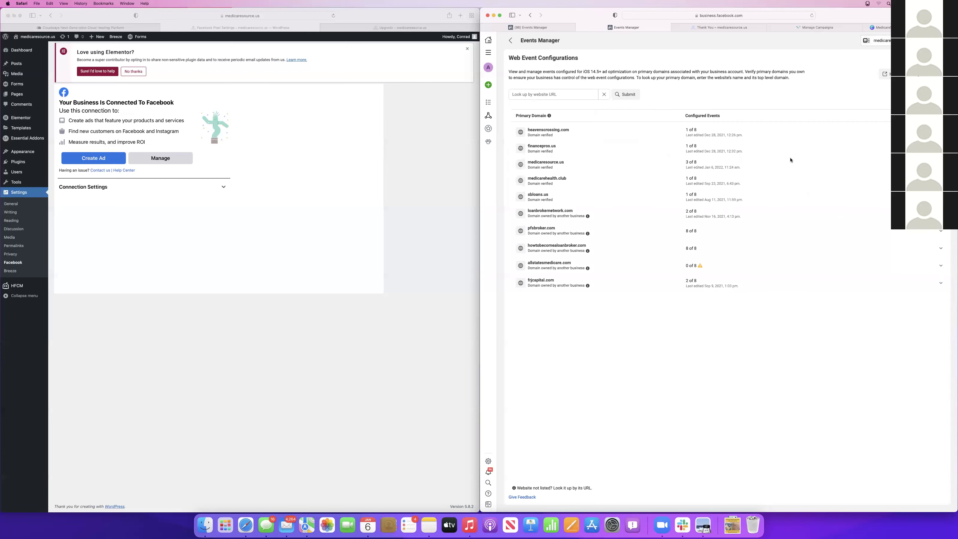
pyautogui.click(556, 167)
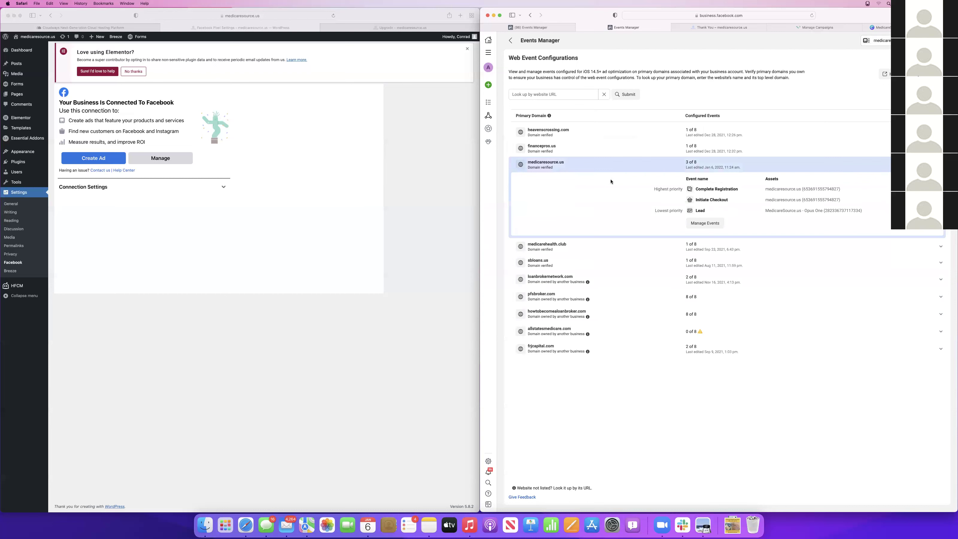
pyautogui.click(704, 223)
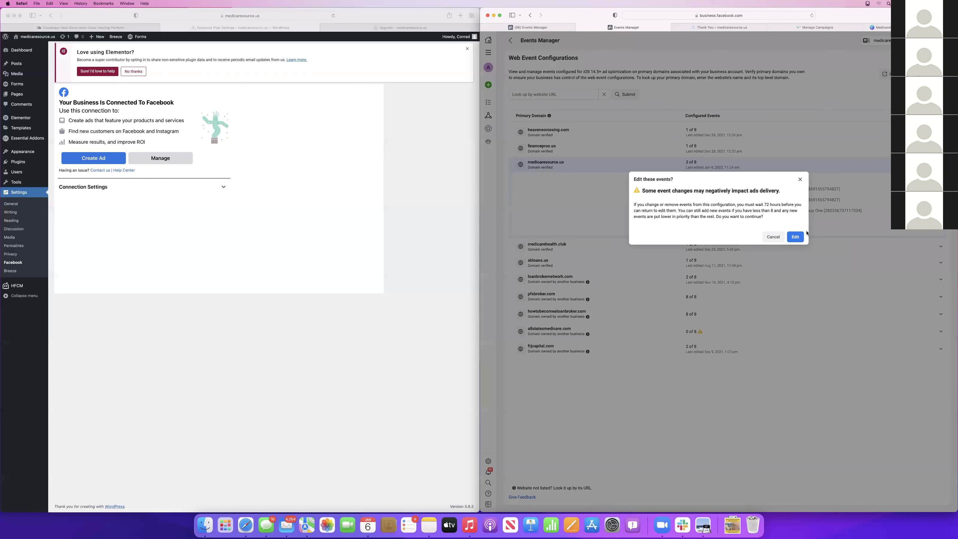
pyautogui.click(795, 236)
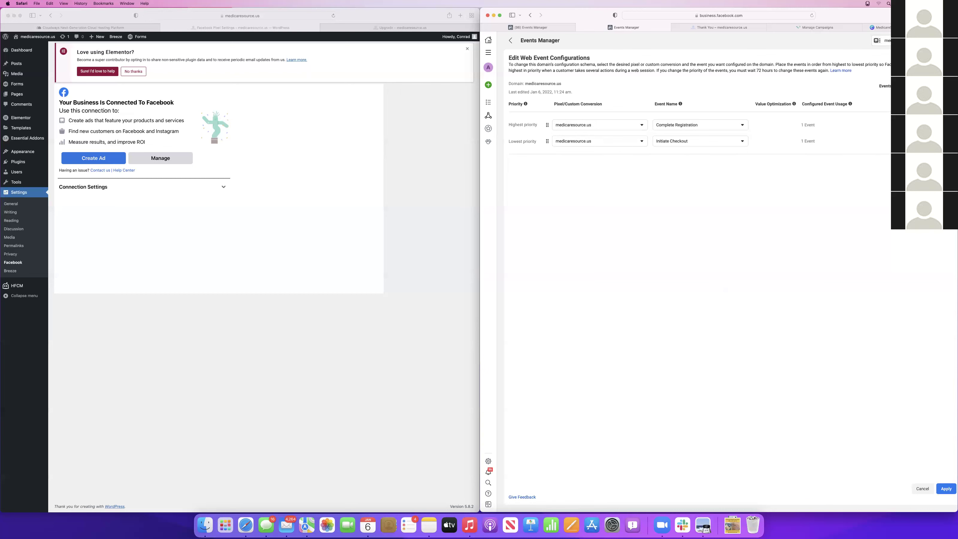
pyautogui.click(946, 488)
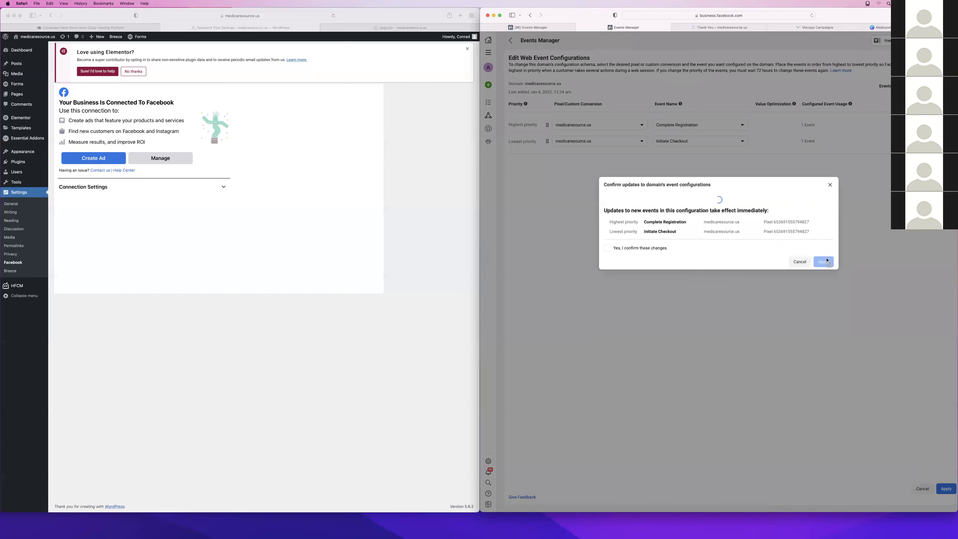
pyautogui.click(608, 239)
pyautogui.click(823, 252)
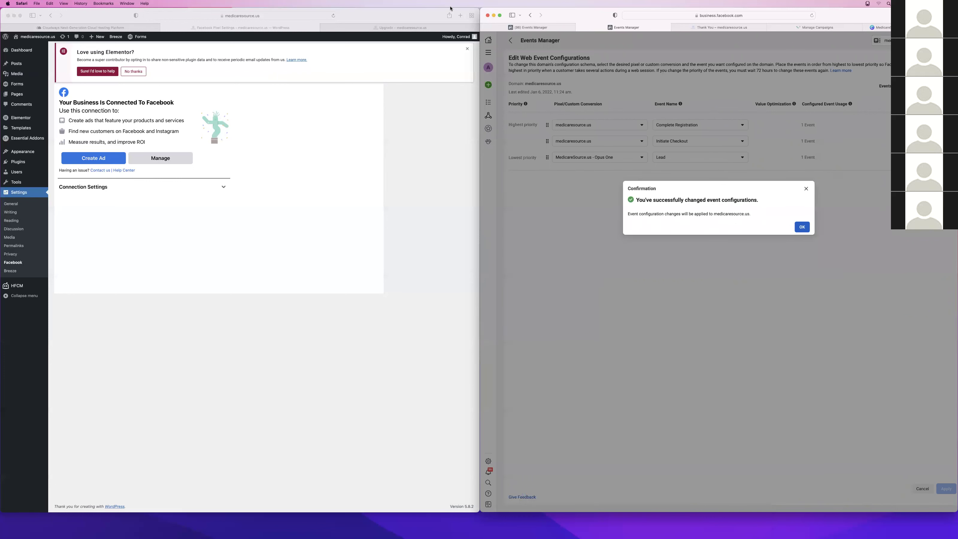
pyautogui.click(806, 229)
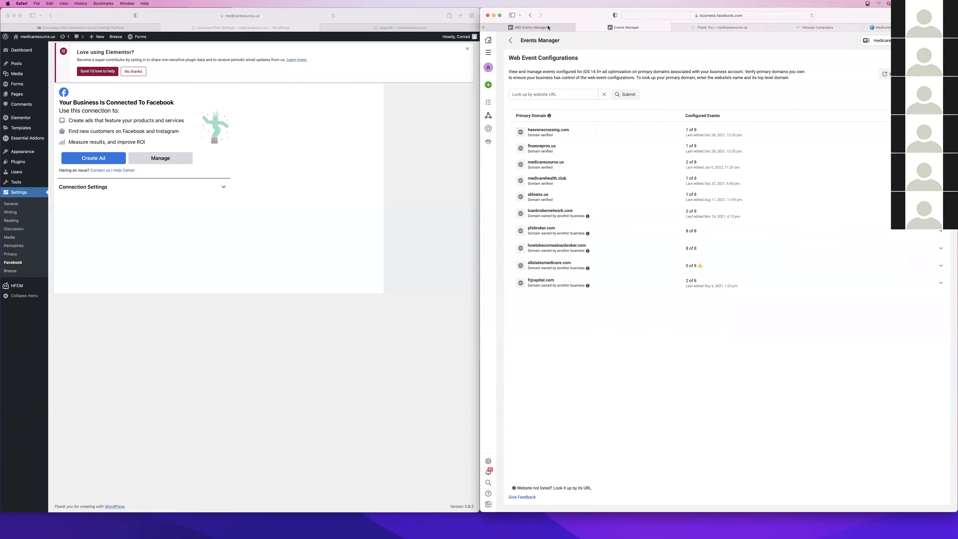
# Go to Ads Manager from the All tools menu to see the medicaresource.us campaigns
pyautogui.click(489, 51)
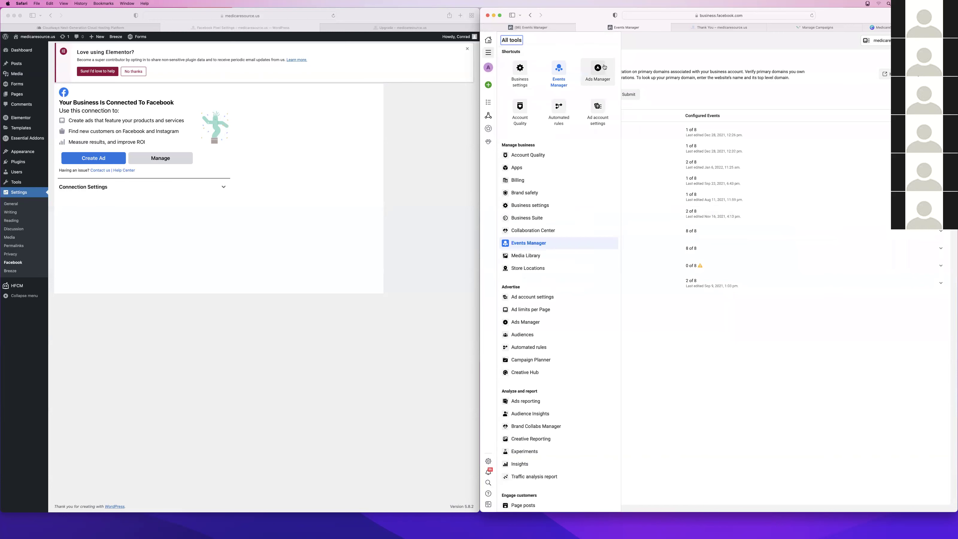
pyautogui.click(603, 66)
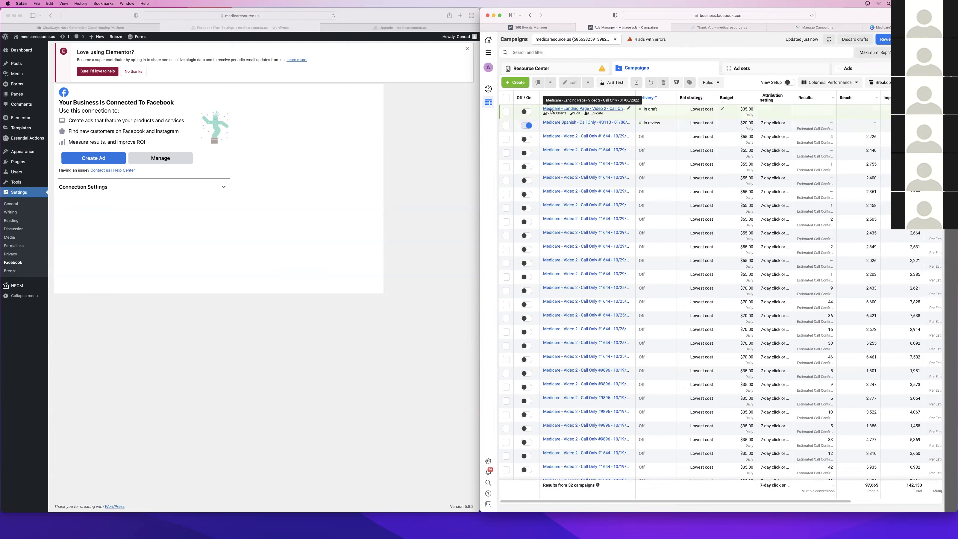
# Edit the draft landing-page campaign and set an Image -> Call Only ad's destination to Website
pyautogui.click(576, 113)
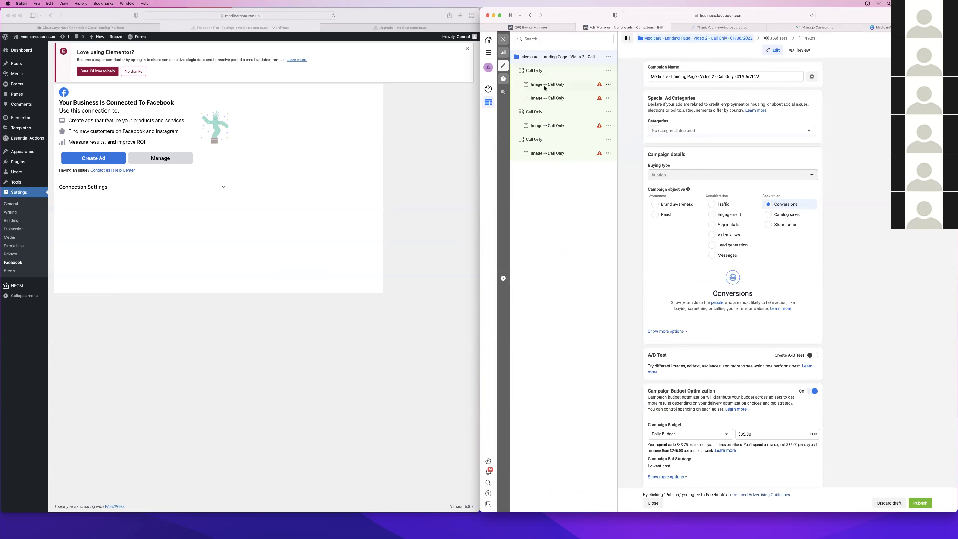
pyautogui.click(544, 85)
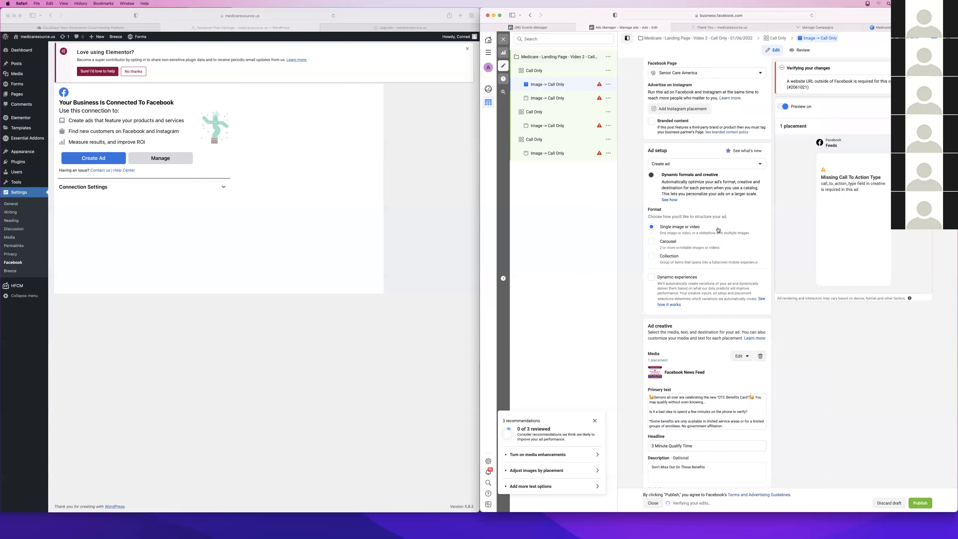
pyautogui.scroll(-5, 718, 230)
pyautogui.scroll(-1, 718, 230)
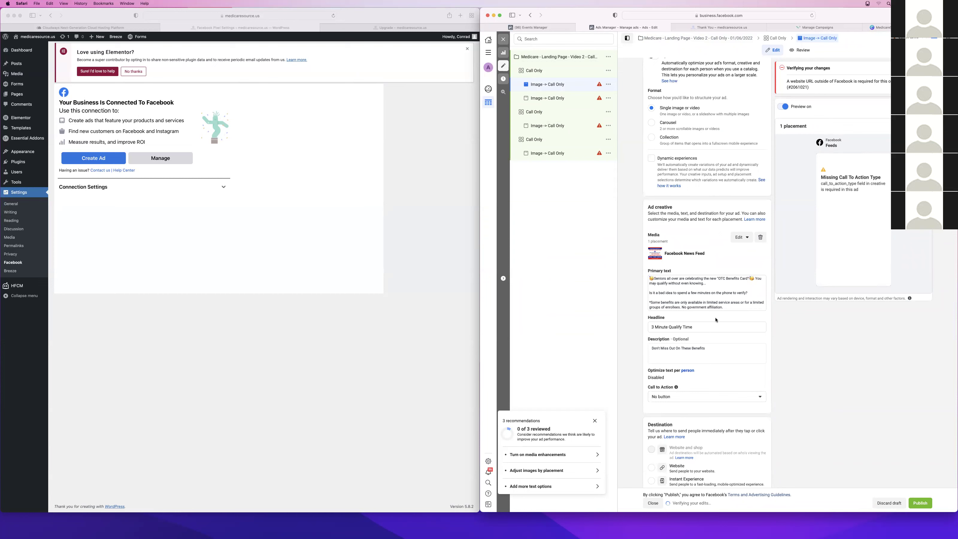
pyautogui.scroll(-4, 716, 319)
pyautogui.scroll(9, 709, 287)
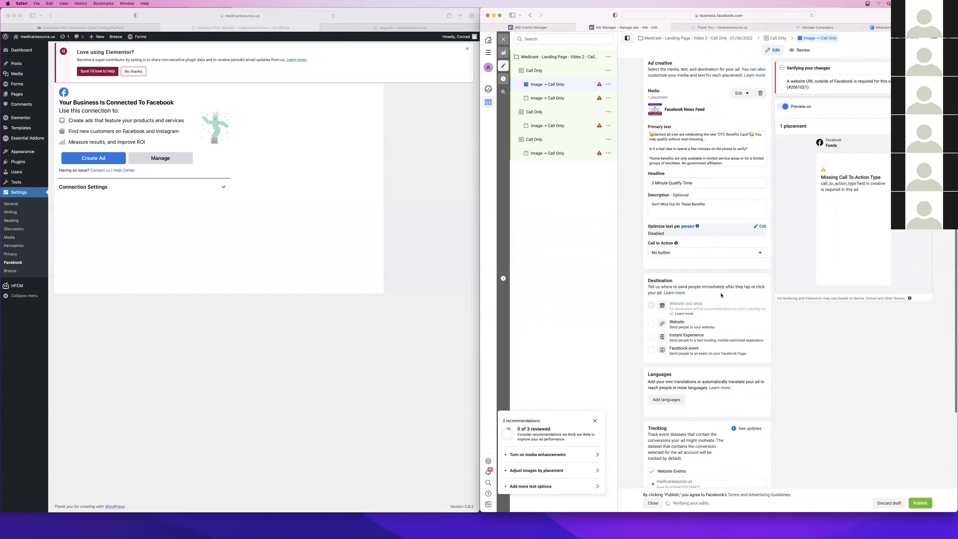
pyautogui.scroll(-3, 721, 296)
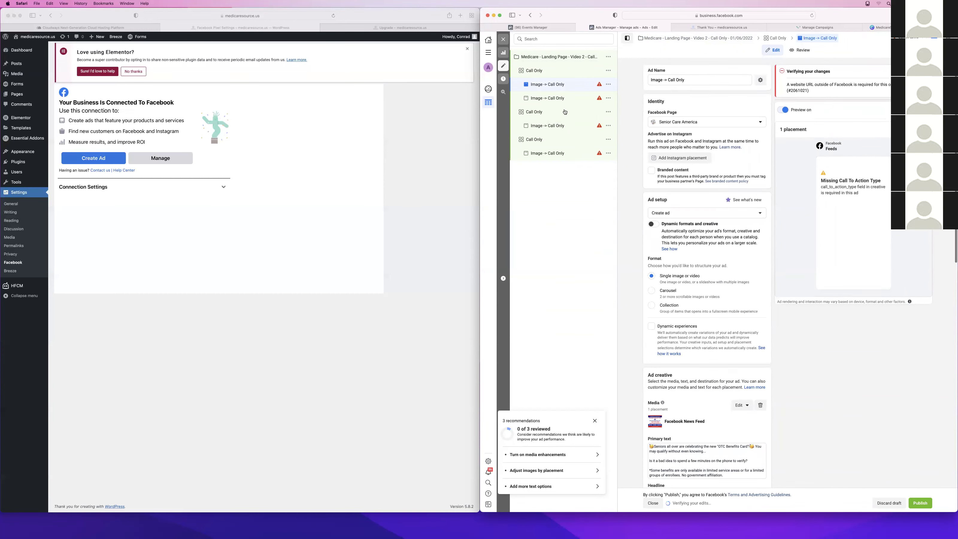
pyautogui.scroll(-10, 720, 247)
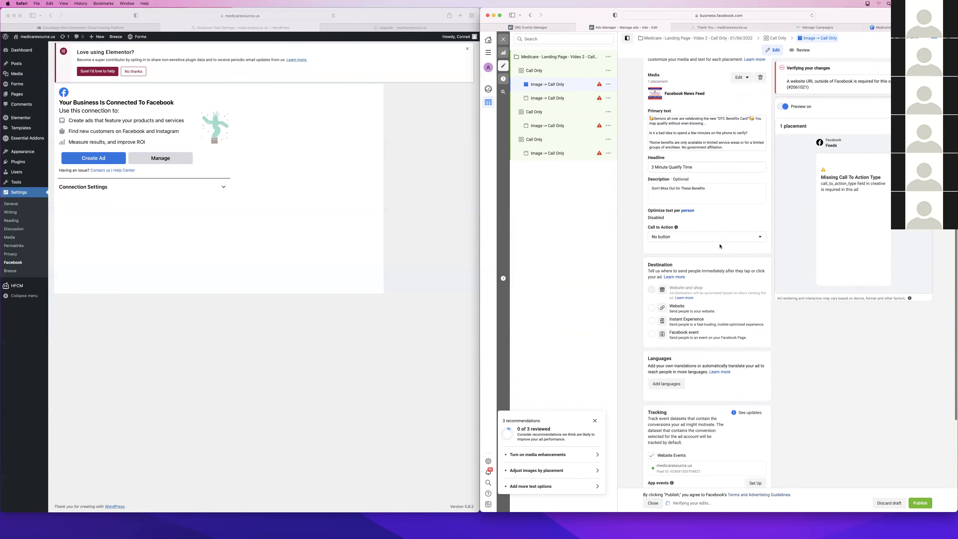
pyautogui.click(656, 308)
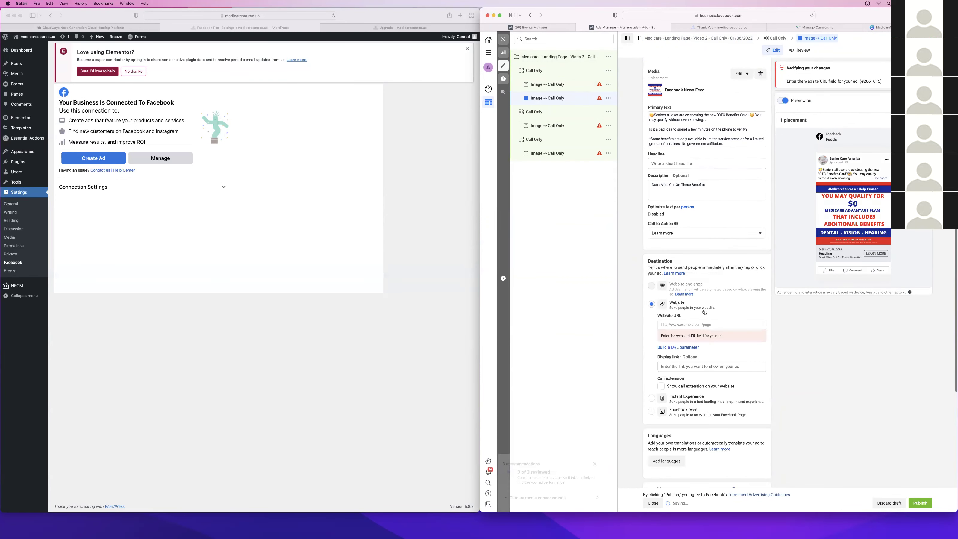
# Enter the website URL medicaresource.us/upgrade on the current ad and copy it
pyautogui.click(695, 323)
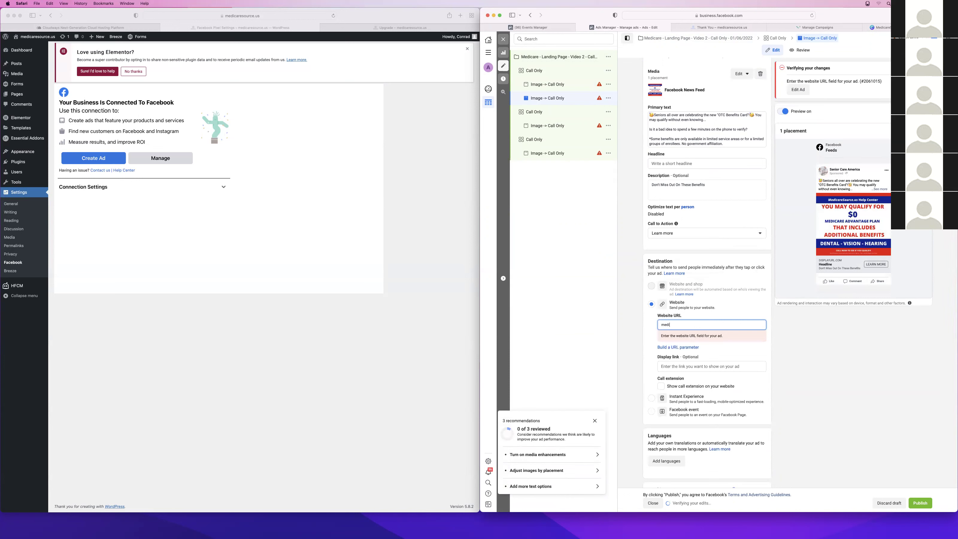
pyautogui.write('medicare source.us')
pyautogui.click(677, 324)
pyautogui.press('BackSpace')
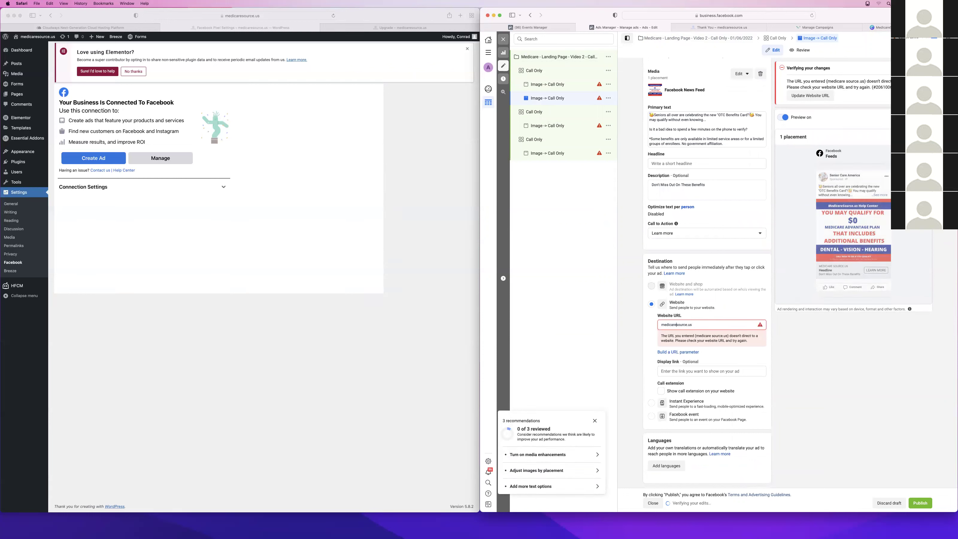
pyautogui.write('/upgrade')
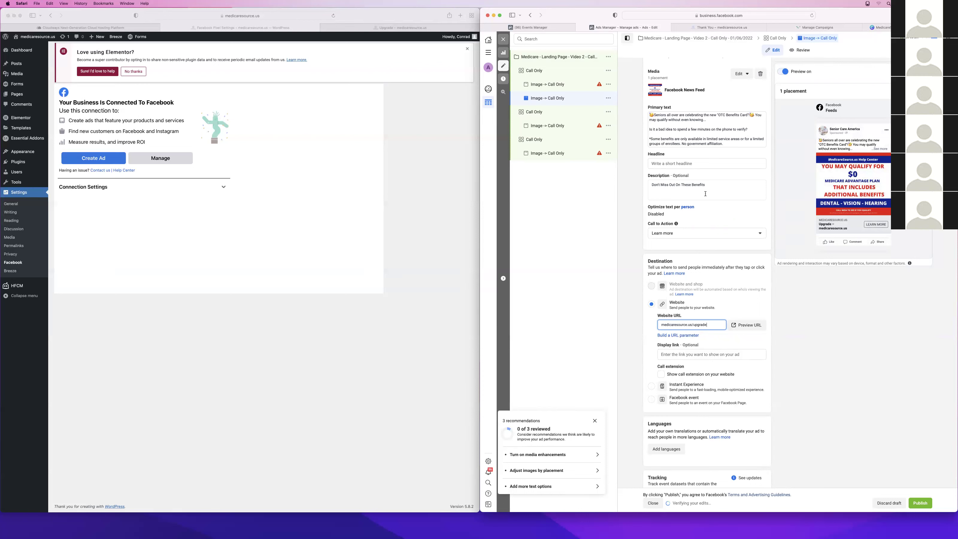
pyautogui.tripleClick(717, 326)
pyautogui.press('super+c')
# Give the first, third and fourth Call Only ads a Website destination with the same URL
pyautogui.click(566, 84)
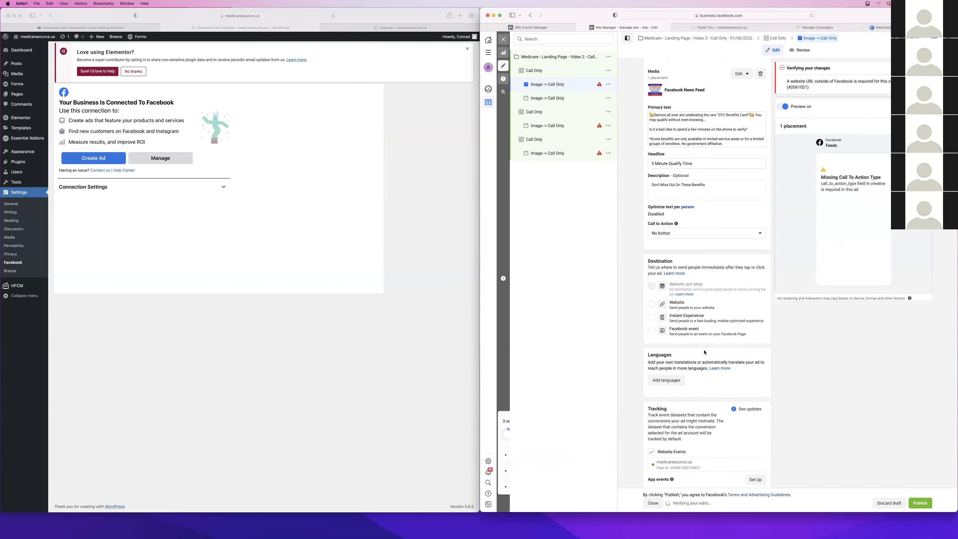
pyautogui.click(652, 304)
pyautogui.click(697, 325)
pyautogui.press('super+v')
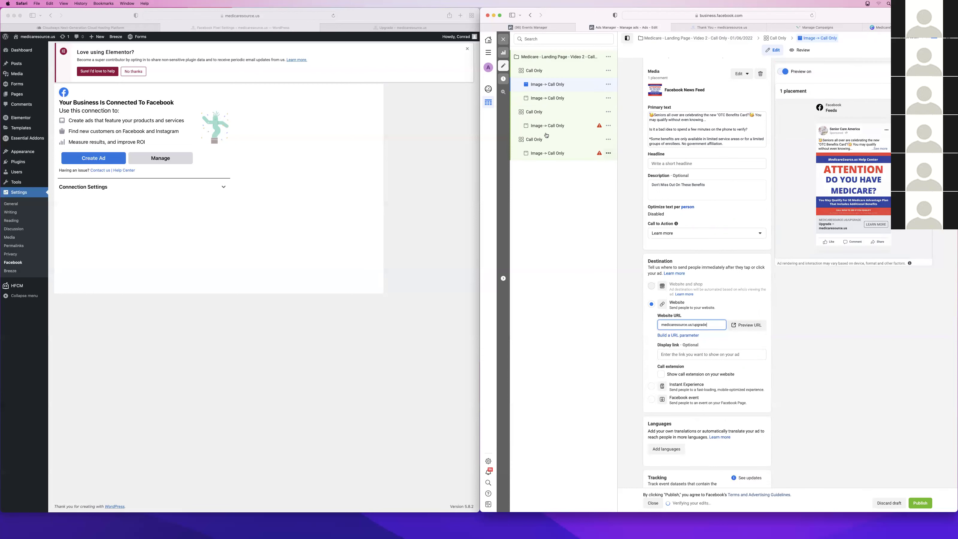
pyautogui.click(551, 126)
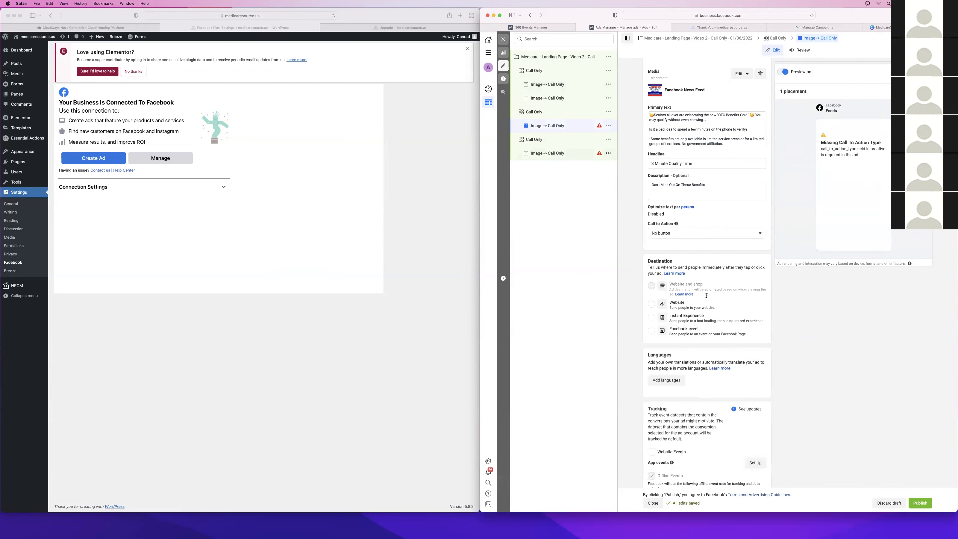
pyautogui.click(652, 304)
pyautogui.click(684, 324)
pyautogui.press('super+v')
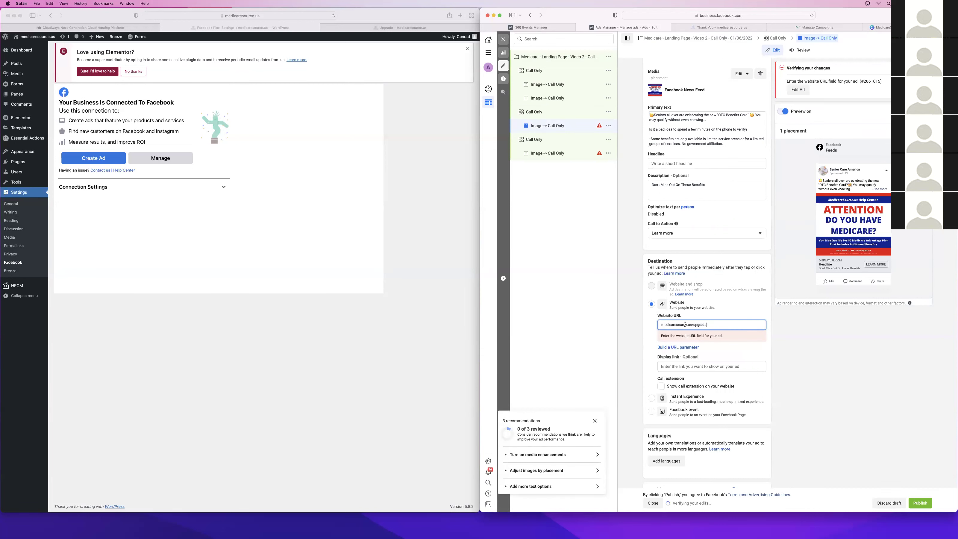
pyautogui.click(540, 153)
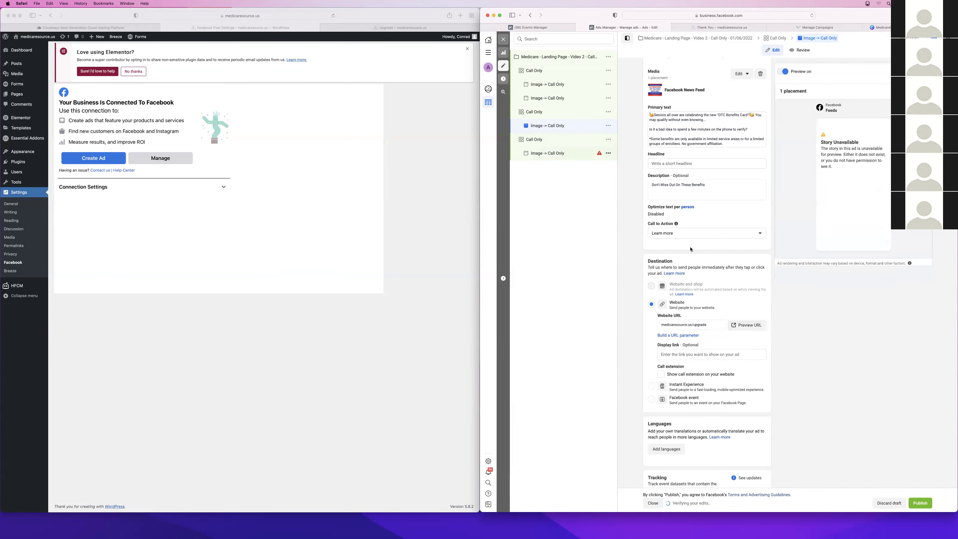
pyautogui.click(651, 304)
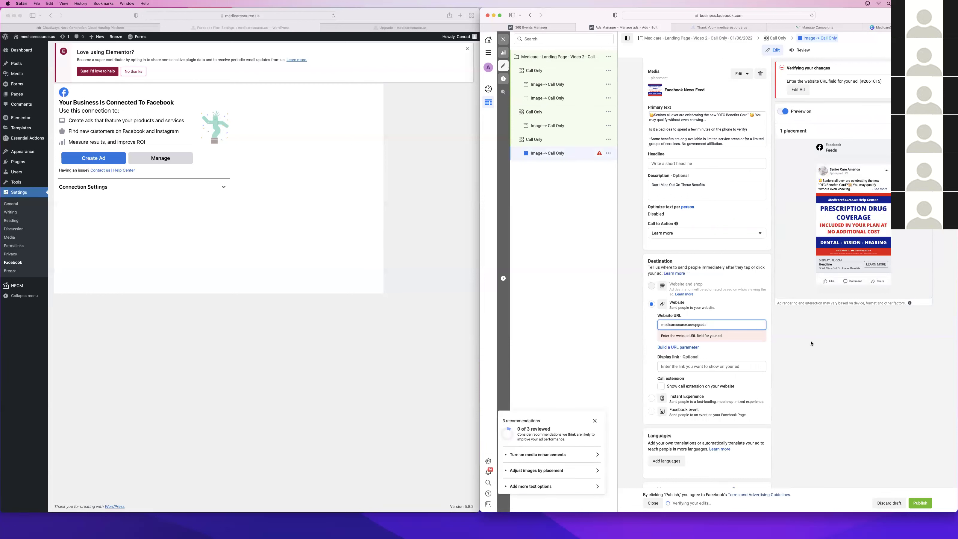
pyautogui.scroll(-5, 704, 311)
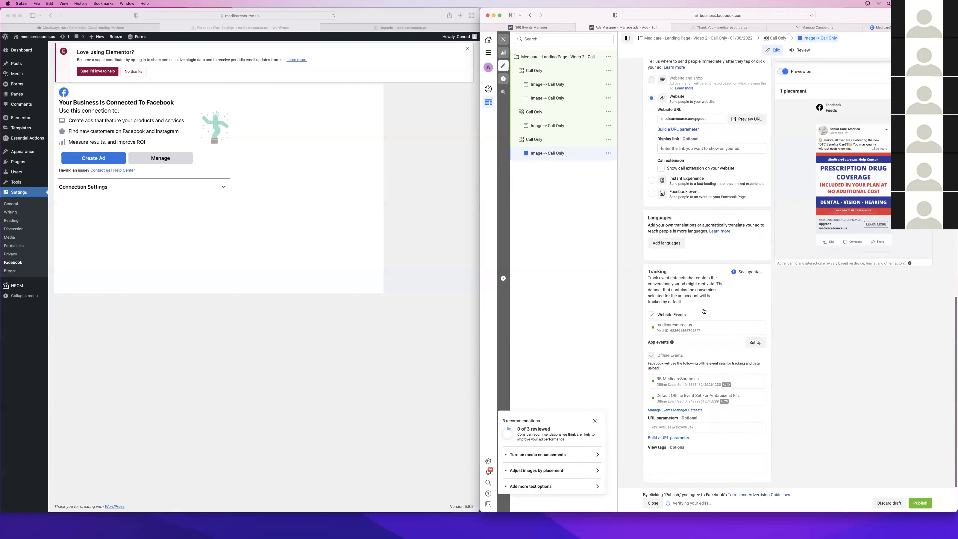
pyautogui.scroll(2, 693, 197)
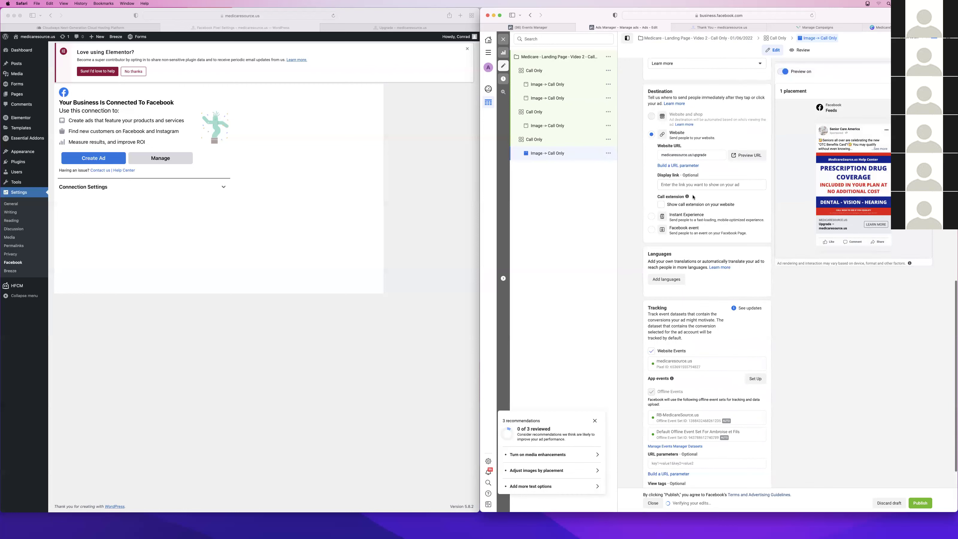
pyautogui.scroll(6, 694, 197)
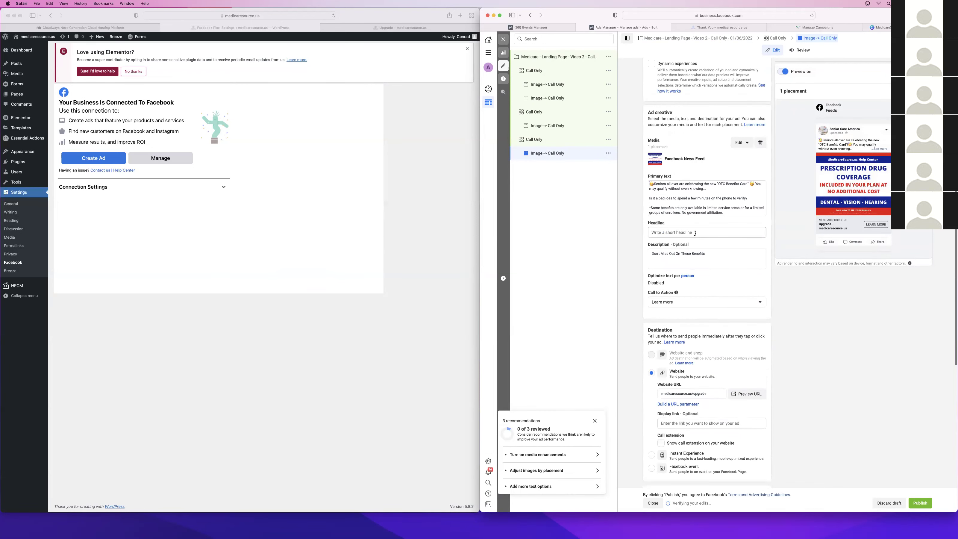
# Enter the headline 'Less Than 1 Minute Wait Time' on one Call Only ad and copy it
pyautogui.click(547, 127)
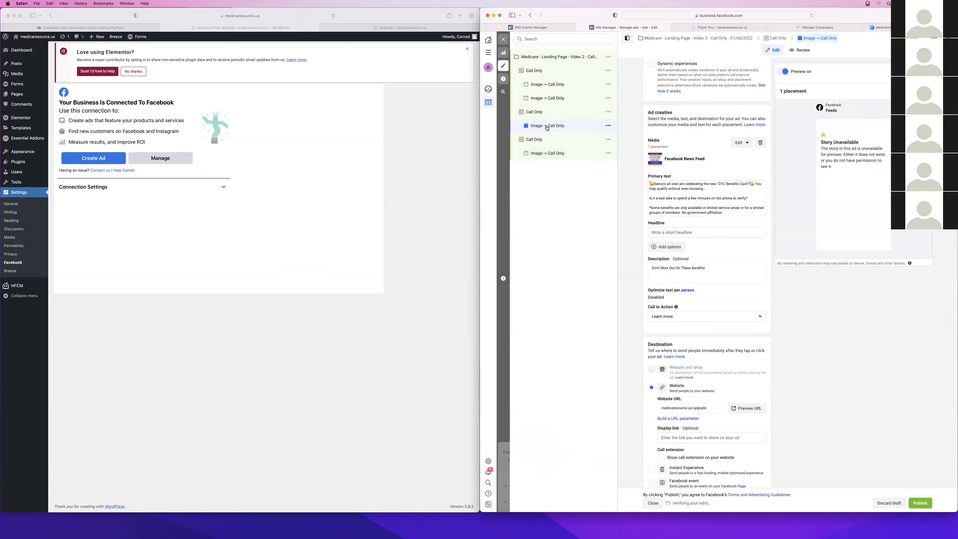
pyautogui.click(695, 232)
pyautogui.write('Less Than 1 Minute ')
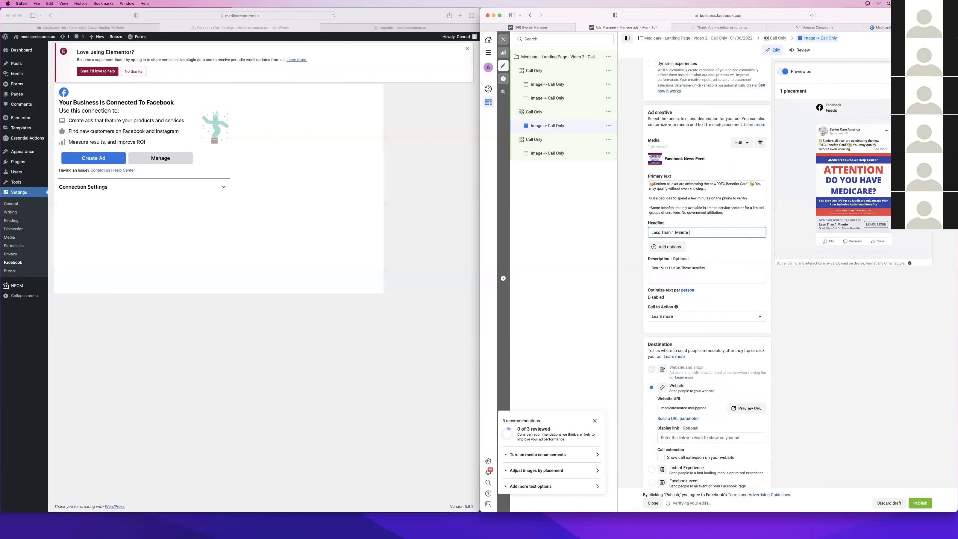
pyautogui.write('Wait Time')
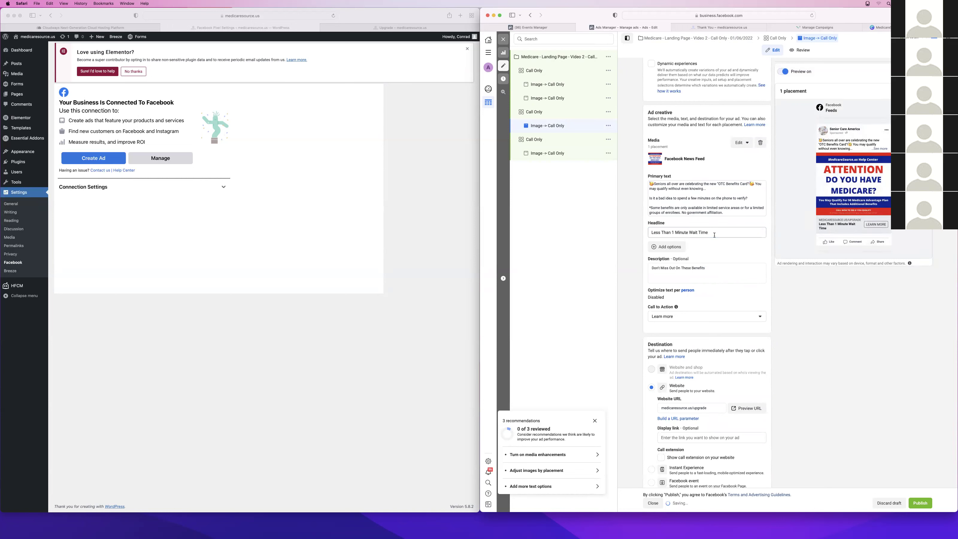
pyautogui.tripleClick(714, 235)
pyautogui.press('super+c')
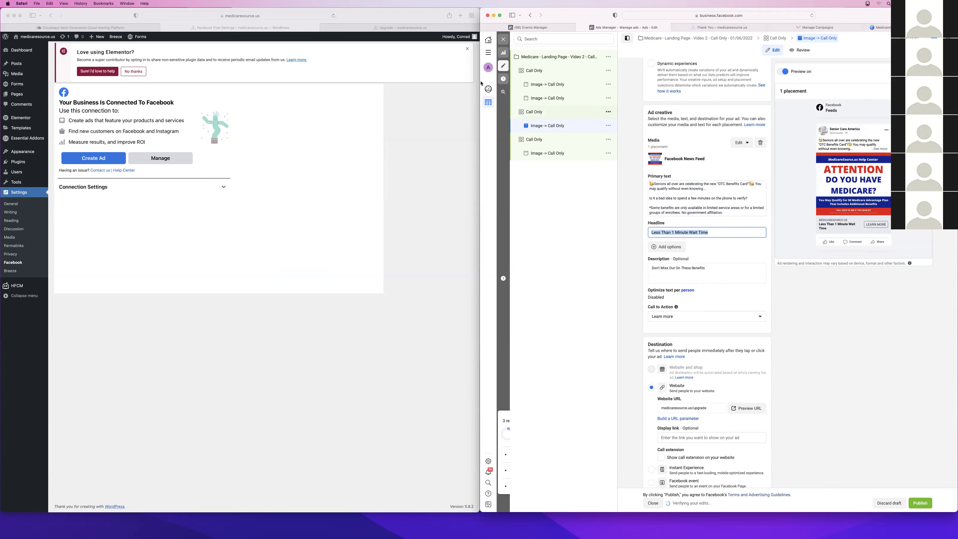
# Paste the same headline into the other three Call Only ads and check their previews
pyautogui.click(547, 98)
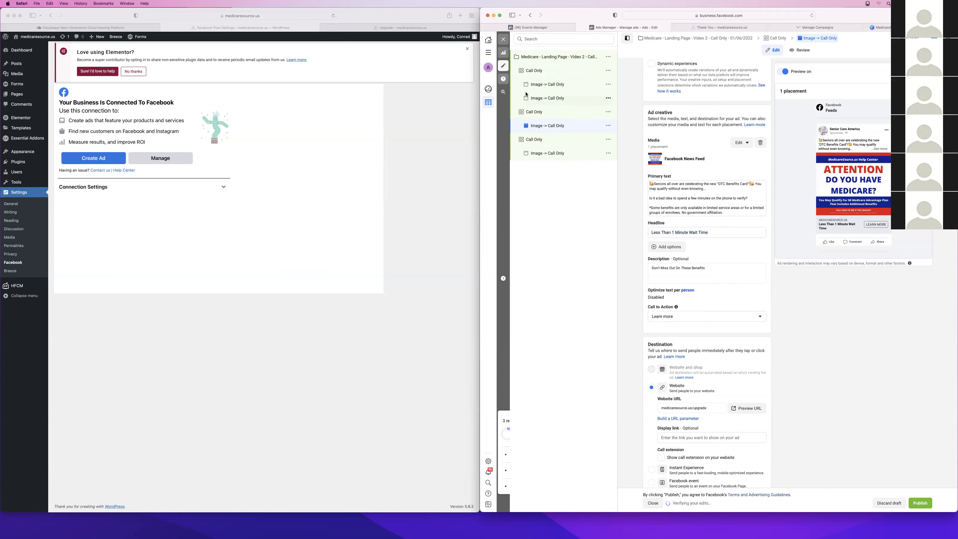
pyautogui.click(675, 231)
pyautogui.press('super+v')
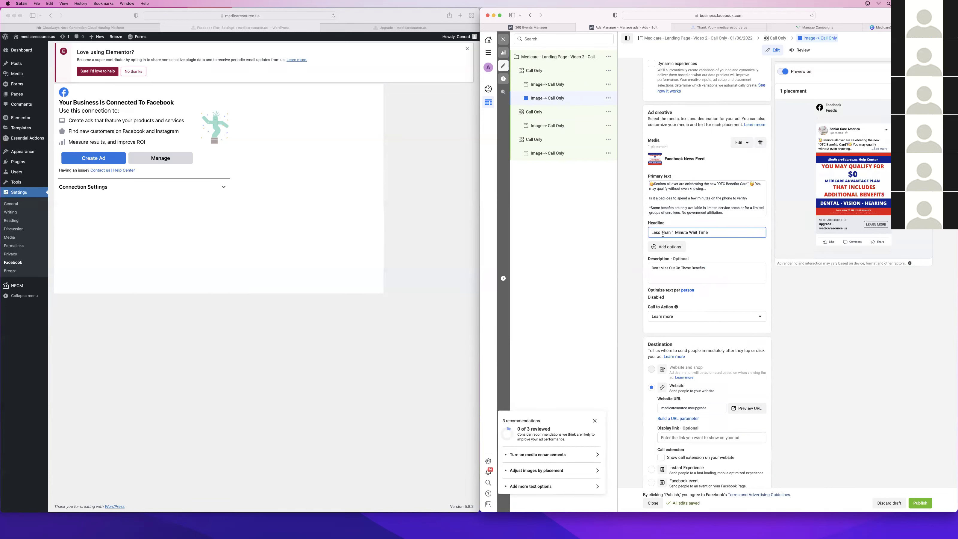
pyautogui.click(547, 84)
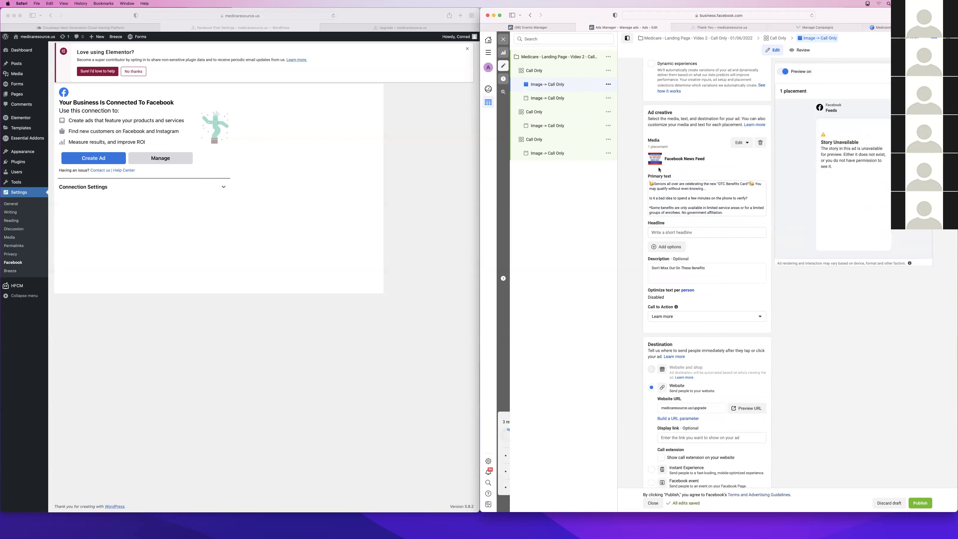
pyautogui.click(672, 231)
pyautogui.press('super+v')
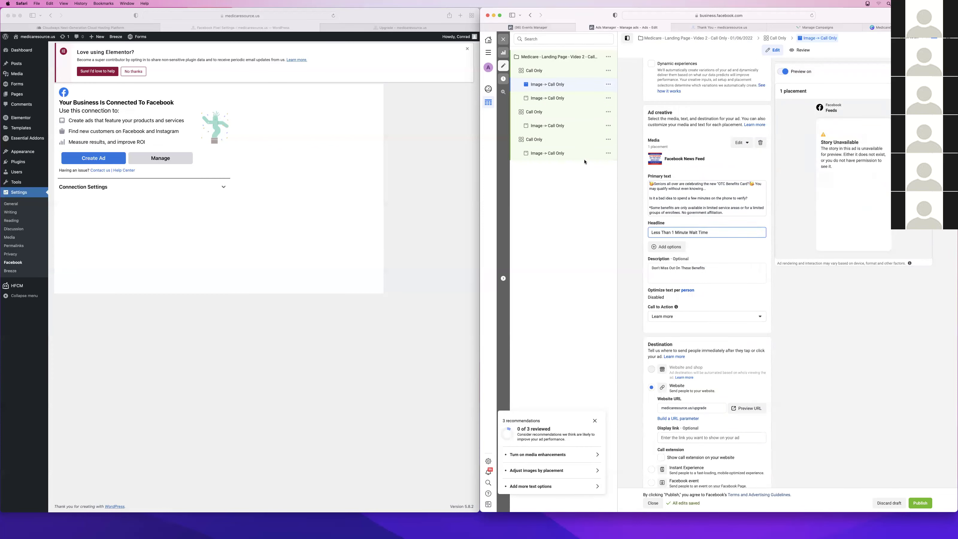
pyautogui.click(564, 153)
pyautogui.click(690, 231)
pyautogui.press('super+v')
pyautogui.click(536, 123)
pyautogui.click(535, 99)
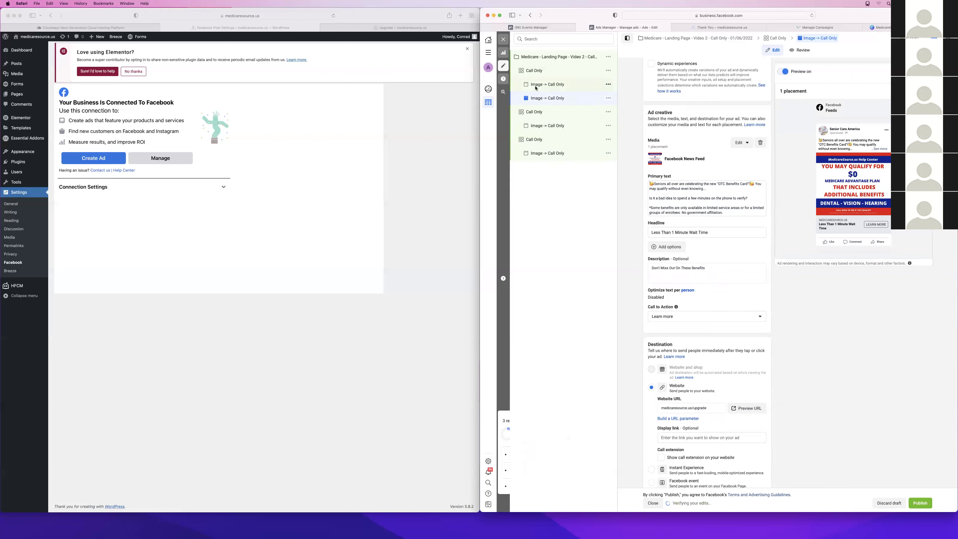
pyautogui.click(533, 76)
# Review audience and placements of all three Call Only ad sets, then close the editor
pyautogui.scroll(-7, 700, 294)
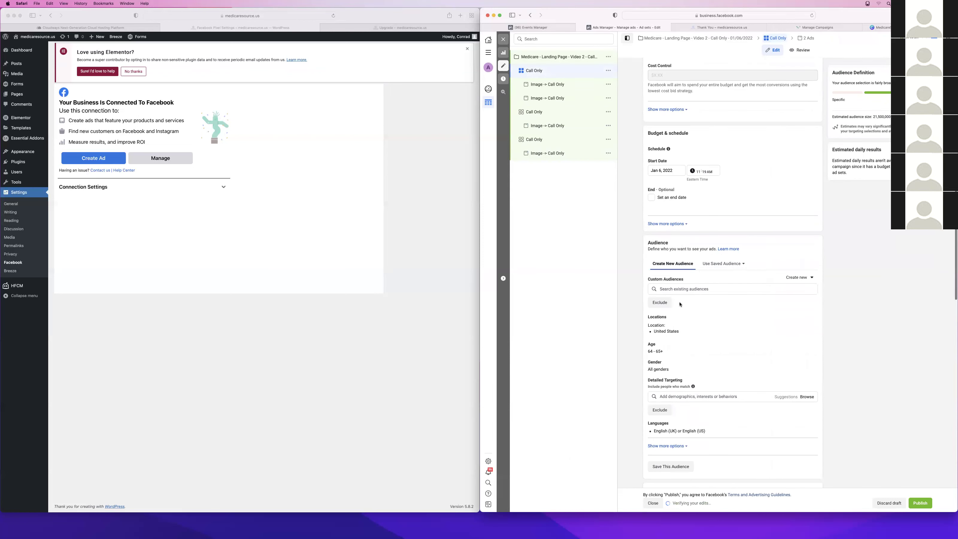
pyautogui.click(543, 116)
pyautogui.scroll(-2, 701, 271)
pyautogui.click(548, 139)
pyautogui.scroll(-7, 845, 410)
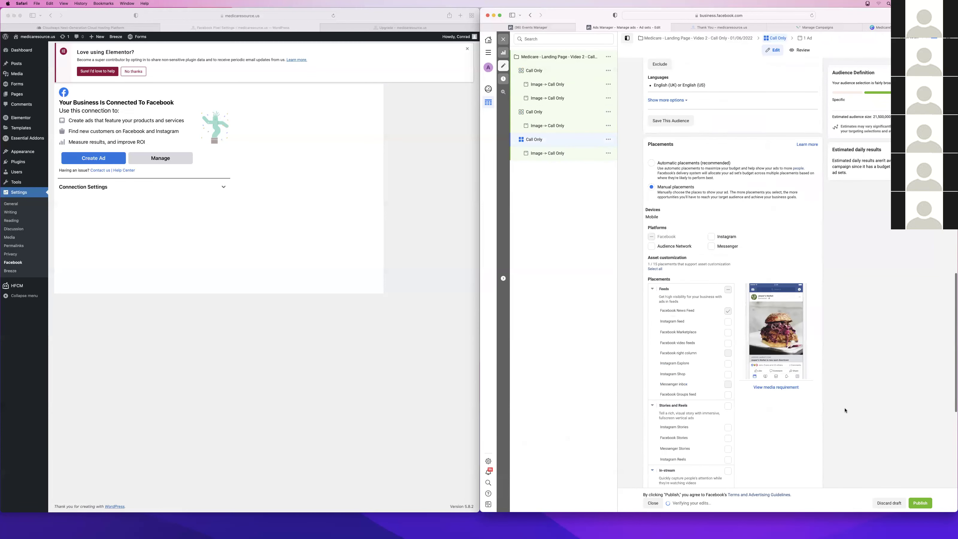
pyautogui.scroll(-6, 845, 410)
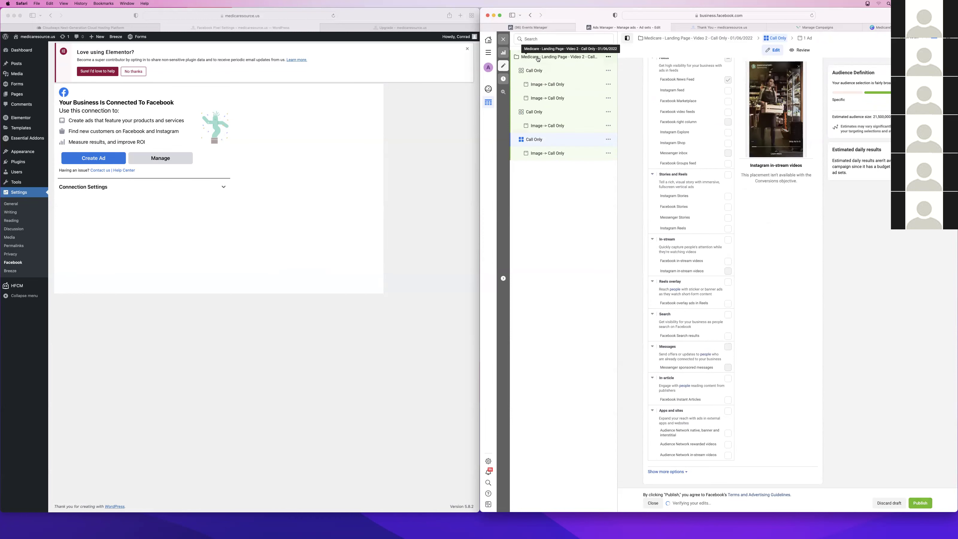
pyautogui.click(653, 503)
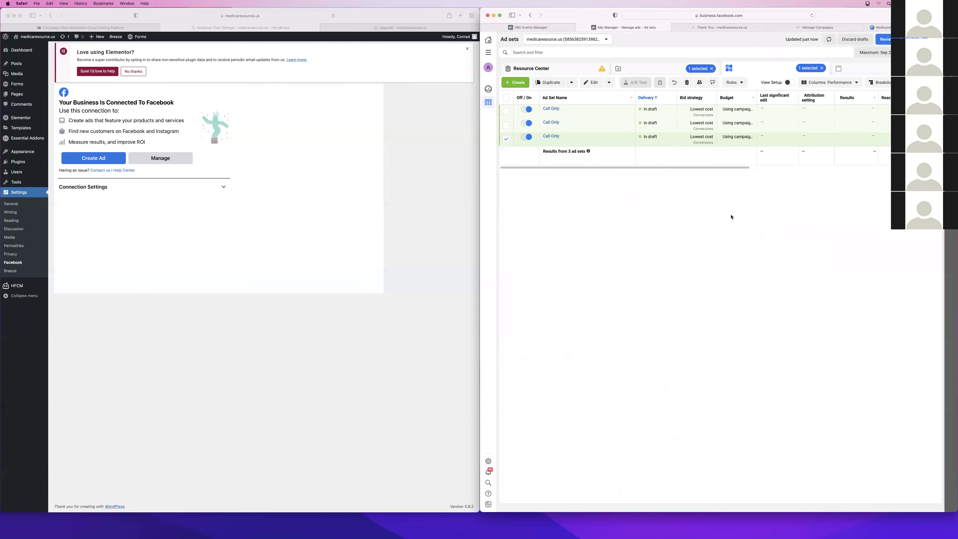
# Clear the ad set selection and campaign filter, then review the campaign's draft items for publishing
pyautogui.click(507, 139)
pyautogui.click(712, 68)
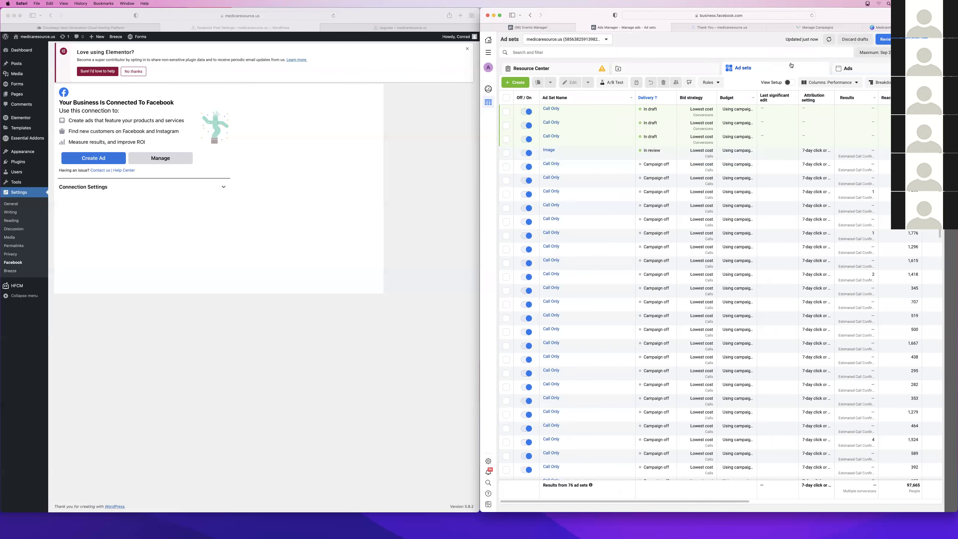
pyautogui.click(684, 73)
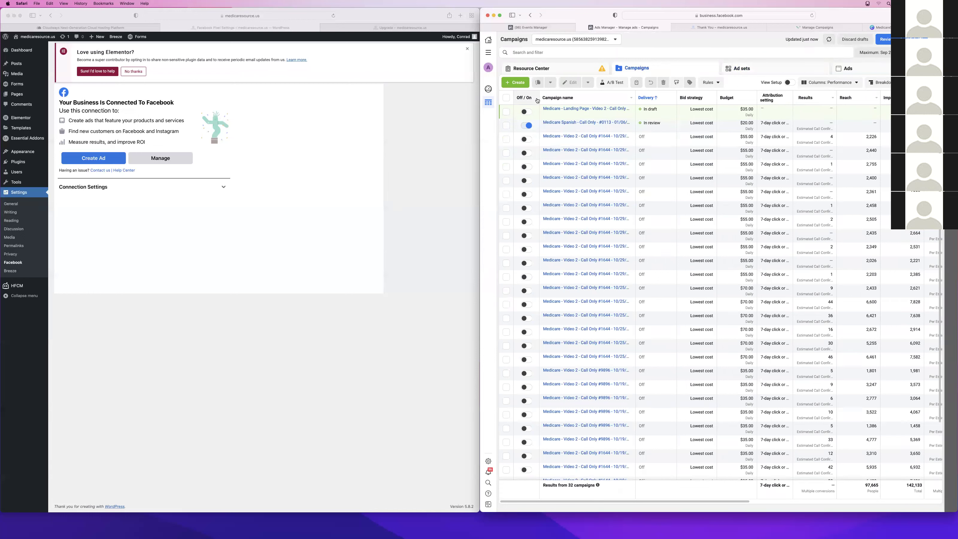
pyautogui.click(888, 40)
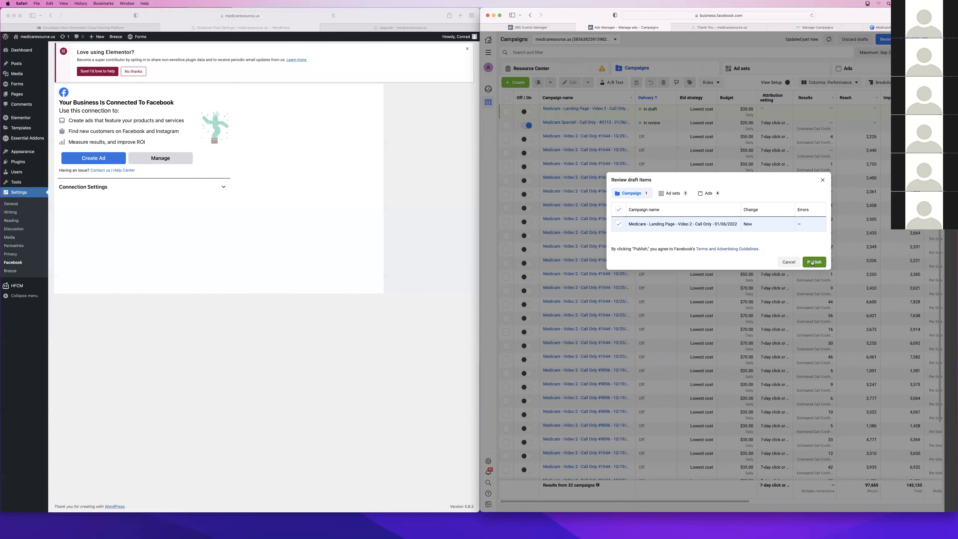
# Publish the Medicare - Landing Page - Video 2 draft and view the Ads list
pyautogui.click(813, 262)
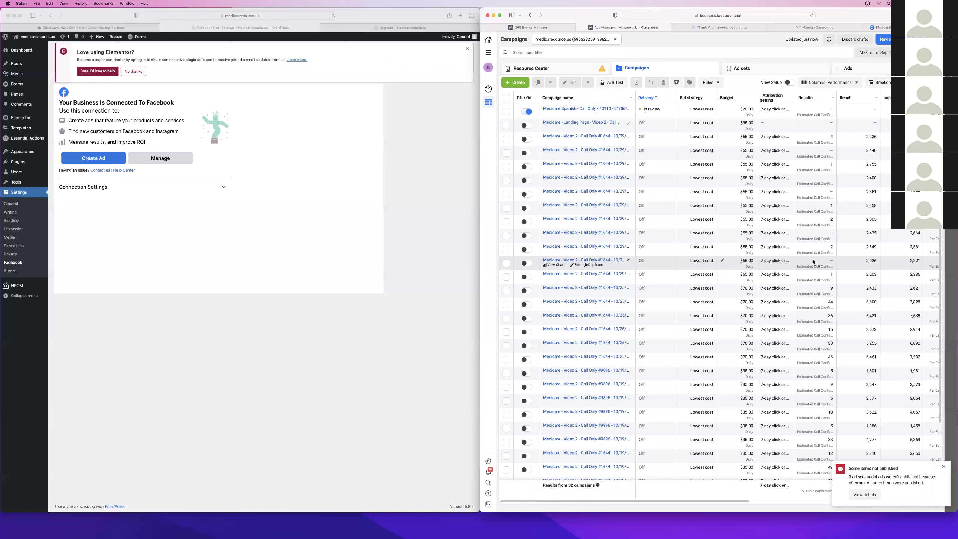
pyautogui.click(859, 67)
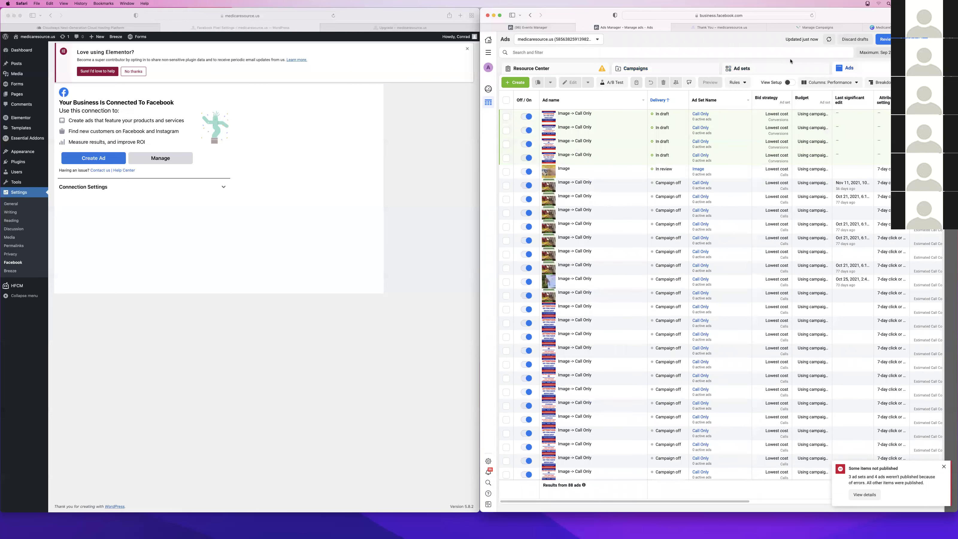
# Check the Ad sets and Campaigns lists, dismiss the 'Some items not published' notice, return to Ads
pyautogui.click(781, 72)
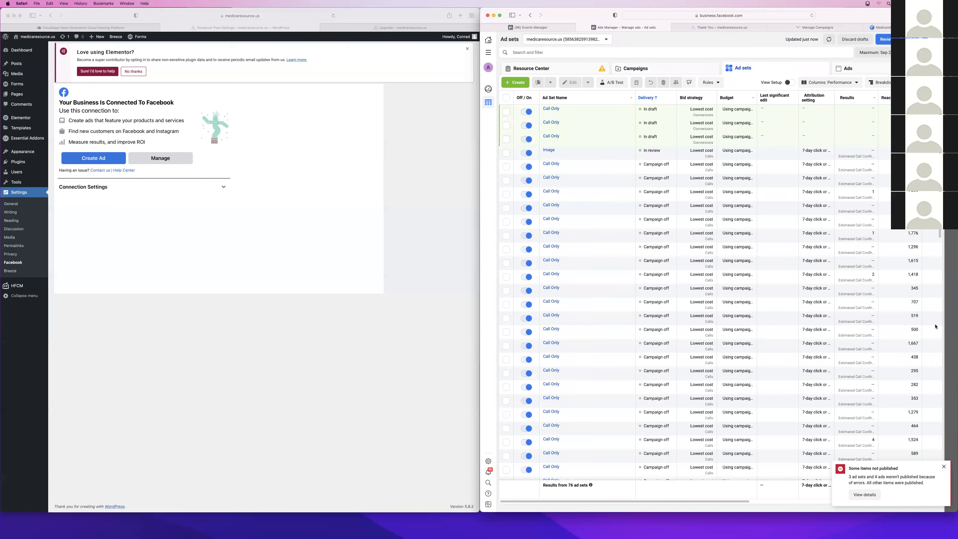
pyautogui.click(944, 466)
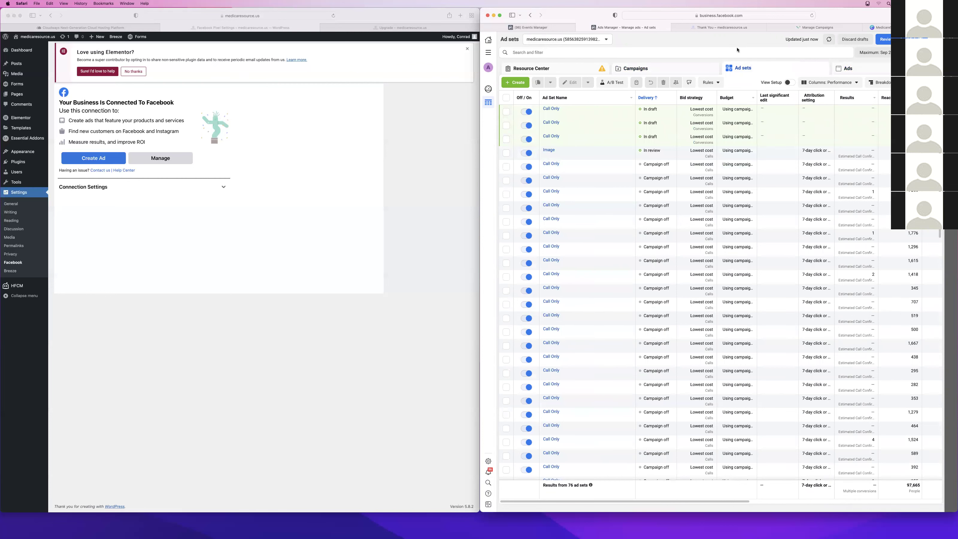
pyautogui.click(633, 68)
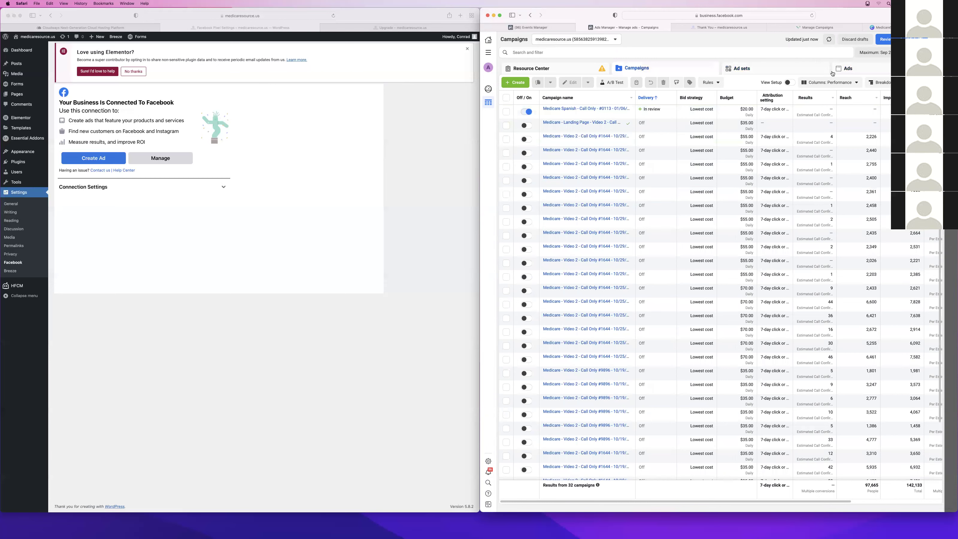
pyautogui.click(848, 70)
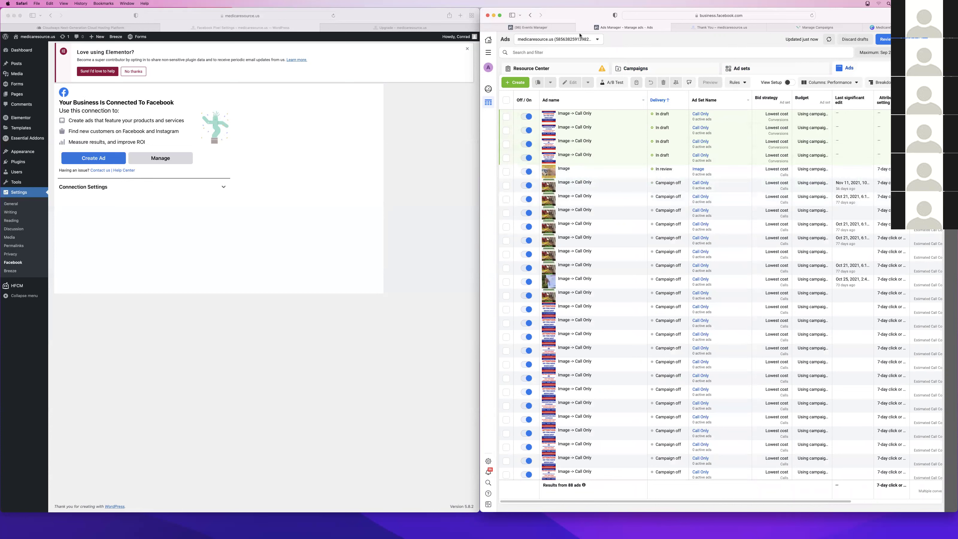
pyautogui.click(576, 40)
# Switch to the AEF ad account, change its reporting date range, and view its campaigns
pyautogui.click(537, 114)
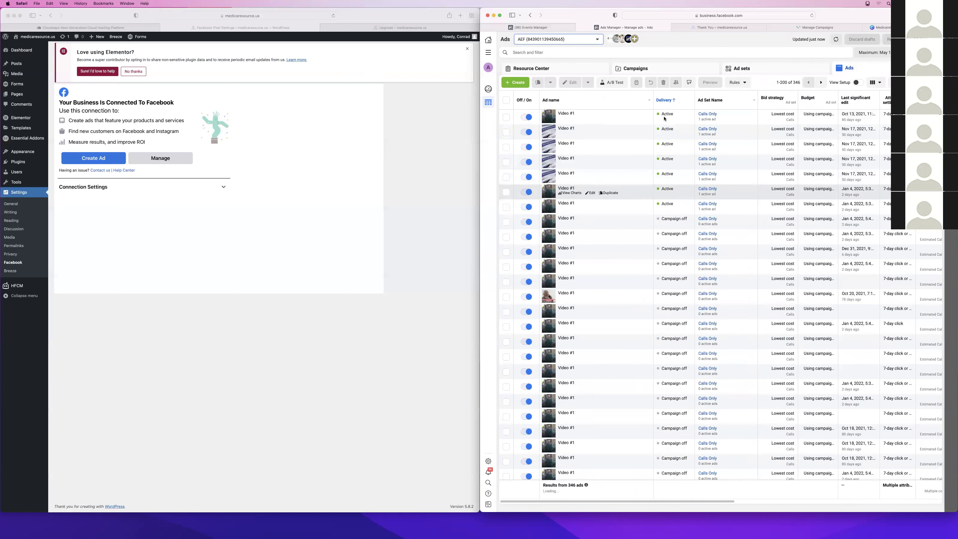
pyautogui.hscroll(3, 826, 159)
pyautogui.hscroll(4, 826, 160)
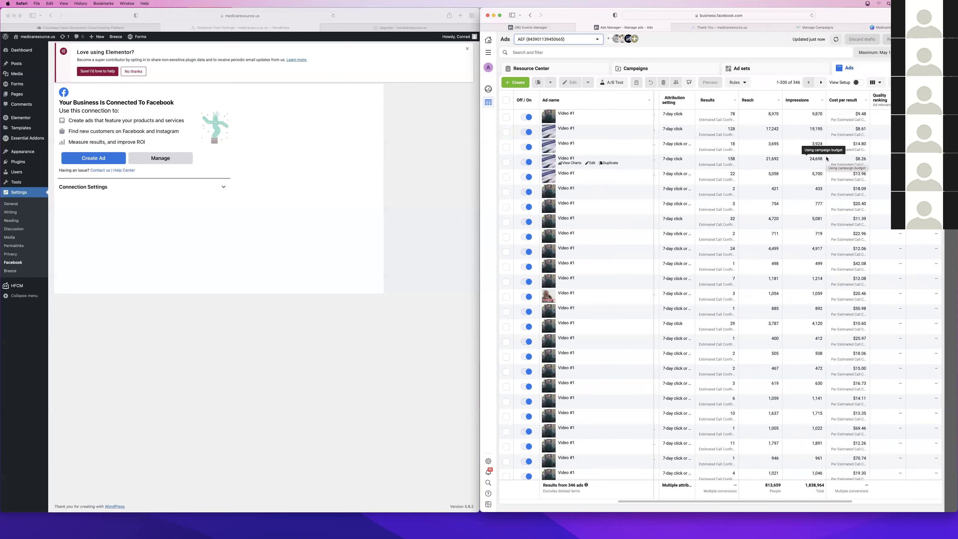
pyautogui.click(873, 52)
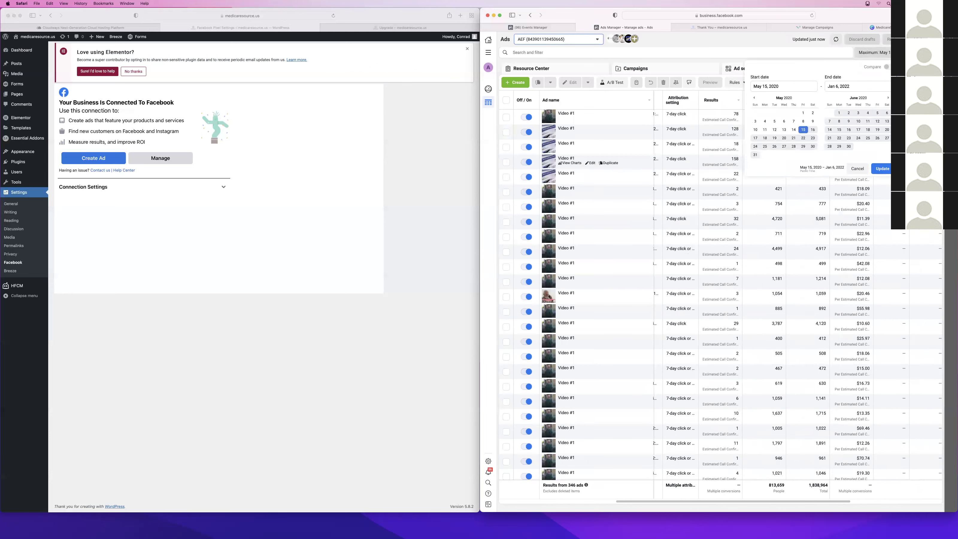
pyautogui.click(882, 169)
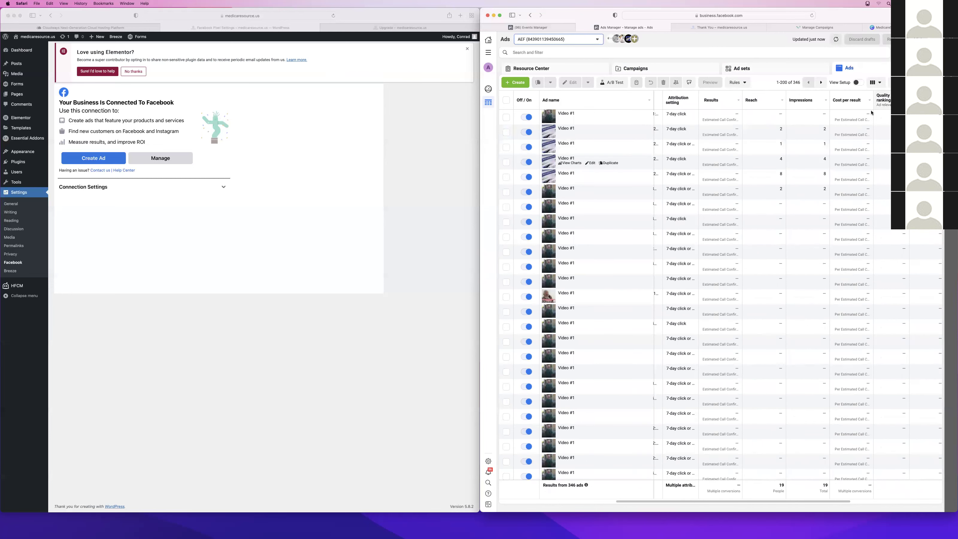
pyautogui.hscroll(-5, 778, 144)
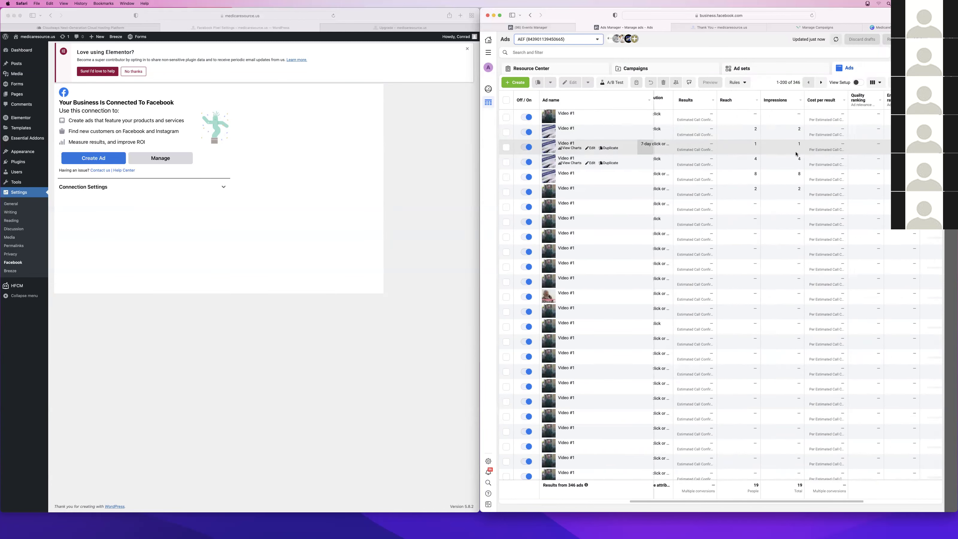
pyautogui.click(629, 72)
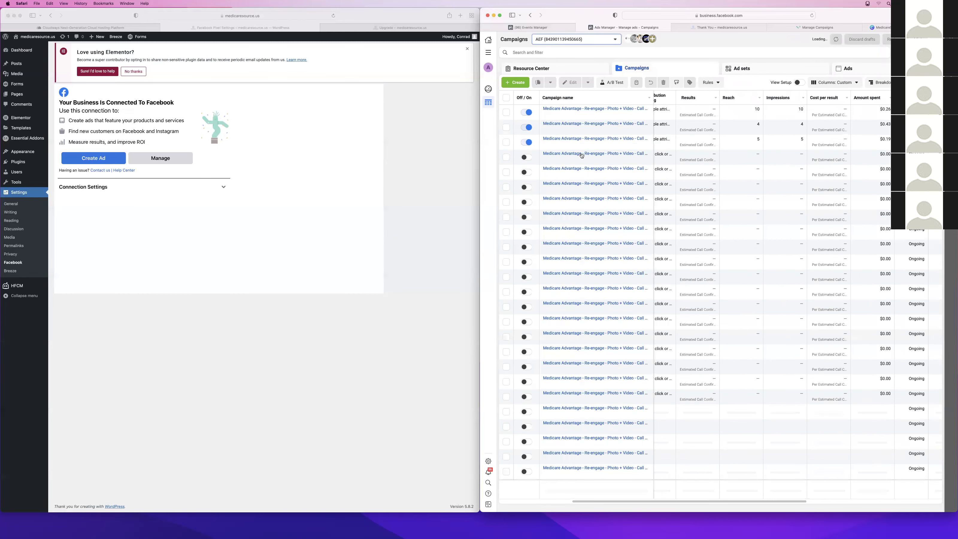
pyautogui.hscroll(-5, 716, 116)
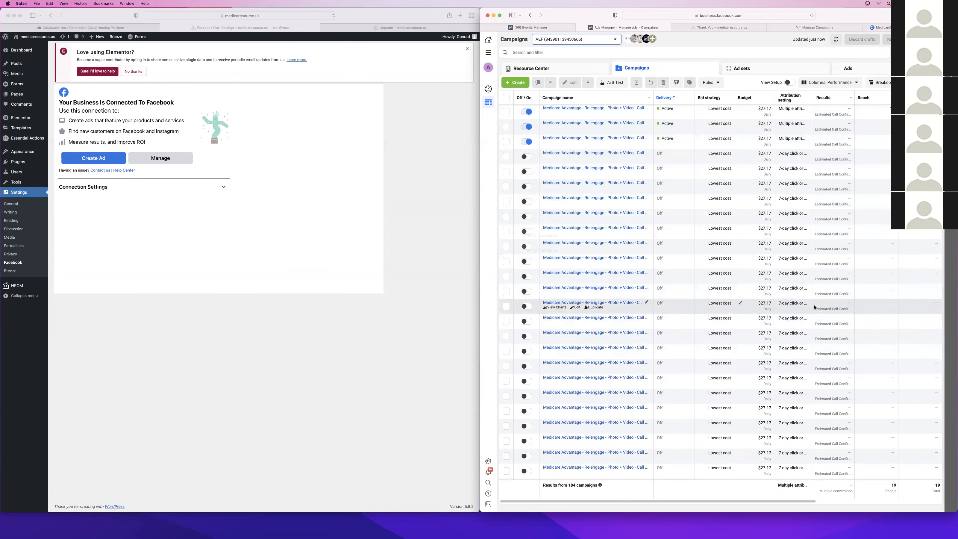
# Scroll the AEF campaigns, then scroll the ad account list down to medicaresource.us
pyautogui.scroll(-5, 814, 307)
pyautogui.scroll(-5, 813, 306)
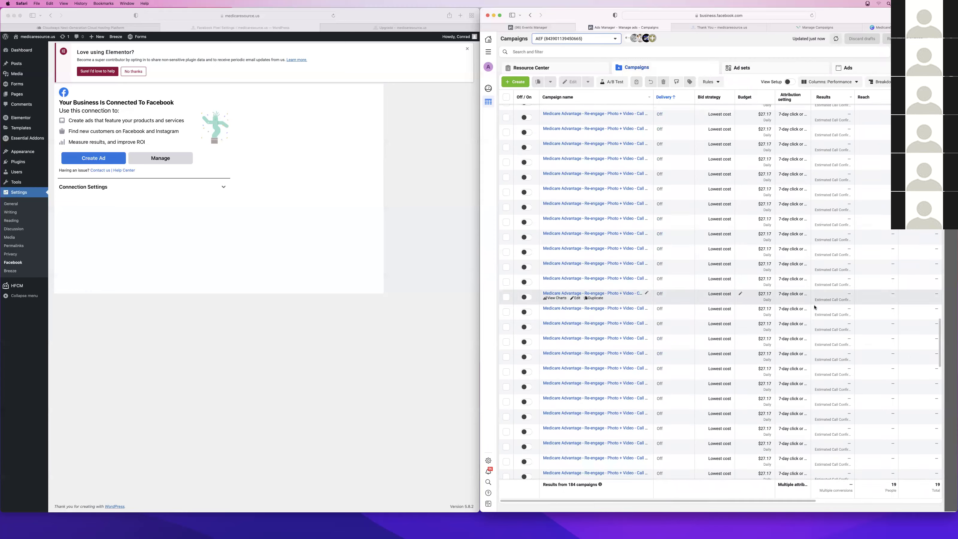
pyautogui.scroll(-5, 814, 306)
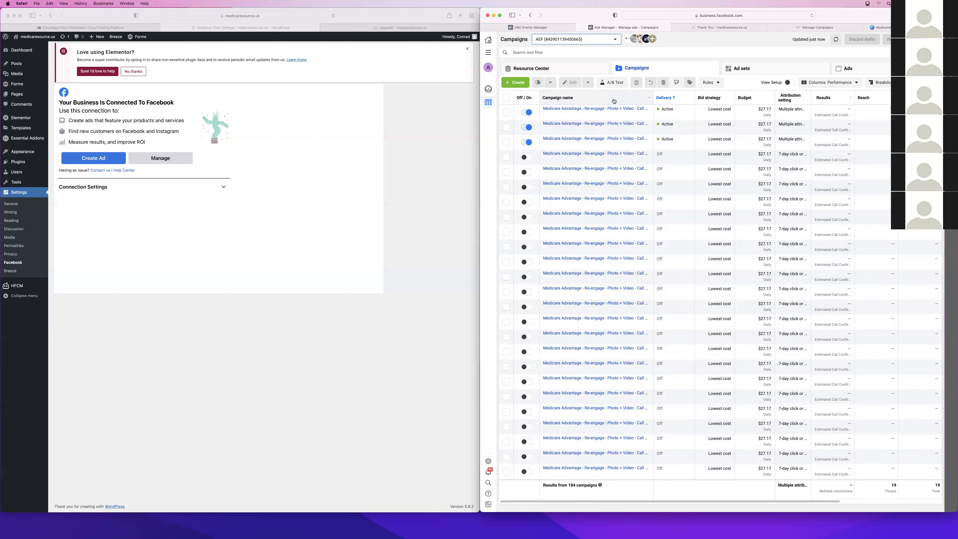
pyautogui.click(572, 43)
pyautogui.scroll(-3, 583, 135)
pyautogui.scroll(-2, 582, 135)
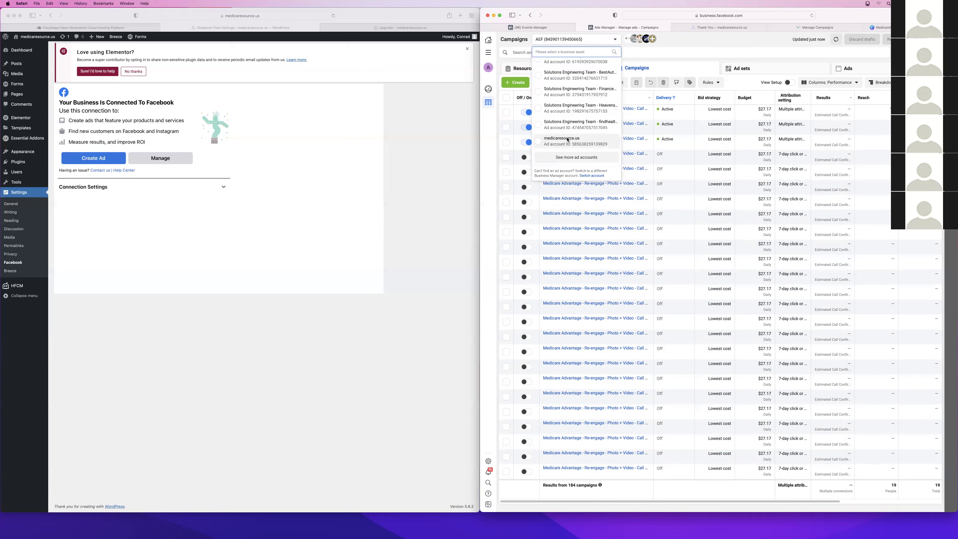
# Switch to the medicaresource.us account, enable Medicare Landing Page Video 2, and edit its first Call Only ad
pyautogui.click(568, 139)
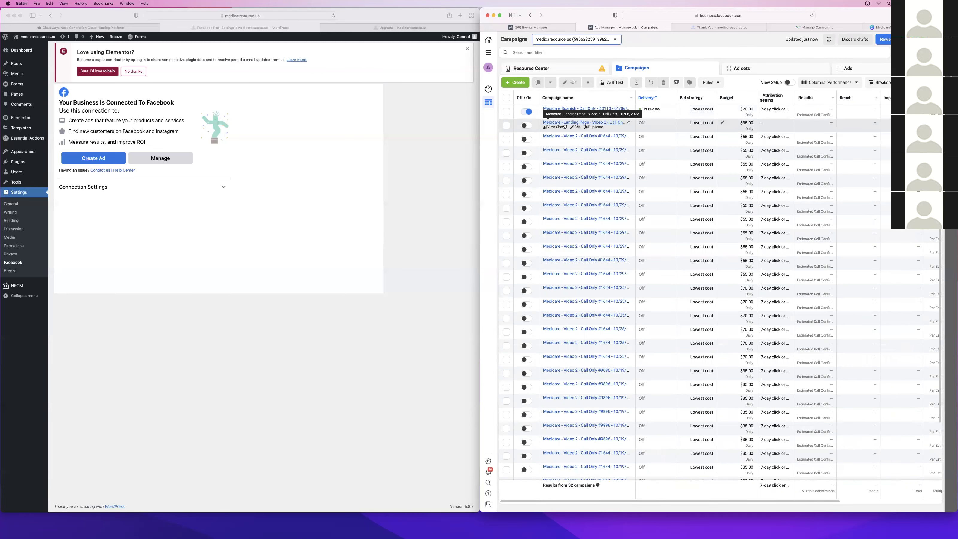
pyautogui.click(527, 125)
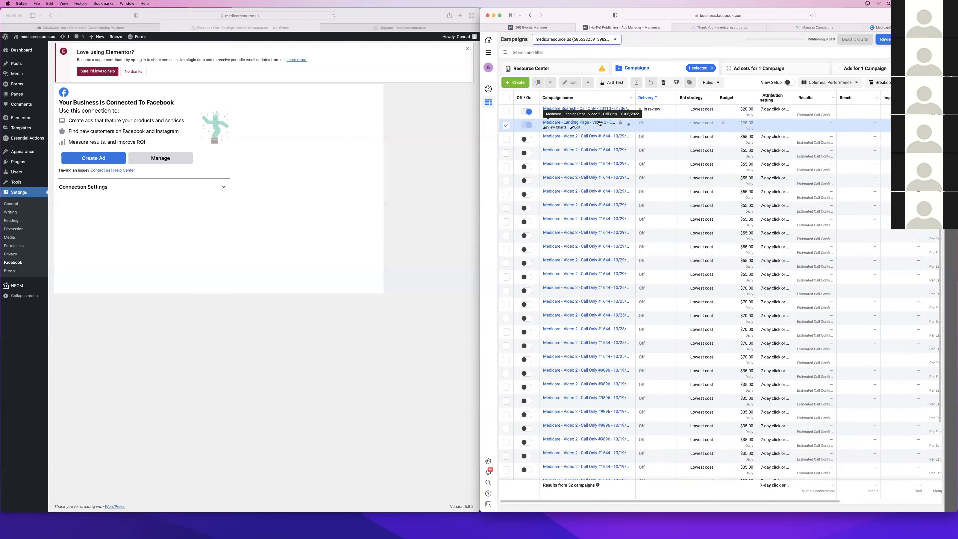
pyautogui.click(574, 128)
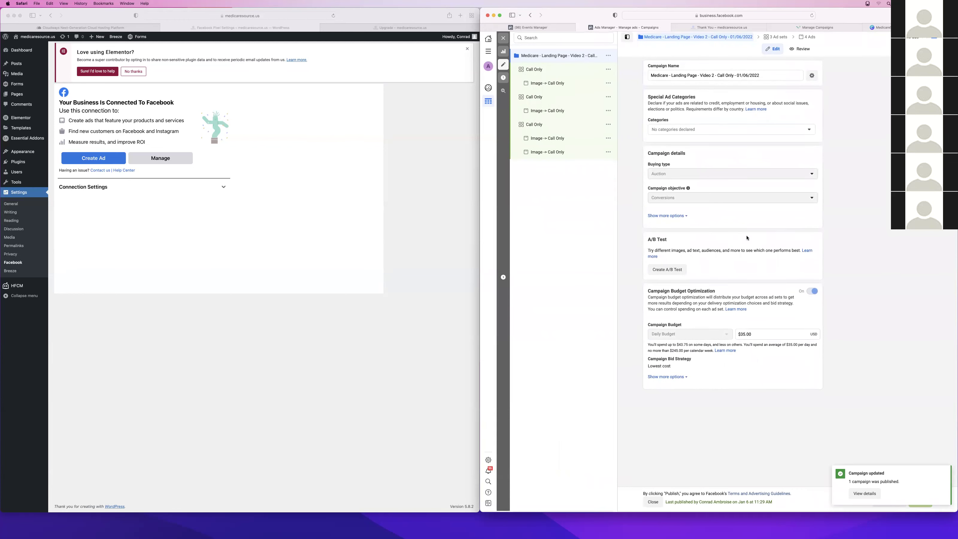
pyautogui.click(543, 84)
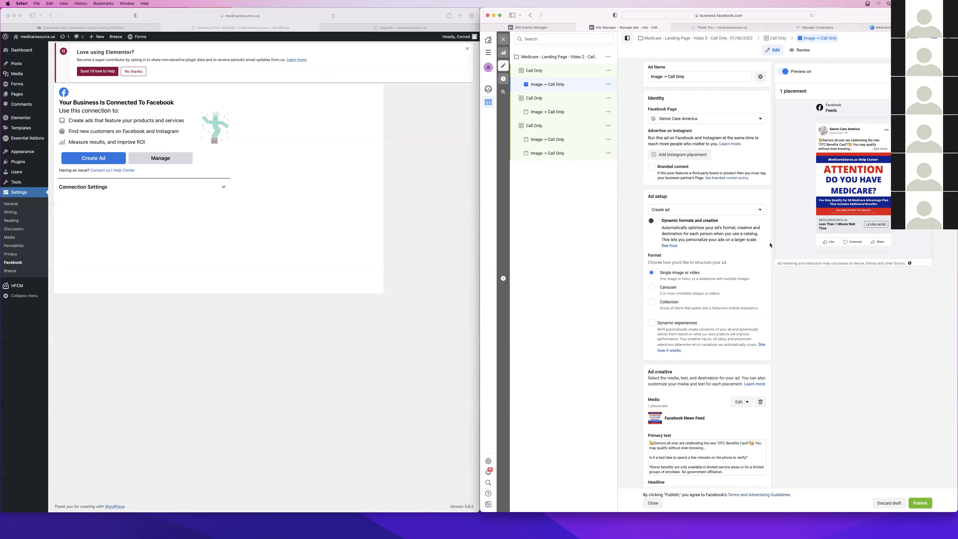
# Review the ad's medicaresource.us/upgrade destination and tracking settings, then go to the Ringba campaigns page
pyautogui.scroll(-15, 744, 329)
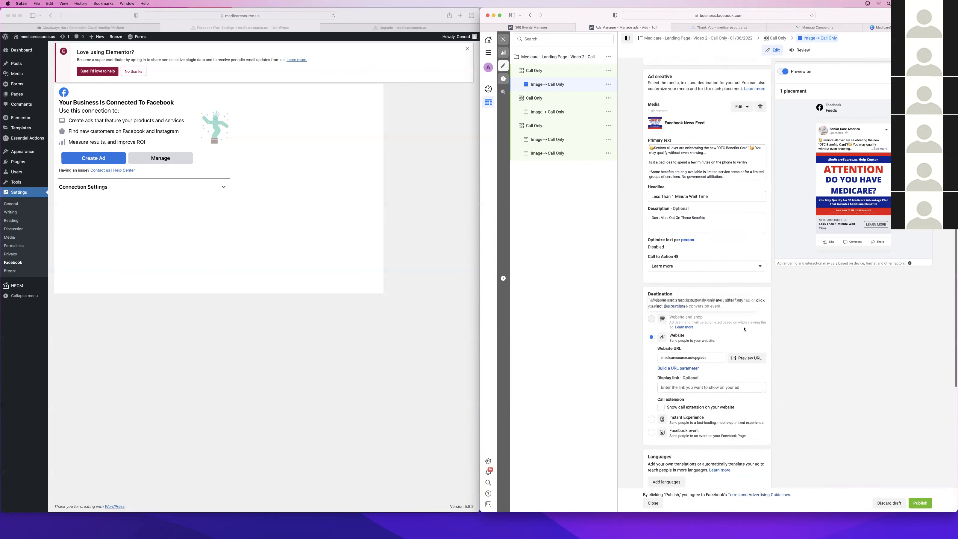
pyautogui.scroll(-4, 743, 329)
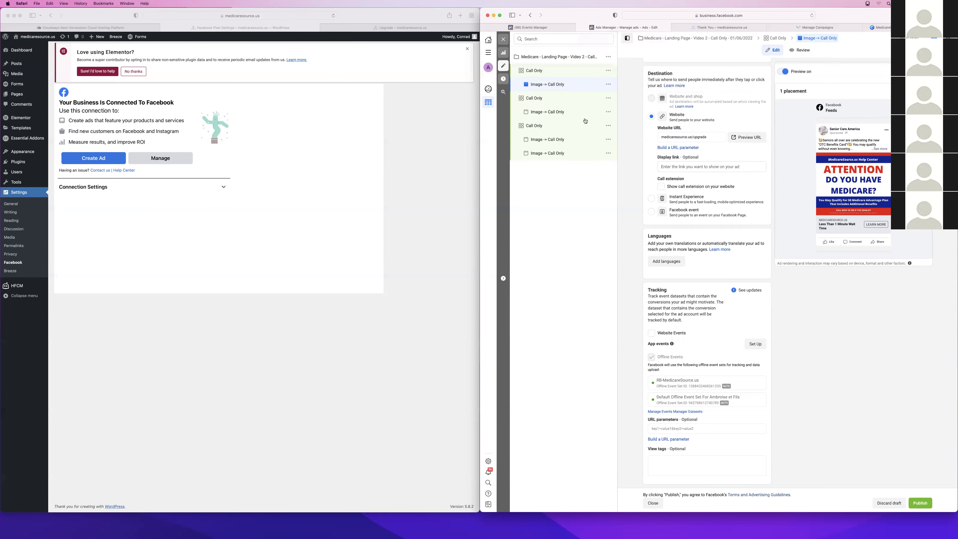
pyautogui.scroll(10, 710, 352)
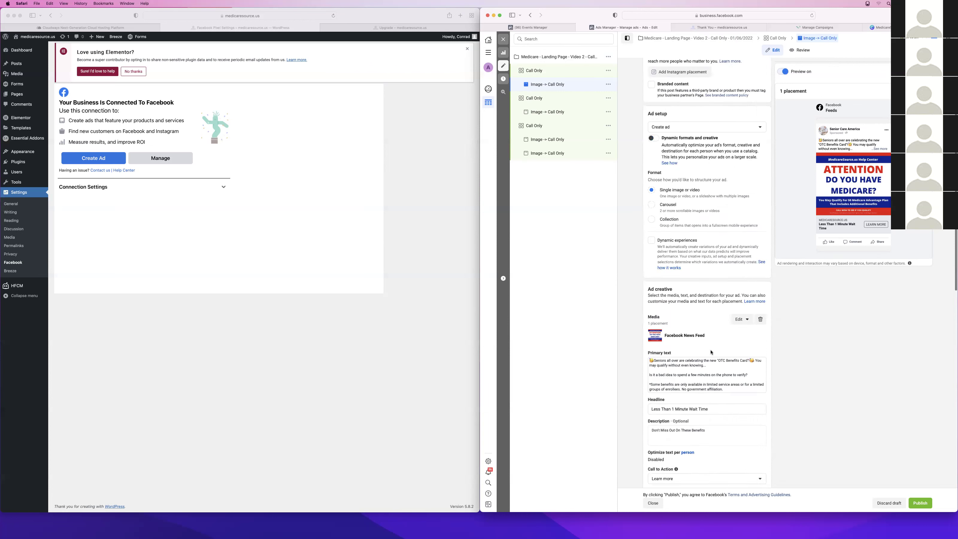
pyautogui.scroll(-5, 711, 352)
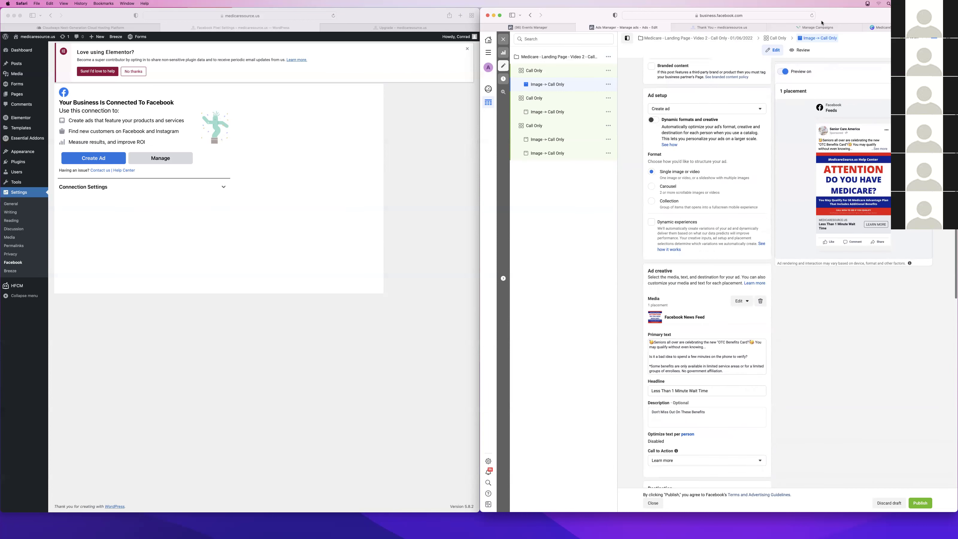
pyautogui.click(818, 27)
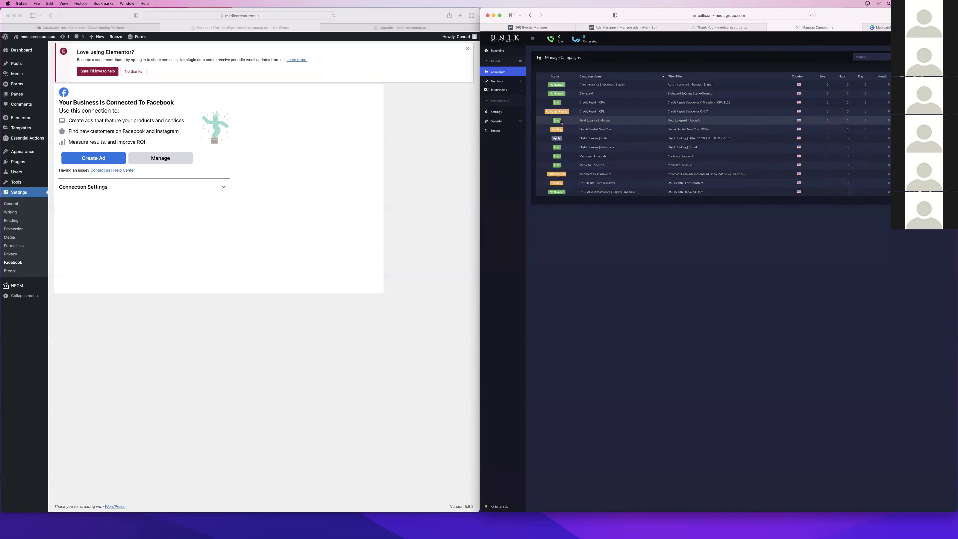
# Open Ringba's call reporting and add a filter on the Campaign field
pyautogui.click(591, 156)
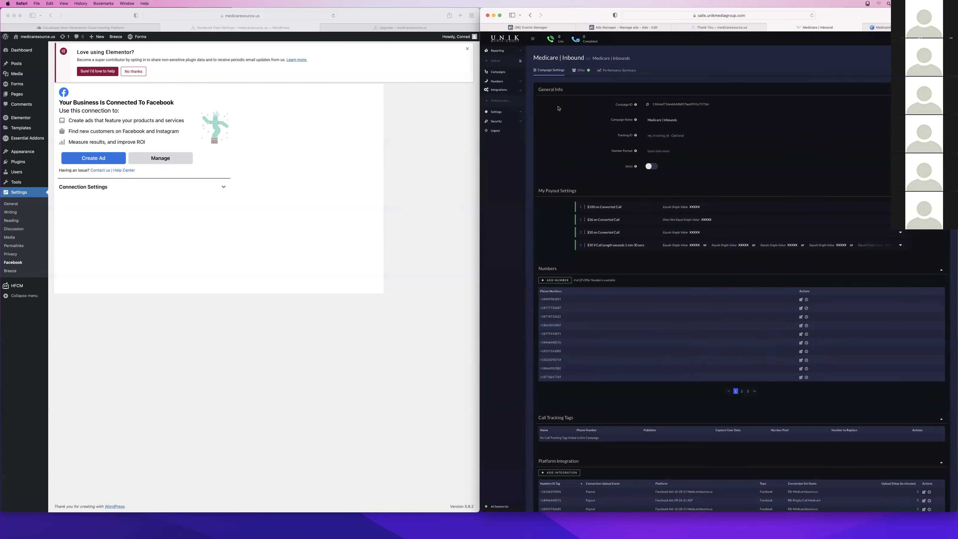
pyautogui.click(495, 62)
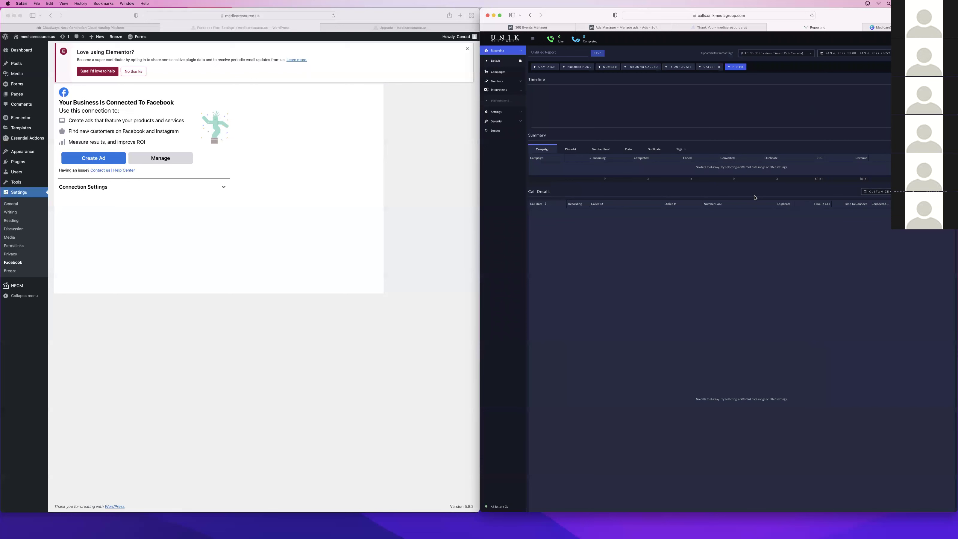
pyautogui.click(733, 67)
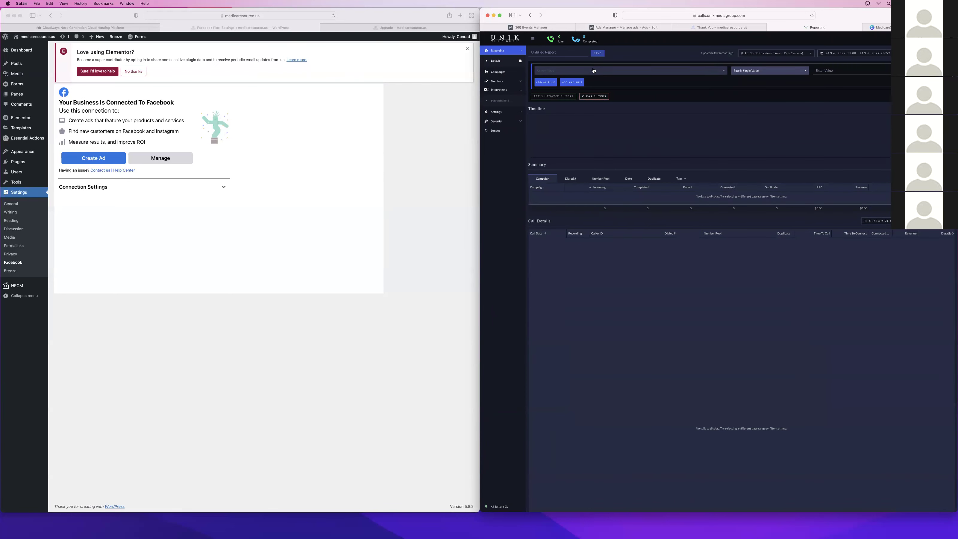
pyautogui.click(593, 68)
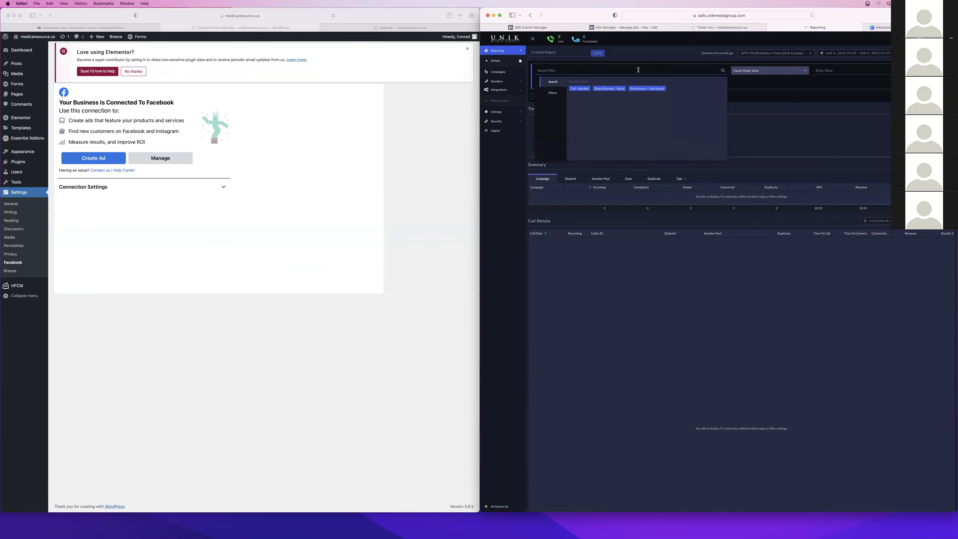
pyautogui.write('ca')
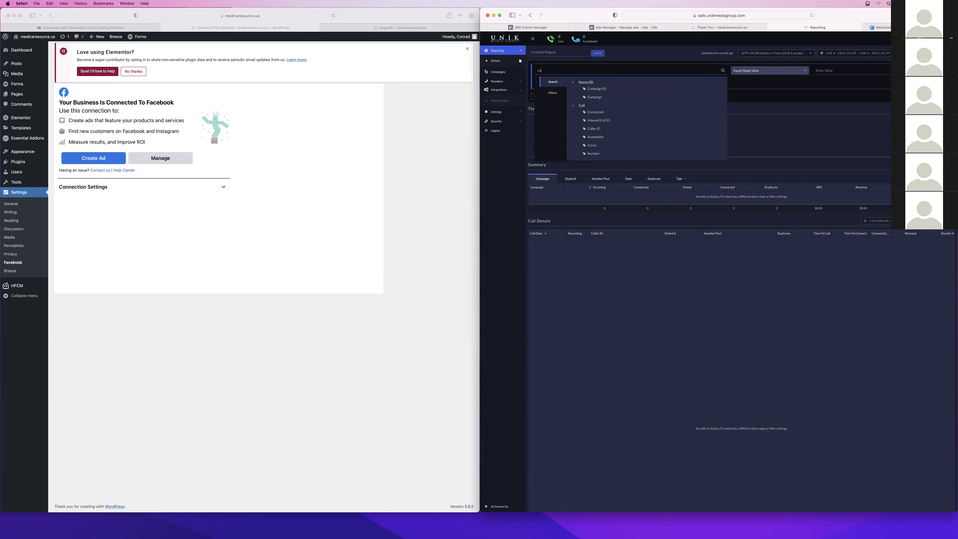
pyautogui.click(595, 97)
# Set the campaign filter to Contains 'Medicare' and apply it
pyautogui.click(838, 71)
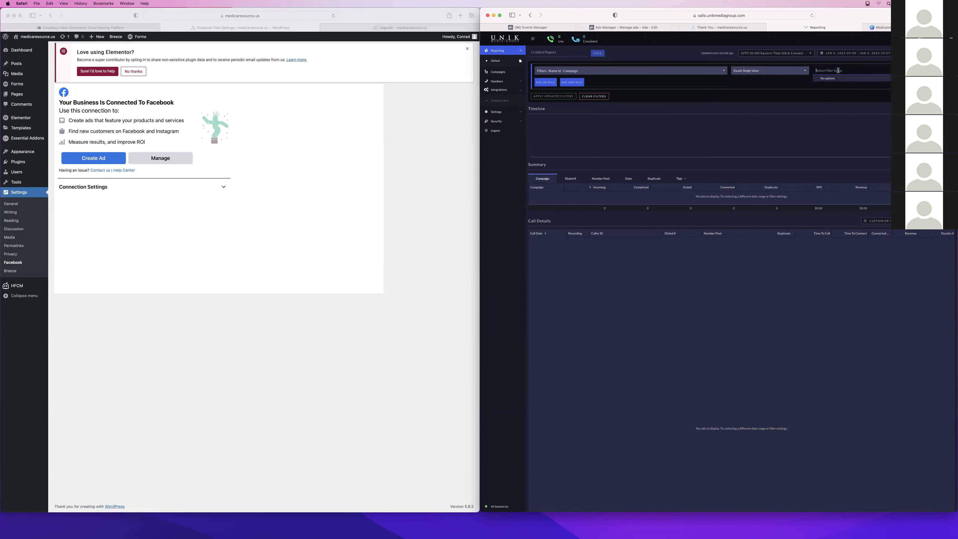
pyautogui.click(771, 69)
pyautogui.click(760, 78)
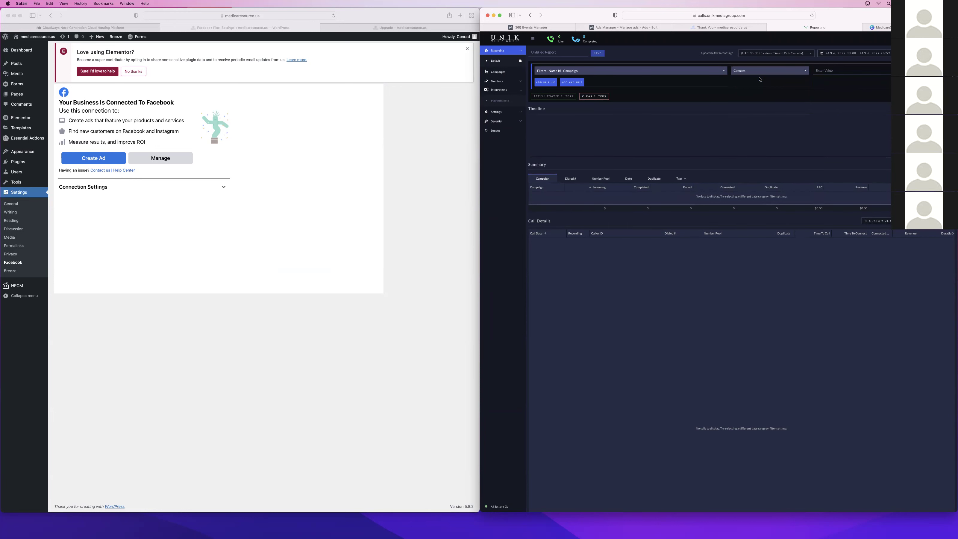
pyautogui.click(833, 74)
pyautogui.write('Medicare')
pyautogui.press('Return')
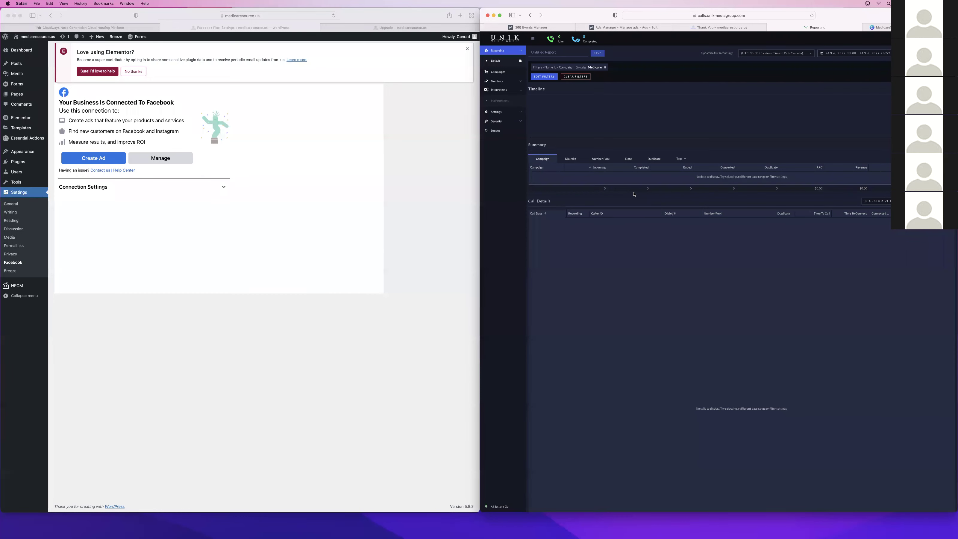
pyautogui.click(868, 54)
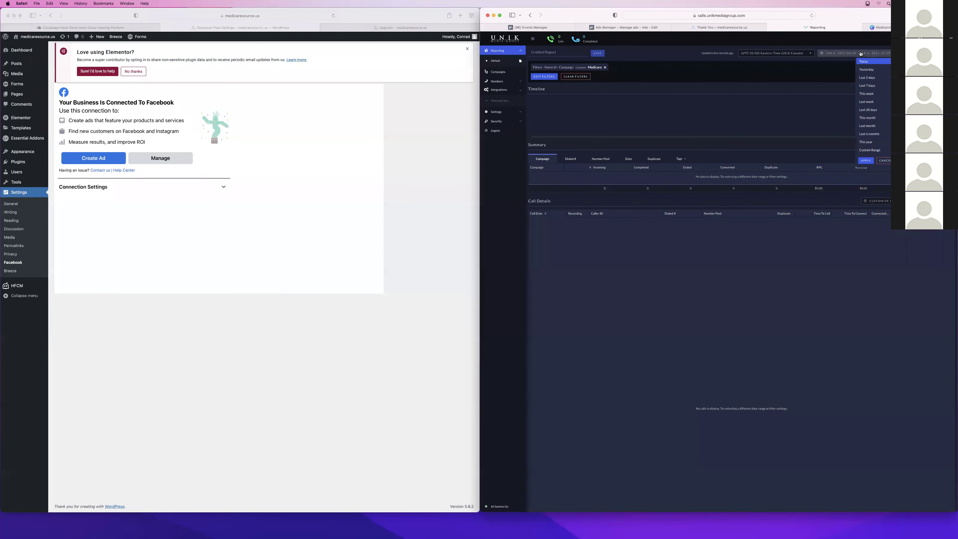
# Pick a custom report date range from Sep 1, 2021 to Jan 7, 2022
pyautogui.click(870, 150)
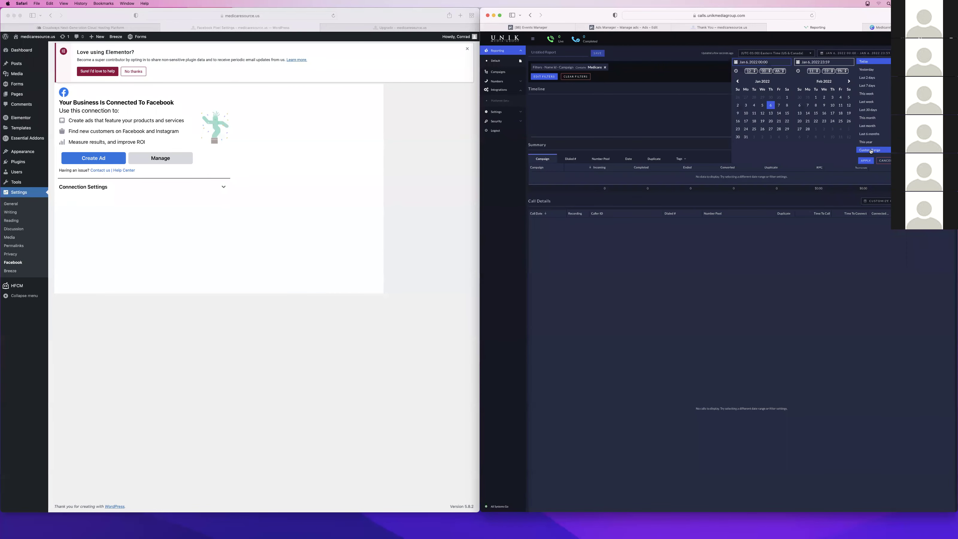
pyautogui.click(738, 81)
pyautogui.click(738, 81)
pyautogui.click(738, 81)
pyautogui.click(737, 81)
pyautogui.click(738, 81)
pyautogui.click(824, 97)
pyautogui.click(824, 97)
pyautogui.click(849, 81)
pyautogui.click(849, 82)
pyautogui.click(849, 81)
pyautogui.click(849, 81)
pyautogui.click(849, 81)
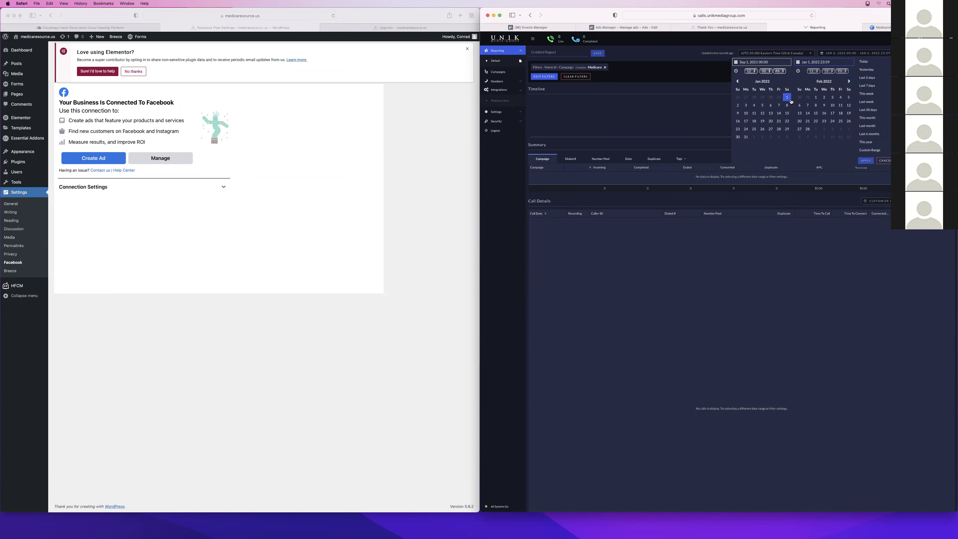
pyautogui.click(779, 106)
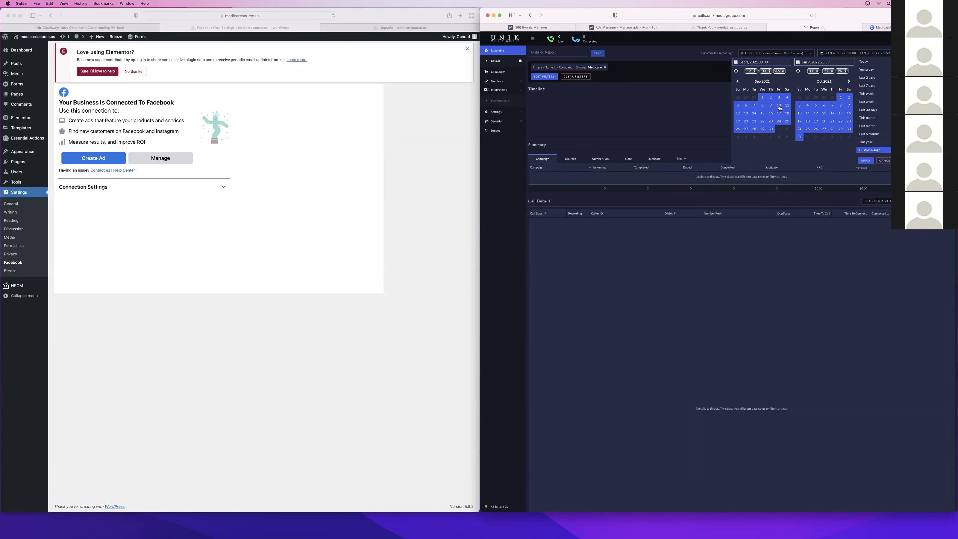
# Apply the date range, allow the report download, and switch to Numbers
pyautogui.click(866, 160)
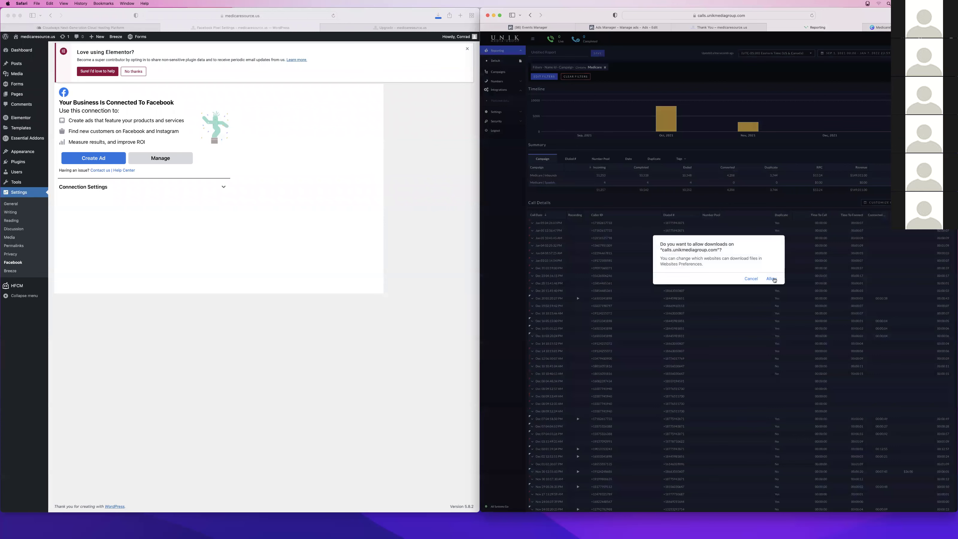
pyautogui.click(774, 280)
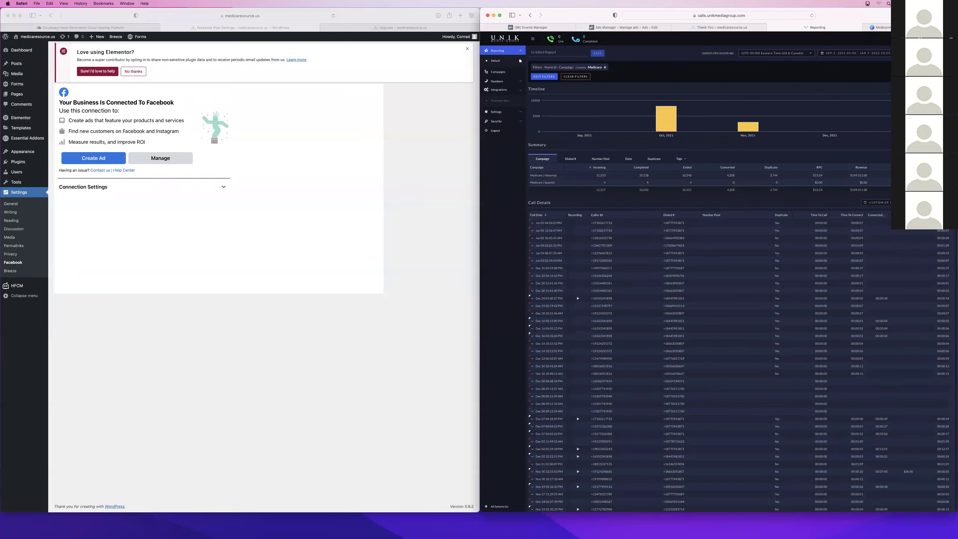
pyautogui.press('super+Tab')
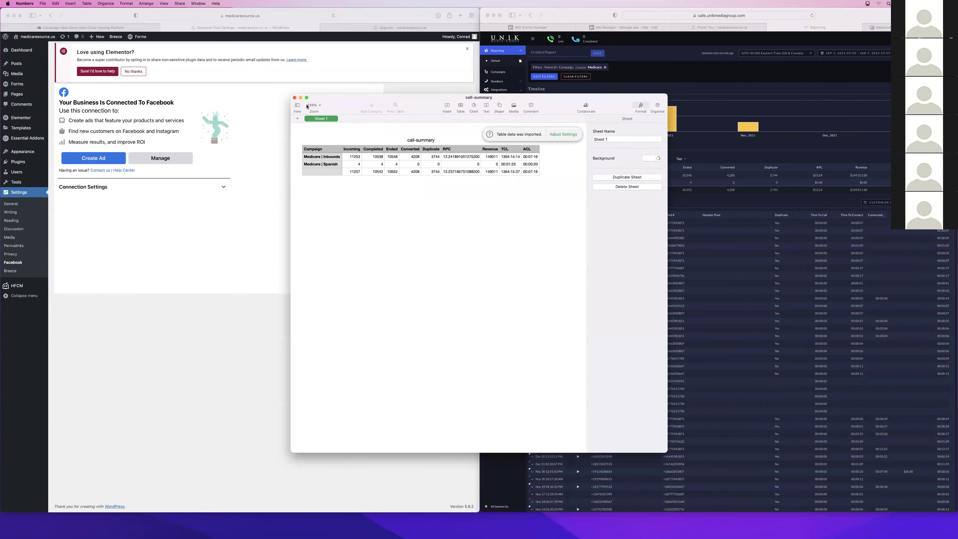
# Close the call-summary spreadsheet and select the imported call-log table
pyautogui.click(295, 97)
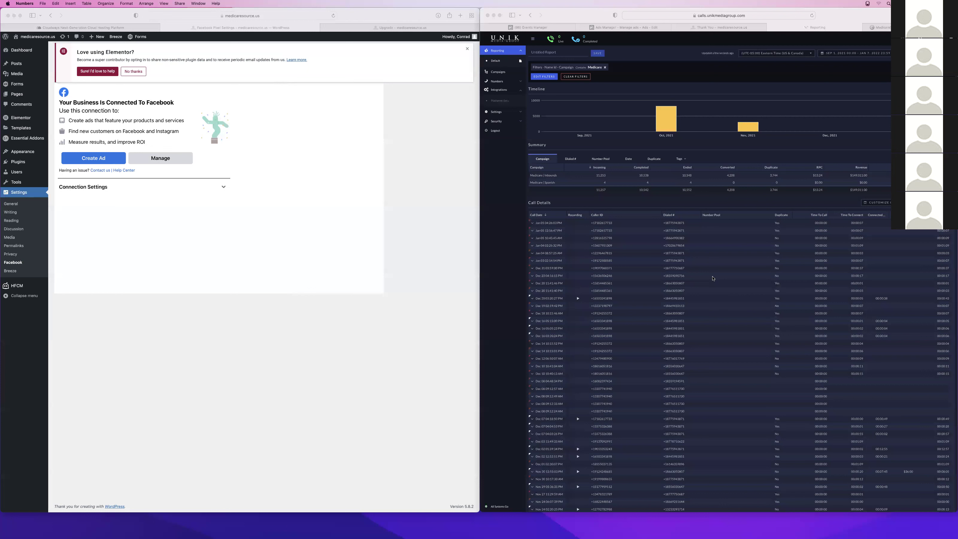
pyautogui.press('super+q')
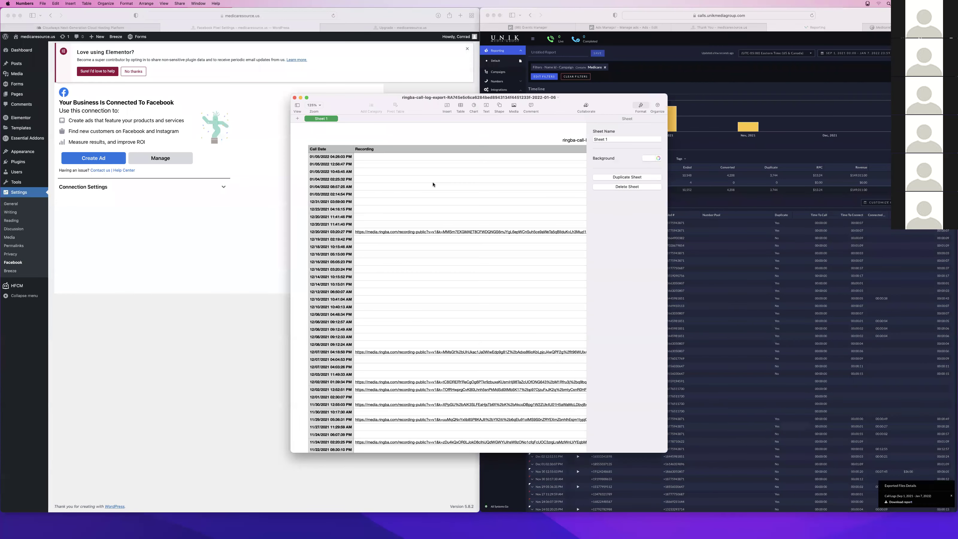
pyautogui.hscroll(10, 443, 161)
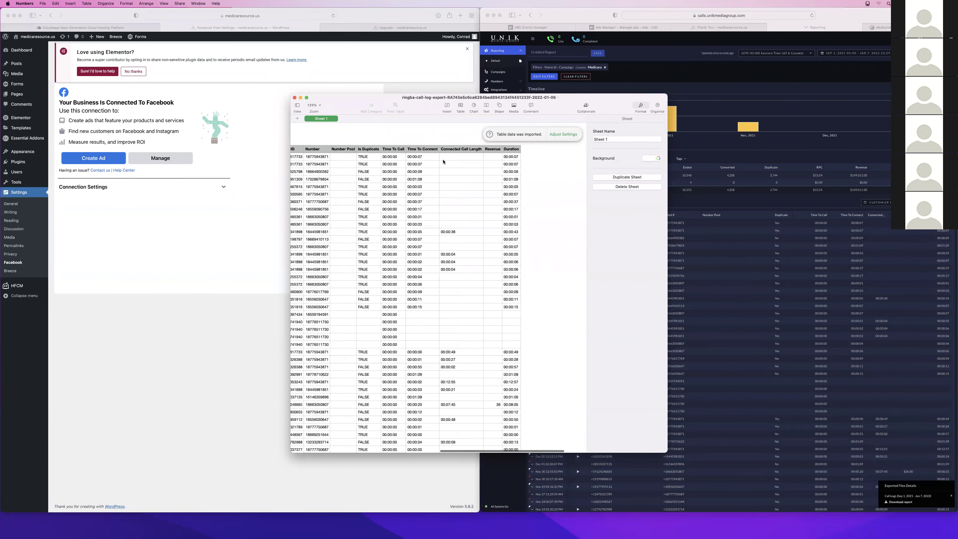
pyautogui.click(505, 154)
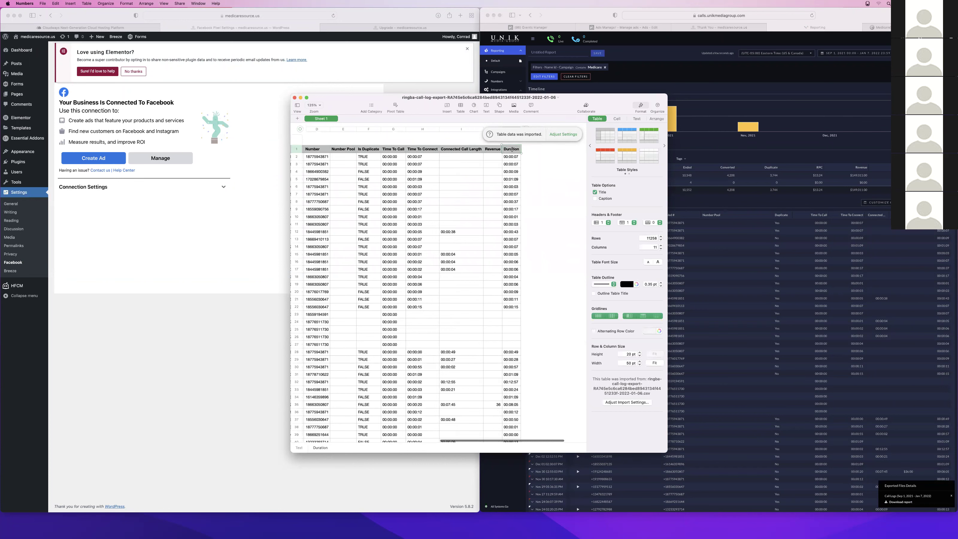
pyautogui.rightClick(511, 149)
pyautogui.click(587, 230)
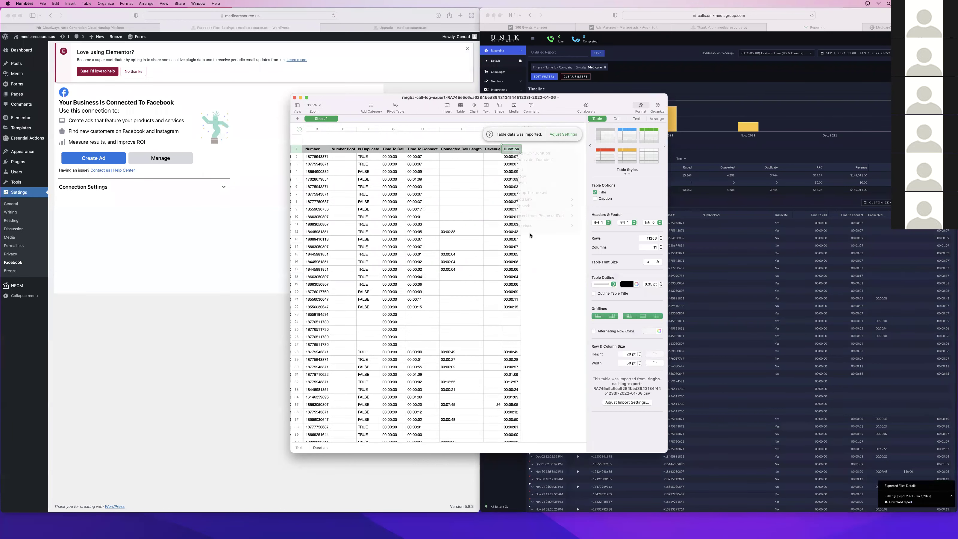
# Delete the Recording column of call-recording URLs
pyautogui.hscroll(-10, 408, 148)
pyautogui.hscroll(-8, 399, 153)
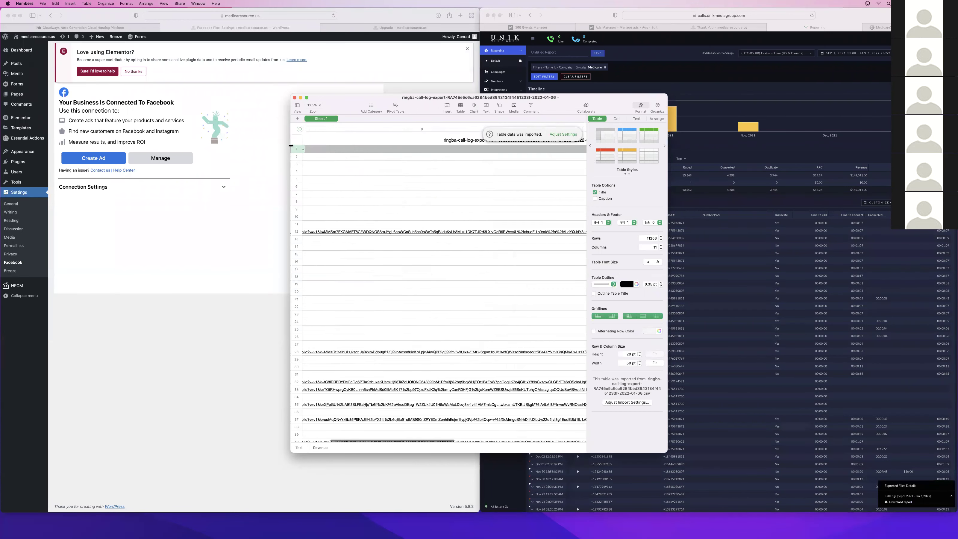
pyautogui.click(349, 146)
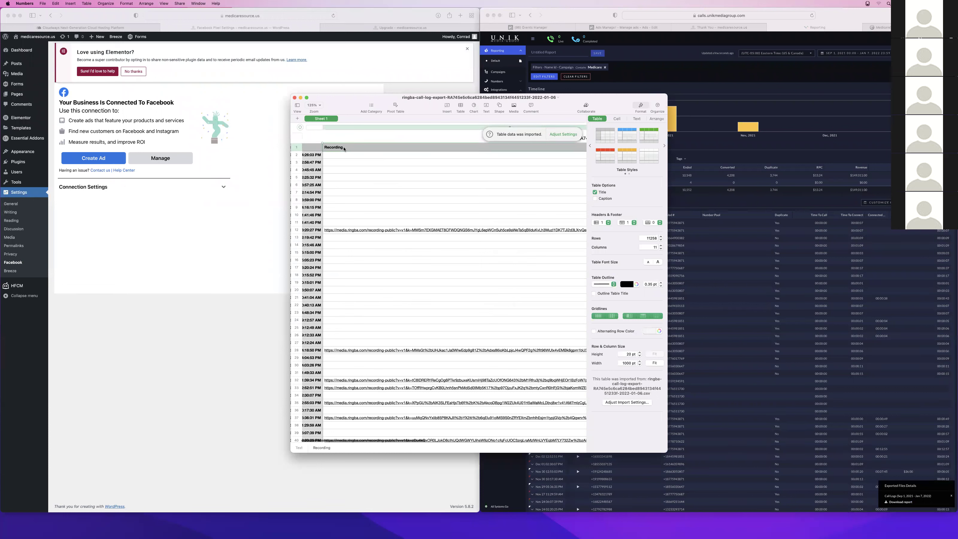
pyautogui.rightClick(344, 128)
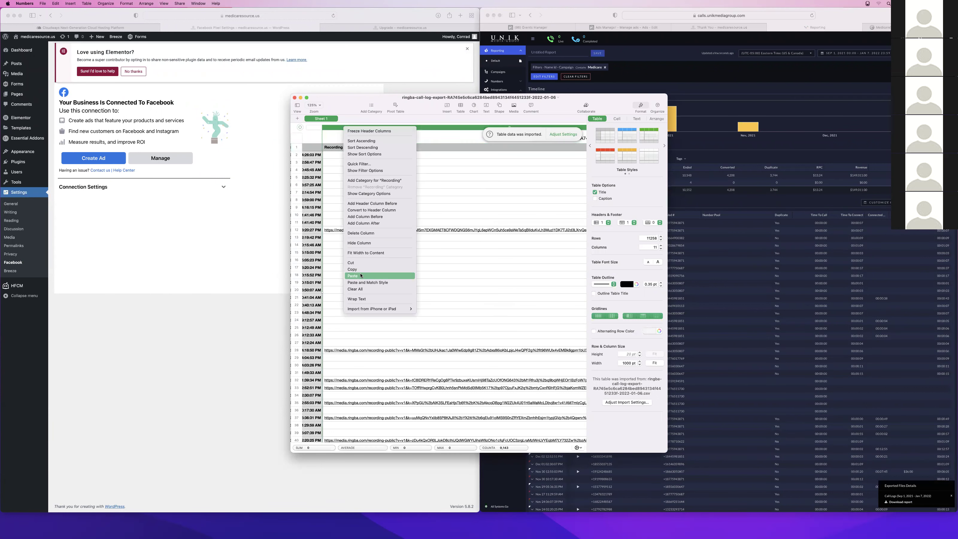
pyautogui.click(363, 223)
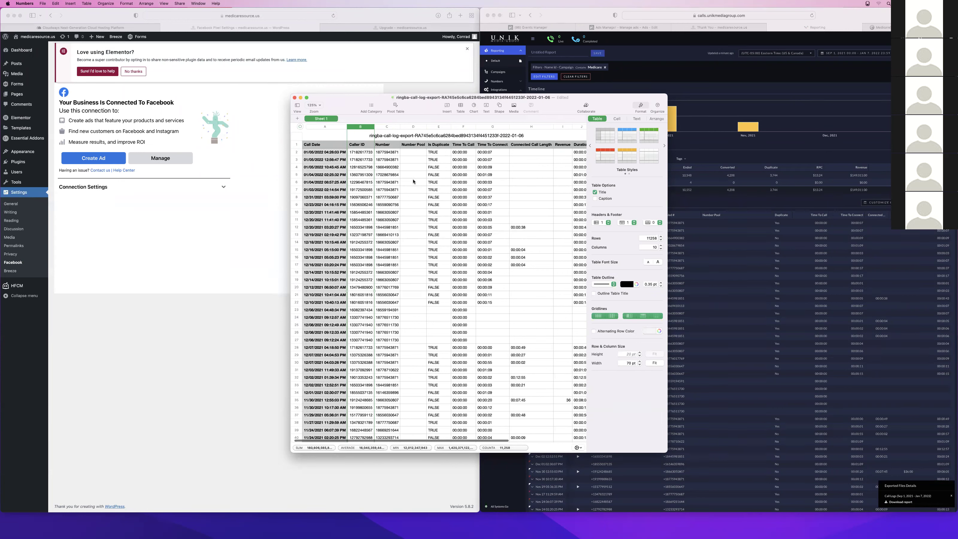
# Delete the Number column from the call-log table
pyautogui.click(383, 143)
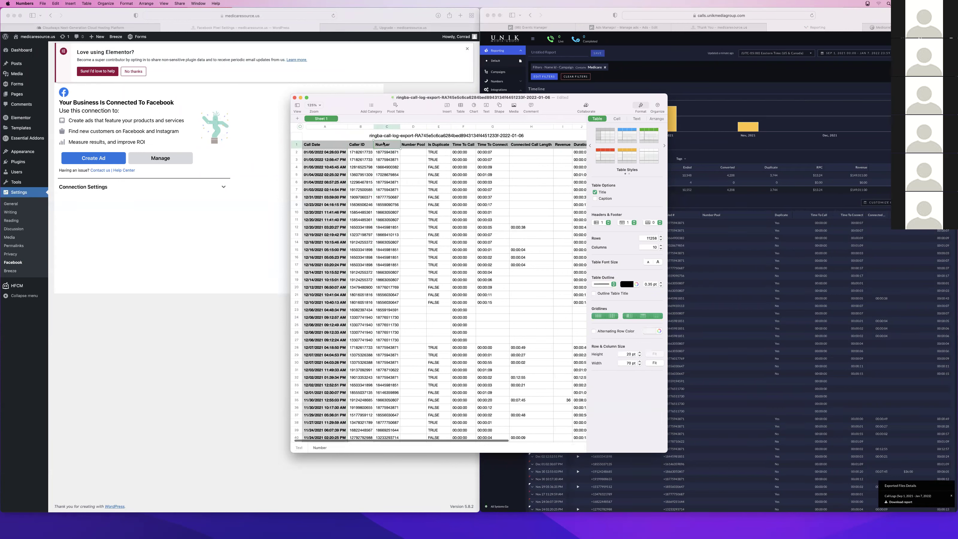
pyautogui.rightClick(385, 126)
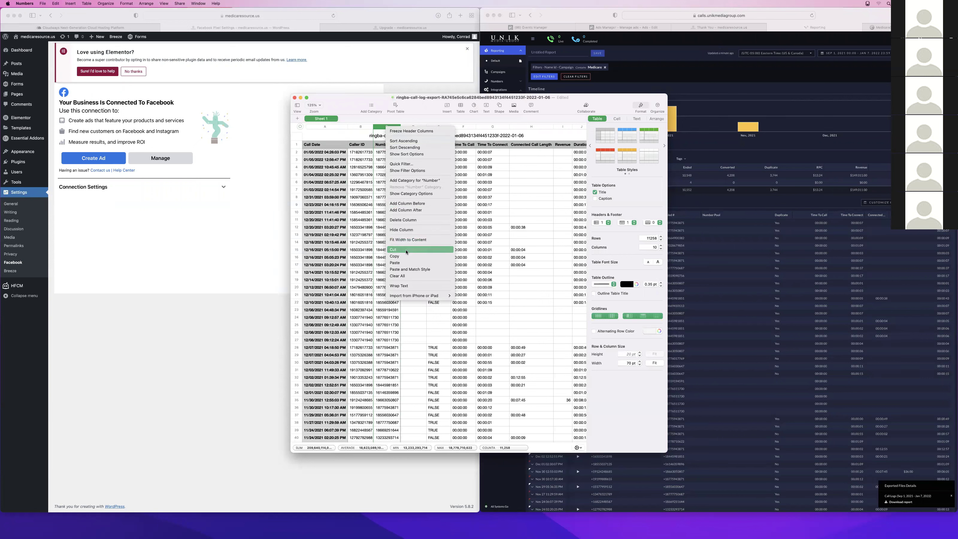
pyautogui.click(405, 220)
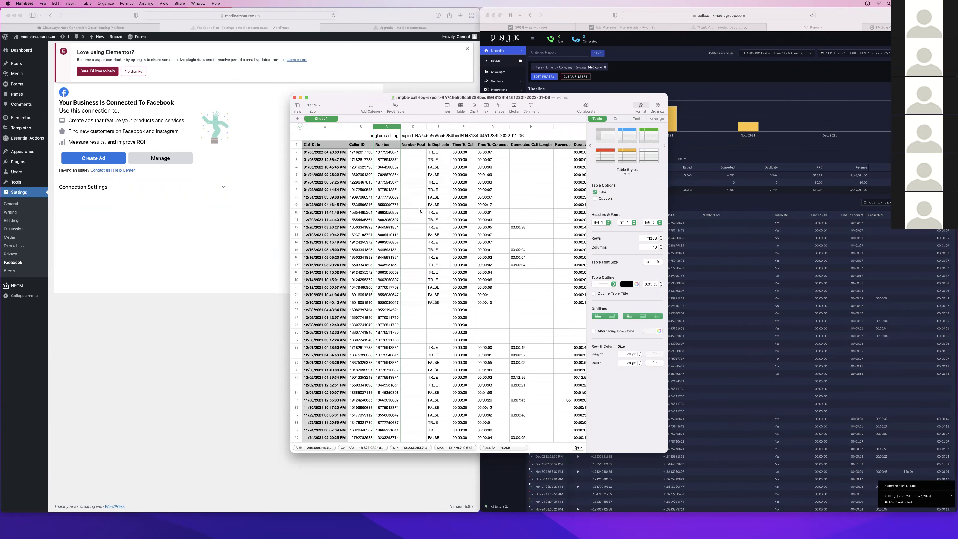
pyautogui.hscroll(3, 477, 186)
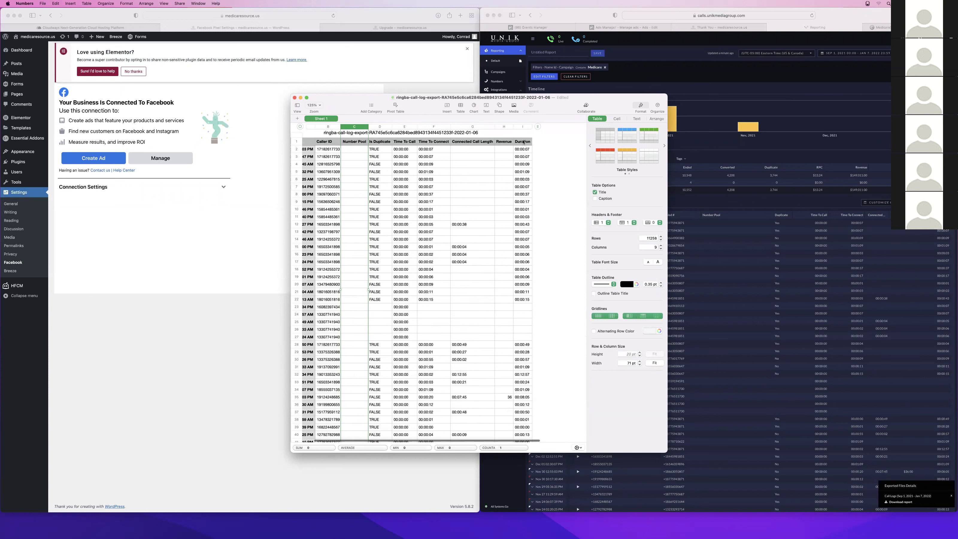
pyautogui.hscroll(-3, 451, 144)
# Freeze Call Date as a header column and freeze the header row
pyautogui.click(300, 140)
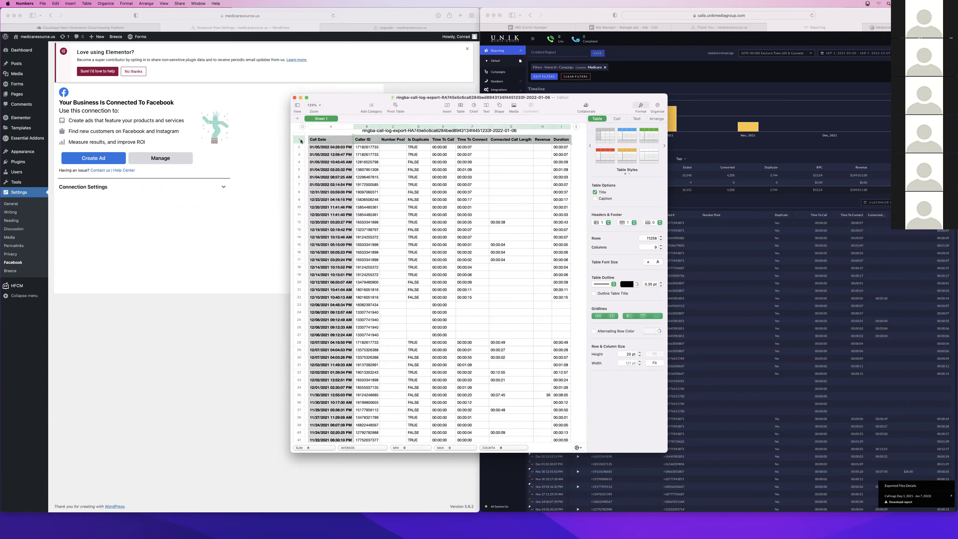
pyautogui.rightClick(316, 142)
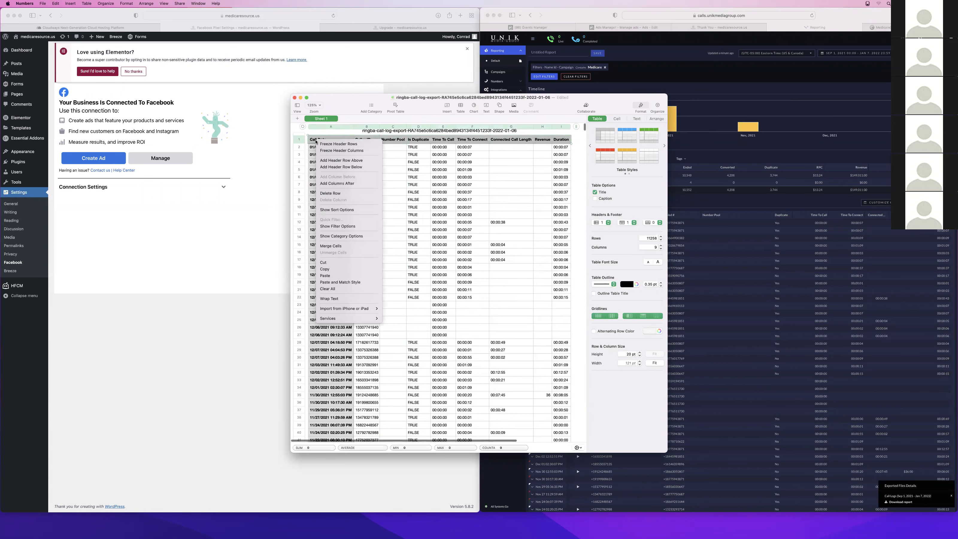
pyautogui.click(337, 151)
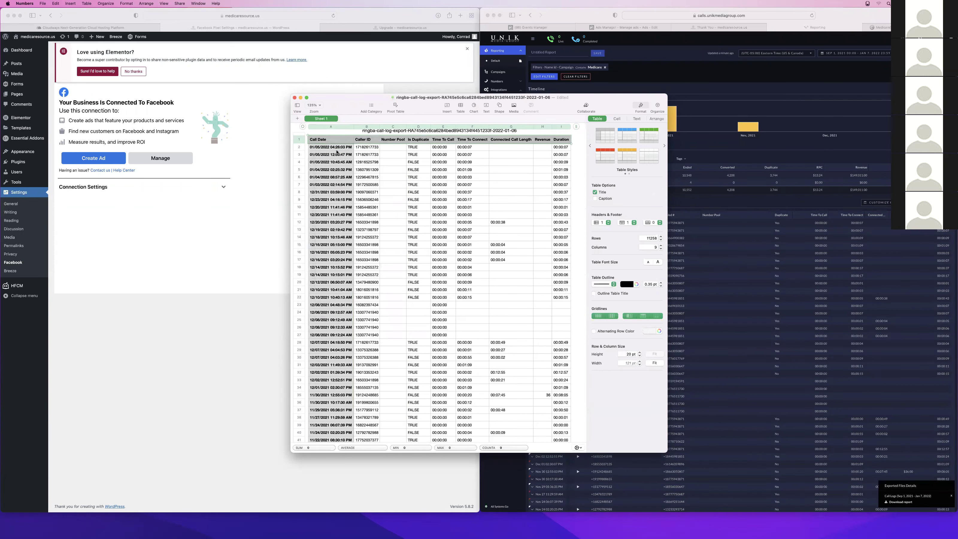
pyautogui.hscroll(5, 559, 156)
pyautogui.click(478, 146)
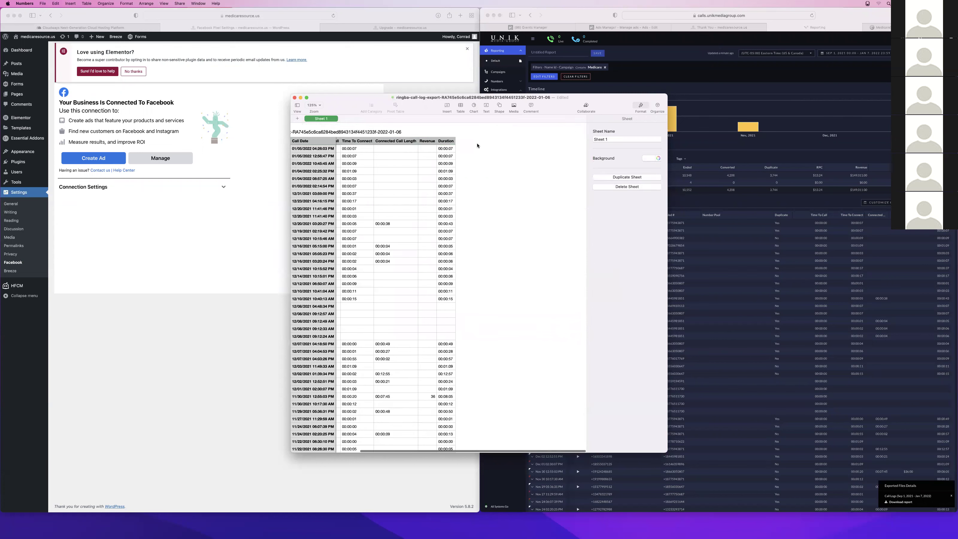
pyautogui.scroll(2, 426, 278)
pyautogui.hscroll(-5, 427, 276)
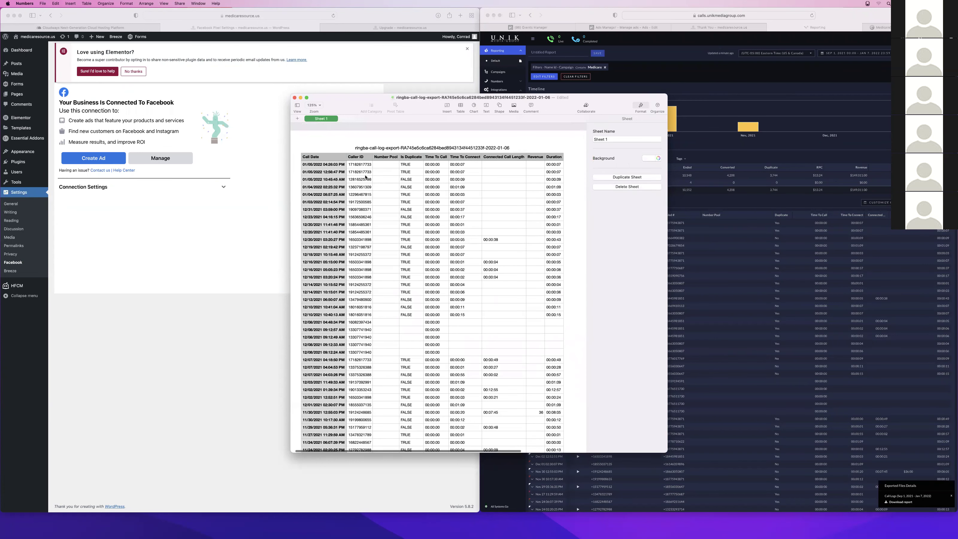
pyautogui.click(303, 158)
pyautogui.click(296, 149)
pyautogui.rightClick(297, 149)
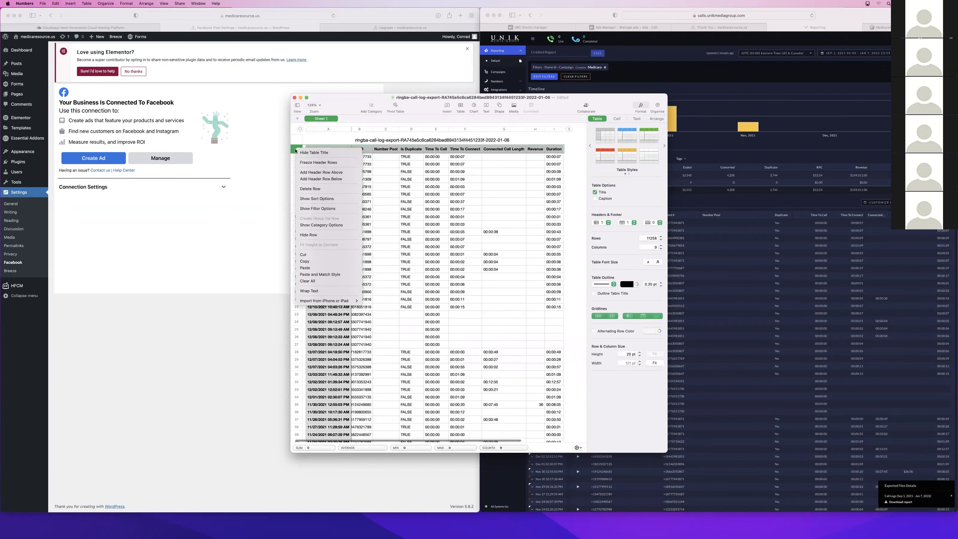
pyautogui.click(318, 163)
# Bring up the Duration column's context menu for sorting
pyautogui.scroll(-10, 318, 165)
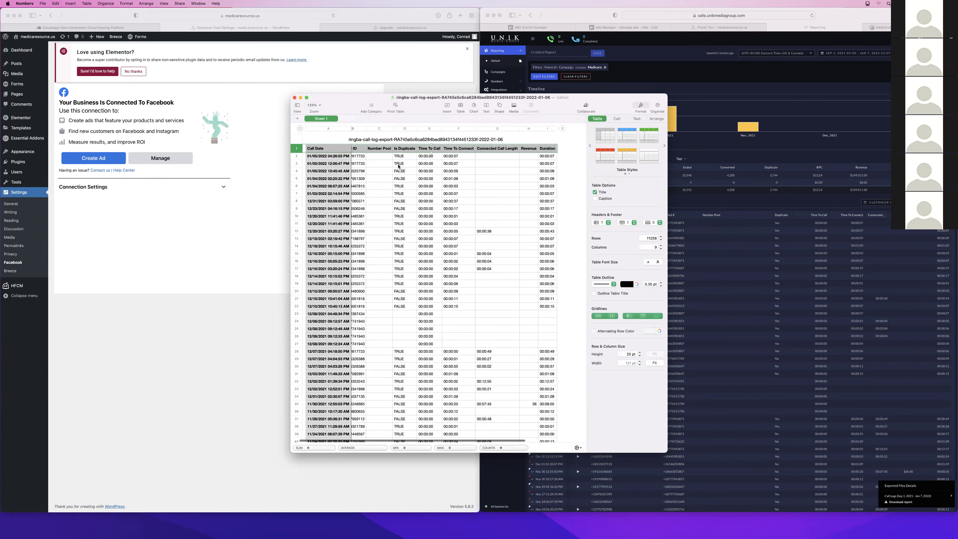
pyautogui.scroll(10, 398, 166)
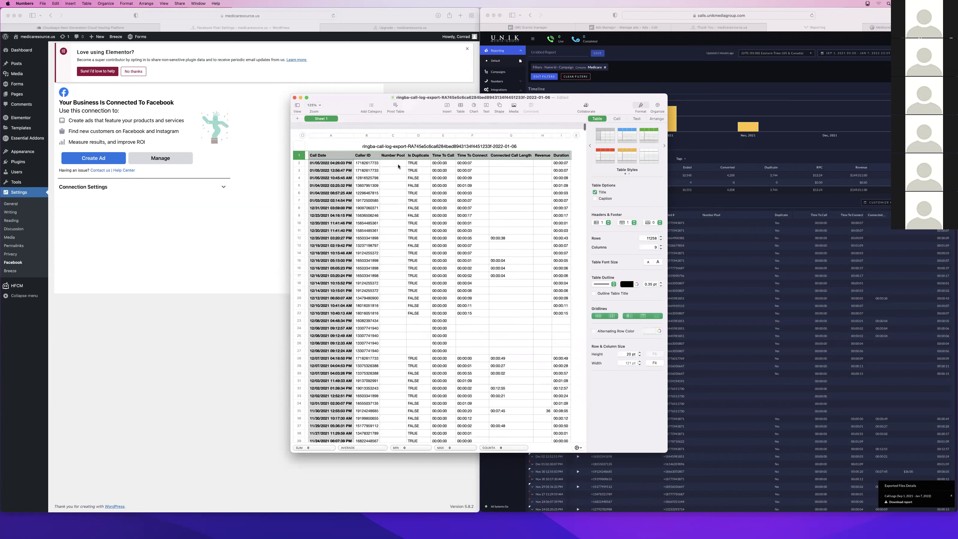
pyautogui.hscroll(2, 453, 155)
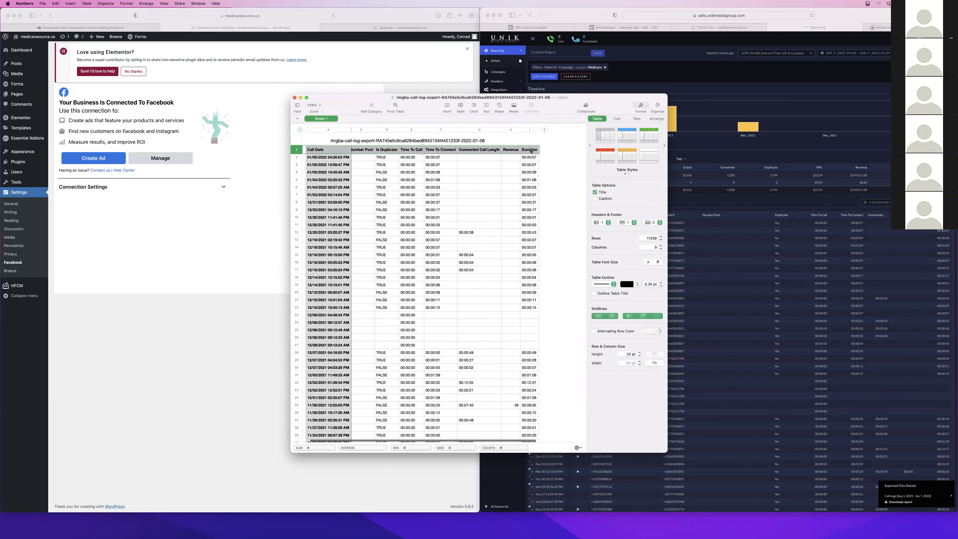
pyautogui.rightClick(531, 151)
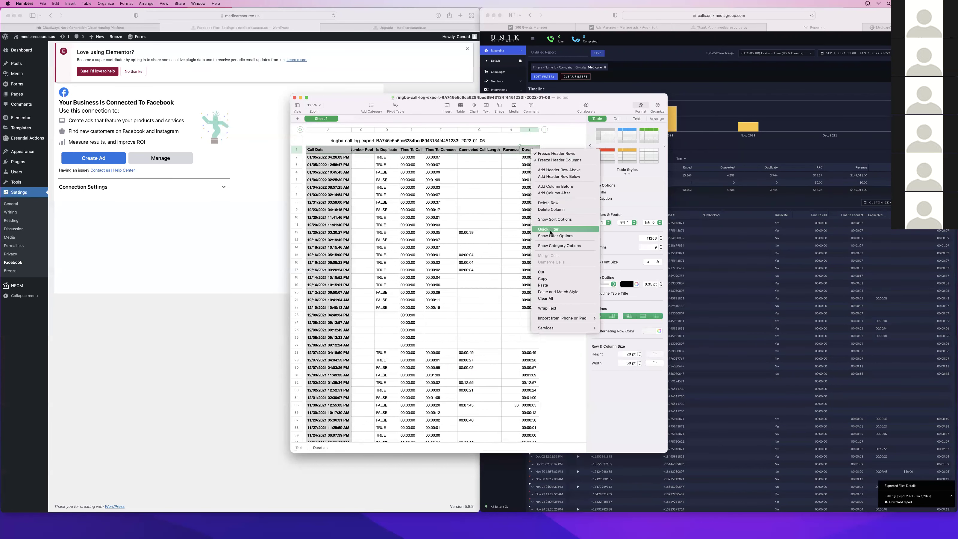
# Sort the entire table by Duration in descending order
pyautogui.click(565, 219)
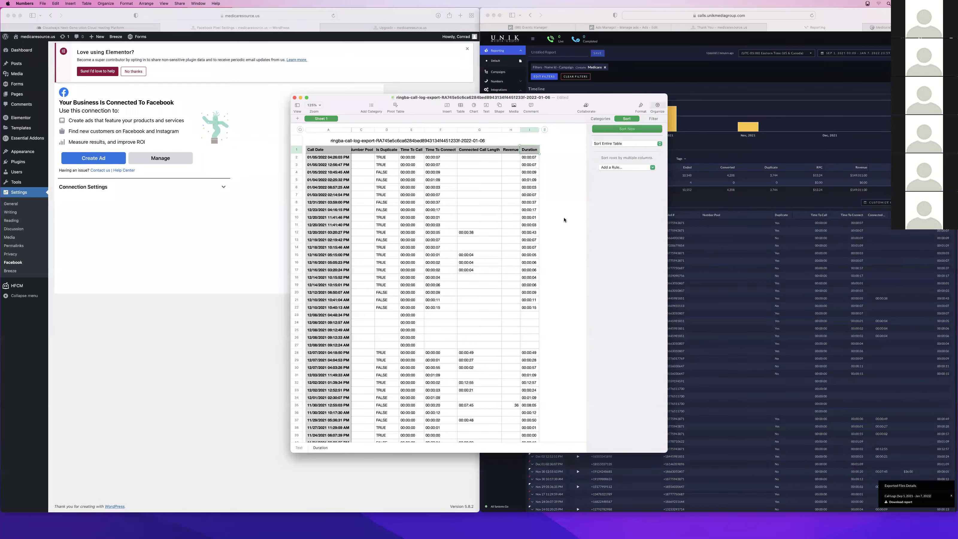
pyautogui.click(622, 143)
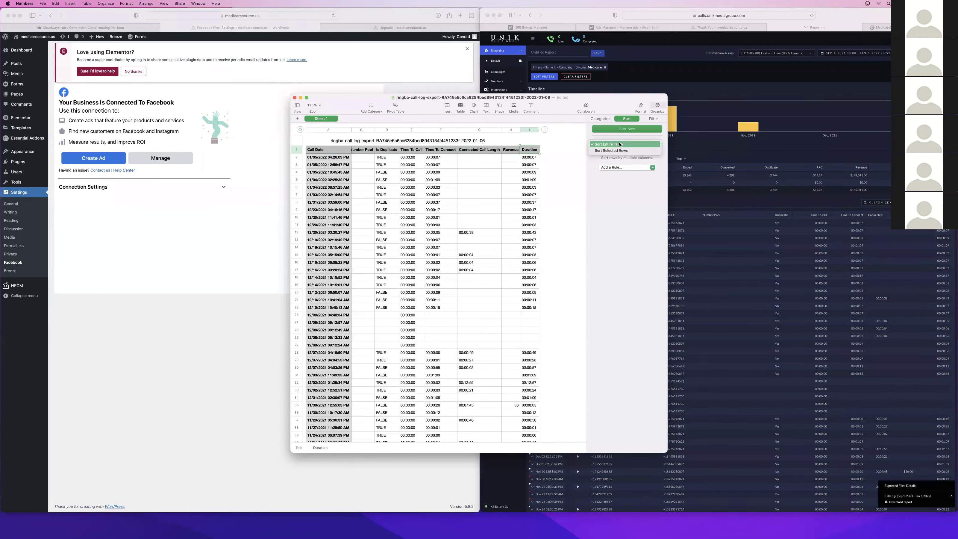
pyautogui.click(586, 151)
pyautogui.click(529, 130)
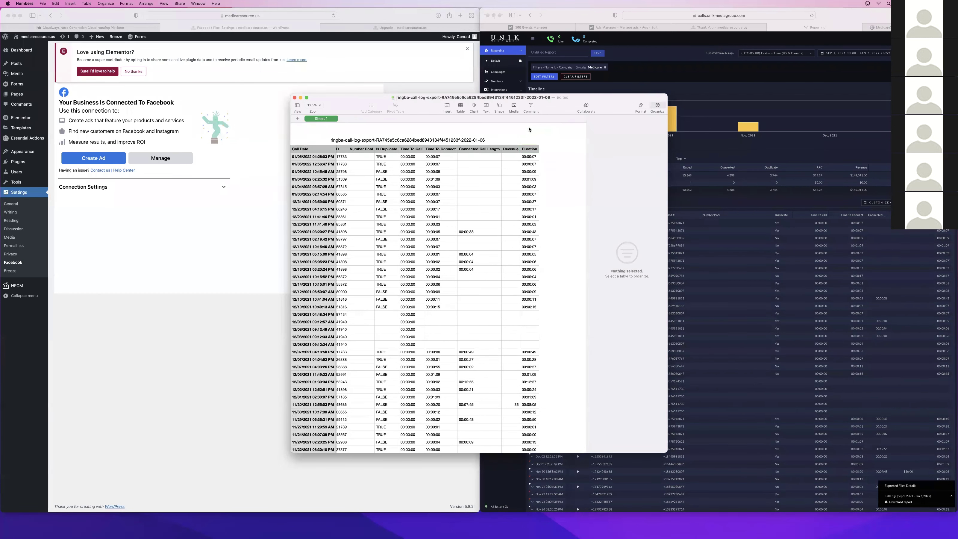
pyautogui.click(530, 131)
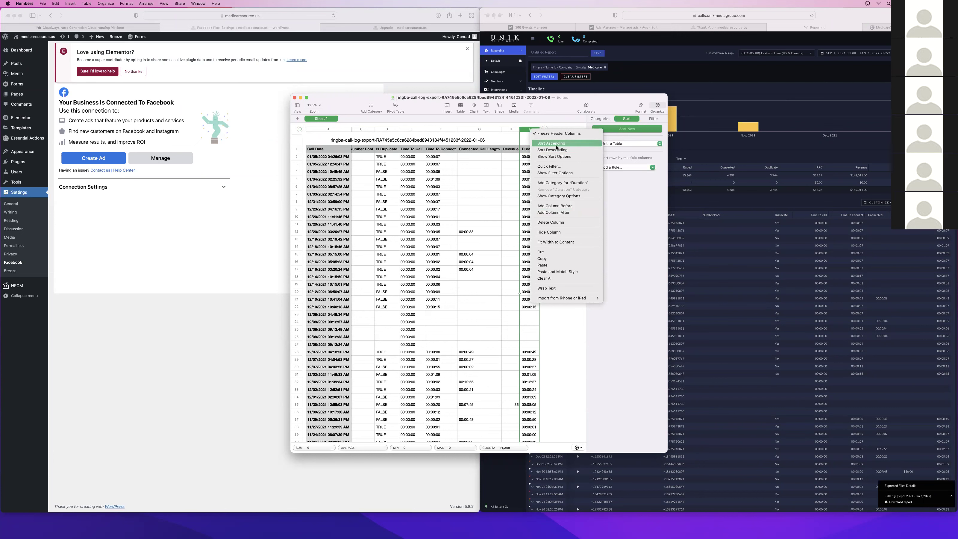
pyautogui.click(553, 150)
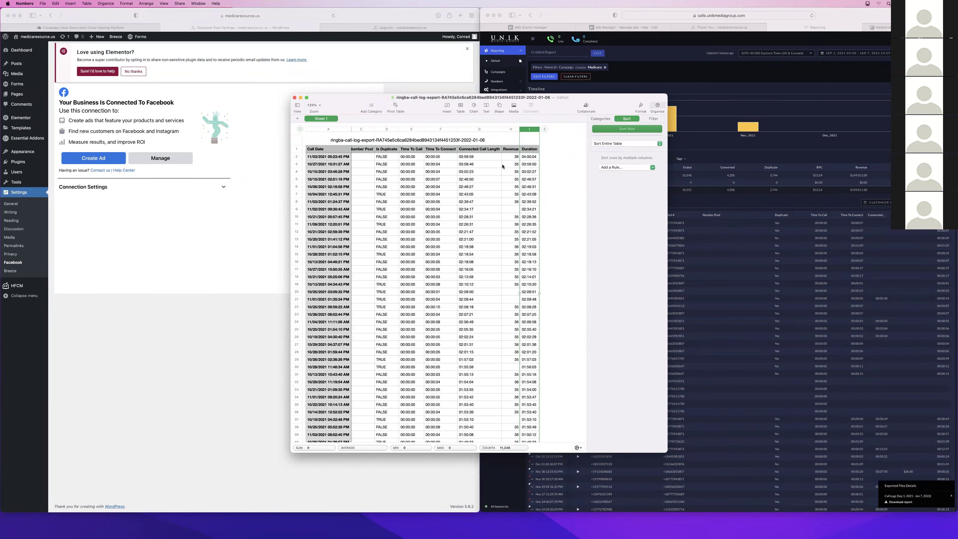
# Scroll down to the calls around 00:10:00 duration
pyautogui.hscroll(-5, 521, 161)
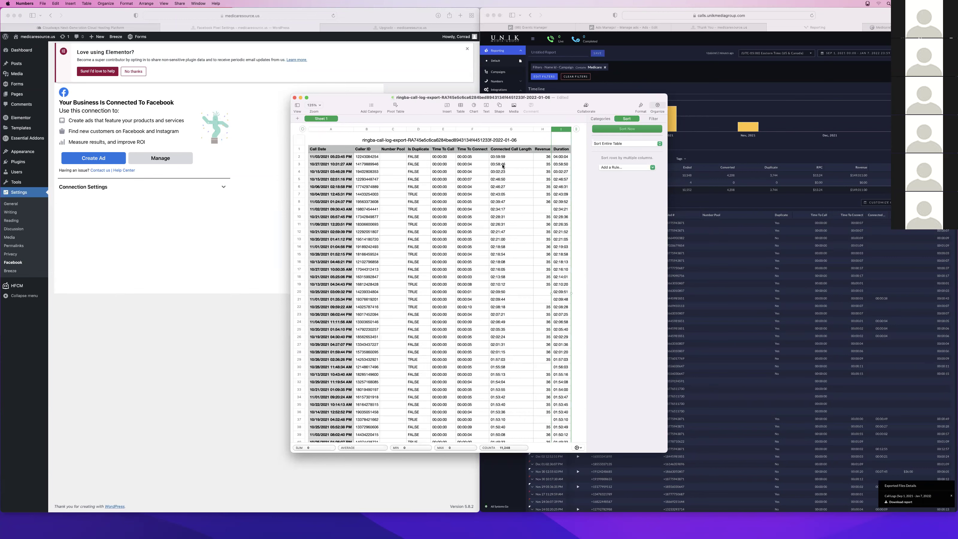
pyautogui.scroll(-20, 488, 266)
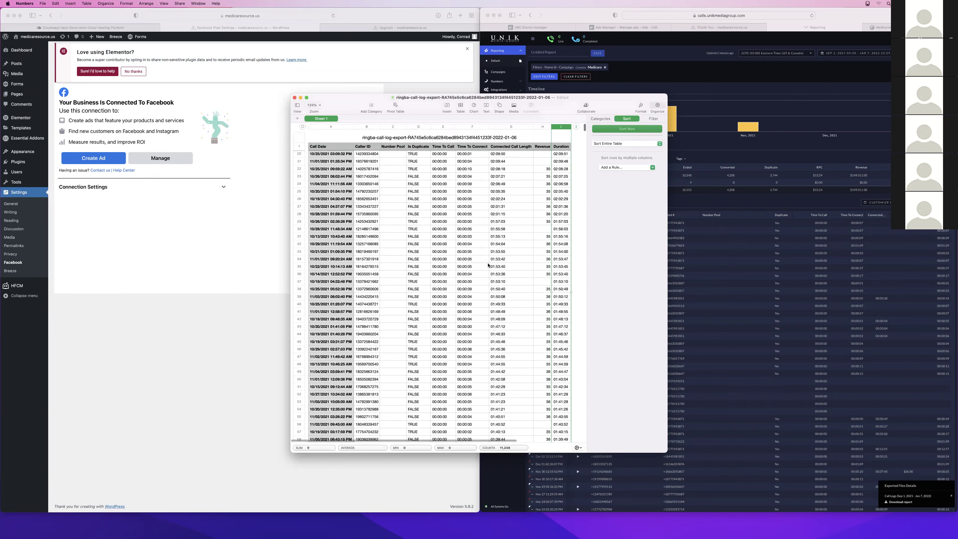
pyautogui.scroll(-10, 505, 264)
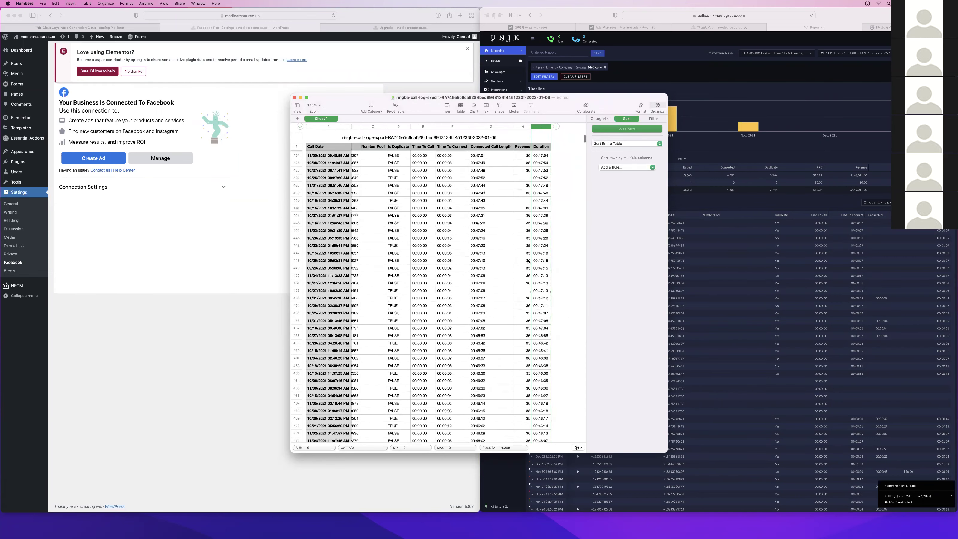
pyautogui.scroll(-5, 517, 347)
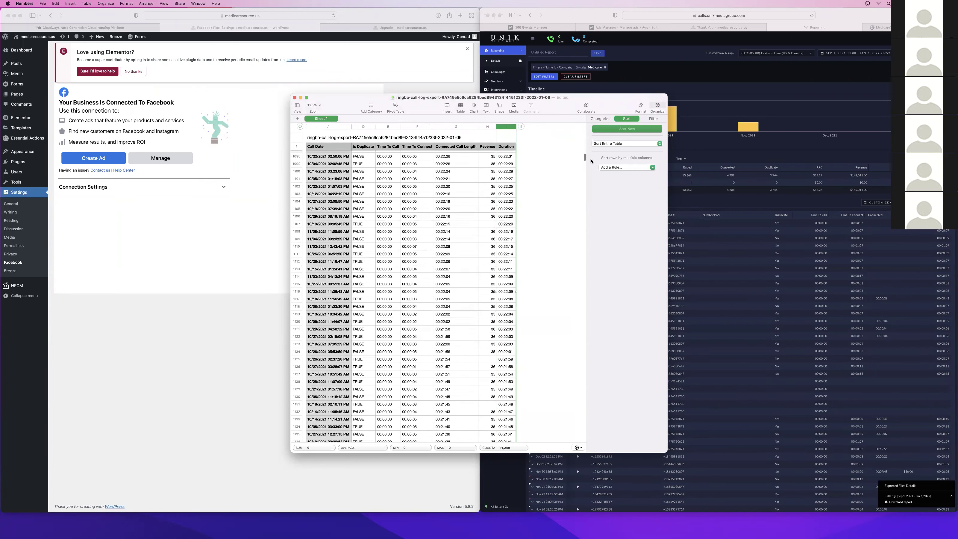
pyautogui.moveTo(584, 158); pyautogui.dragTo(583, 186)
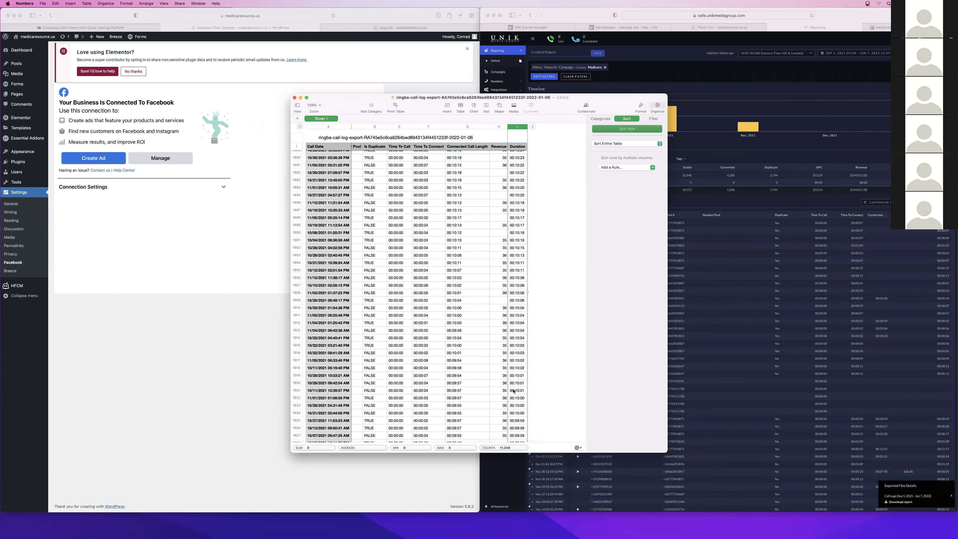
pyautogui.click(520, 375)
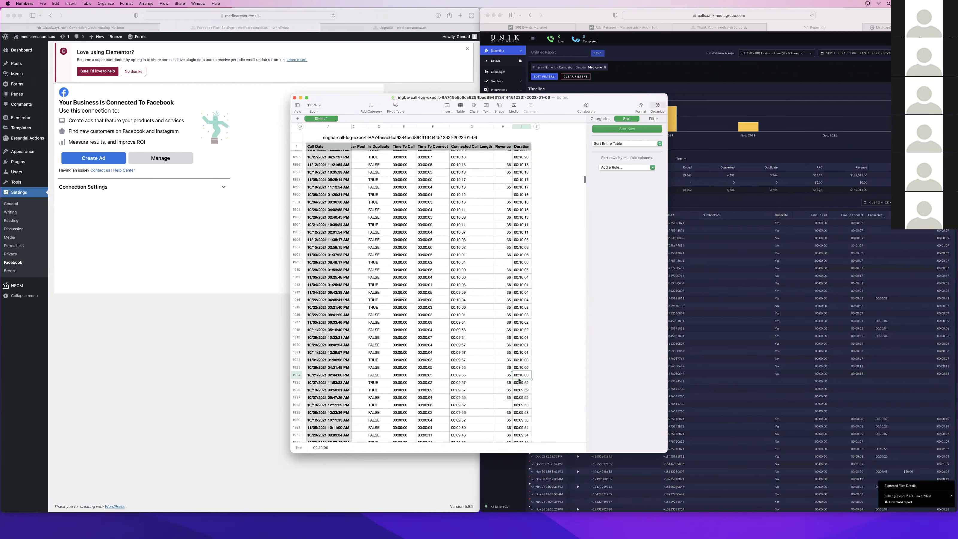
pyautogui.press('shift+super+Up')
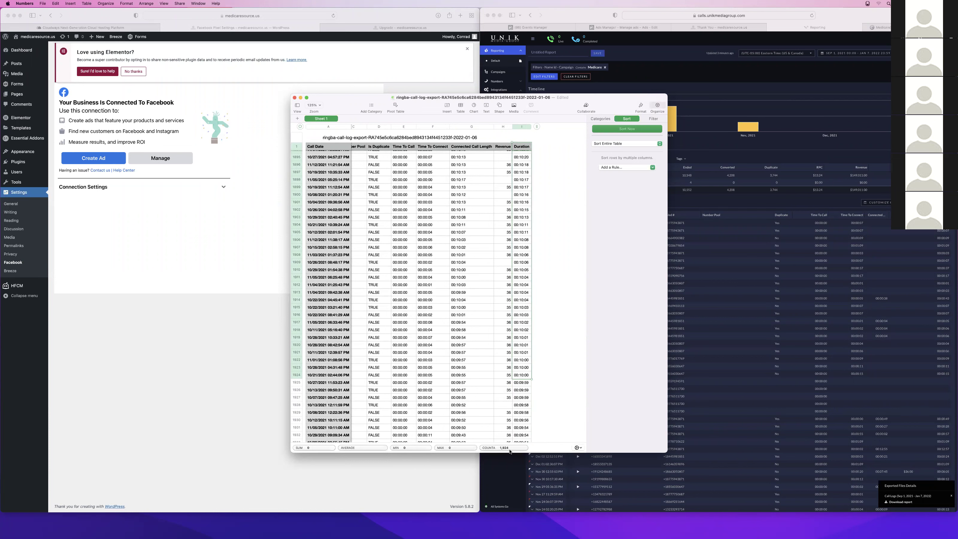
pyautogui.hscroll(-3, 418, 229)
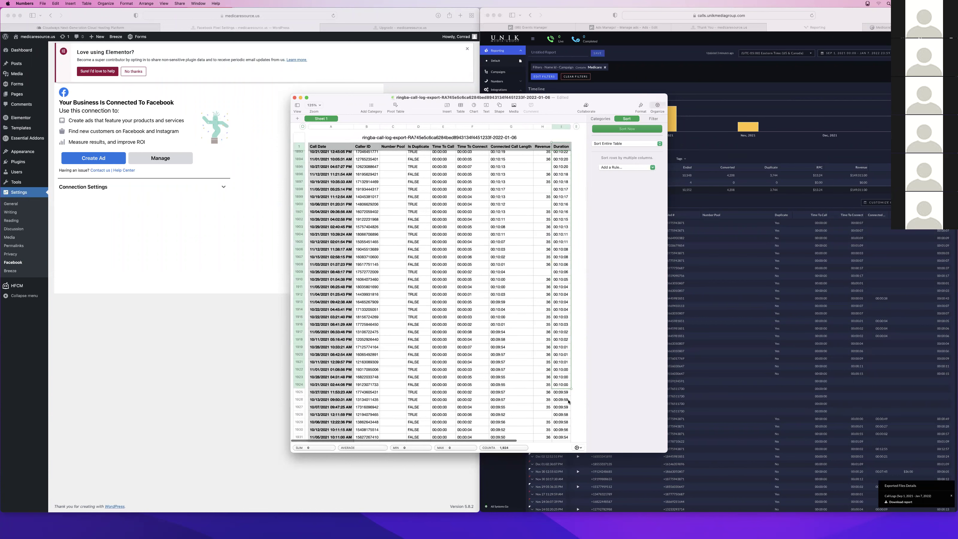
pyautogui.click(558, 392)
pyautogui.press('shift+super+Left')
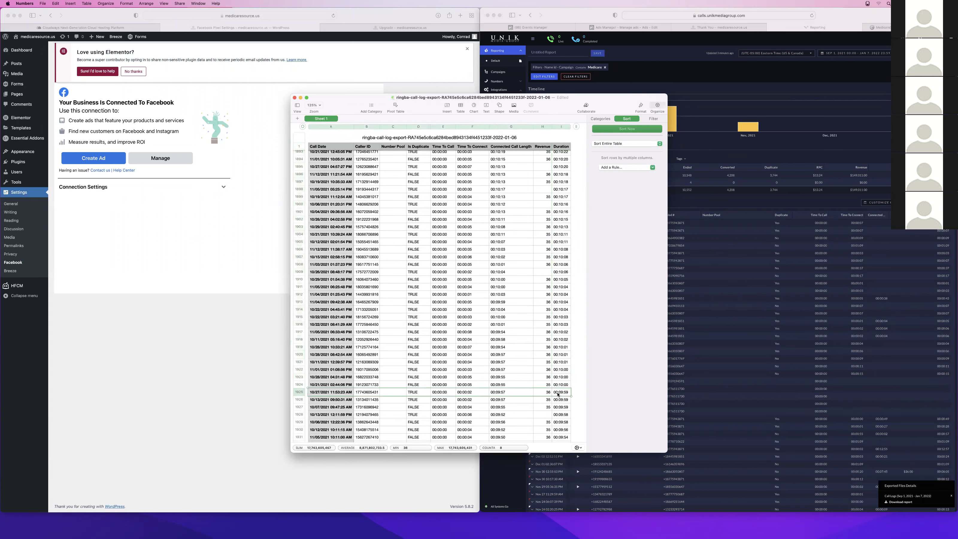
pyautogui.scroll(-20, 559, 394)
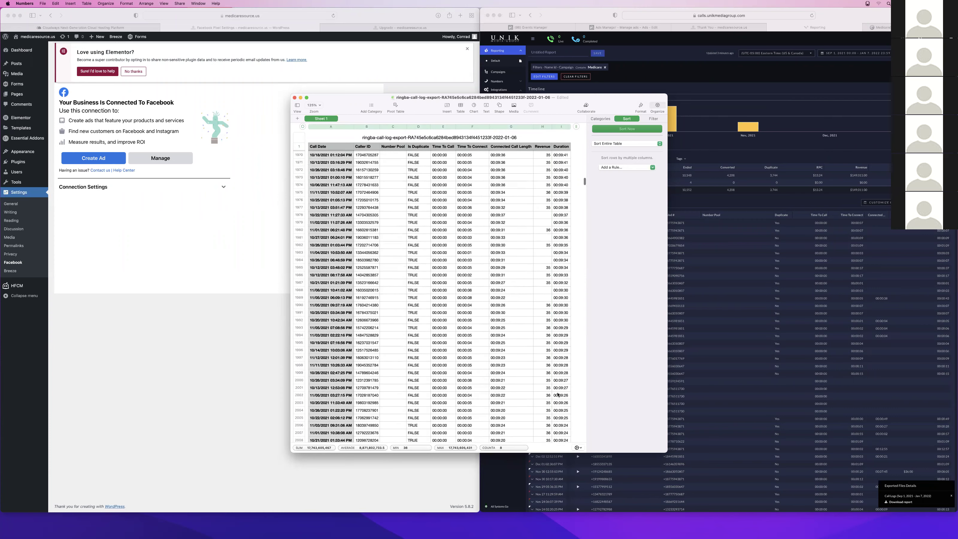
pyautogui.scroll(-15, 558, 394)
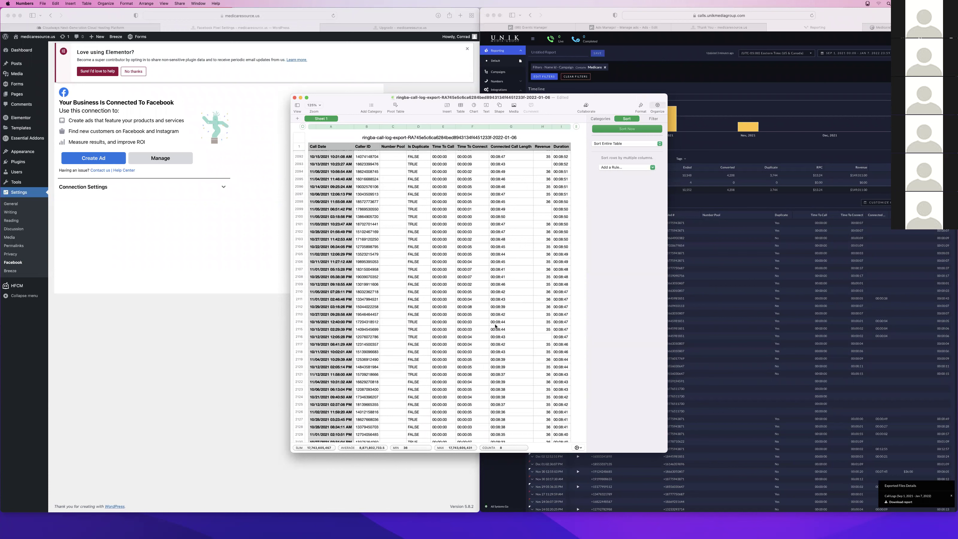
pyautogui.scroll(-15, 495, 326)
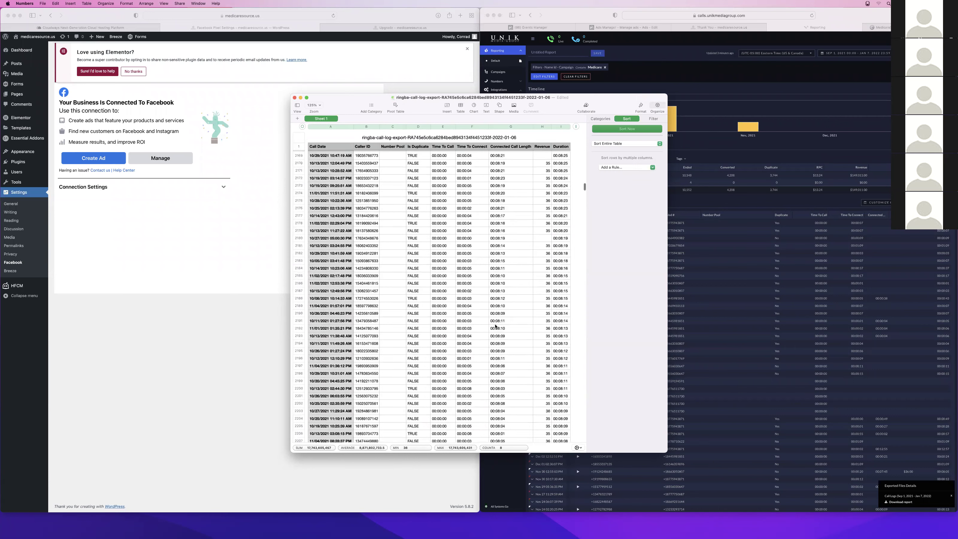
pyautogui.scroll(-2, 495, 326)
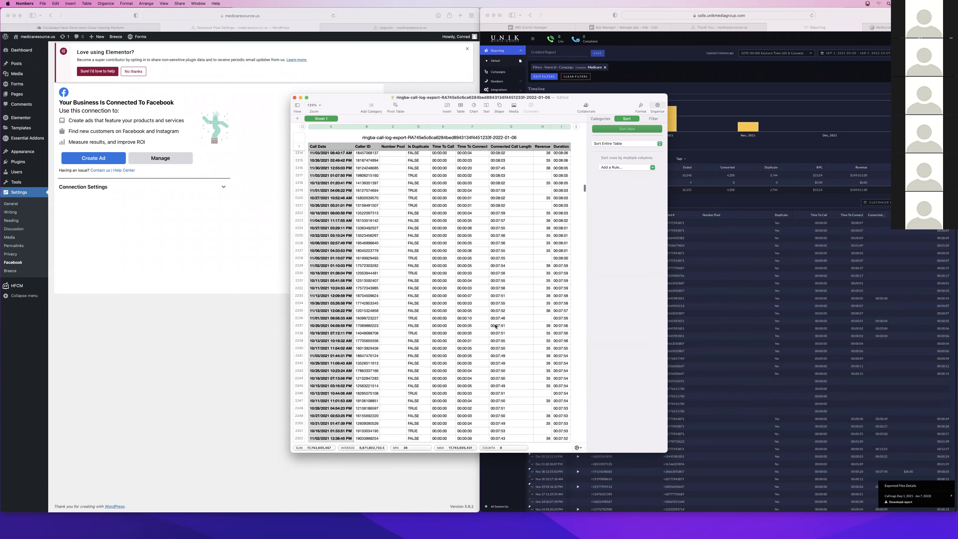
pyautogui.scroll(-5, 495, 326)
pyautogui.scroll(-6, 496, 326)
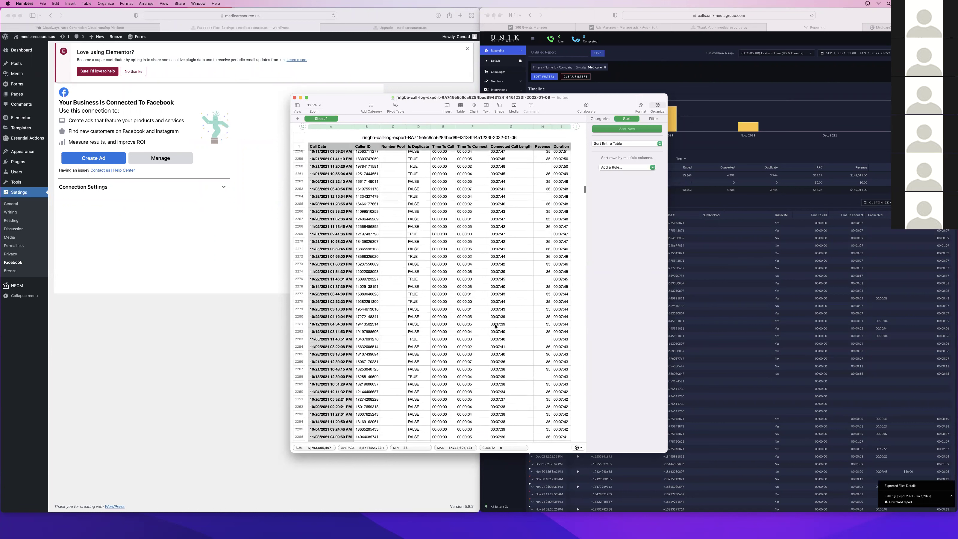
pyautogui.scroll(-4, 496, 327)
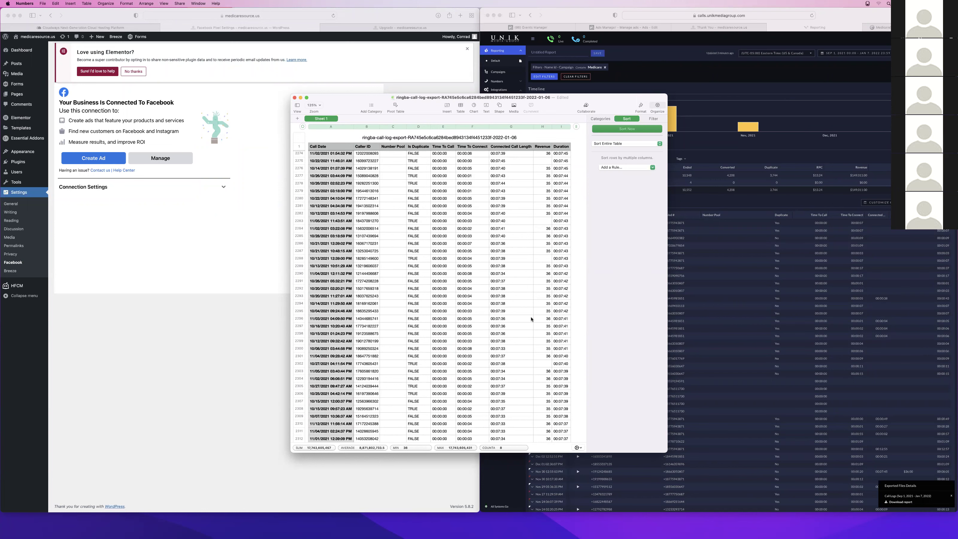
pyautogui.scroll(-20, 531, 319)
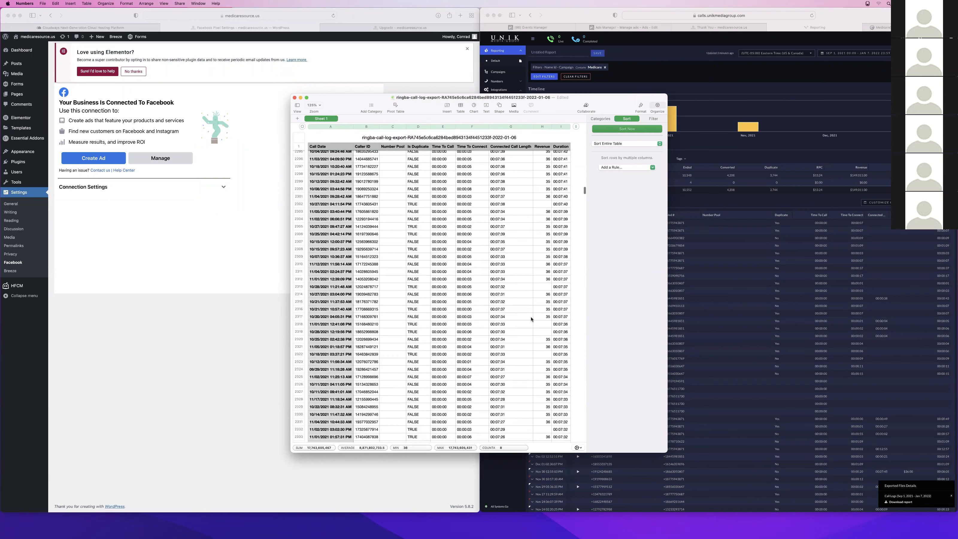
pyautogui.scroll(-10, 531, 319)
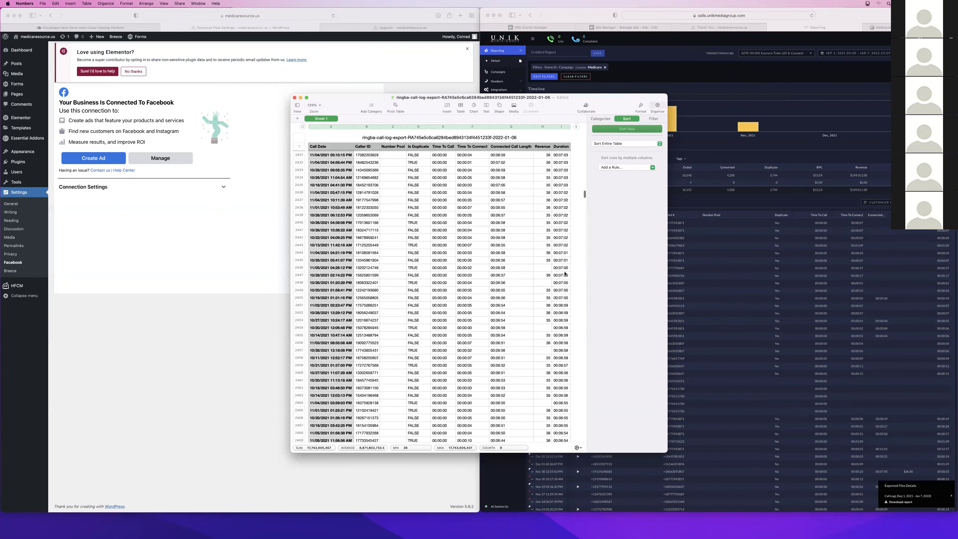
pyautogui.click(560, 298)
# Clear and delete all rows from the first call under seven minutes to the end
pyautogui.click(561, 305)
pyautogui.hotkey('shift', 'space')
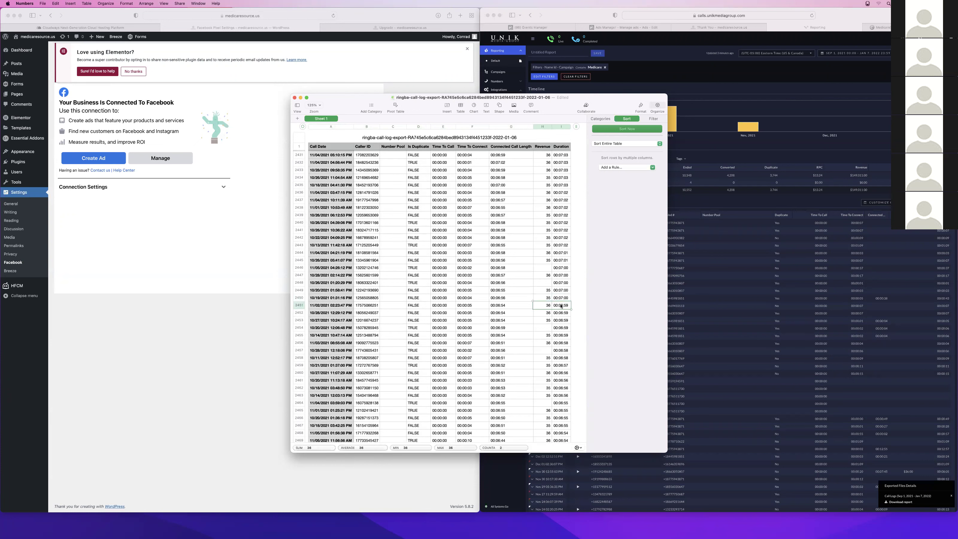
pyautogui.press('shift+super+Down')
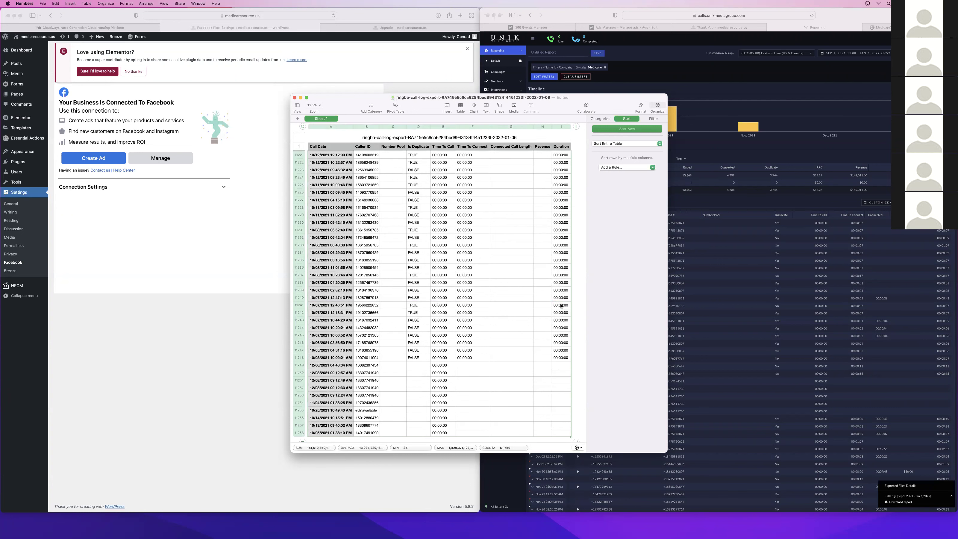
pyautogui.press('Delete')
pyautogui.scroll(15, 528, 304)
pyautogui.rightClick(528, 304)
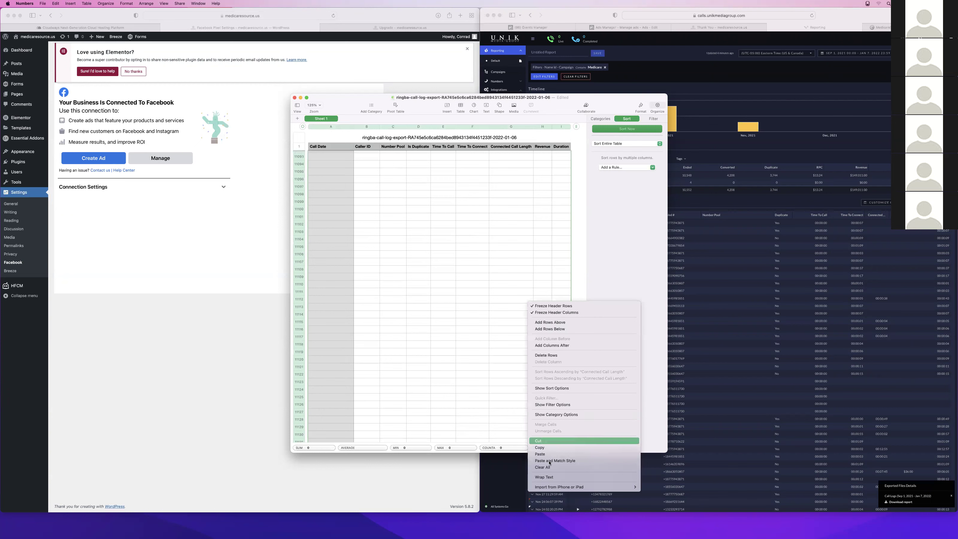
pyautogui.click(546, 355)
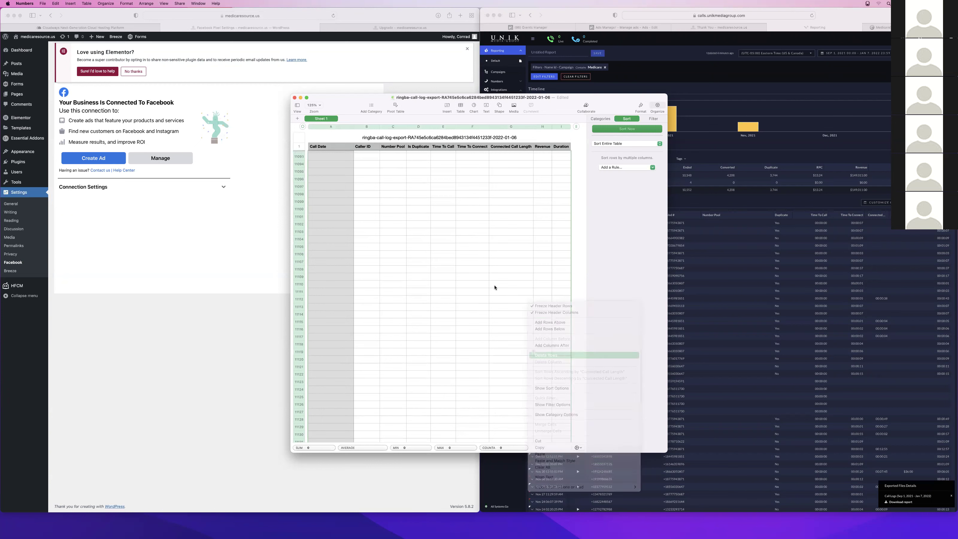
# Delete the Number Pool through Revenue columns
pyautogui.scroll(20, 416, 302)
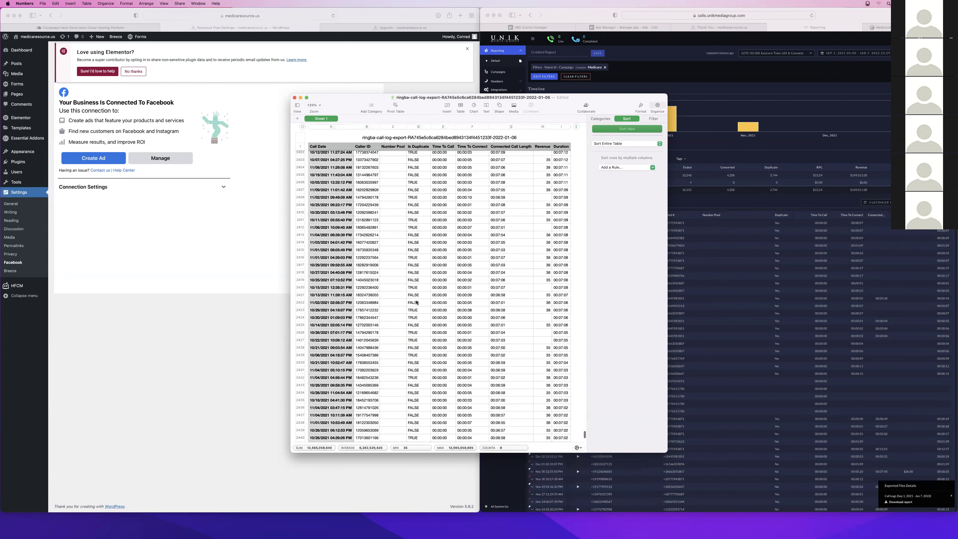
pyautogui.scroll(20, 417, 301)
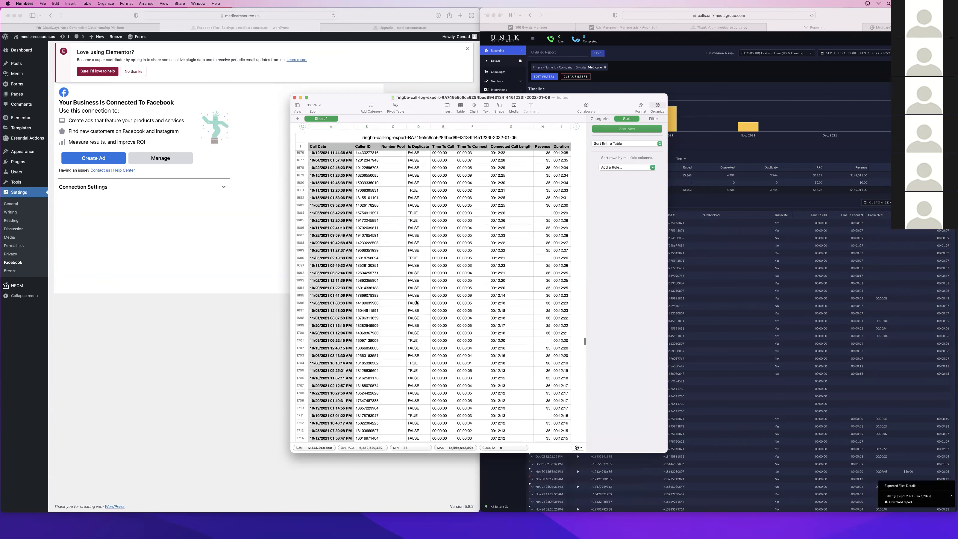
pyautogui.moveTo(584, 330); pyautogui.dragTo(575, 105)
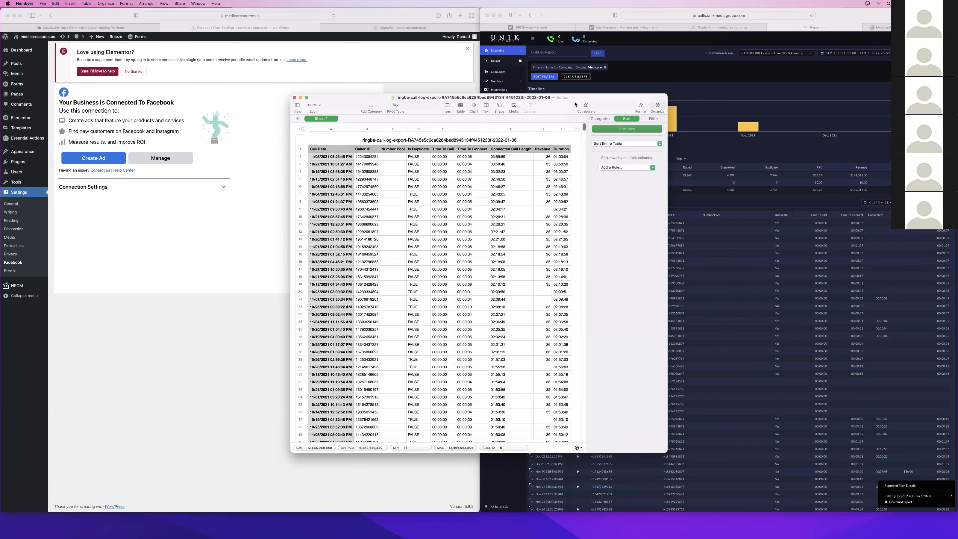
pyautogui.moveTo(397, 150); pyautogui.dragTo(547, 152)
pyautogui.rightClick(547, 152)
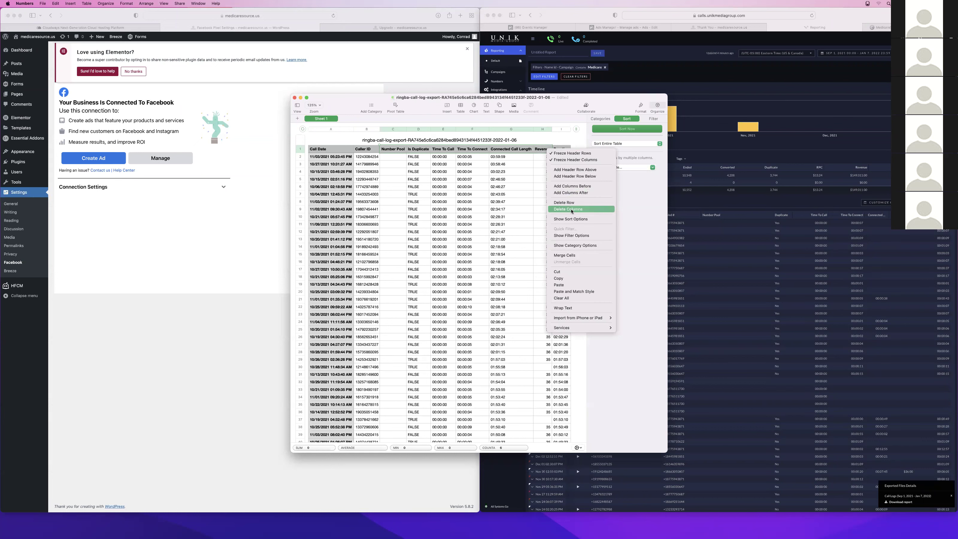
pyautogui.click(571, 210)
# Delete the Call Date column, then bring up the Duration column's options
pyautogui.click(324, 149)
pyautogui.rightClick(324, 130)
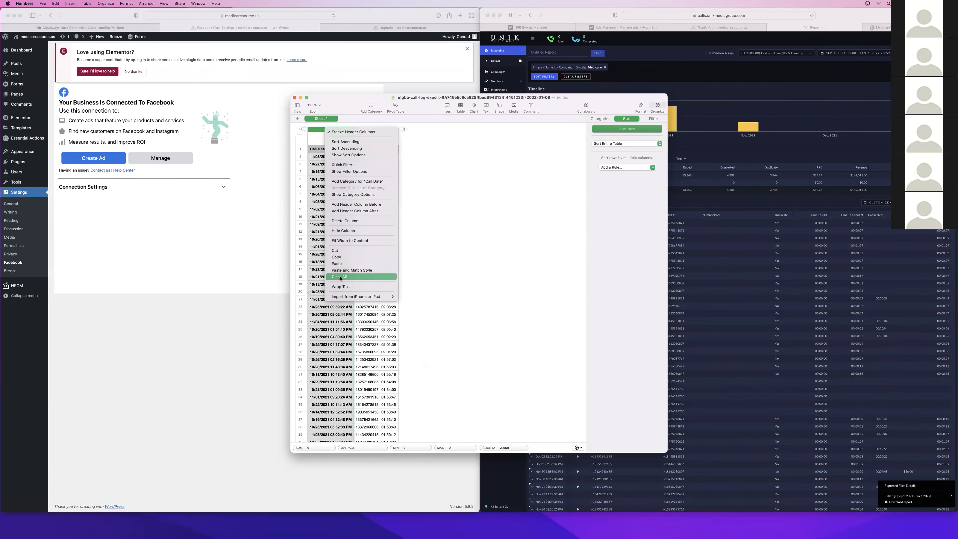
pyautogui.click(351, 220)
pyautogui.click(343, 129)
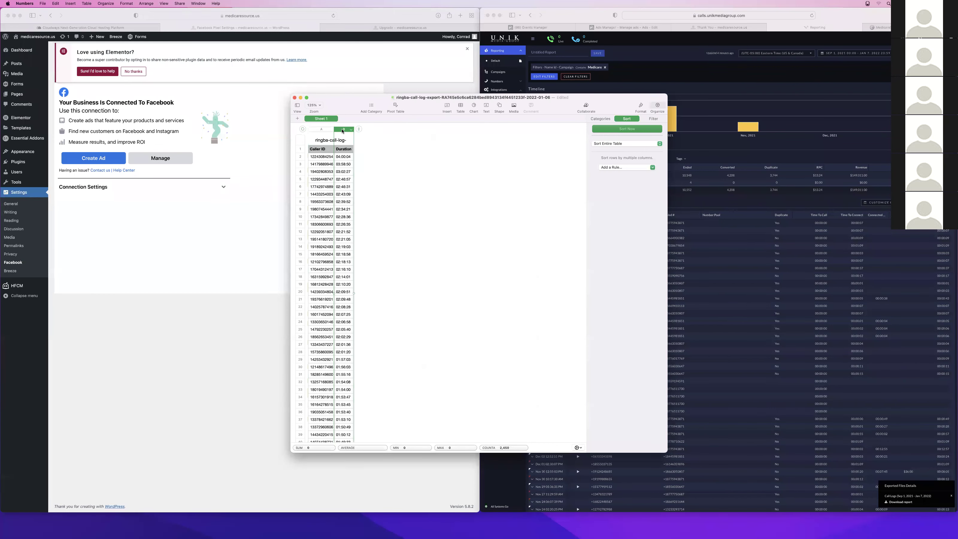
pyautogui.rightClick(344, 129)
# Finish the column deletion in Numbers and return to Facebook Events Manager's data sources
pyautogui.click(367, 223)
pyautogui.click(397, 182)
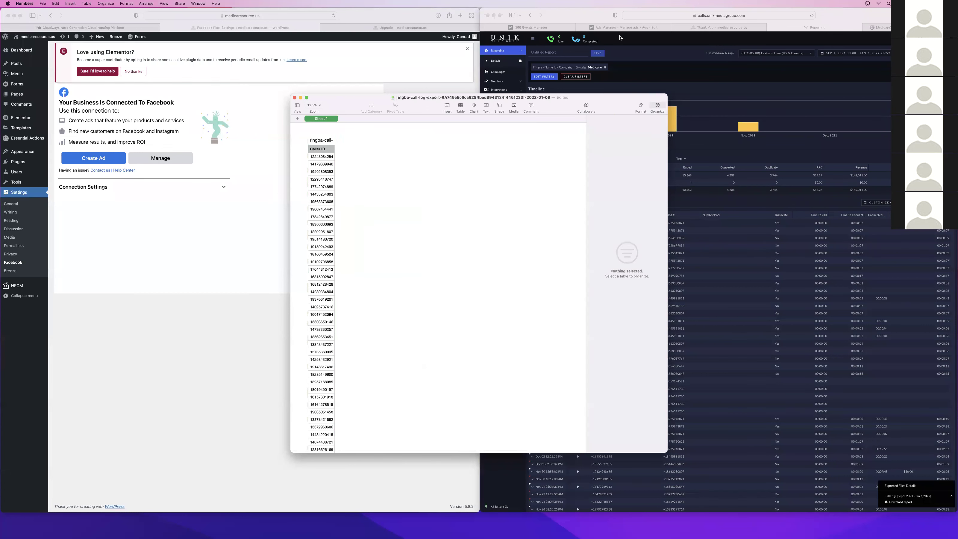
pyautogui.click(627, 30)
pyautogui.click(528, 27)
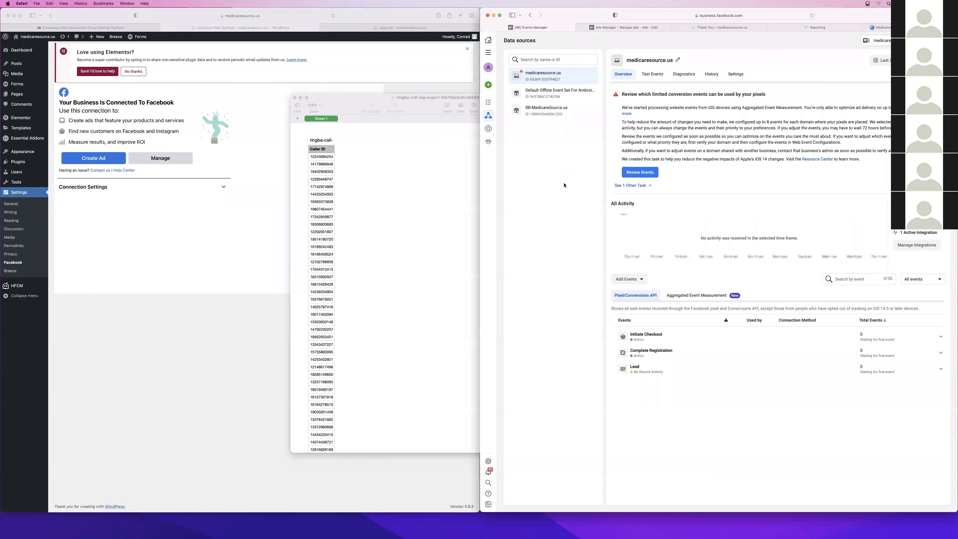
# Start a website custom audience with all website visitors, then close the setup
pyautogui.click(924, 60)
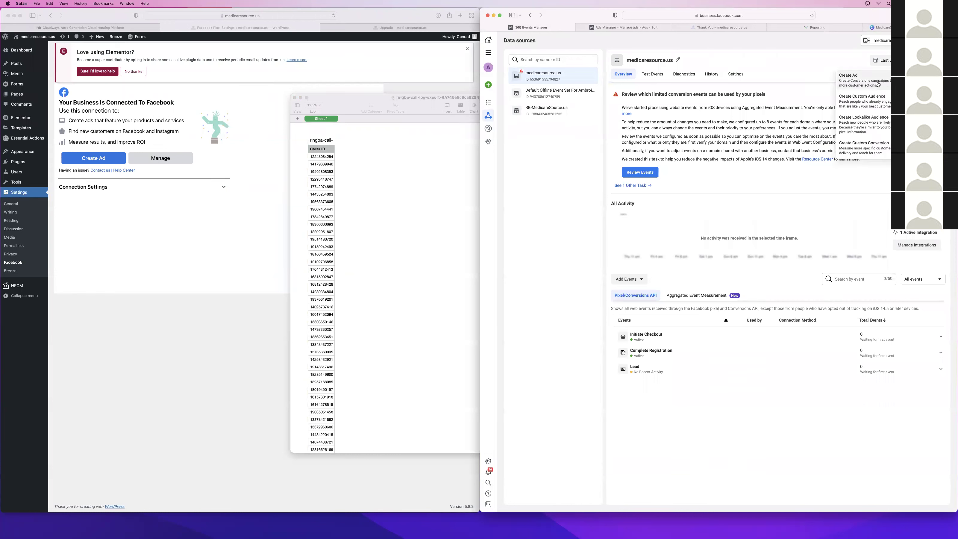
pyautogui.click(875, 110)
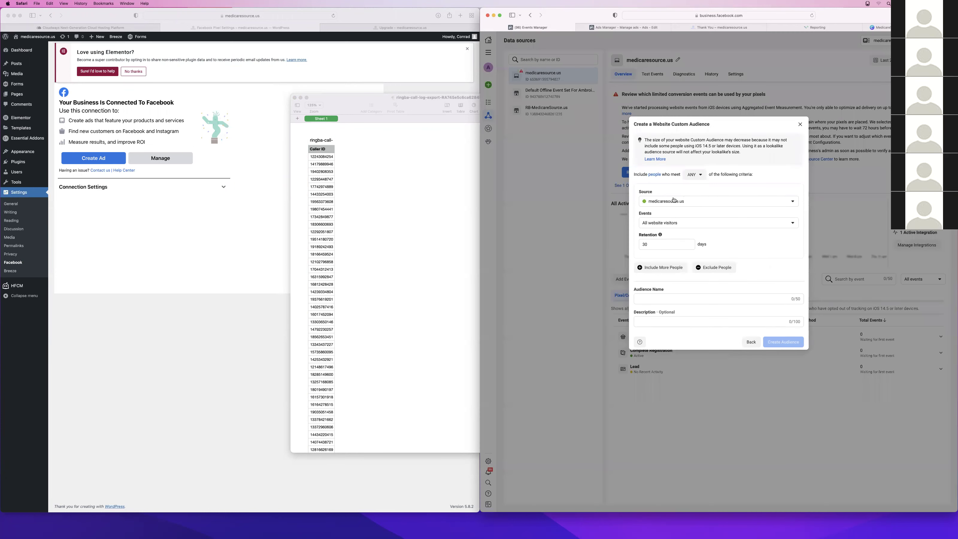
pyautogui.click(660, 223)
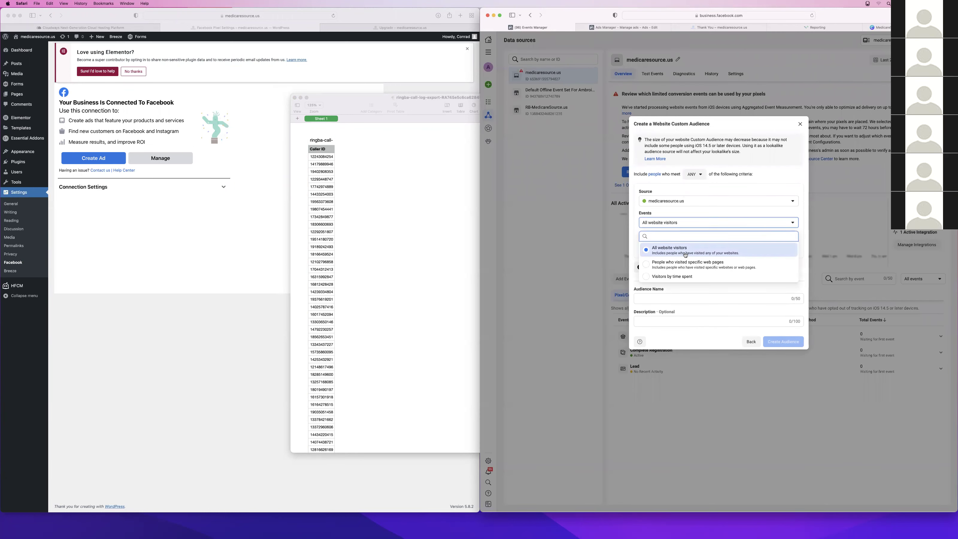
pyautogui.click(782, 168)
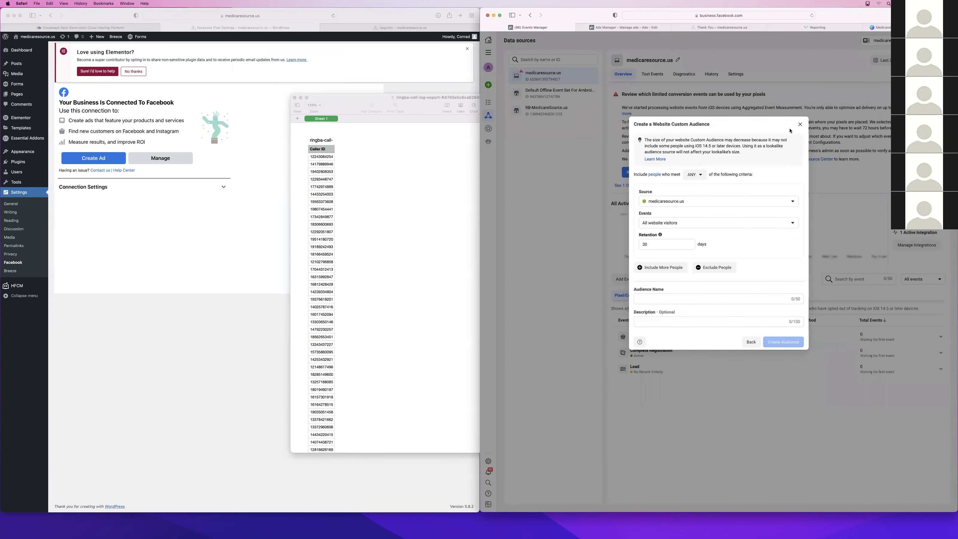
pyautogui.click(800, 124)
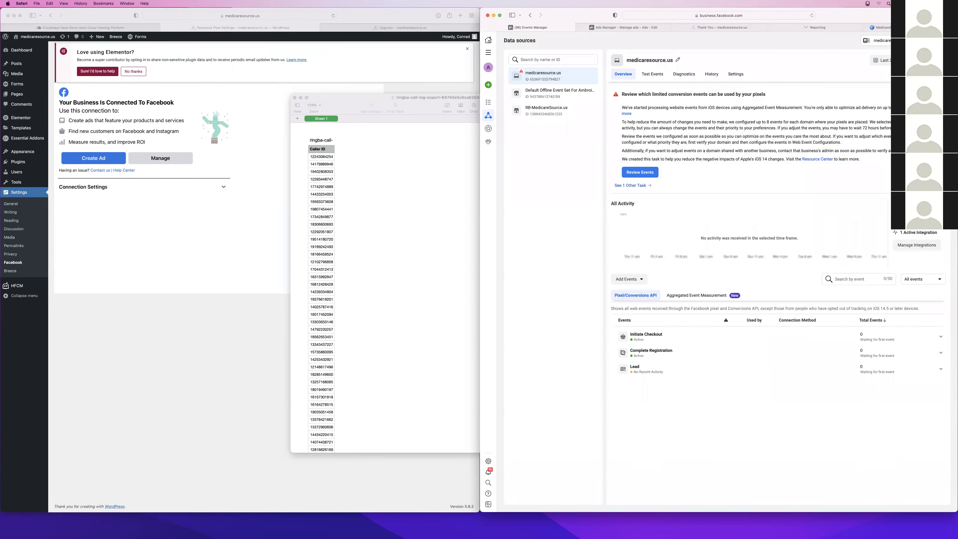
# Open the lookalike audience dialog and close it again
pyautogui.click(913, 60)
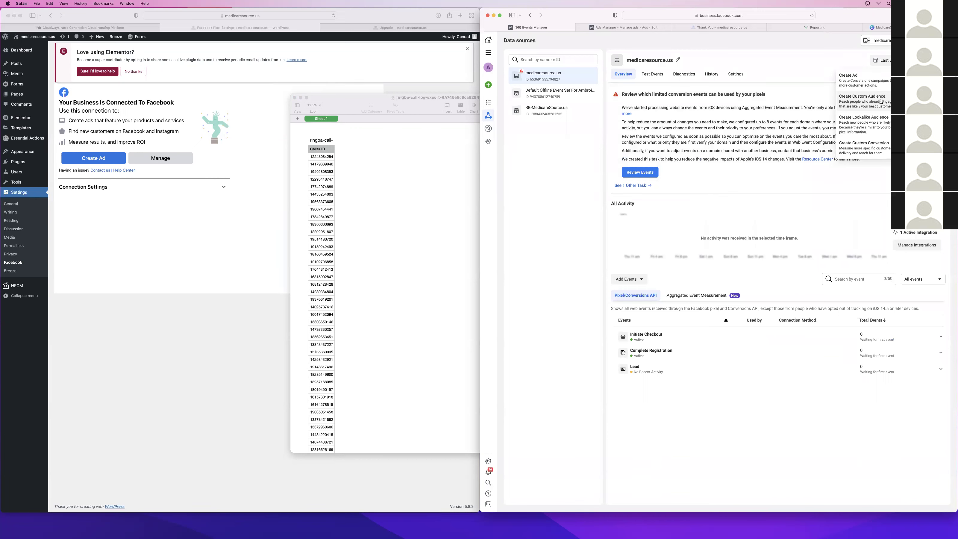
pyautogui.click(868, 122)
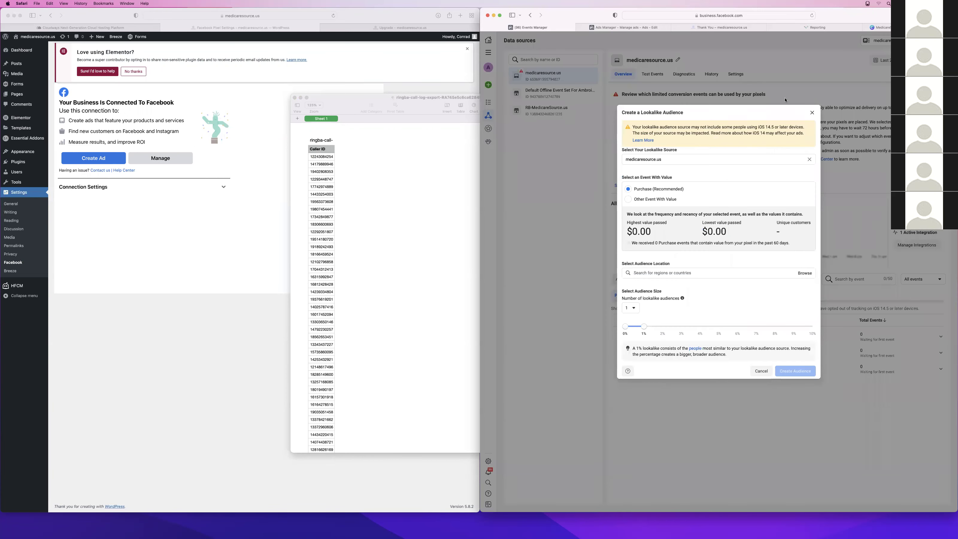
pyautogui.click(812, 113)
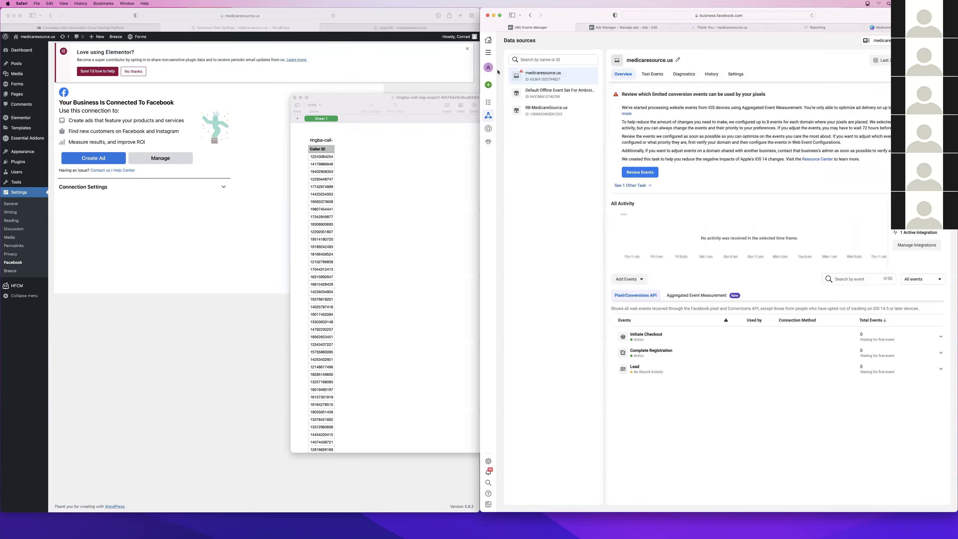
# Reload Events Manager's data sources from the Facebook tools menu
pyautogui.moveTo(487, 127)
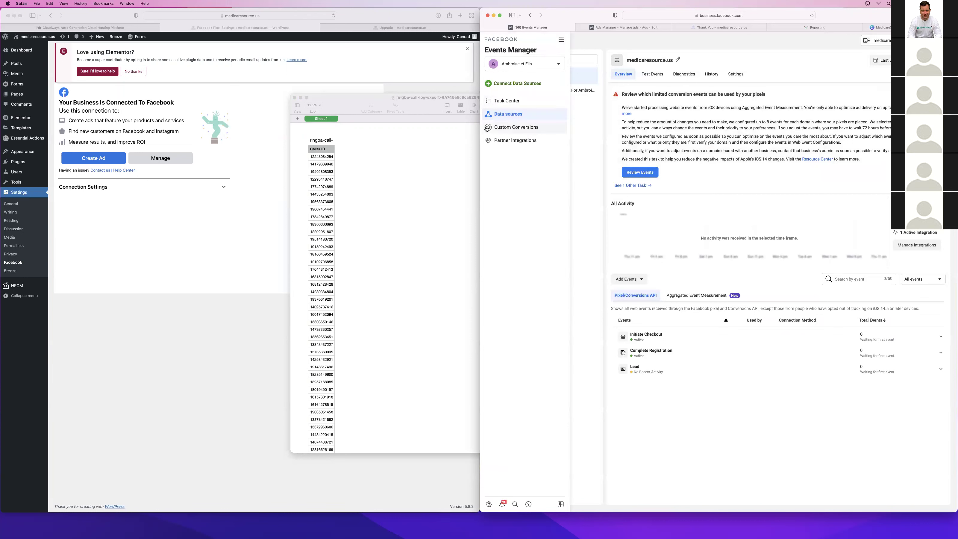
pyautogui.click(624, 28)
pyautogui.click(543, 29)
pyautogui.click(488, 52)
pyautogui.click(559, 74)
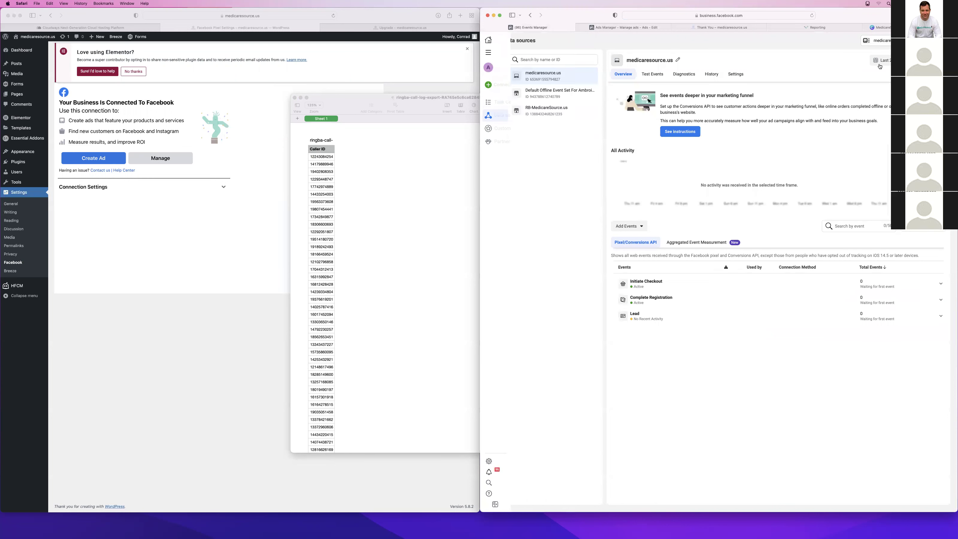
# Reopen Create Custom Audience, add then remove an extra Or criteria block, and close it
pyautogui.click(901, 60)
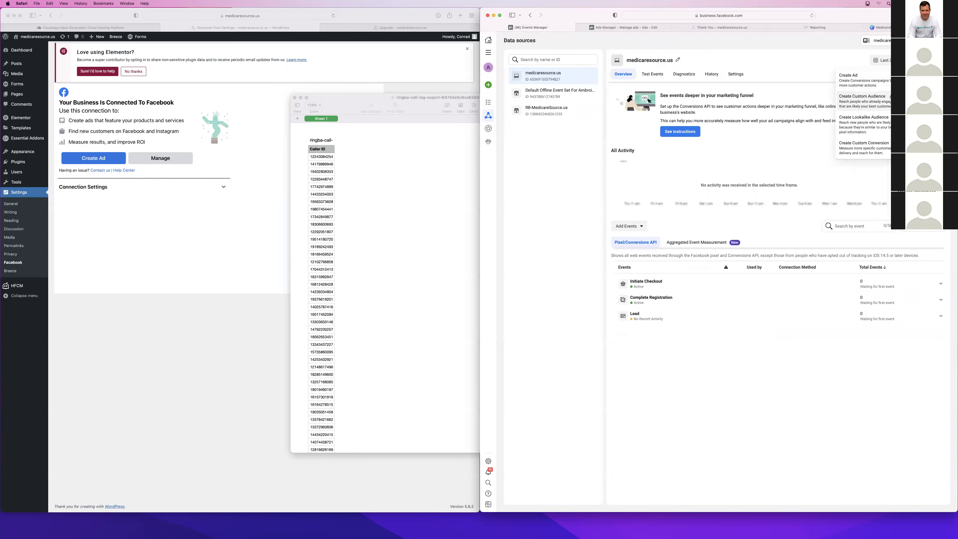
pyautogui.click(888, 100)
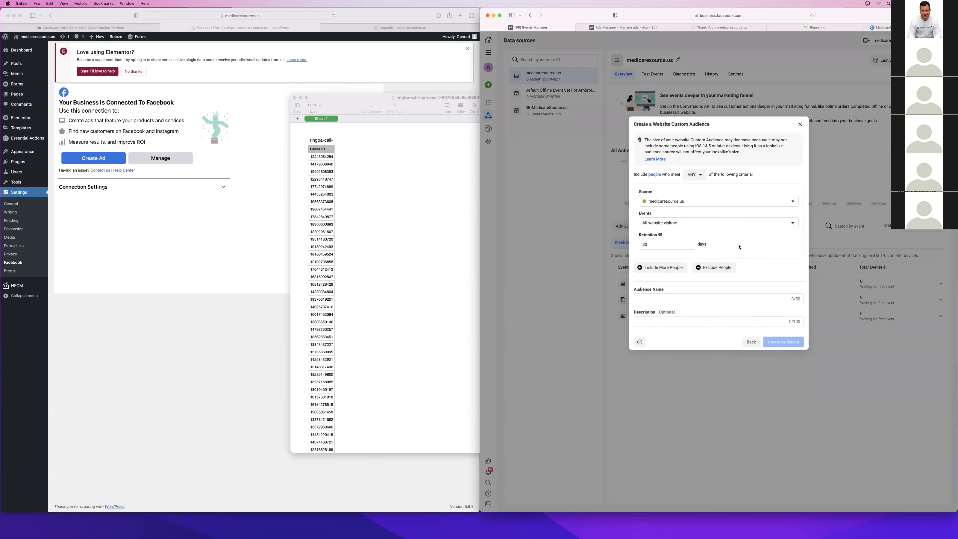
pyautogui.click(670, 267)
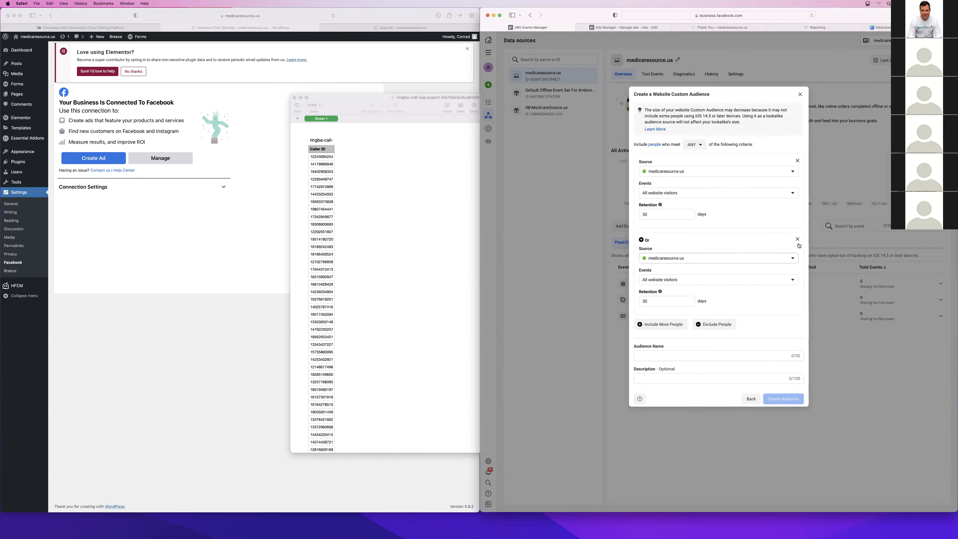
pyautogui.click(760, 257)
pyautogui.click(772, 238)
pyautogui.click(798, 238)
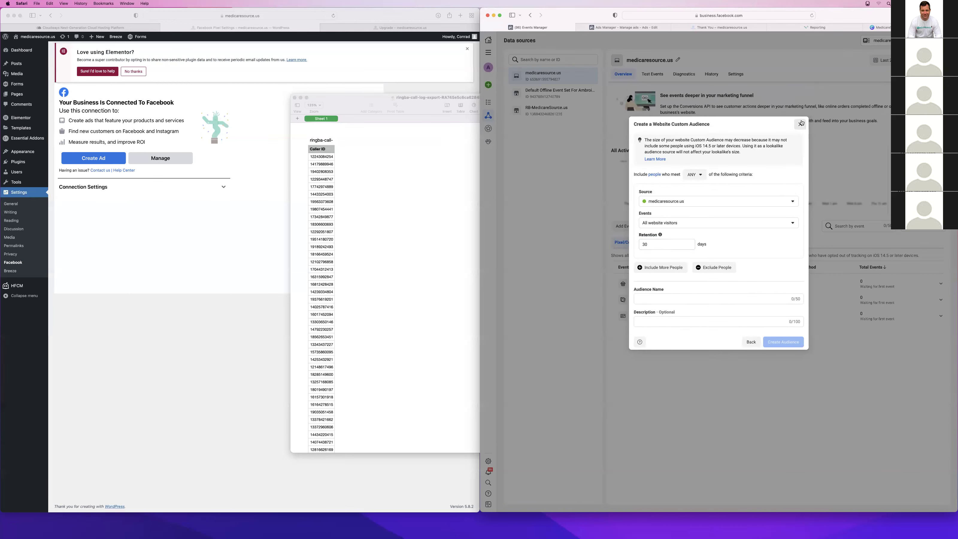
pyautogui.click(800, 124)
# Search Google in a new tab for 'how to upload custom audience to facebp'
pyautogui.press('super+t')
pyautogui.write('how to ')
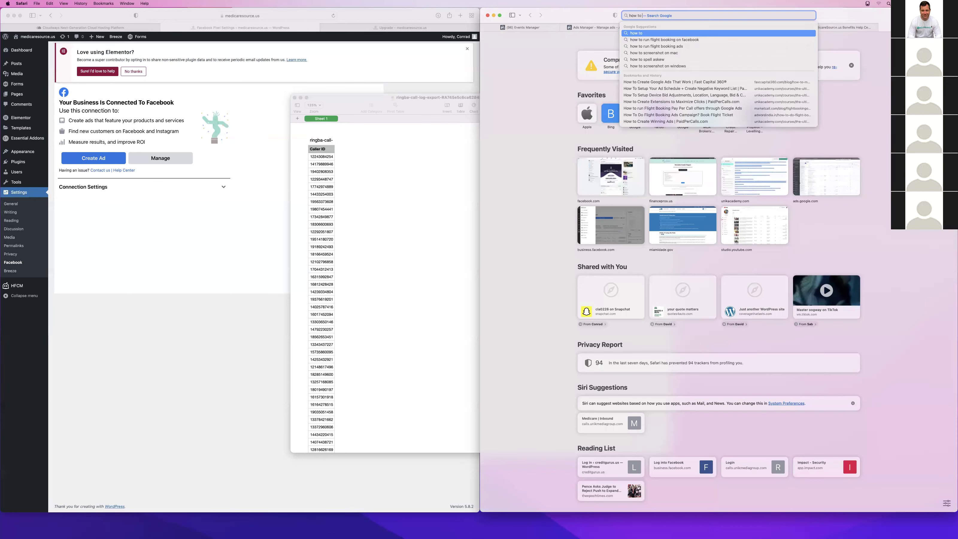
pyautogui.write('upload cu')
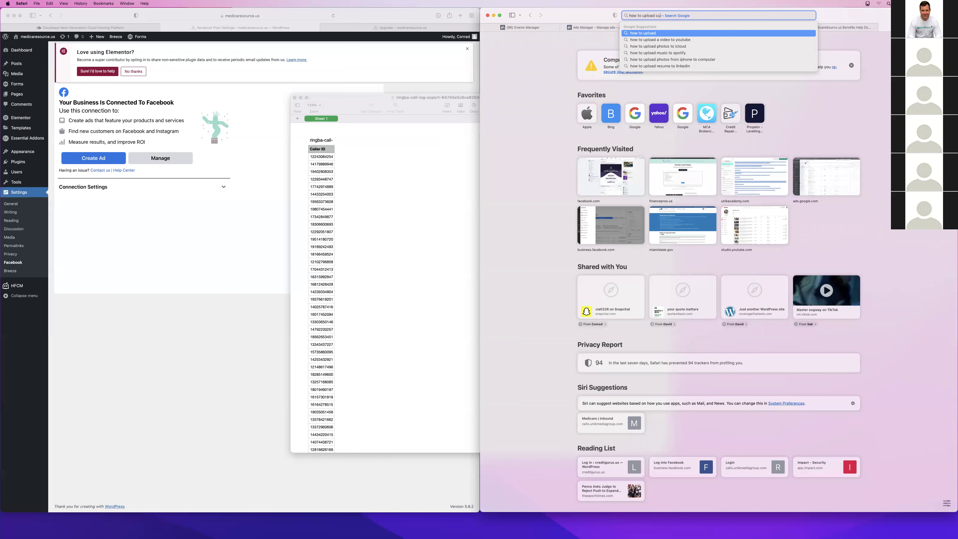
pyautogui.write('stom audience to facebpok')
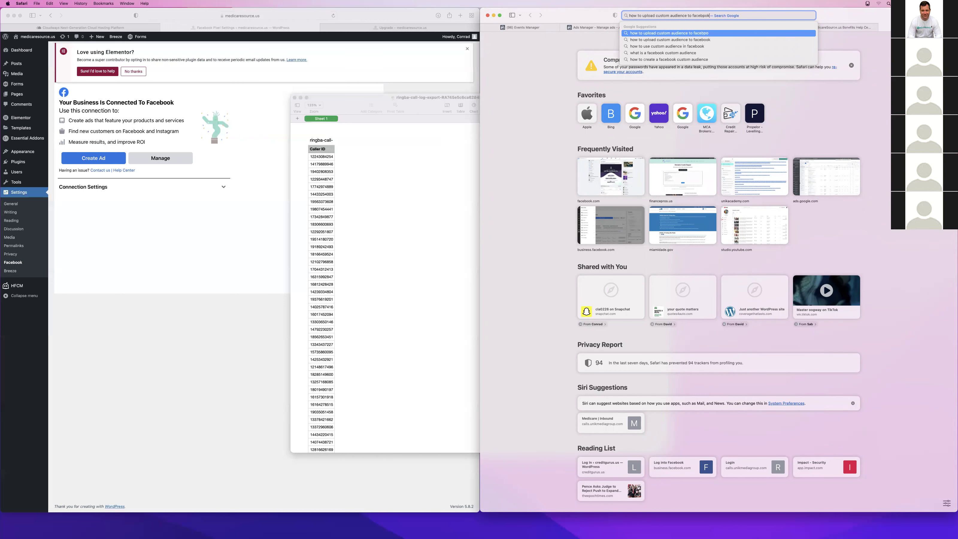
pyautogui.press('Return')
pyautogui.scroll(-10, 620, 141)
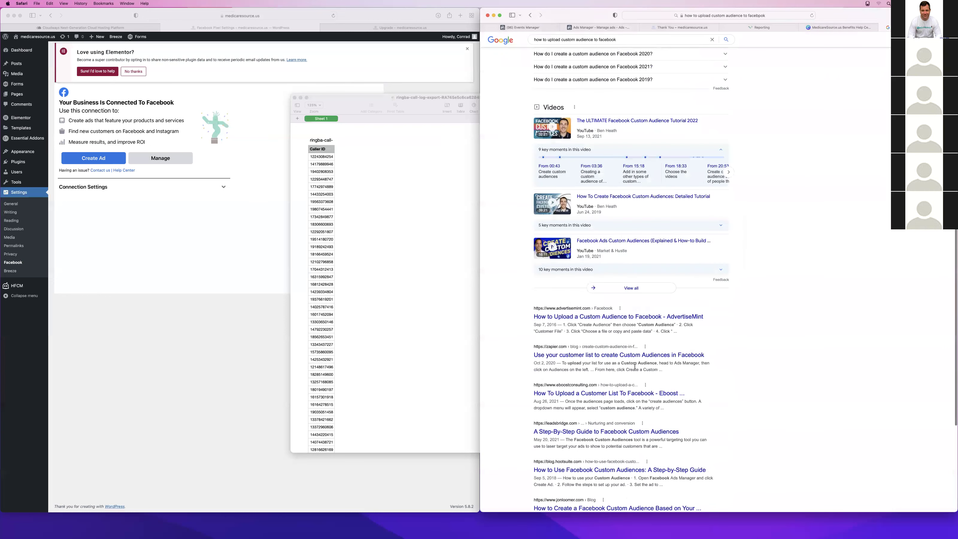
# Open AdvertiseMint's 'How to Upload a Custom Audience to Facebook' guide and scroll through it
pyautogui.click(621, 309)
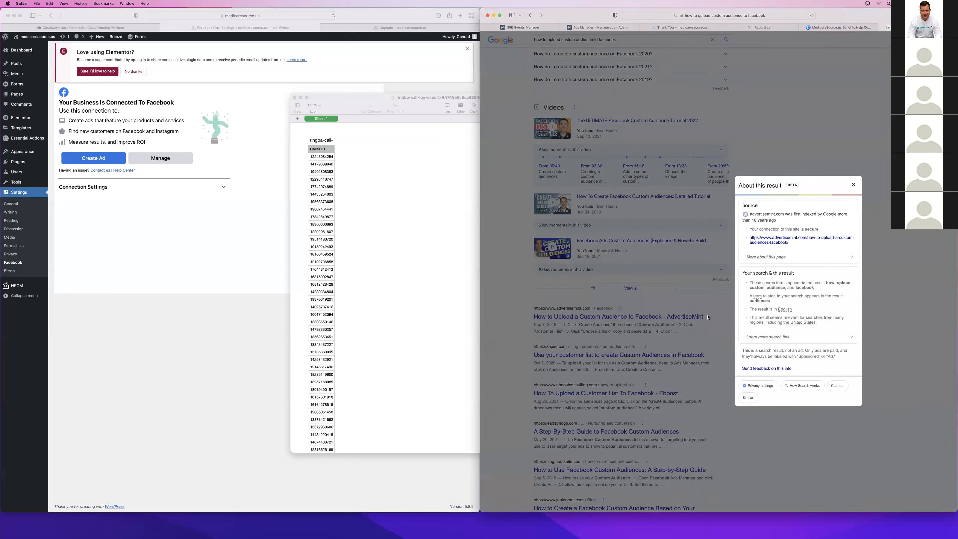
pyautogui.click(853, 184)
pyautogui.click(690, 317)
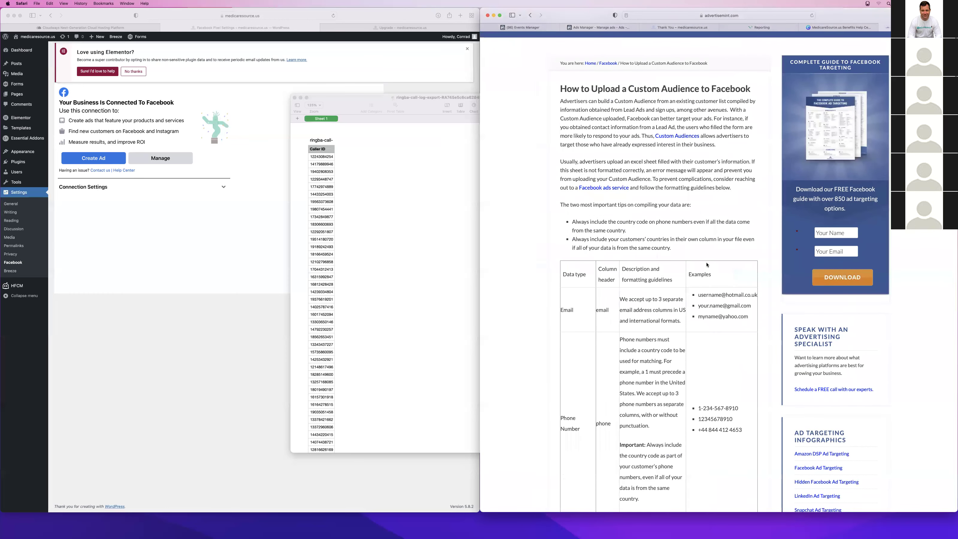
pyautogui.scroll(-5, 706, 265)
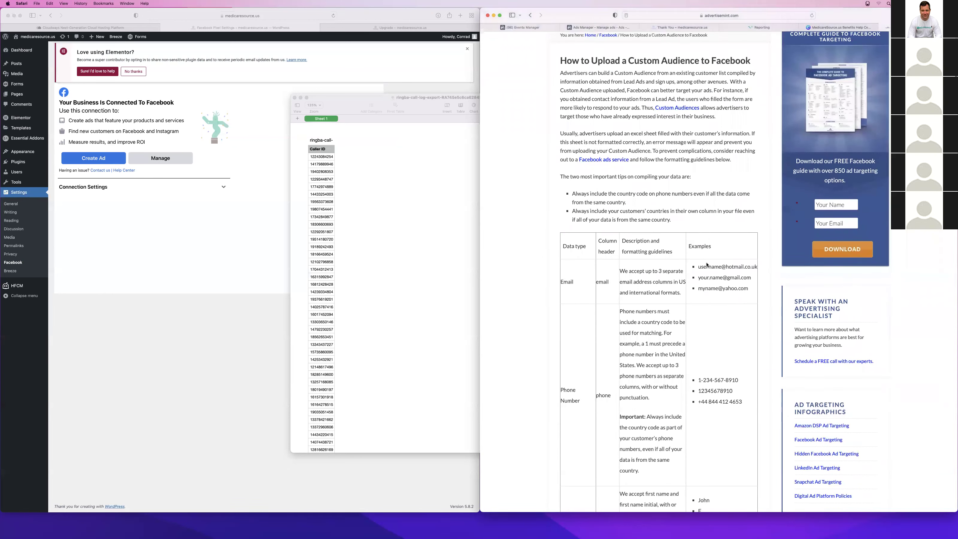
pyautogui.scroll(-15, 706, 265)
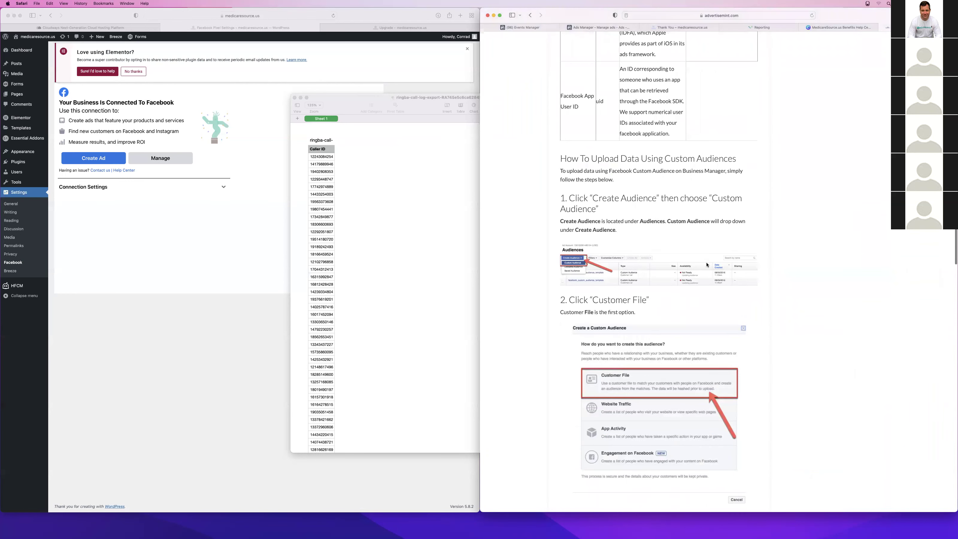
# Open Business Settings from the All tools menu, landing on the People page
pyautogui.click(522, 28)
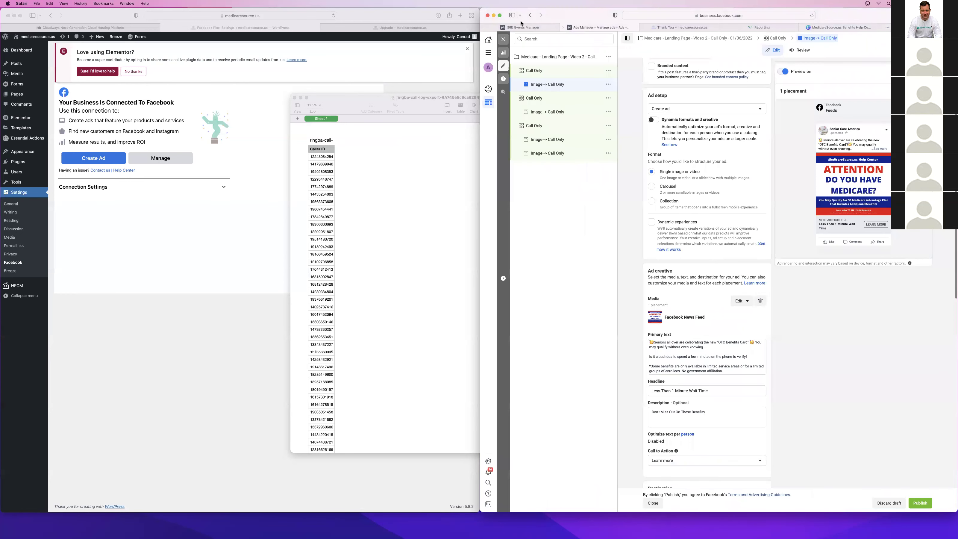
pyautogui.click(920, 60)
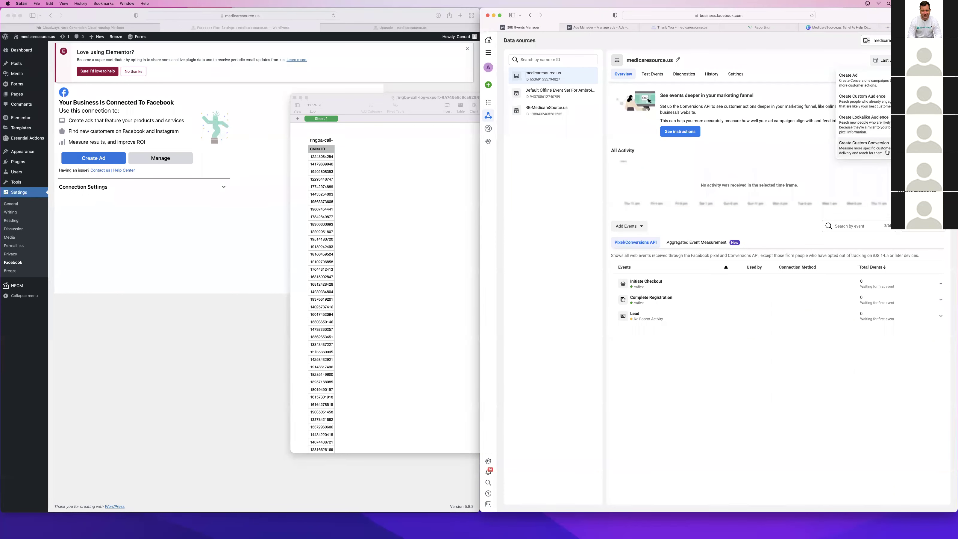
pyautogui.click(489, 57)
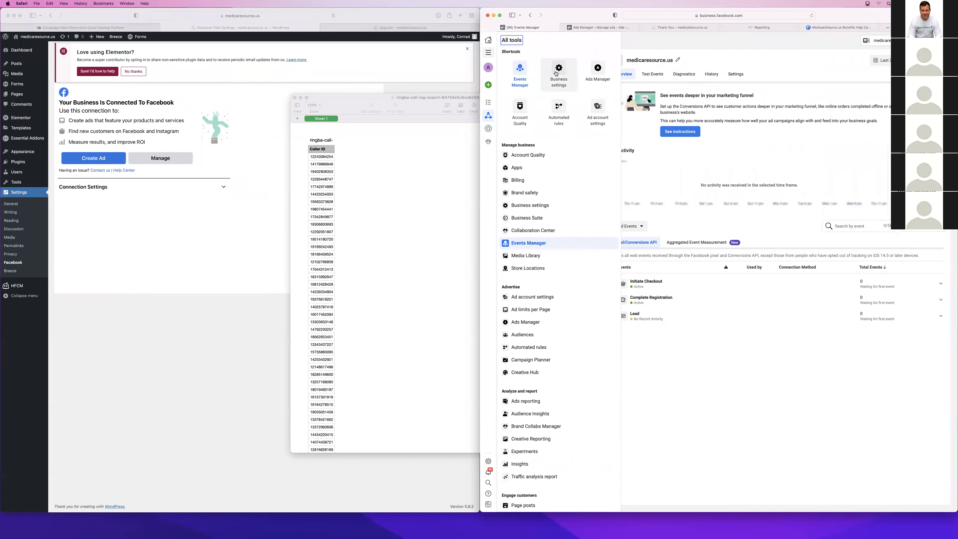
pyautogui.scroll(-2, 528, 275)
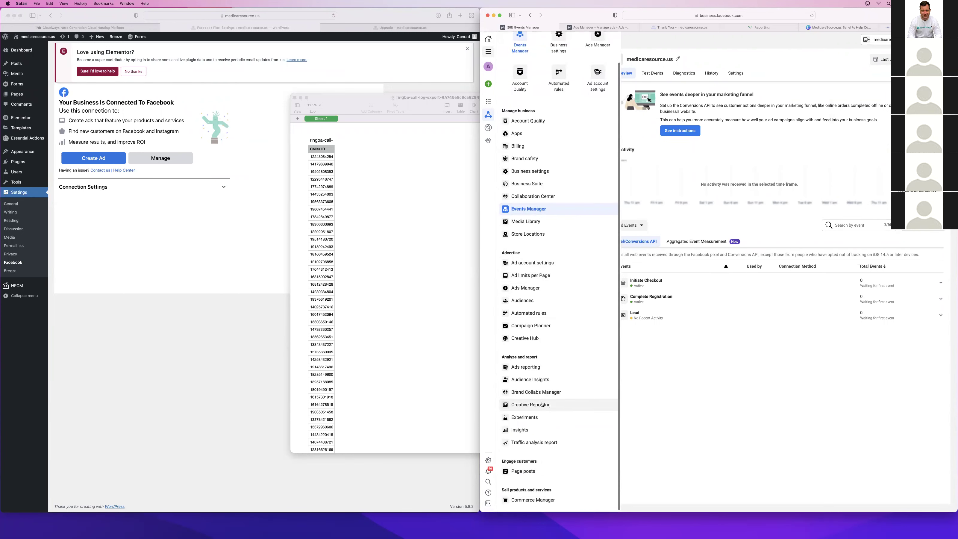
pyautogui.scroll(2, 530, 411)
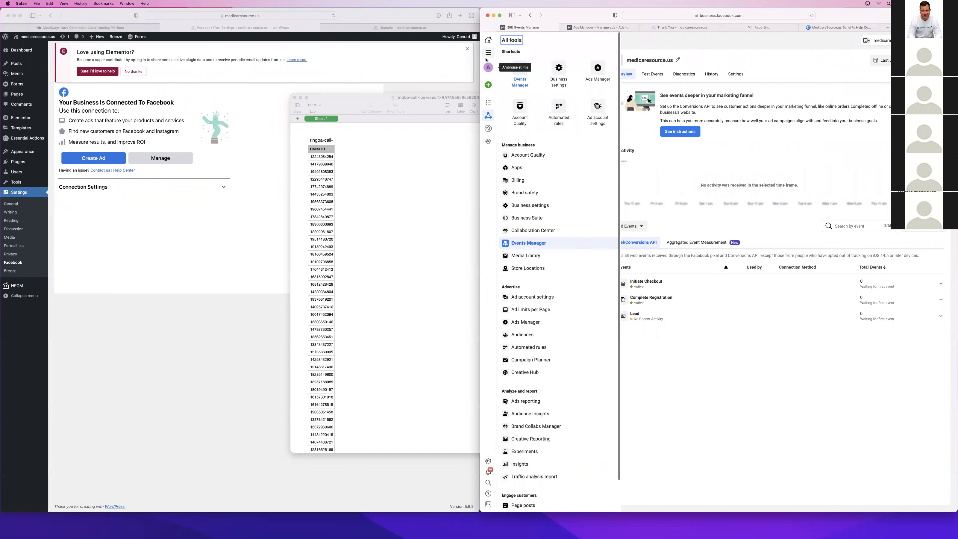
pyautogui.click(570, 72)
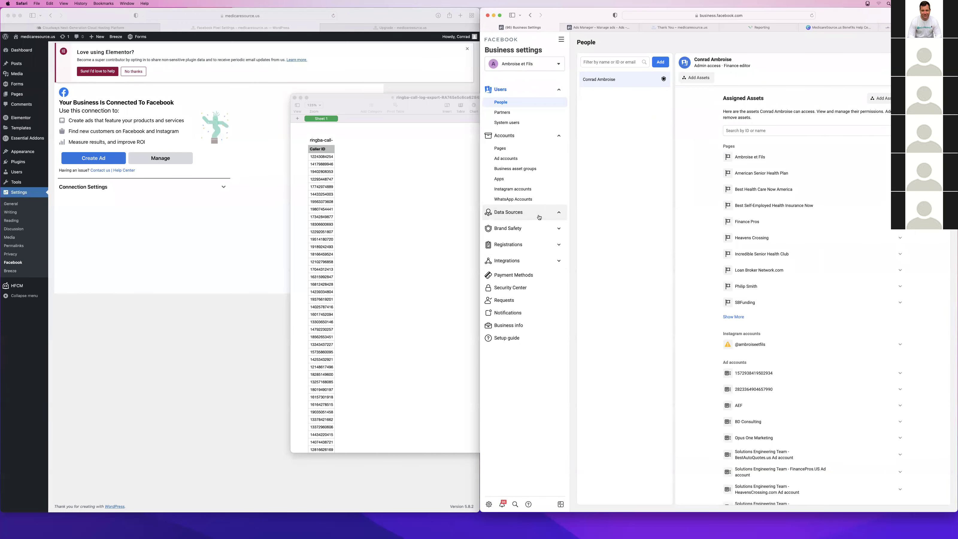
# Browse the business's ad accounts and pixels and view the medicaresource.us pixel's details
pyautogui.click(509, 212)
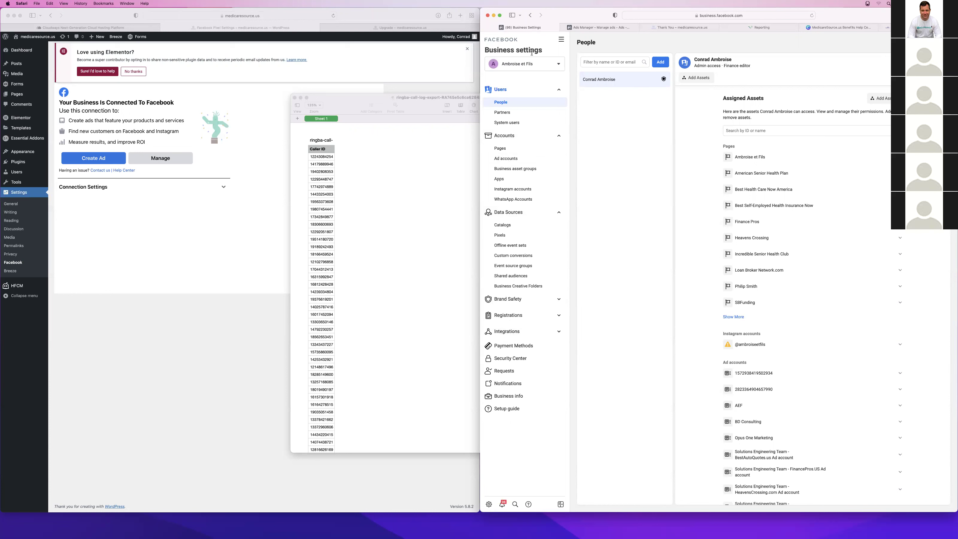
pyautogui.click(551, 64)
pyautogui.click(552, 64)
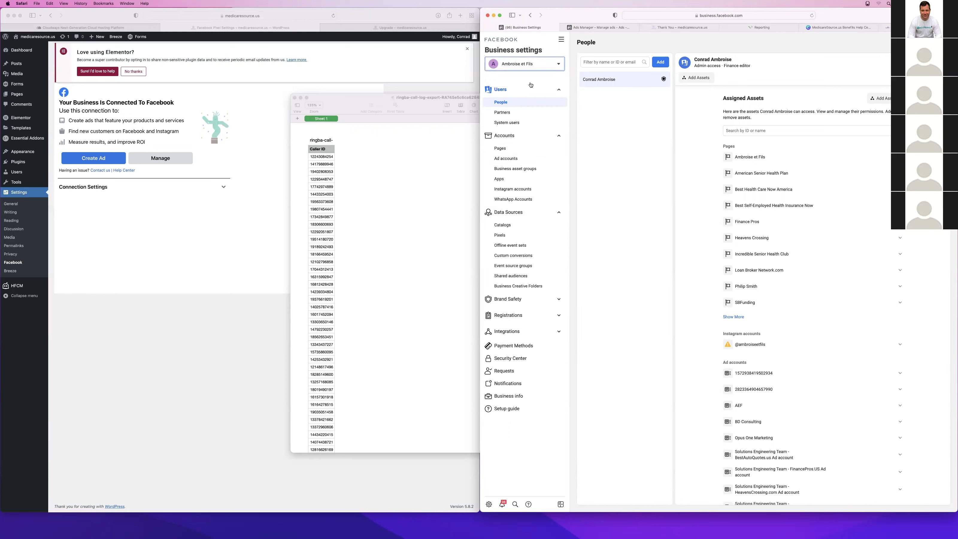
pyautogui.click(516, 159)
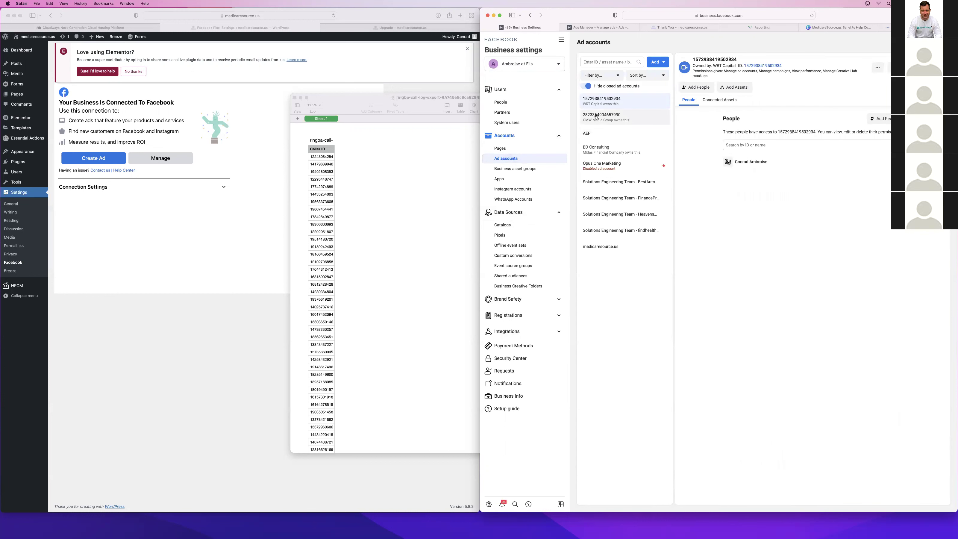
pyautogui.click(513, 239)
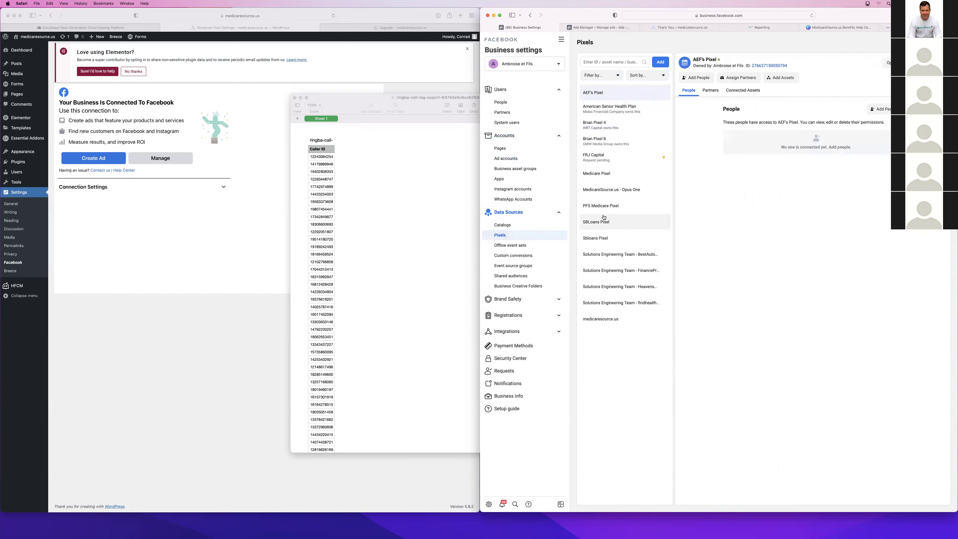
pyautogui.click(604, 319)
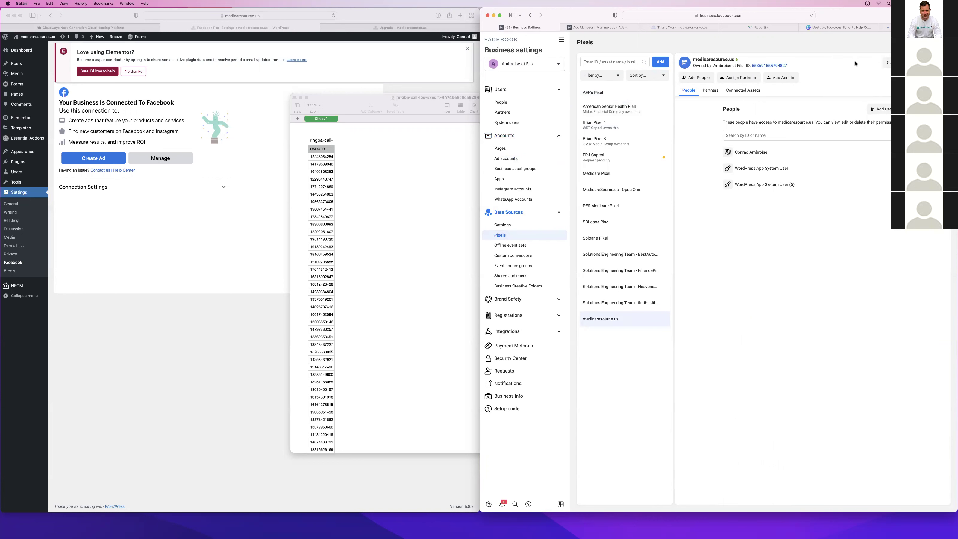
# Check the Image -> Call Only ad, then open Events Manager's data sources for the pixel
pyautogui.click(603, 28)
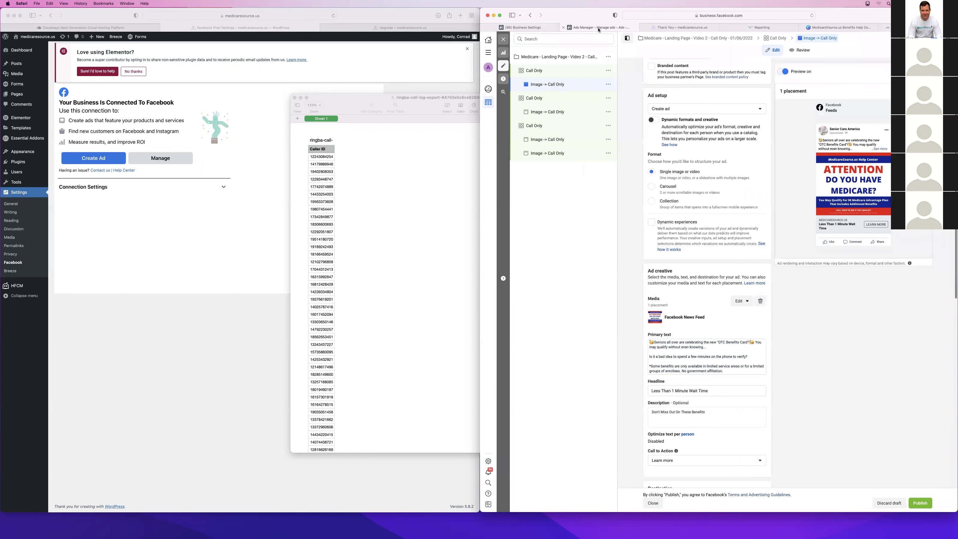
pyautogui.click(581, 84)
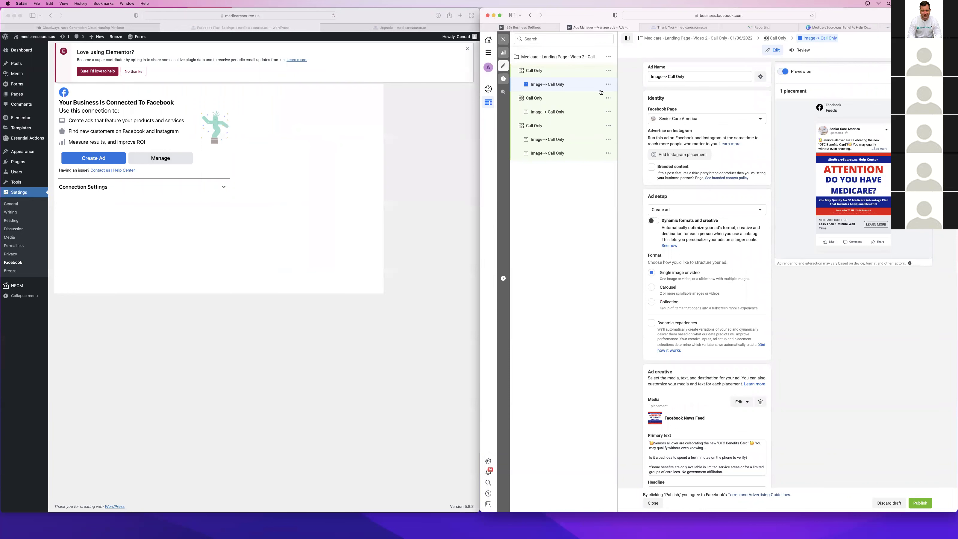
pyautogui.click(522, 29)
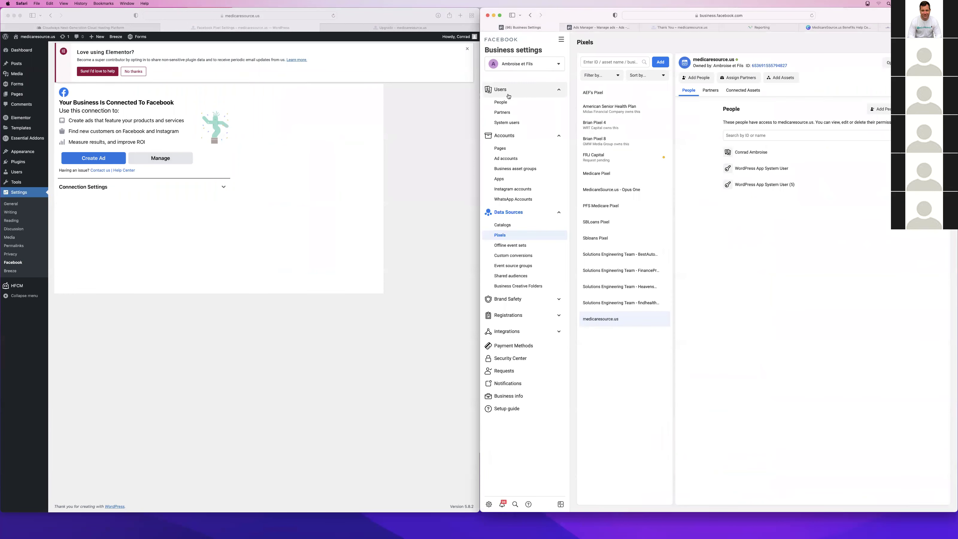
pyautogui.click(561, 39)
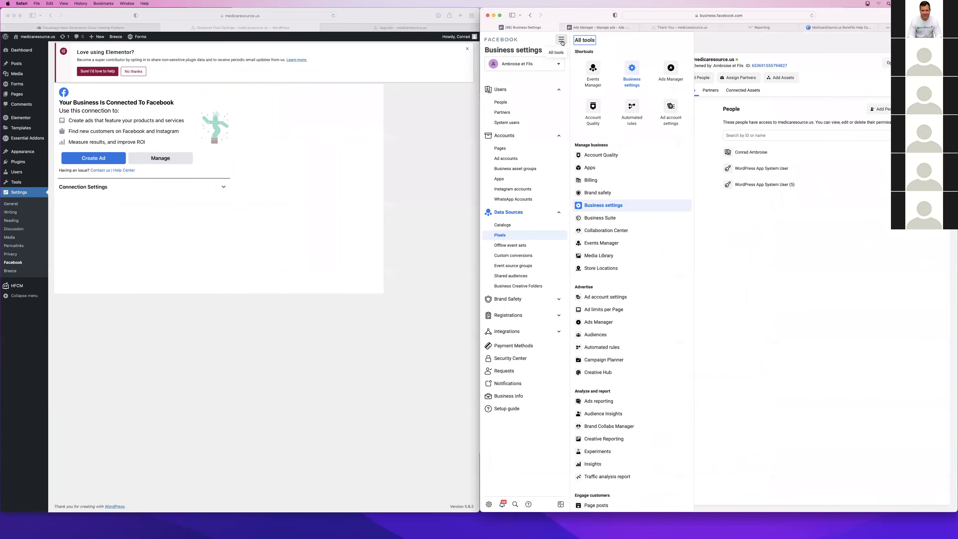
pyautogui.click(590, 68)
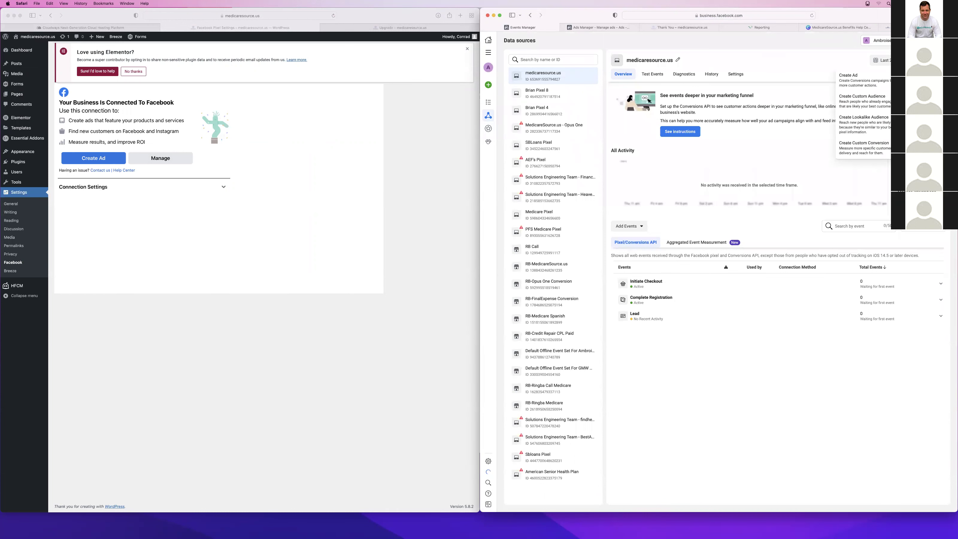
# Start a website custom audience from the pixel under the medicaresource.us ad account
pyautogui.click(864, 99)
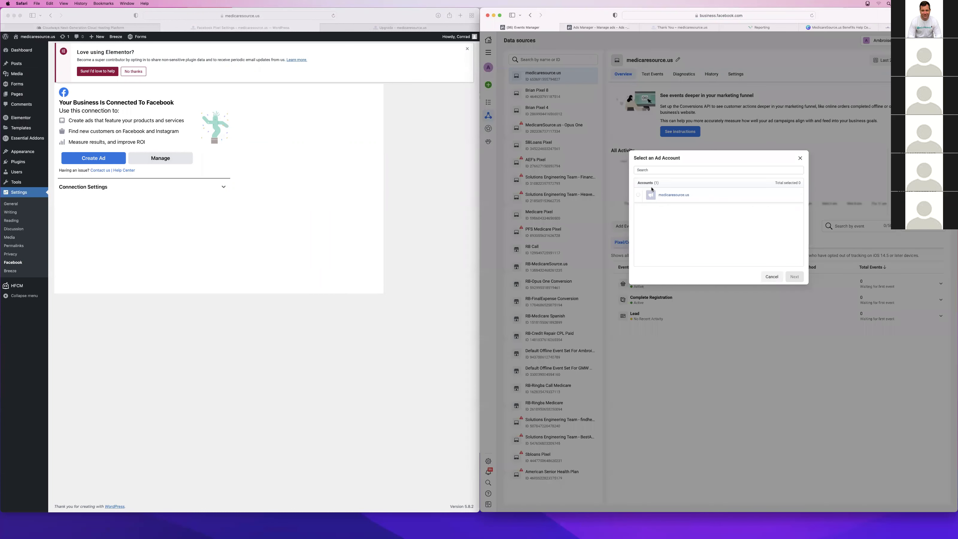
pyautogui.click(653, 194)
pyautogui.click(795, 277)
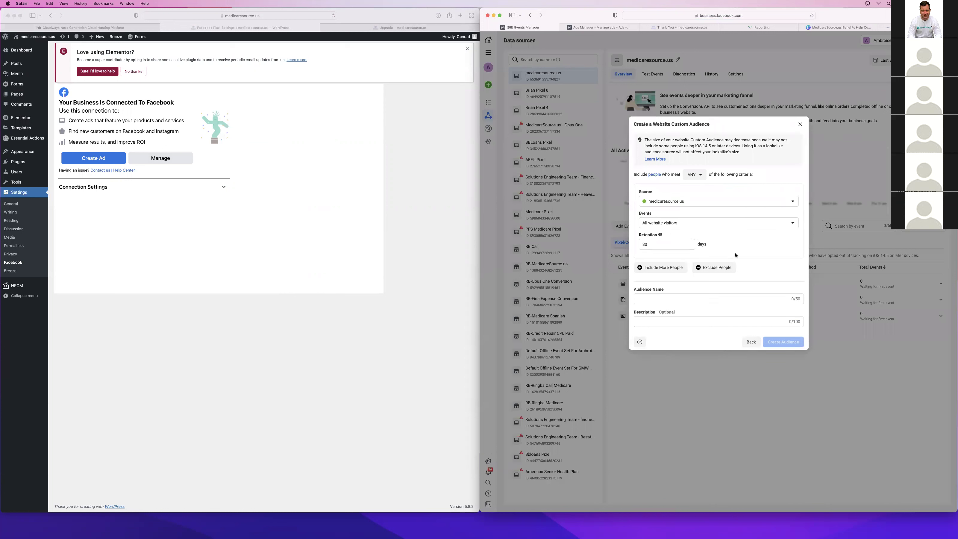
pyautogui.click(669, 300)
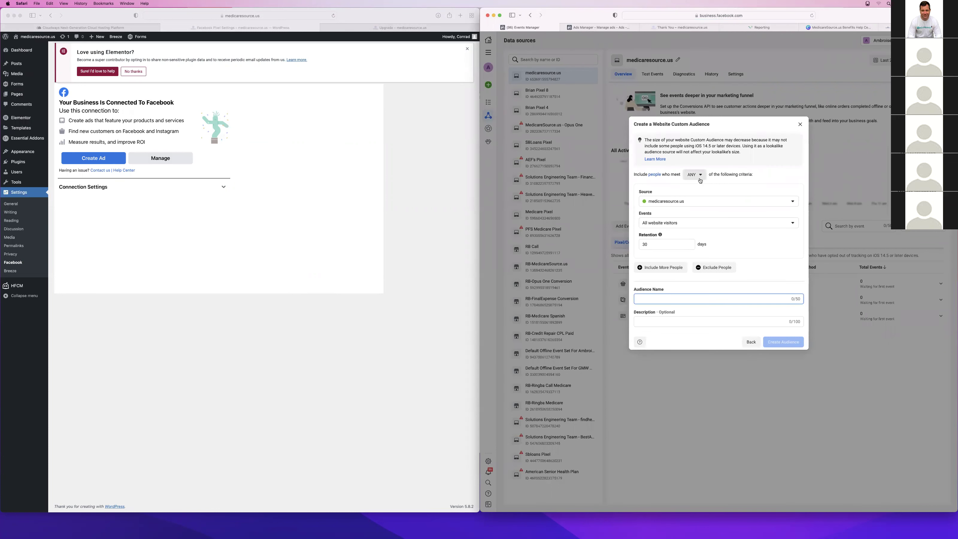
pyautogui.click(671, 201)
pyautogui.click(660, 217)
# Try the page-visit and time-spent event options, then discard the audience and return to Ads Manager
pyautogui.click(676, 225)
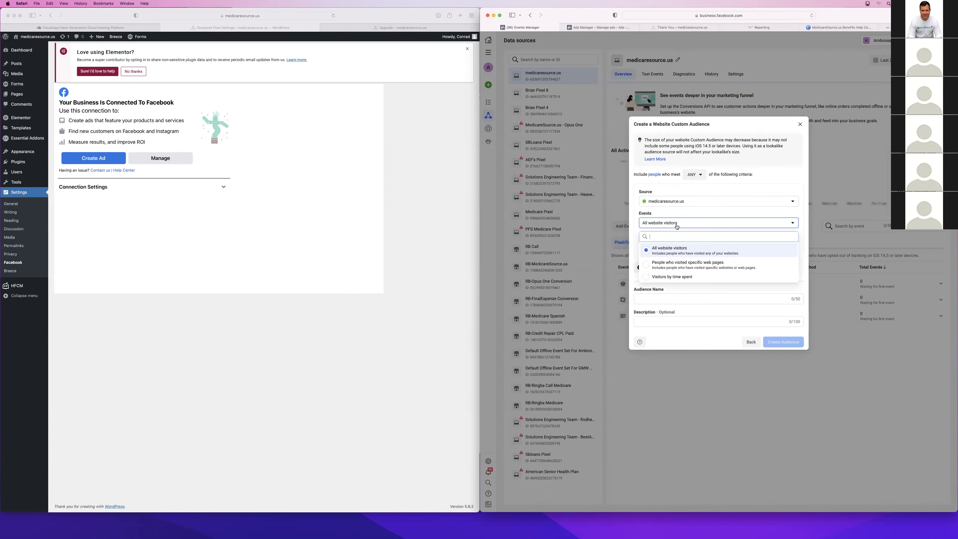
pyautogui.click(677, 264)
pyautogui.click(670, 208)
pyautogui.click(667, 258)
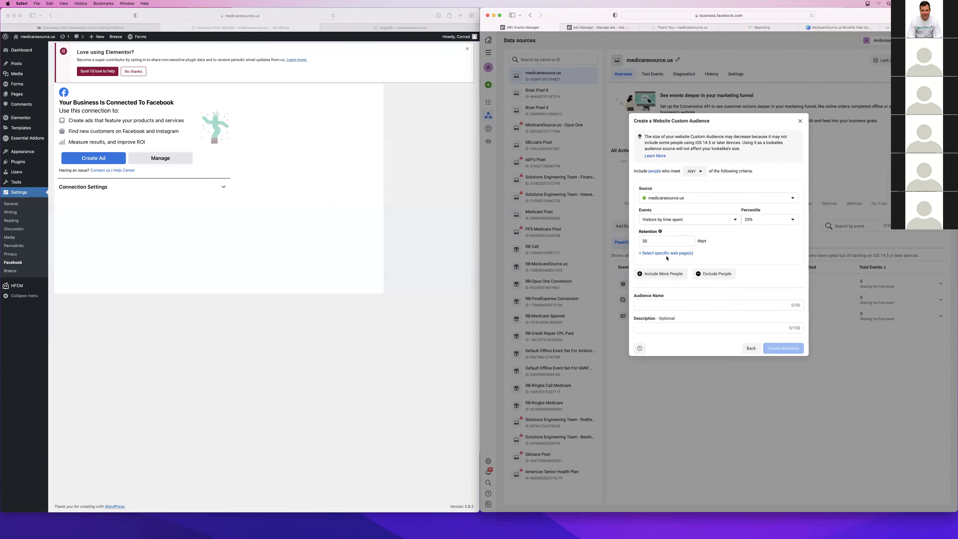
pyautogui.click(800, 120)
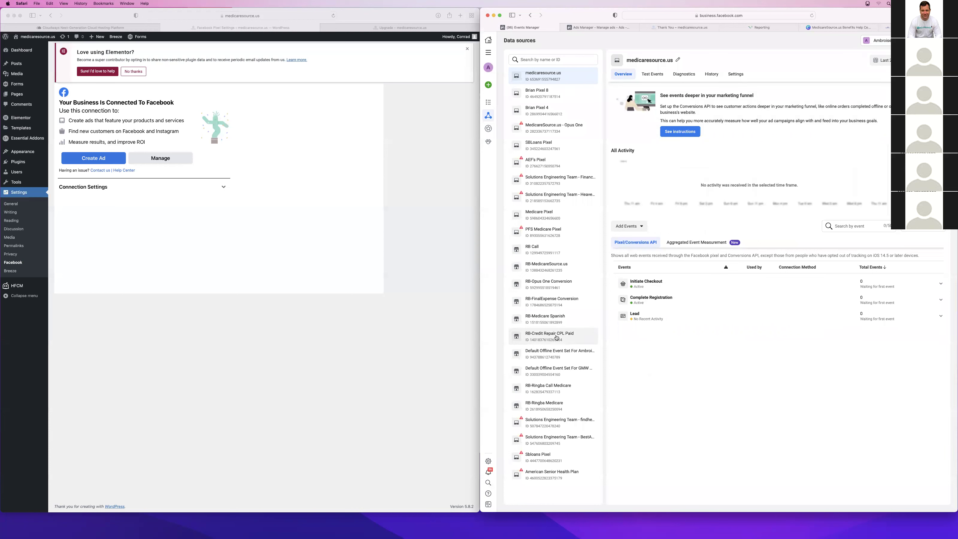
pyautogui.moveTo(490, 108)
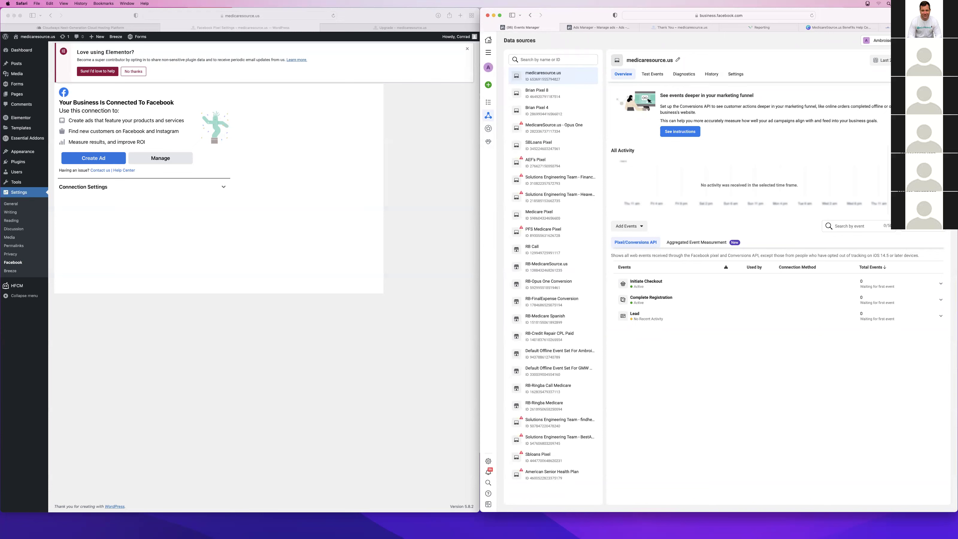
pyautogui.click(566, 28)
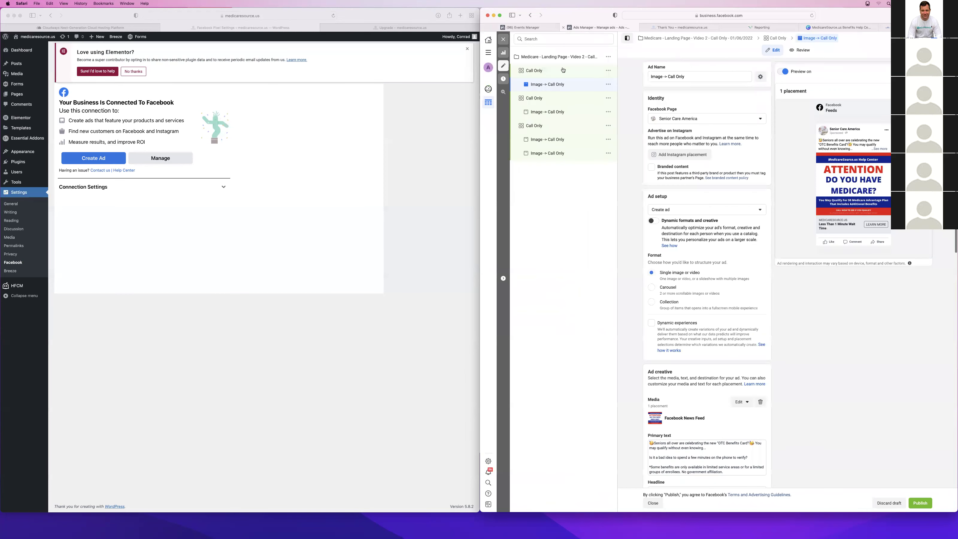
# Go to Audiences via All tools, close the lookalike dialog and start a Customer list custom audience
pyautogui.click(523, 28)
pyautogui.click(488, 53)
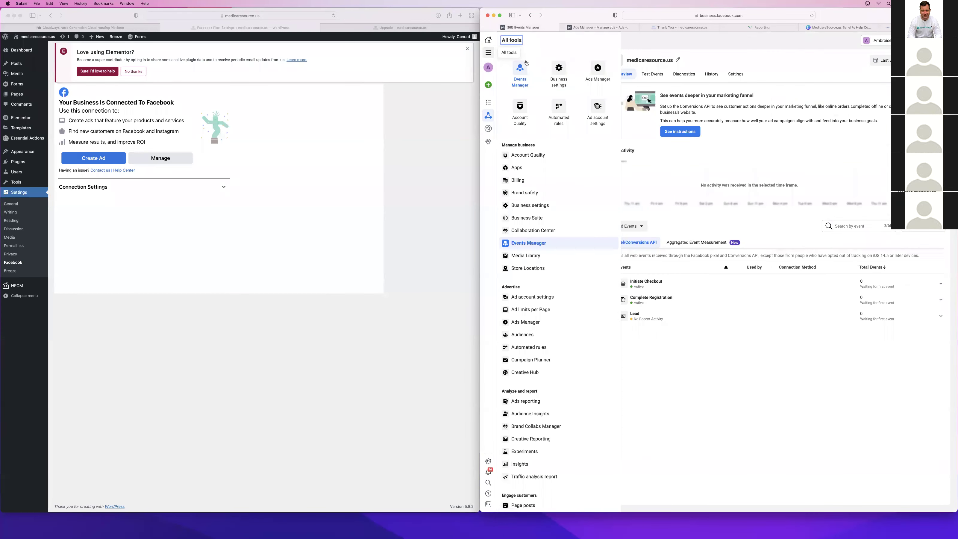
pyautogui.scroll(-1, 571, 170)
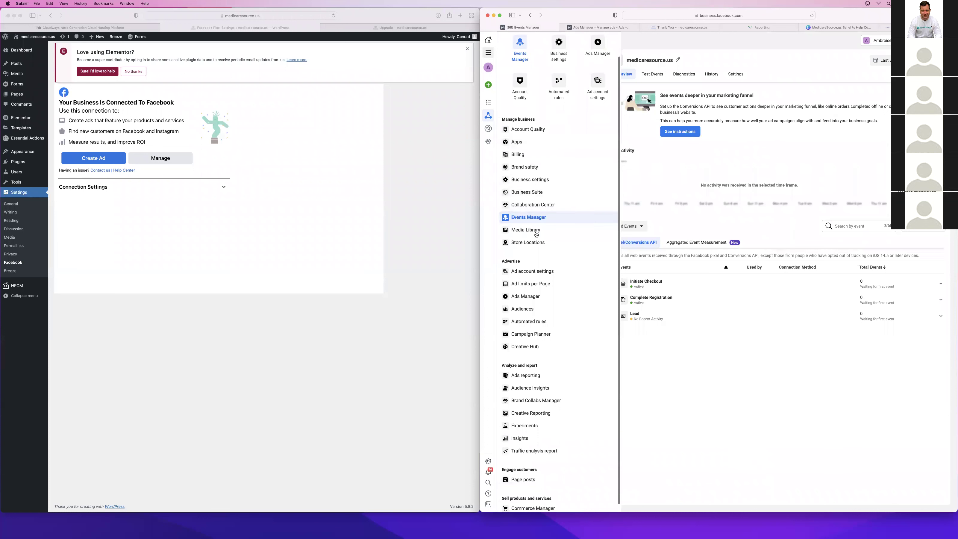
pyautogui.click(535, 297)
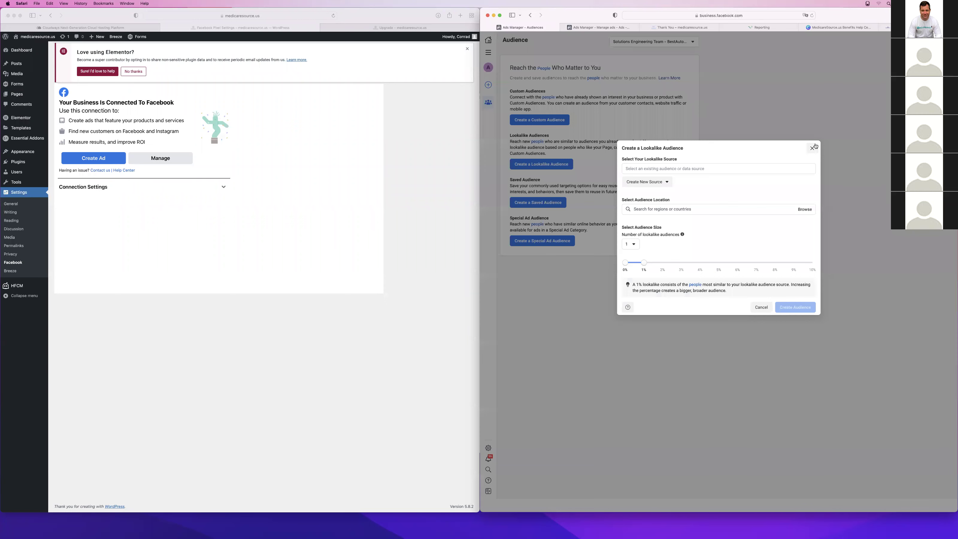
pyautogui.click(812, 148)
pyautogui.click(515, 119)
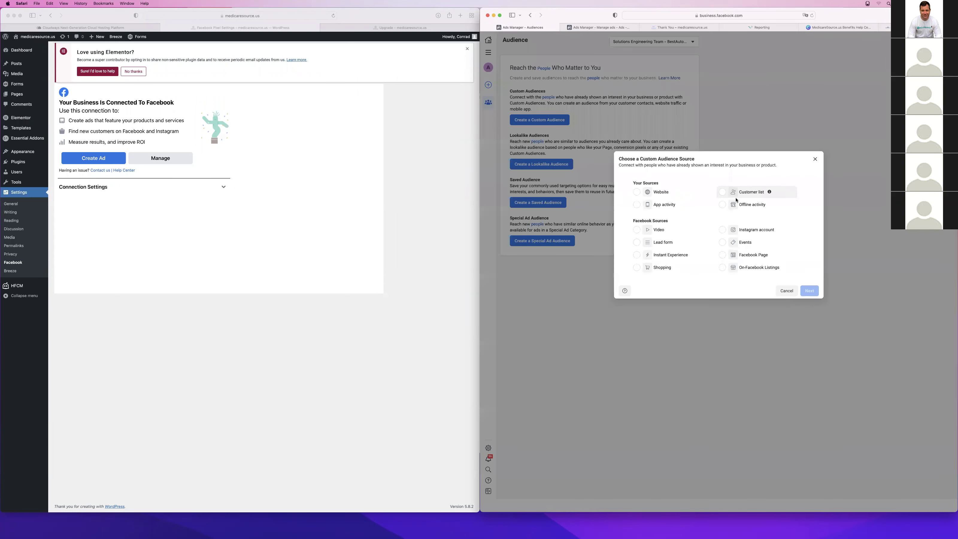
pyautogui.click(750, 192)
pyautogui.click(810, 291)
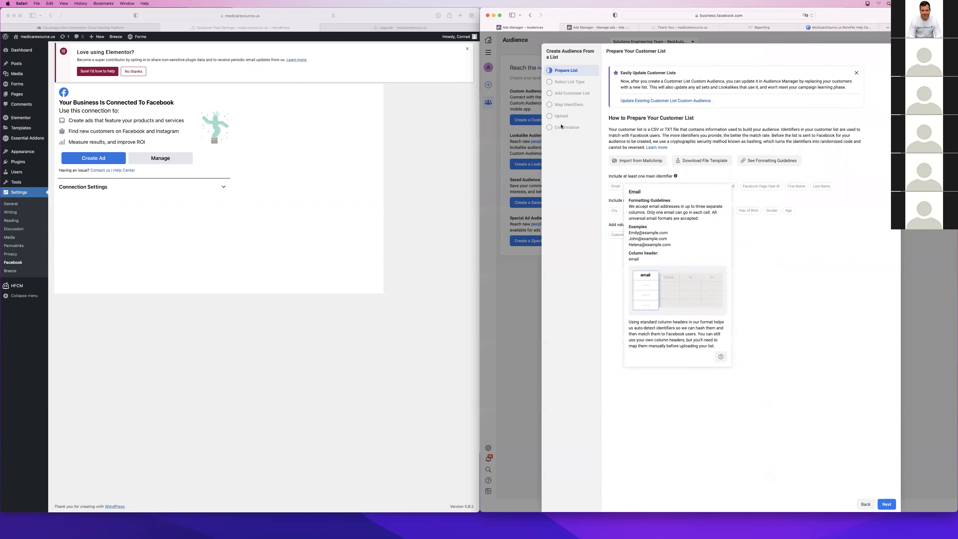
# Bring the call-log spreadsheet forward and inspect the header cell, title and table context menus
pyautogui.hotkey('ctrl', 'Up')
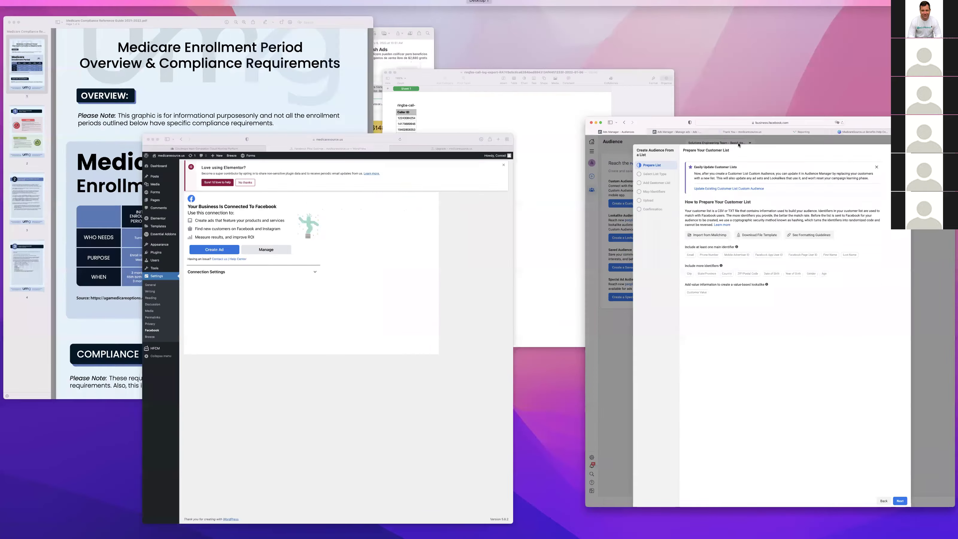
pyautogui.click(532, 102)
pyautogui.click(316, 151)
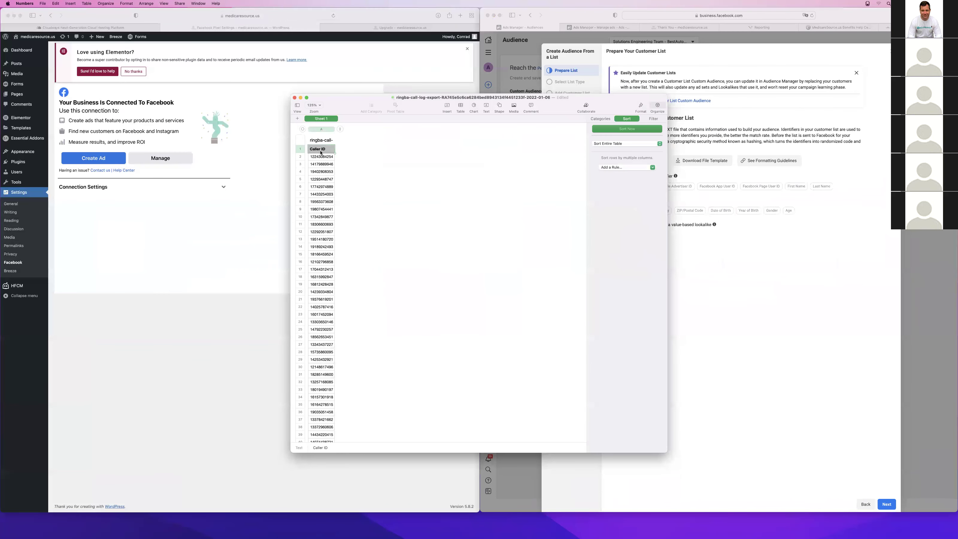
pyautogui.click(829, 221)
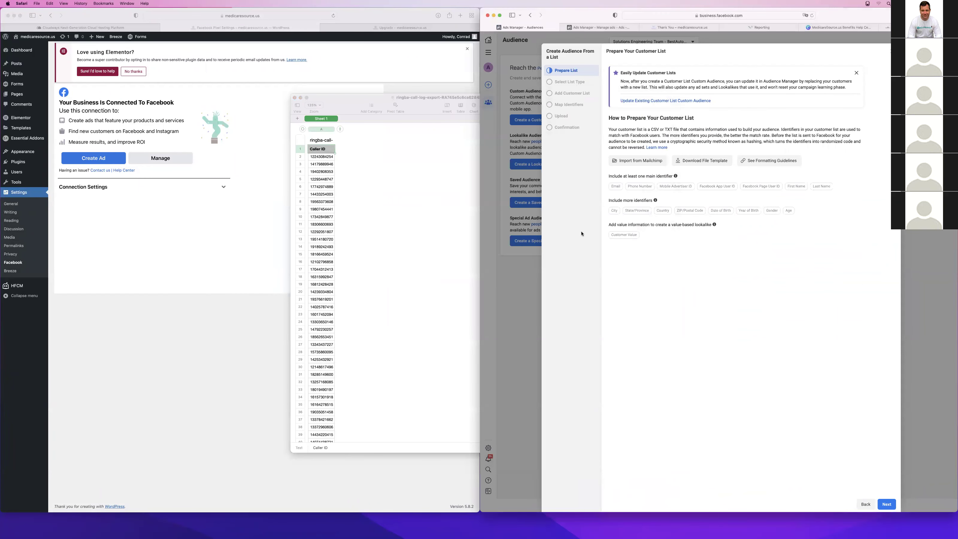
pyautogui.click(397, 178)
pyautogui.rightClick(322, 150)
pyautogui.click(325, 146)
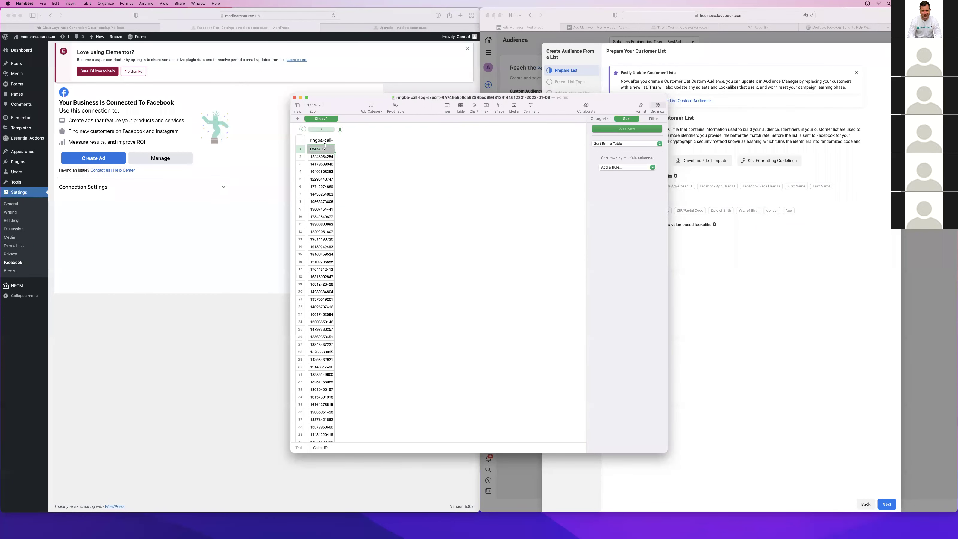
pyautogui.click(323, 142)
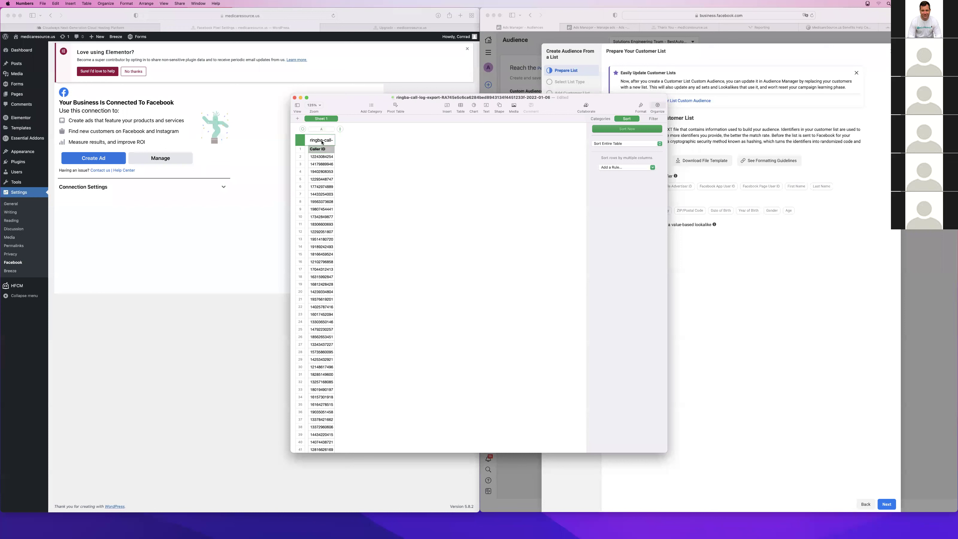
pyautogui.rightClick(322, 141)
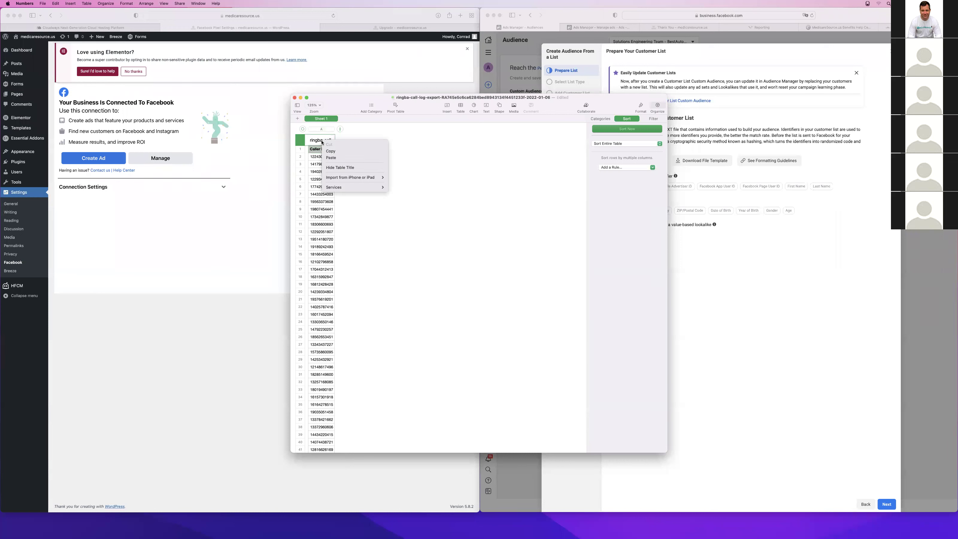
pyautogui.click(435, 154)
pyautogui.click(327, 149)
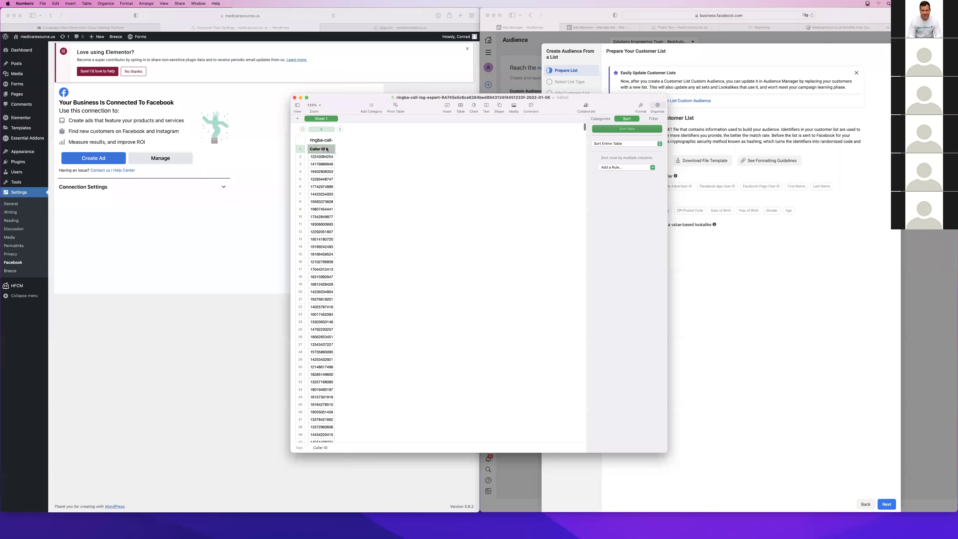
pyautogui.click(303, 141)
pyautogui.rightClick(303, 141)
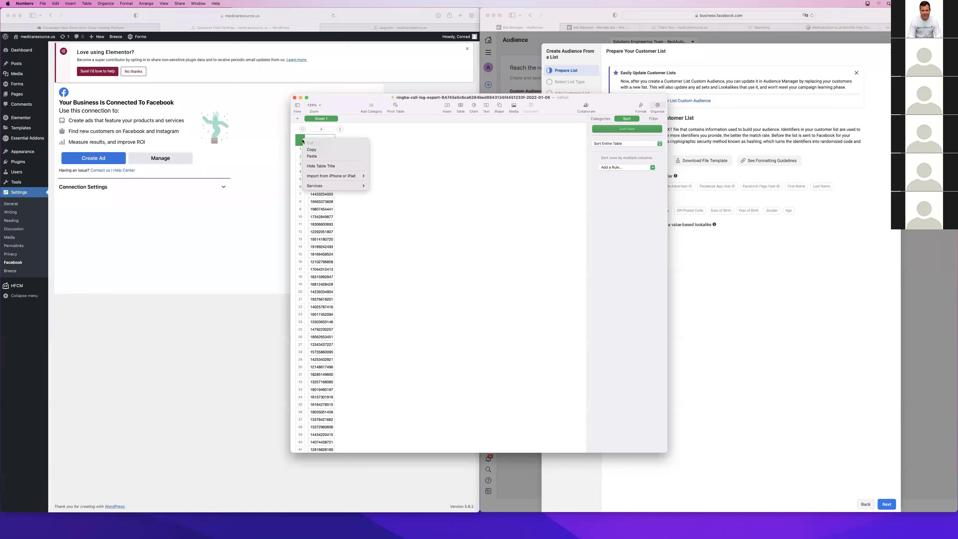
pyautogui.click(440, 171)
# Rename the Caller ID header cell to 'Phone Number'
pyautogui.click(324, 150)
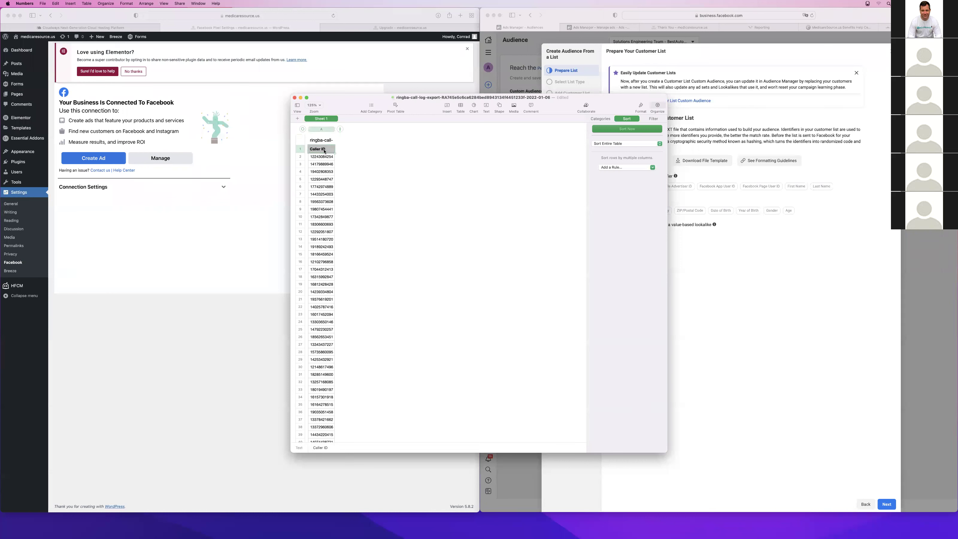
pyautogui.write('Phonie NUmber')
pyautogui.press('BackSpace')
pyautogui.click(396, 192)
pyautogui.scroll(-5, 332, 269)
pyautogui.scroll(8, 335, 188)
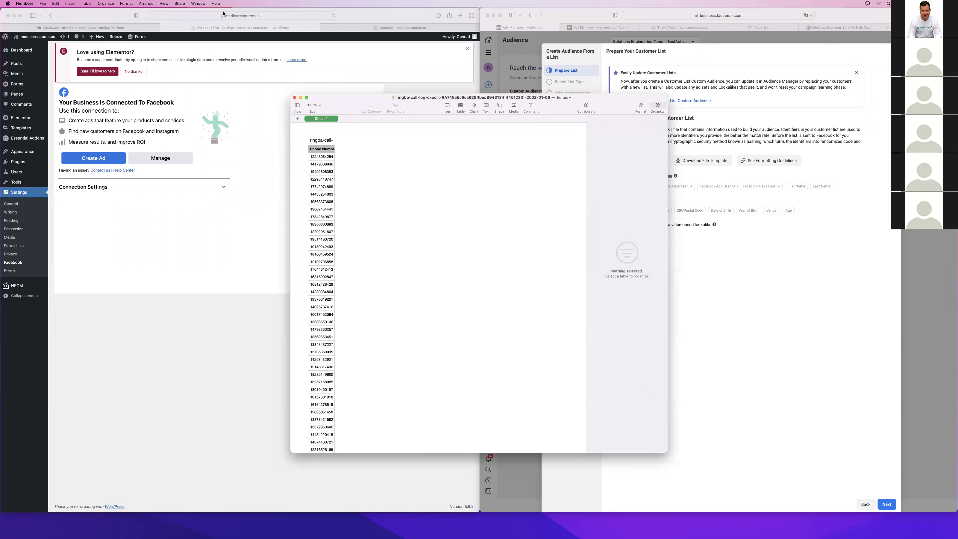
# Export the sheet as a CSV file named 'Medicare Customers'
pyautogui.click(25, 3)
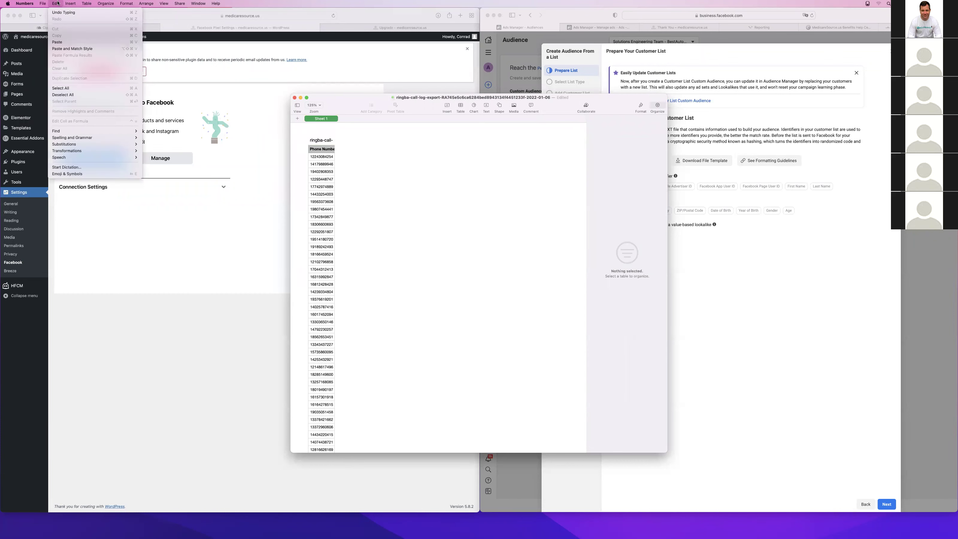
pyautogui.moveTo(115, 8)
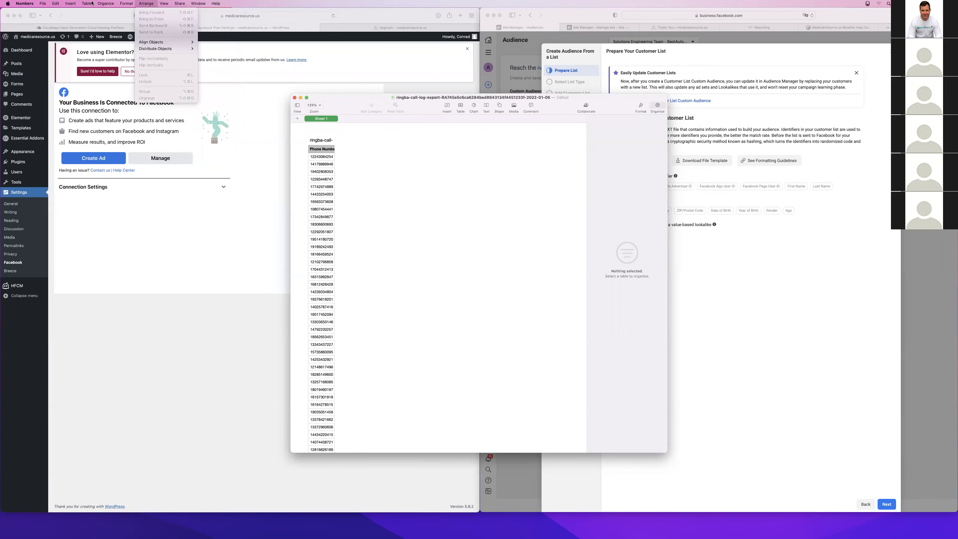
pyautogui.moveTo(40, 3)
pyautogui.moveTo(51, 74)
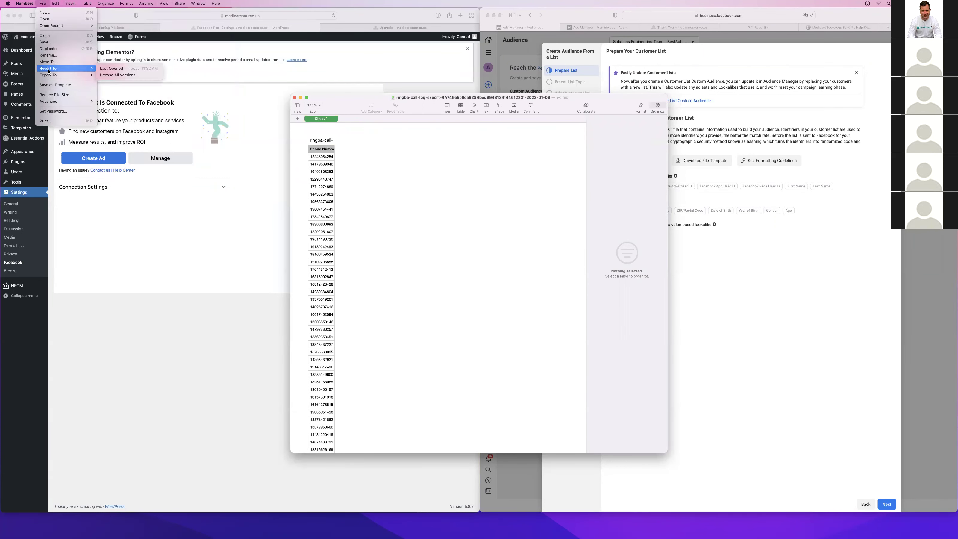
pyautogui.click(106, 88)
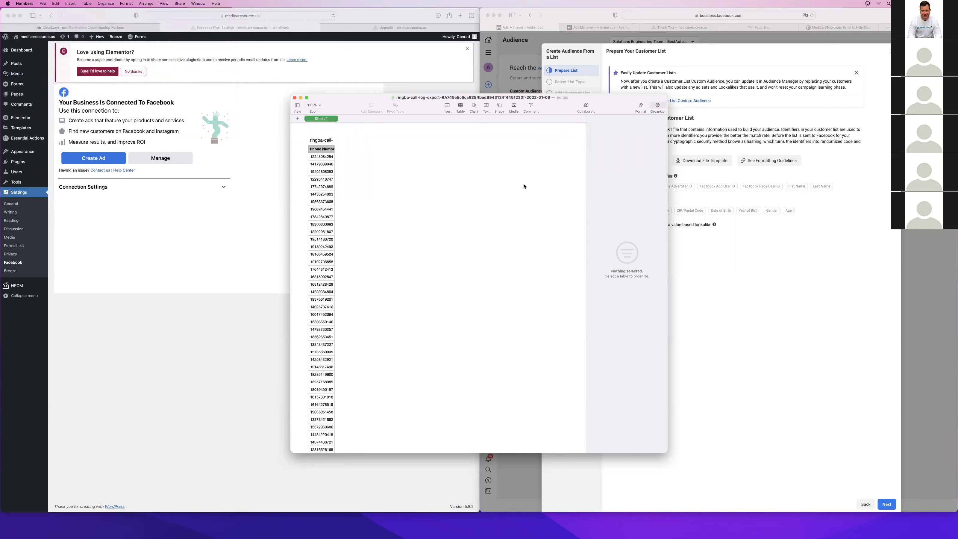
pyautogui.click(542, 318)
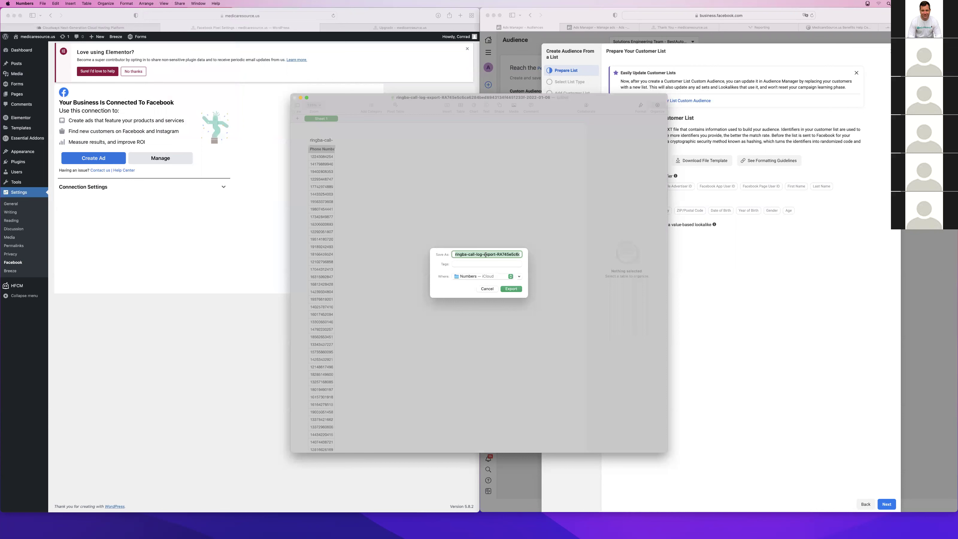
pyautogui.write('Medicare Customers')
pyautogui.press('Return')
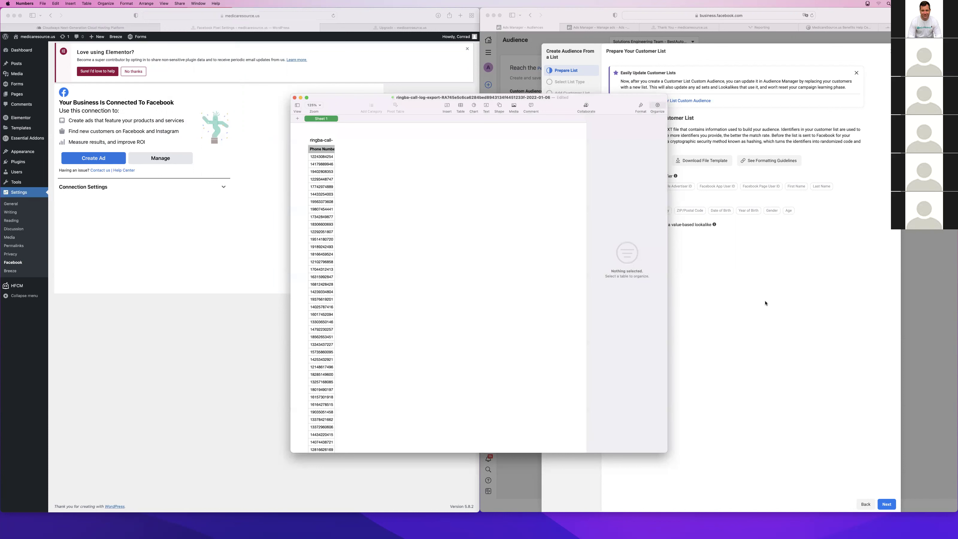
pyautogui.click(731, 268)
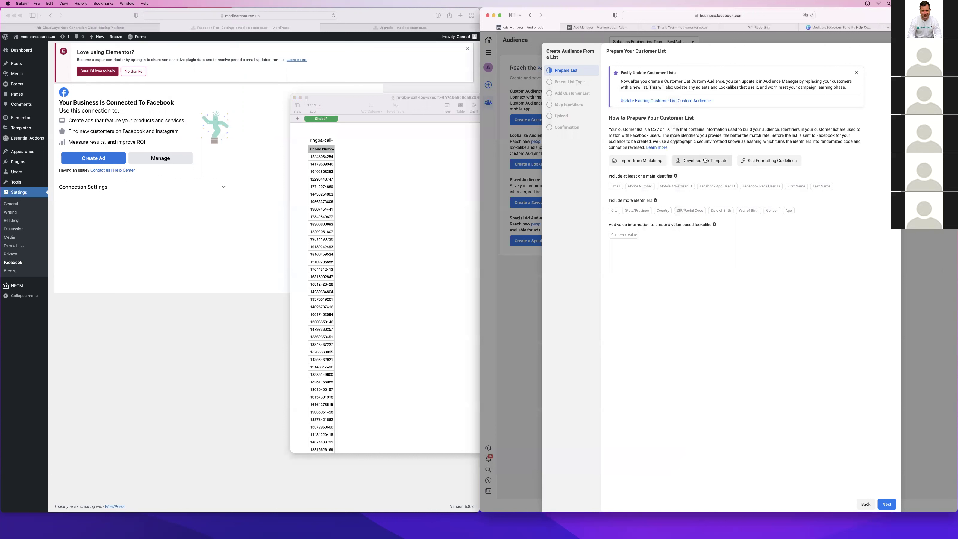
# Mark the customer list as having no customer value and advance to the Add Customer List step
pyautogui.click(889, 503)
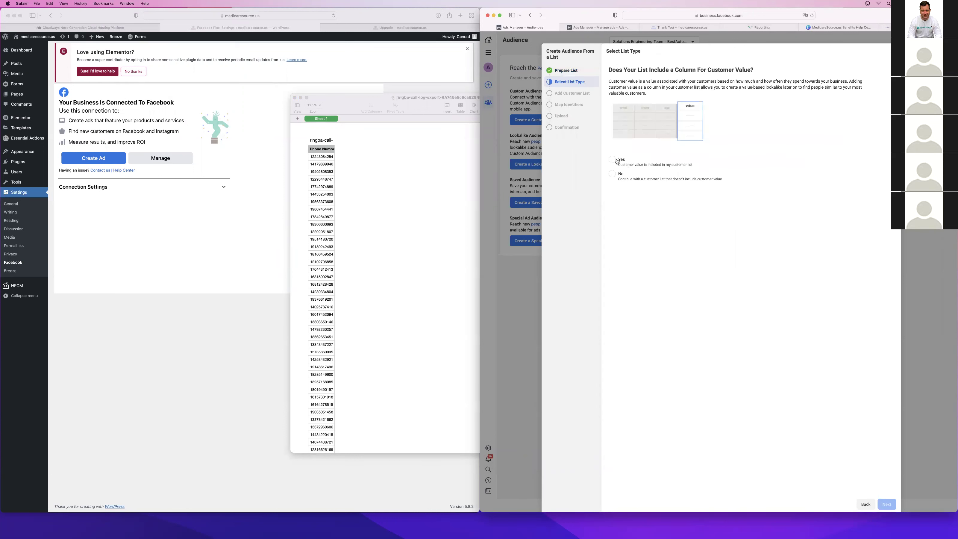
pyautogui.click(612, 175)
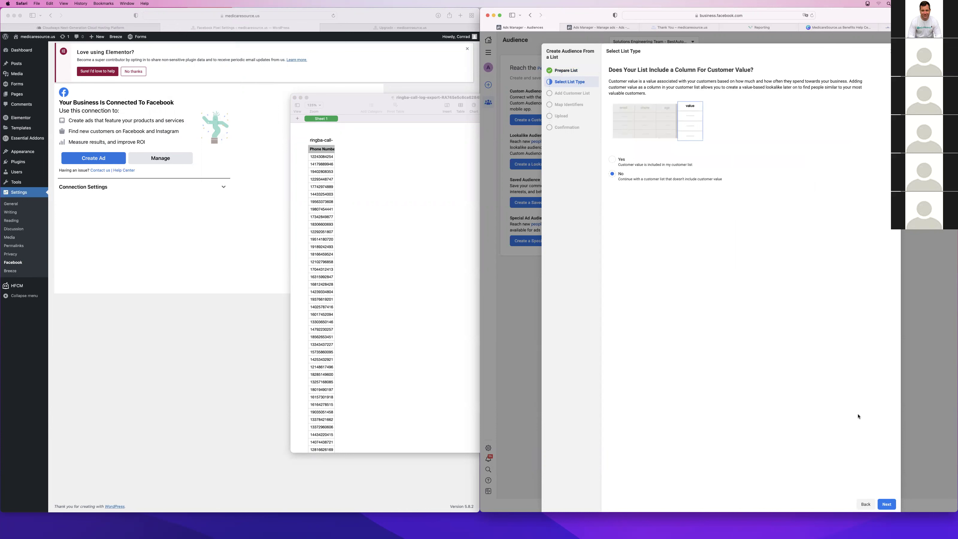
pyautogui.click(887, 501)
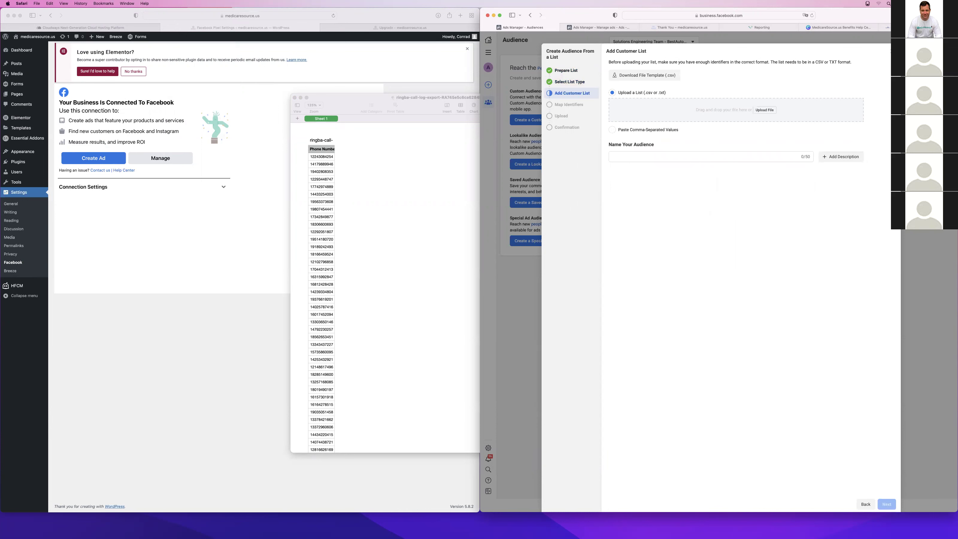
# Check recent downloads, then bring the Numbers phone-number spreadsheet forward through Finder
pyautogui.click(731, 531)
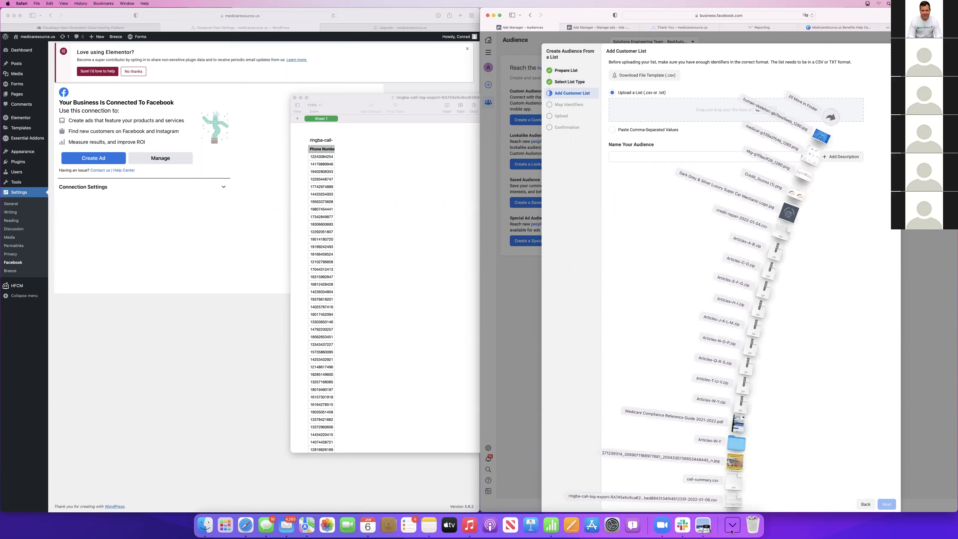
pyautogui.click(836, 423)
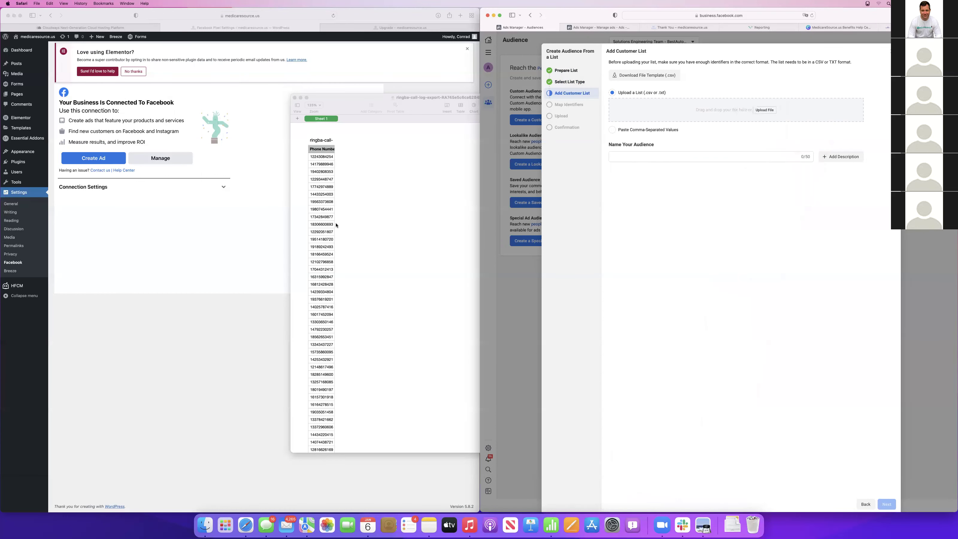
pyautogui.click(206, 525)
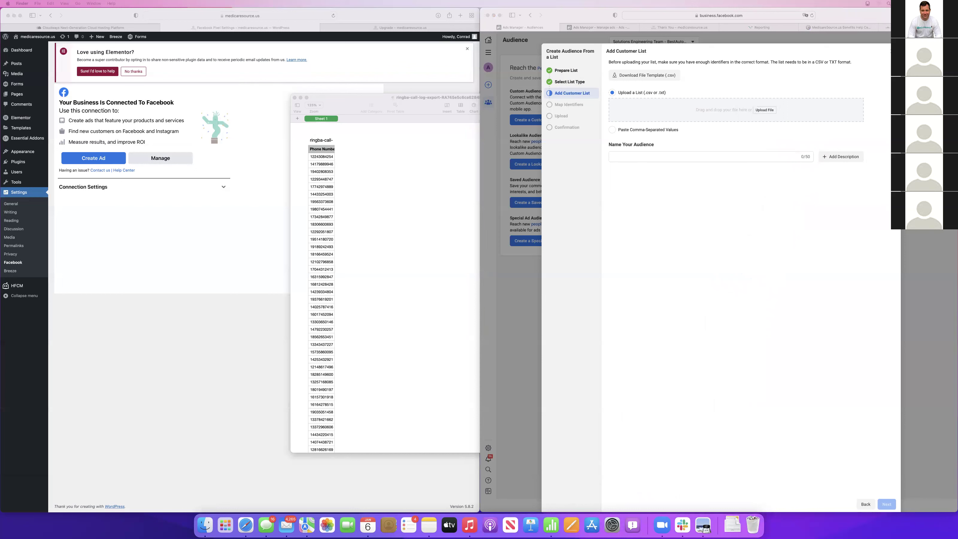
pyautogui.click(415, 156)
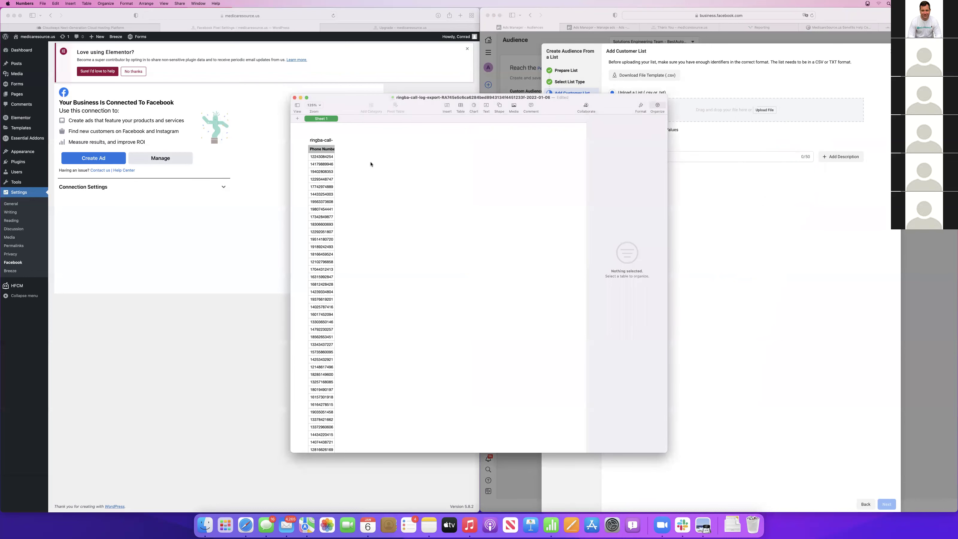
# Move the Ads Manager window to the right alongside the spreadsheet
pyautogui.hotkey('ctrl', 'Up')
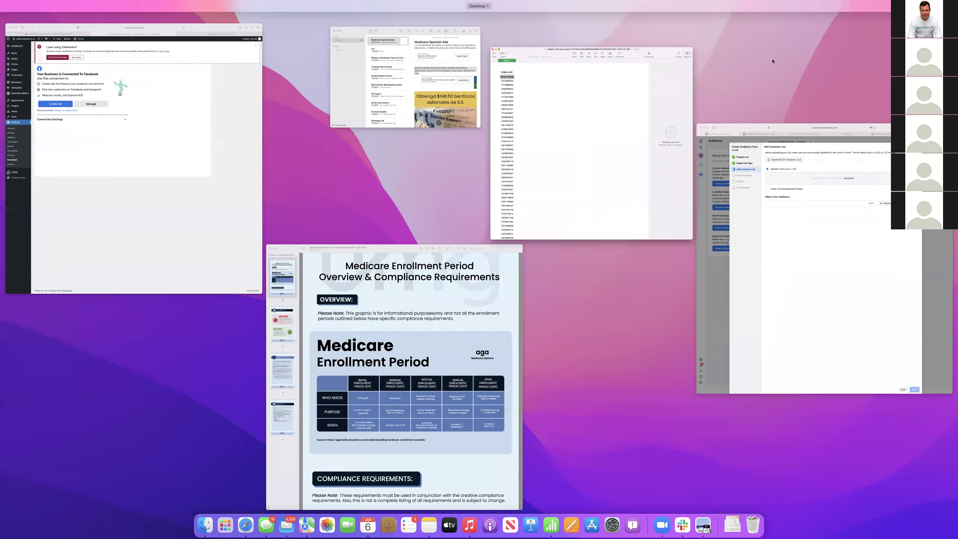
pyautogui.click(772, 61)
pyautogui.click(578, 59)
pyautogui.moveTo(579, 59); pyautogui.dragTo(852, 13)
pyautogui.click(358, 169)
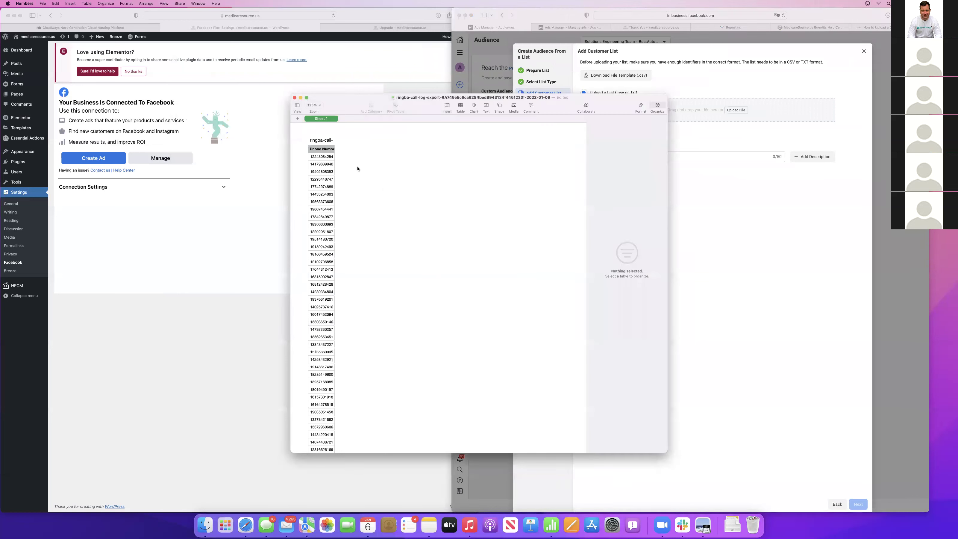
# Find the Medicare Conversions file with a Spotlight search for 'medicare' and drop it into Facebook's upload area
pyautogui.click(43, 4)
pyautogui.moveTo(76, 75)
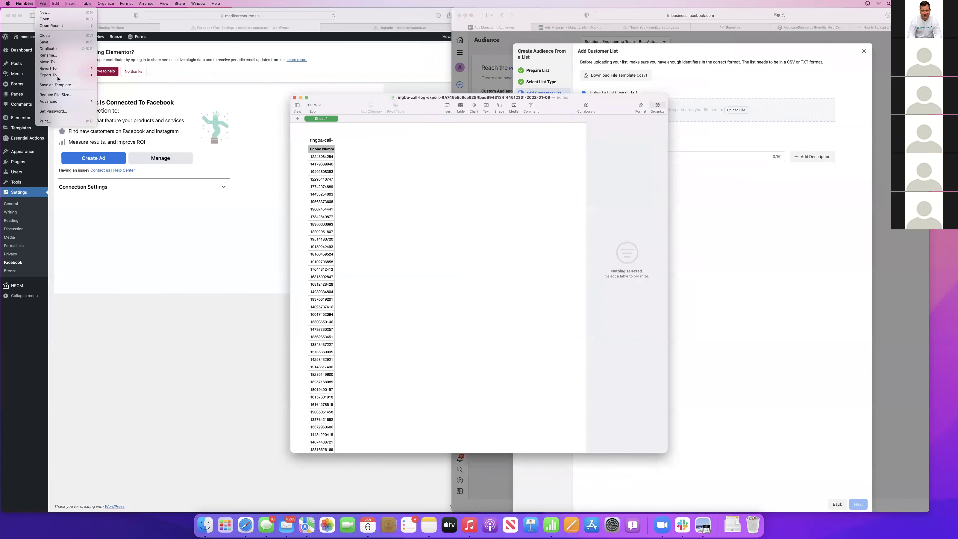
pyautogui.click(106, 88)
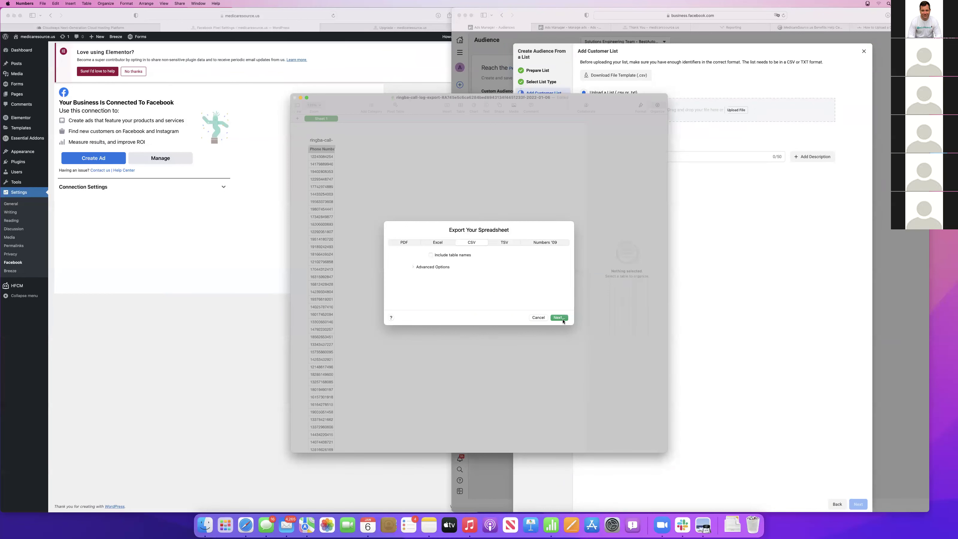
pyautogui.press('super+space')
pyautogui.write('me')
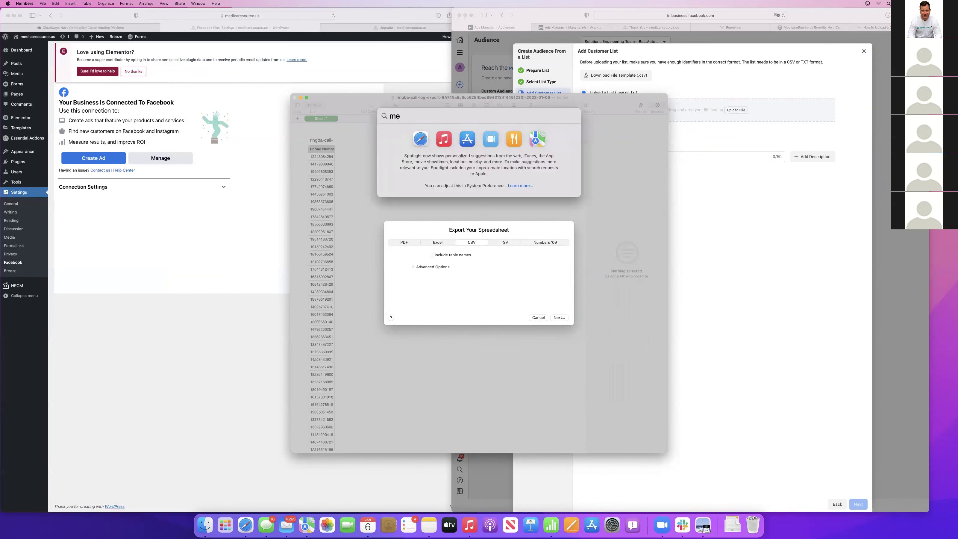
pyautogui.write('dicare')
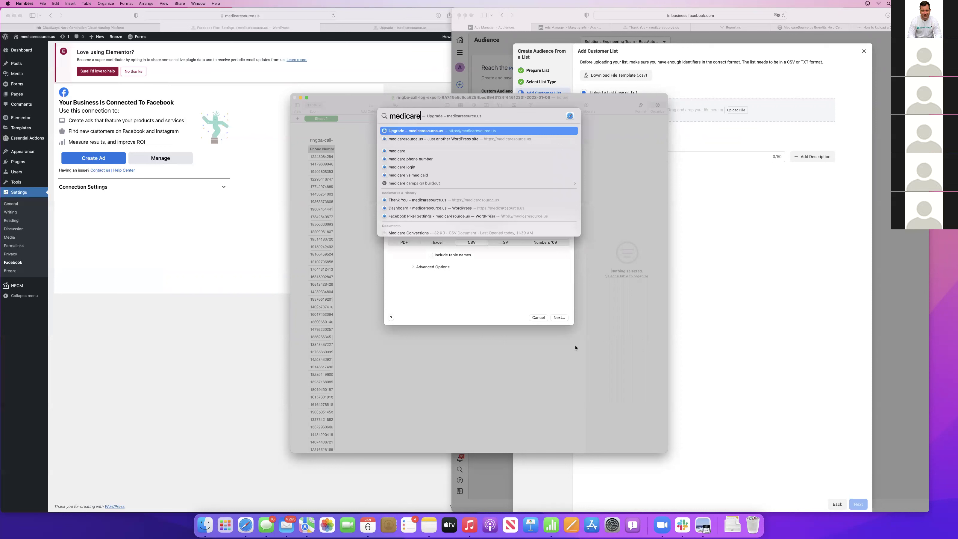
pyautogui.scroll(-3, 415, 177)
pyautogui.moveTo(404, 167); pyautogui.dragTo(744, 109)
# Cancel the CSV export and close the spreadsheet, discarding its changes
pyautogui.click(595, 168)
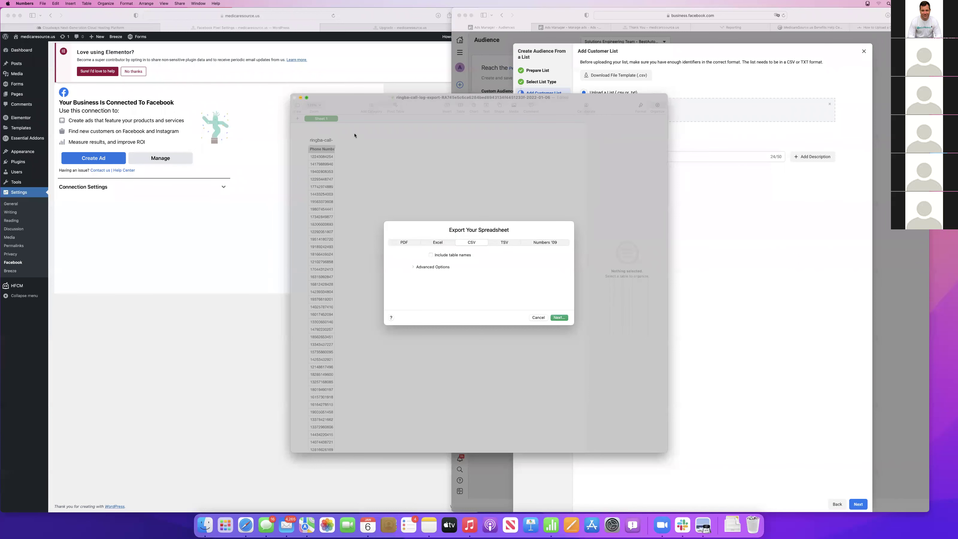
pyautogui.click(537, 317)
pyautogui.click(295, 98)
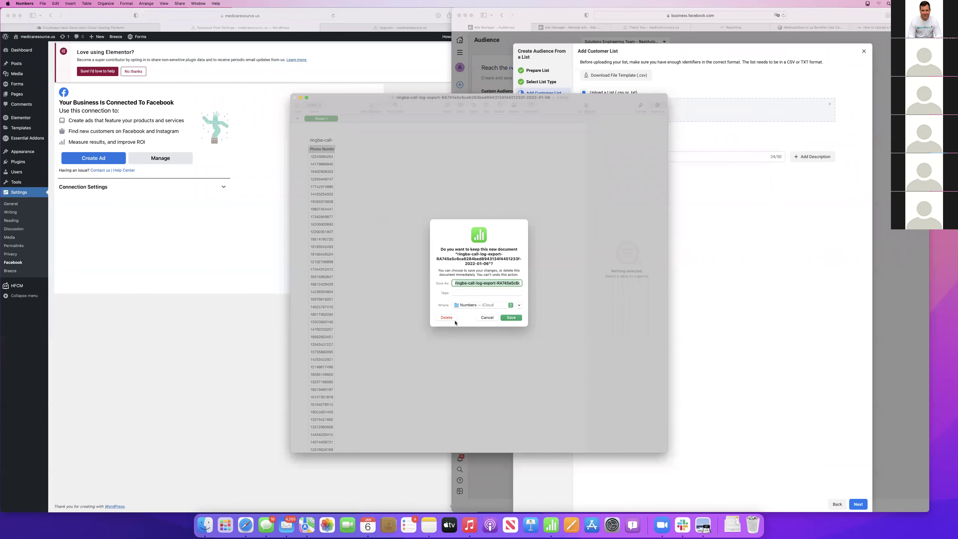
pyautogui.click(452, 318)
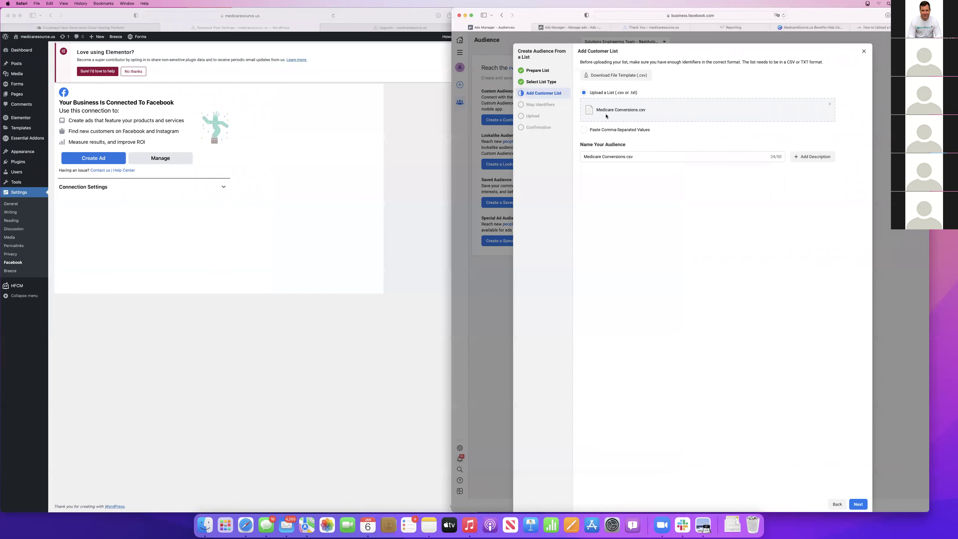
# Confirm the Phone Number identifier mapping and import to create the Medicare Conversions.csv audience
pyautogui.click(864, 504)
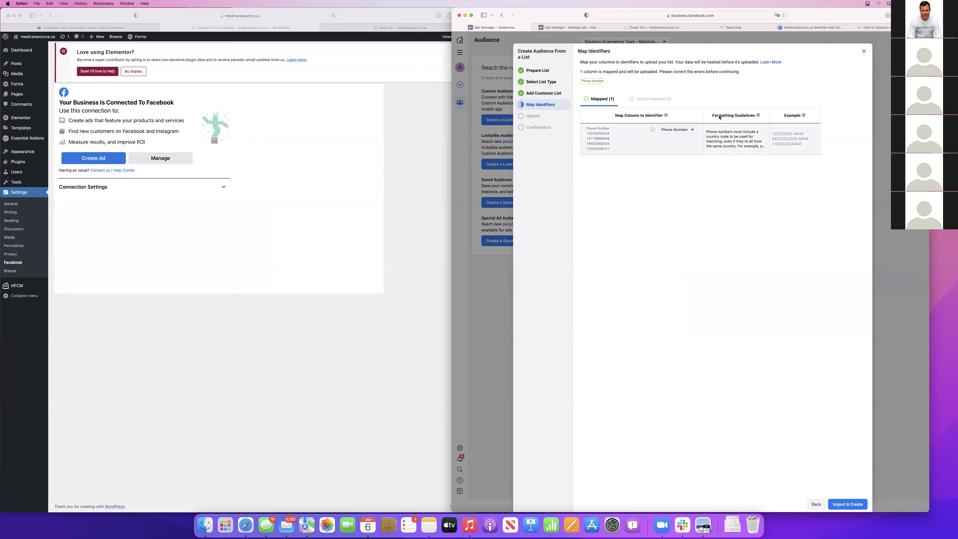
pyautogui.click(849, 503)
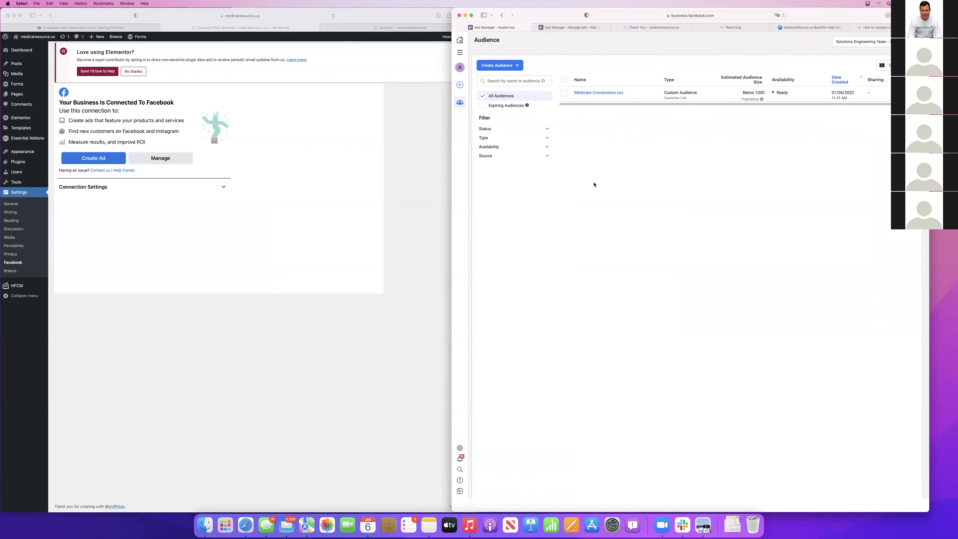
# Select the Medicare Conversions.csv audience and choose Create Lookalike from its actions menu
pyautogui.click(505, 66)
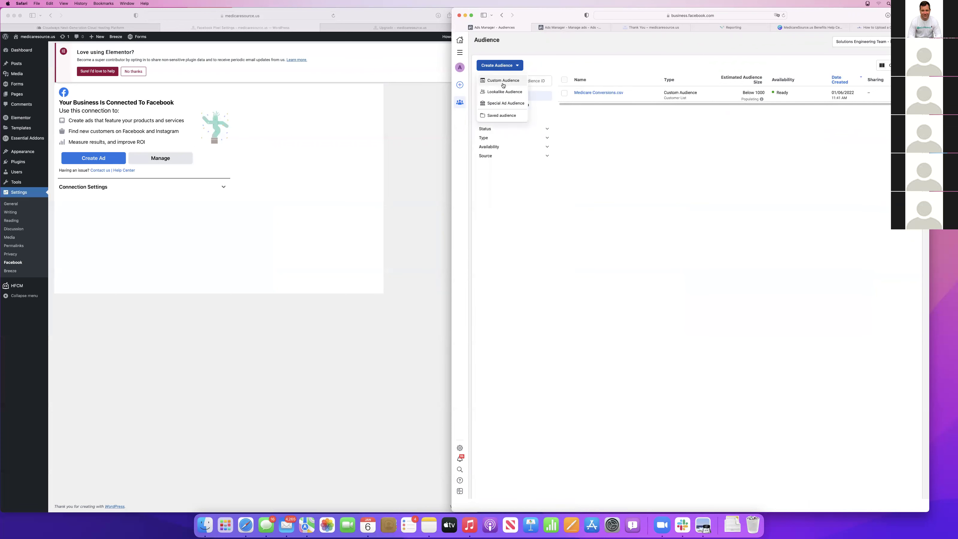
pyautogui.click(505, 92)
pyautogui.click(637, 168)
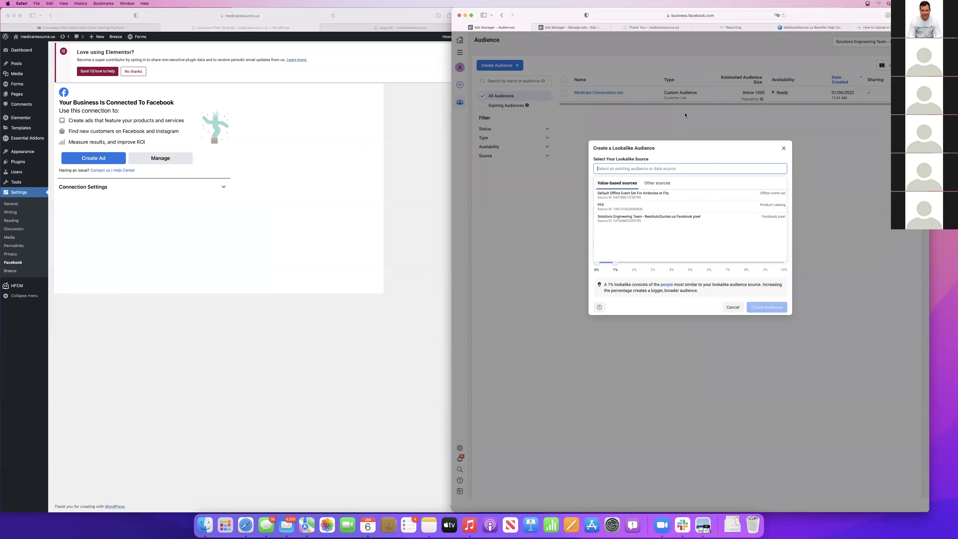
pyautogui.click(783, 147)
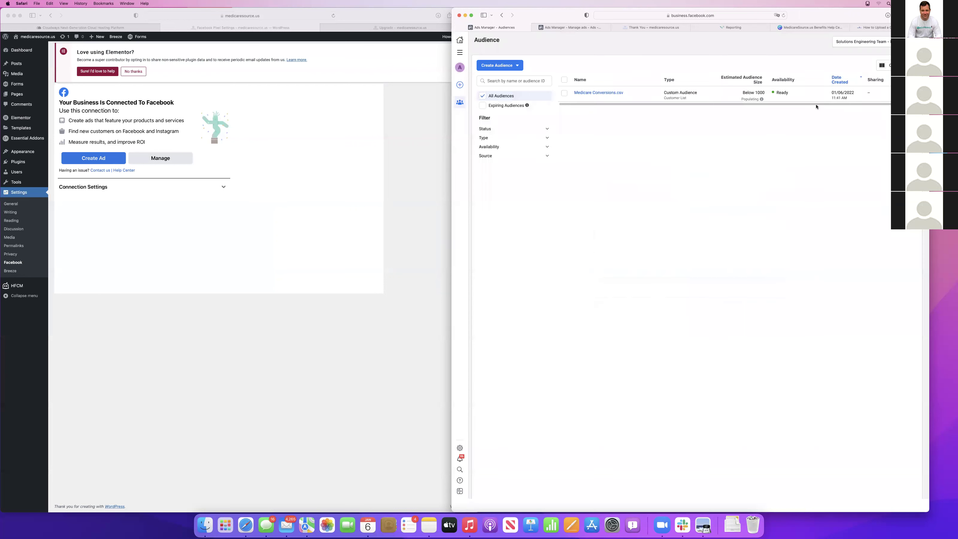
pyautogui.click(564, 94)
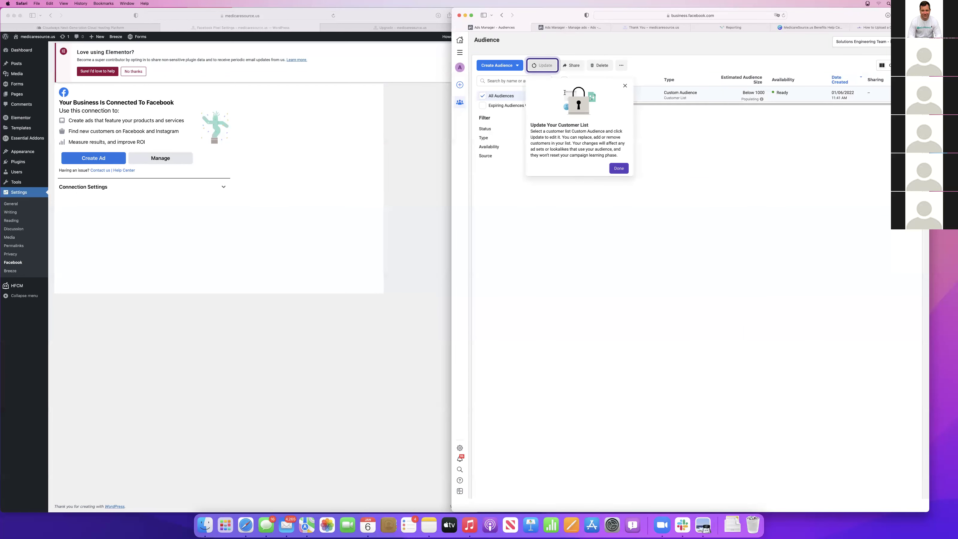
pyautogui.click(624, 86)
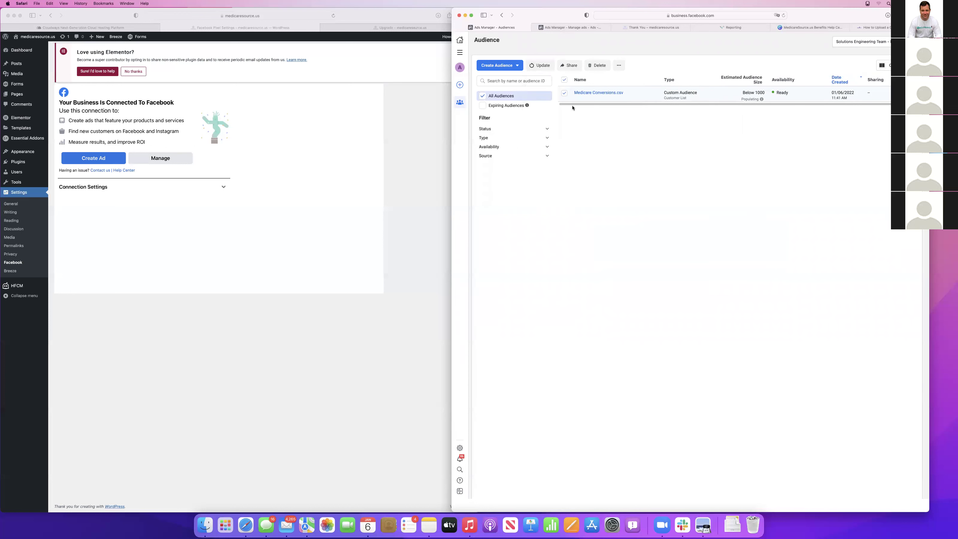
pyautogui.click(619, 66)
pyautogui.click(633, 81)
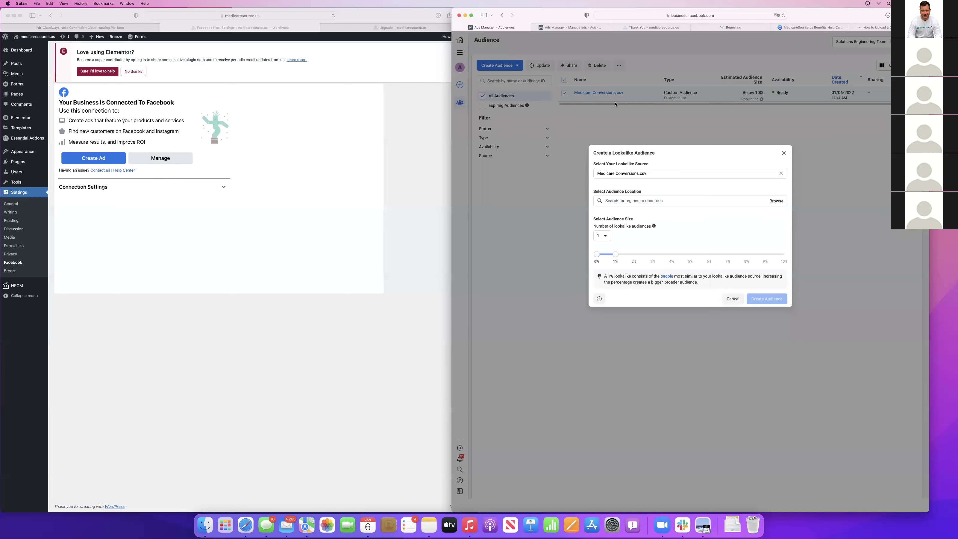